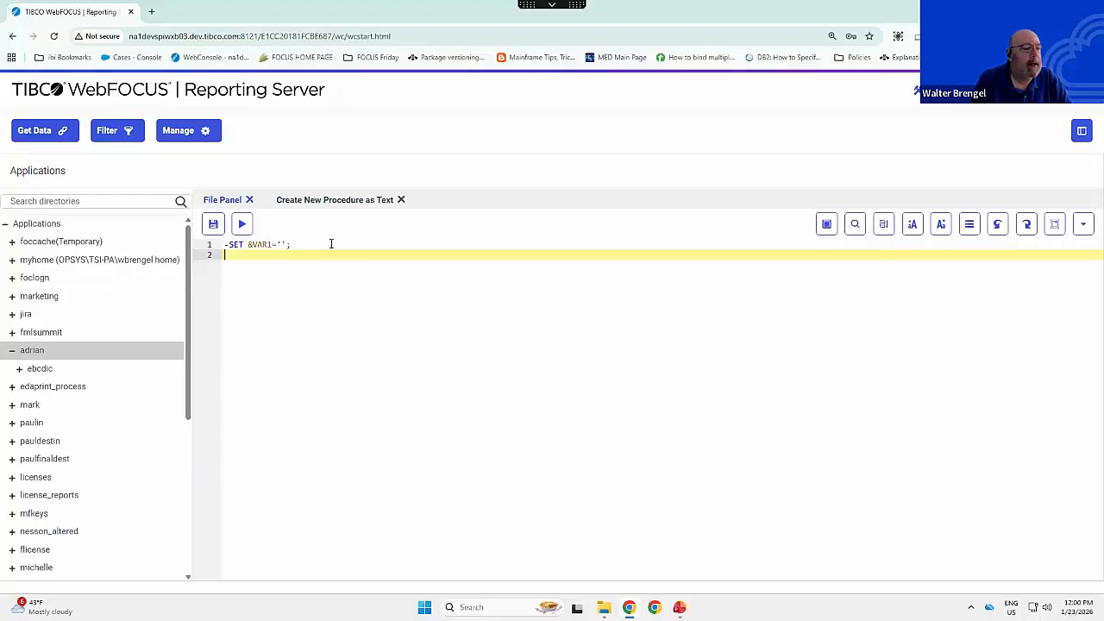
- Add the line -TYPE &VAR1.TYPE below the -SET statement, run the procedure and close its report
key(Return)
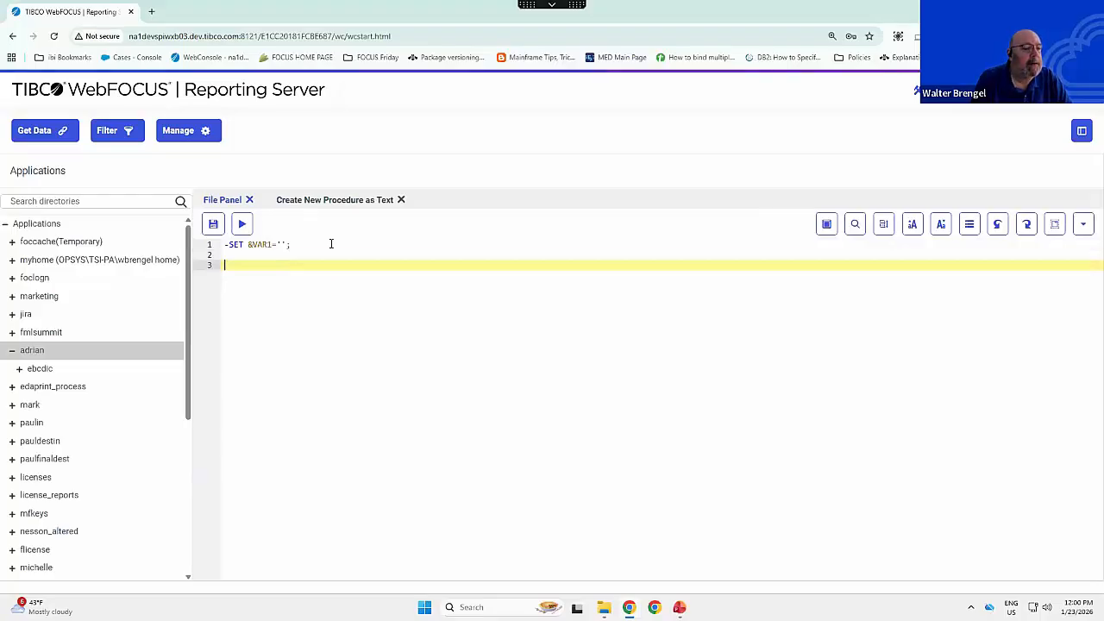
text(-TYPE )
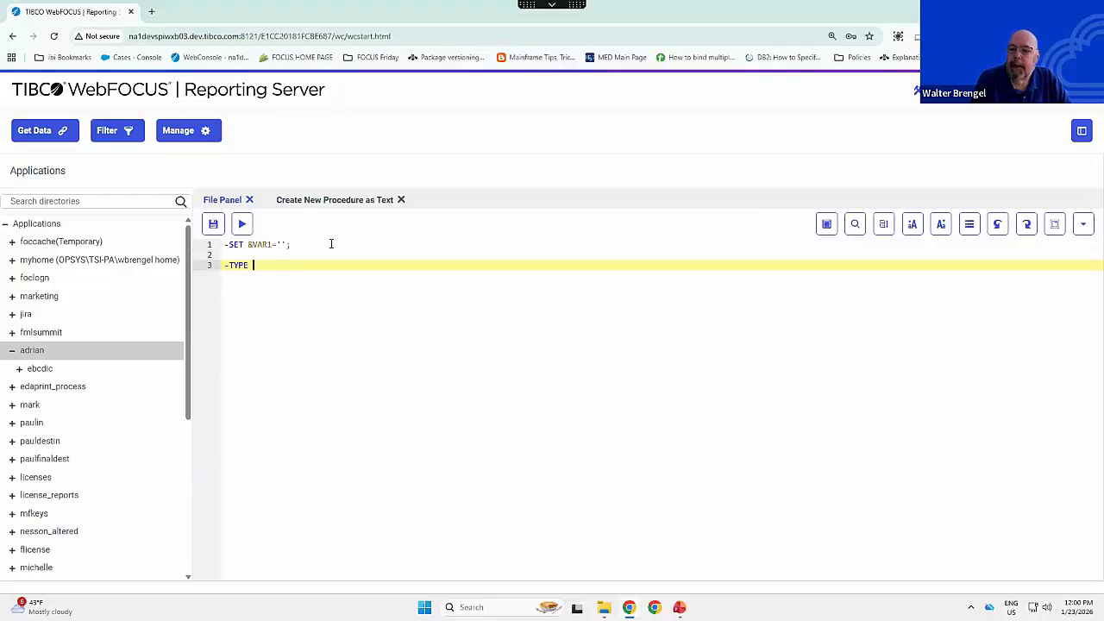
text(&VAR1.TYPE)
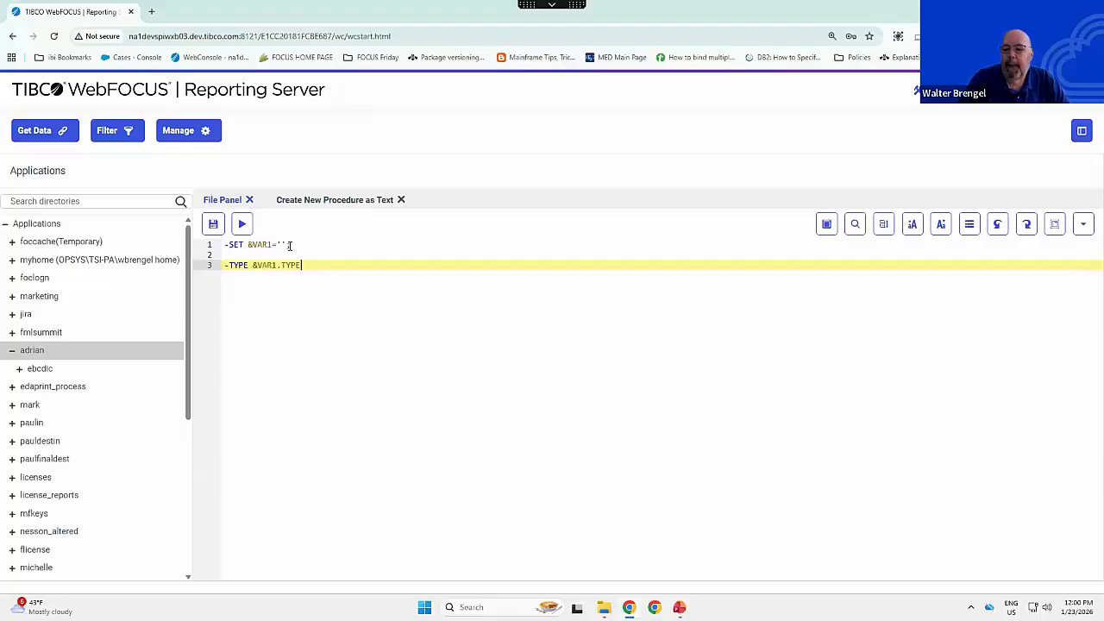
click(242, 224)
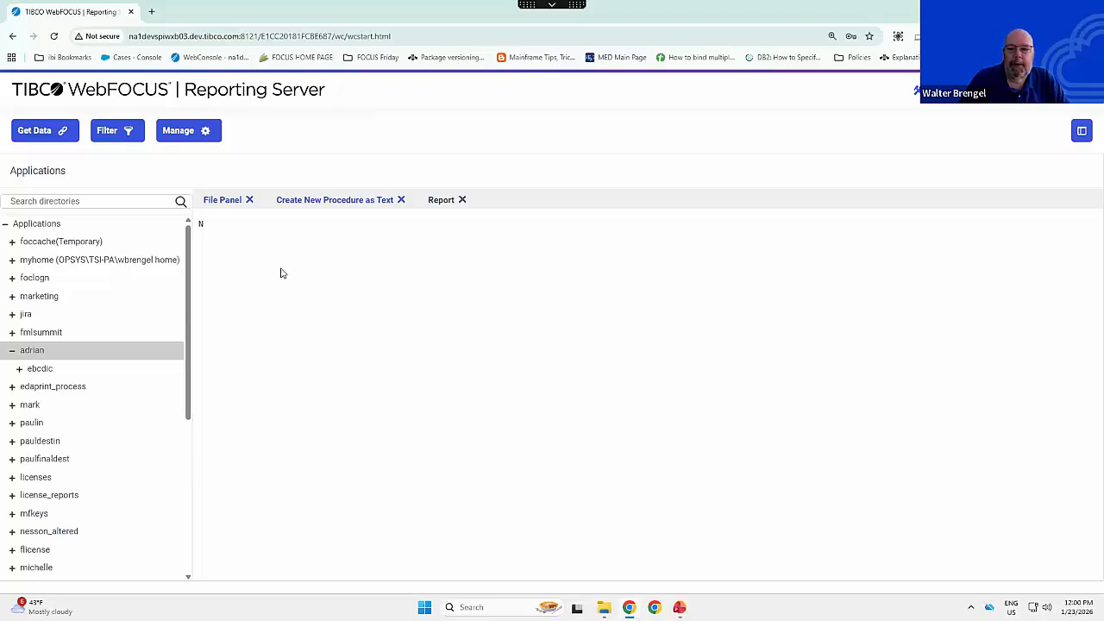
click(462, 199)
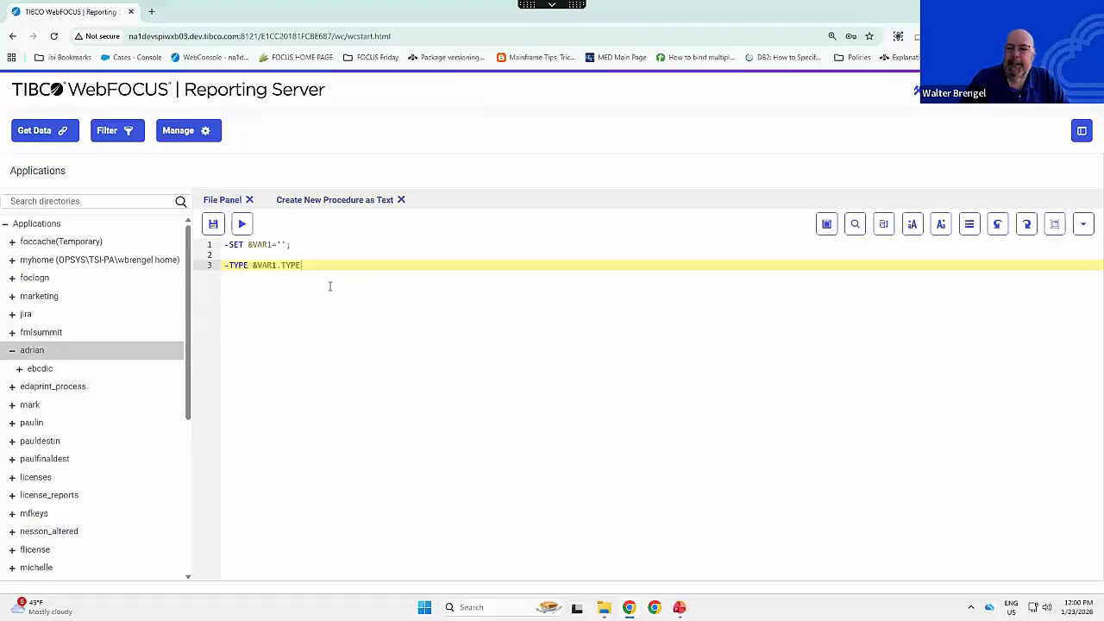
- Change the &VAR1 value to a single blank between the quotes, rerun the procedure and close its report
click(281, 244)
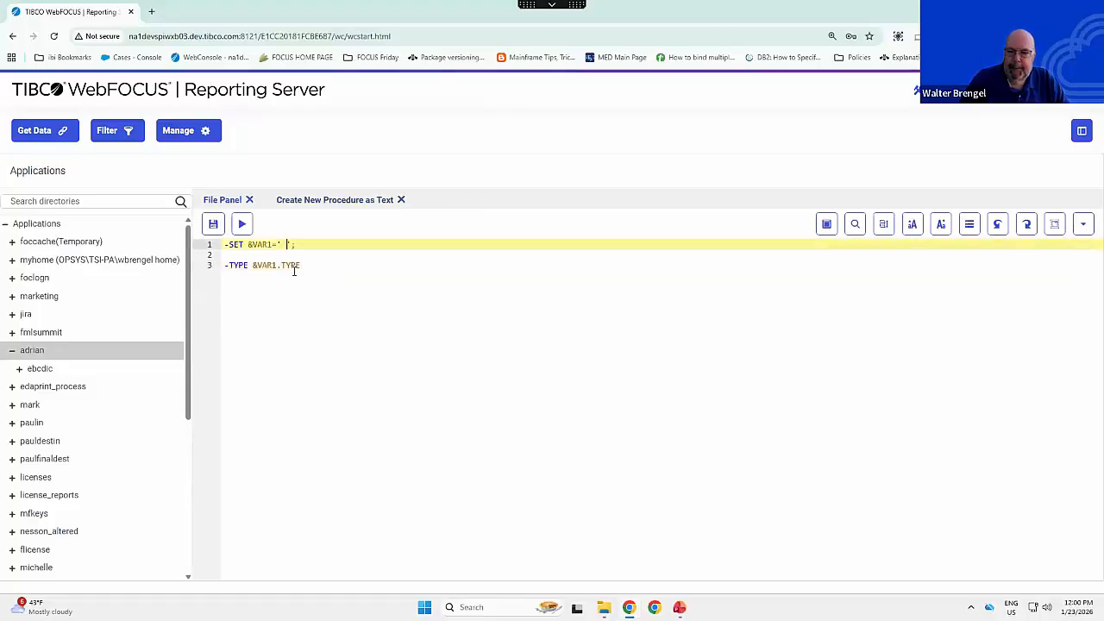
click(241, 224)
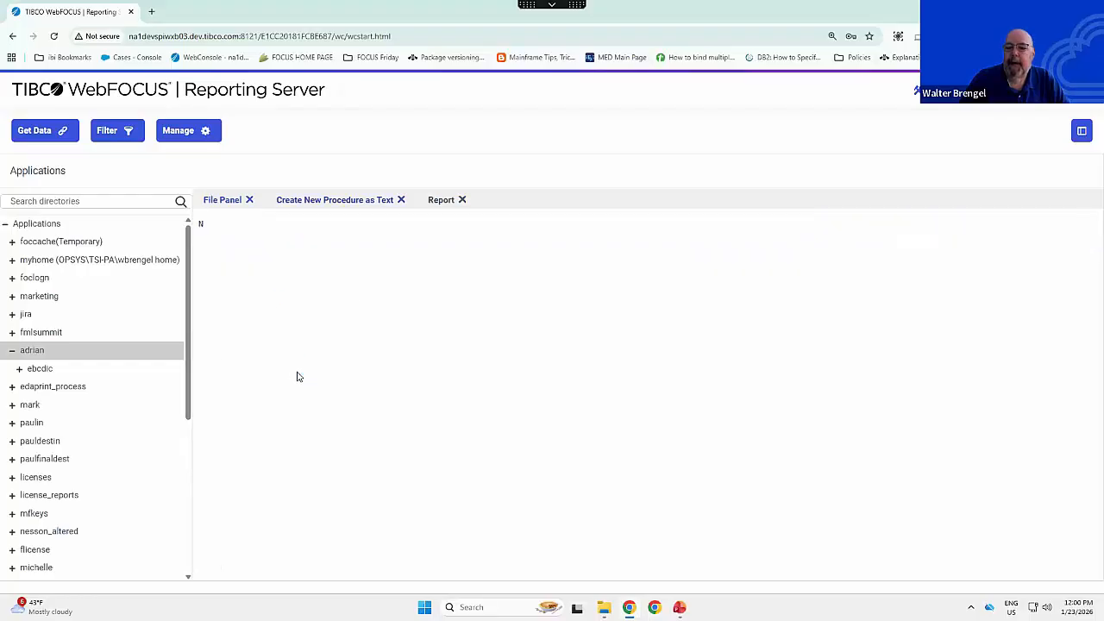
click(462, 200)
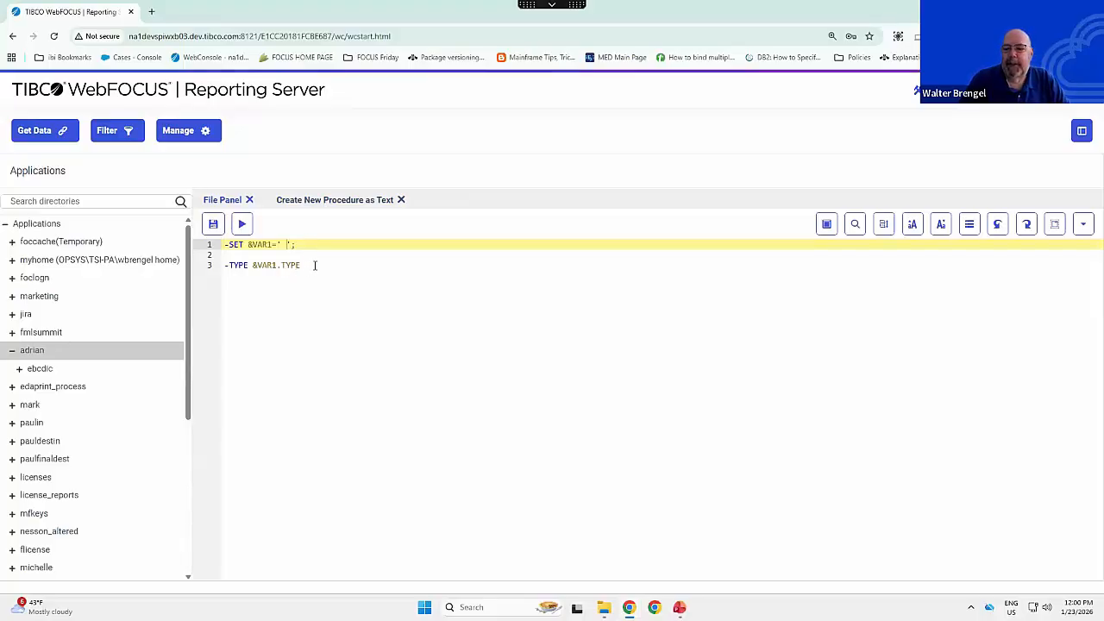
- Enter -IF &VAR EQ 0 GOTO SKIP; on the empty line 2 below the -SET statement
drag(249, 246, 316, 247)
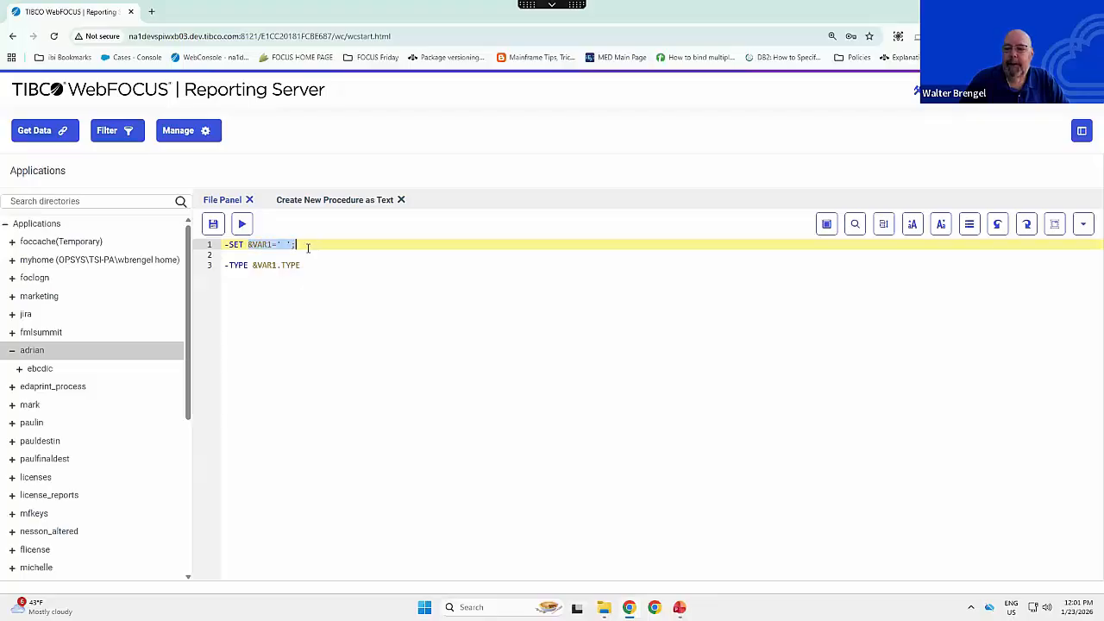
click(309, 263)
click(314, 253)
text(-)
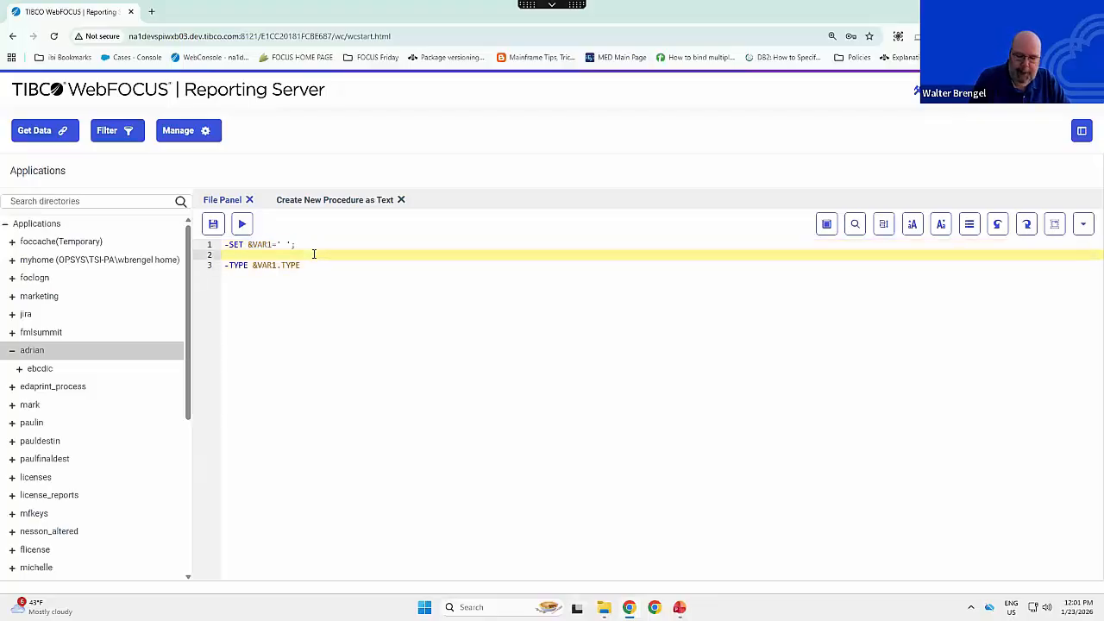
text(SET)
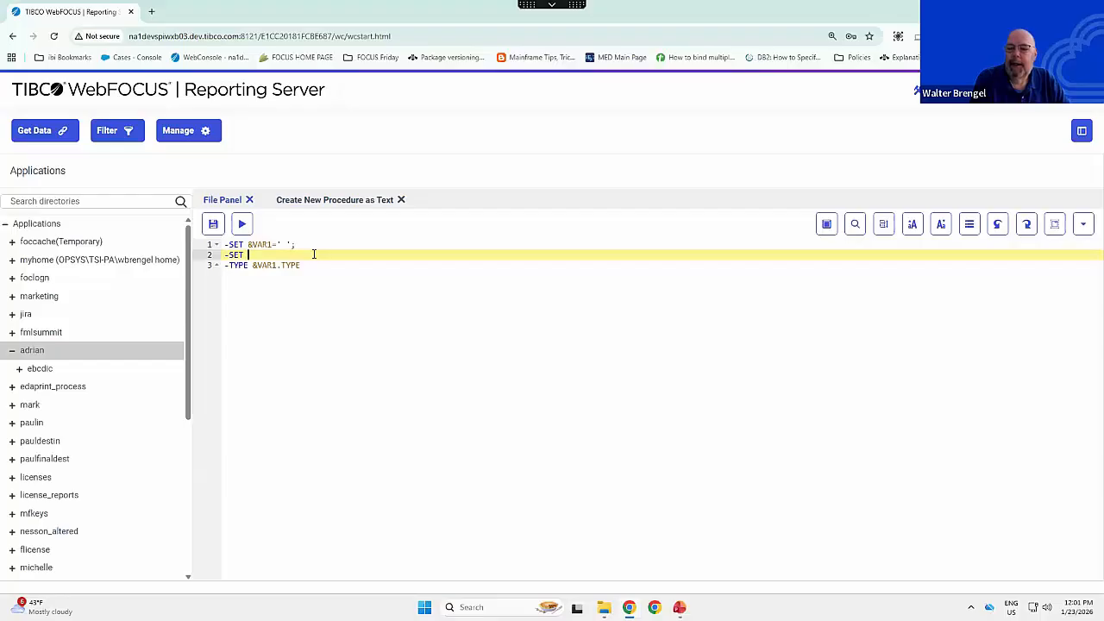
key(BackSpace)
key(BackSpace)
key(BackSpace)
key(BackSpace)
text(IF &VAR EQ )
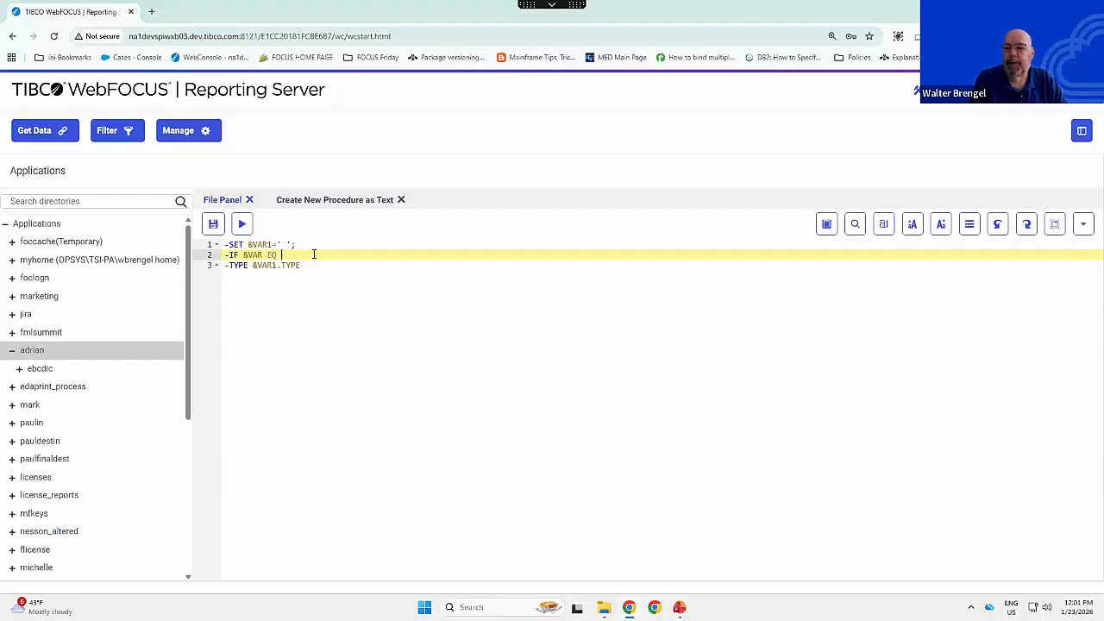
text(0 GOTO )
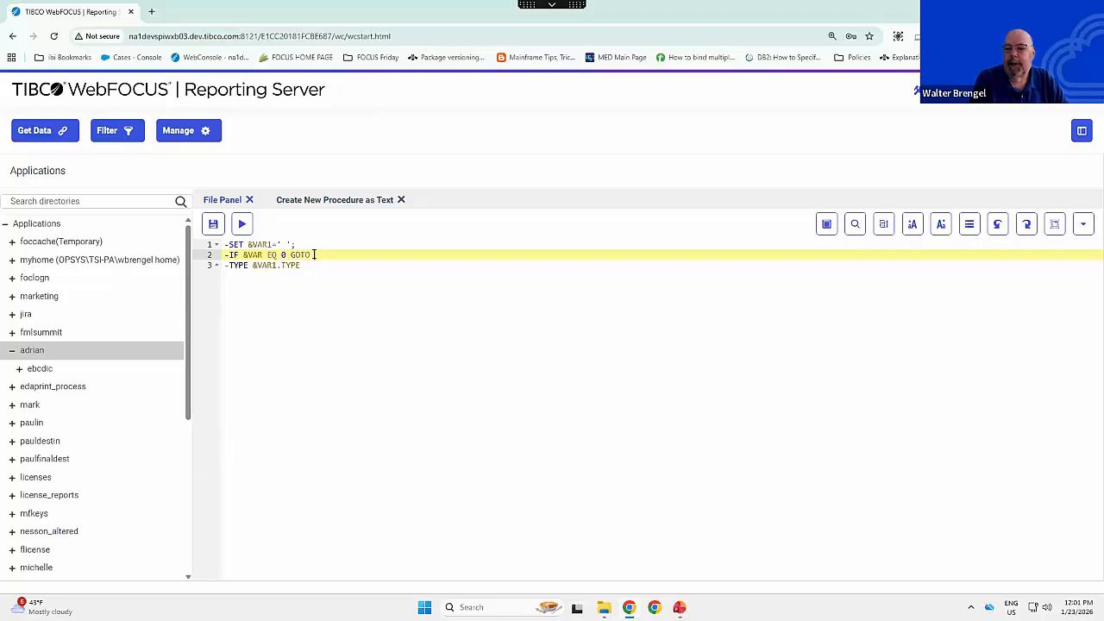
text(SKIP;)
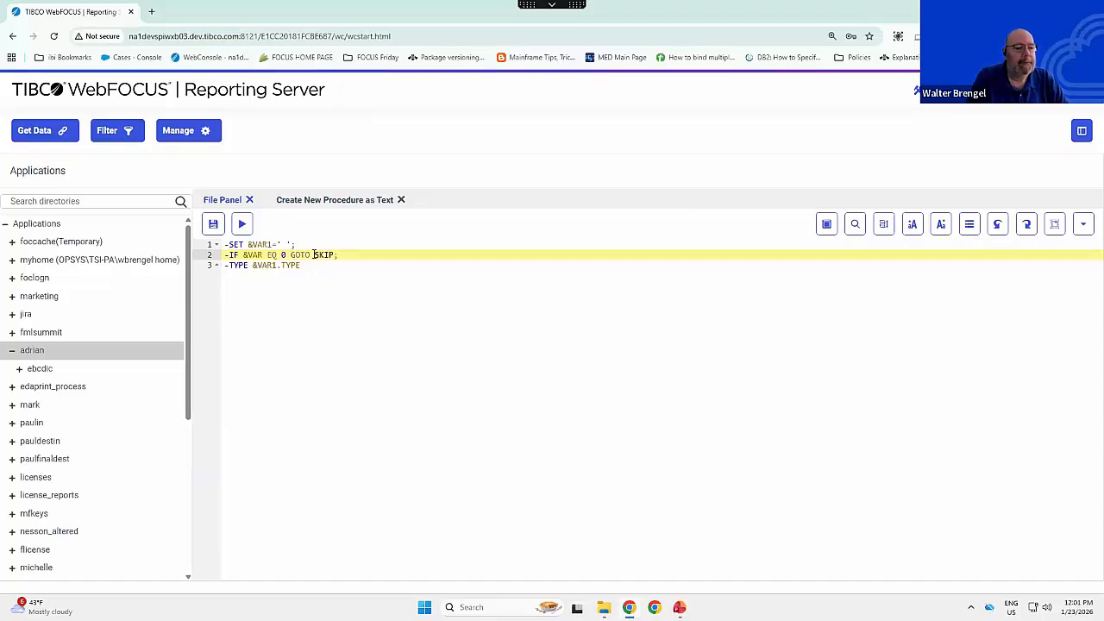
- Add the label -SKIP directly above the last -TYPE line, leaving two empty lines after the -IF statement
key(Return)
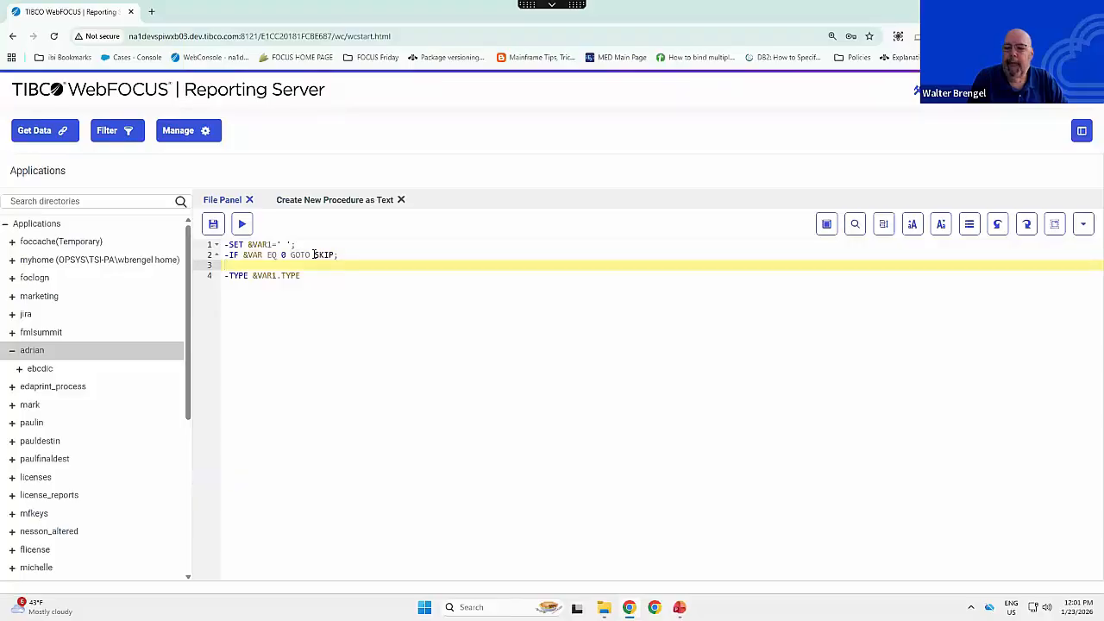
key(Return)
key(Return)
text(-SKIP)
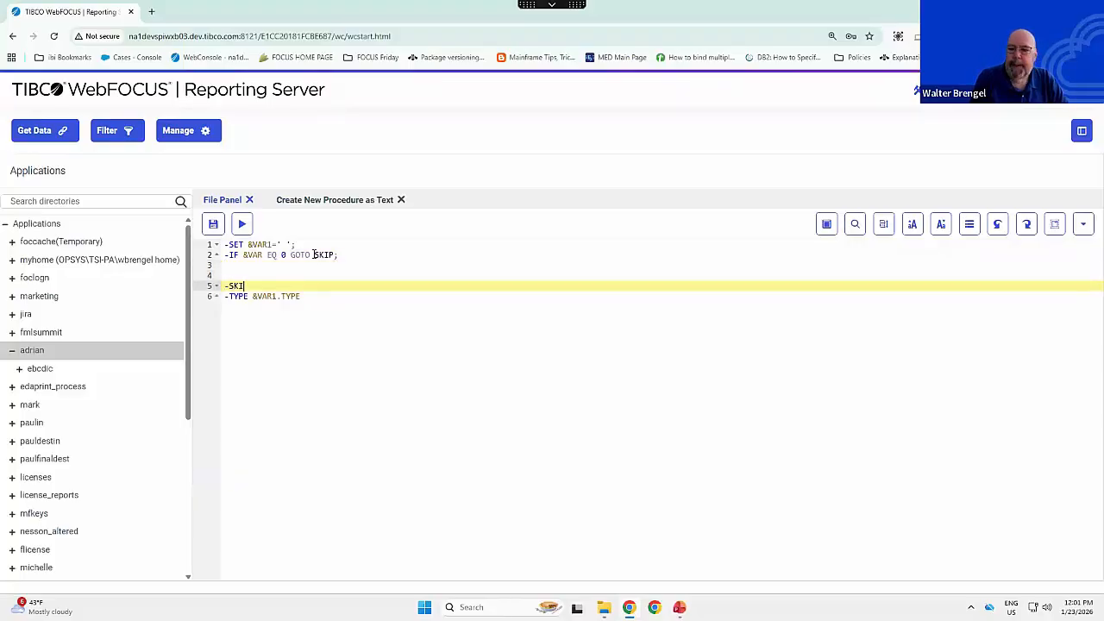
- Fill the two empty lines above the -SKIP label with -TYPE VAR NOT 0 and -EXIT
key(Up)
key(Up)
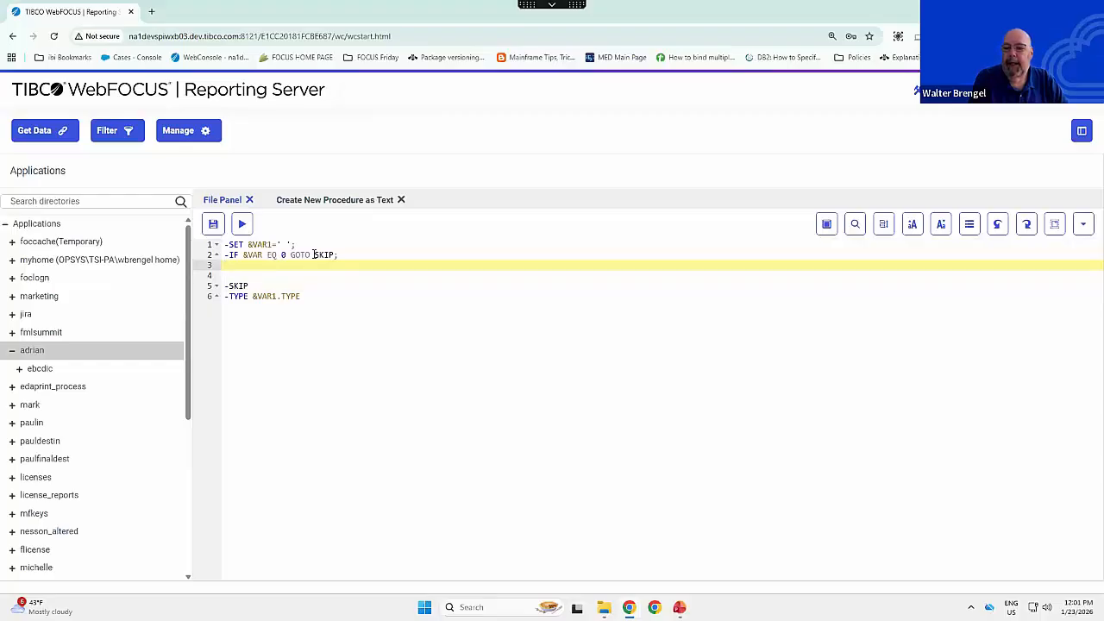
text(-TYPE VA)
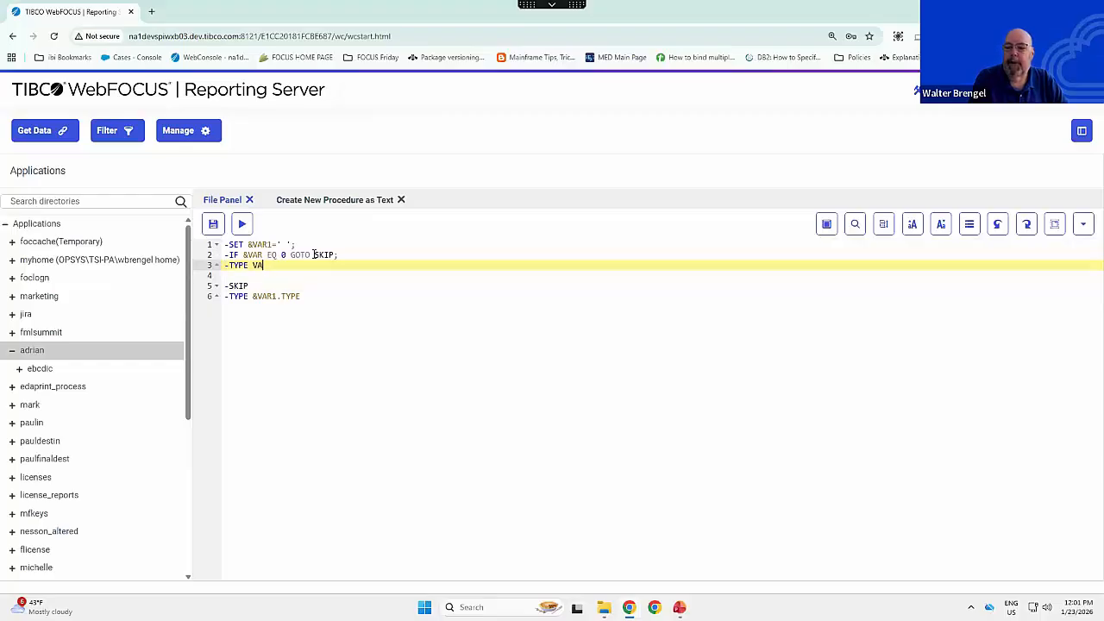
text(R NOT 0)
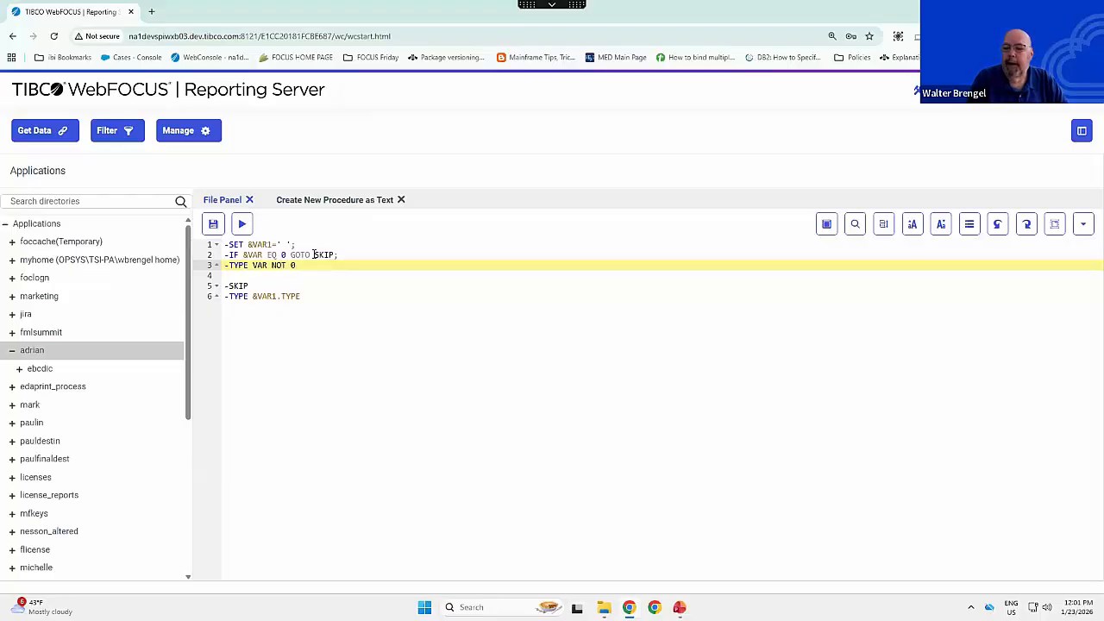
key(Down)
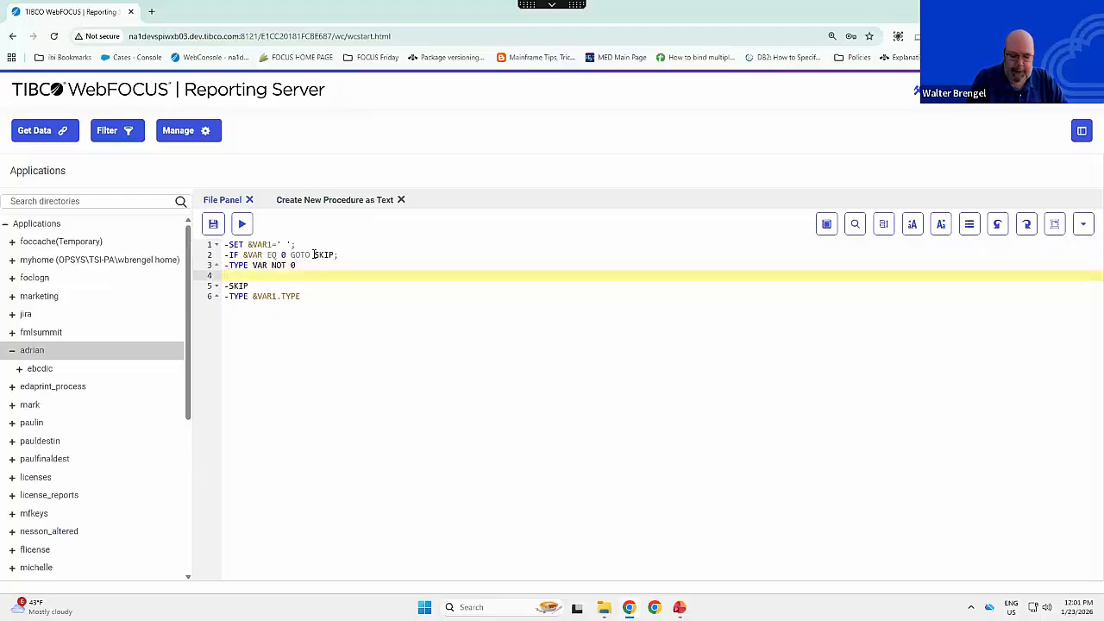
text(-EXIT)
- Change the last line to -TYPE VAR IS 0, run the procedure and return to its code
key(Down)
key(Down)
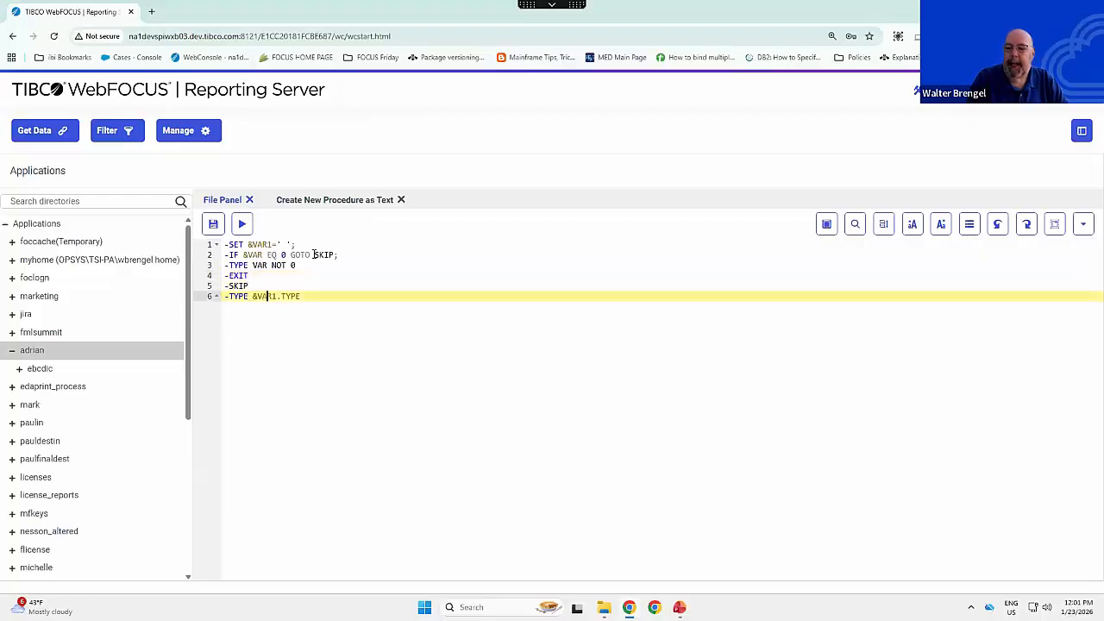
key(End)
key(BackSpace)
key(BackSpace)
key(BackSpace)
key(BackSpace)
key(BackSpace)
key(BackSpace)
key(BackSpace)
key(BackSpace)
key(BackSpace)
key(BackSpace)
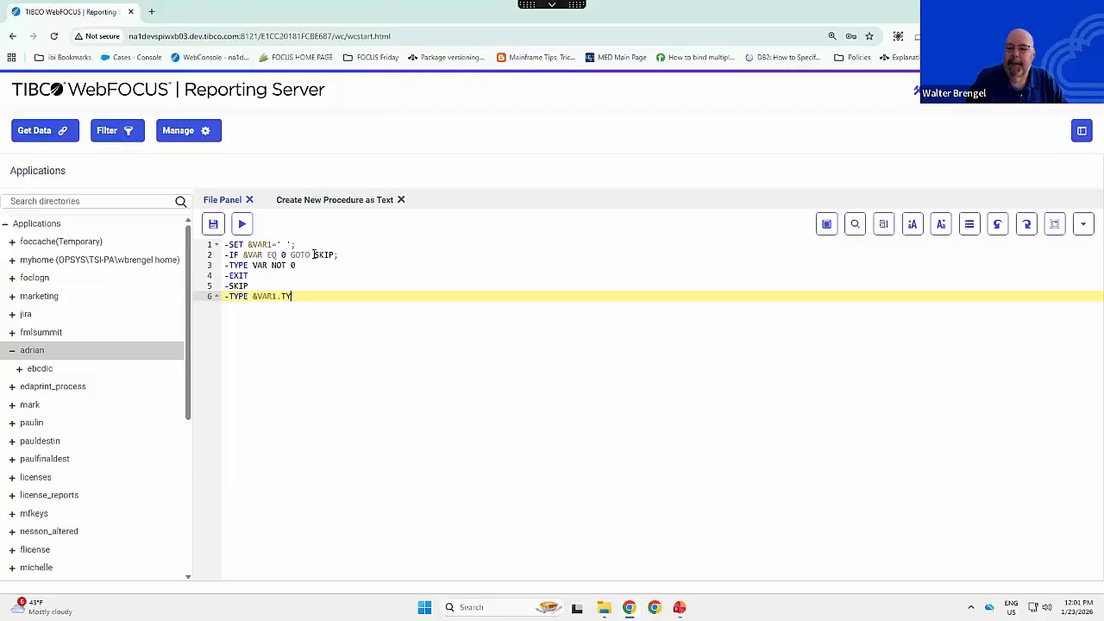
text(VAR)
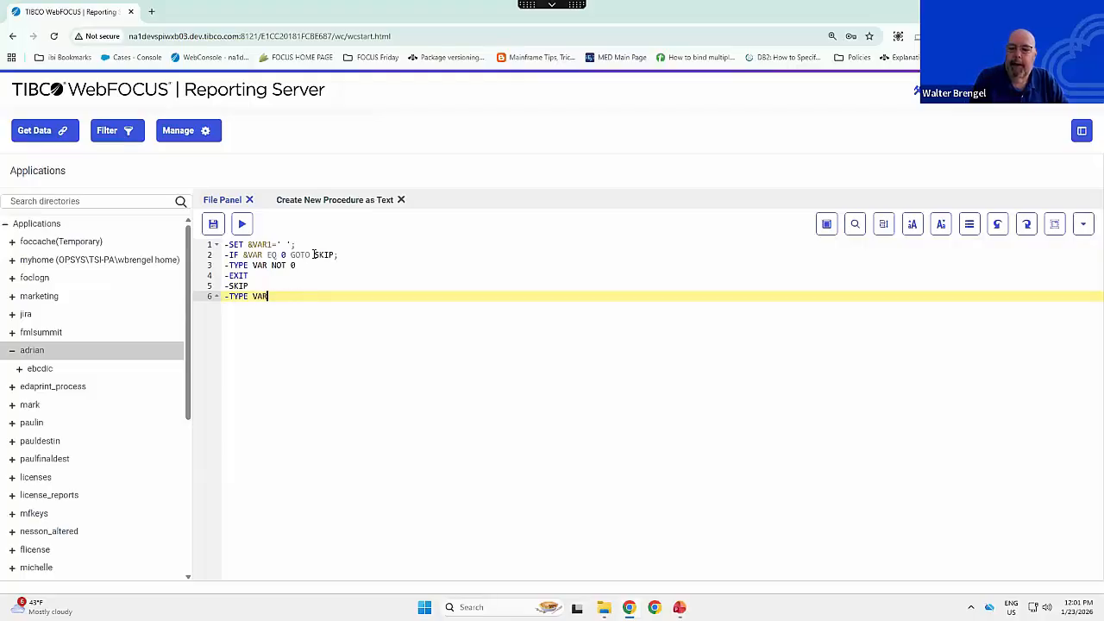
text( IS 0)
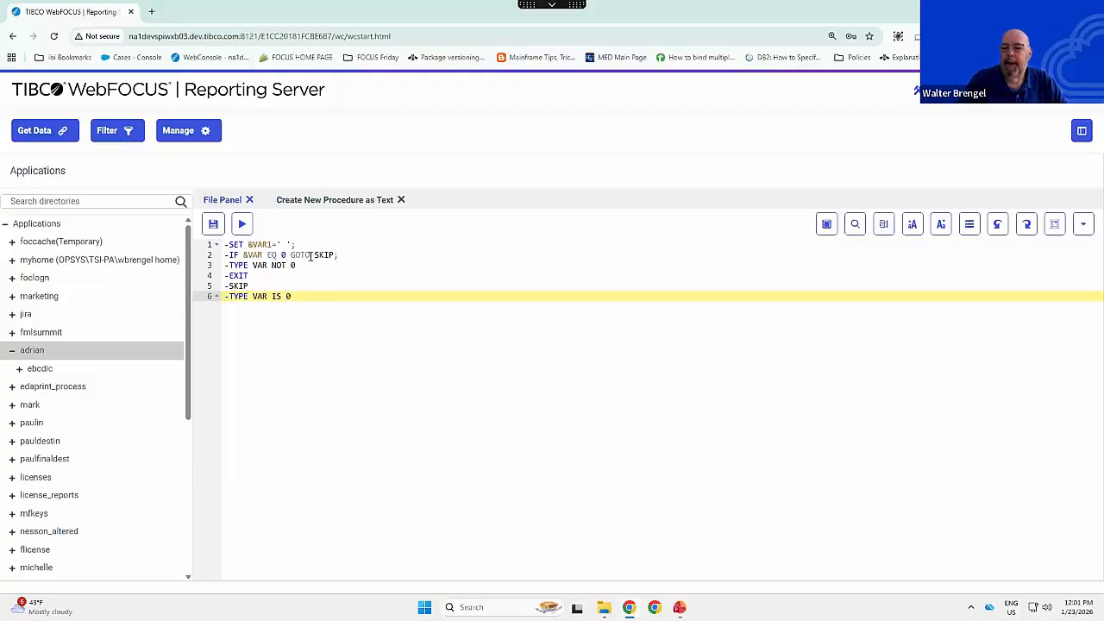
click(245, 224)
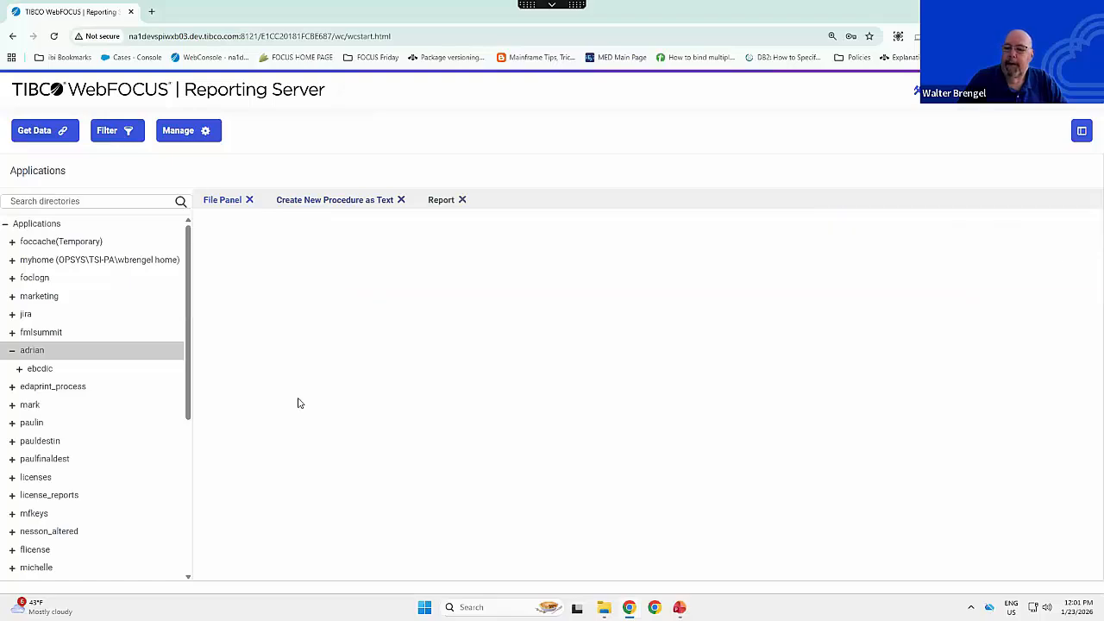
click(300, 239)
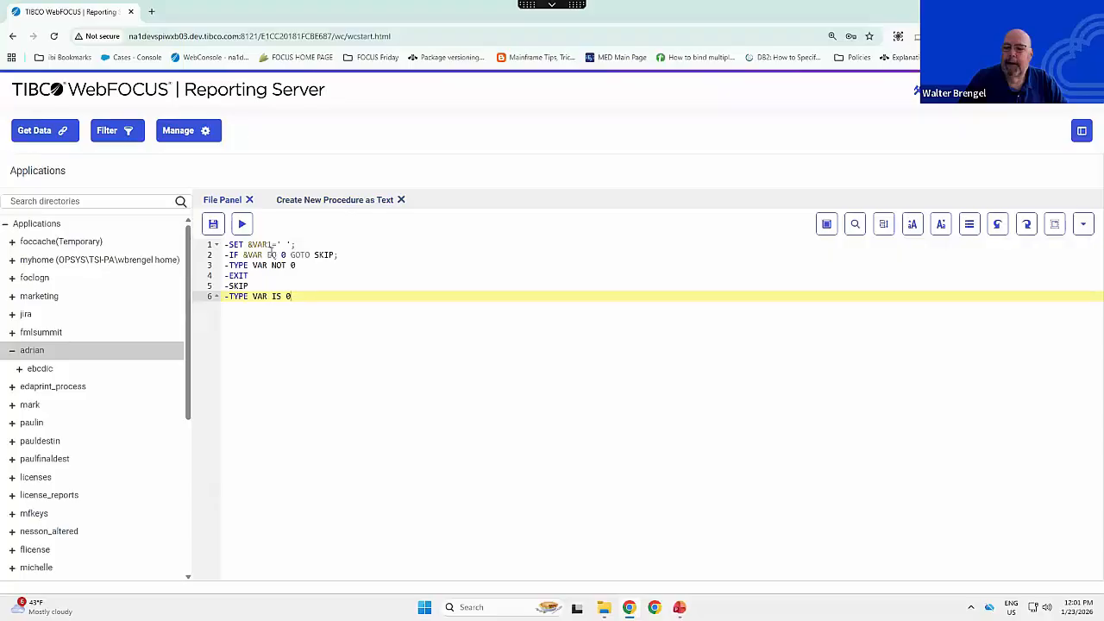
- Change the -IF variable to &VAR1, insert a 1 into VAR in both -TYPE messages, and run the procedure, closing its report
click(265, 264)
text(1)
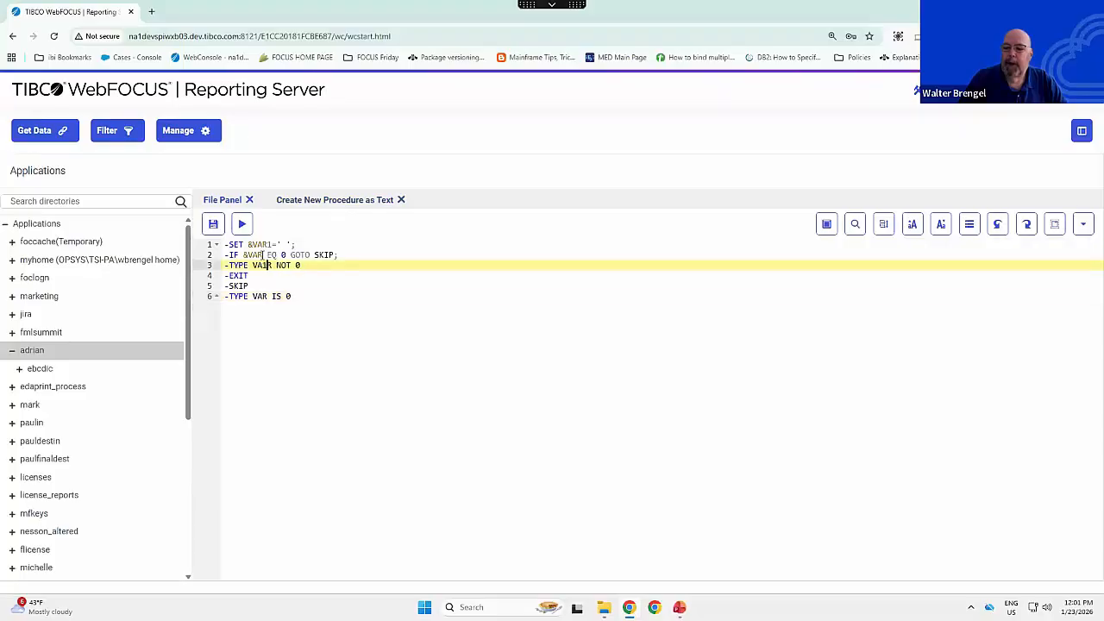
click(263, 255)
text(1)
click(269, 296)
text(1)
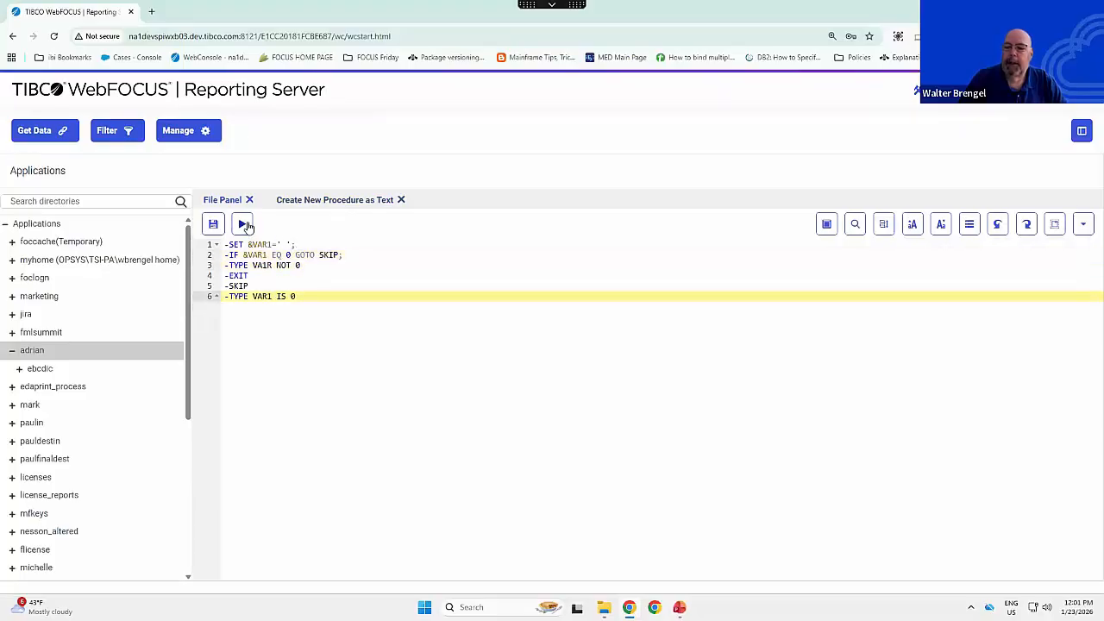
click(244, 224)
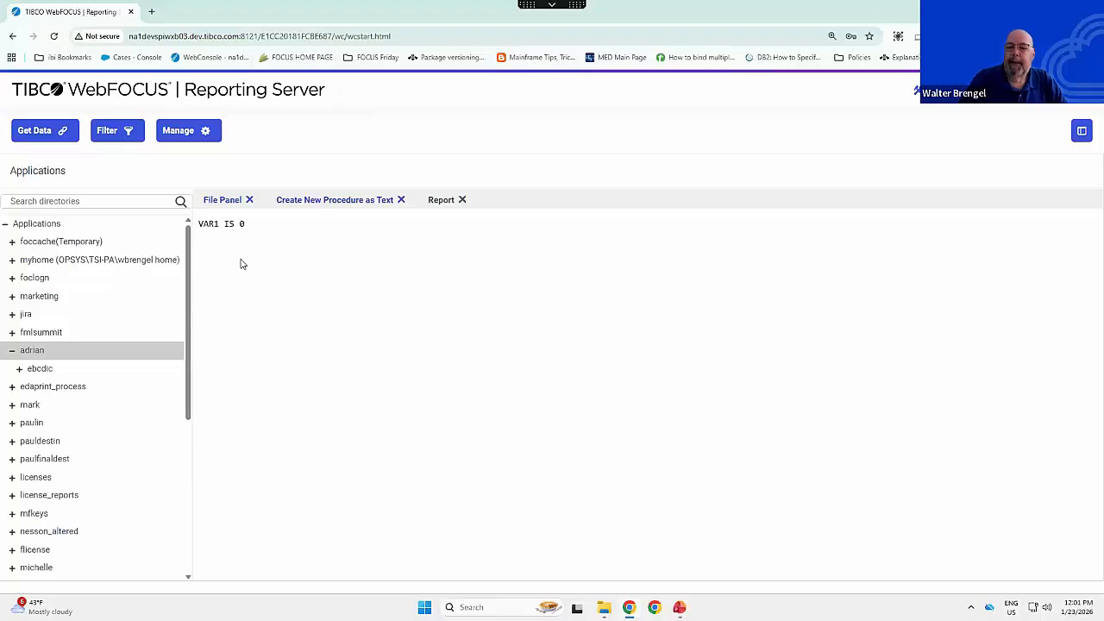
click(462, 200)
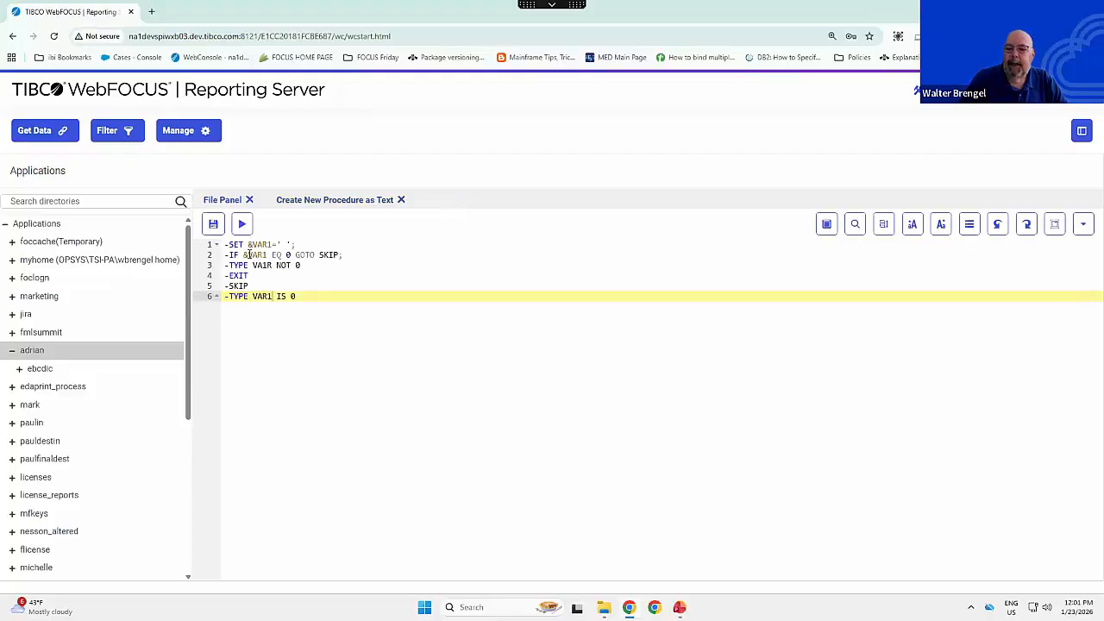
- Wrap the variable in the -IF condition as ASIS(&VAR1) and run the procedure
click(244, 256)
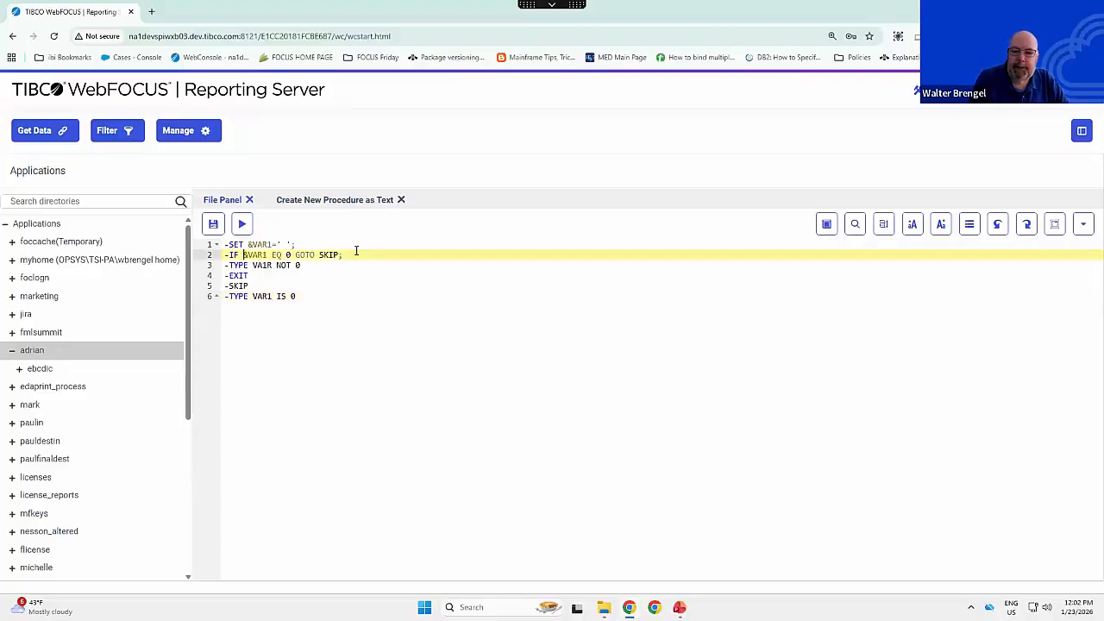
text(AS)
text(IS()
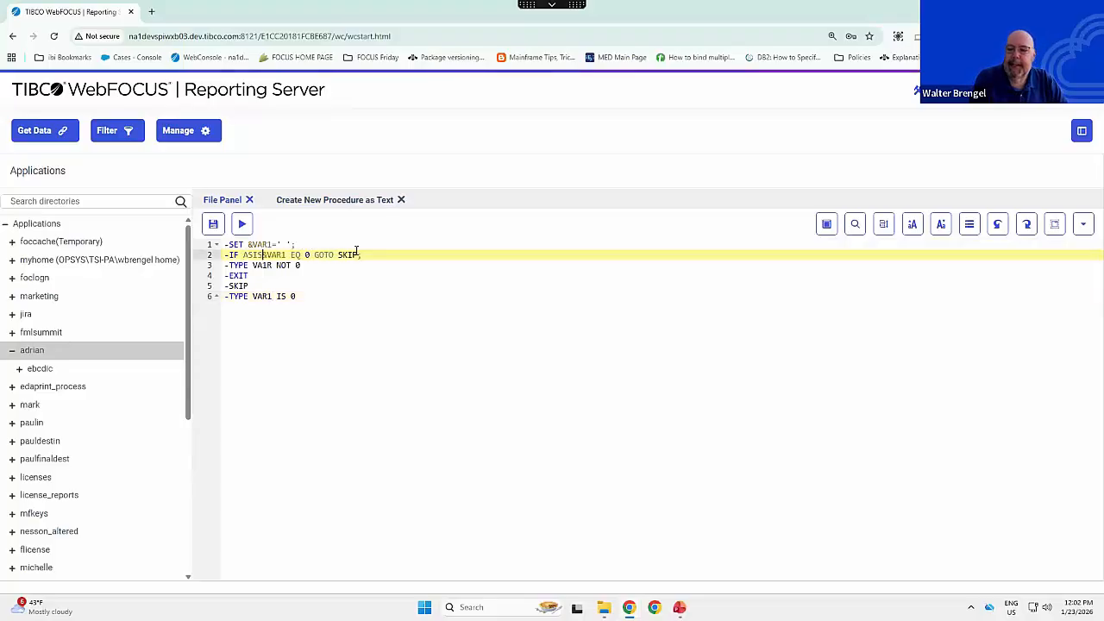
key(Right)
key(Right)
key(Right)
key(Right)
key(Right)
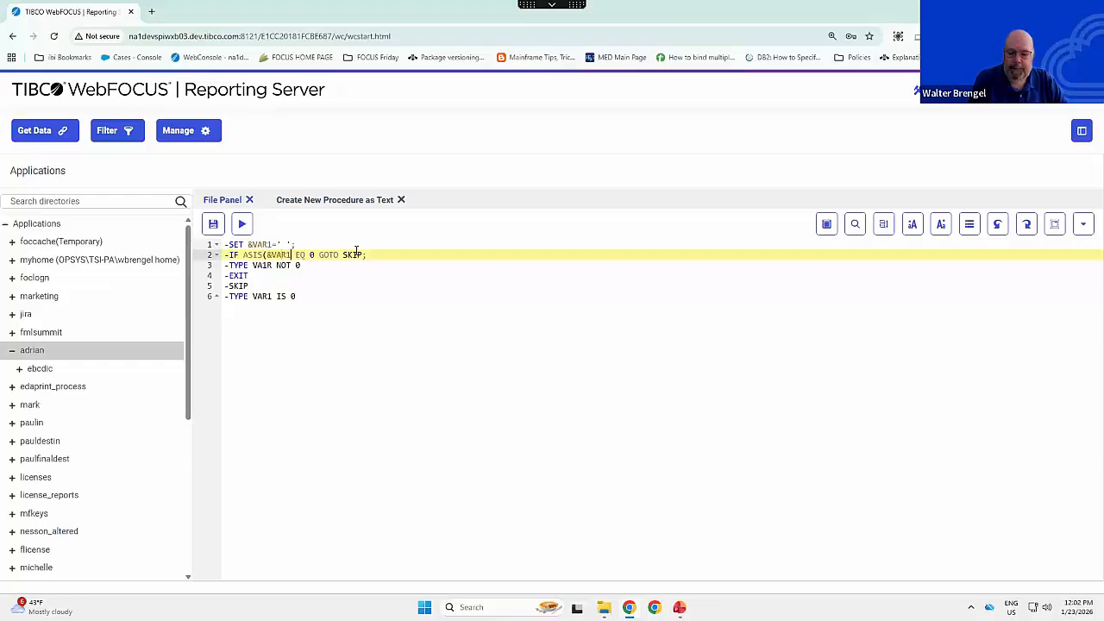
text())
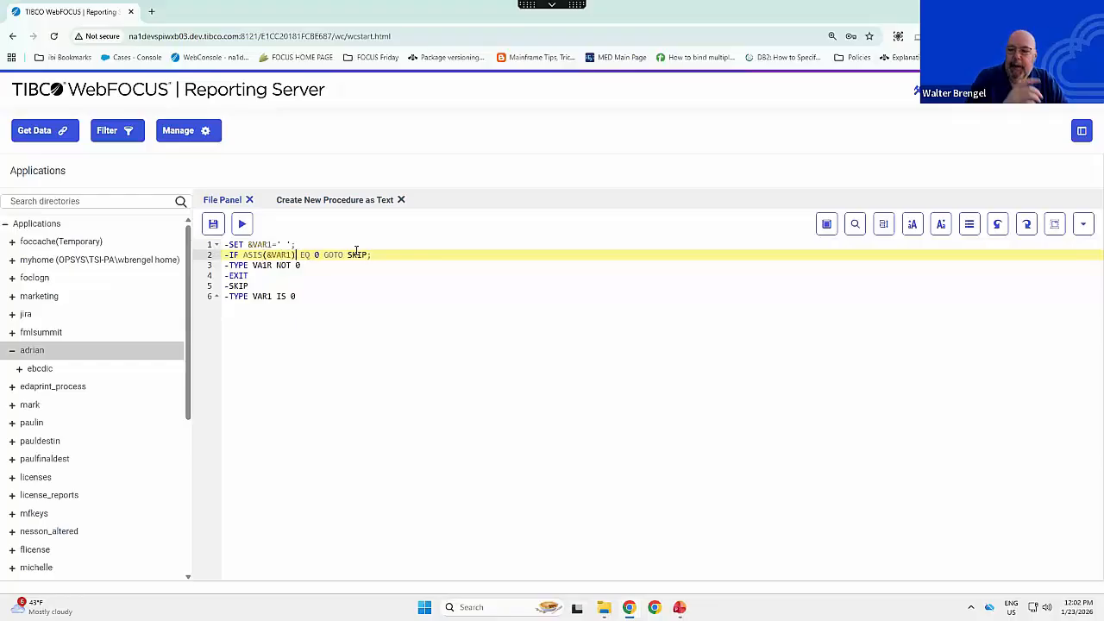
click(245, 225)
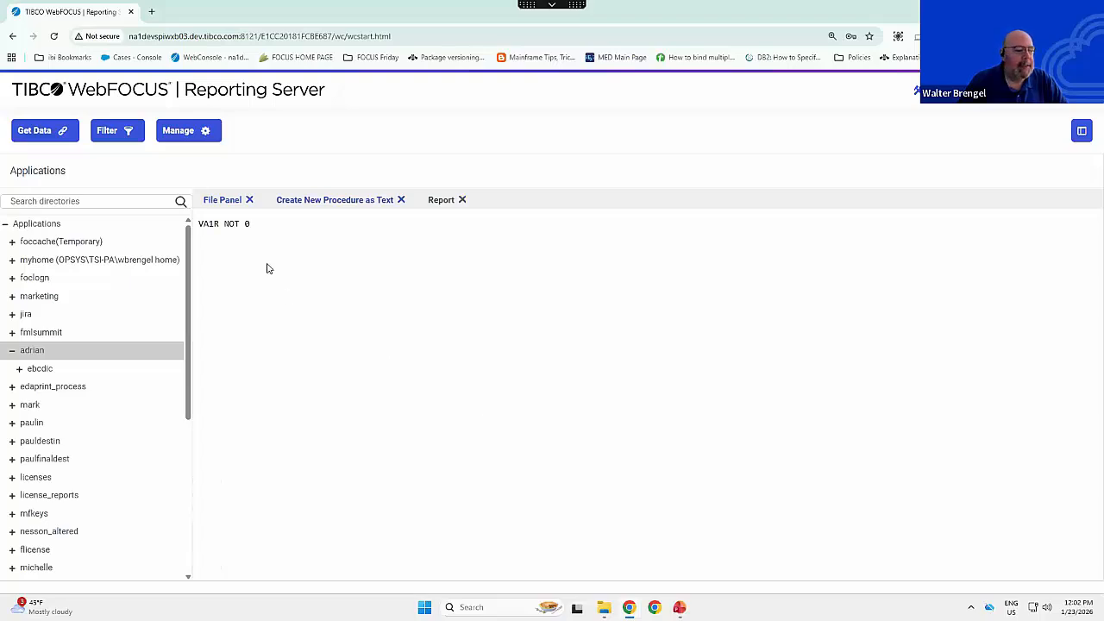
- Close the open report, set &VAR1 to '0' in the -SET line, then run the procedure and close its new report
click(462, 200)
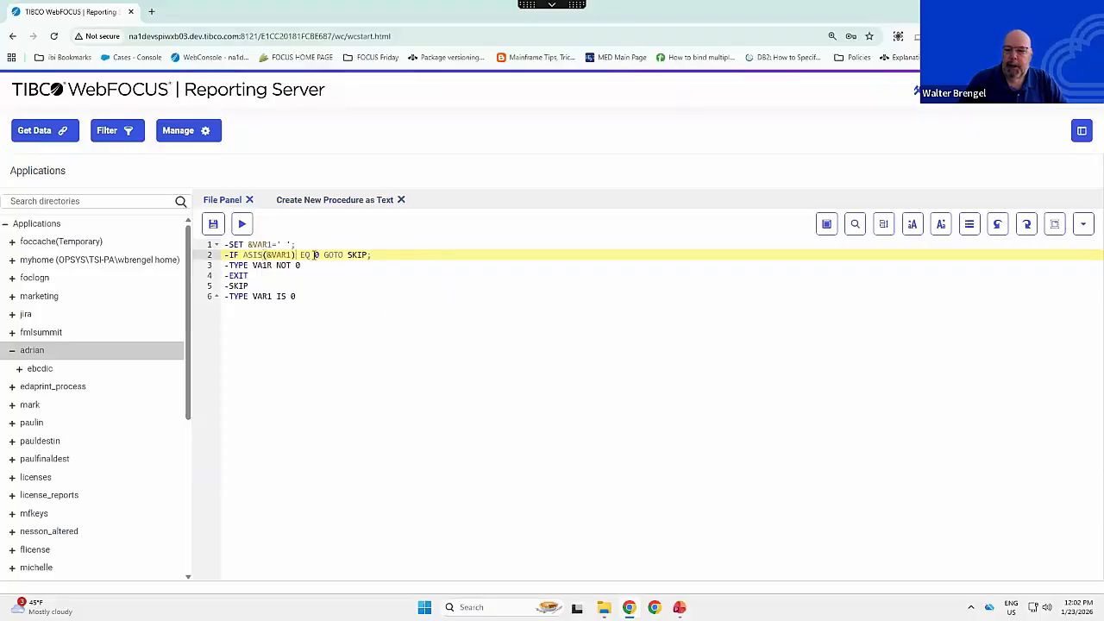
drag(316, 254, 324, 254)
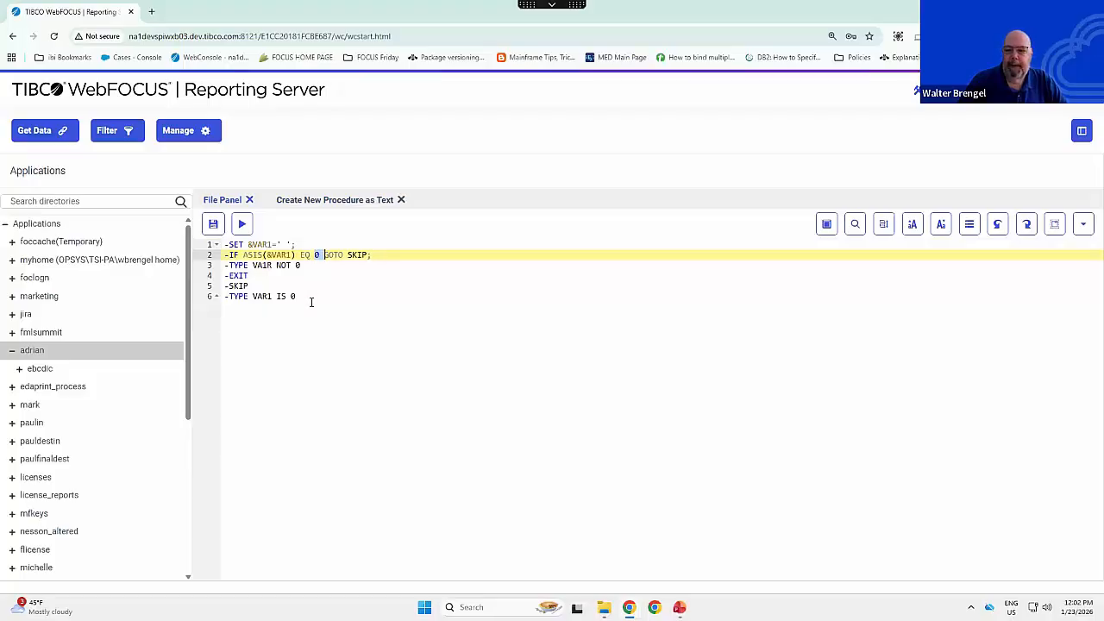
click(312, 301)
click(284, 245)
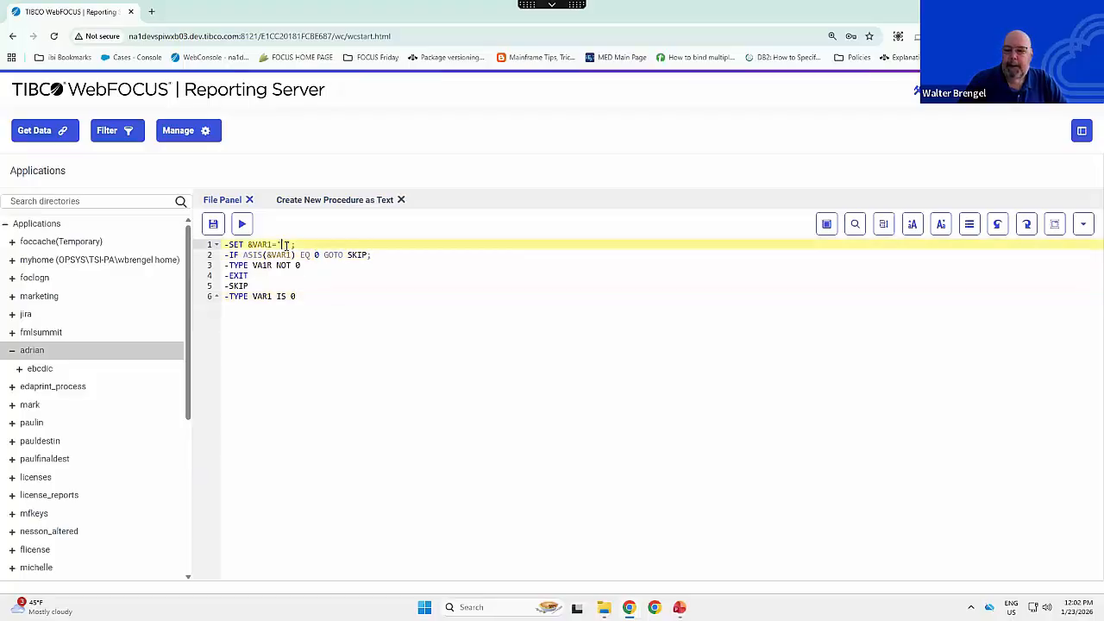
text(0)
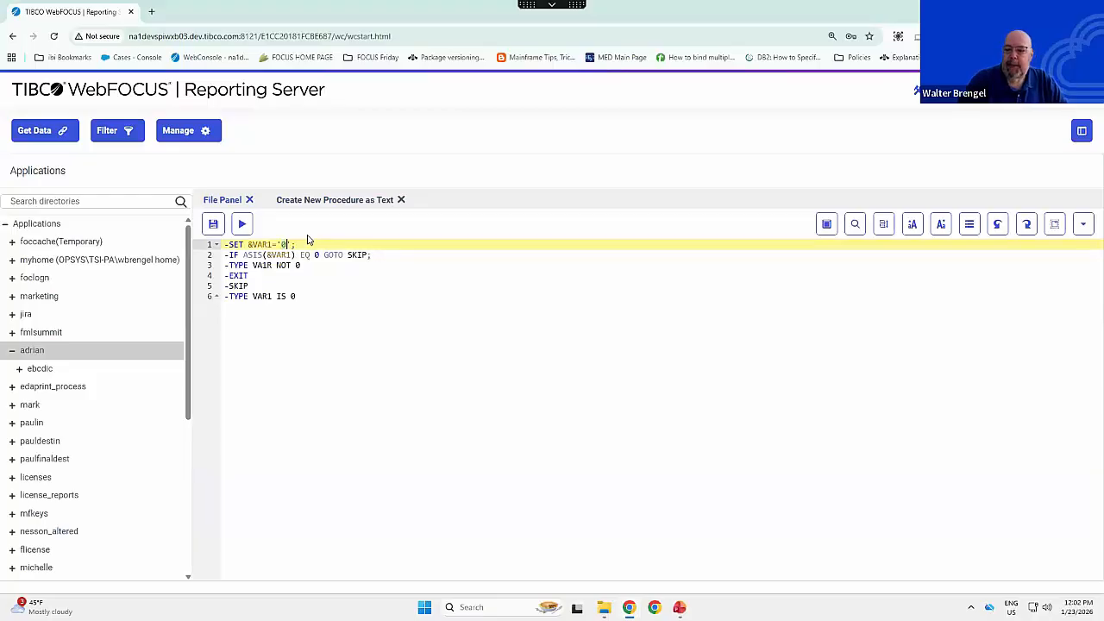
click(242, 226)
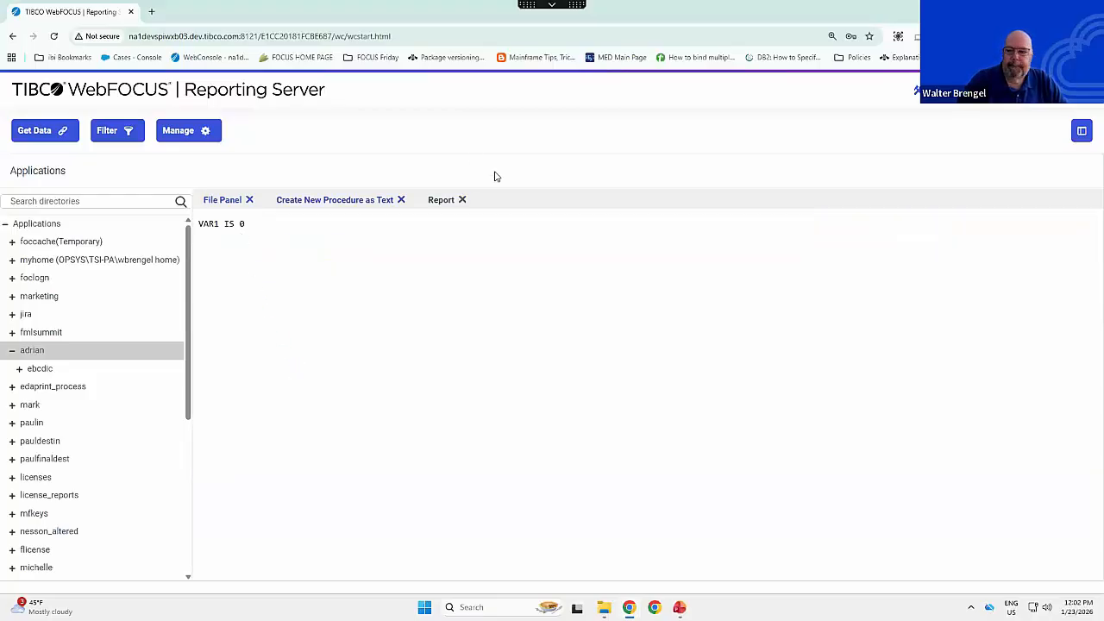
click(462, 200)
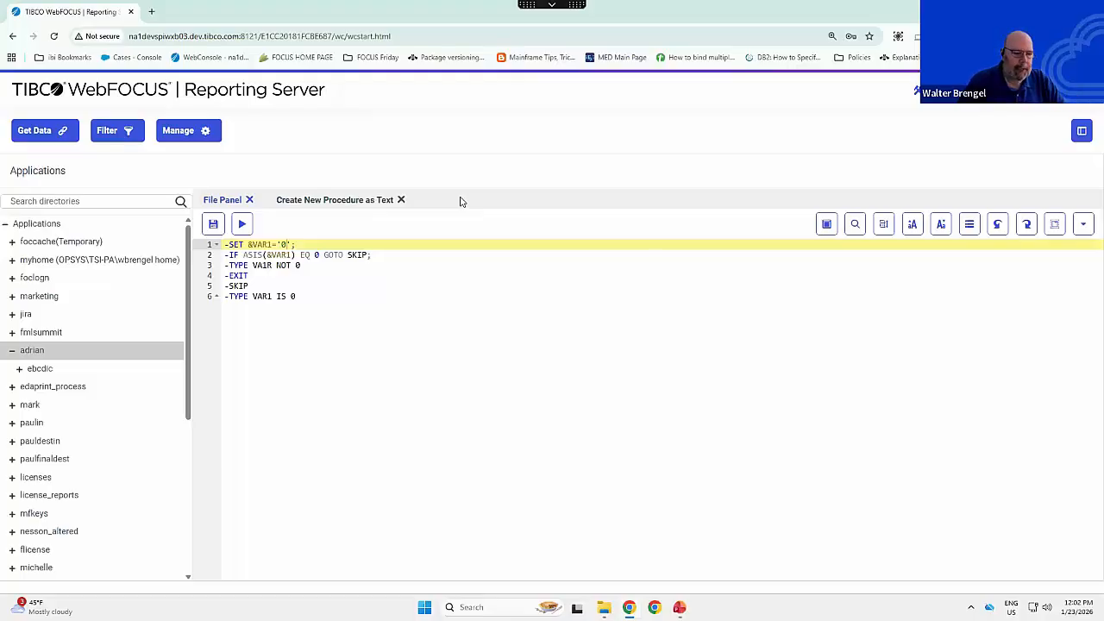
- Replace the entire procedure code with a new line beginning -SET &VAR=IF &VAR.EXISTS
click(330, 360)
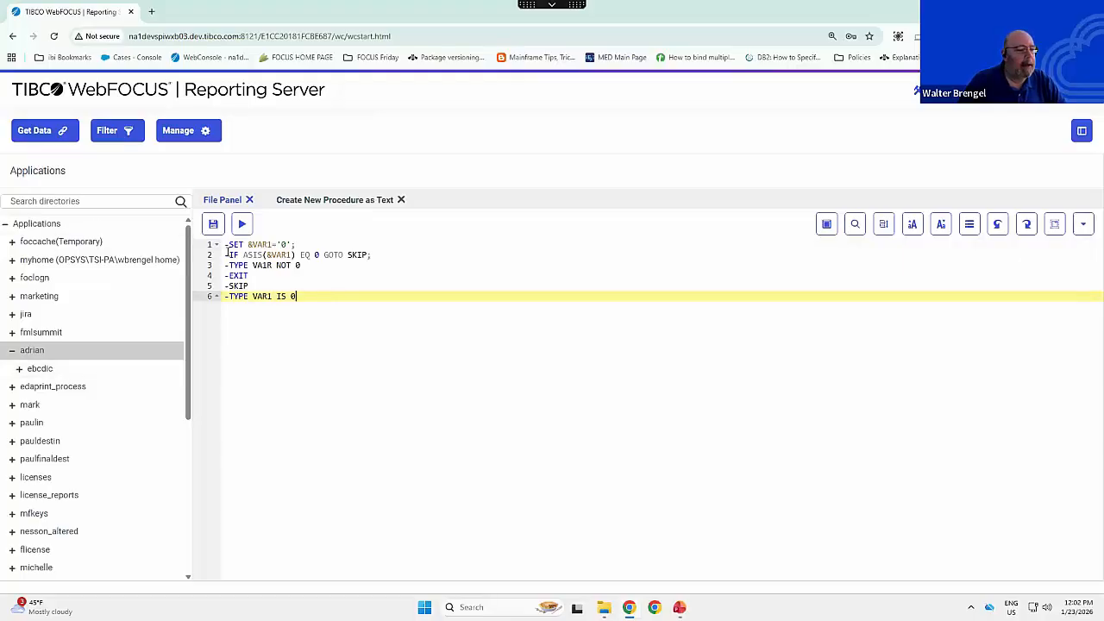
drag(229, 245, 415, 342)
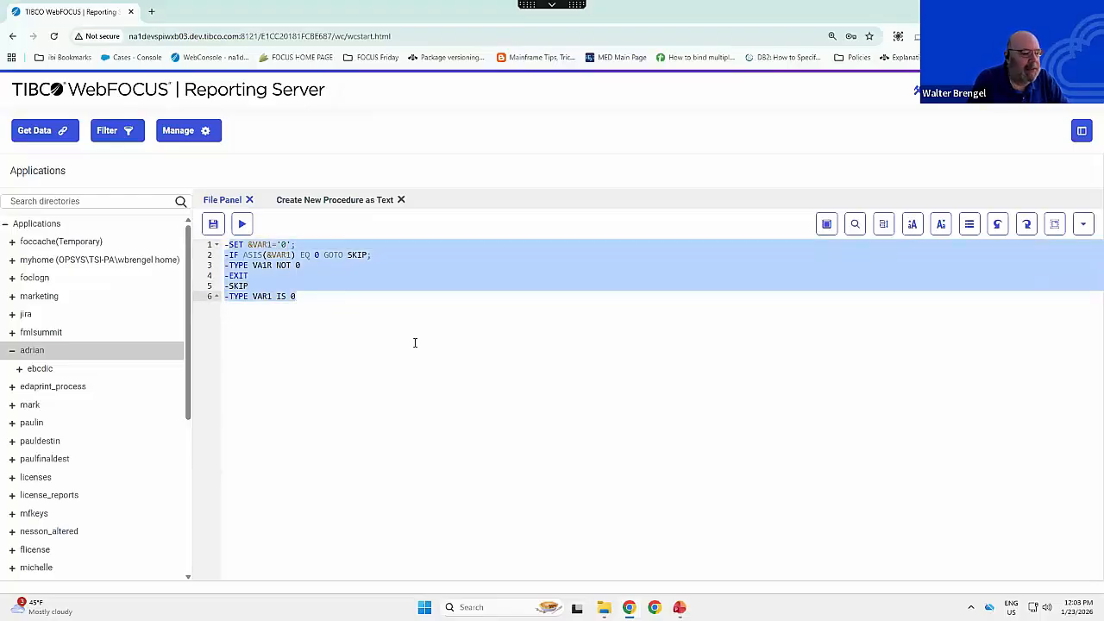
text(-SET )
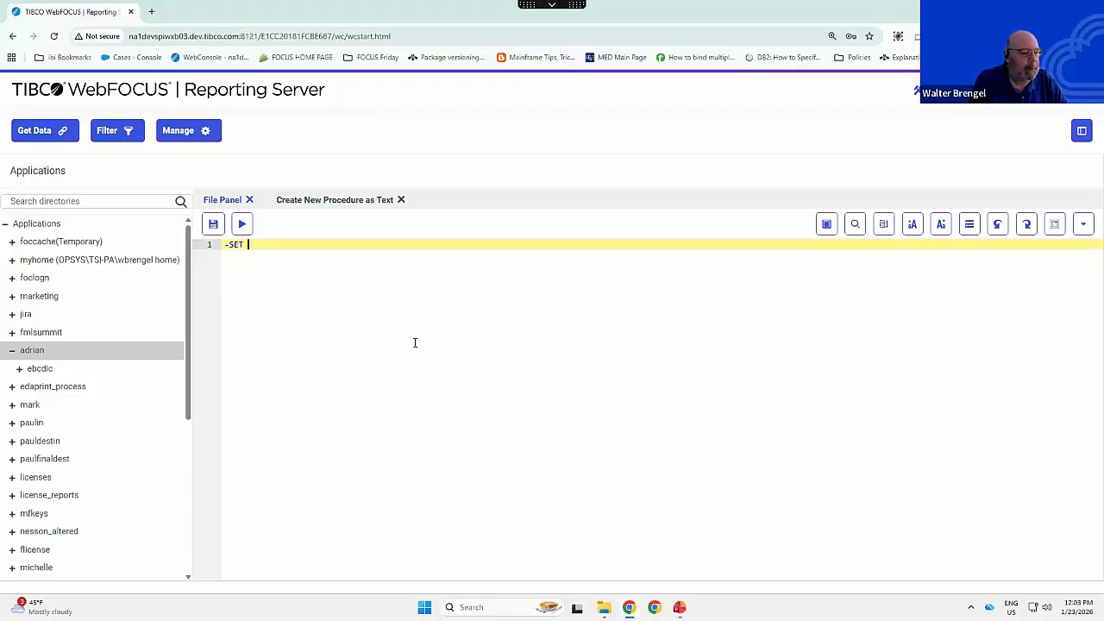
text(&)
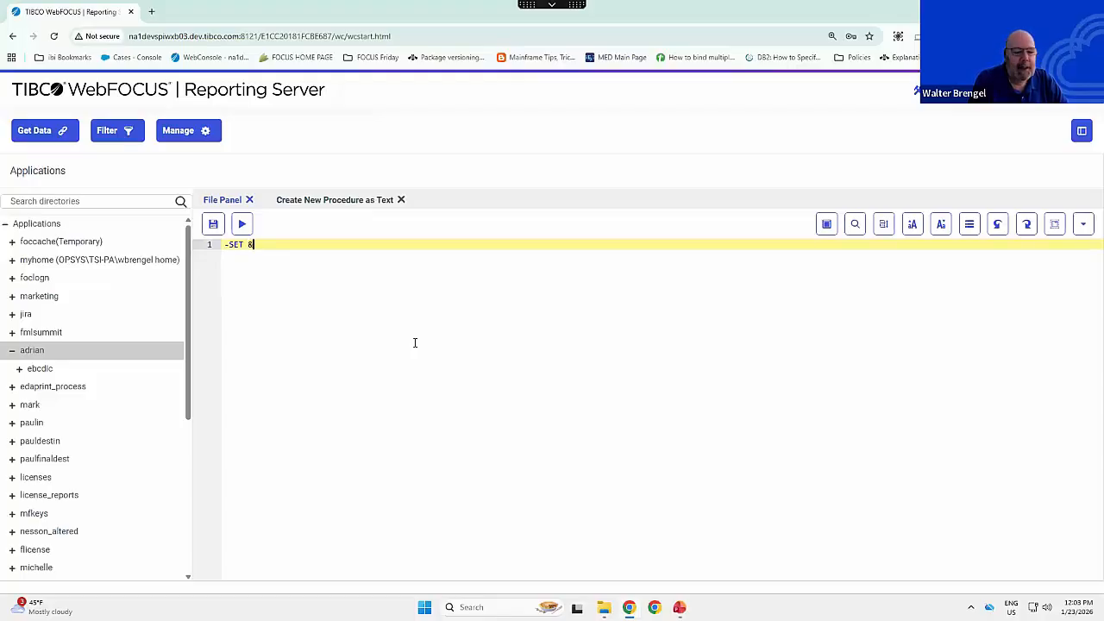
text(VA)
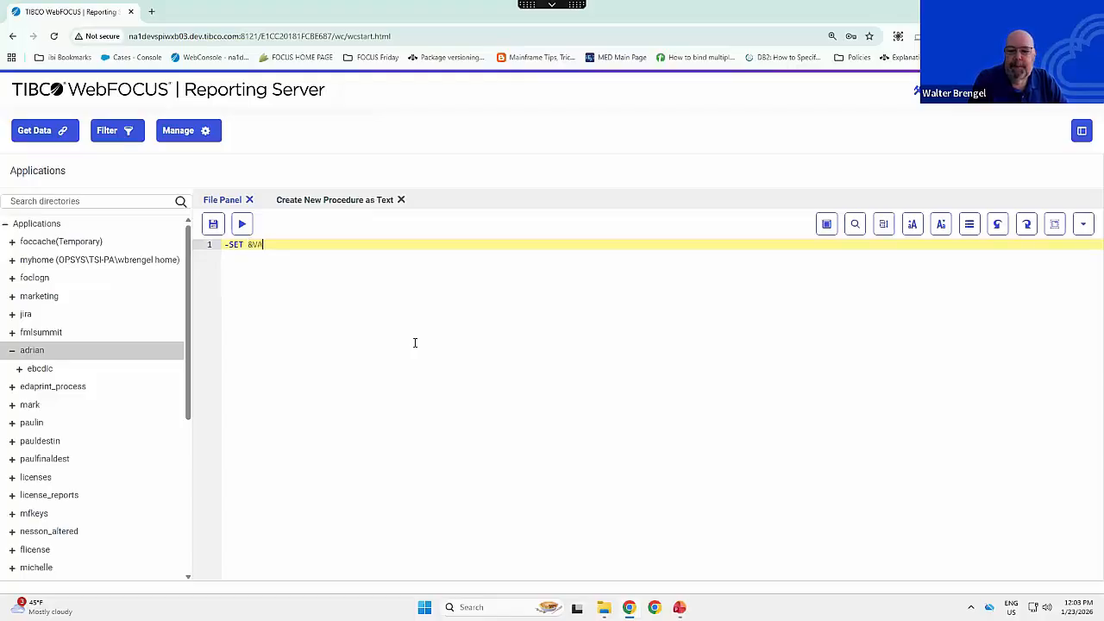
text(R=IF &)
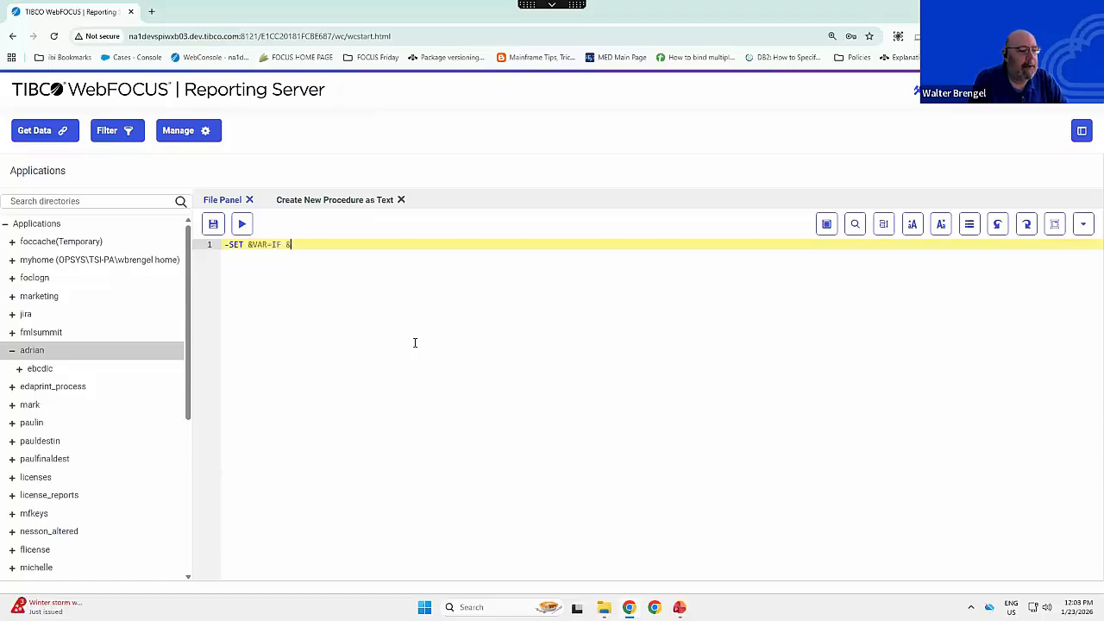
text(VAR.EXISTS)
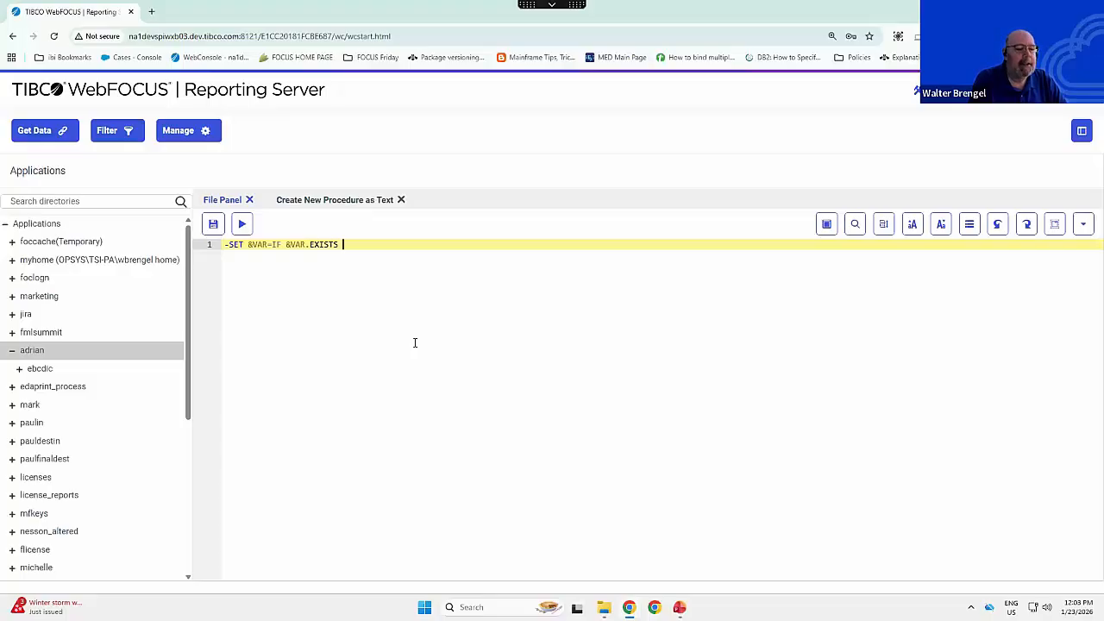
- Complete the -SET condition with EQ 0 THEN 'TEST' ELSE &VAR;
text(EQ 0)
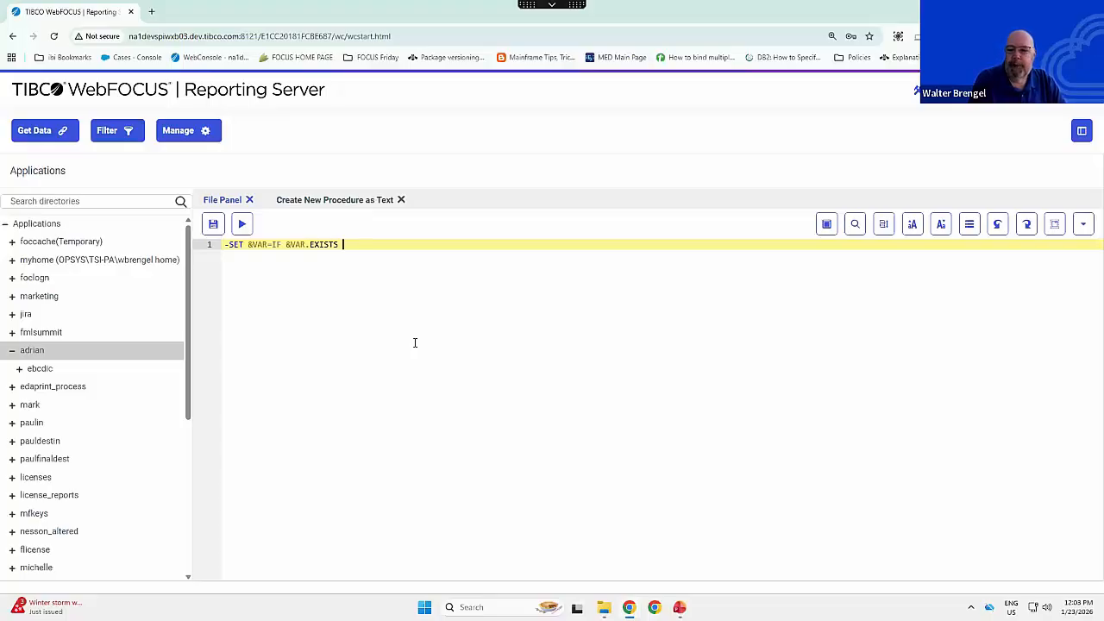
text( THEN )
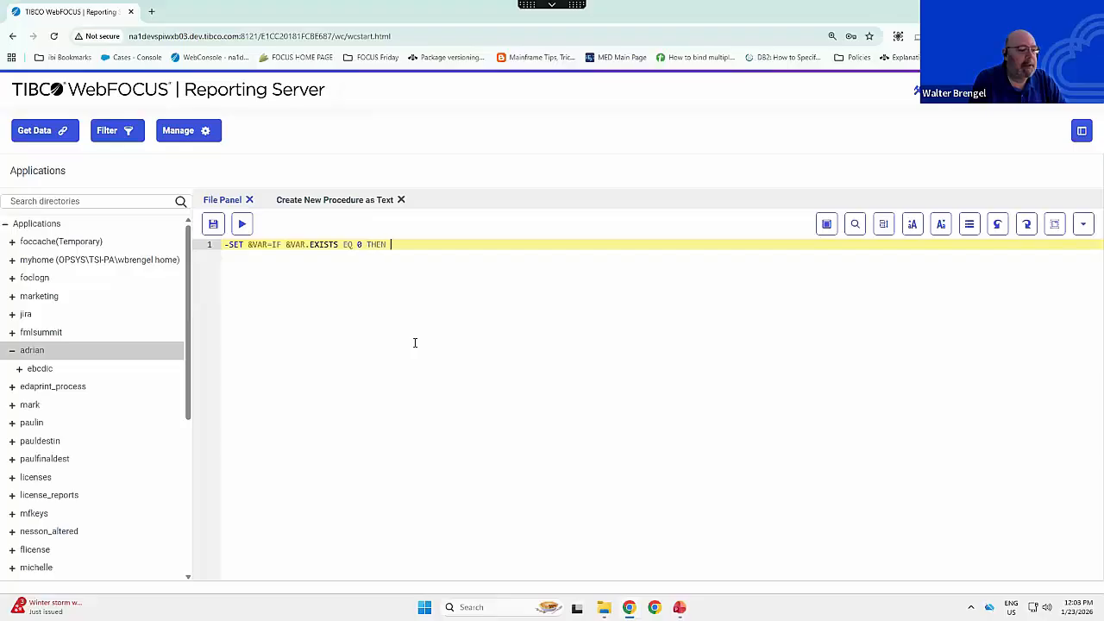
text('TEST' ELSE)
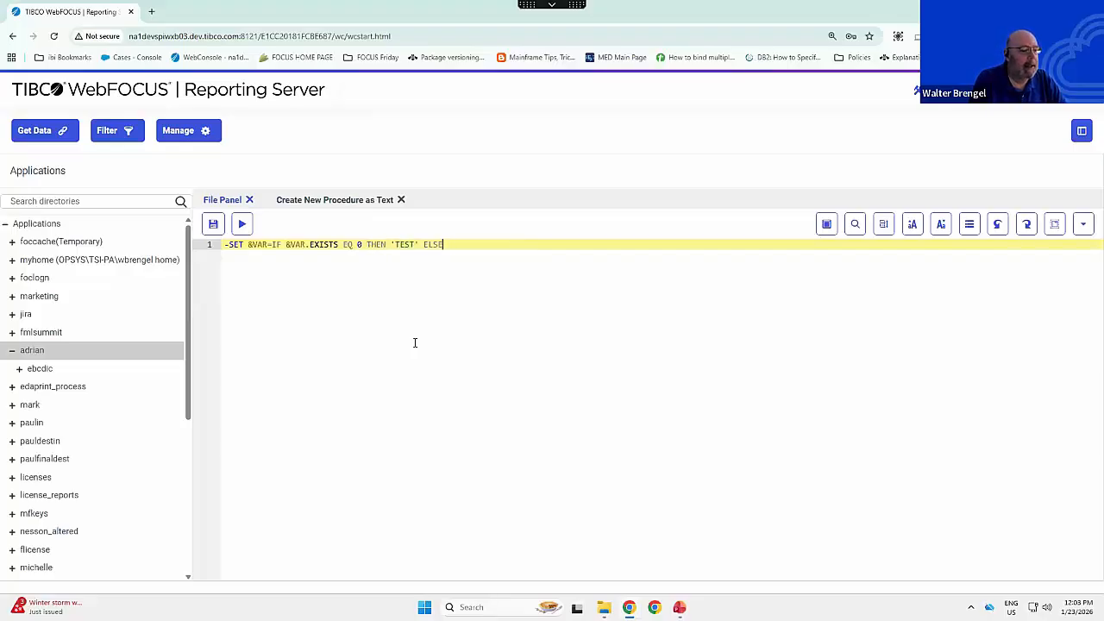
key(BackSpace)
text(&VAR;)
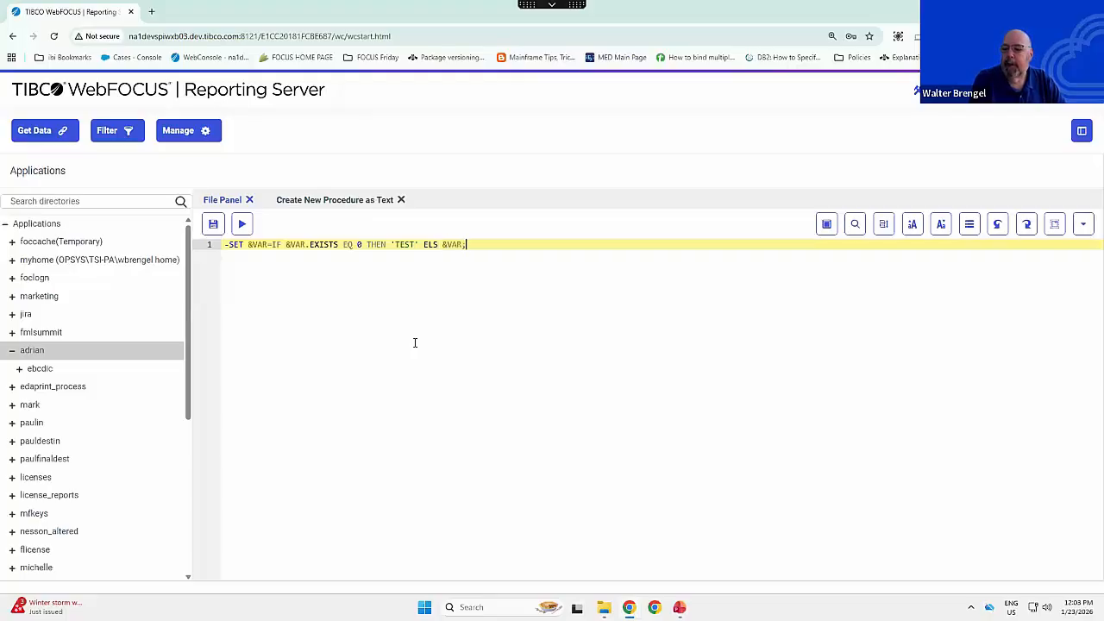
key(BackSpace)
key(BackSpace)
key(BackSpace)
key(BackSpace)
key(BackSpace)
key(BackSpace)
text(E &VAL)
key(BackSpace)
text(R;)
- Insert -SET &VAR=VALUE; as the first line, separated from the conditional -SET line by a blank line
key(Return)
key(Up)
key(Return)
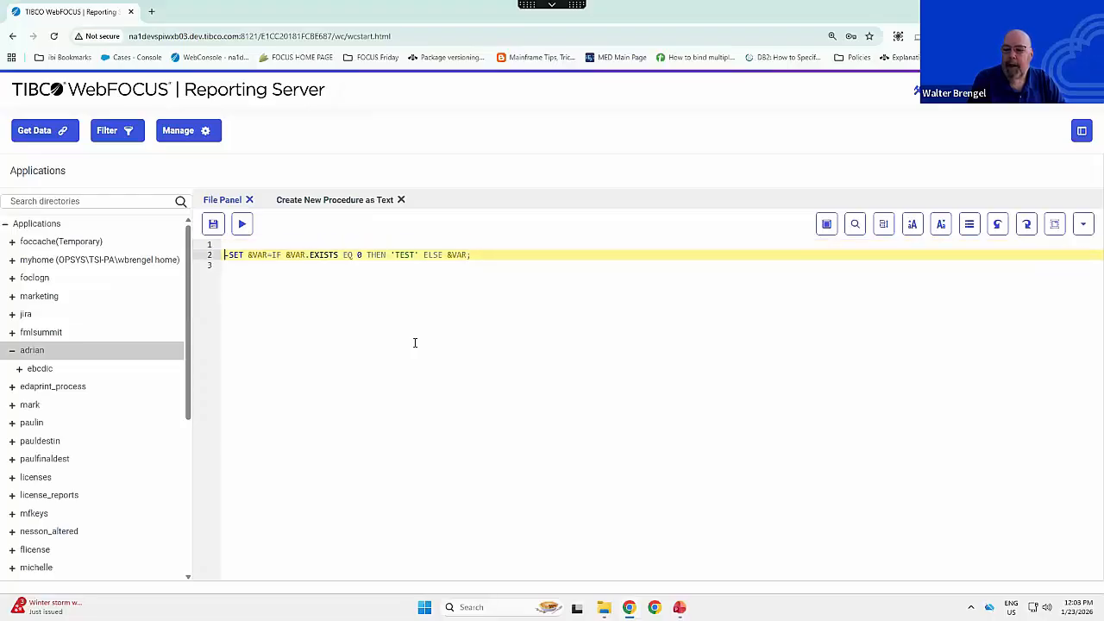
key(Return)
key(Up)
key(Up)
text(-SET &)
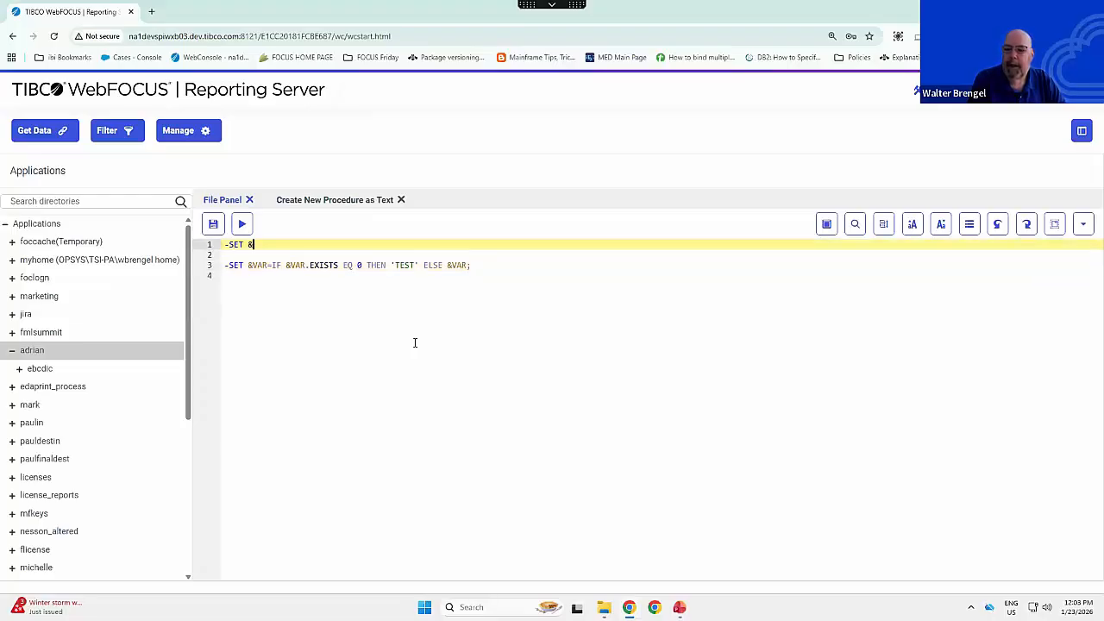
text(VAR=)
text(VALUE;)
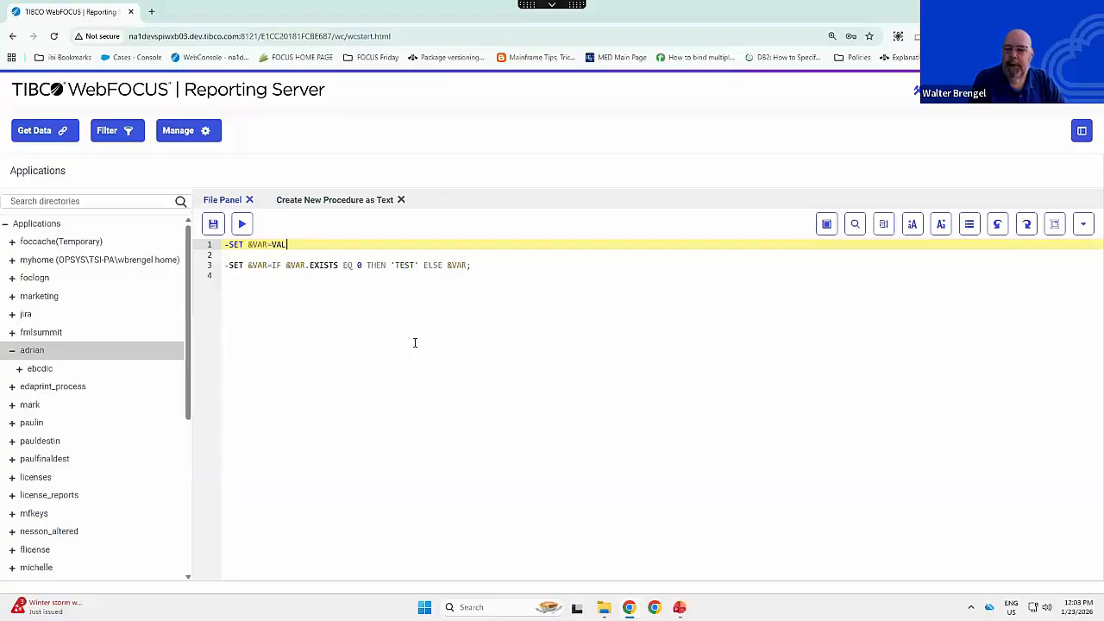
- Add -TYPE &VAR as the last line, leaving a blank line below the conditional -SET line
click(315, 290)
key(Return)
text(-)
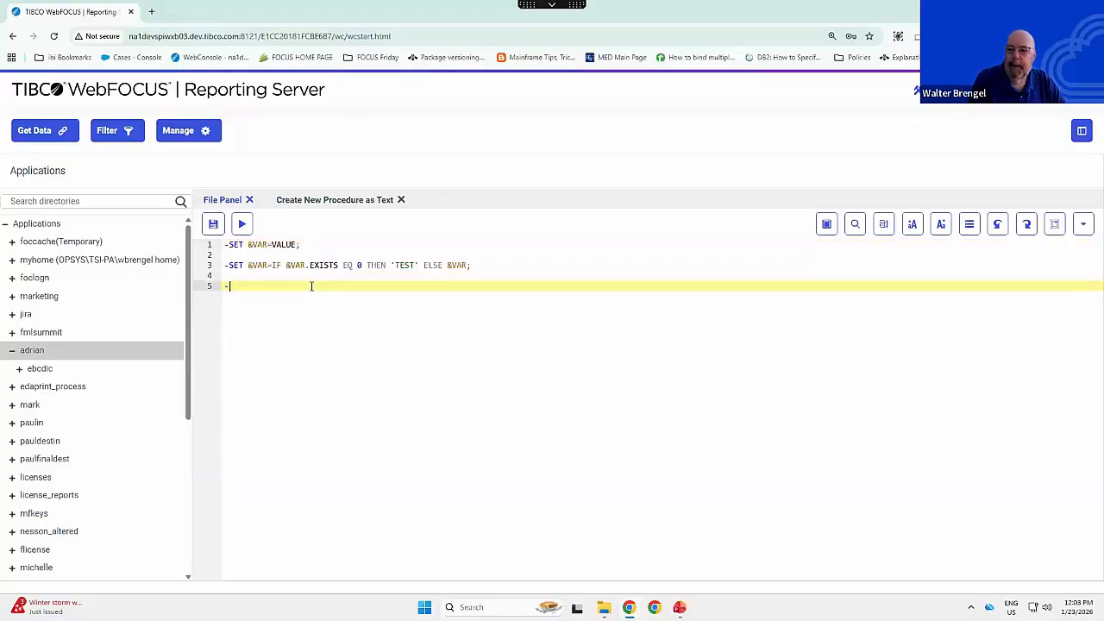
text(TYPE )
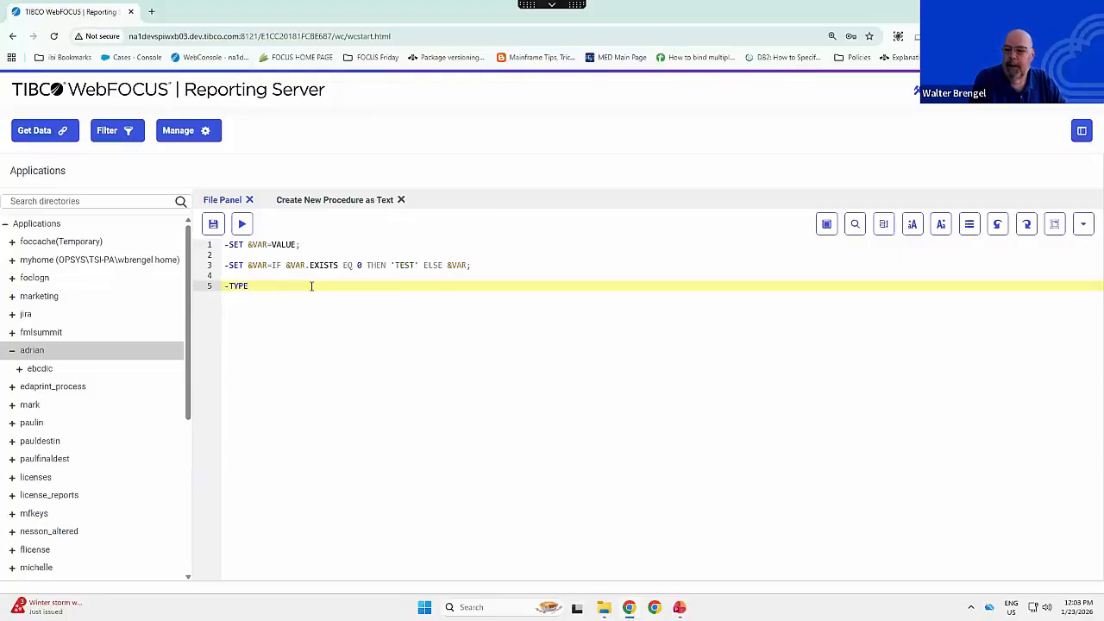
text(&VAR)
- Insert -SET &ECHO=ALL; at the very start of the procedure, followed by a blank line
key(Up)
key(Up)
key(Up)
key(Up)
key(Up)
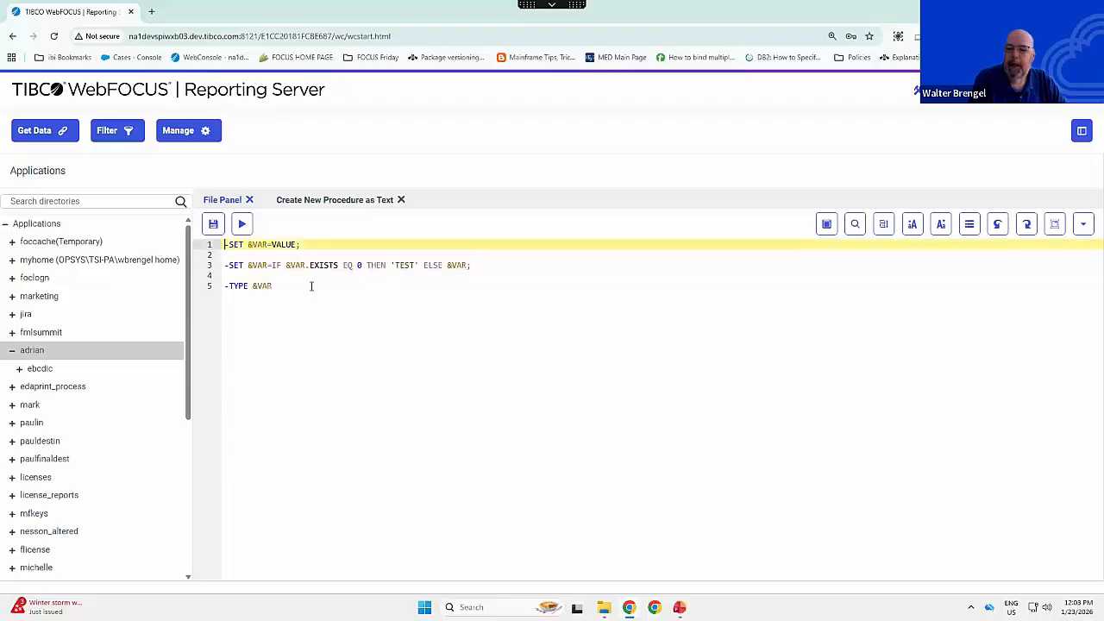
text(-SET )
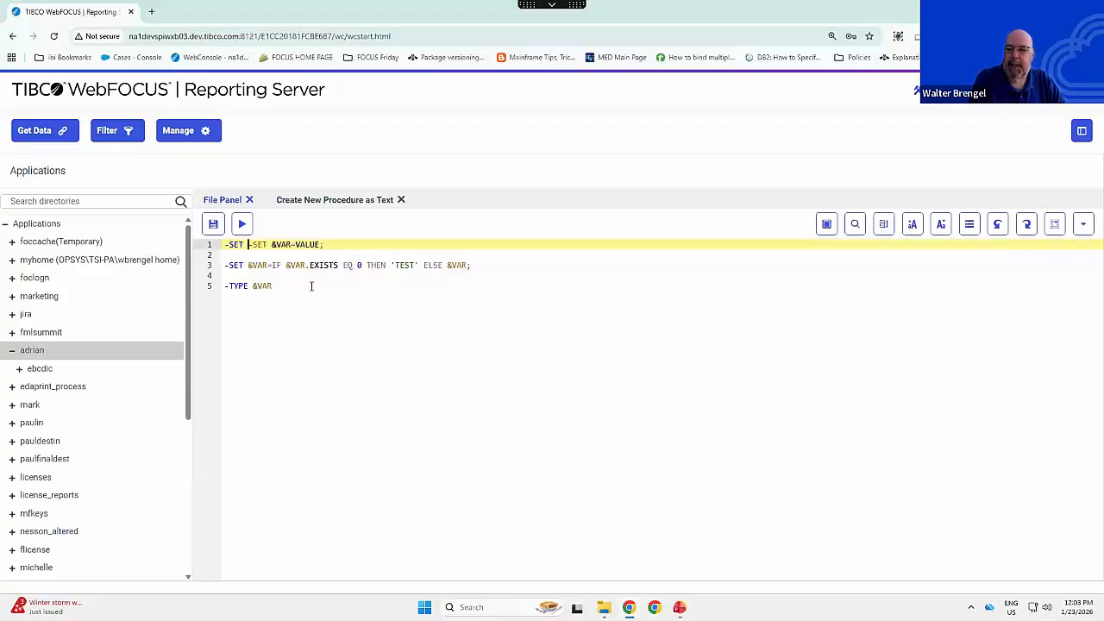
text(&ECHO=ALL;)
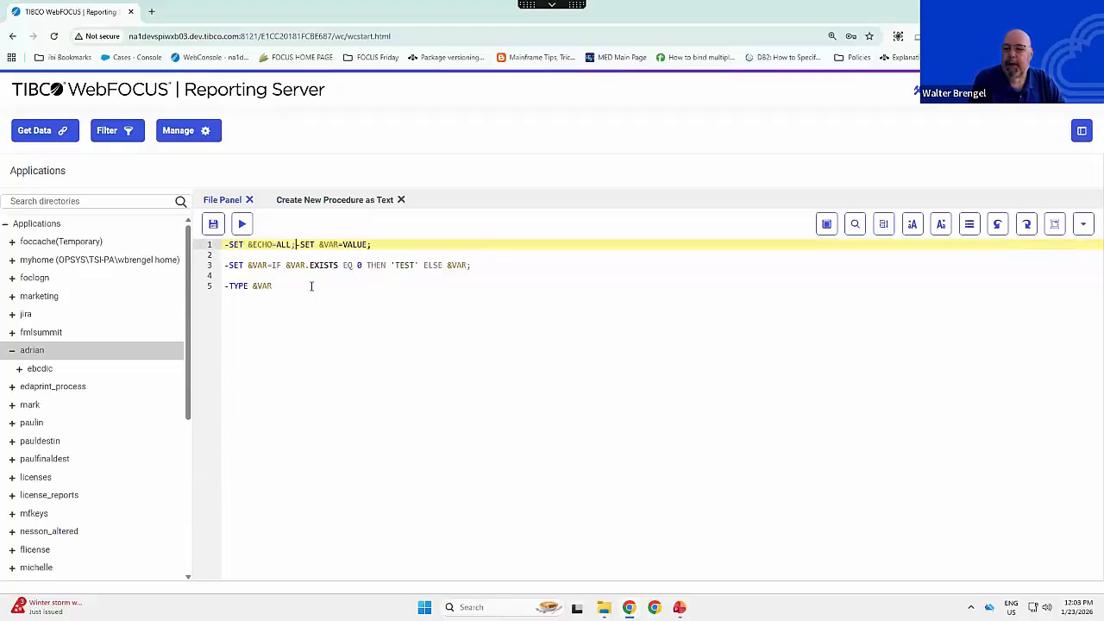
key(Return)
key(Return)
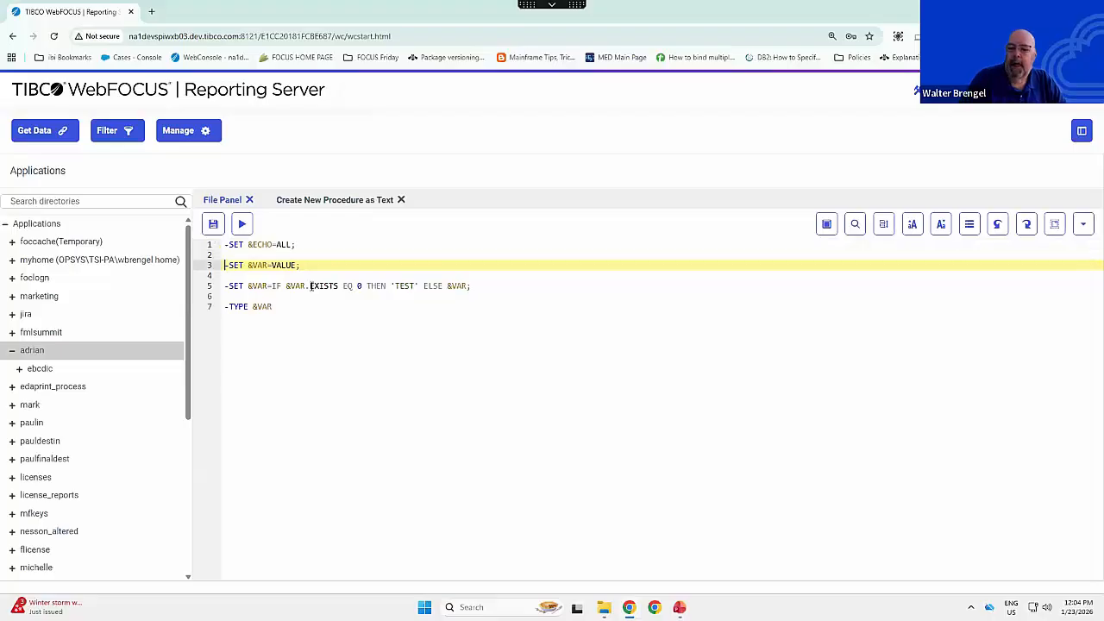
- Run the procedure, examine the echoed .EXISTS condition and the typed value of &VAR, and close the report
click(248, 227)
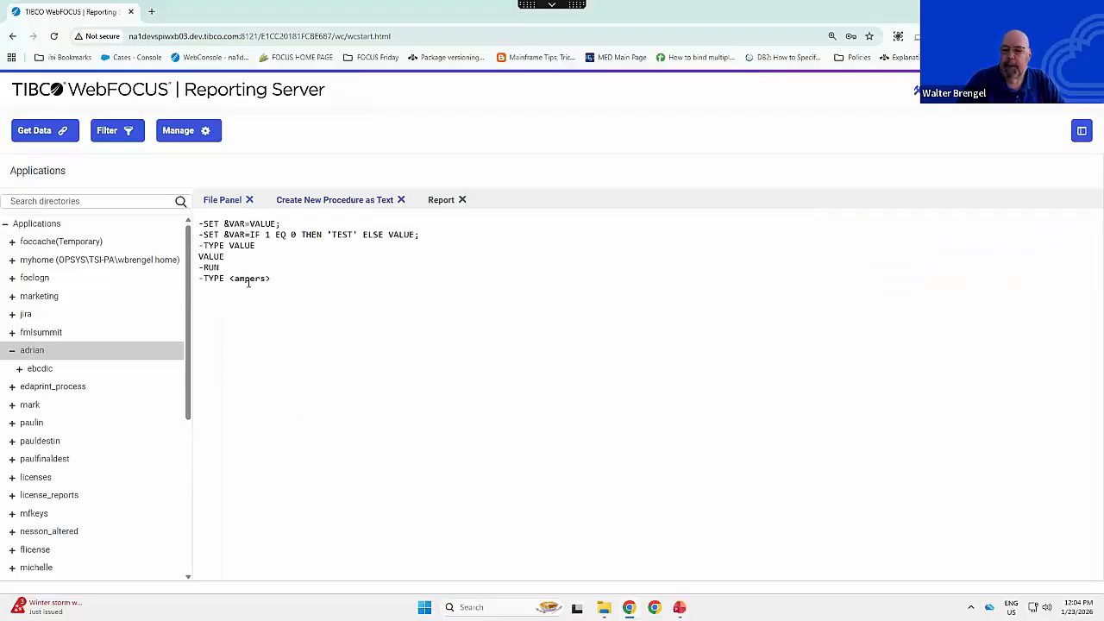
double_click(267, 234)
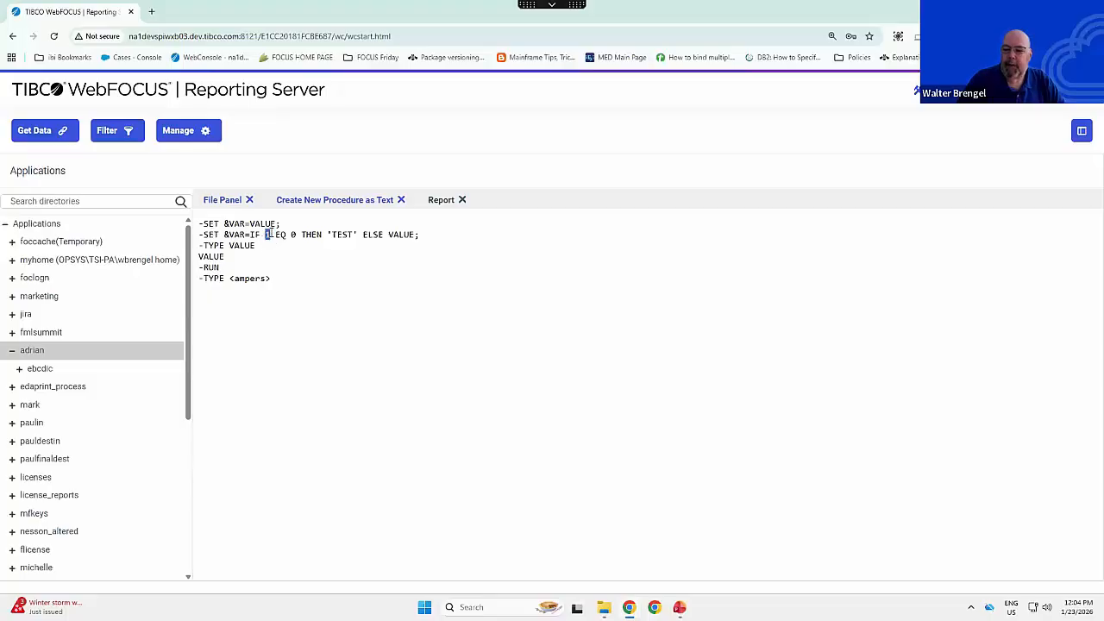
click(224, 256)
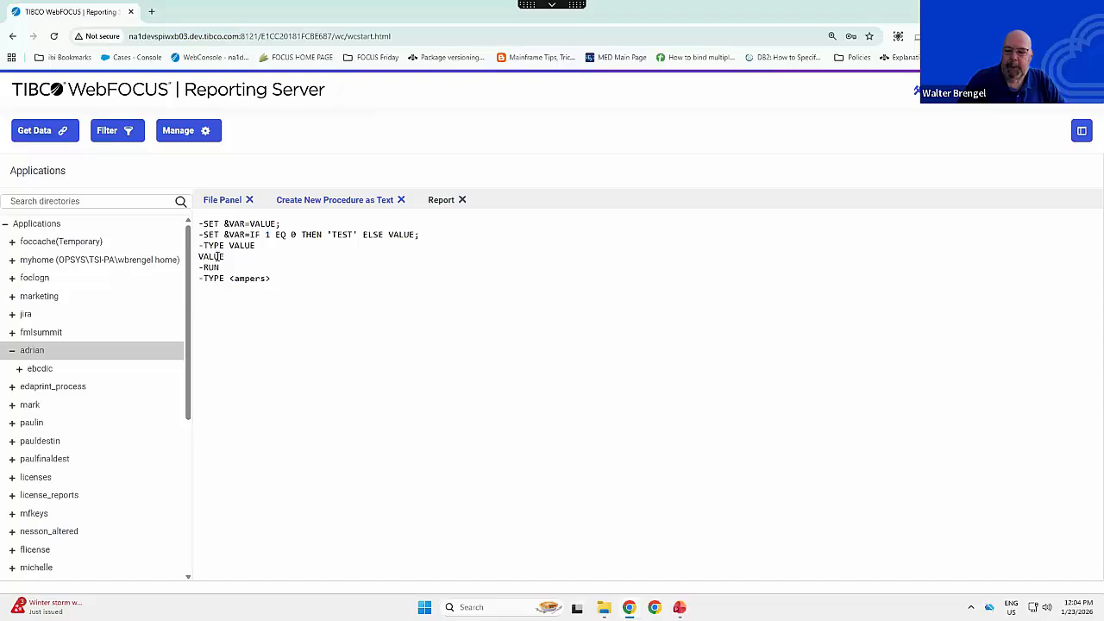
click(462, 200)
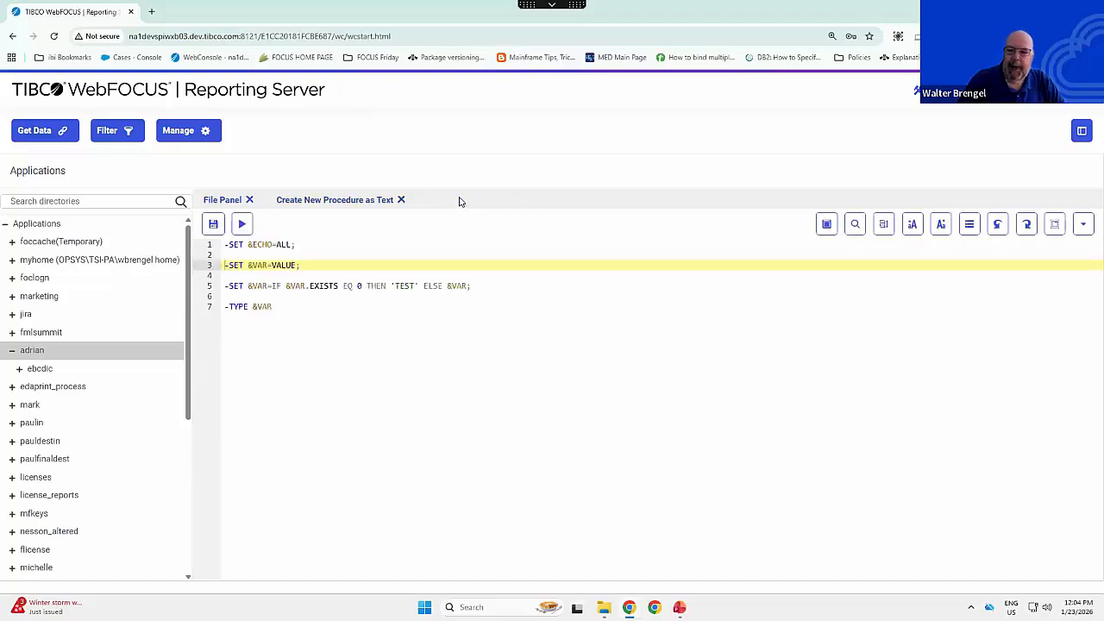
- Remove VALUE from the first &VAR assignment, leaving -SET &VAR=;, then run the procedure and close its report
click(293, 257)
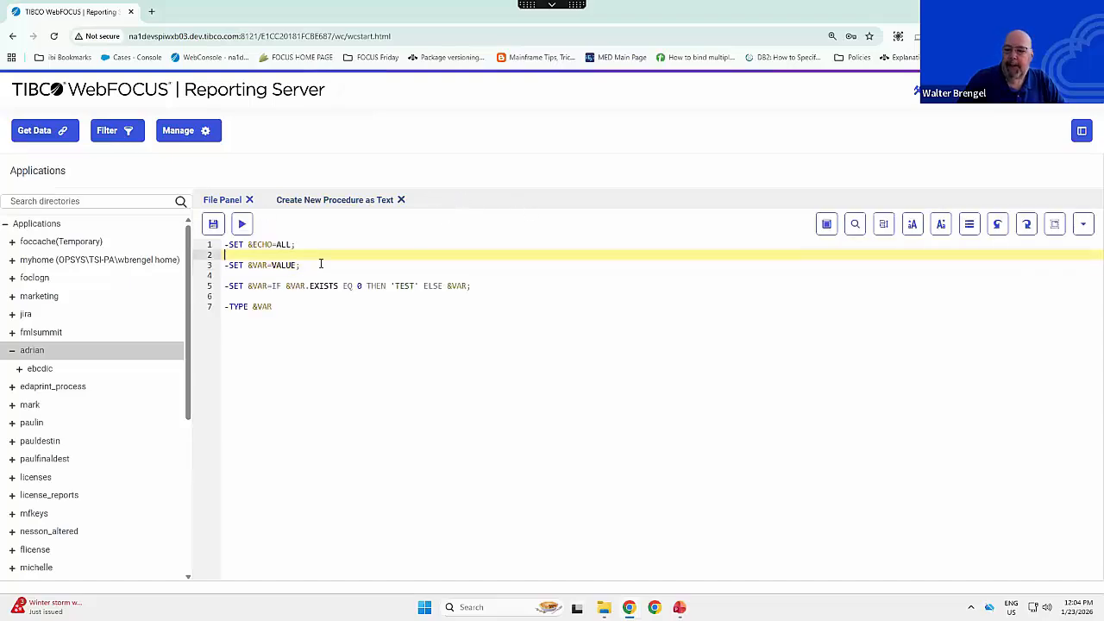
click(271, 267)
key(Delete)
key(Delete)
key(Delete)
key(Delete)
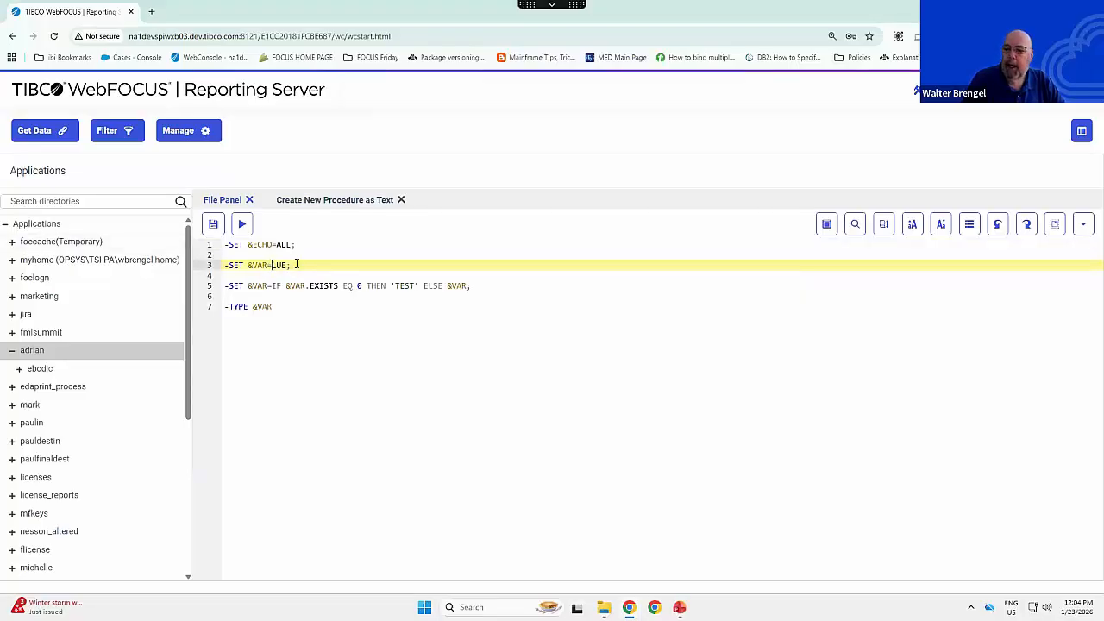
key(Delete)
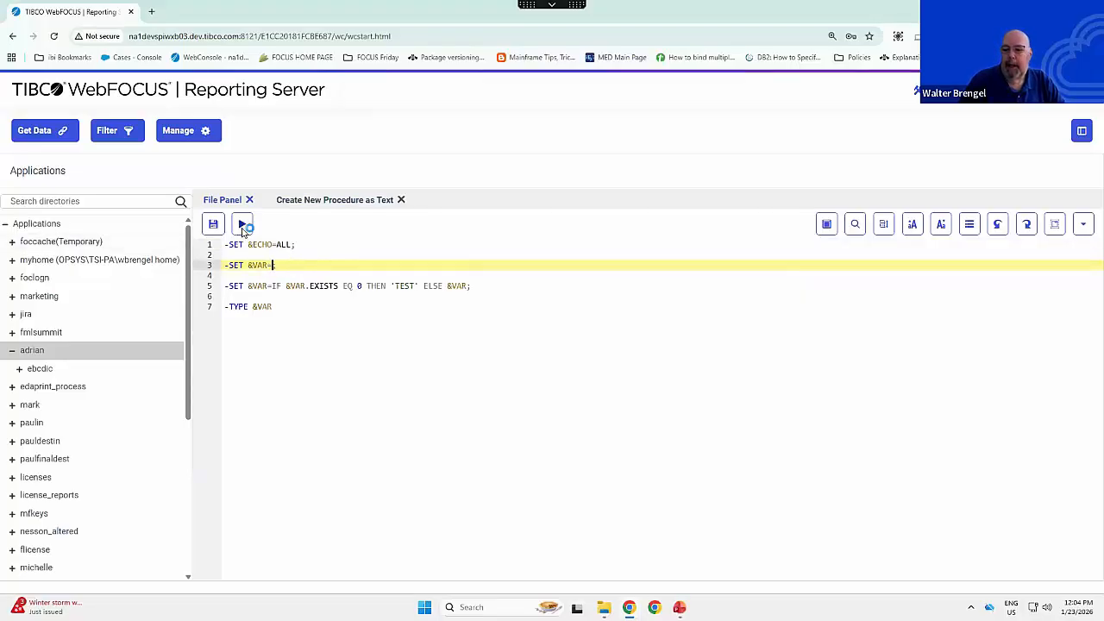
click(241, 224)
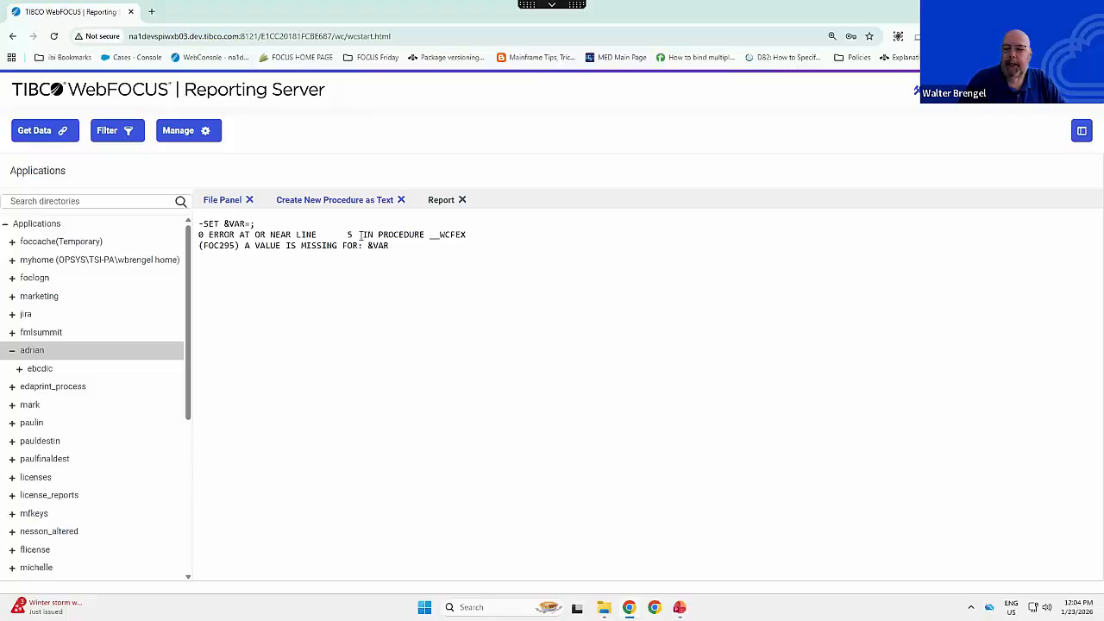
click(461, 200)
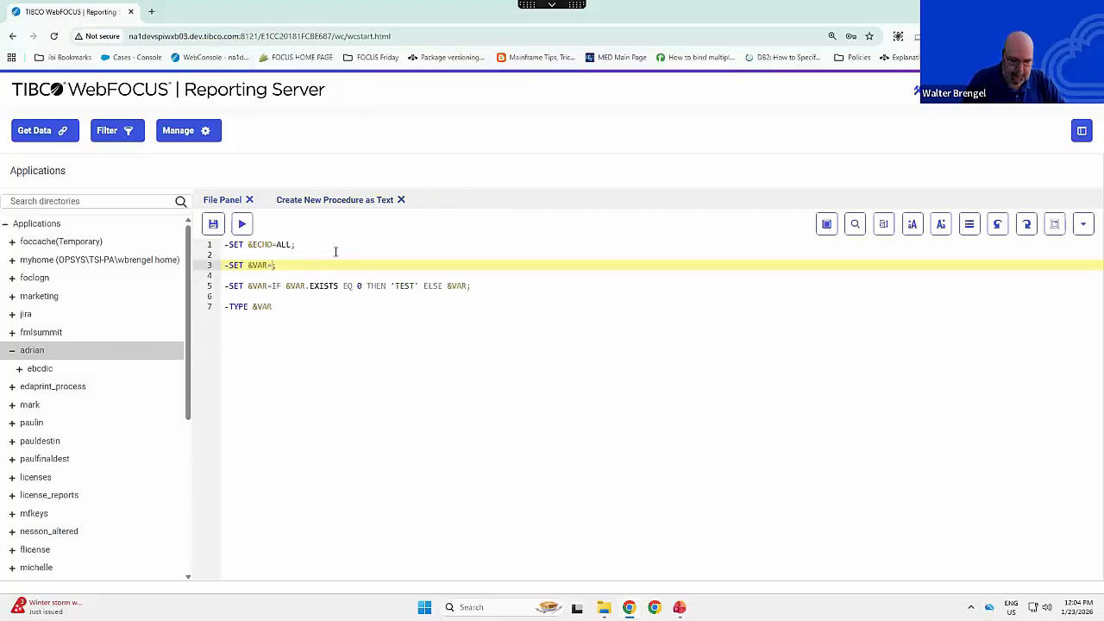
- Set the first &VAR assignment to an empty string, giving -SET &VAR='';, then run the procedure and close its report
click(272, 266)
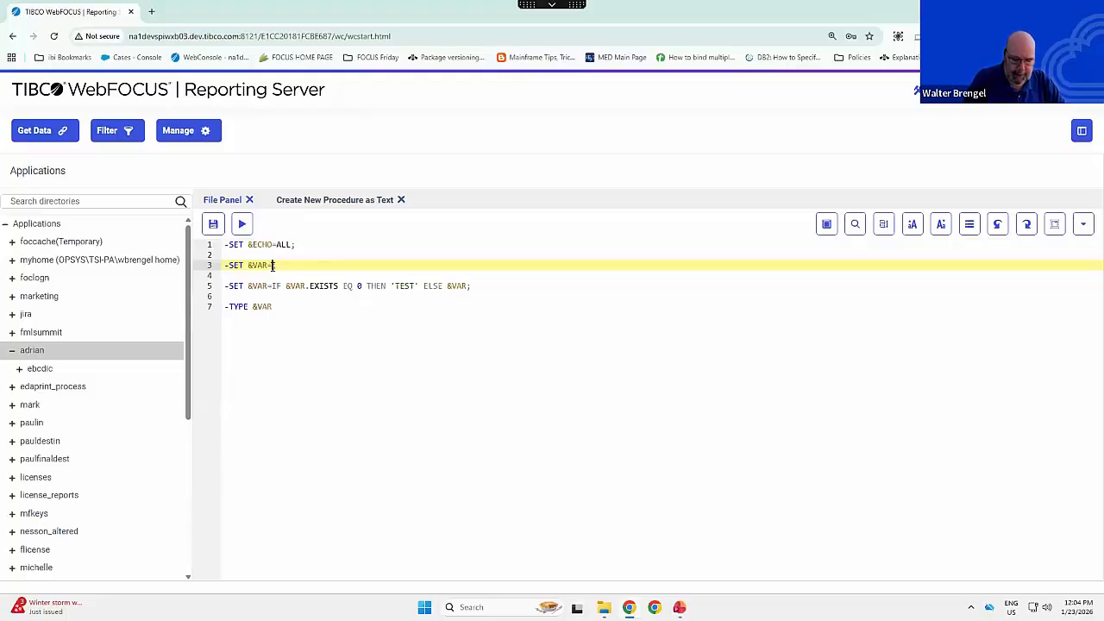
text('';)
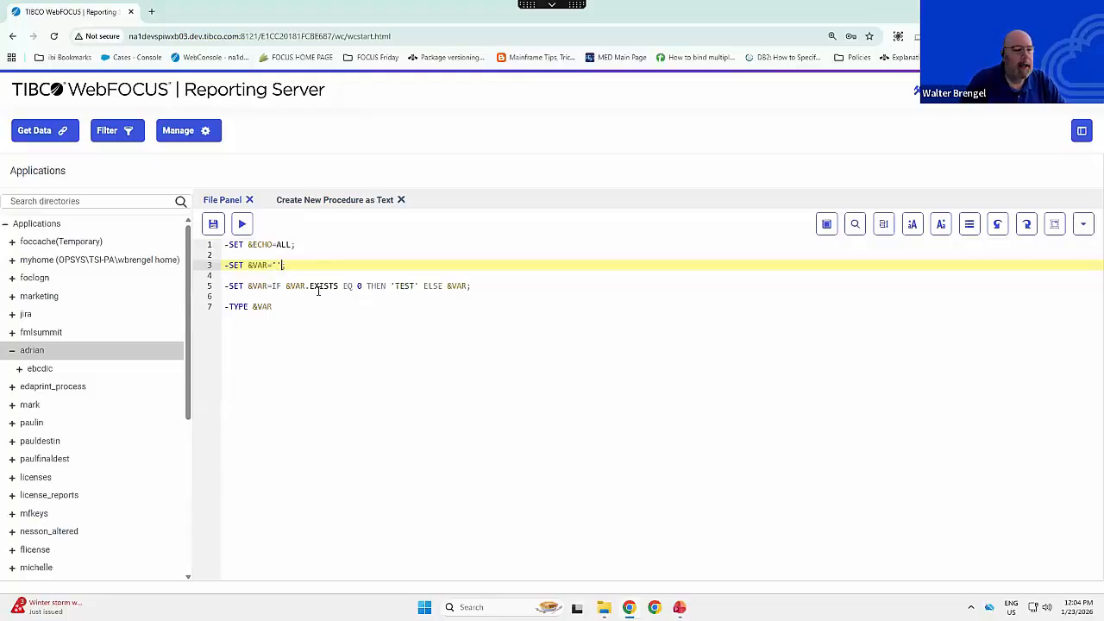
click(242, 224)
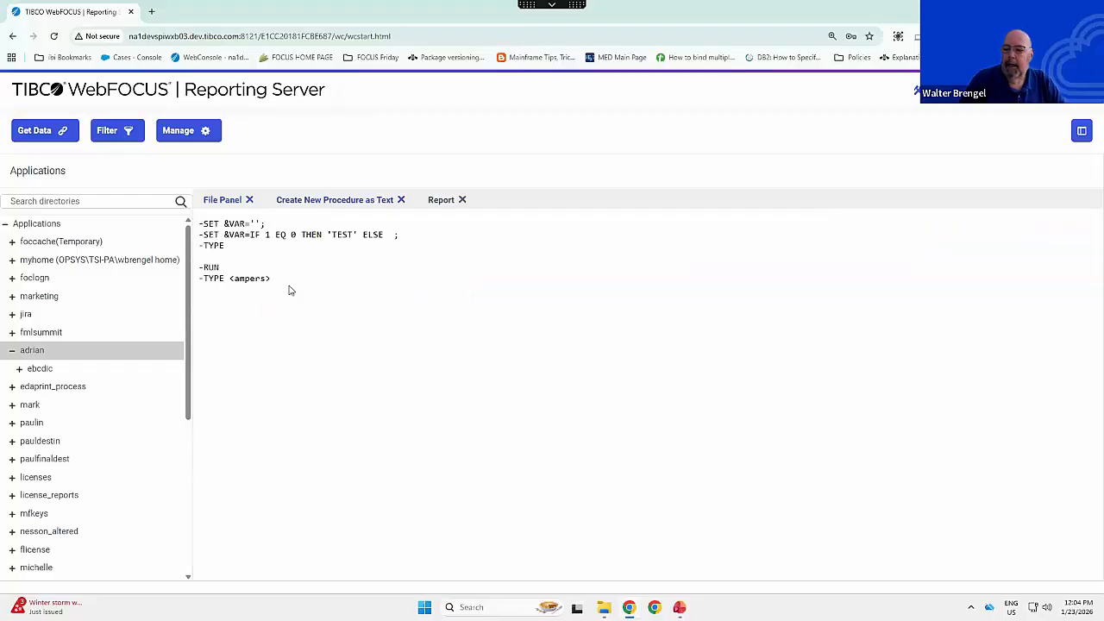
double_click(267, 234)
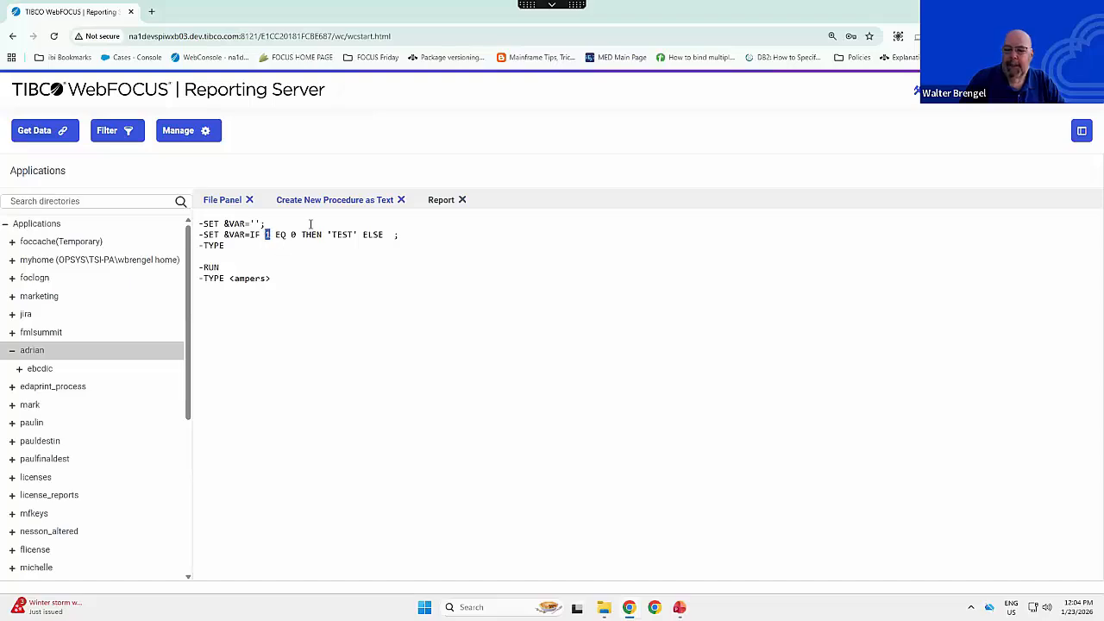
click(462, 200)
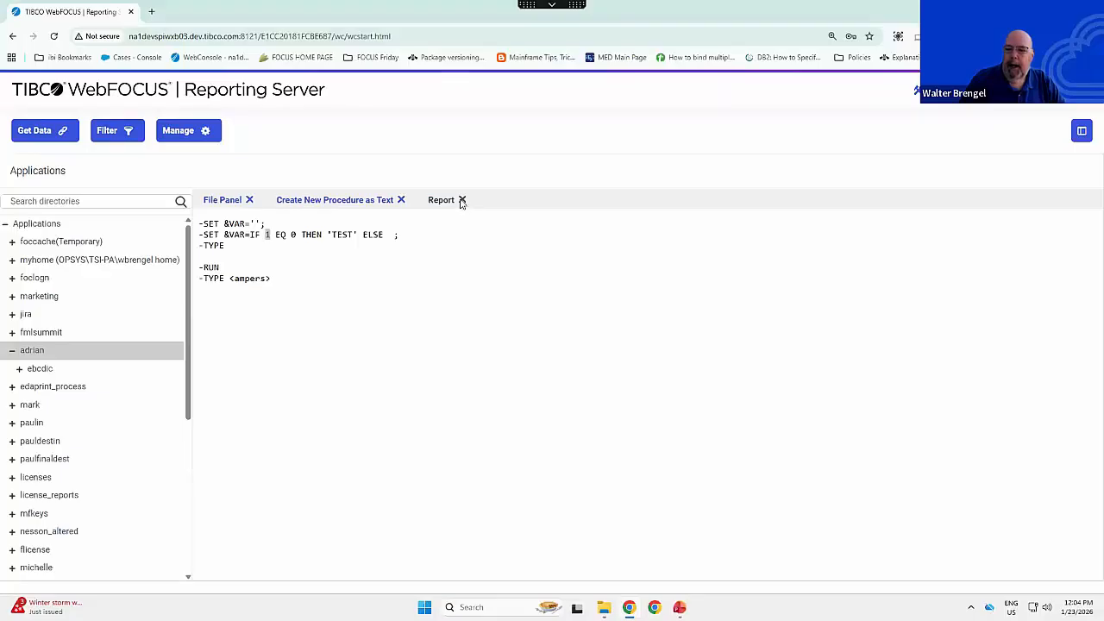
click(462, 200)
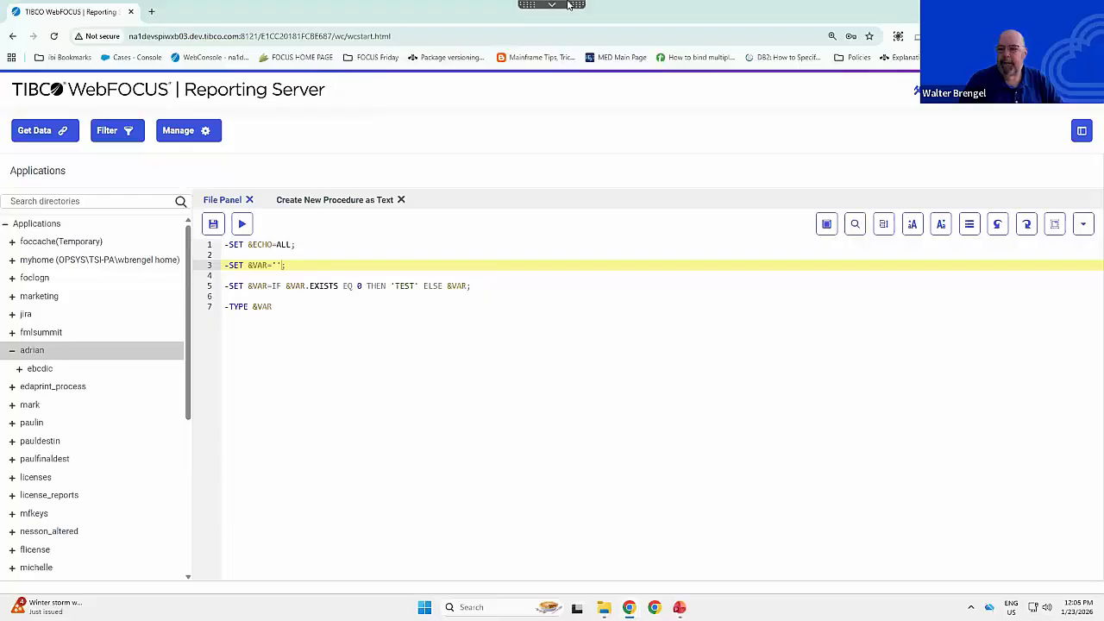
- Switch to WebFOCUS Hub, open the tutorial creation form from retail_demo and choose Create Legacy Sample Tables and Files
mouse_move(564, 5)
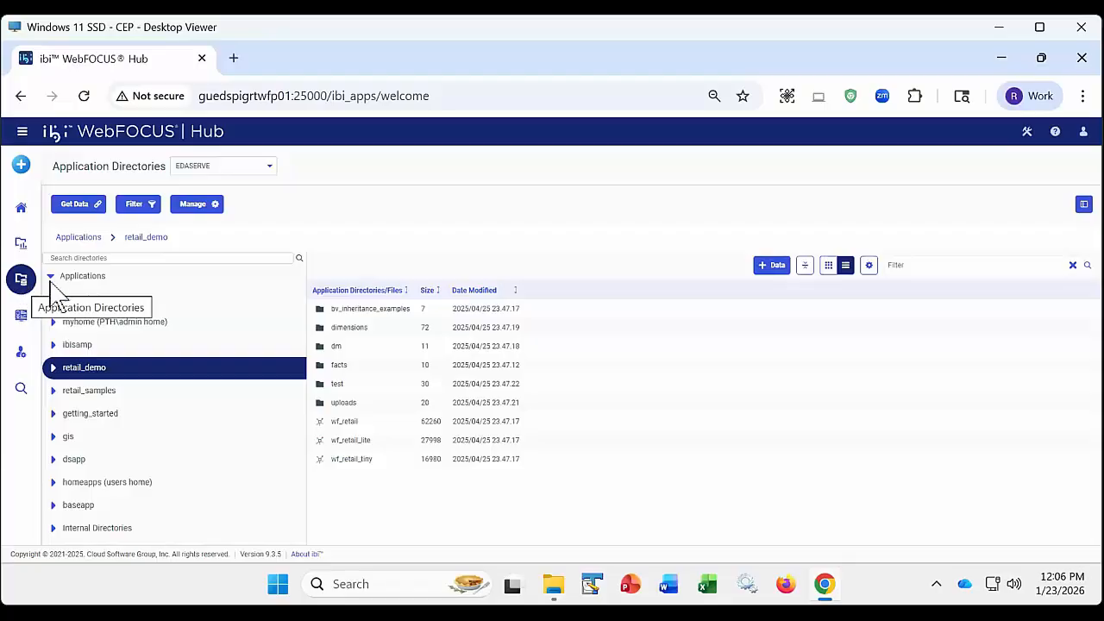
click(767, 271)
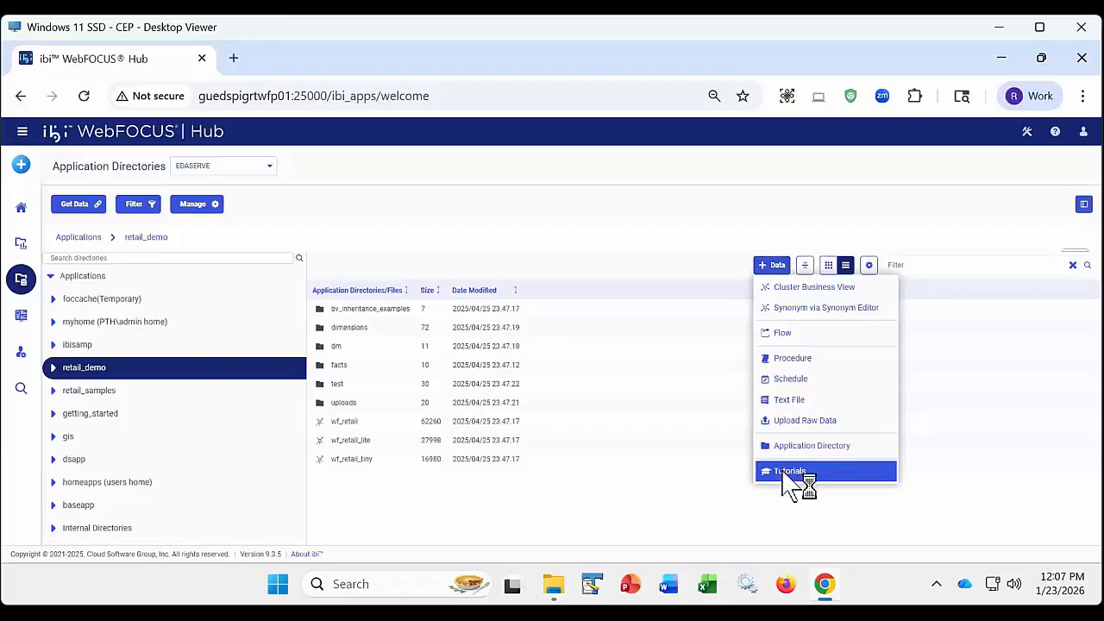
click(784, 470)
click(560, 285)
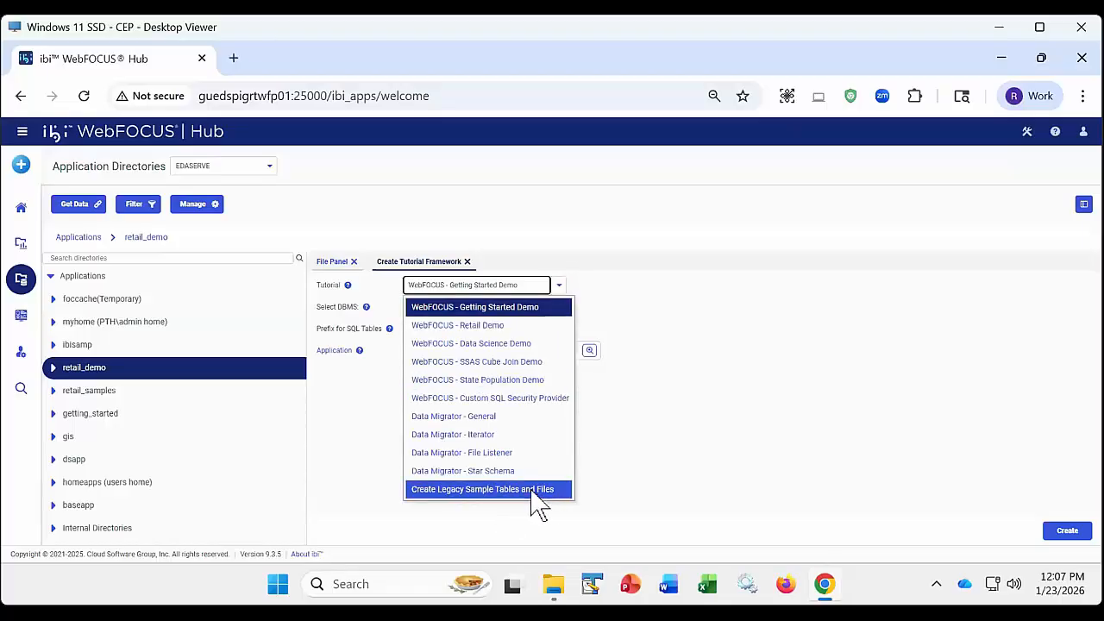
click(467, 495)
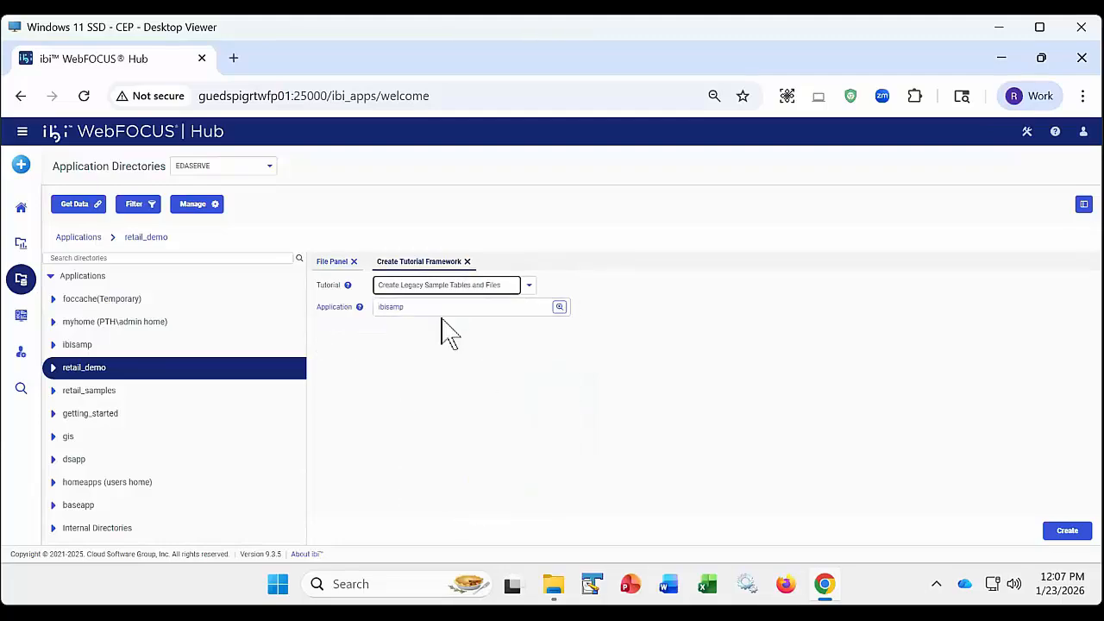
- Select the WebFOCUS - Retail Demo tutorial, review its DBMS choices, and close the form without creating the tutorial
click(530, 287)
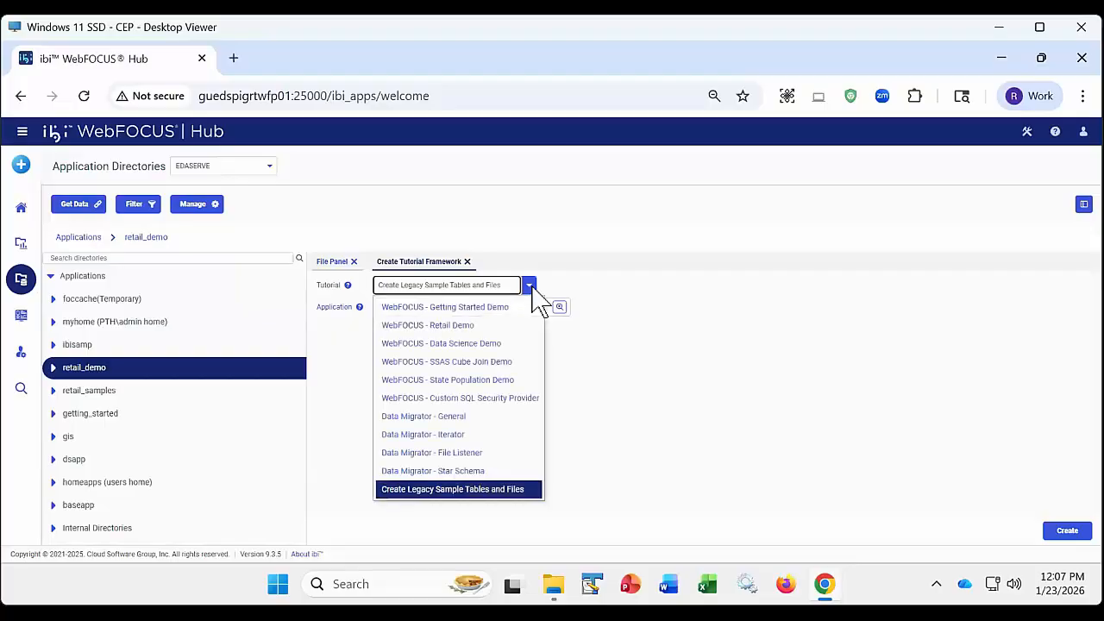
click(473, 327)
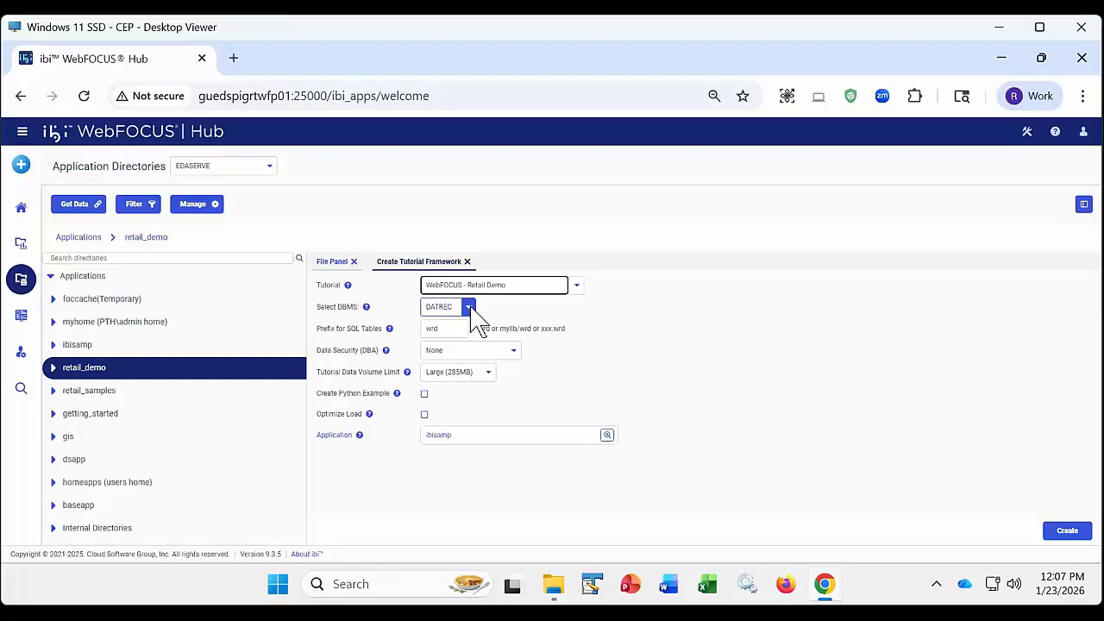
click(473, 311)
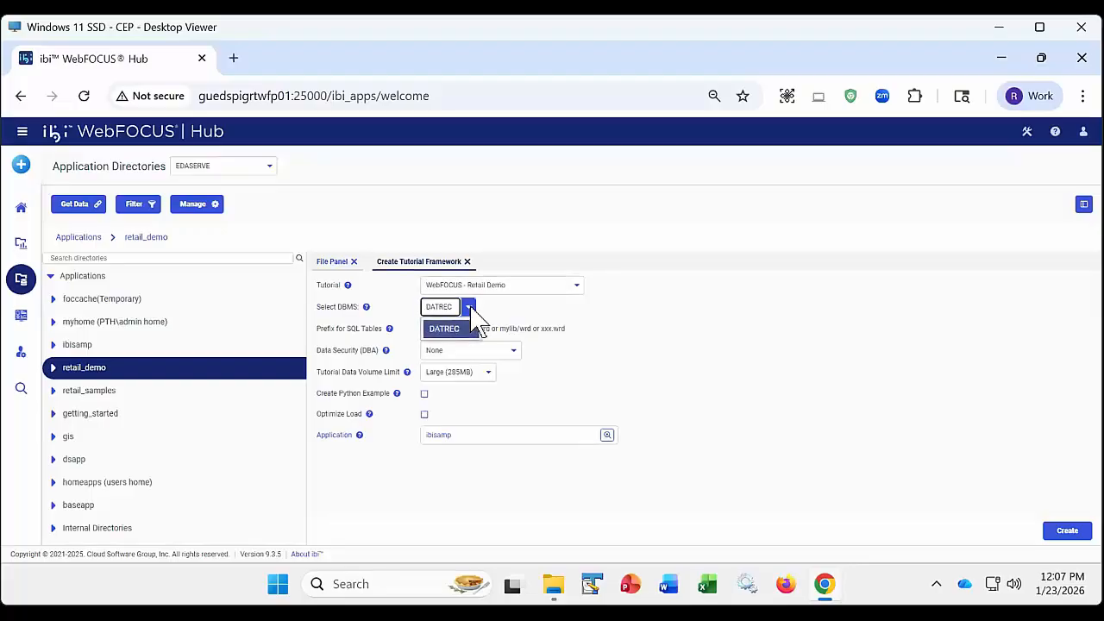
click(488, 303)
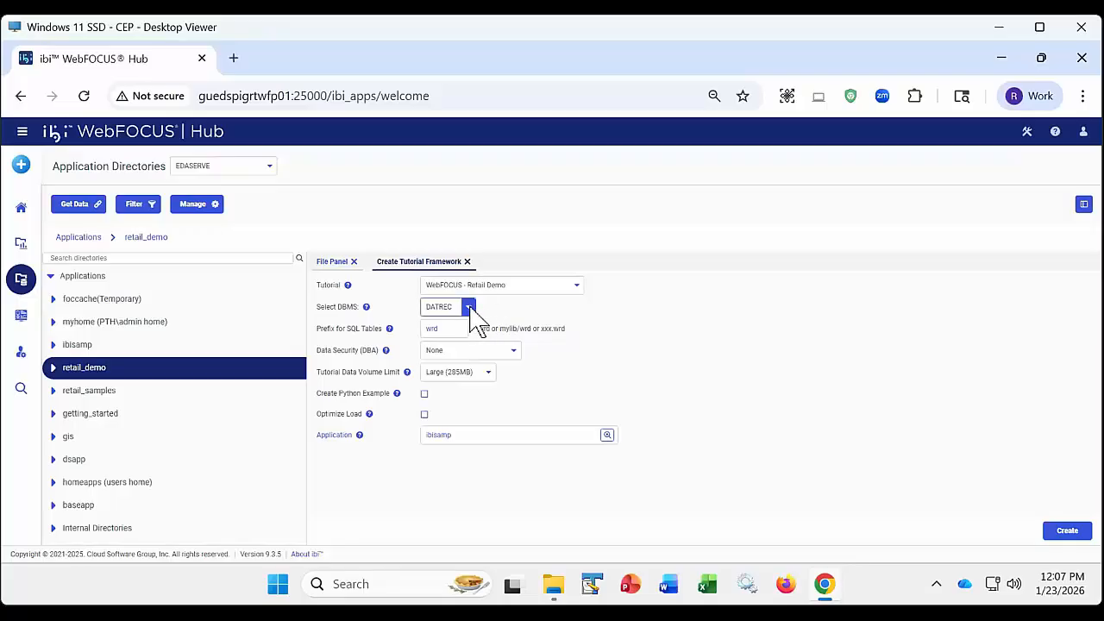
click(471, 309)
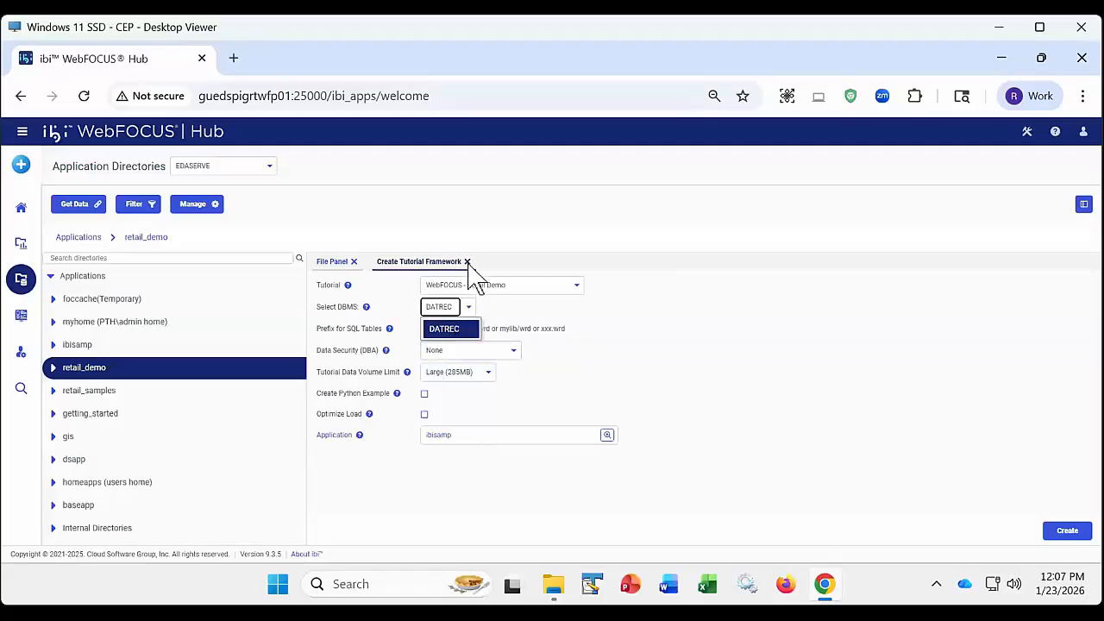
click(466, 261)
click(466, 261)
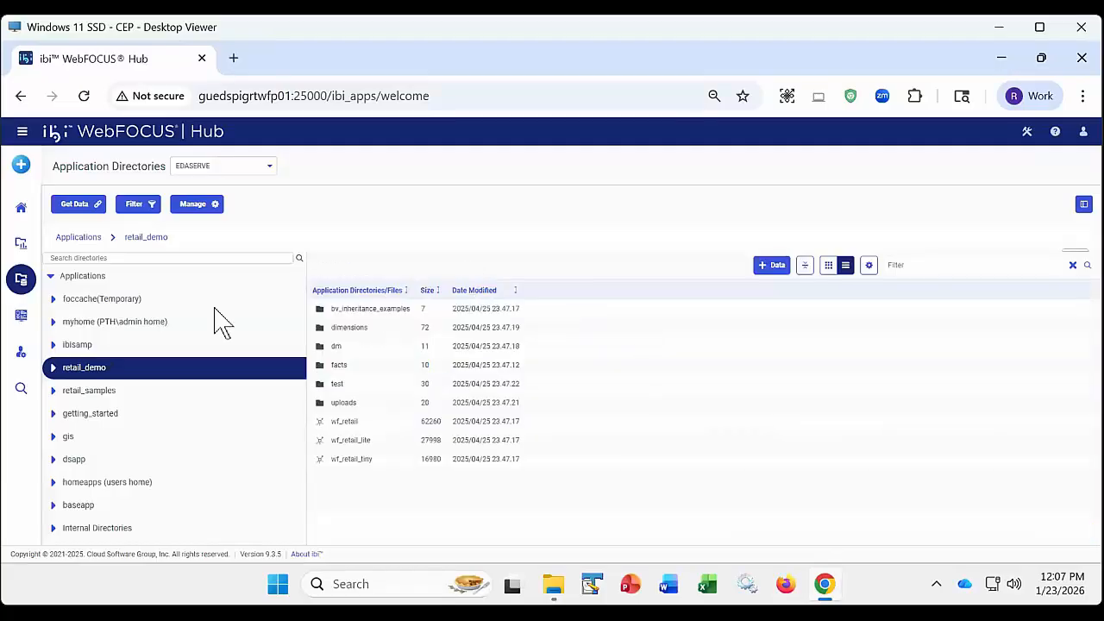
- From My Content in Workspaces, create a new visualization based on wf_retail_lite.mas in the retail_demo application
click(22, 248)
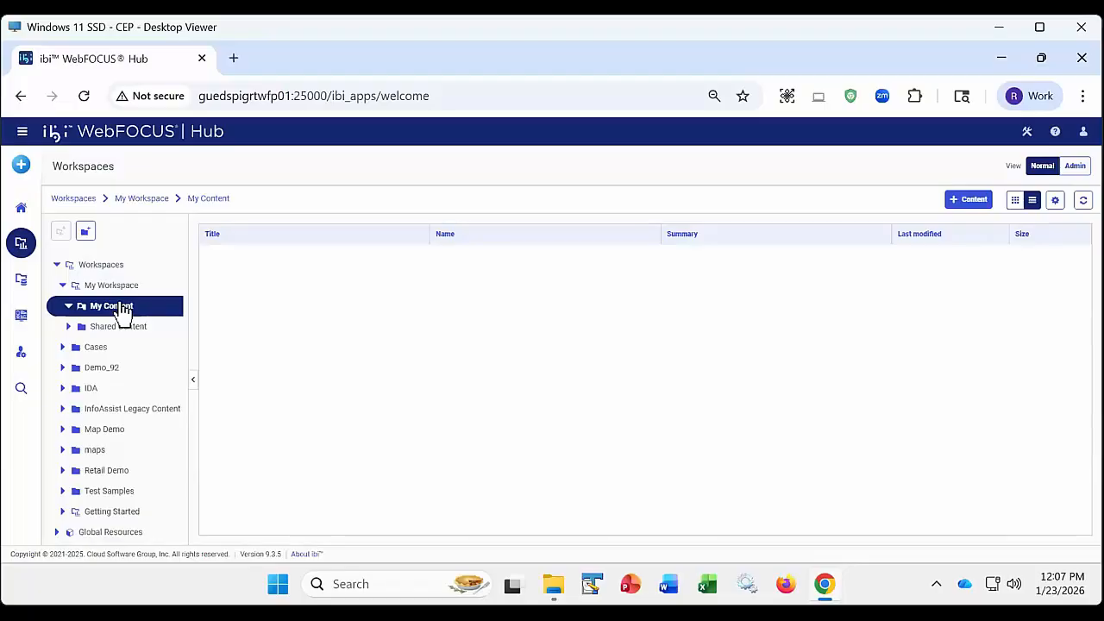
click(20, 163)
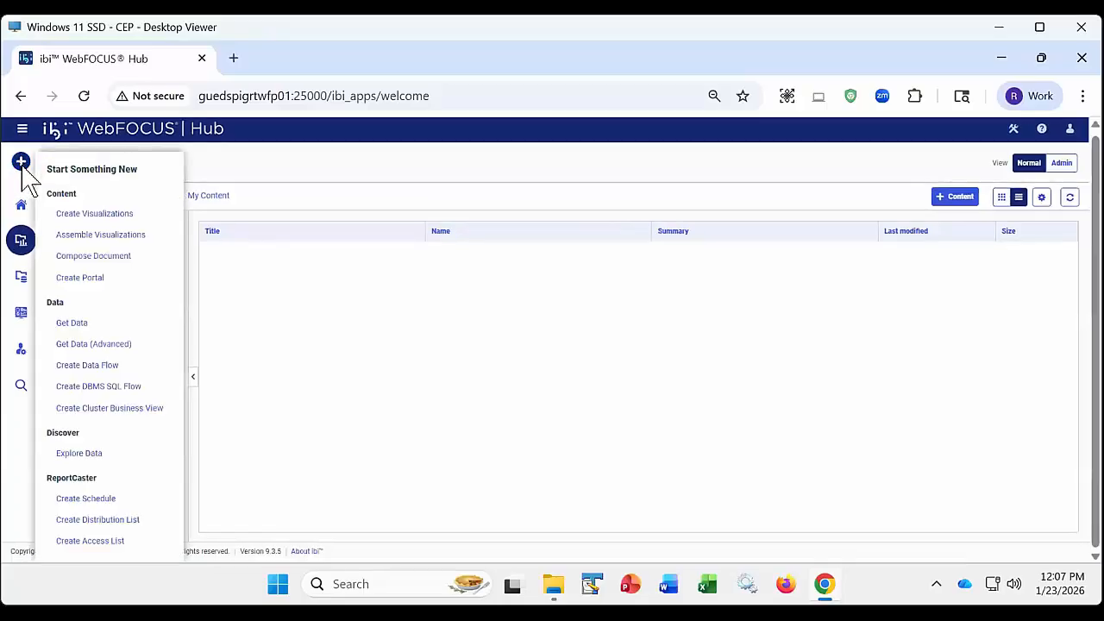
click(90, 215)
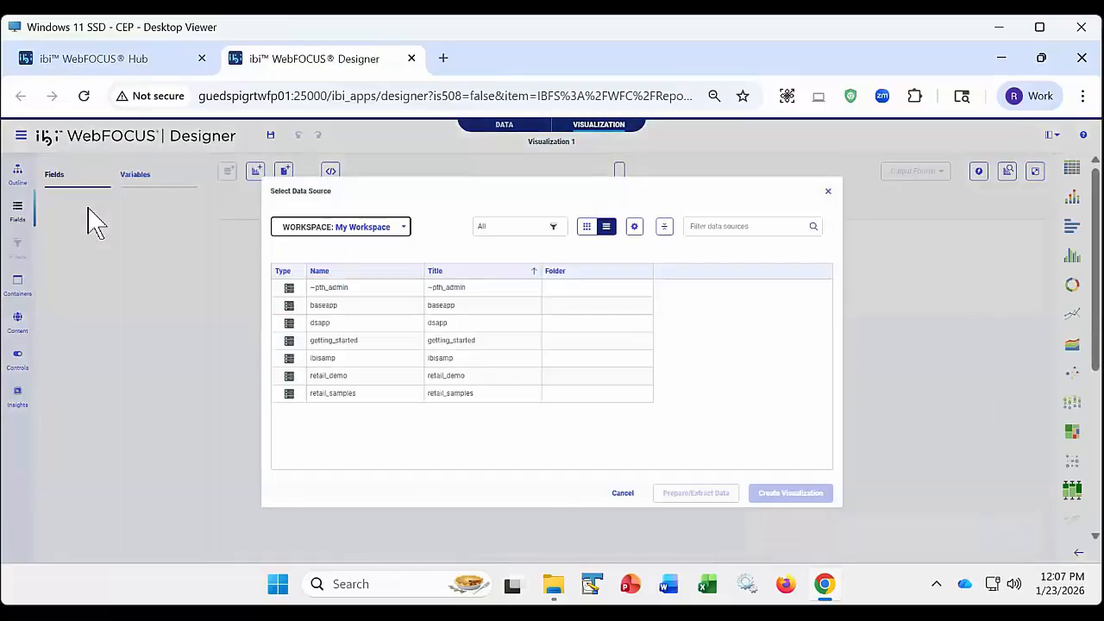
double_click(327, 379)
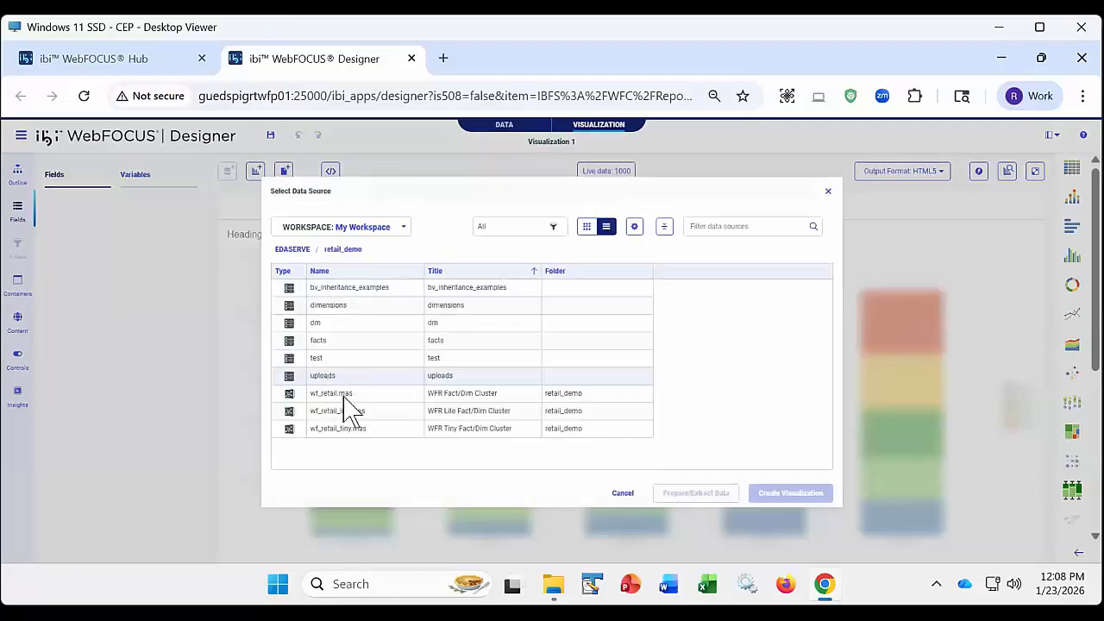
click(349, 410)
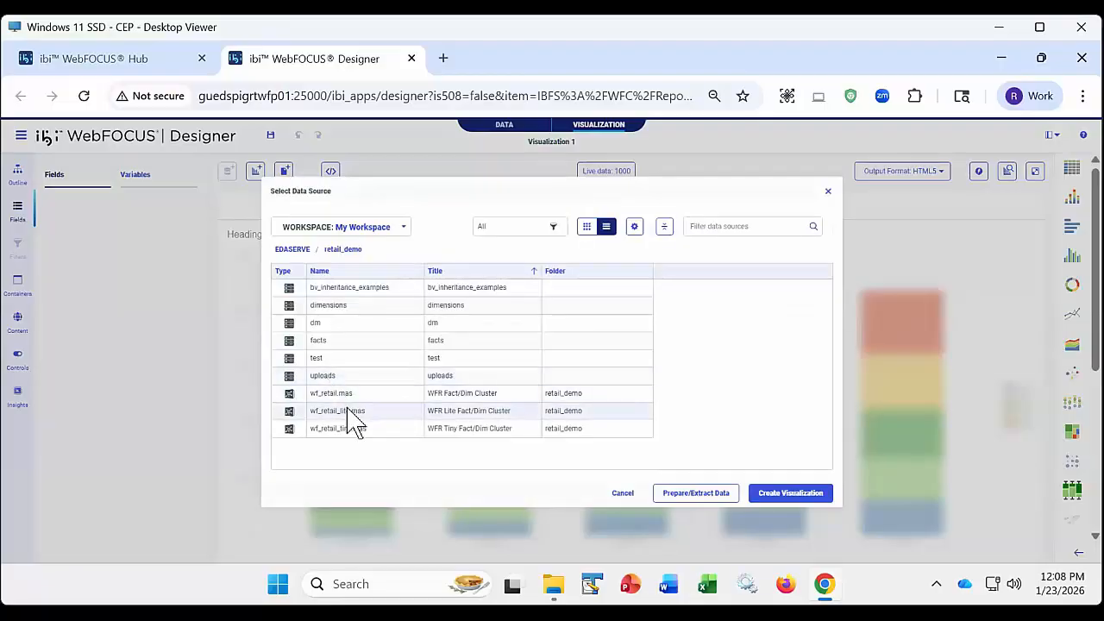
click(790, 493)
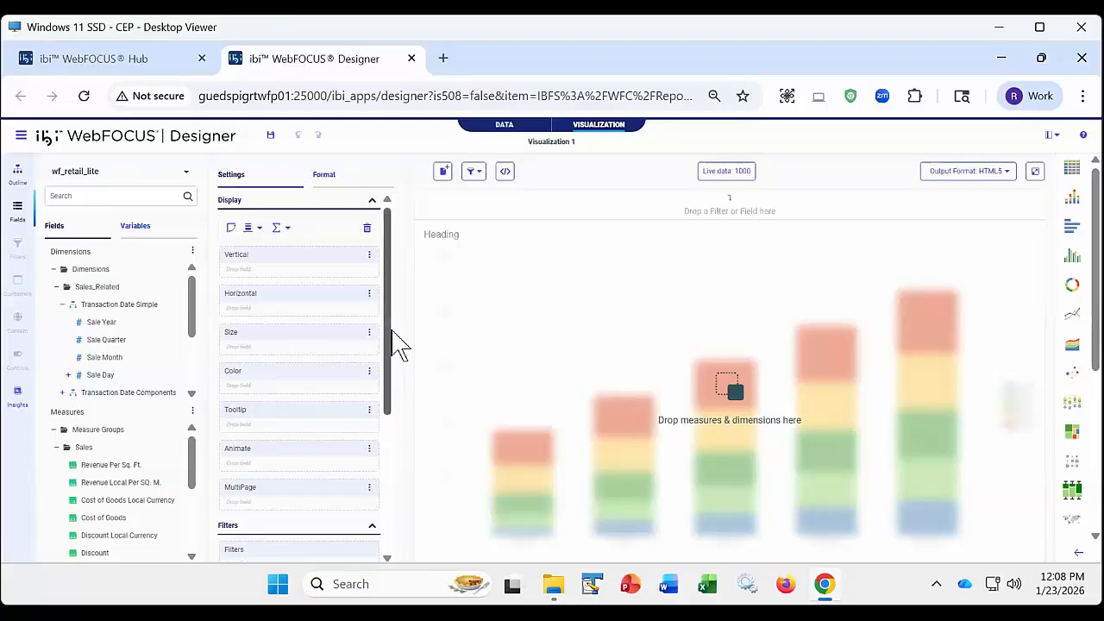
- Examine the visualization's Filters area and filter-linking options, then open the filter expression editor and close it
drag(387, 382, 387, 431)
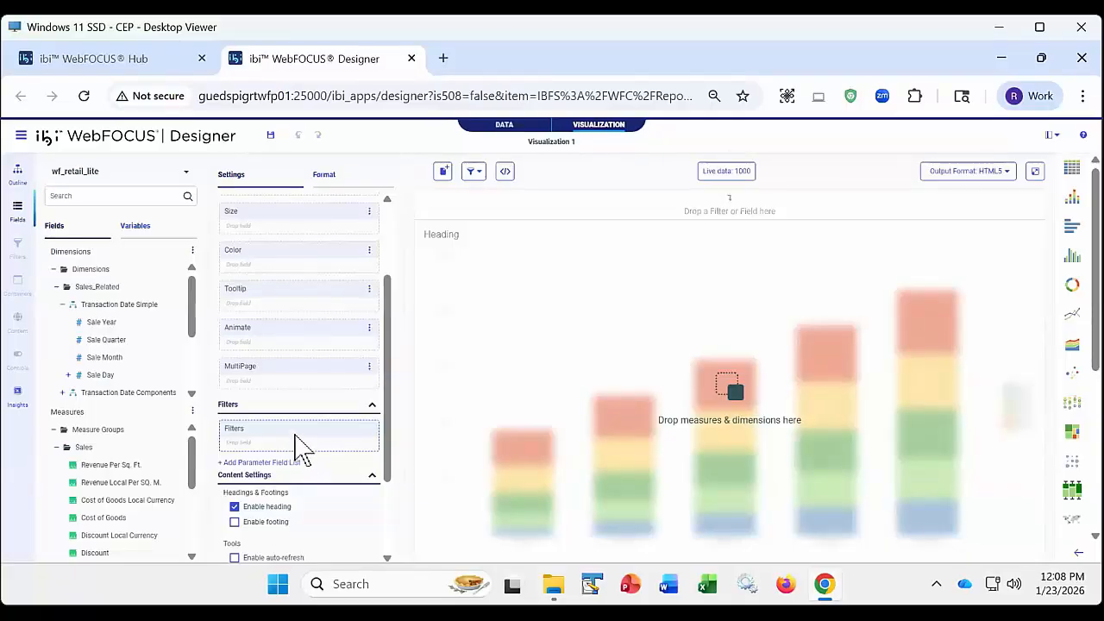
scroll(296, 444, up, 3)
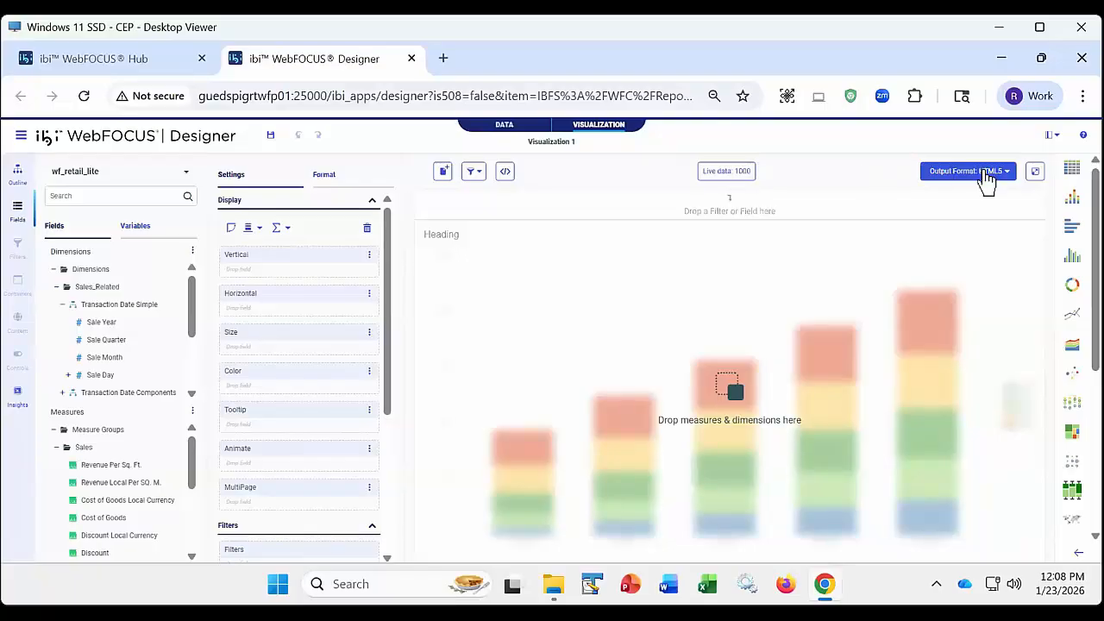
click(485, 177)
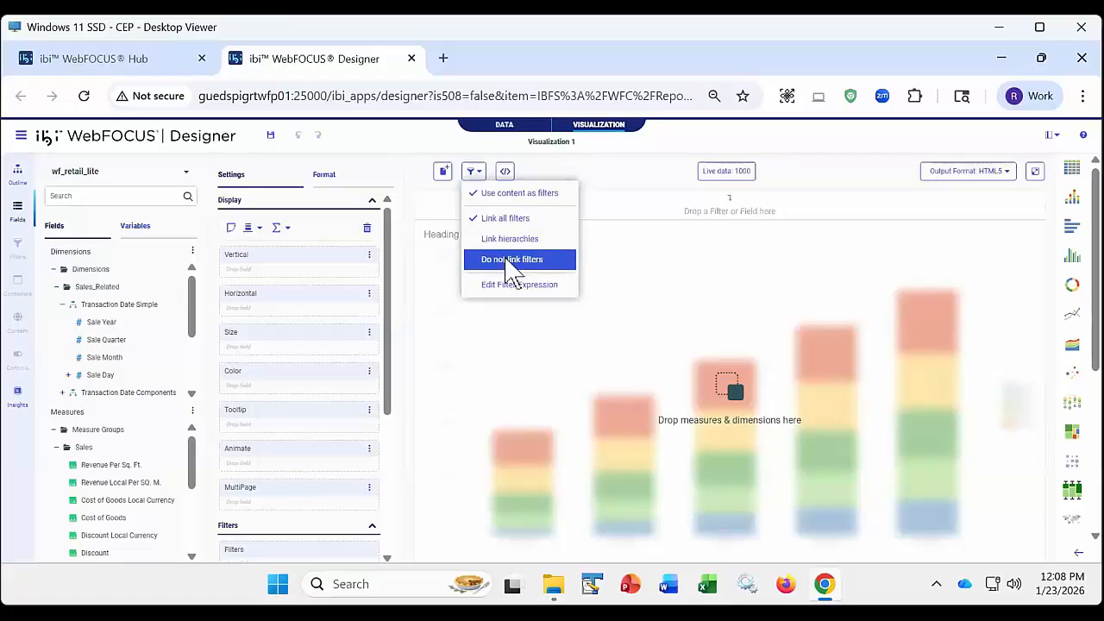
click(514, 293)
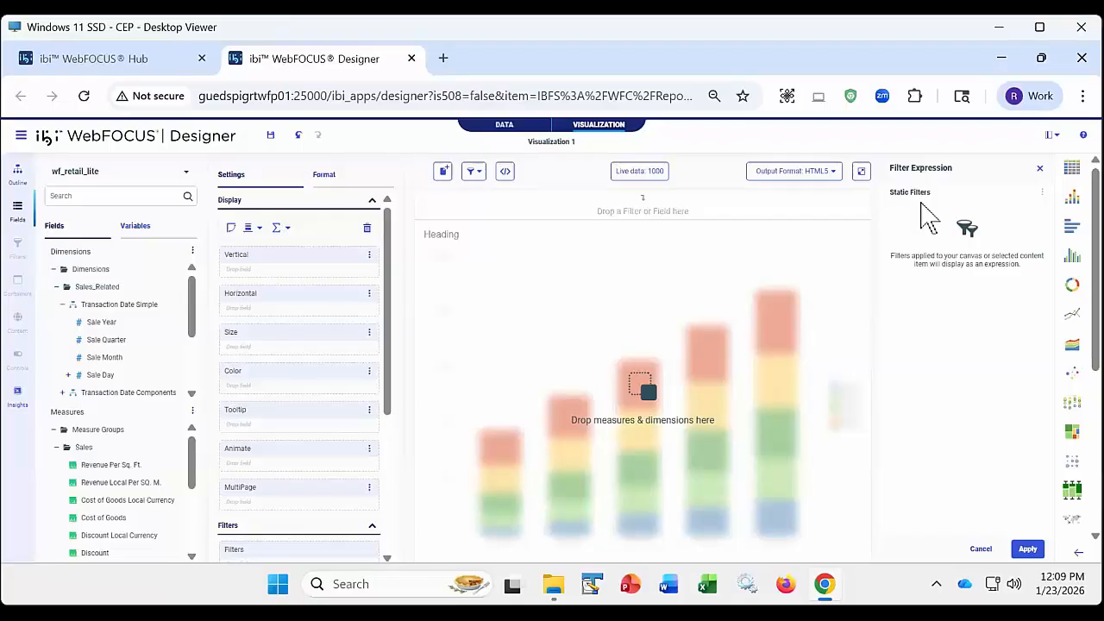
click(1039, 169)
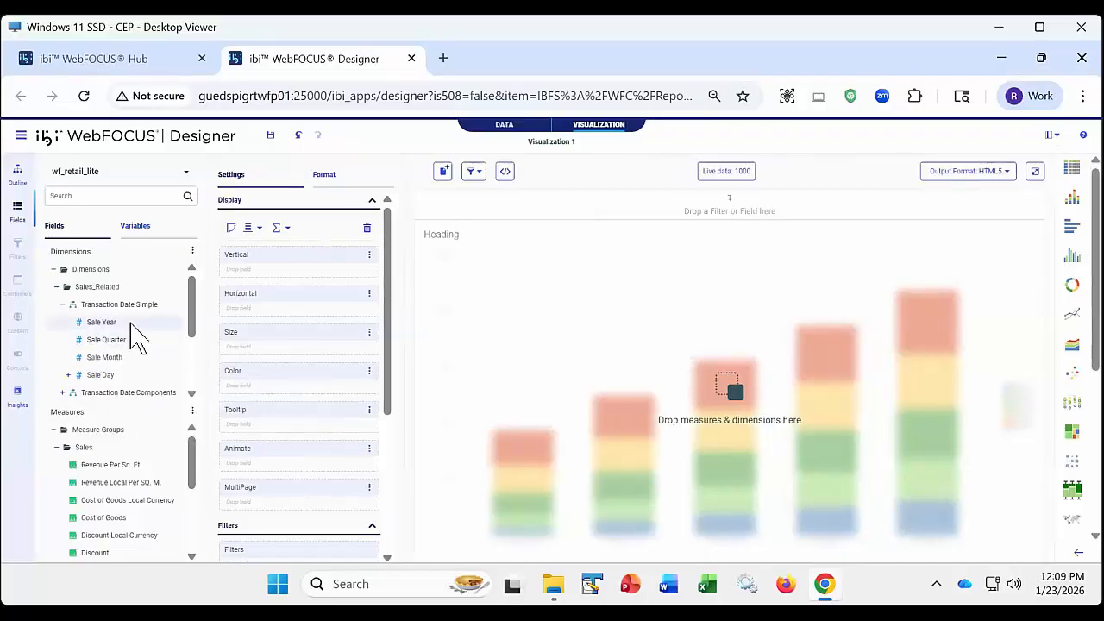
- Add Product Category from the Product dimension to the horizontal axis and the Revenue sales measure to the vertical axis
scroll(76, 347, down, 3)
click(57, 338)
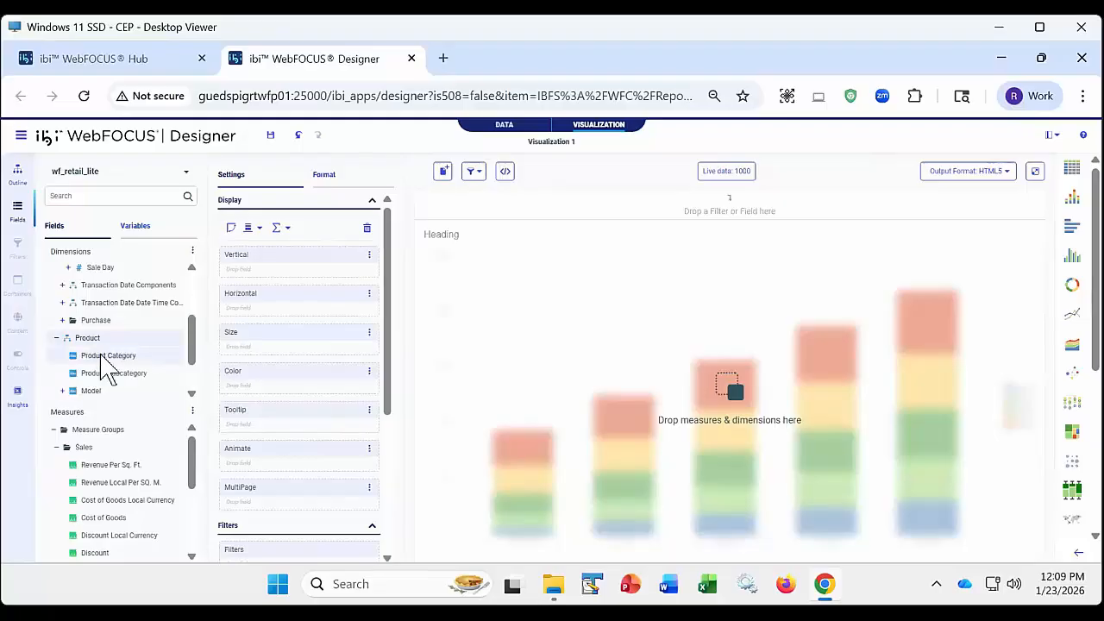
double_click(111, 355)
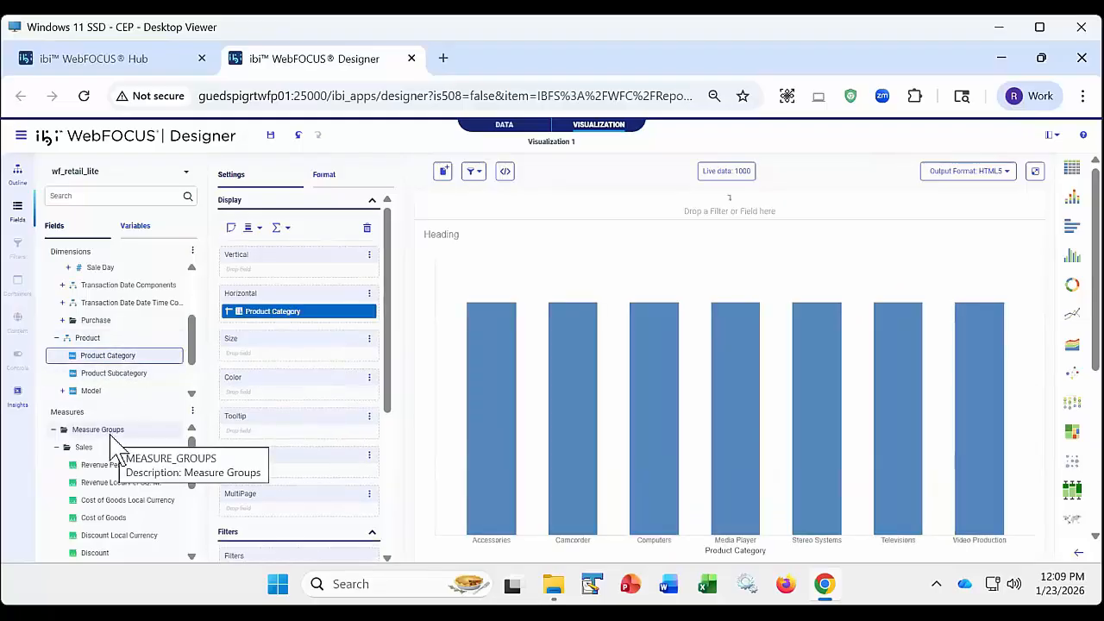
scroll(115, 448, down, 5)
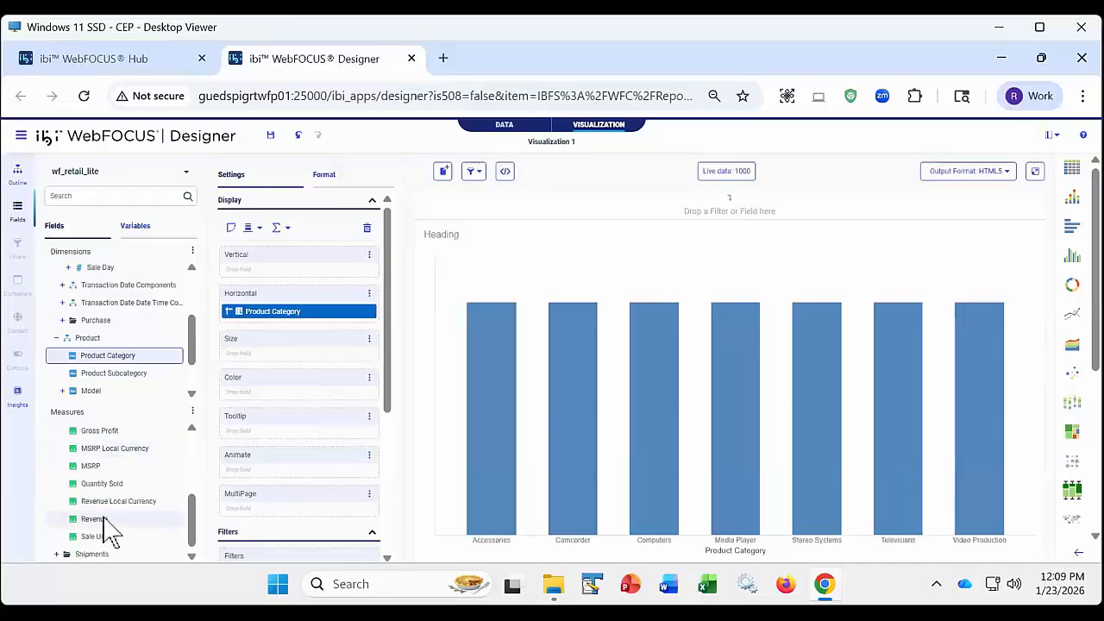
double_click(101, 519)
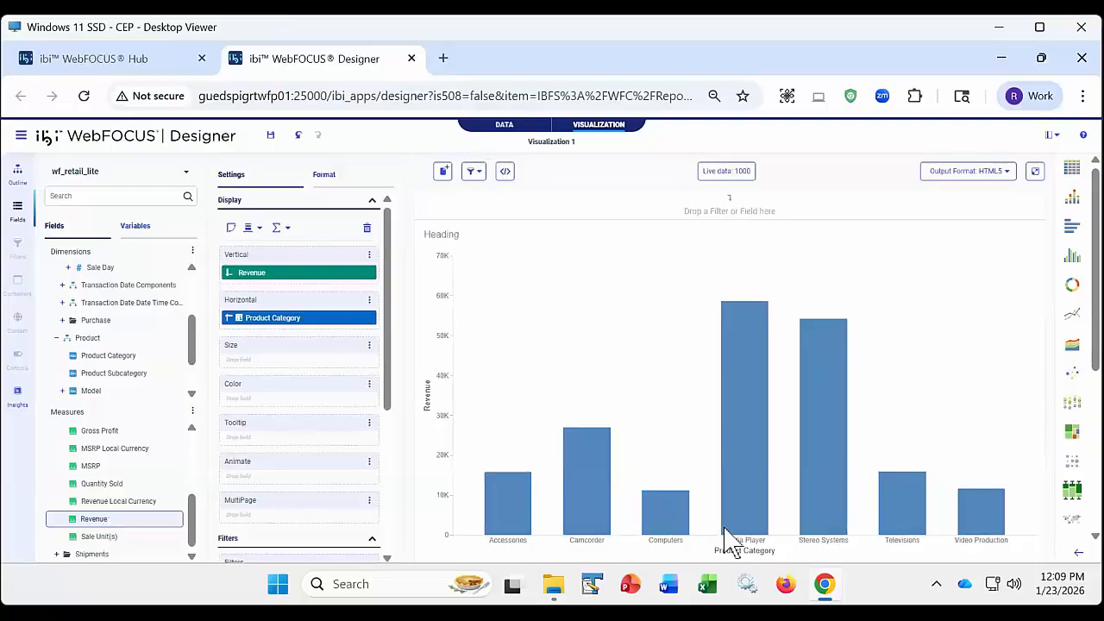
- Look through the available chart types and the visualization's filter-linking options, and dismiss the options without choosing any
scroll(1074, 394, down, 3)
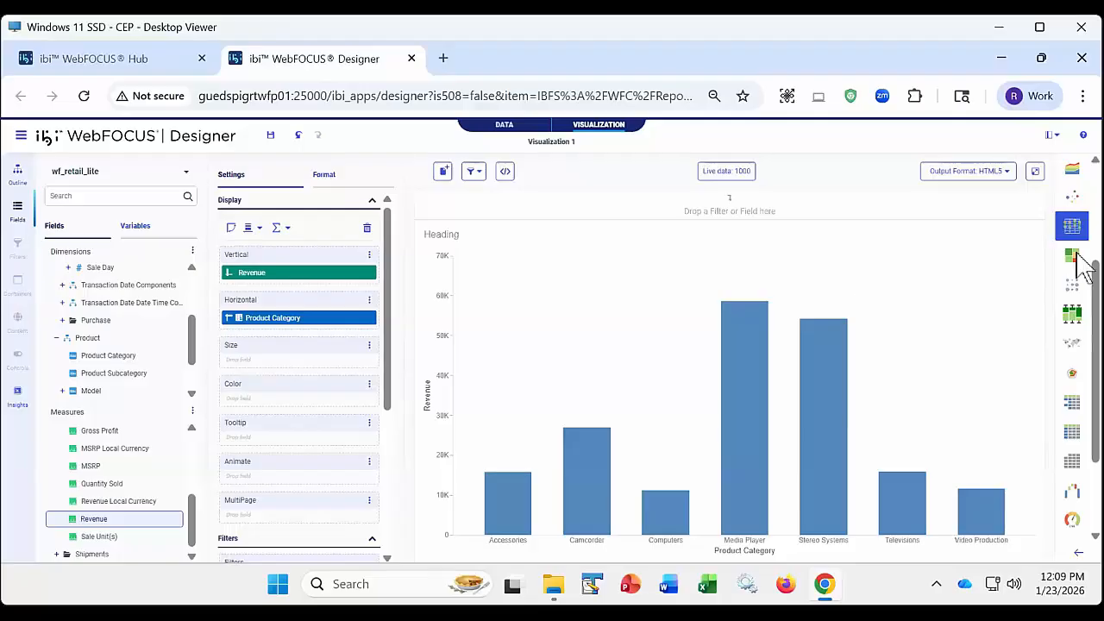
drag(1093, 274, 1094, 173)
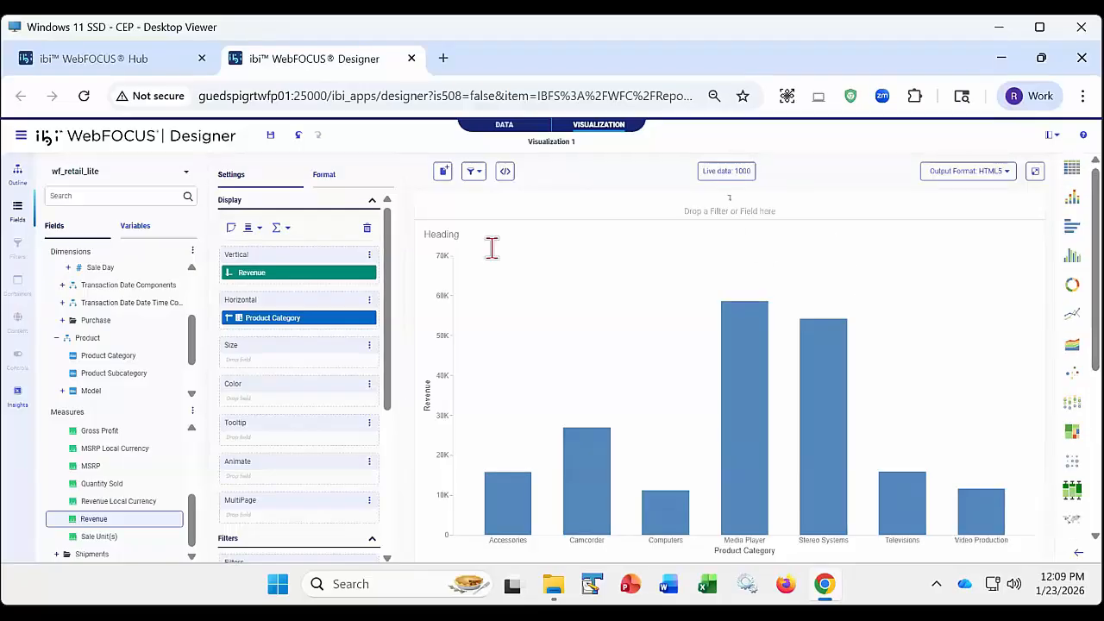
click(479, 175)
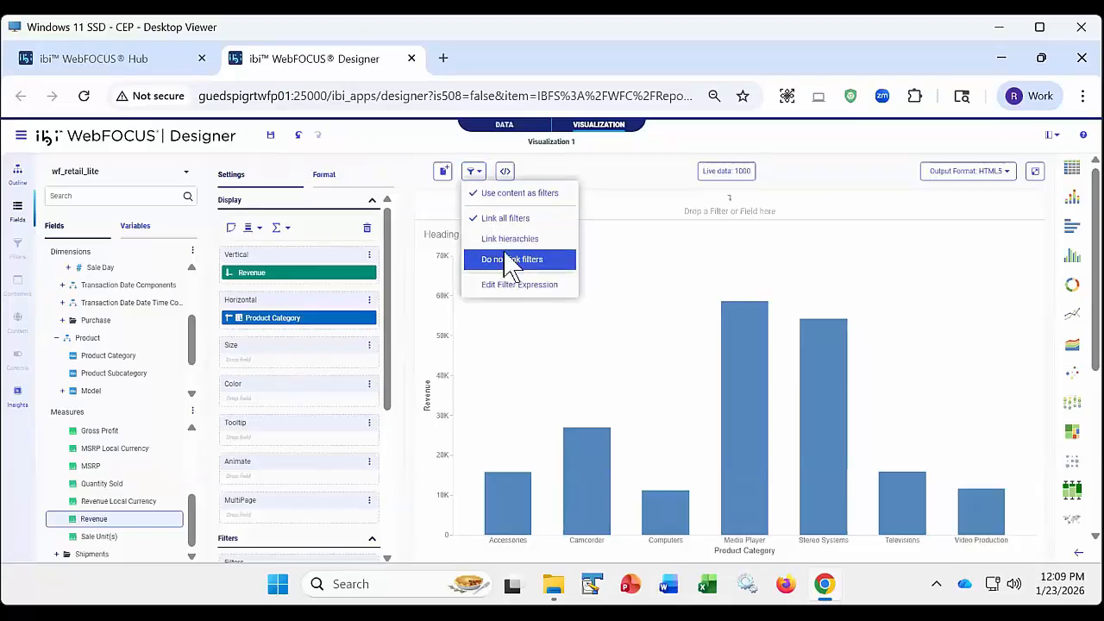
click(539, 165)
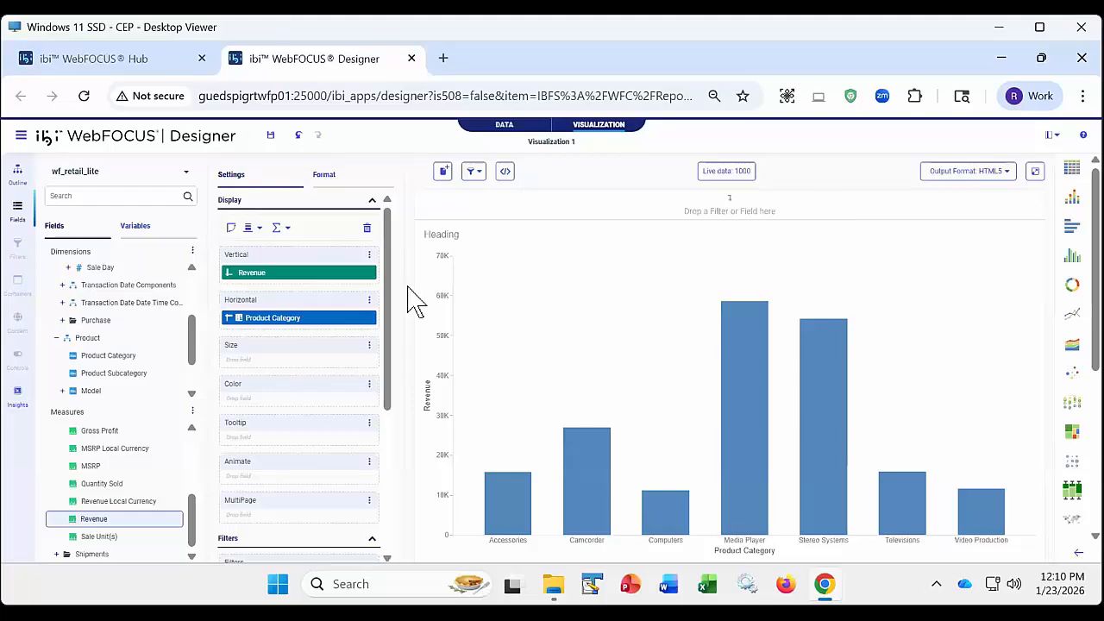
- Add Product Category from the Product dimension to the filter toolbar, and remove the filter
mouse_move(105, 375)
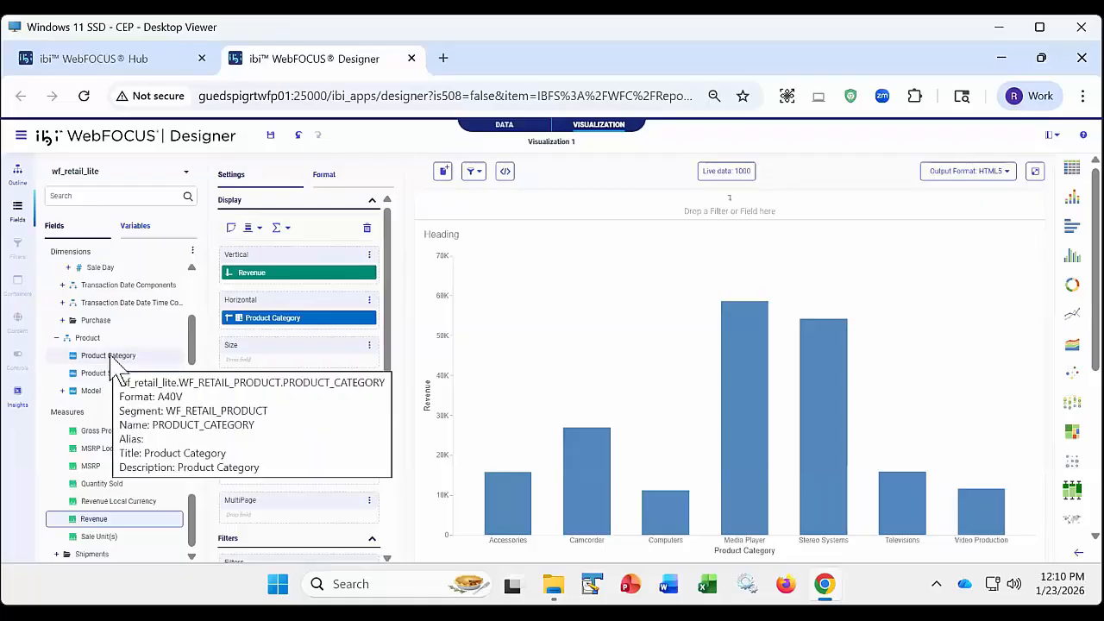
right_click(109, 362)
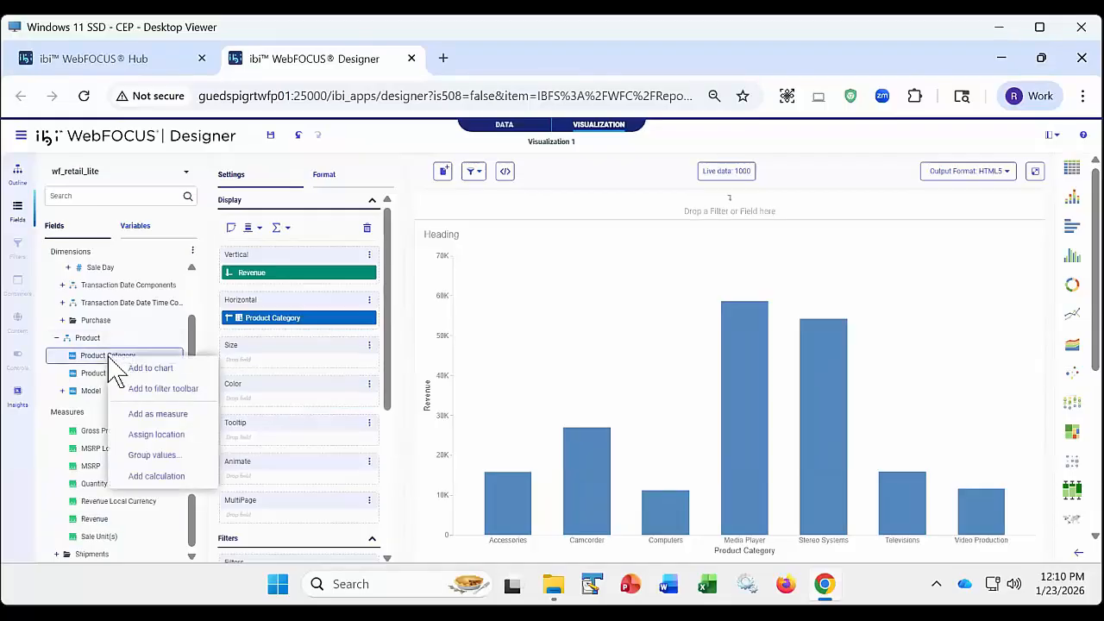
click(168, 390)
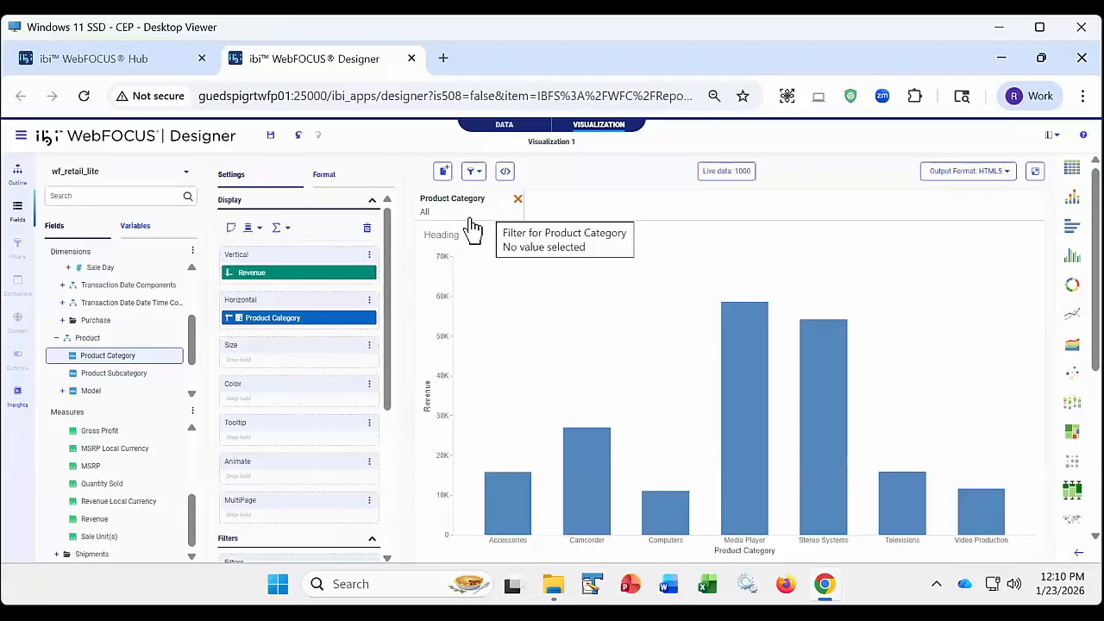
click(517, 199)
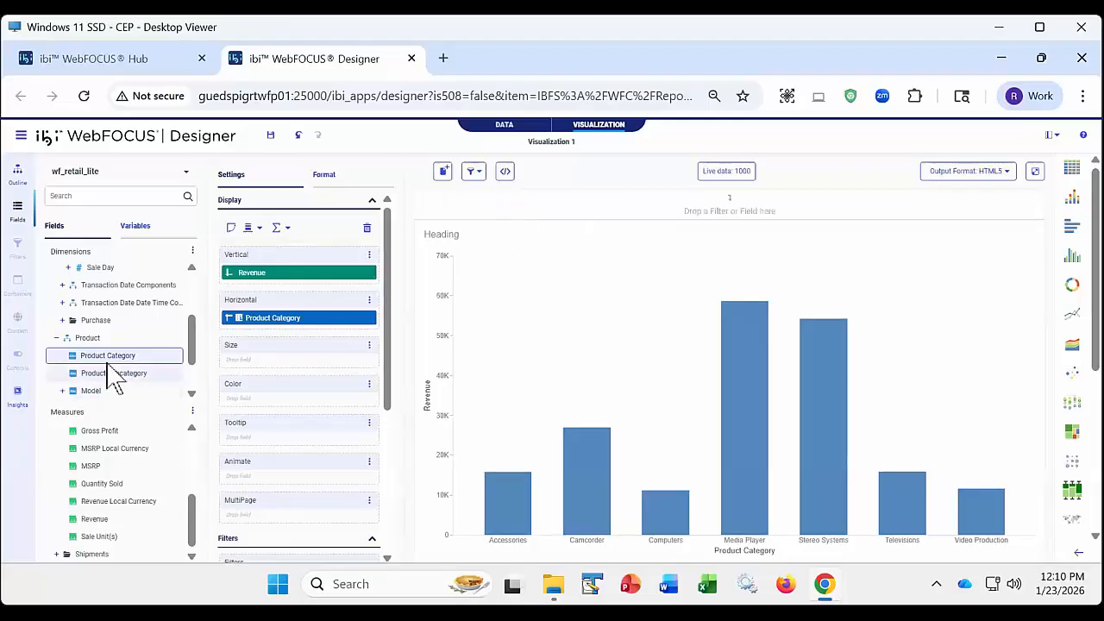
- Place the Product dimension's Product Category field in the filter area, look at its filter options, and delete the filter
mouse_move(108, 368)
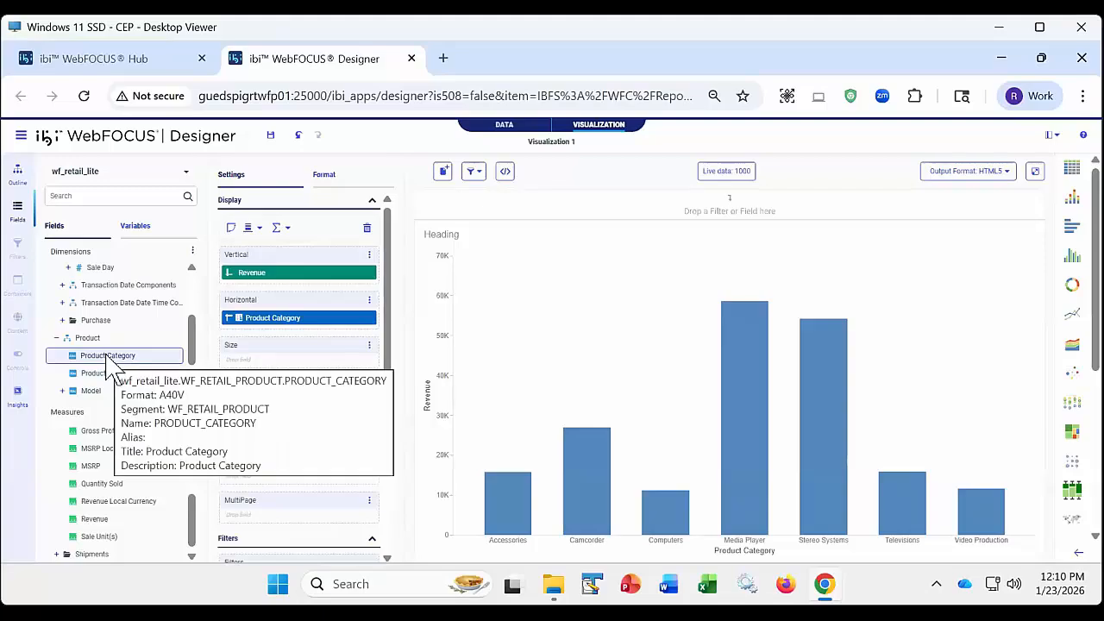
drag(107, 363, 444, 211)
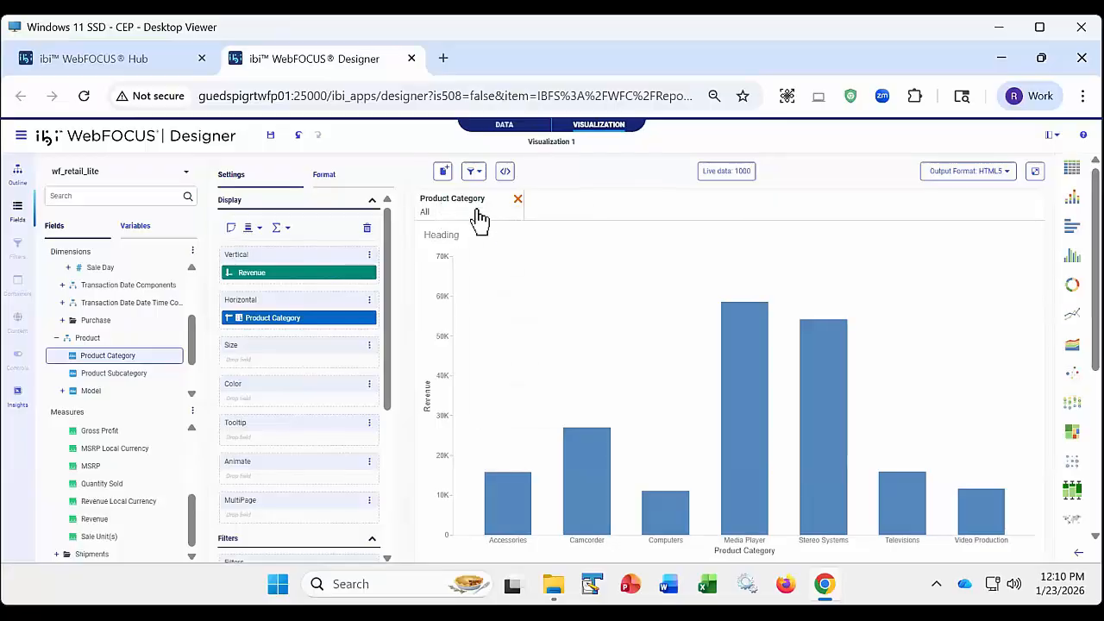
right_click(479, 219)
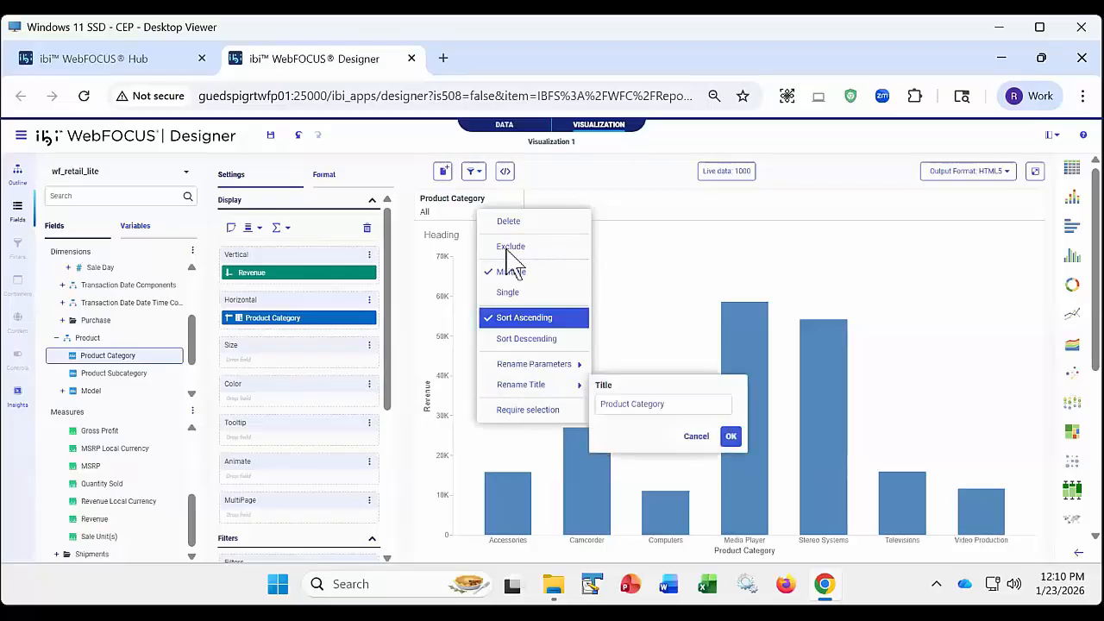
click(509, 222)
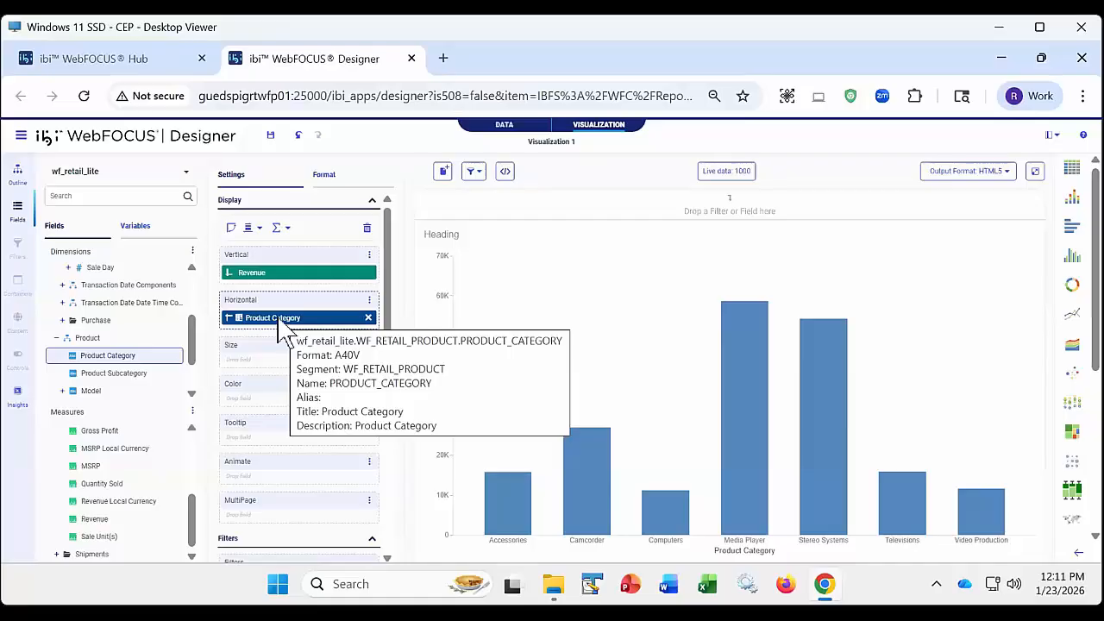
- Add the horizontal axis's Product Category field to the filter toolbar, removing the filter once and adding it again
drag(282, 319, 446, 210)
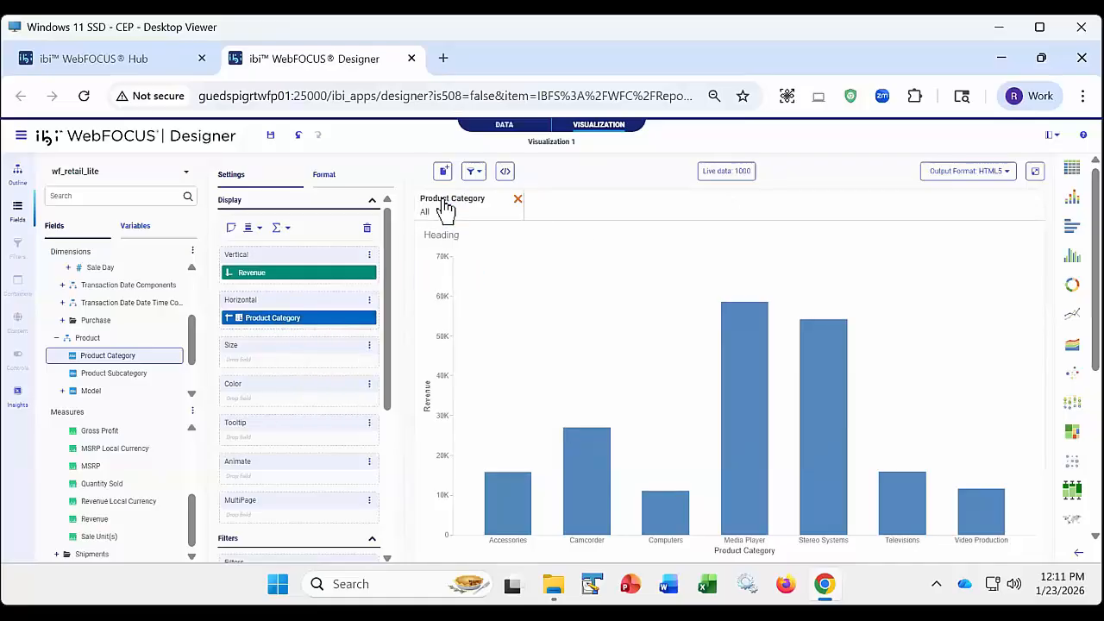
click(517, 199)
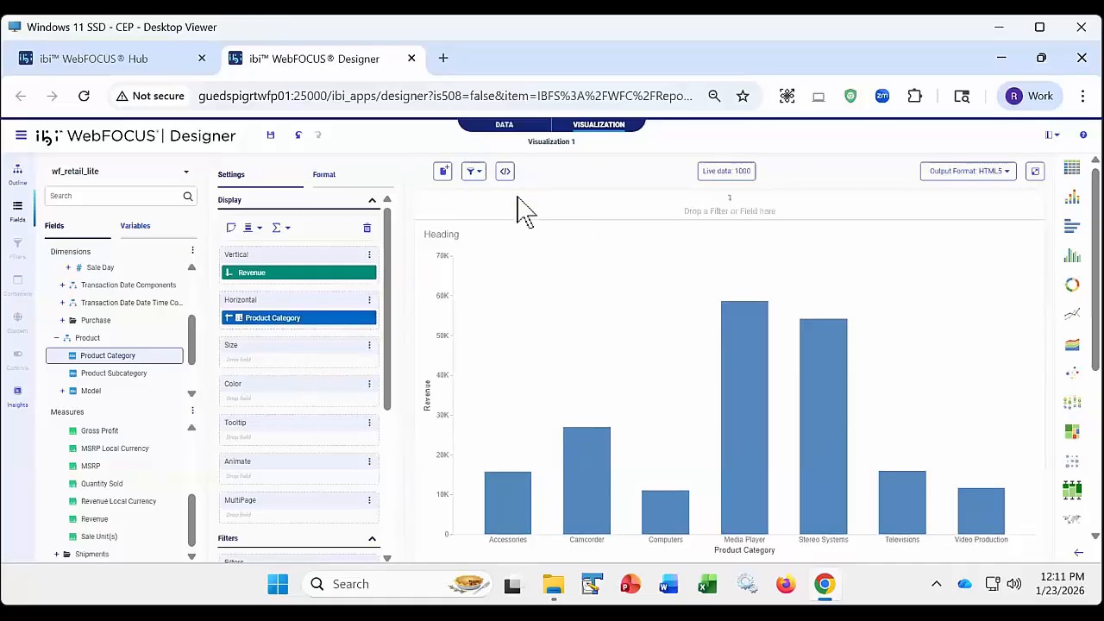
right_click(278, 325)
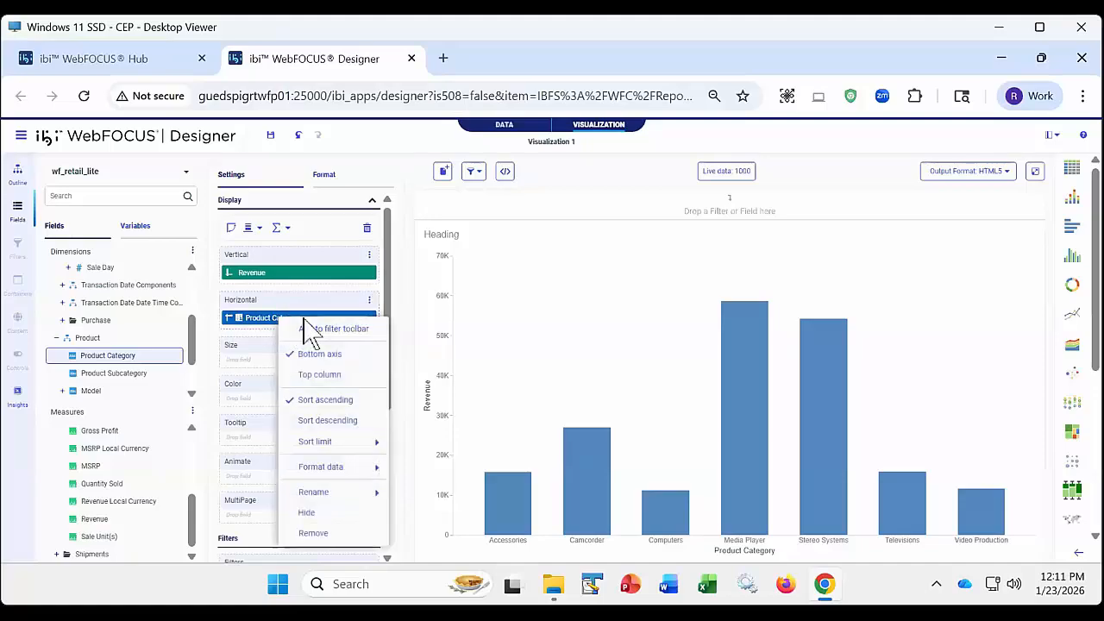
click(333, 331)
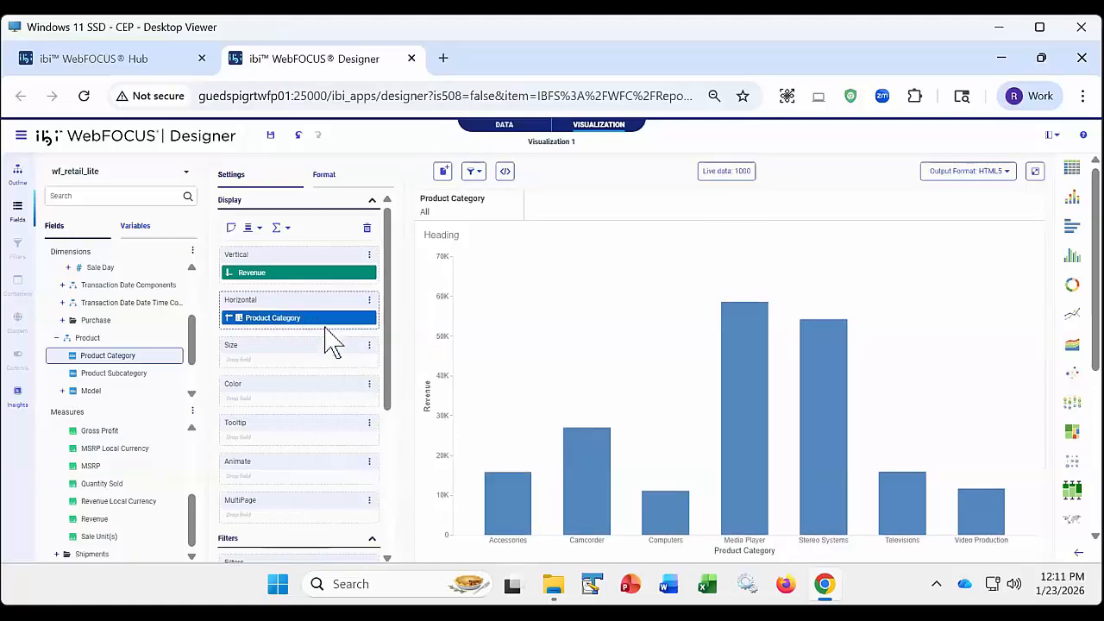
- Examine the Product Category filter's value list and its options without choosing any
click(473, 215)
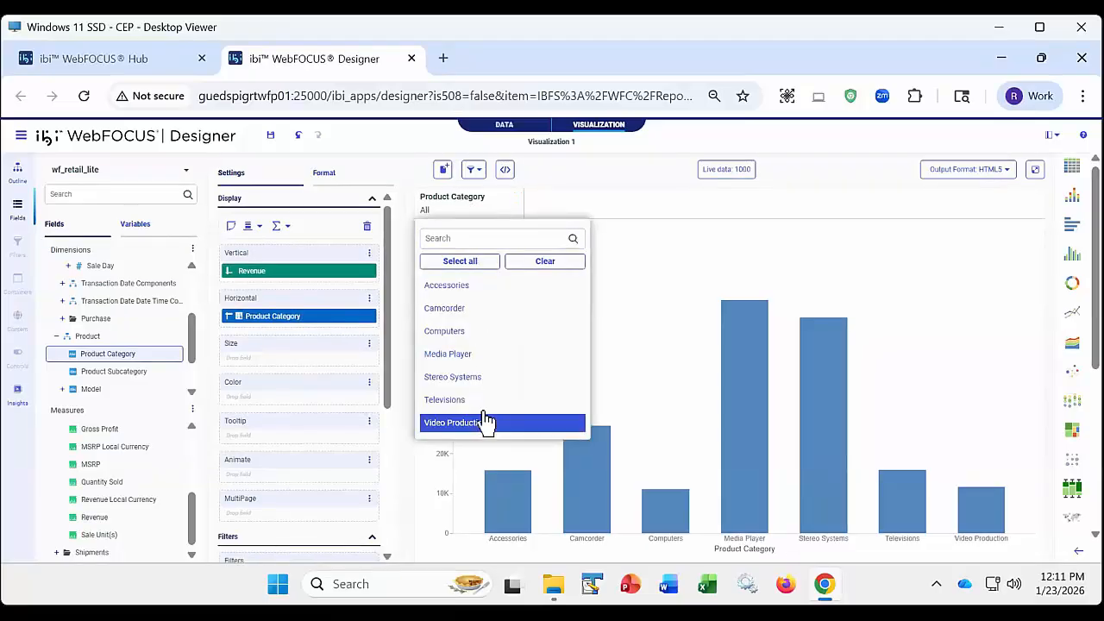
right_click(475, 211)
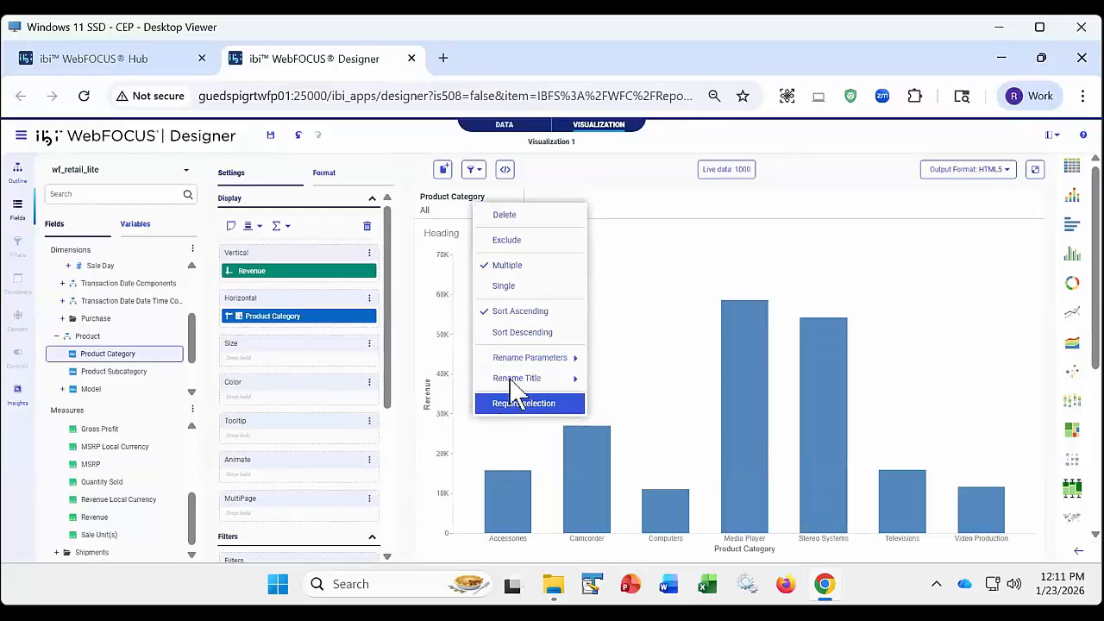
click(555, 192)
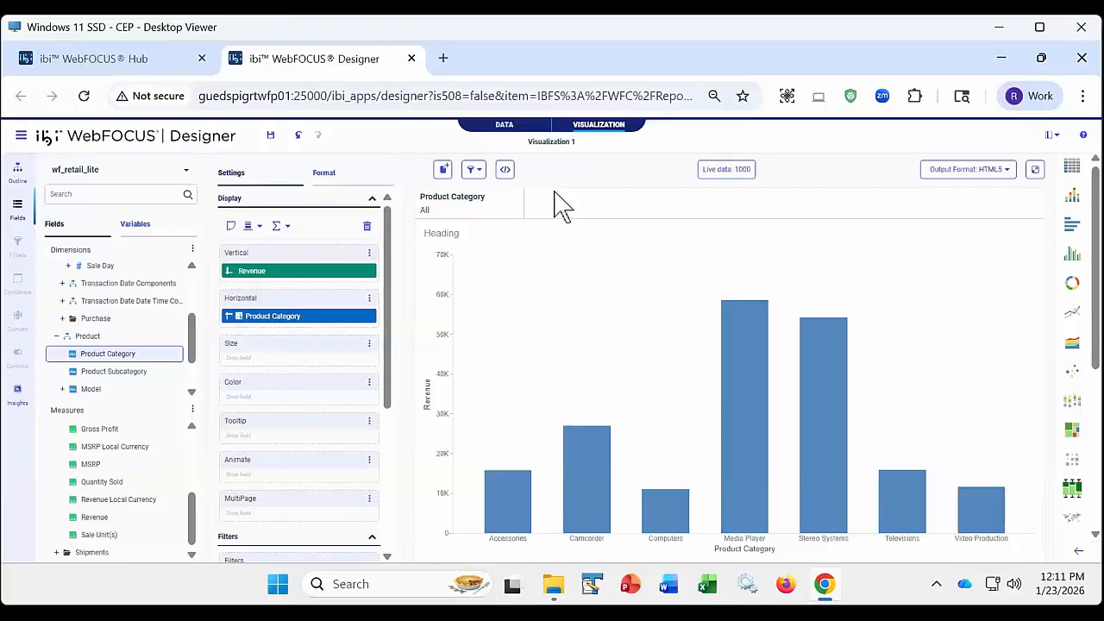
- Open the chart content's source code, examine the &DF_WH_PRODUCT_CATEGORY default and the WHERE line that uses it, and close the code
click(17, 172)
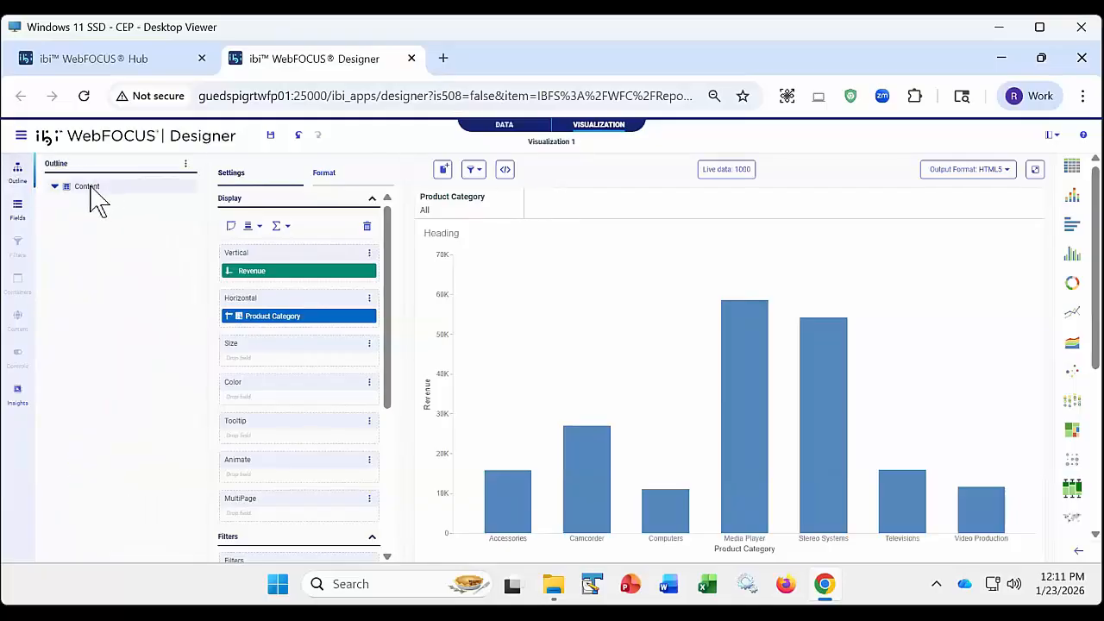
right_click(90, 188)
click(130, 200)
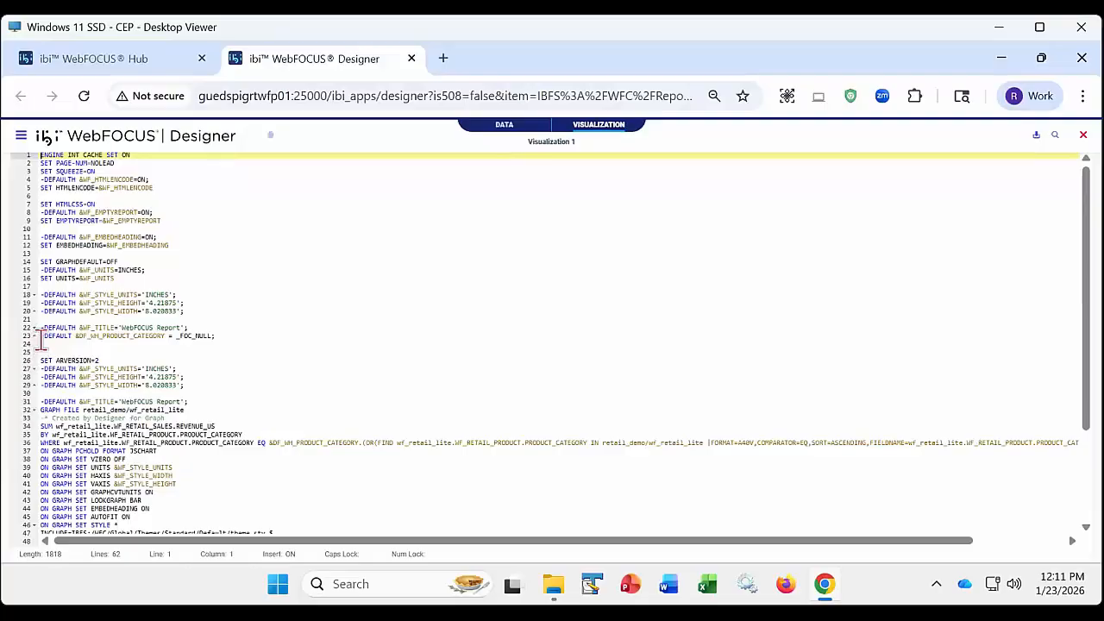
triple_click(69, 336)
drag(69, 336, 226, 335)
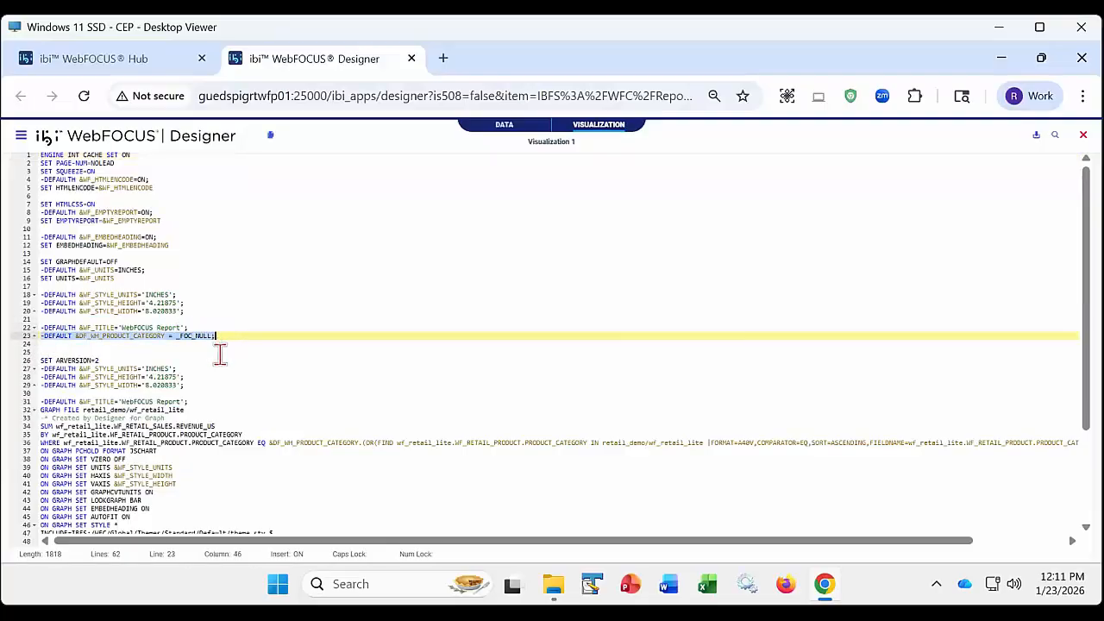
triple_click(40, 442)
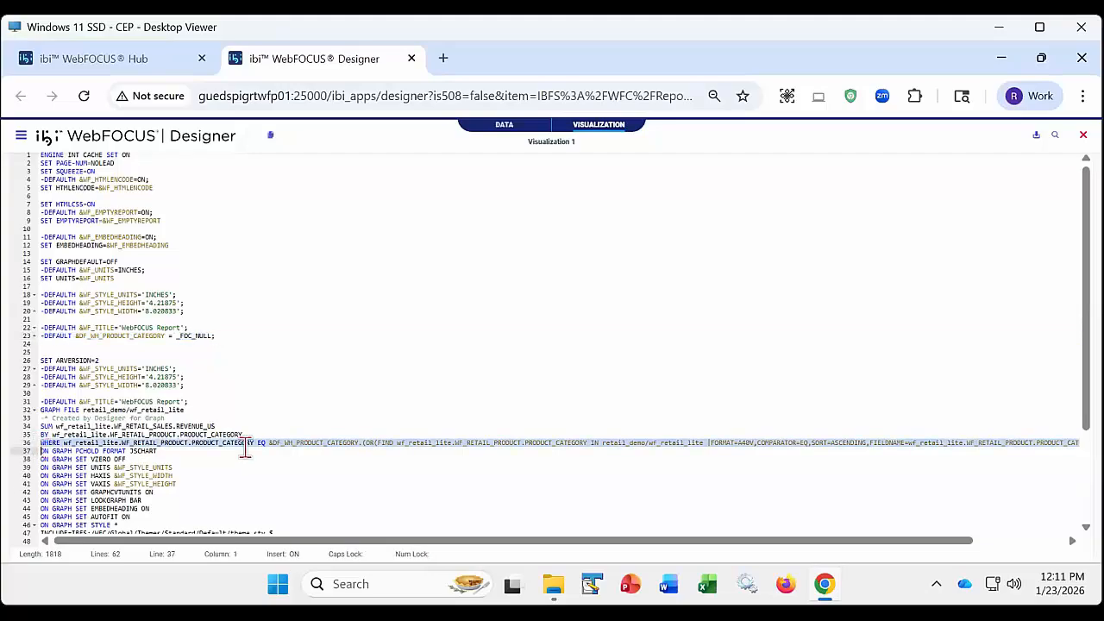
click(276, 444)
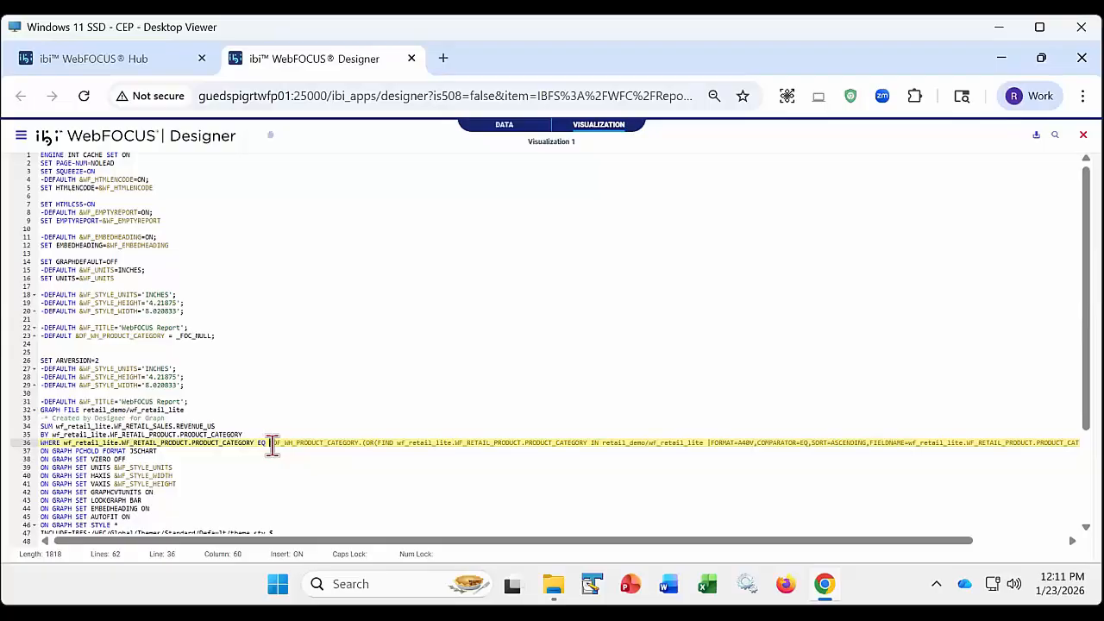
drag(300, 446, 356, 443)
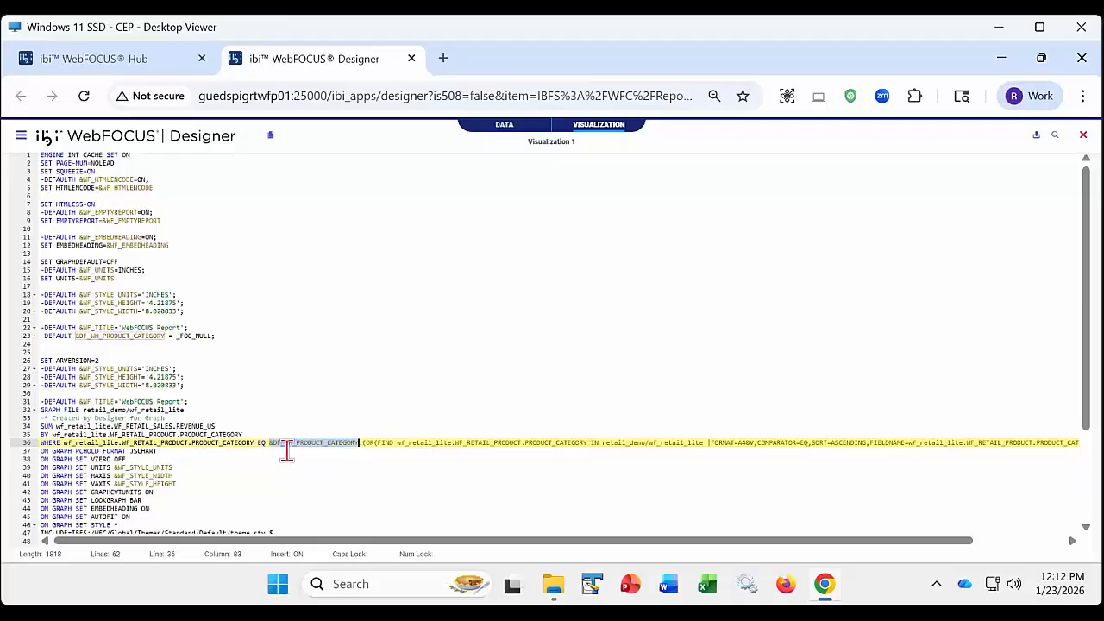
click(1083, 136)
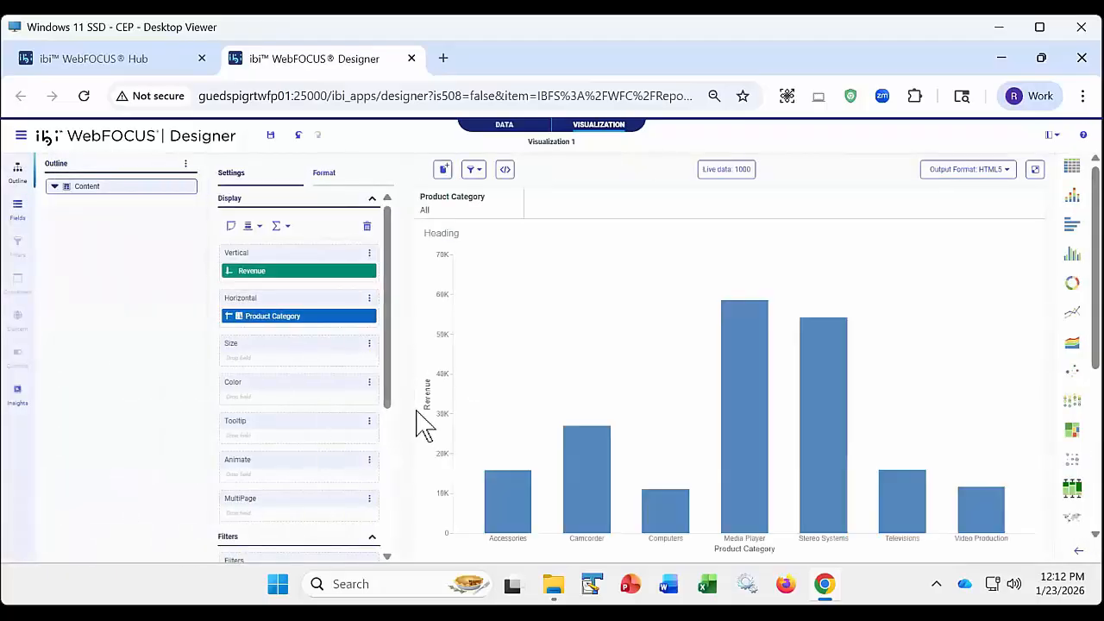
- Return to the field list, remove the Product Category filter, and review the filter-linking options without changing them
click(19, 208)
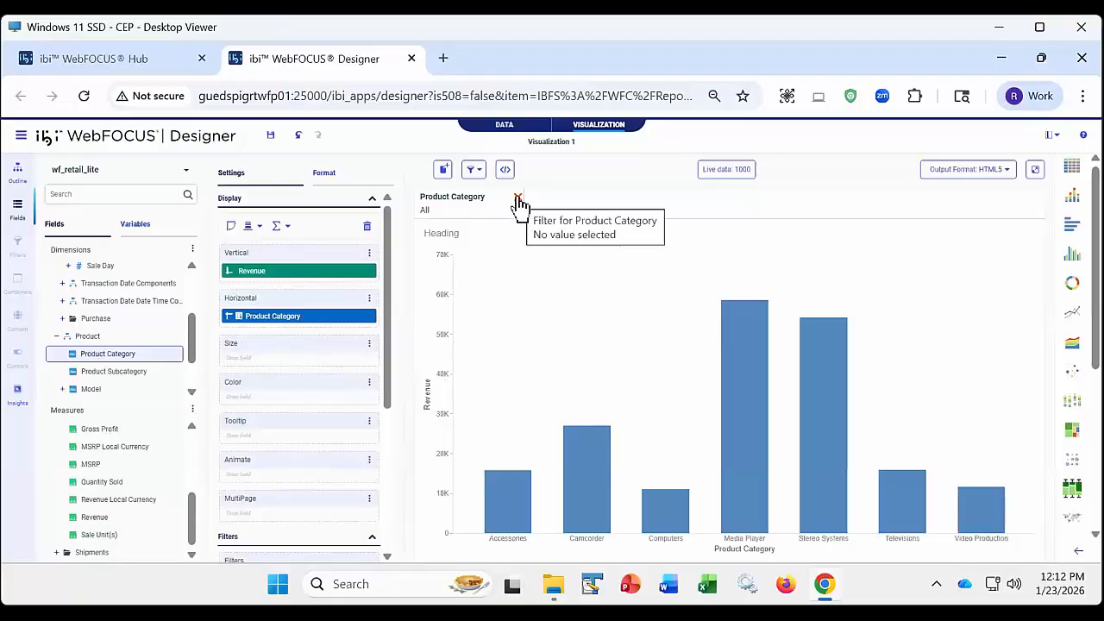
click(518, 203)
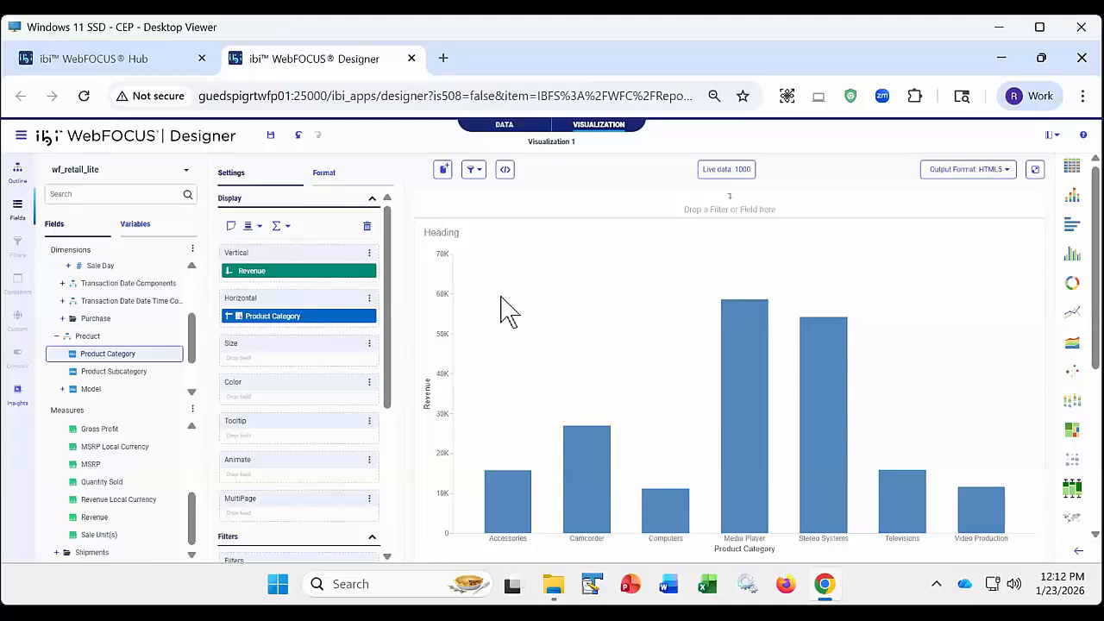
click(484, 171)
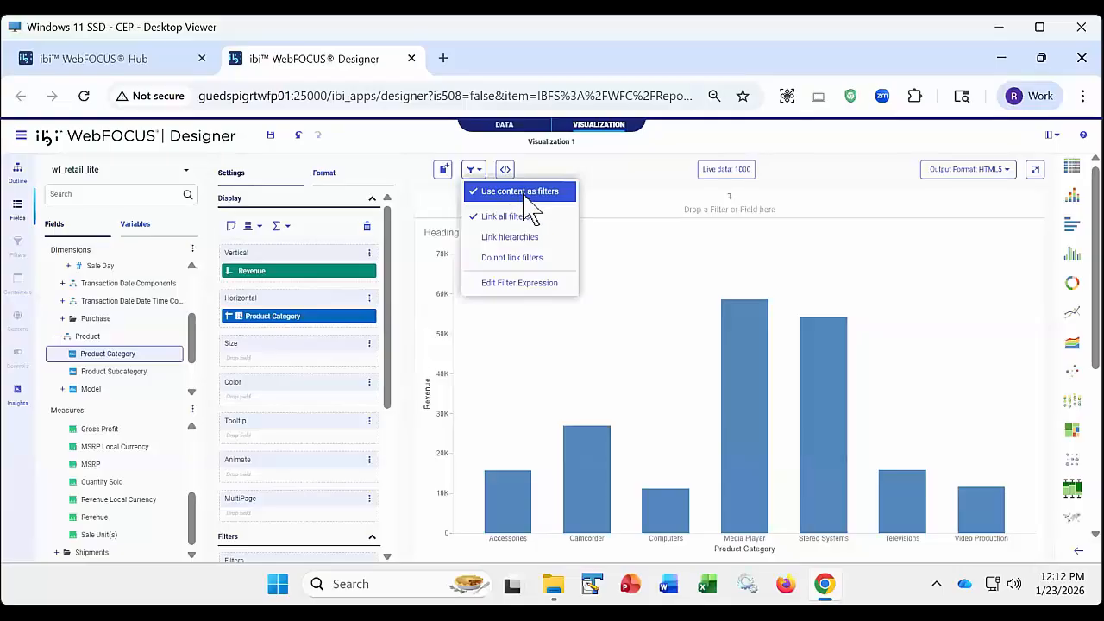
click(687, 151)
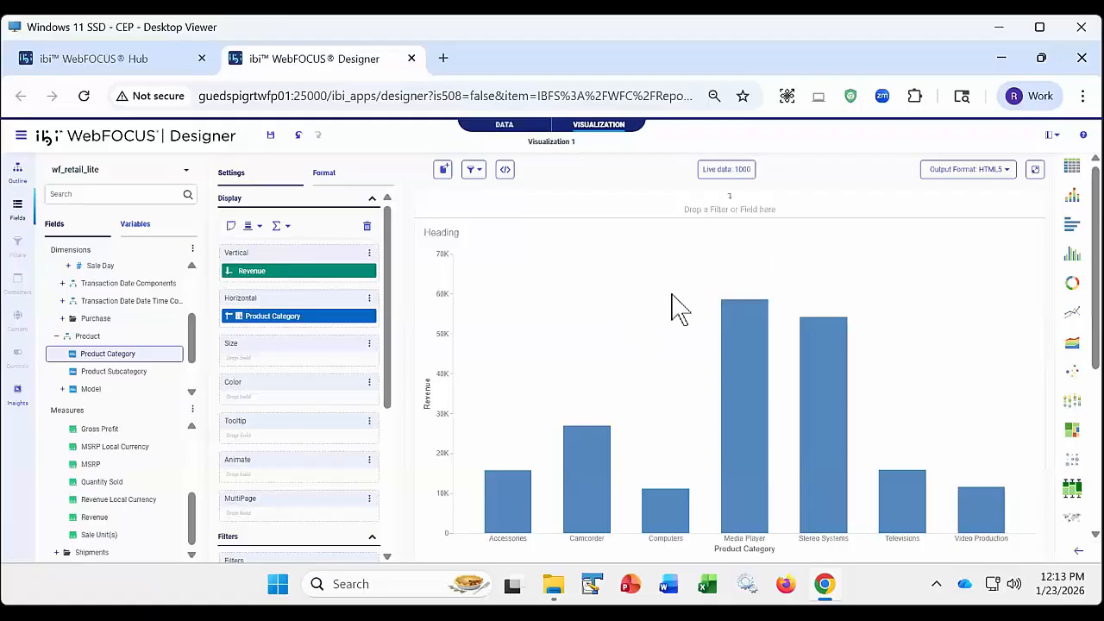
- Keep only the Media Player and Stereo Systems bars in the chart, and check the values selected in the Product Category filter
drag(694, 285, 885, 383)
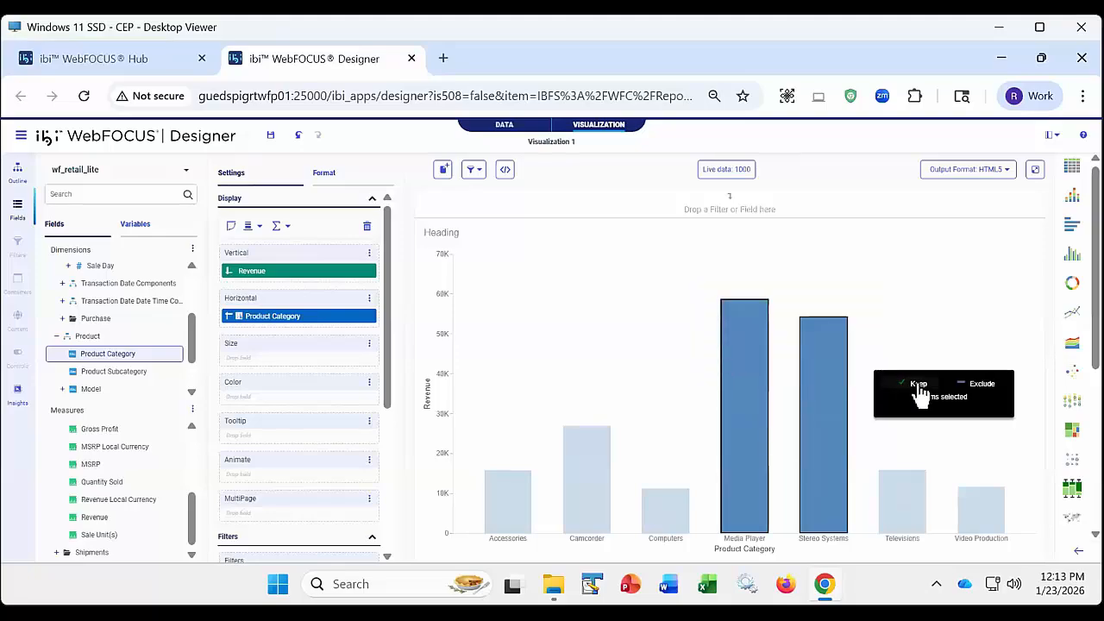
click(919, 389)
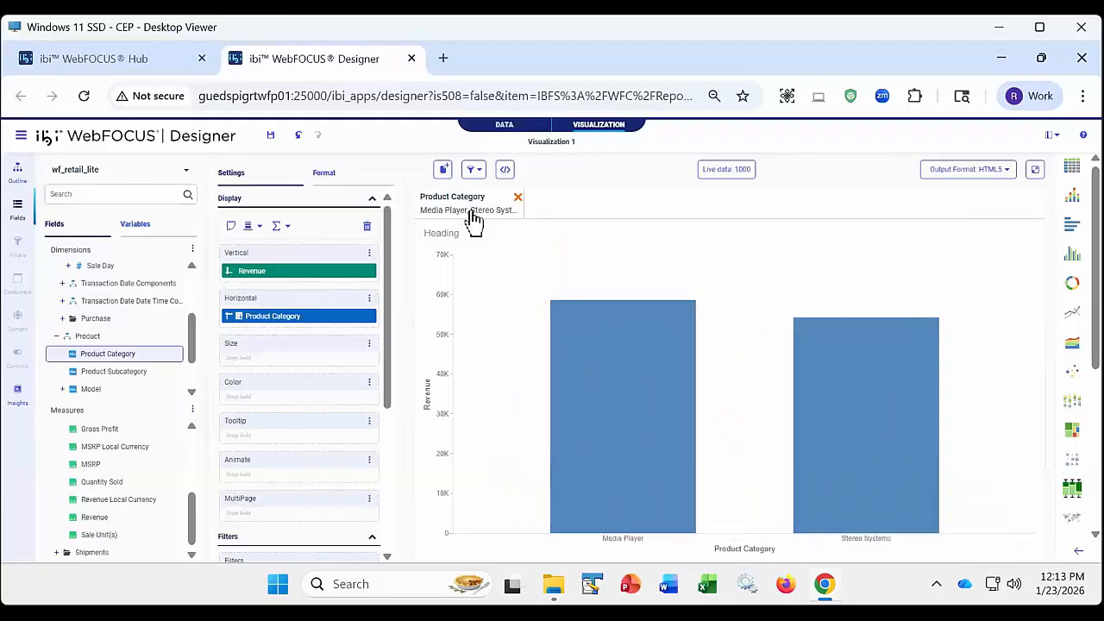
click(474, 213)
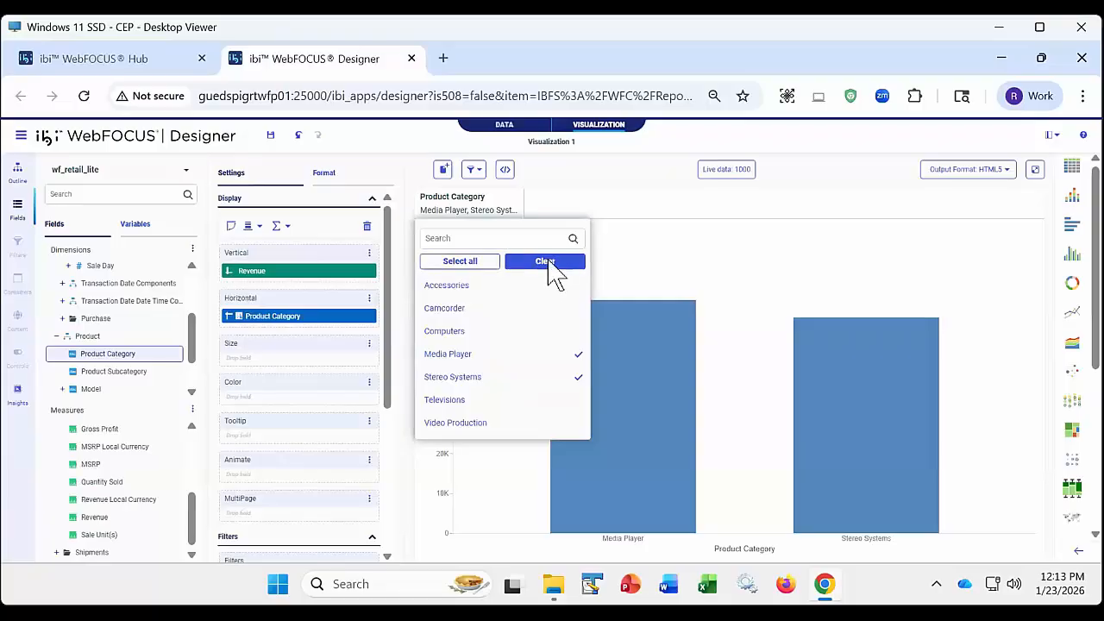
click(554, 177)
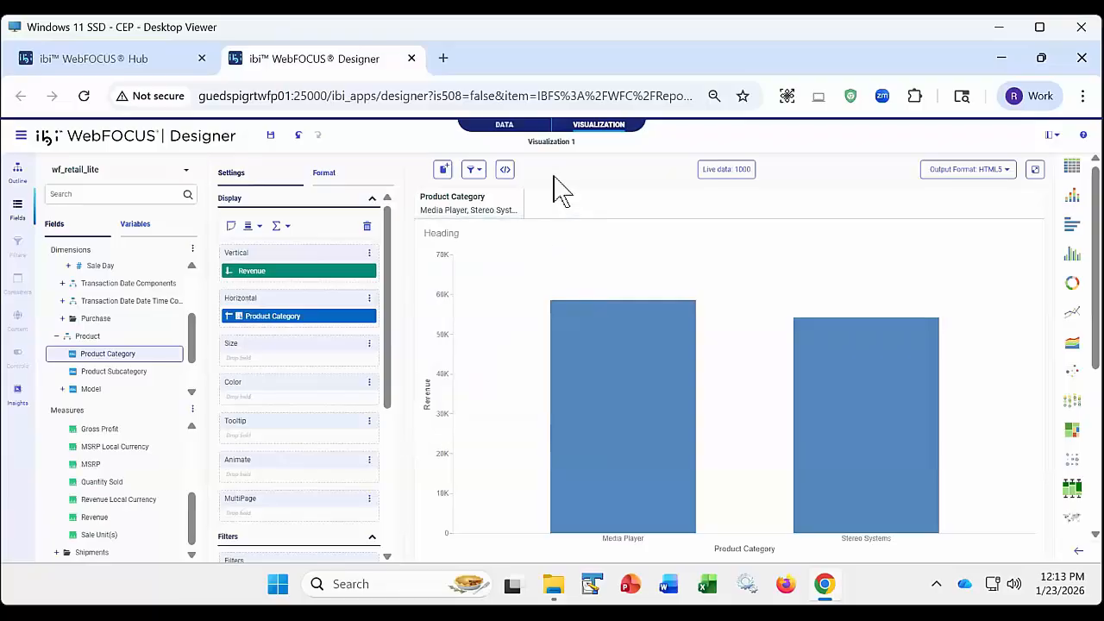
- Switch the Product Category filter to exclude its selected values, and remove the filter
right_click(477, 213)
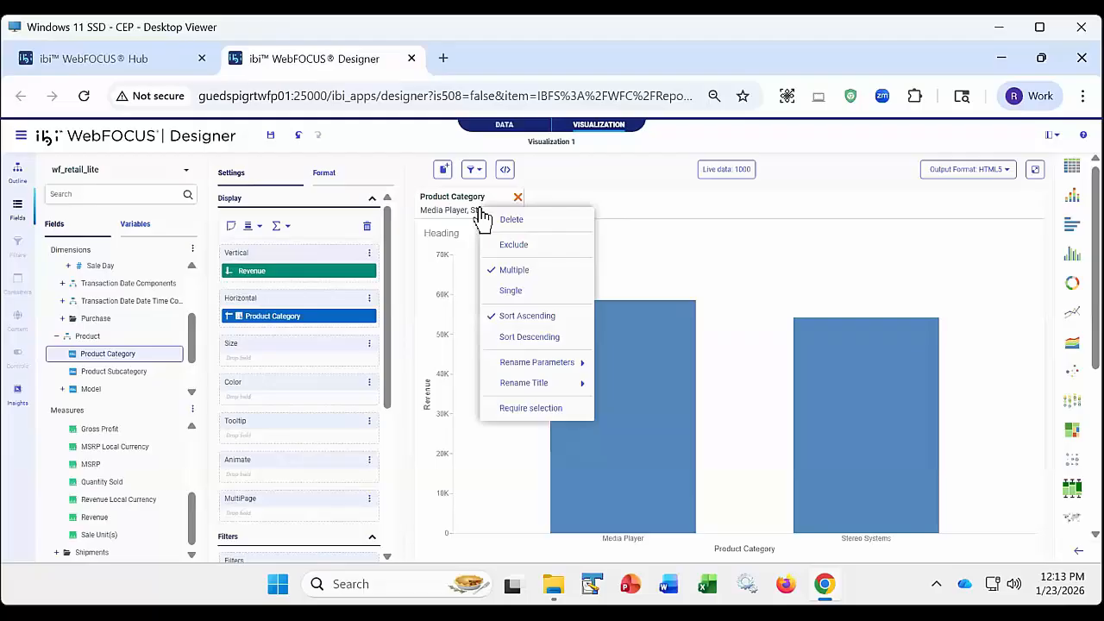
click(515, 245)
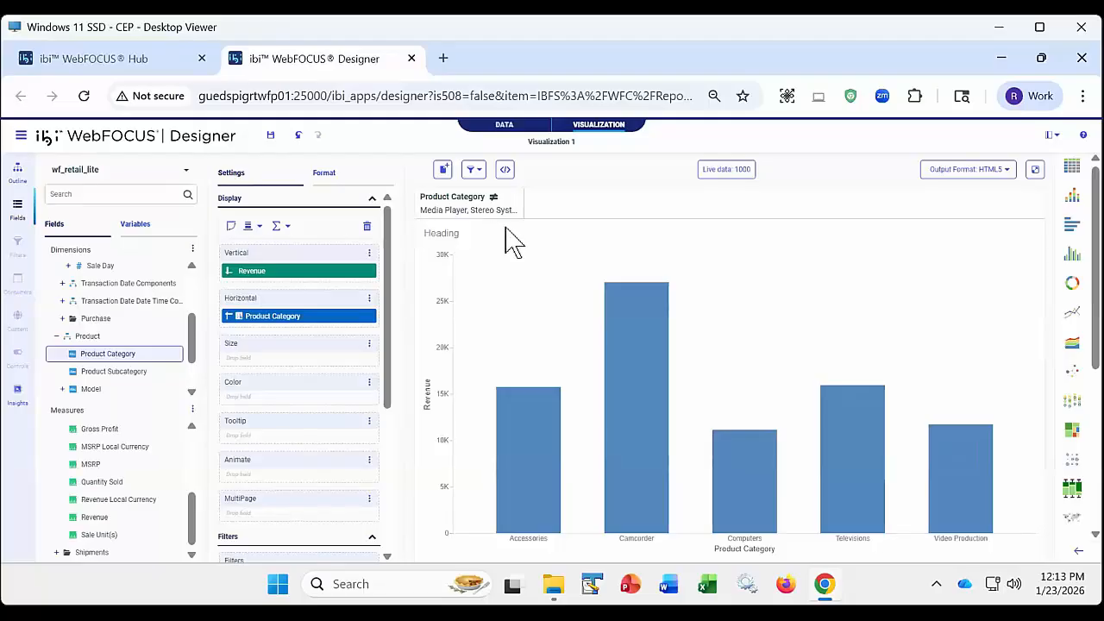
click(519, 199)
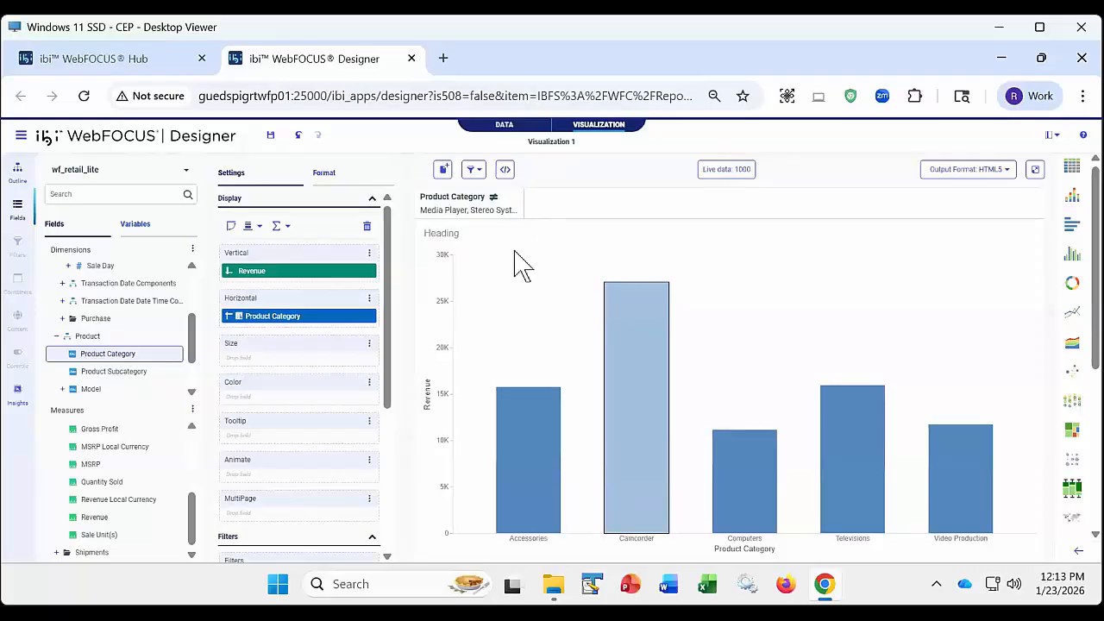
click(519, 199)
click(517, 197)
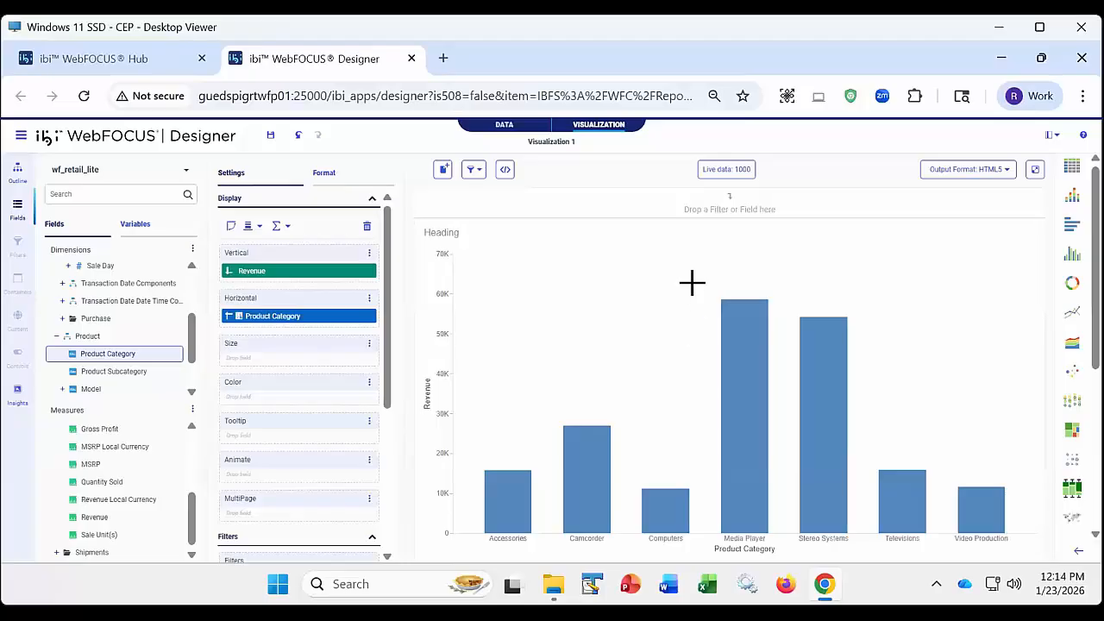
- Exclude the Media Player and Stereo Systems bars from the chart, and switch the Product Category filter back to including those values
drag(693, 282, 896, 388)
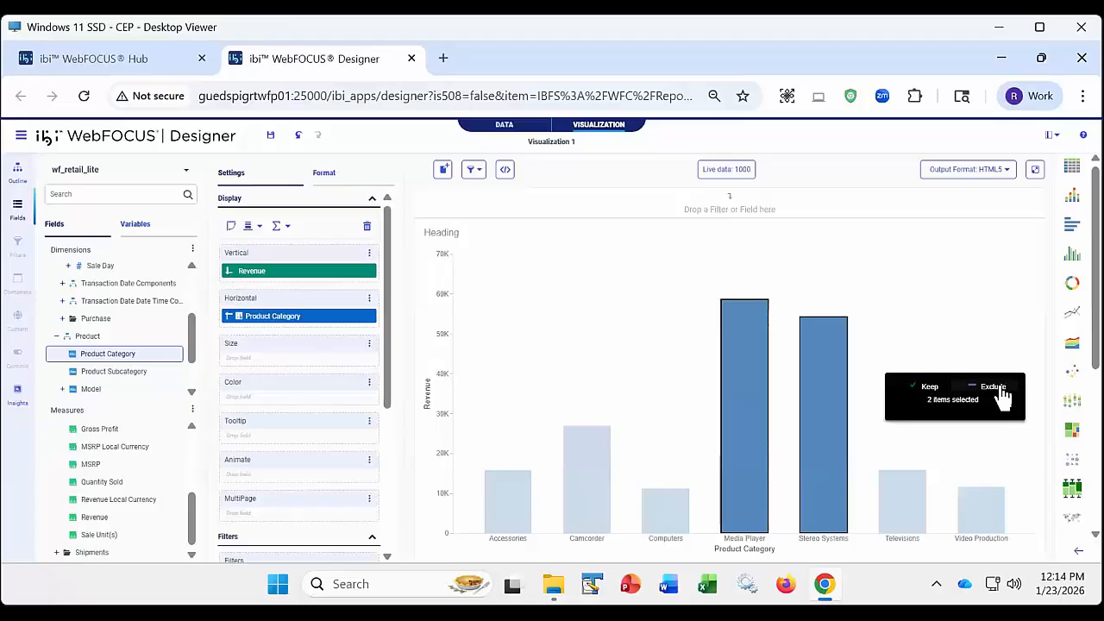
click(998, 388)
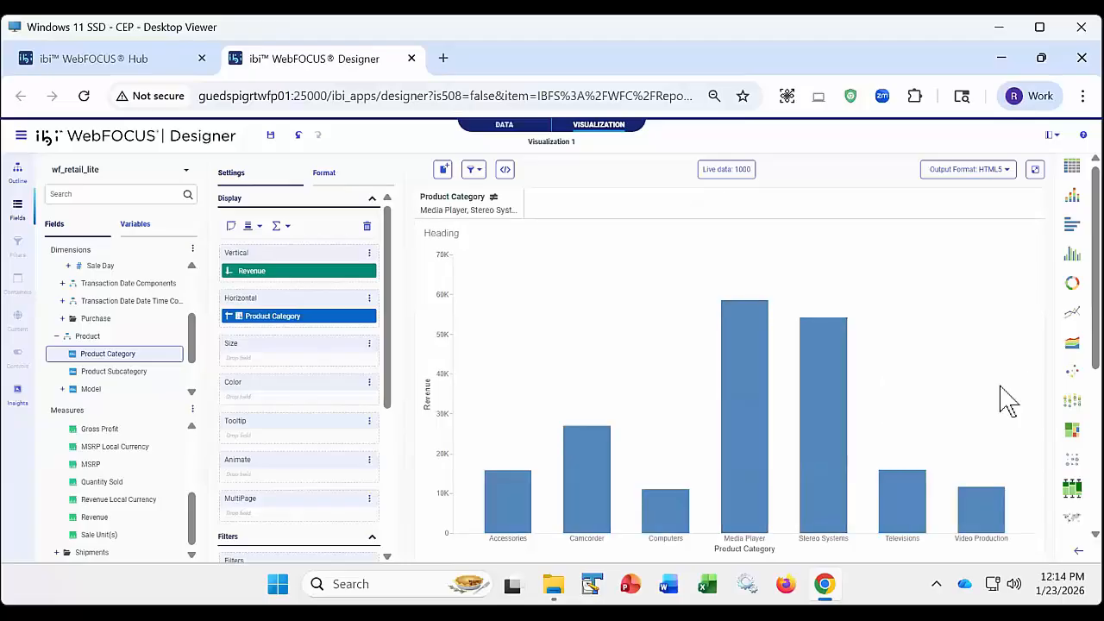
click(486, 215)
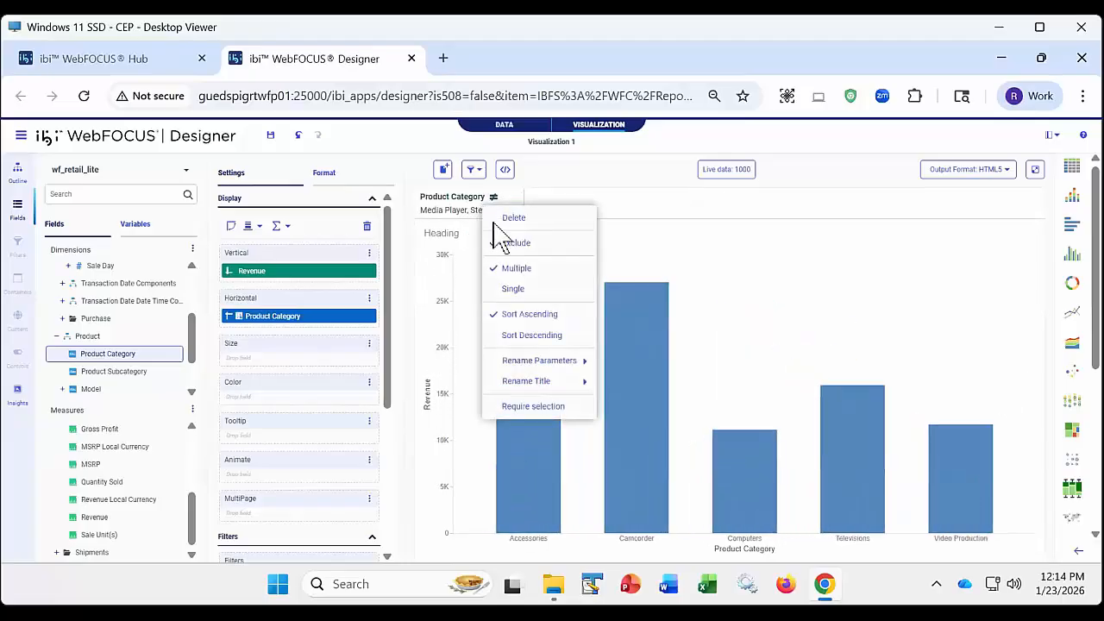
click(508, 246)
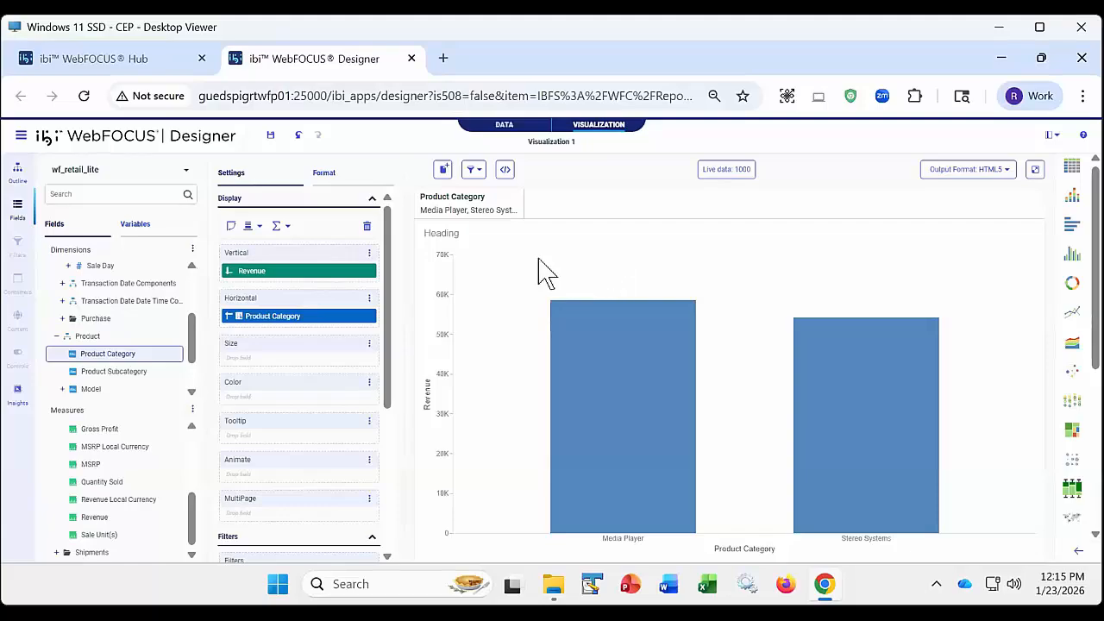
- Review the filter options without changing them, run the filtered chart to view its output, and close the output
click(483, 171)
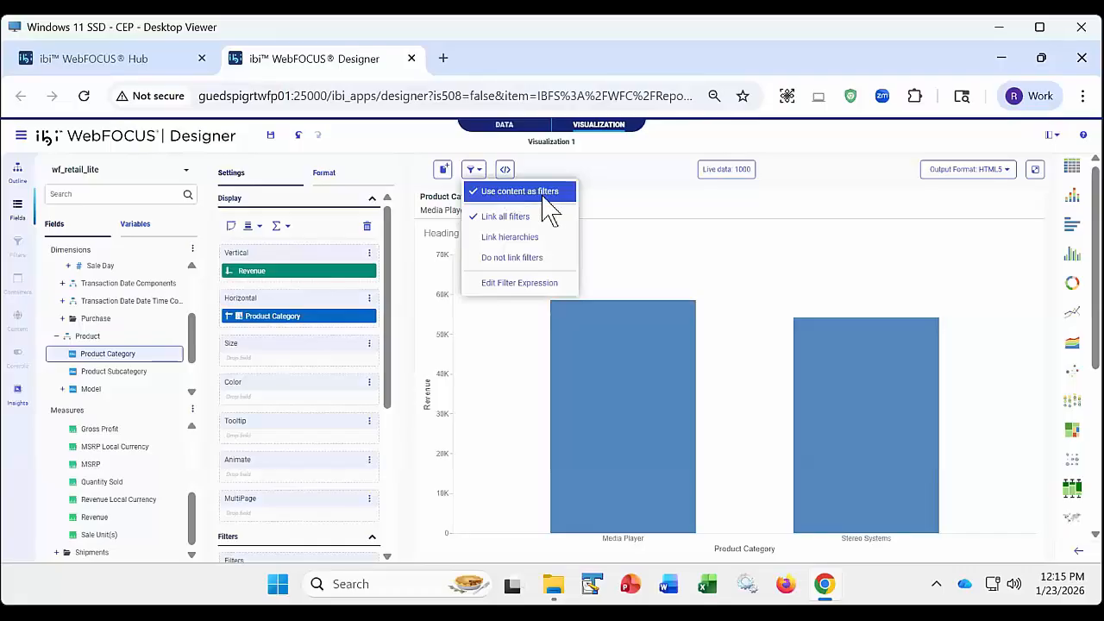
click(586, 170)
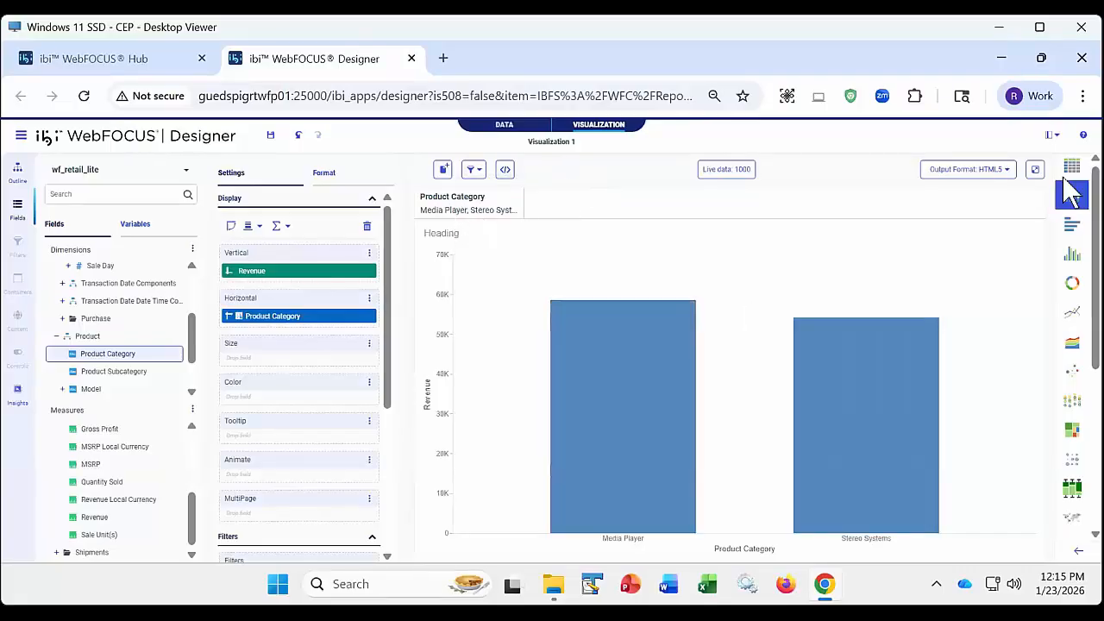
click(1035, 171)
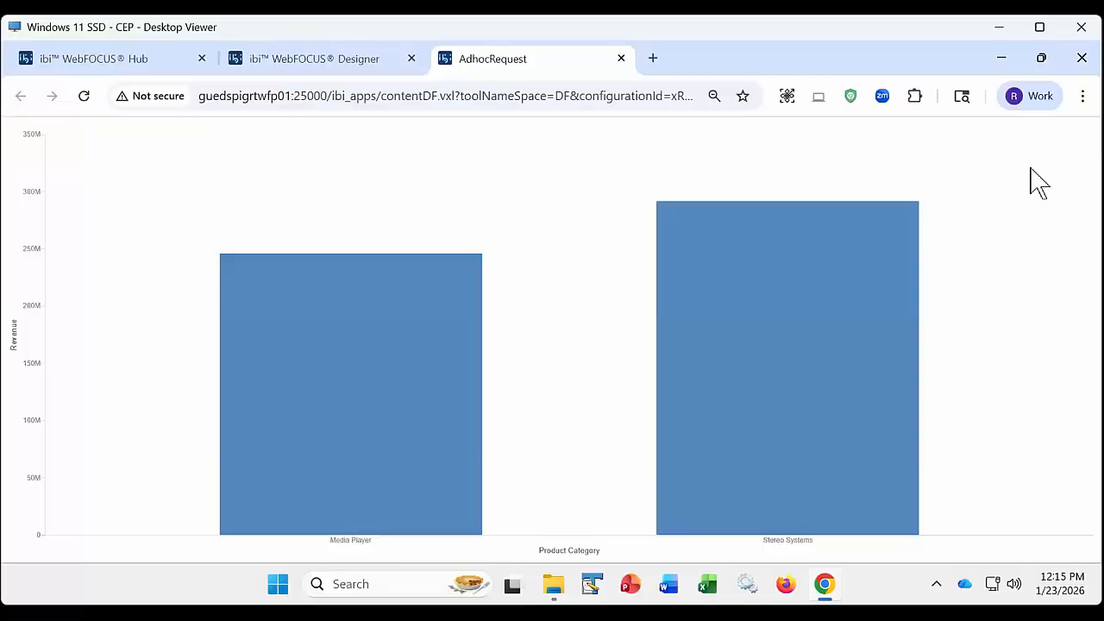
click(621, 59)
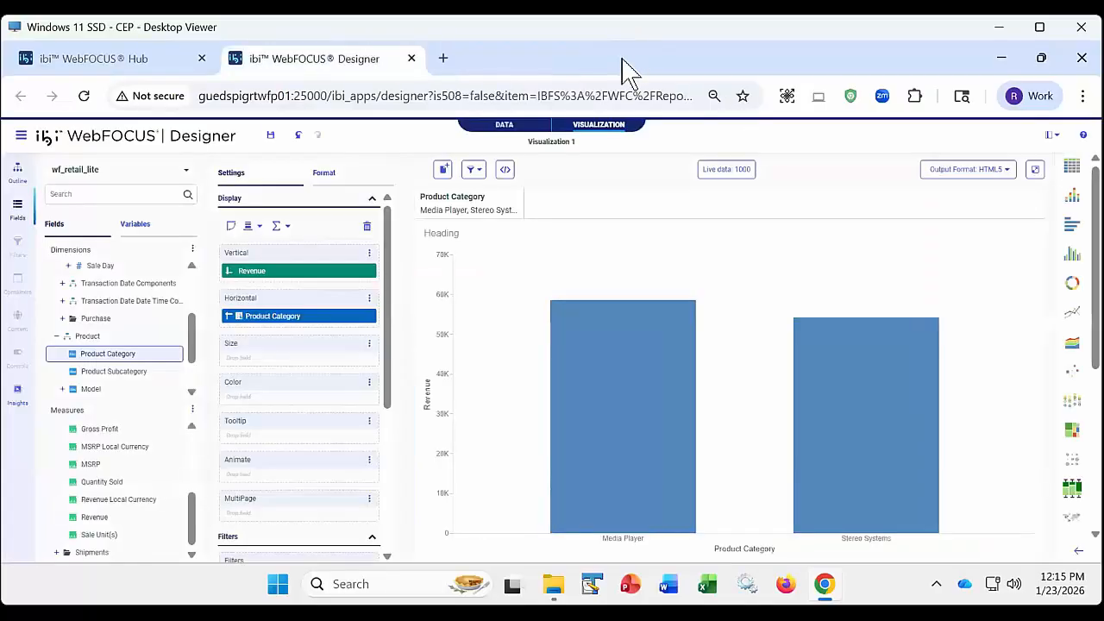
- Convert the chart to a table report of Revenue by Product Category, and remove the Product Category filter
scroll(1062, 414, down, 3)
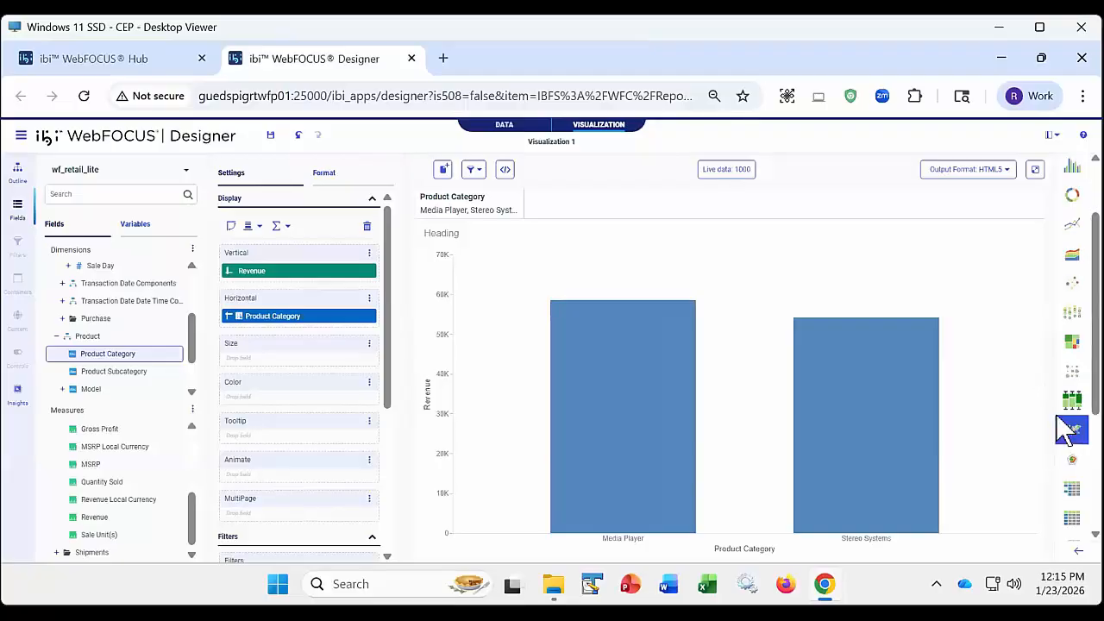
click(1072, 404)
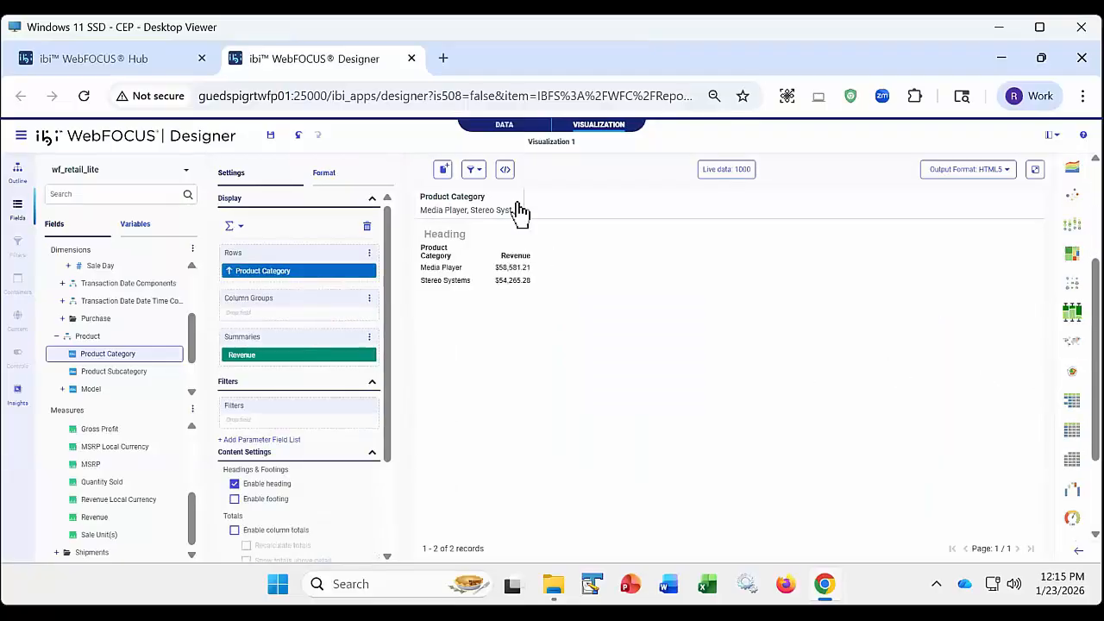
mouse_move(516, 202)
click(517, 200)
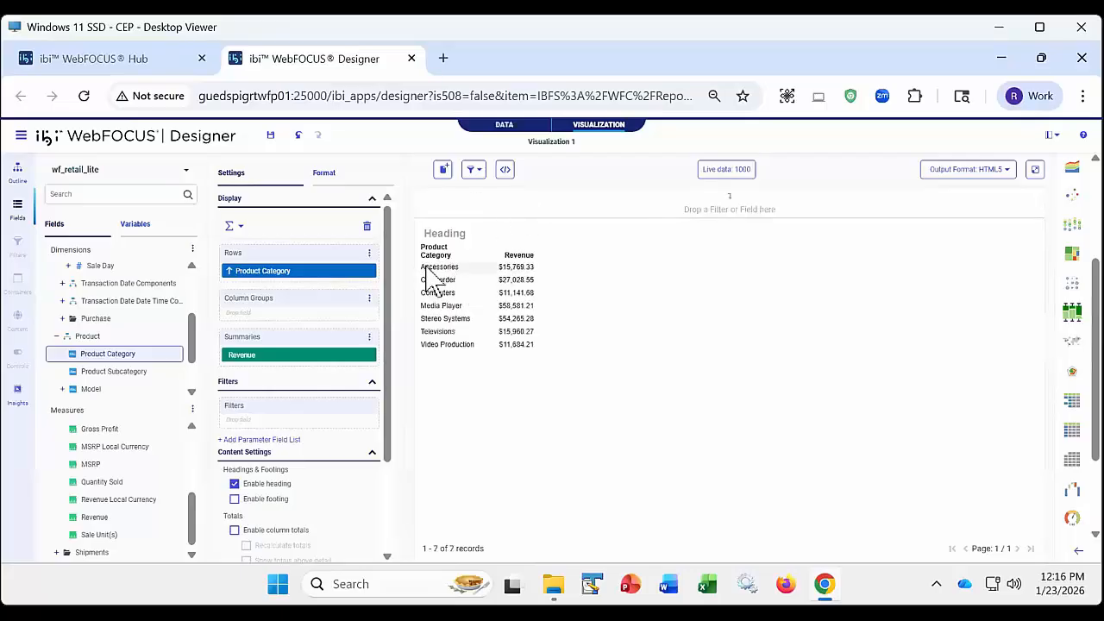
- Keep only the Accessories, Camcorder and Computers rows in the table, and run the report to check its output before closing it
drag(441, 268, 539, 312)
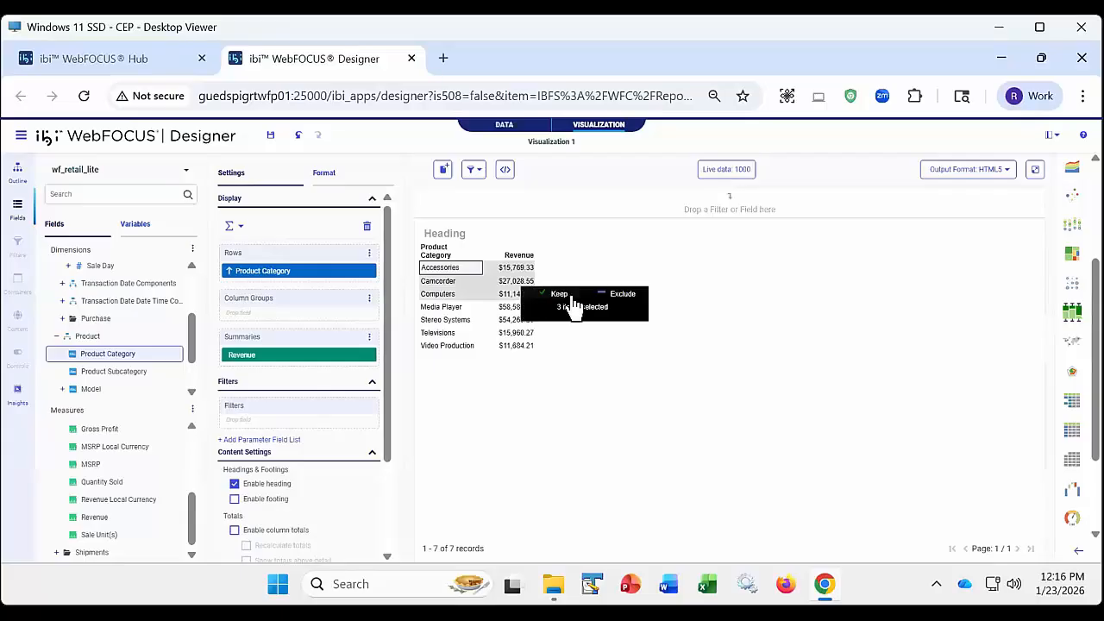
click(565, 296)
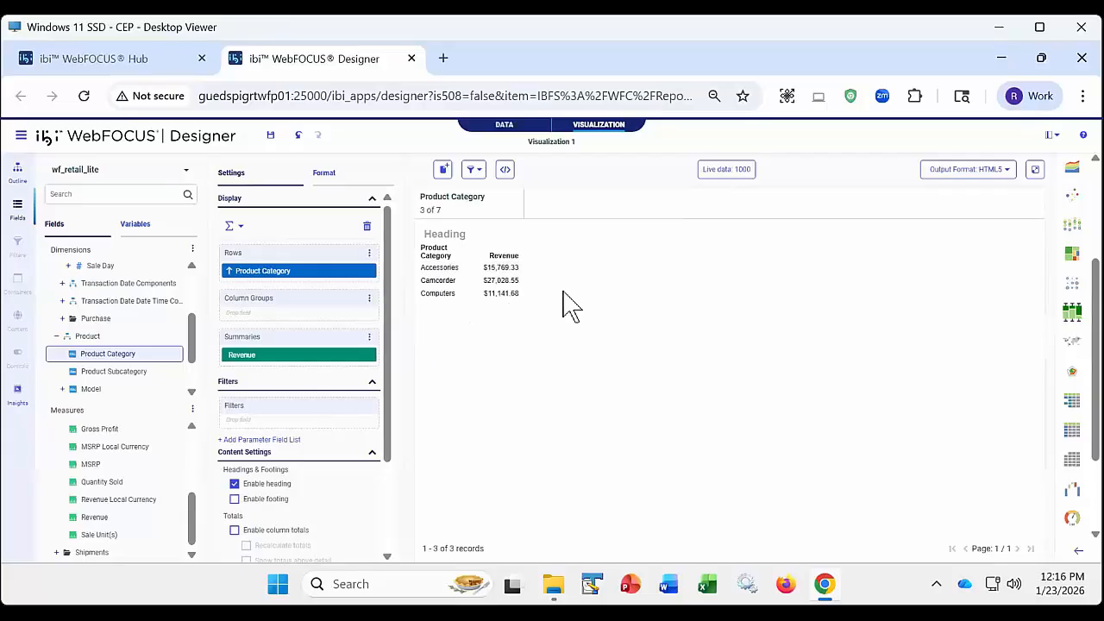
click(1035, 170)
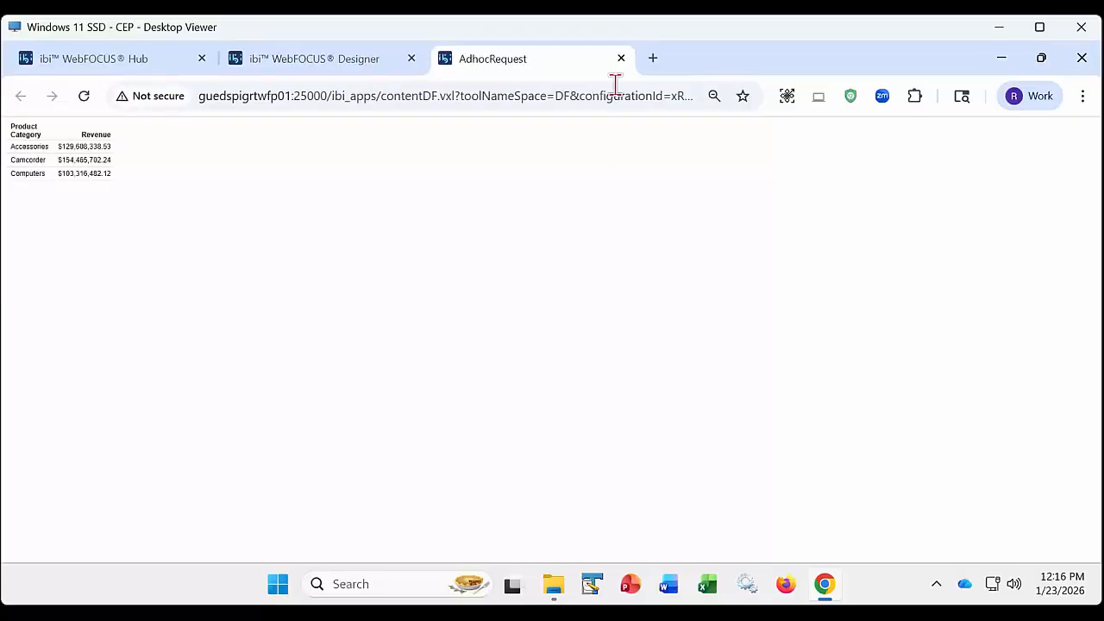
click(620, 58)
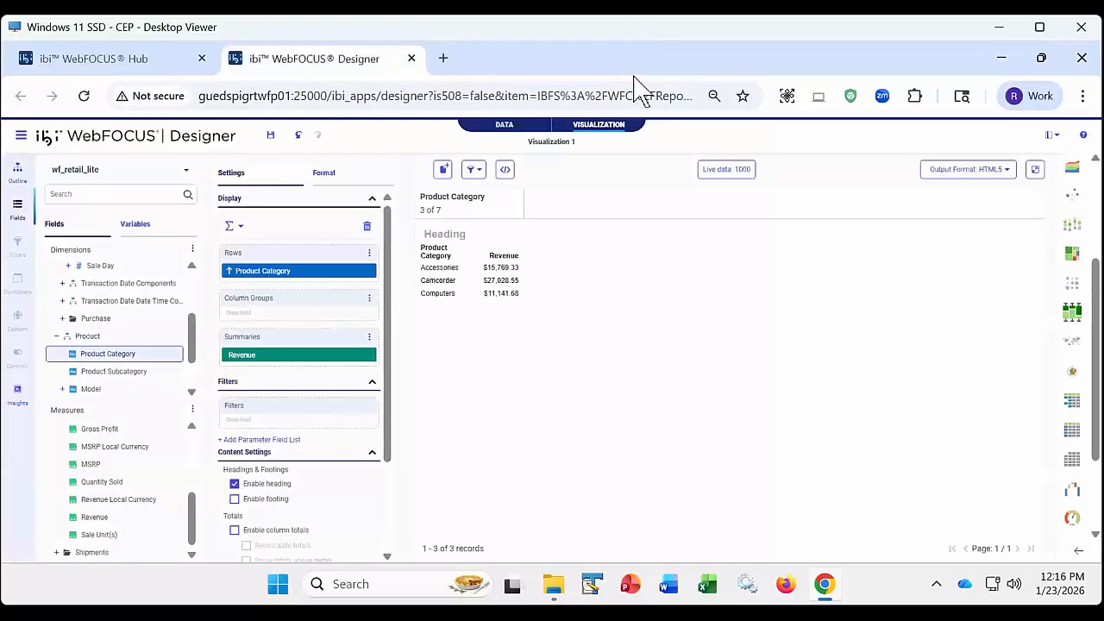
- Convert the table back to a vertical bar chart, and remove the Product Category filter
click(1071, 222)
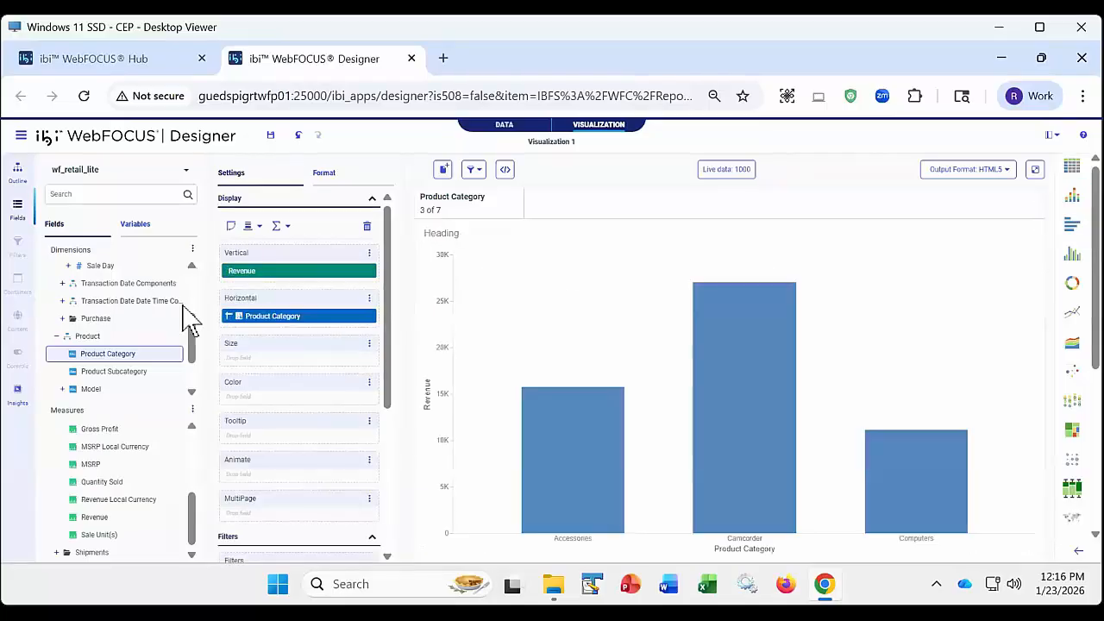
click(518, 200)
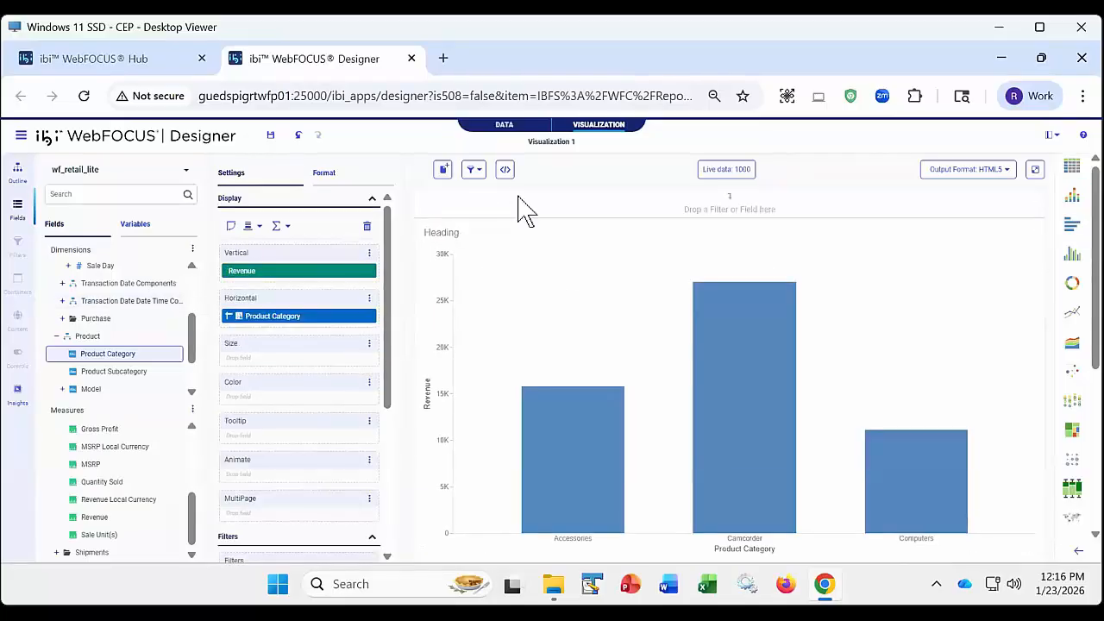
click(369, 253)
click(401, 291)
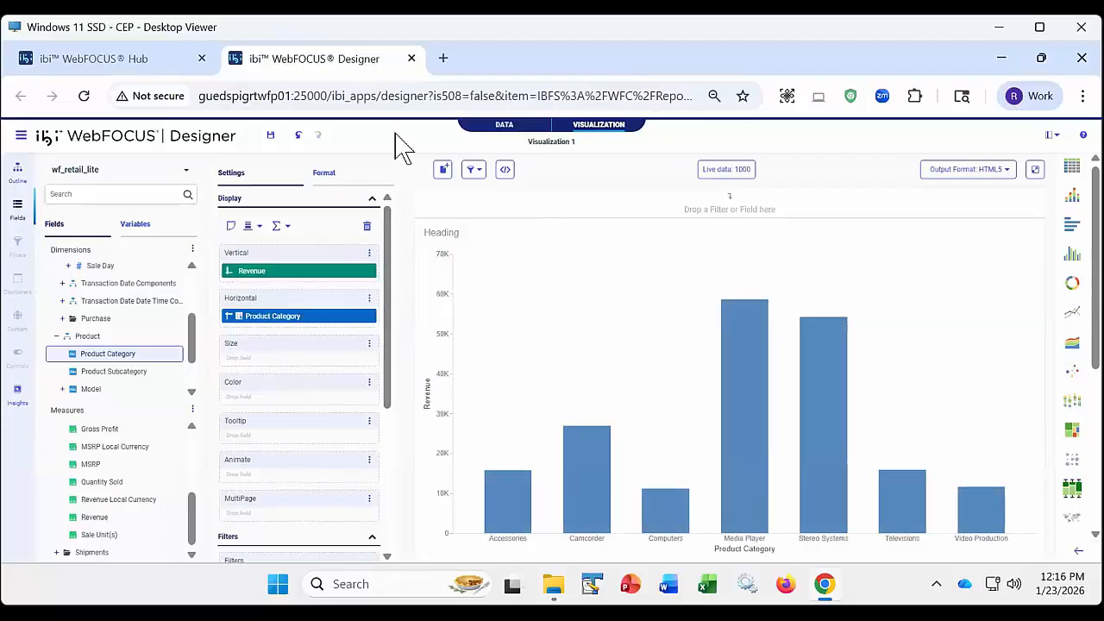
- Review the filter options, run the unfiltered HTML5 chart, examine its Stereo Systems and Media Player bars, and close the output
click(476, 171)
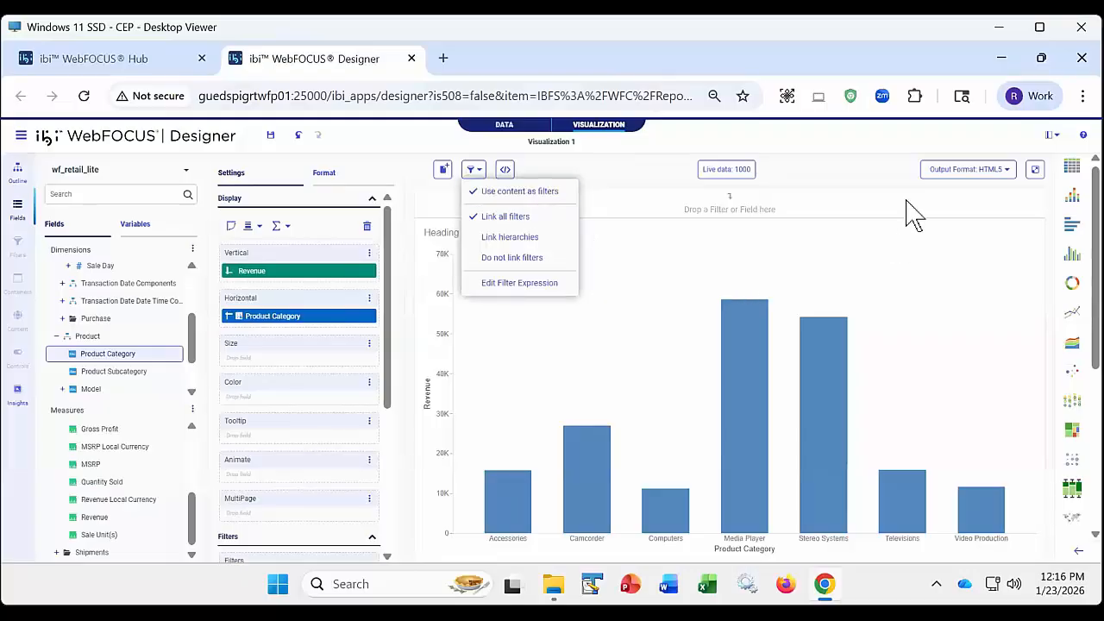
click(881, 184)
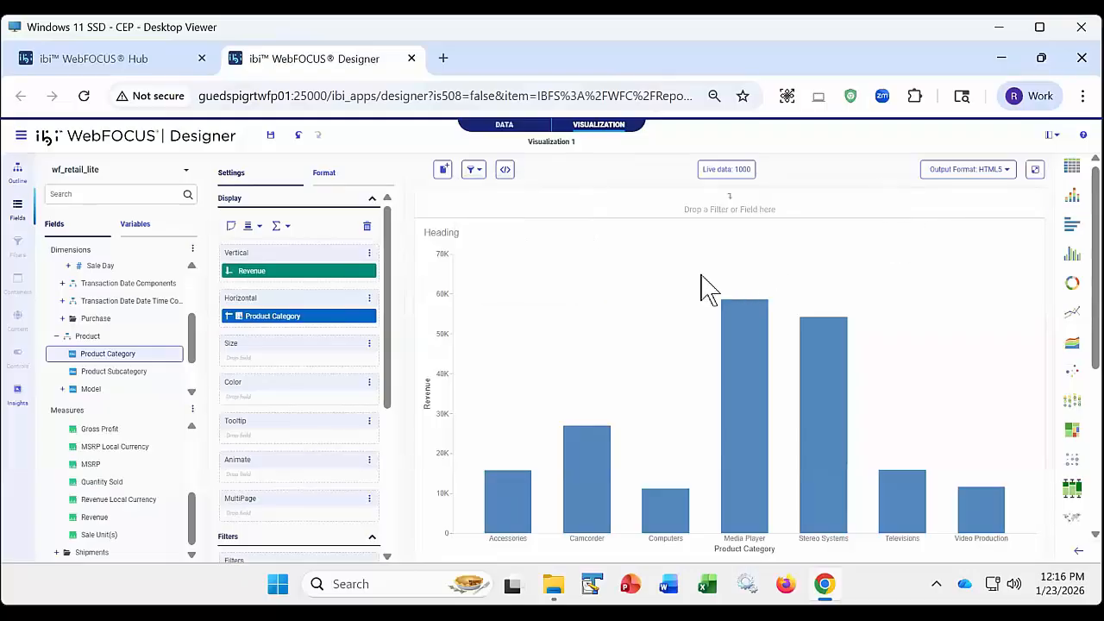
click(1035, 173)
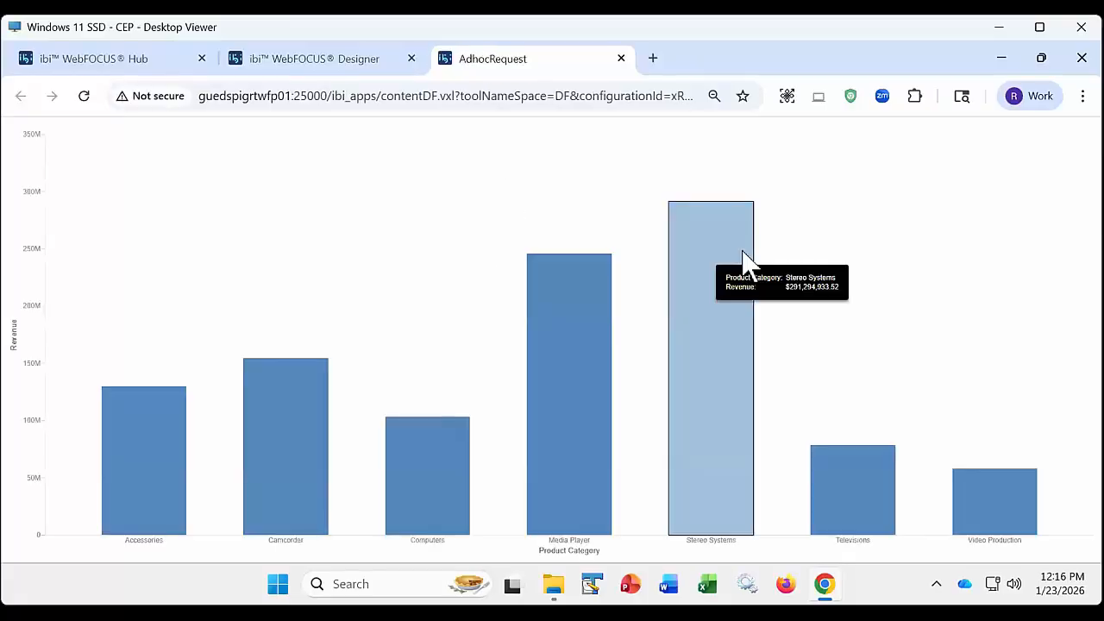
mouse_move(565, 306)
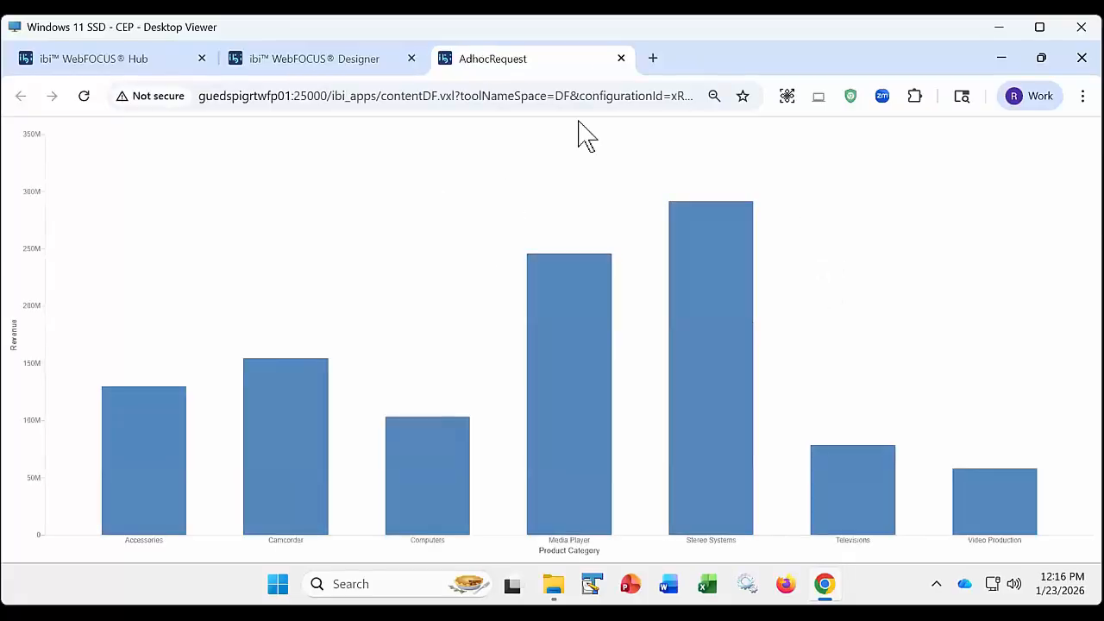
click(621, 59)
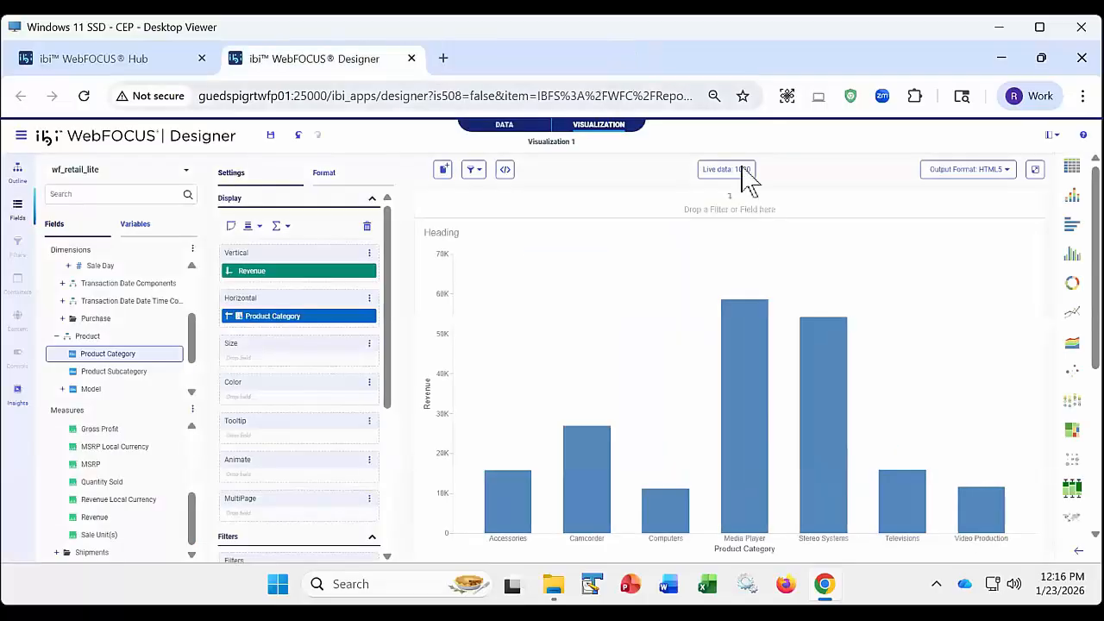
- Turn off the Use content as filters option for the chart
click(473, 169)
click(536, 195)
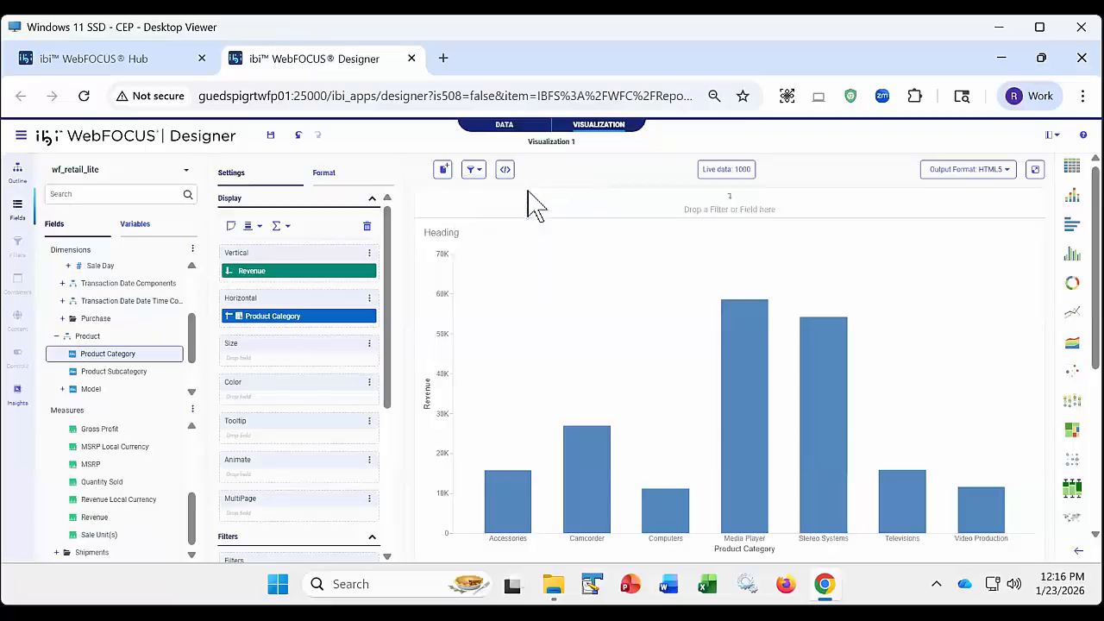
click(481, 173)
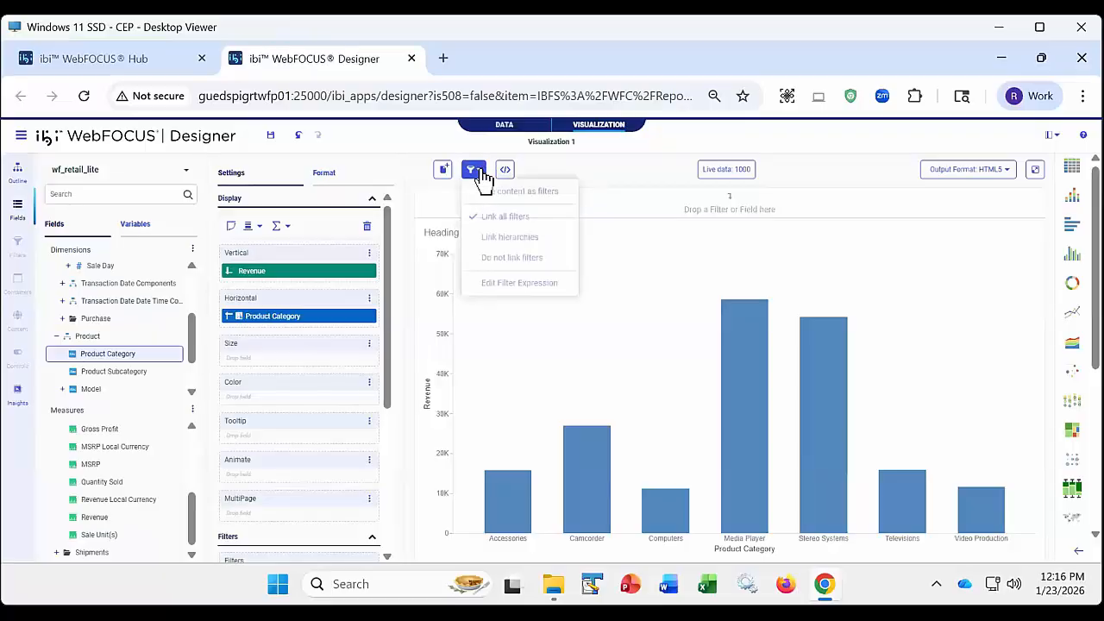
click(548, 189)
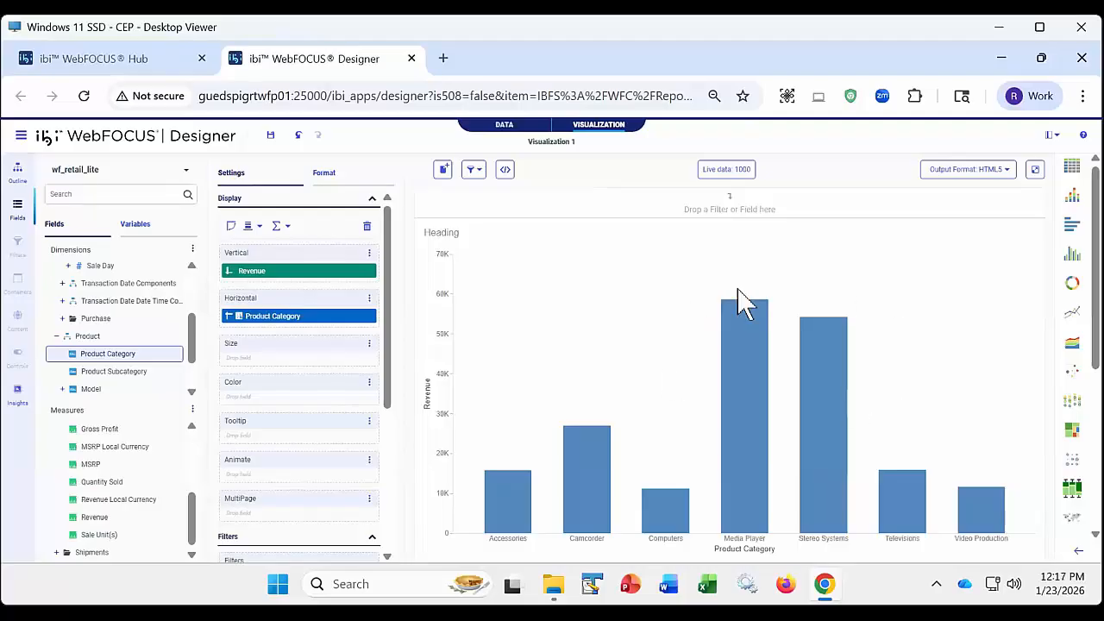
mouse_move(847, 343)
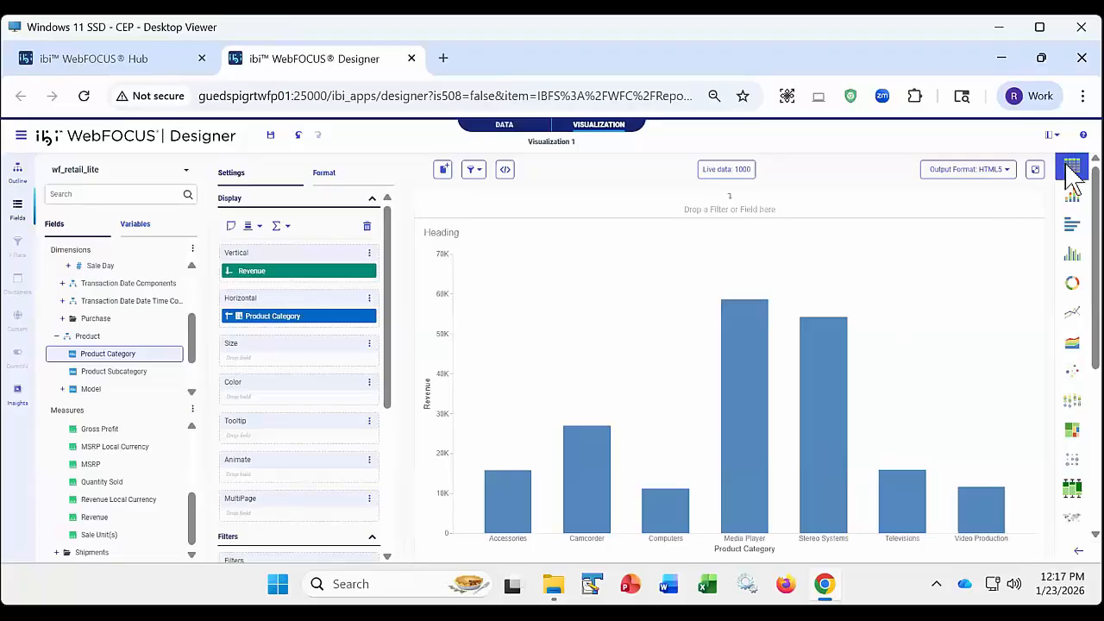
- Set the chart's output format to AHTML, and review the filter options without changing them
click(1002, 170)
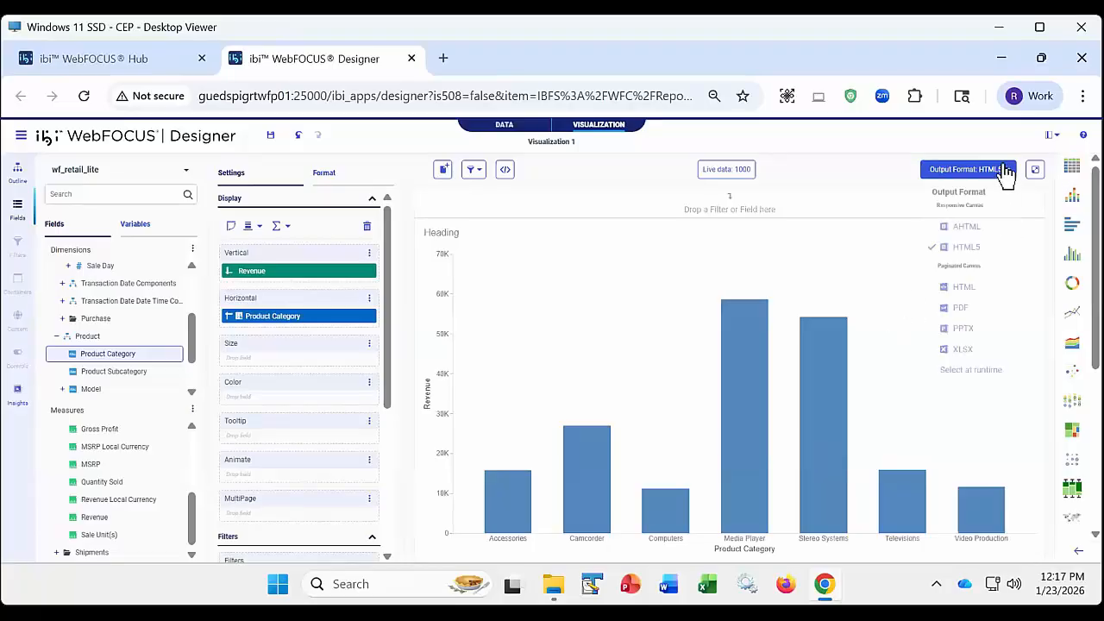
click(966, 228)
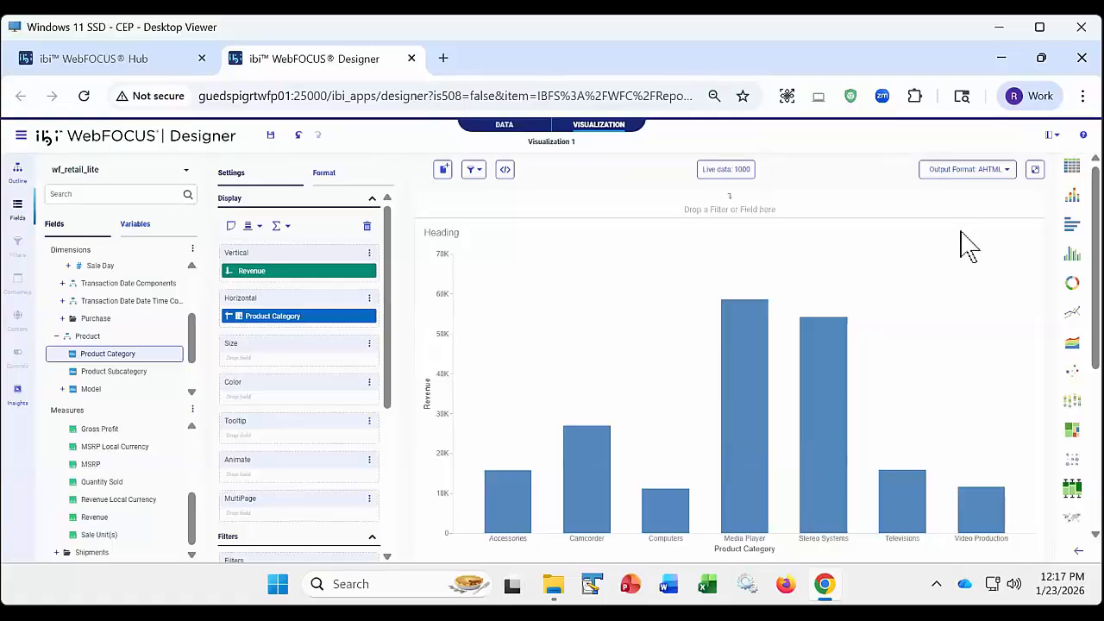
click(488, 172)
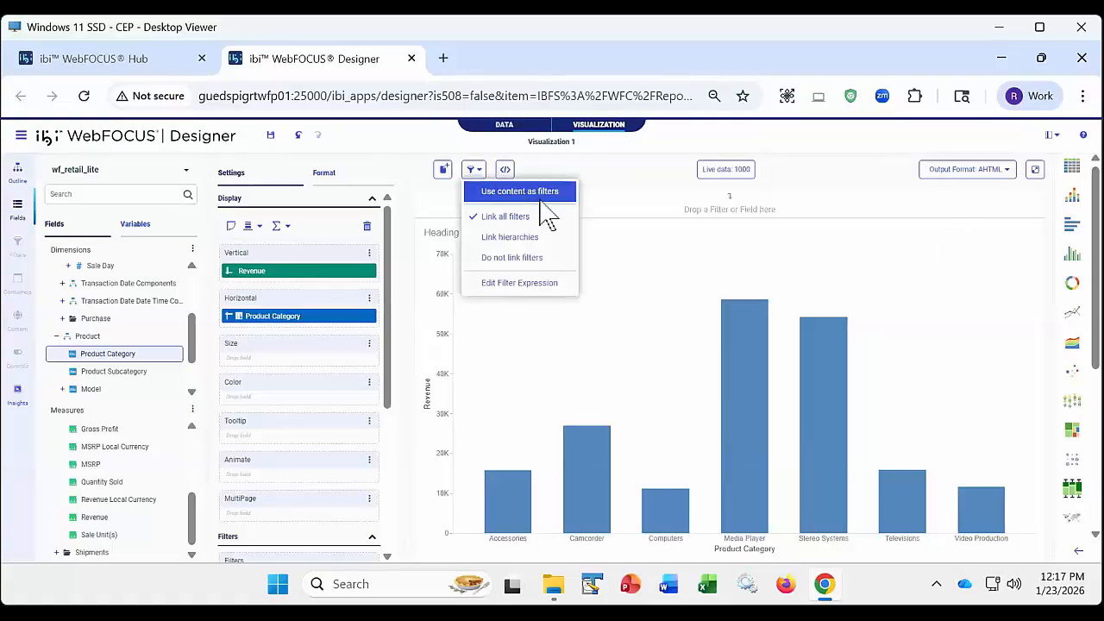
click(884, 176)
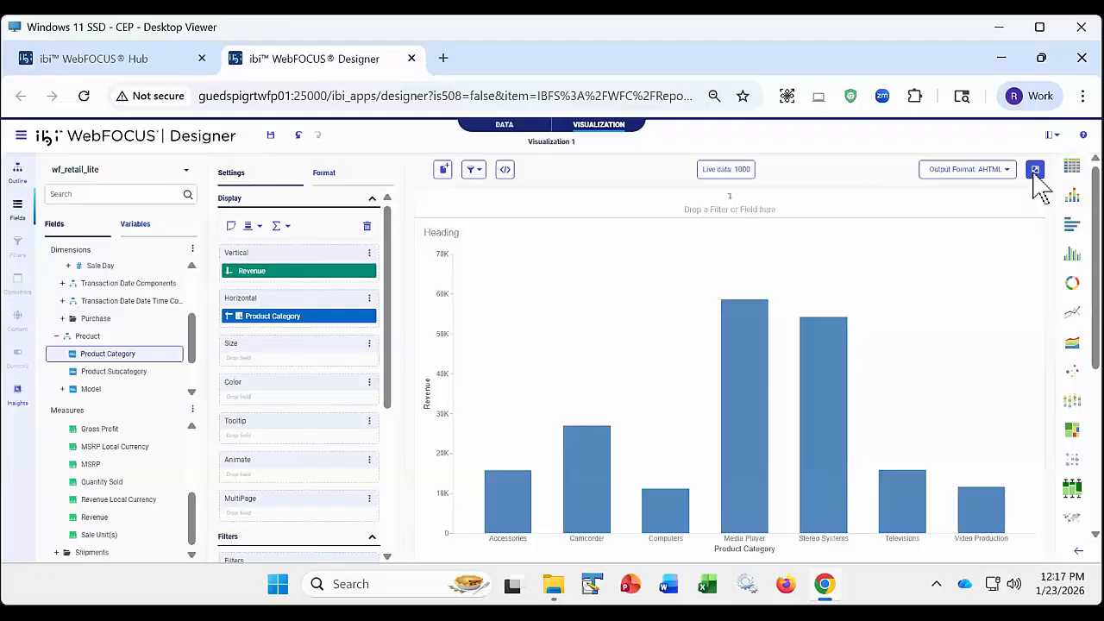
- Run the AHTML chart, select the Media Player and Stereo Systems bars in the output, and close it without filtering
click(1036, 172)
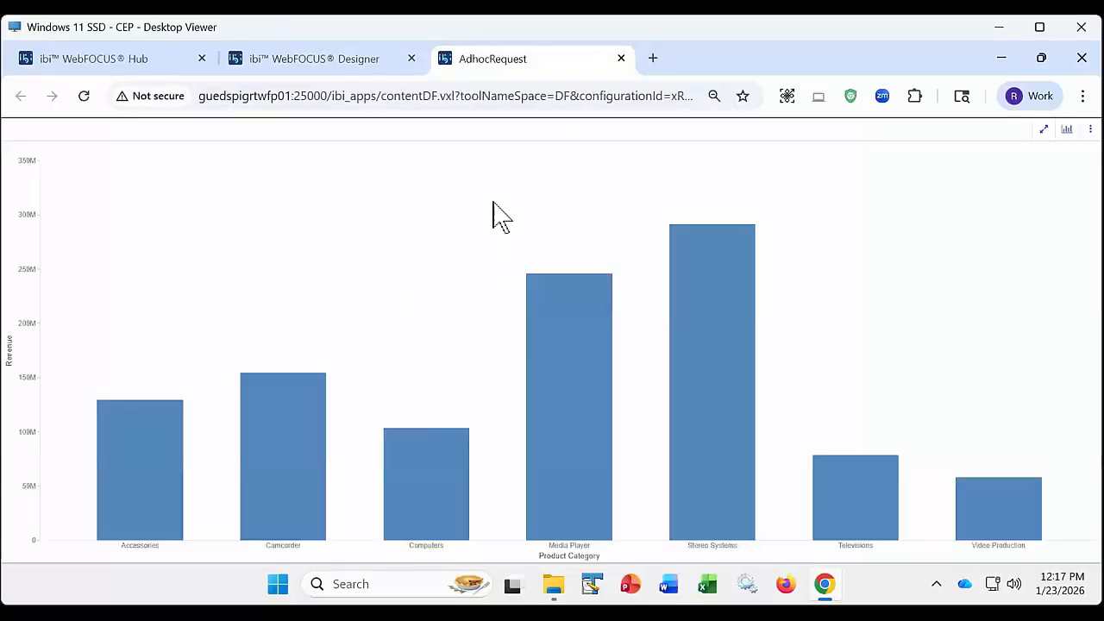
drag(492, 200, 810, 323)
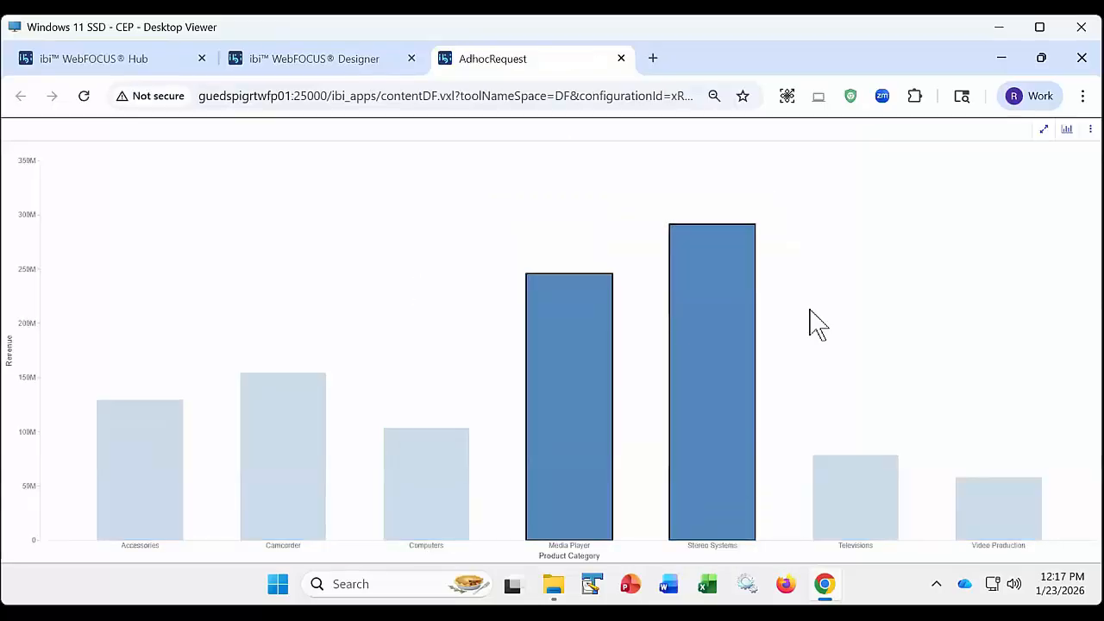
click(620, 58)
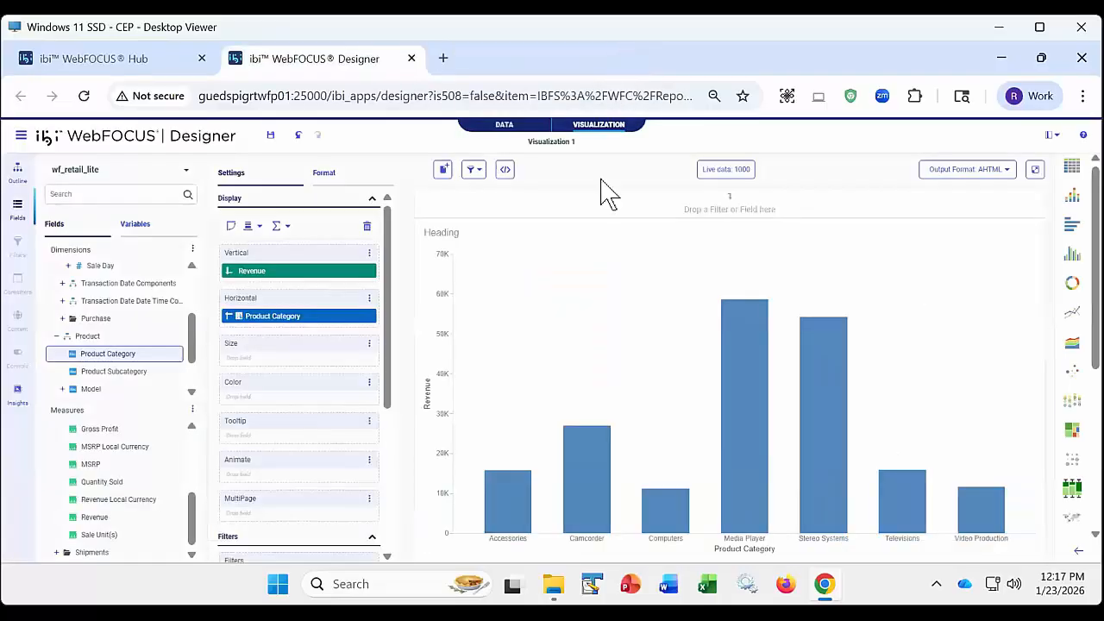
- Set the chart's output format to HTML5, and review the filter options without changing them
click(1007, 171)
click(973, 255)
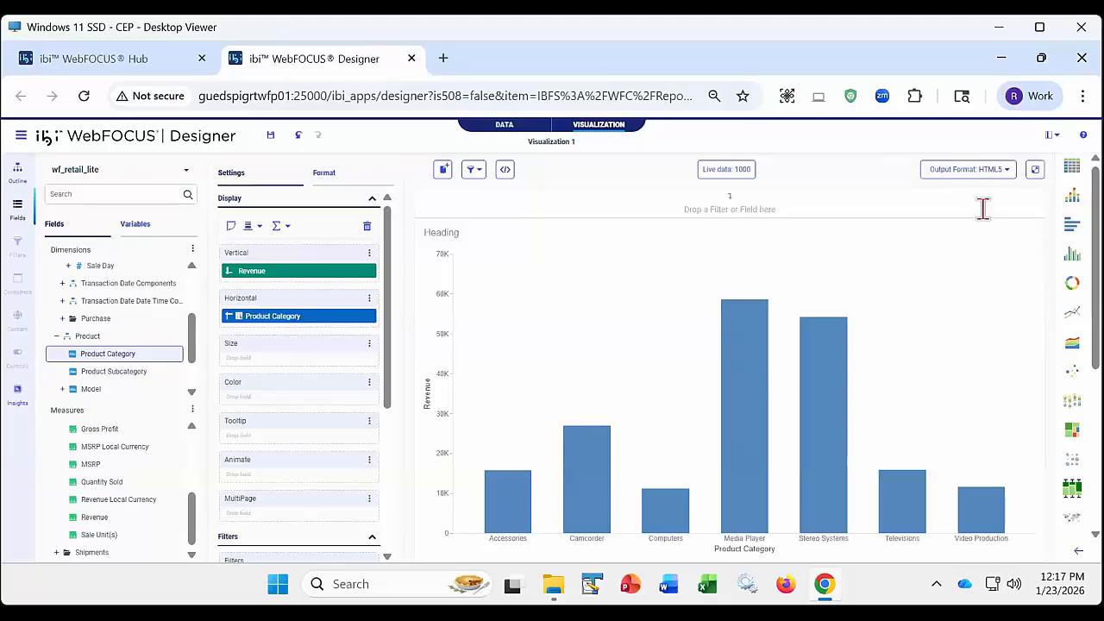
click(476, 170)
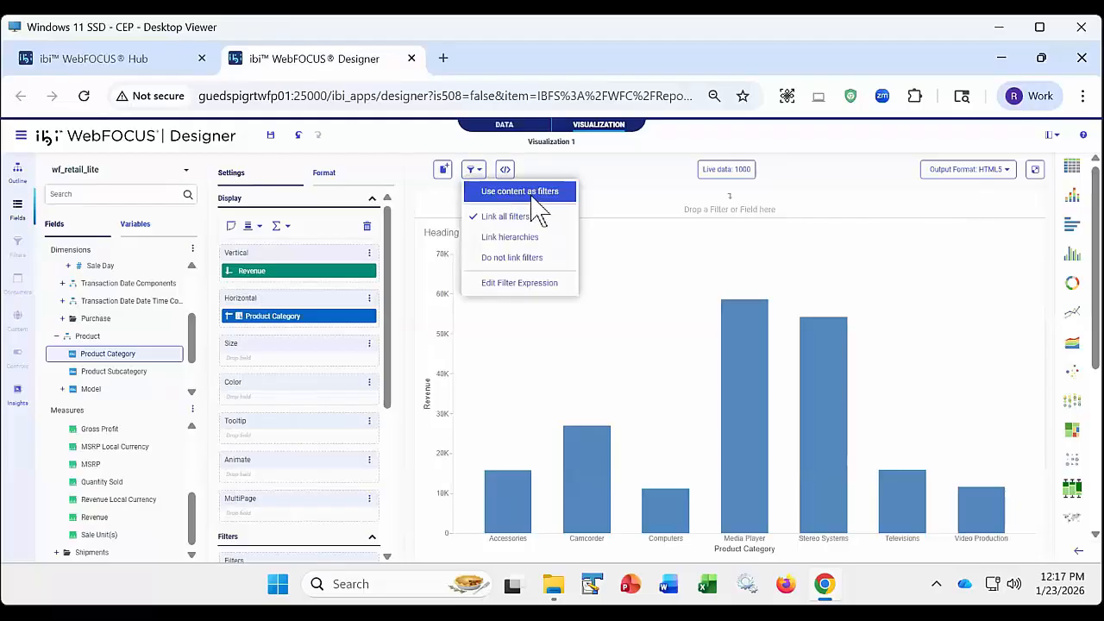
click(705, 269)
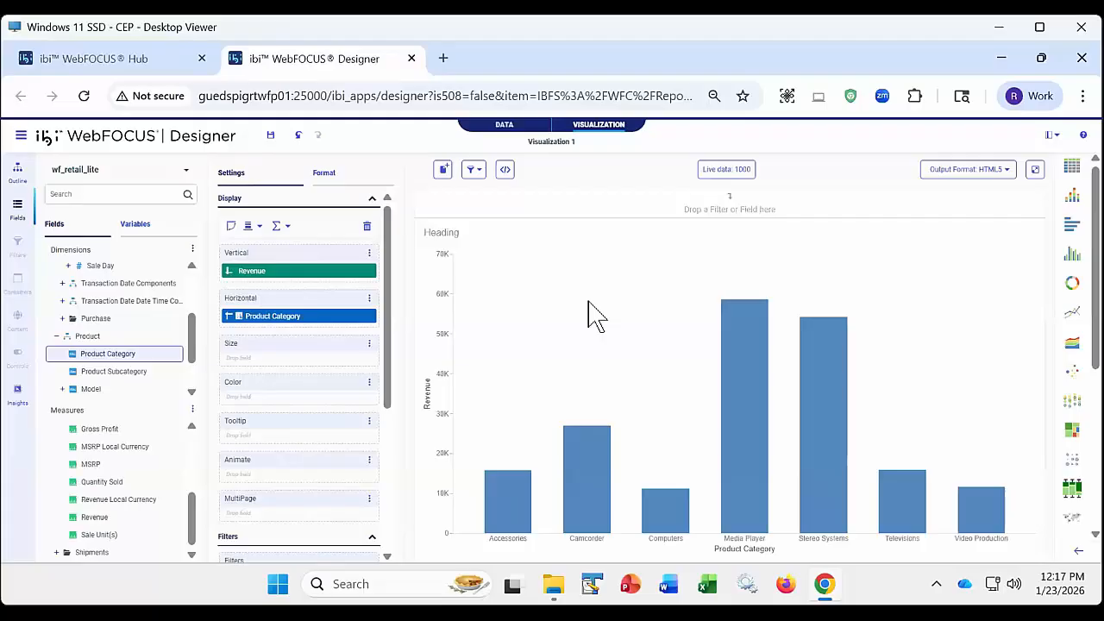
- Add Product Subcategory below Product Category on the chart's horizontal axis, and turn on Use content as filters
click(124, 377)
drag(124, 379, 293, 355)
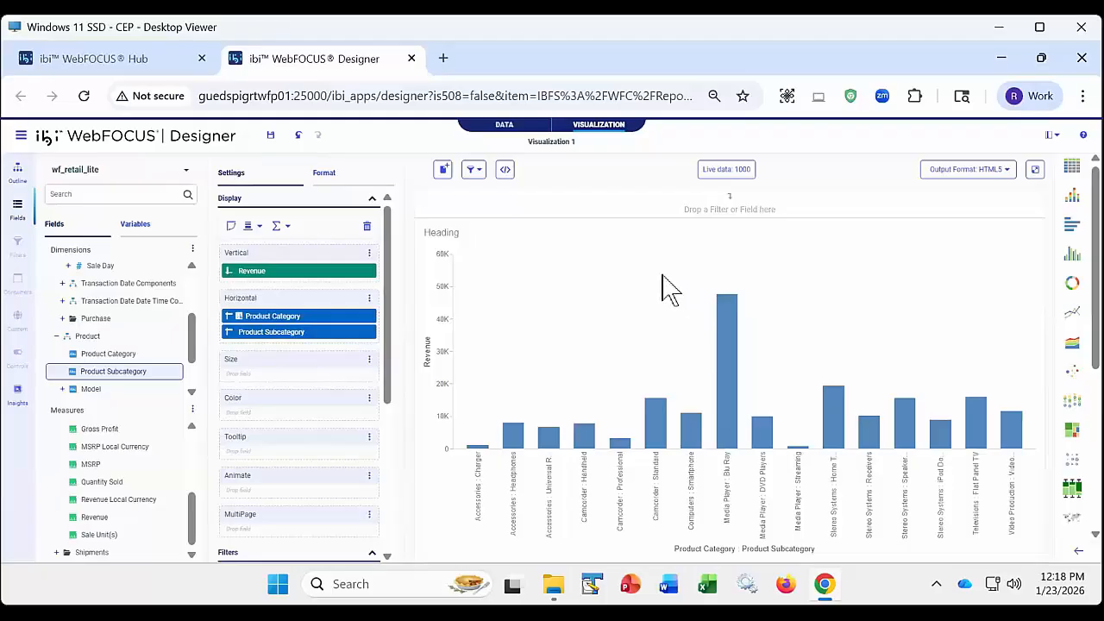
click(479, 175)
click(492, 195)
click(479, 170)
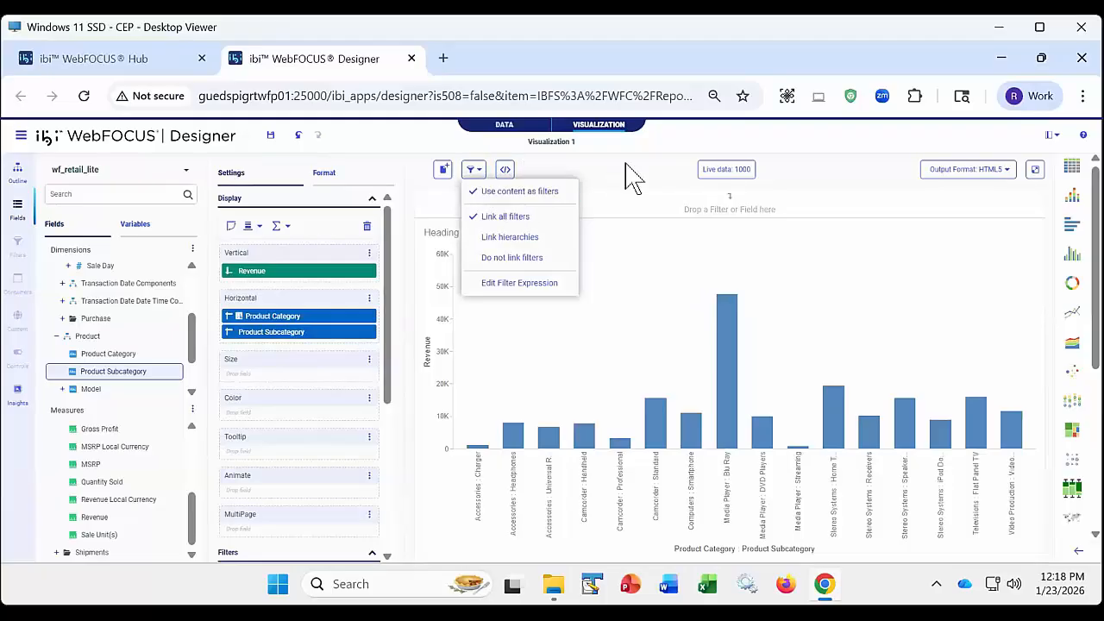
- Filter the chart to the bars from Computers : Smartphone through Stereo Systems : Speaker Kits, check its HTML5 output, and examine the filter's conditions
drag(675, 288, 924, 429)
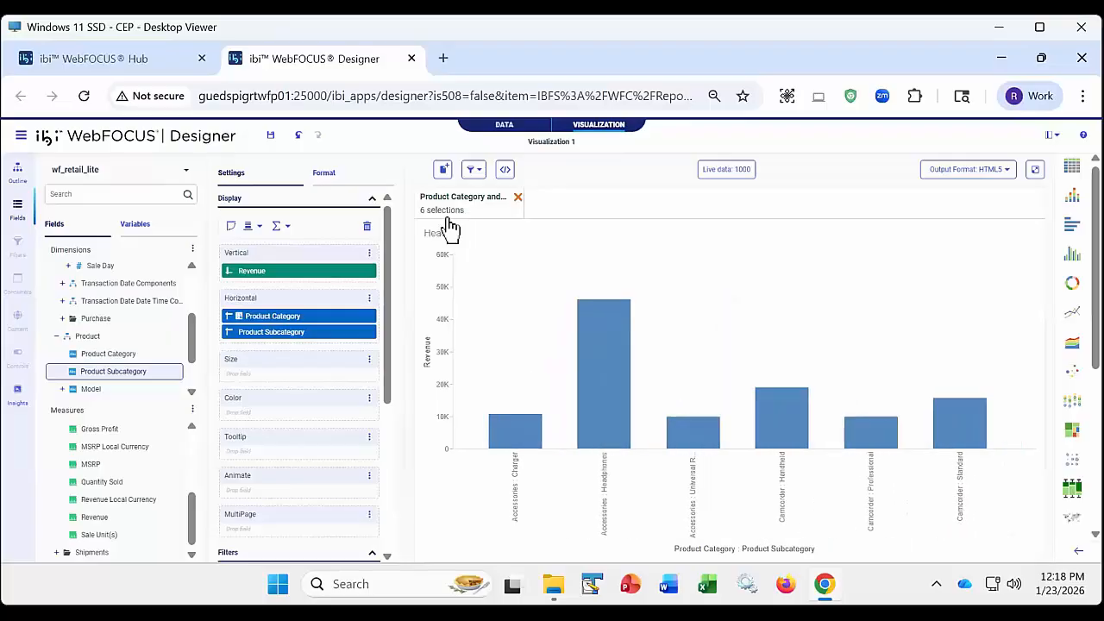
mouse_move(447, 217)
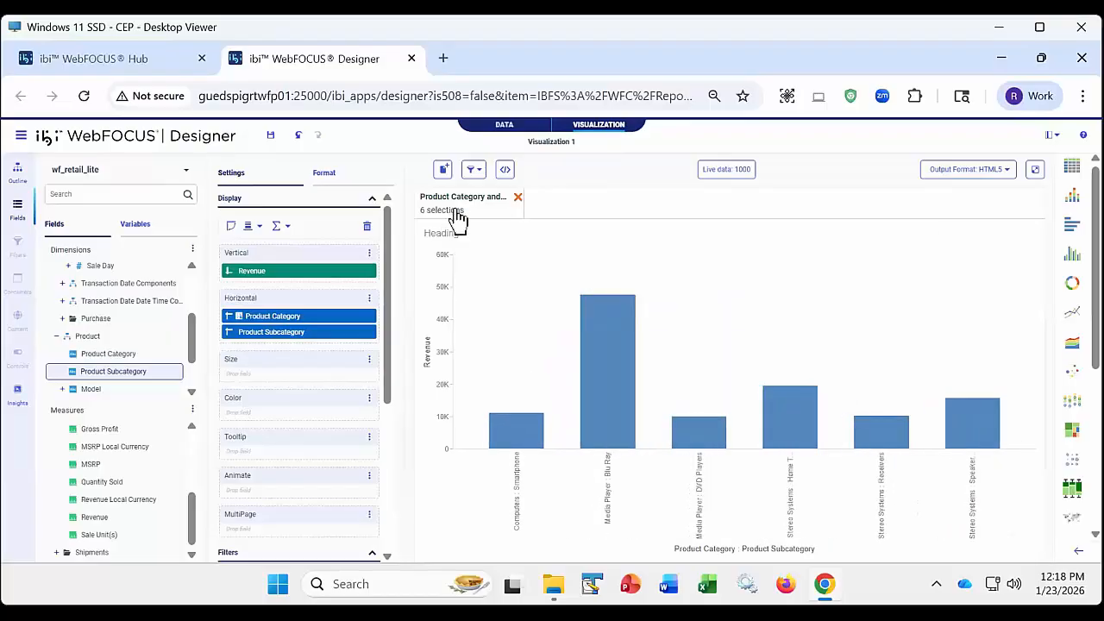
click(1037, 172)
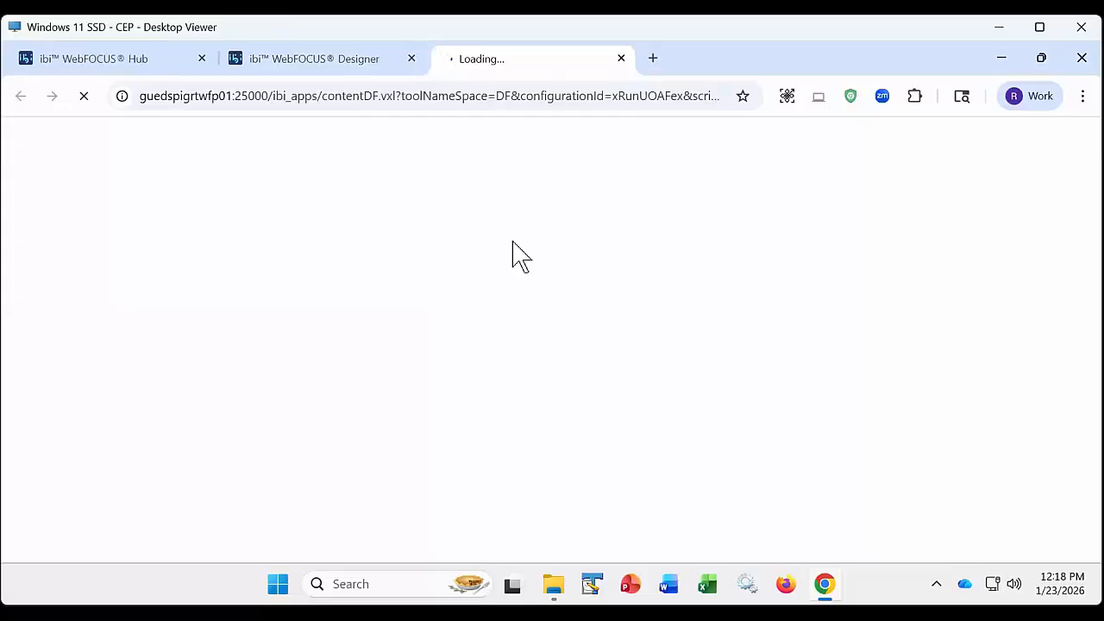
click(620, 58)
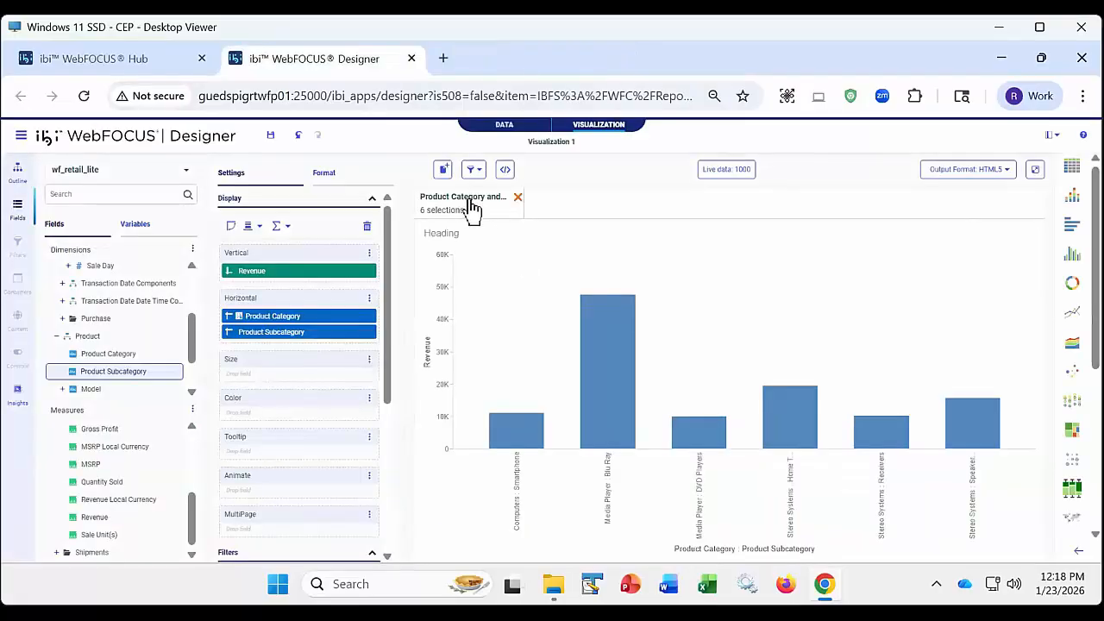
mouse_move(470, 216)
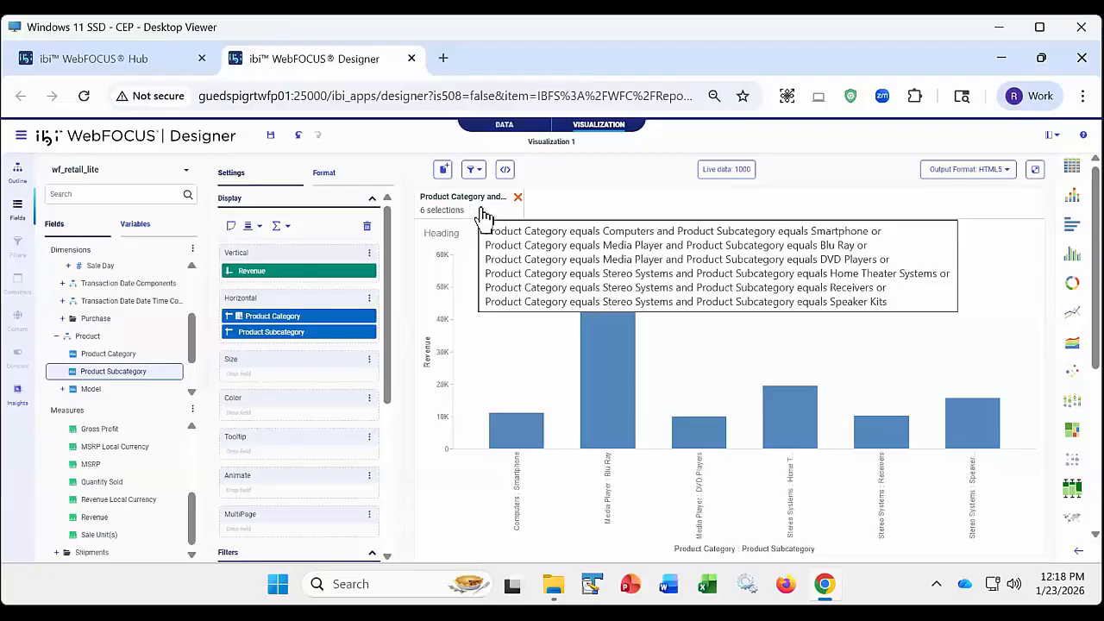
- Clear the chart's category and subcategory filter, and remove Product Subcategory from the horizontal axis
click(517, 198)
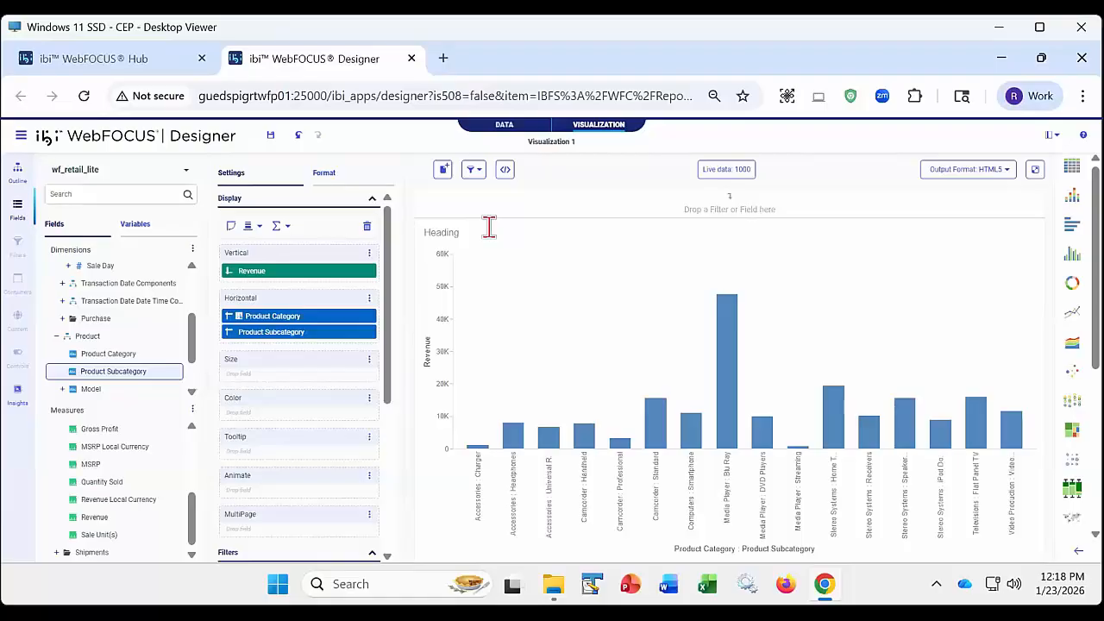
click(369, 332)
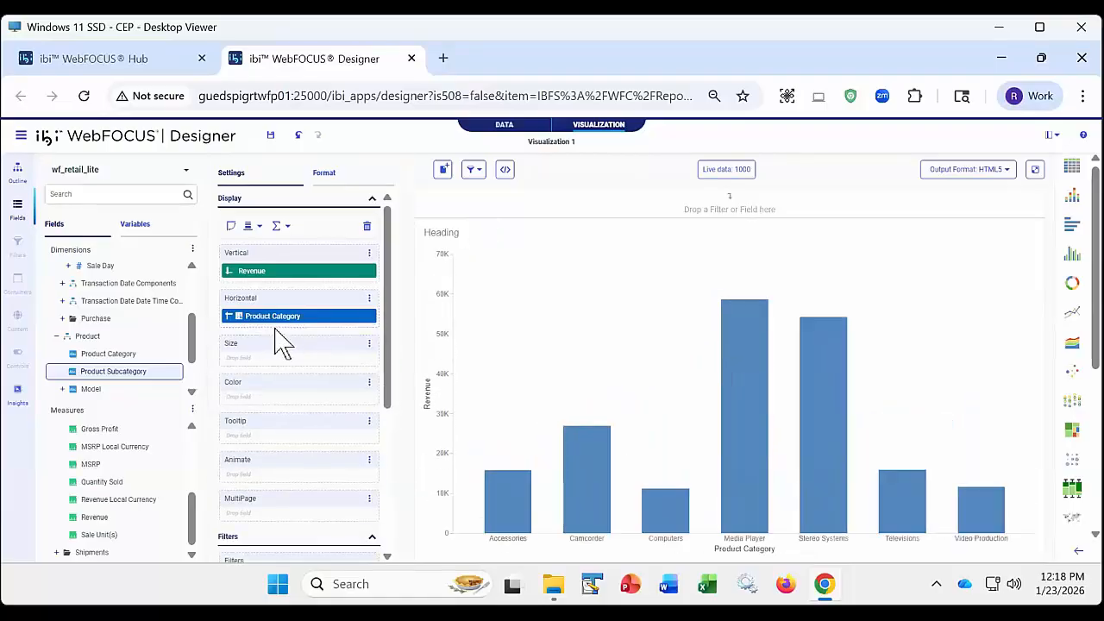
- Convert the visualization to a page, and turn off Use content as filters for its chart
click(442, 172)
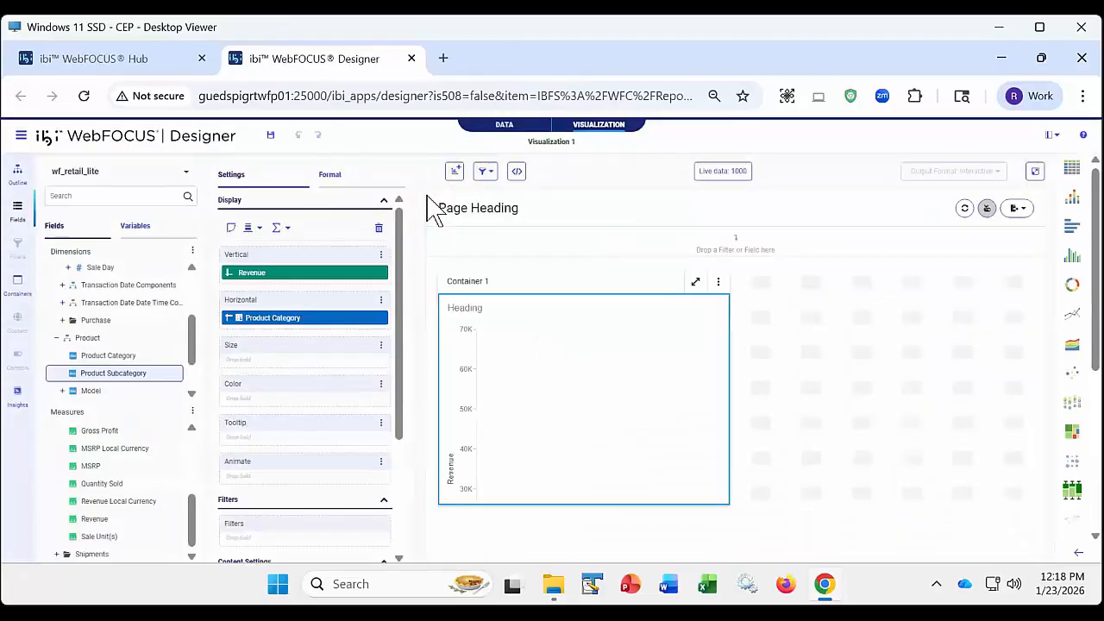
click(490, 171)
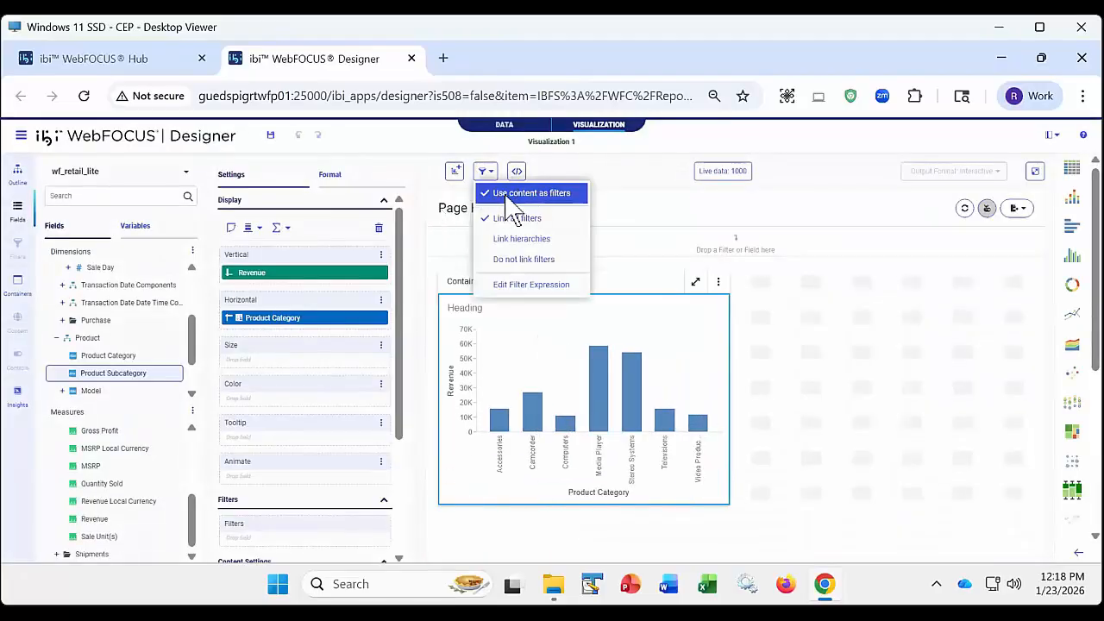
click(498, 194)
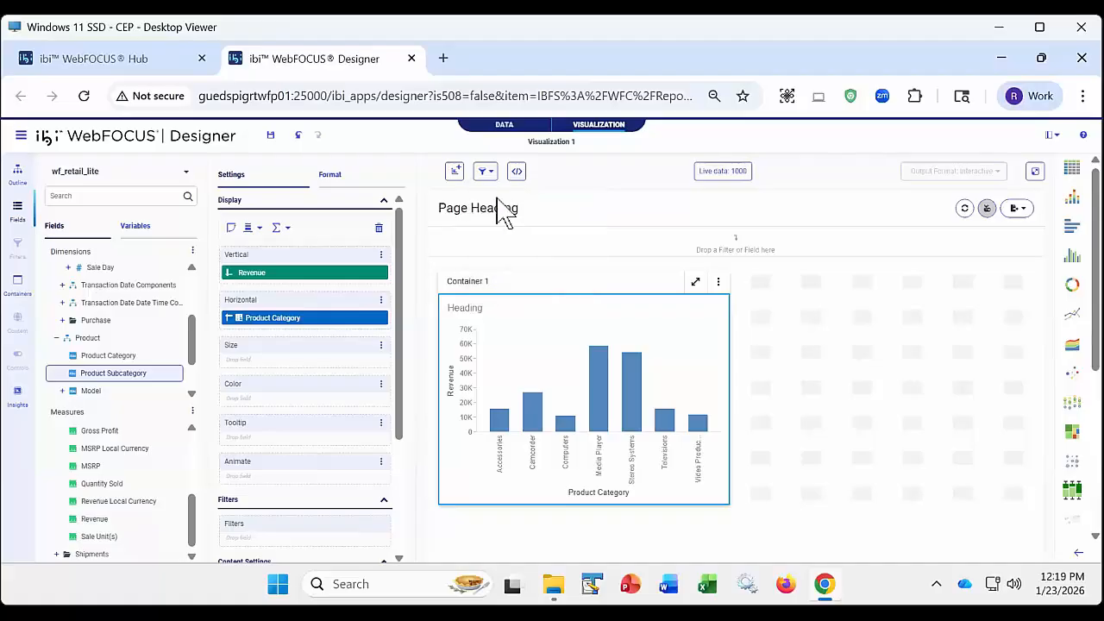
- Review the page's filter options, run the page to examine its unfiltered chart, and close the output
click(488, 172)
click(572, 337)
click(484, 171)
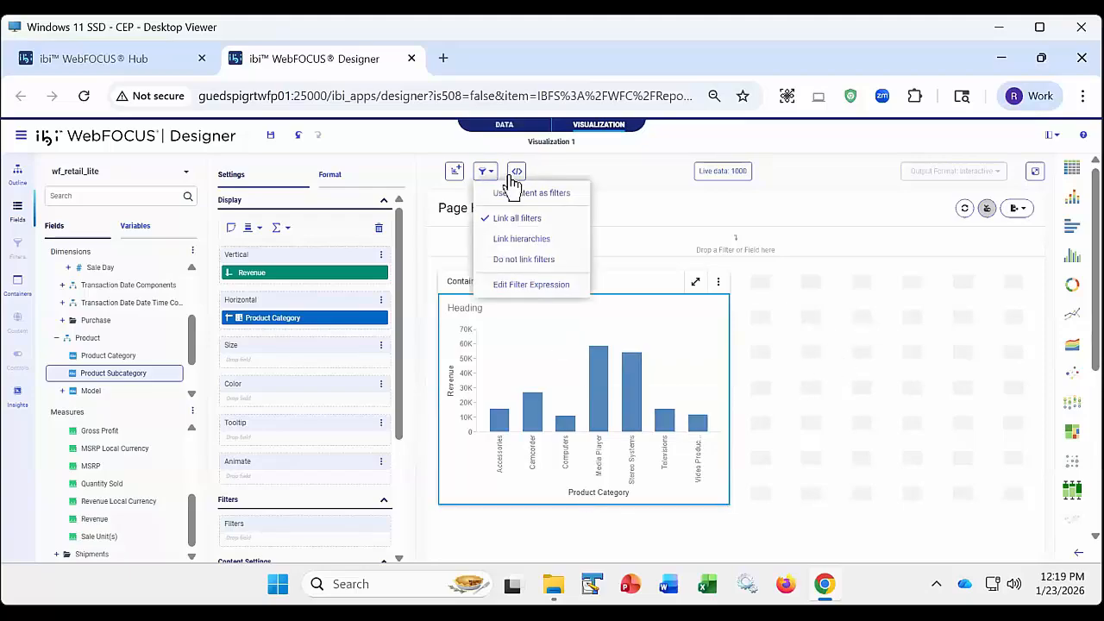
click(1035, 171)
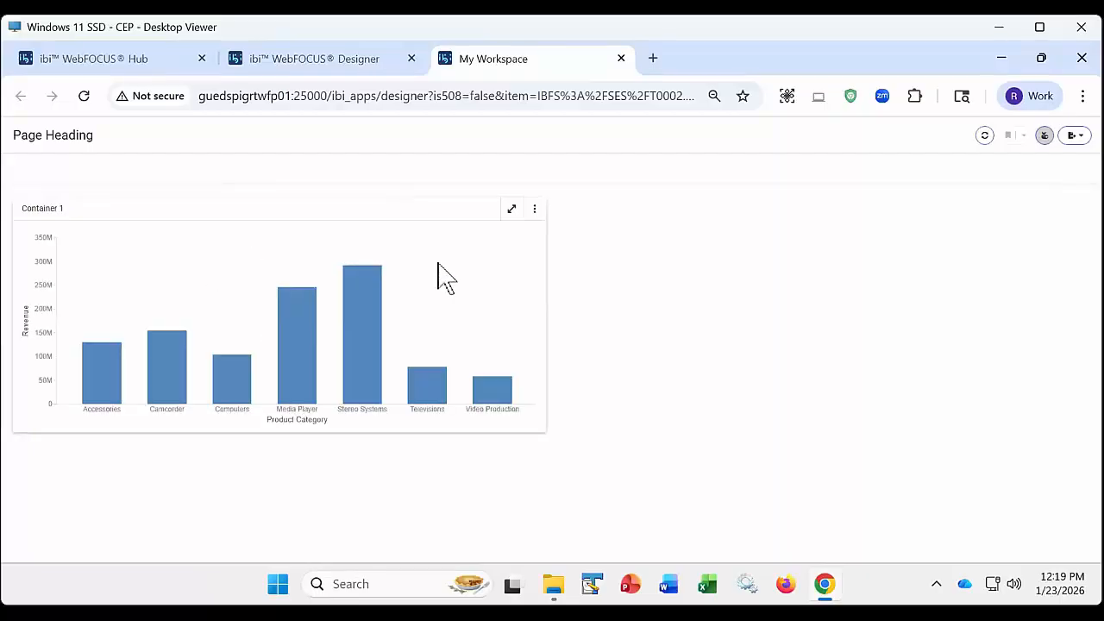
click(620, 58)
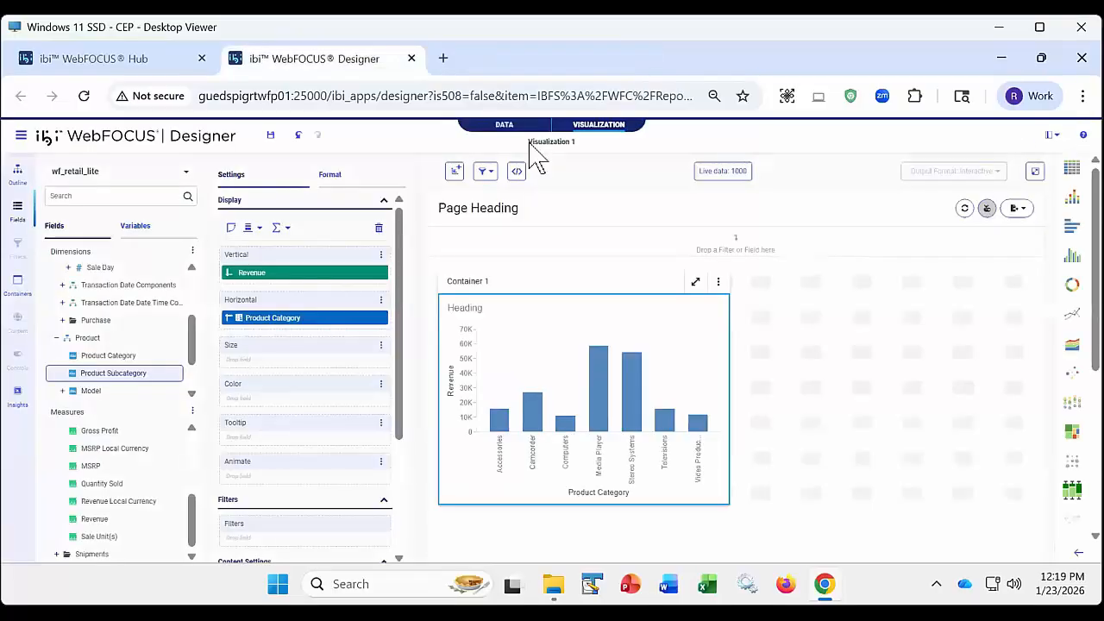
- Turn Use content as filters back on for the chart in Container 1
click(488, 173)
click(517, 207)
click(574, 340)
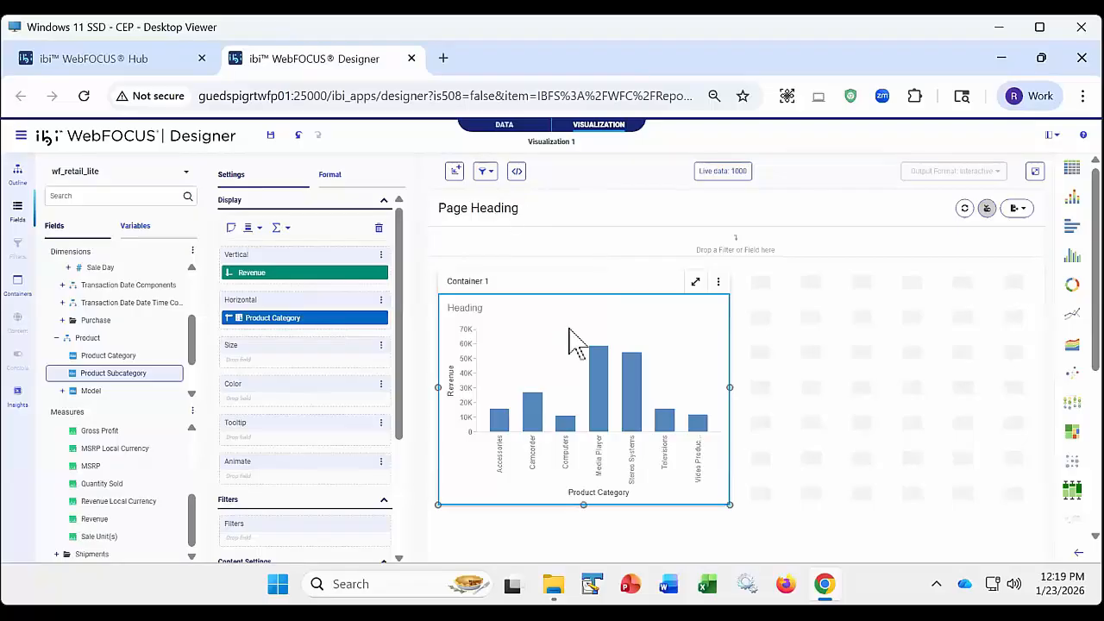
- Filter the Container 1 chart to the Media Player and Stereo Systems bars, and clear that filter again
drag(575, 335, 660, 417)
click(682, 380)
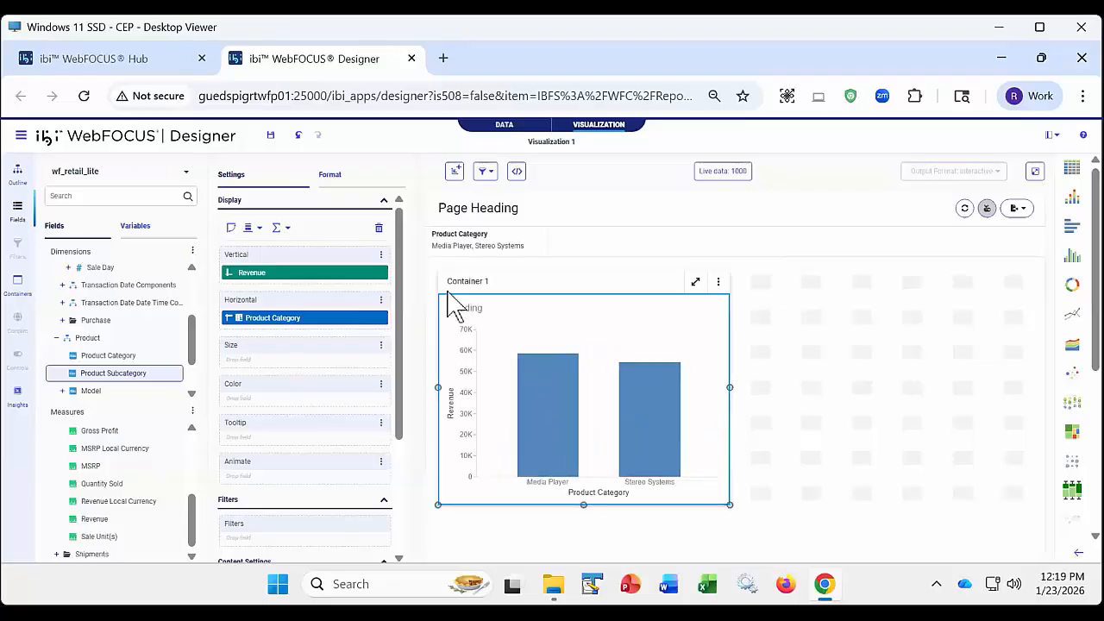
click(542, 235)
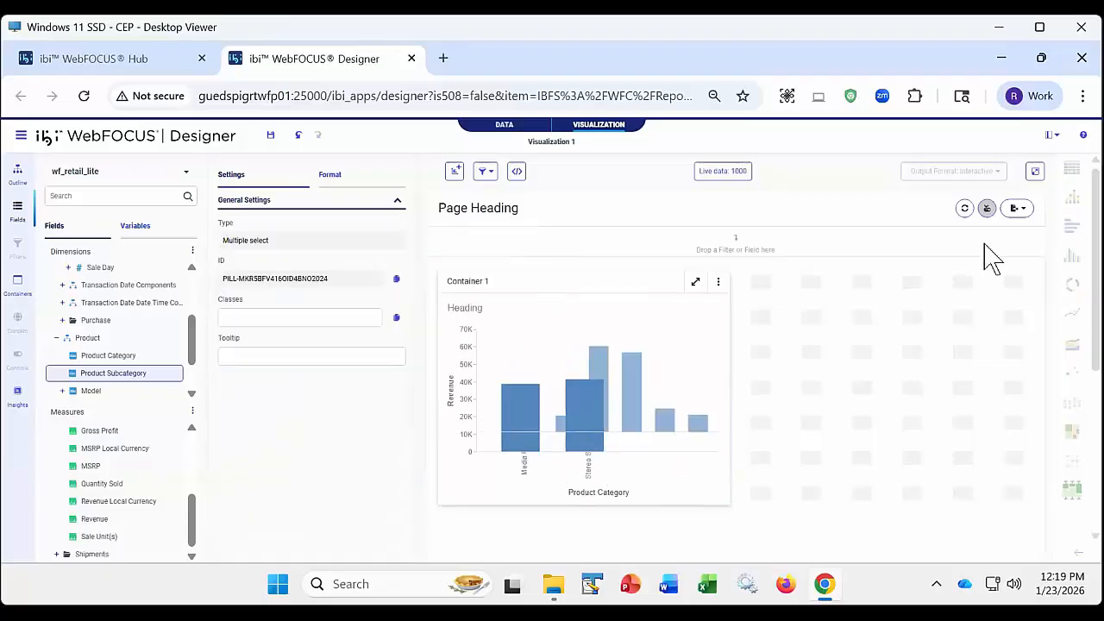
- Run the page, and filter the output chart to the Media Player and Stereo Systems bars
click(1034, 172)
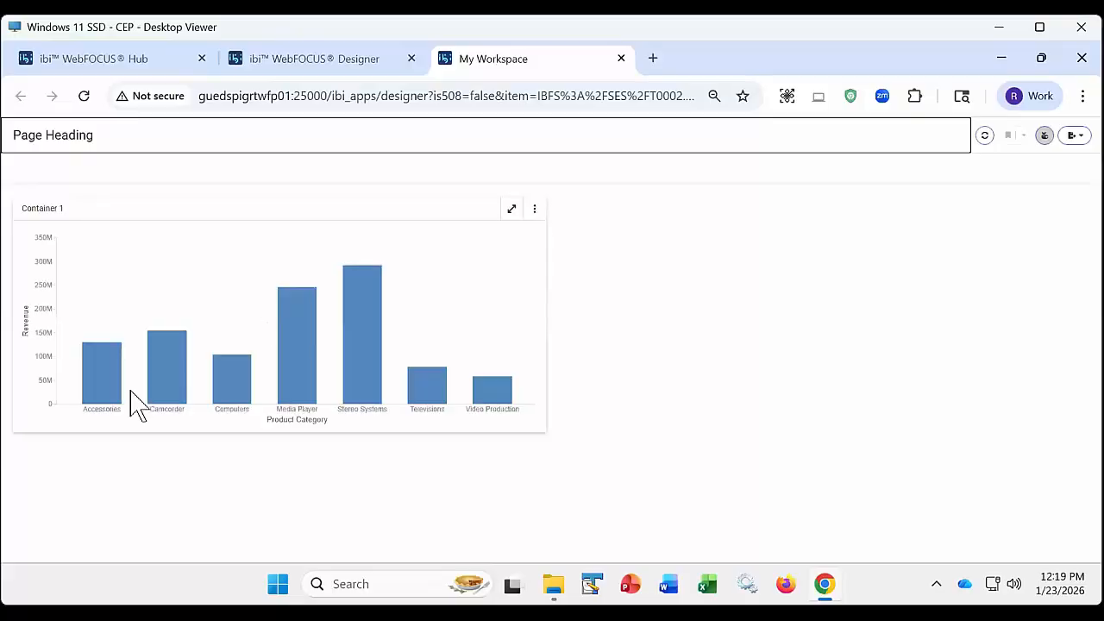
drag(251, 248, 402, 328)
click(420, 332)
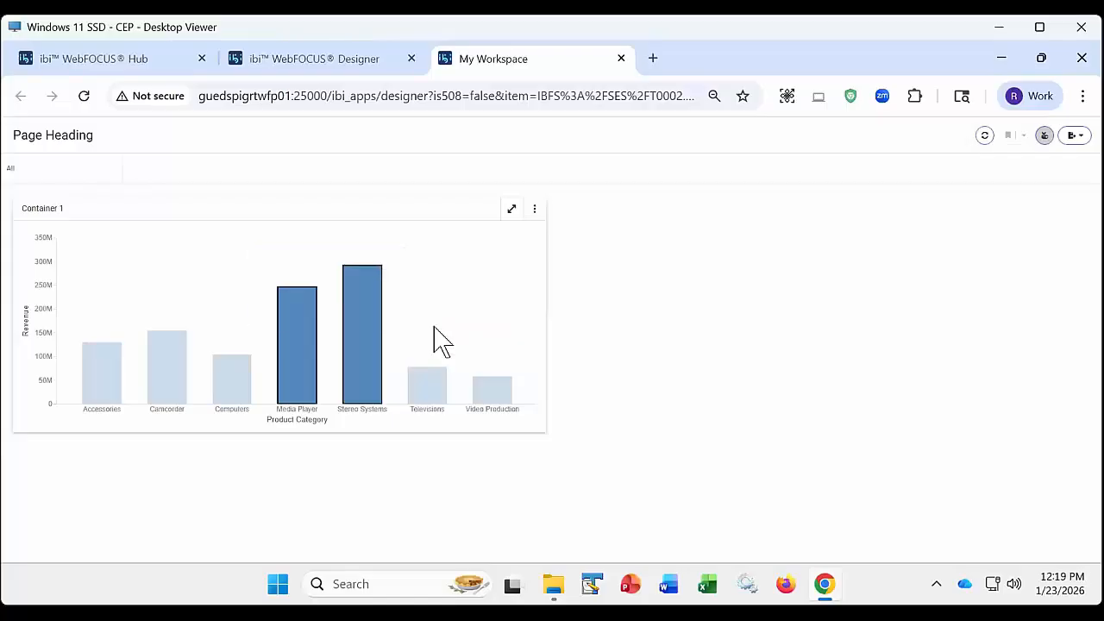
- Add Computers and Accessories to the output's Product Category filter, and close the output after examining the refreshed chart
click(48, 183)
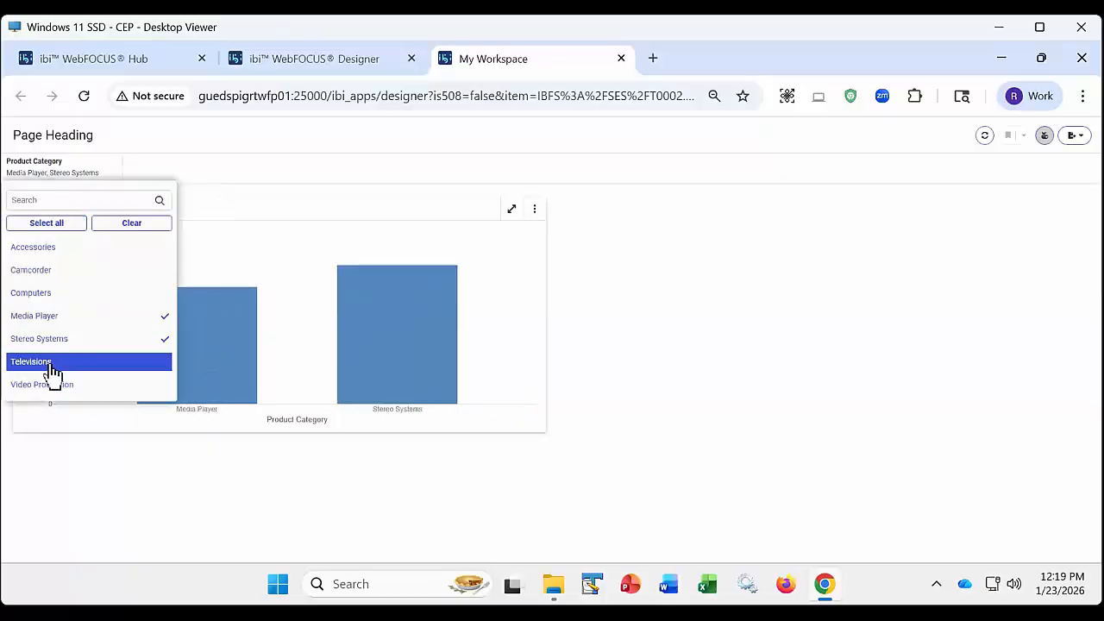
click(50, 292)
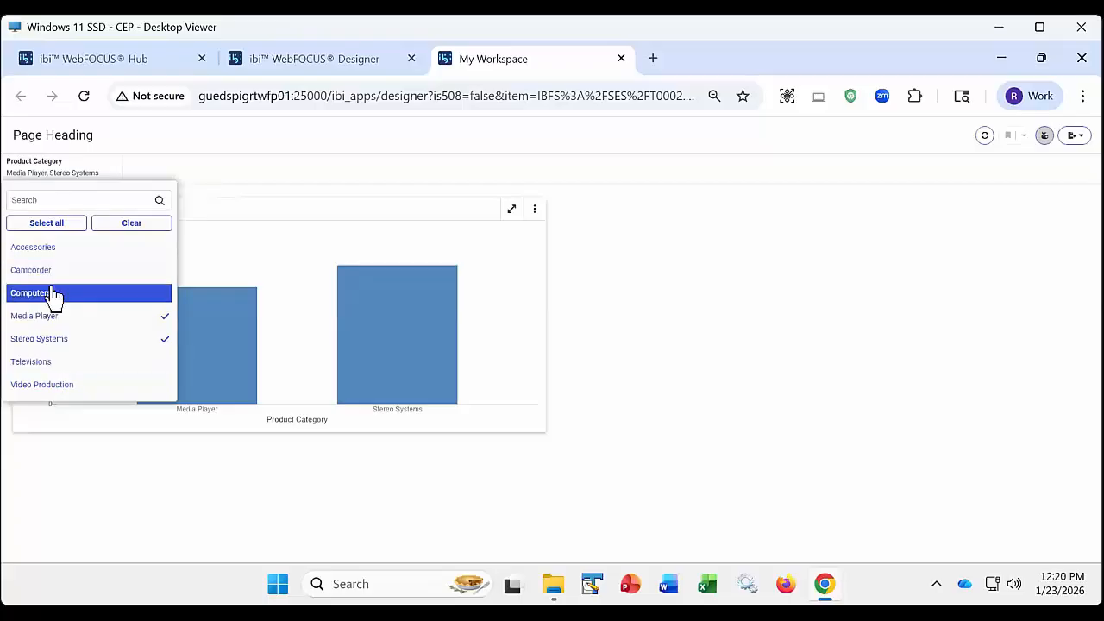
click(52, 248)
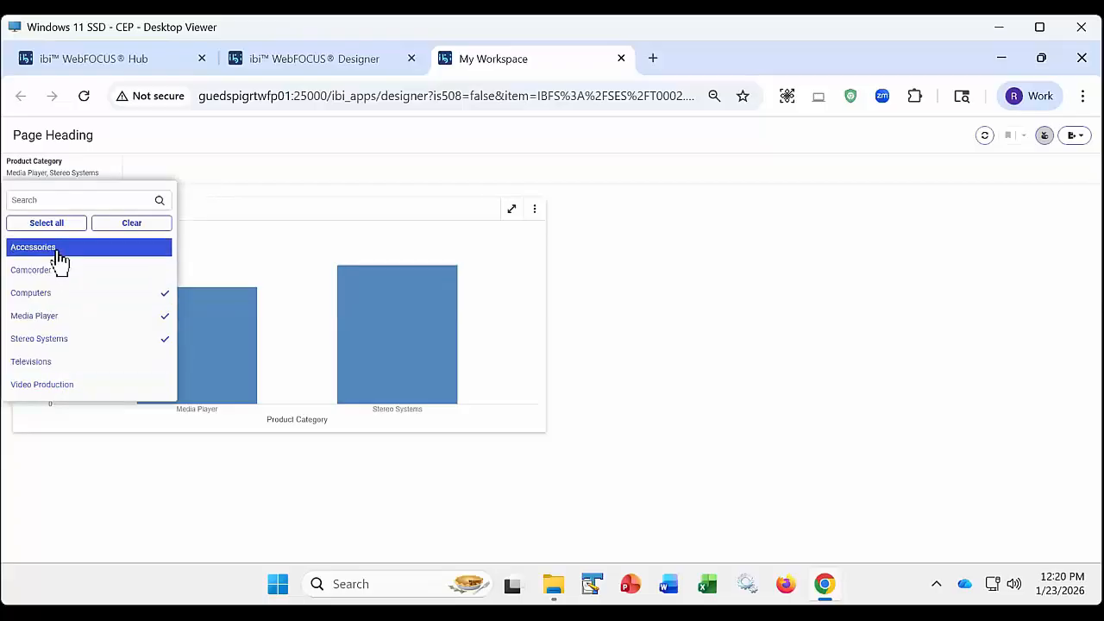
click(179, 138)
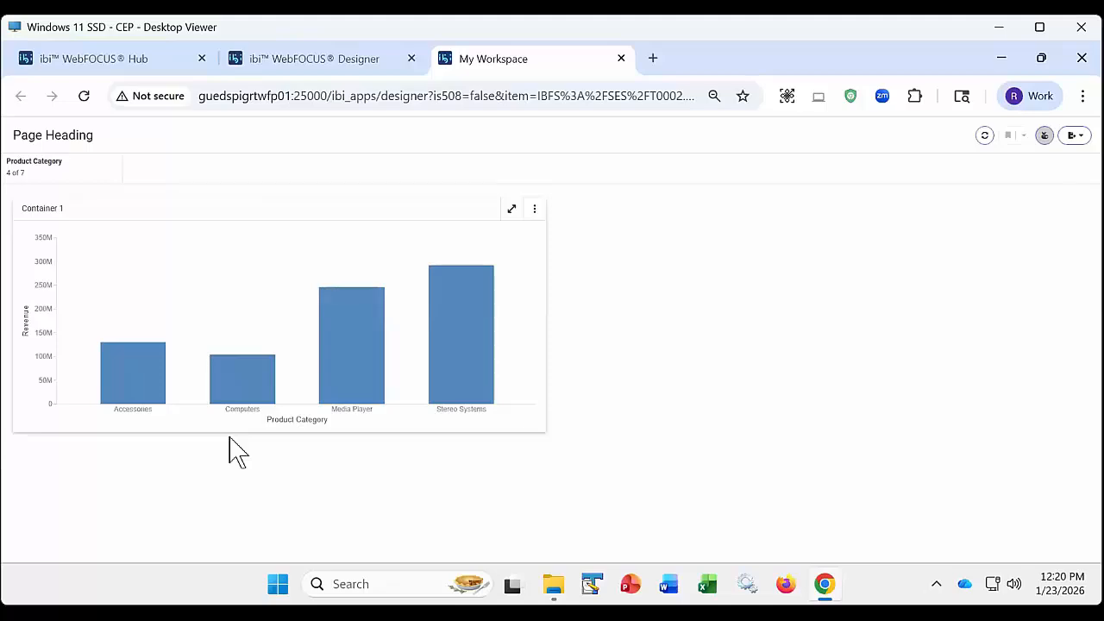
click(621, 58)
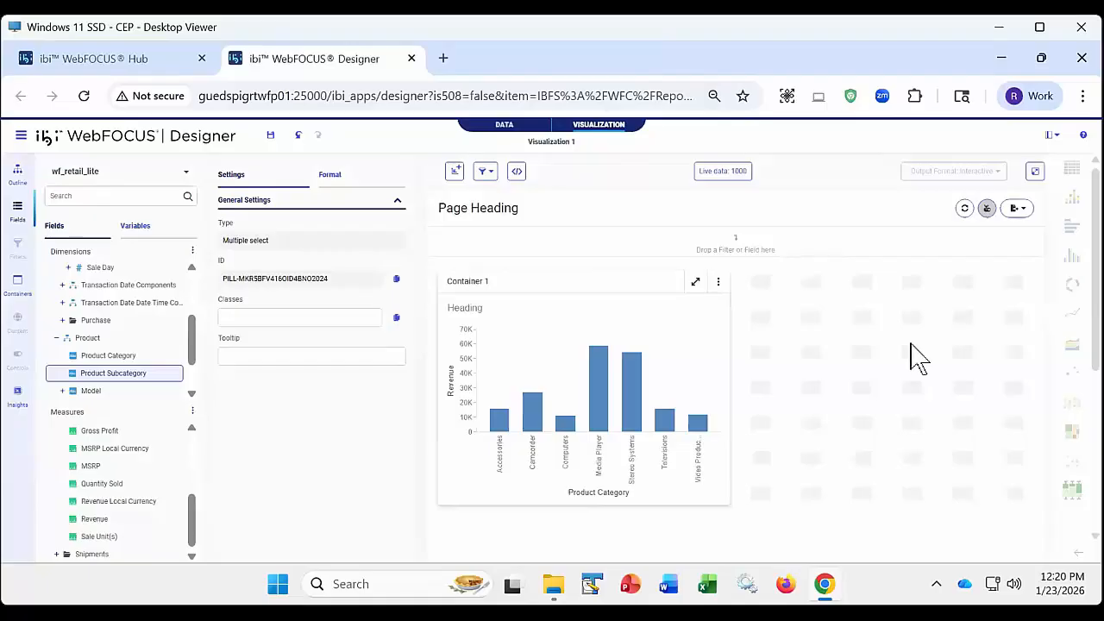
- Add a second container to the page with a bar chart of Quantity Sold by Product Subcategory
click(455, 172)
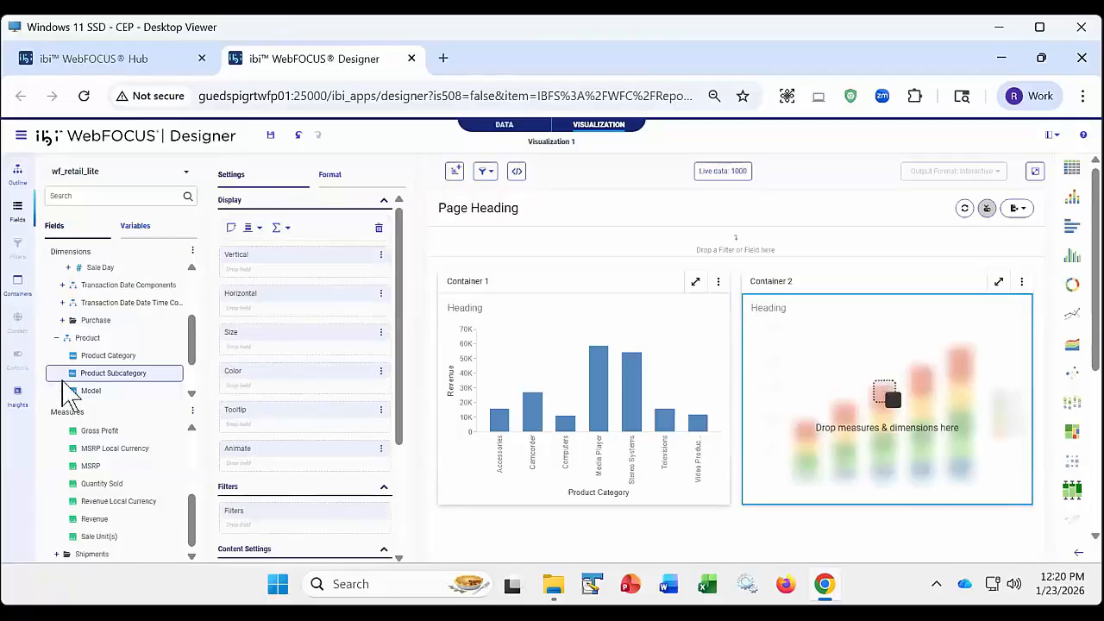
double_click(113, 379)
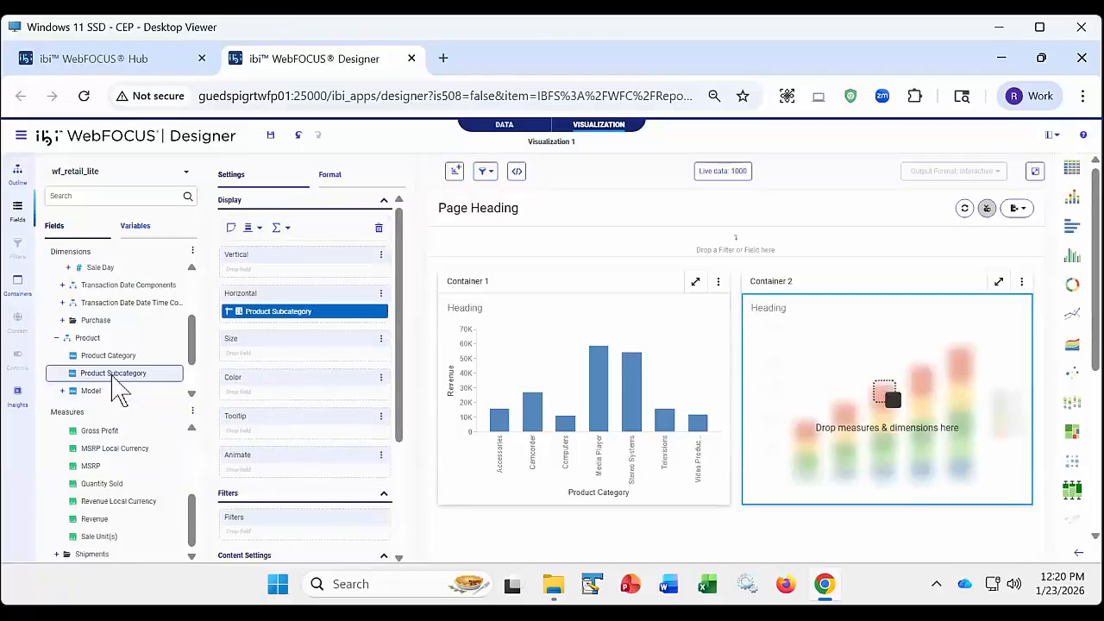
double_click(101, 485)
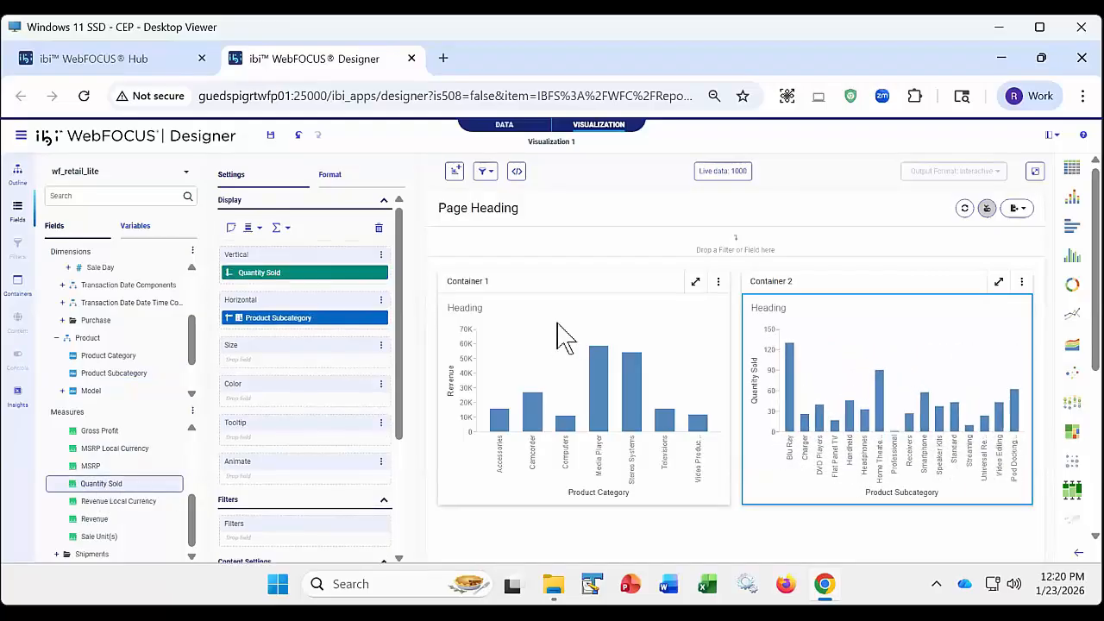
- Check the filter options, filter both charts by selecting Media Player and Stereo Systems in Container 1, and clear the filter
click(485, 172)
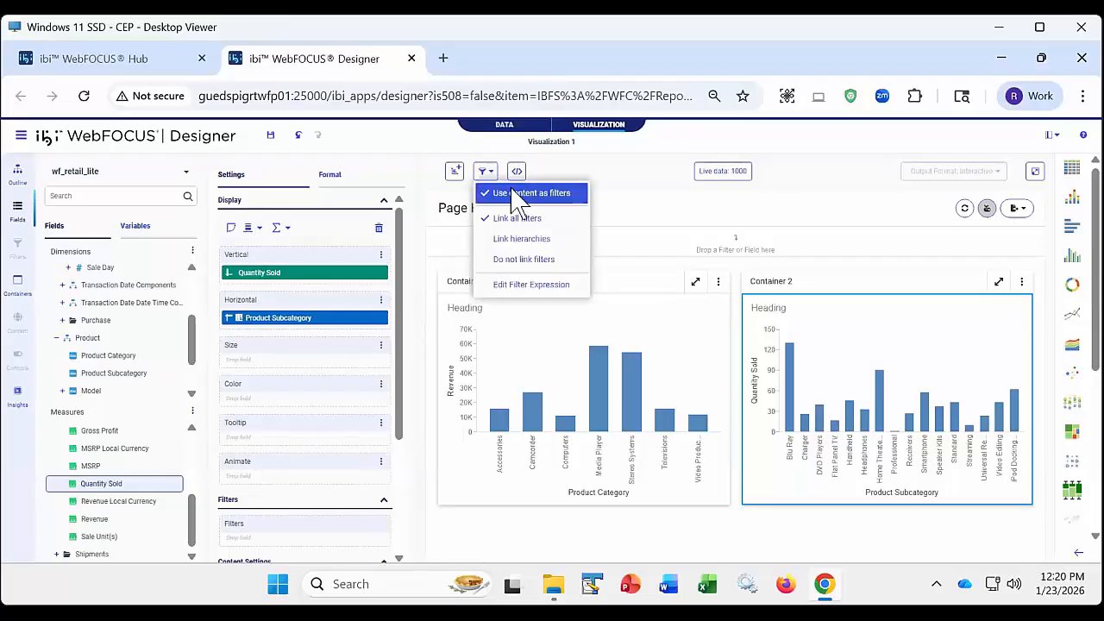
drag(566, 333, 660, 422)
click(685, 396)
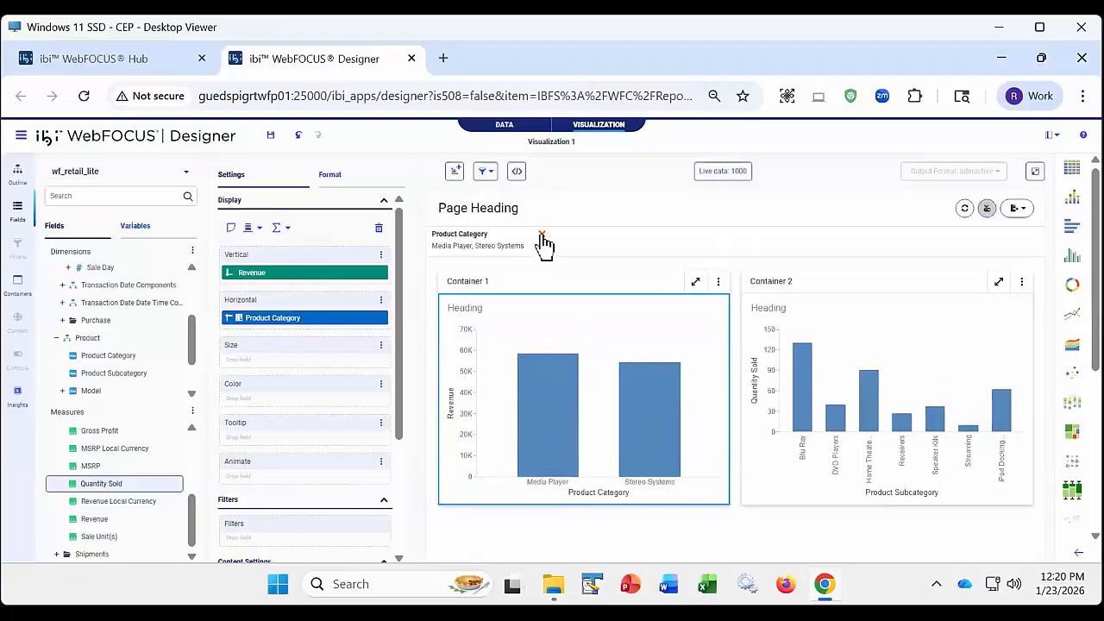
click(541, 236)
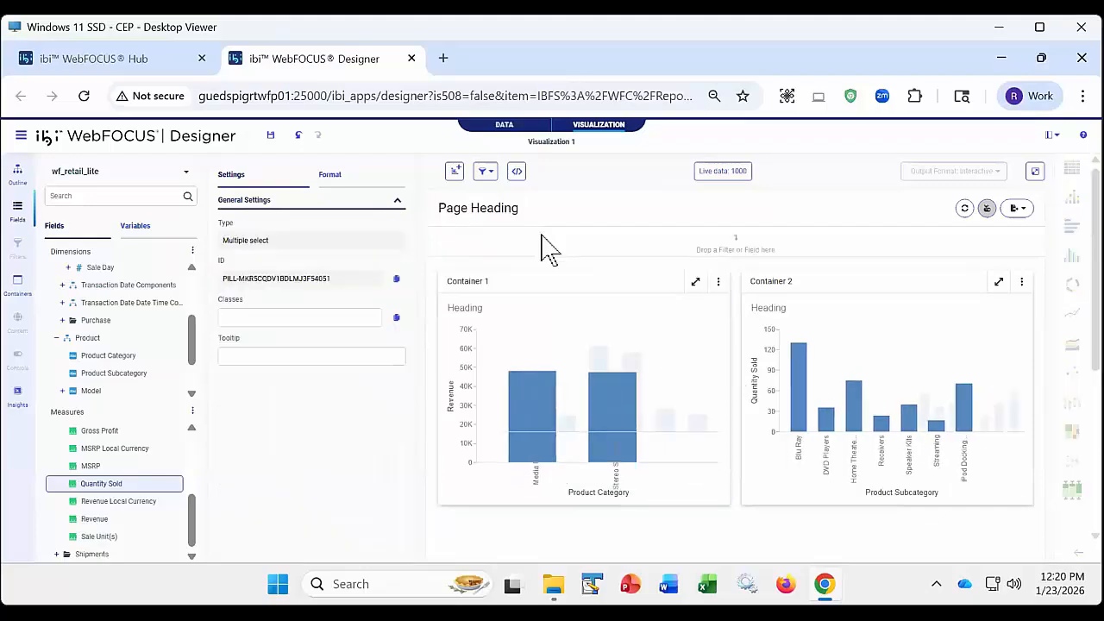
- Run the two-container page, and filter its output by selecting the Media Player and Stereo Systems bars in Container 1
click(1034, 172)
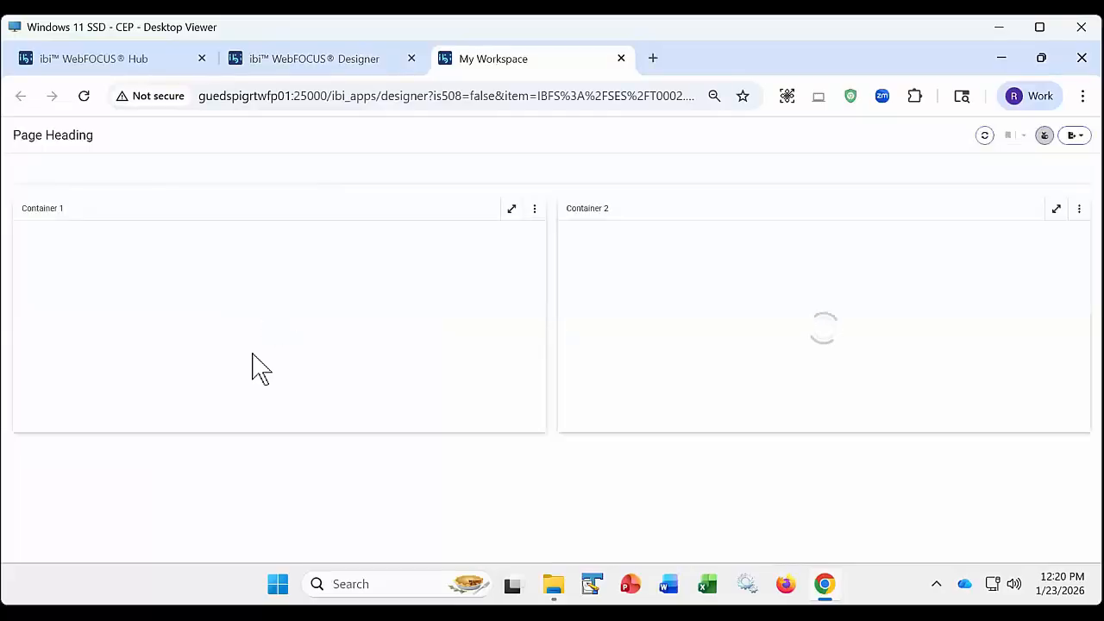
drag(262, 250, 410, 318)
click(420, 327)
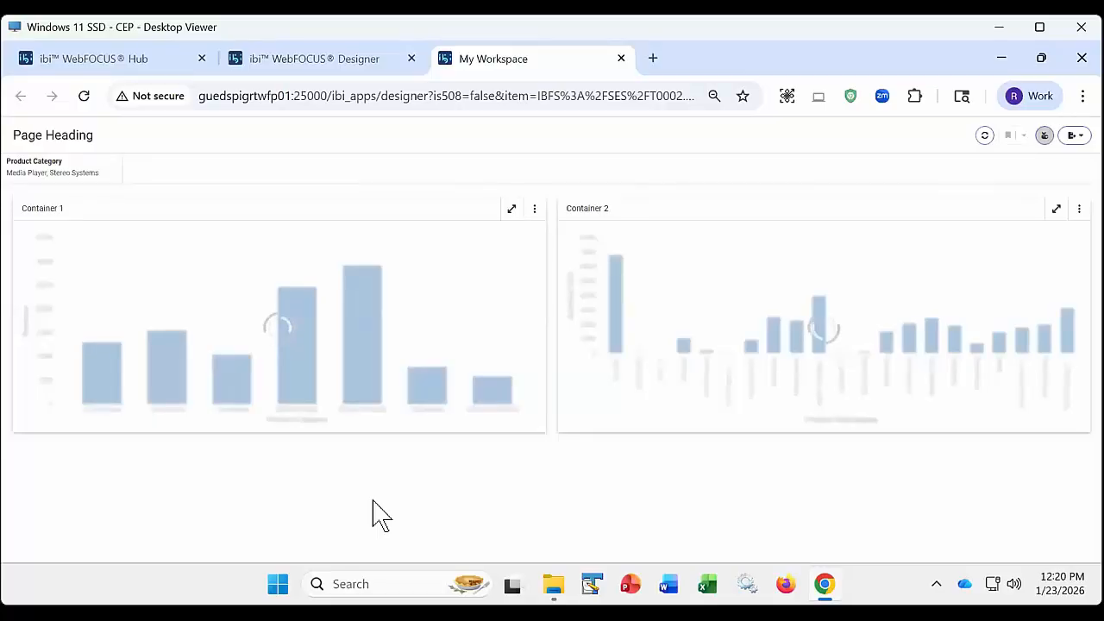
- Add Computers and Accessories to the Product Category filter in the two-container page output
click(41, 175)
click(36, 295)
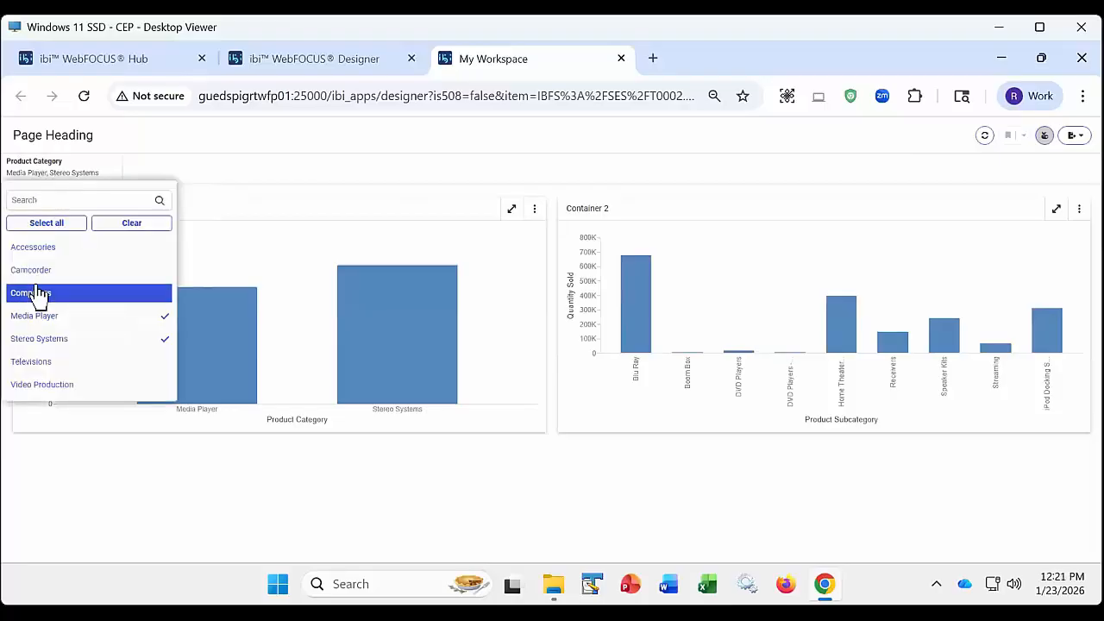
click(47, 248)
click(216, 157)
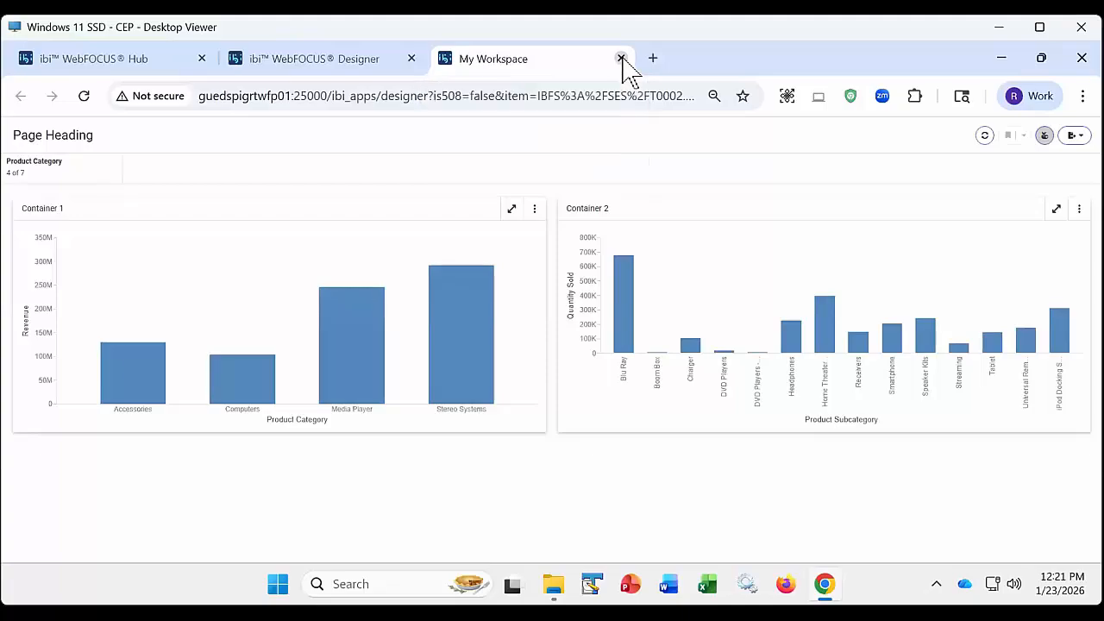
- Close the page output, and close the two-container visualization without saving its changes
click(621, 59)
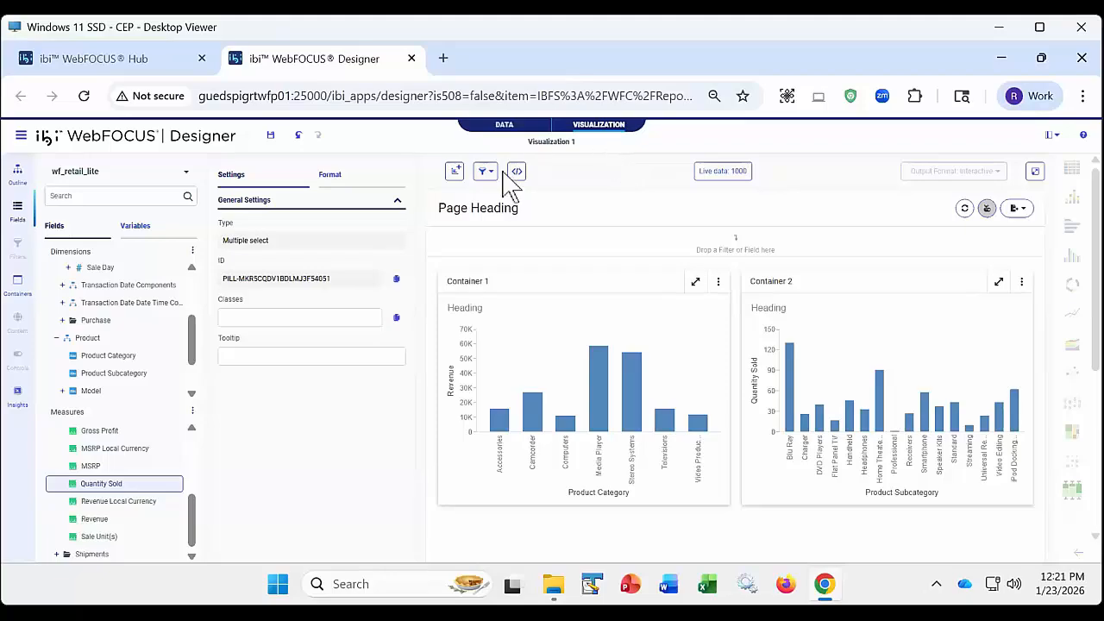
click(411, 58)
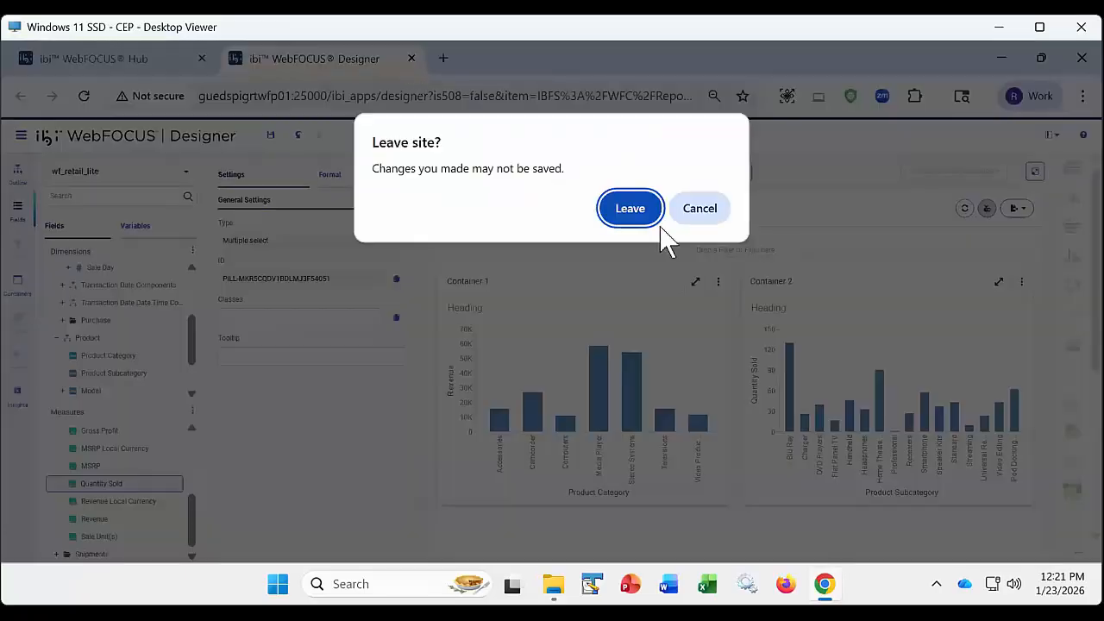
click(648, 209)
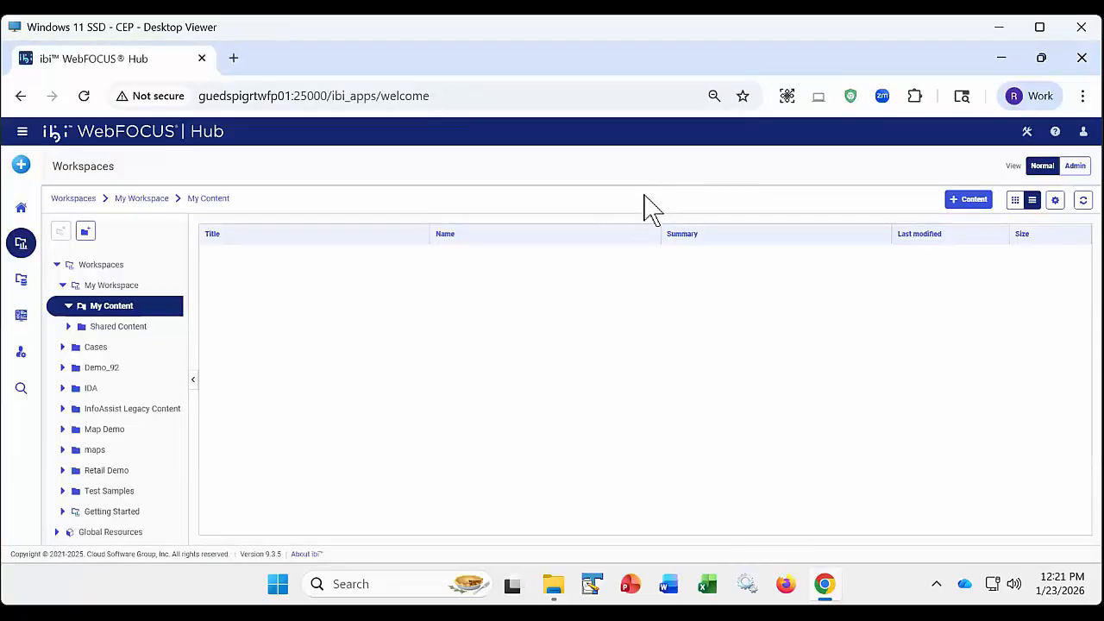
- Create a new visualization from the wf_retail_lite.mas data source in the retail_demo folder
click(21, 164)
click(97, 216)
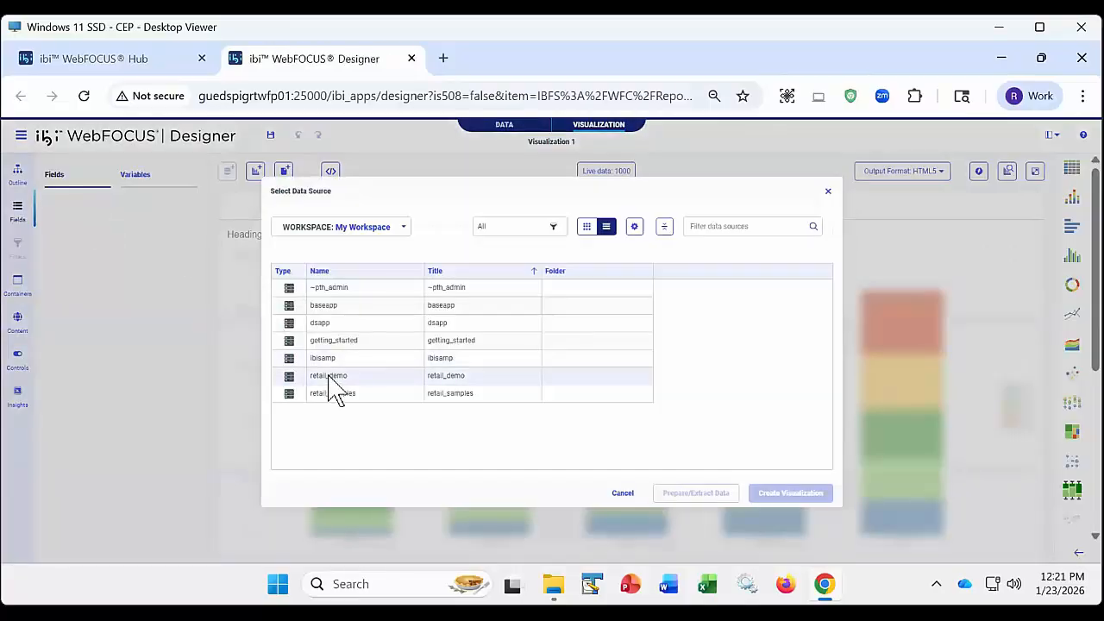
double_click(331, 378)
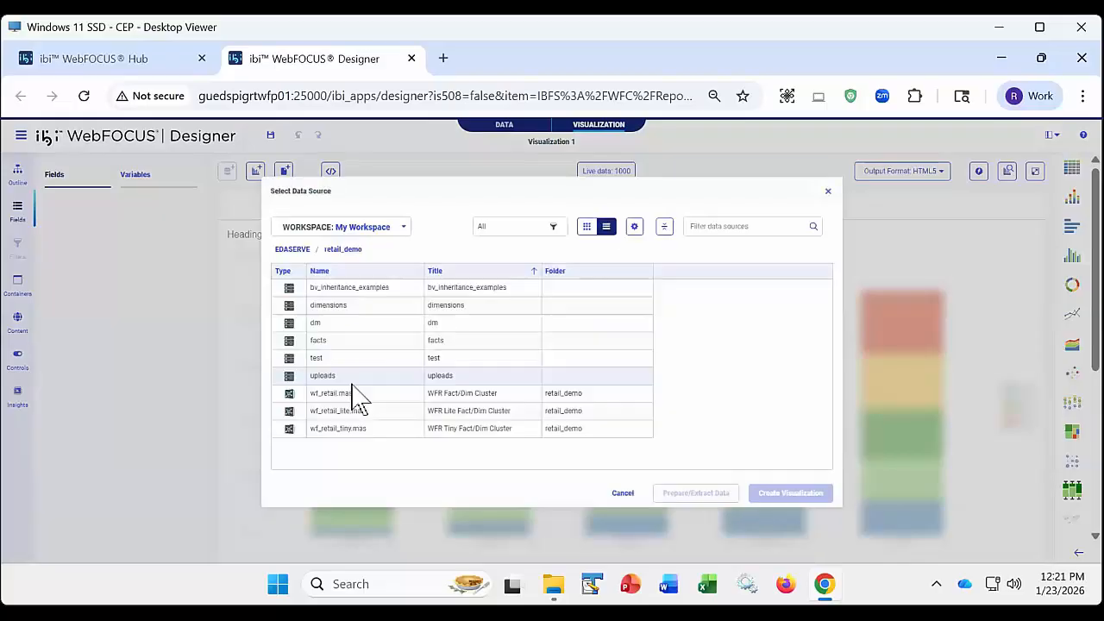
click(352, 410)
click(778, 497)
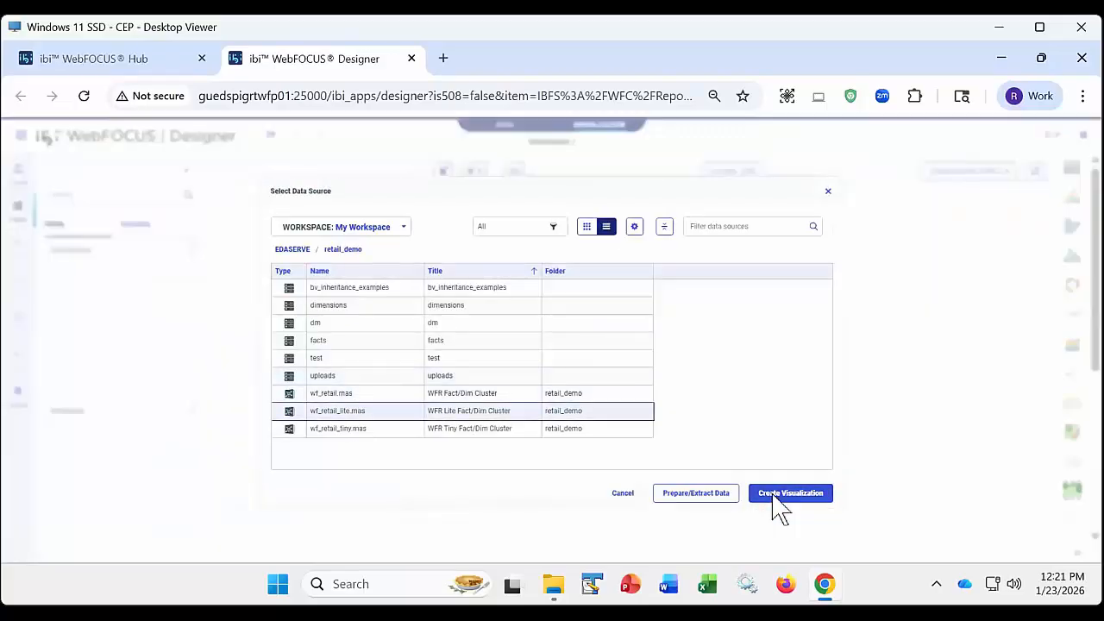
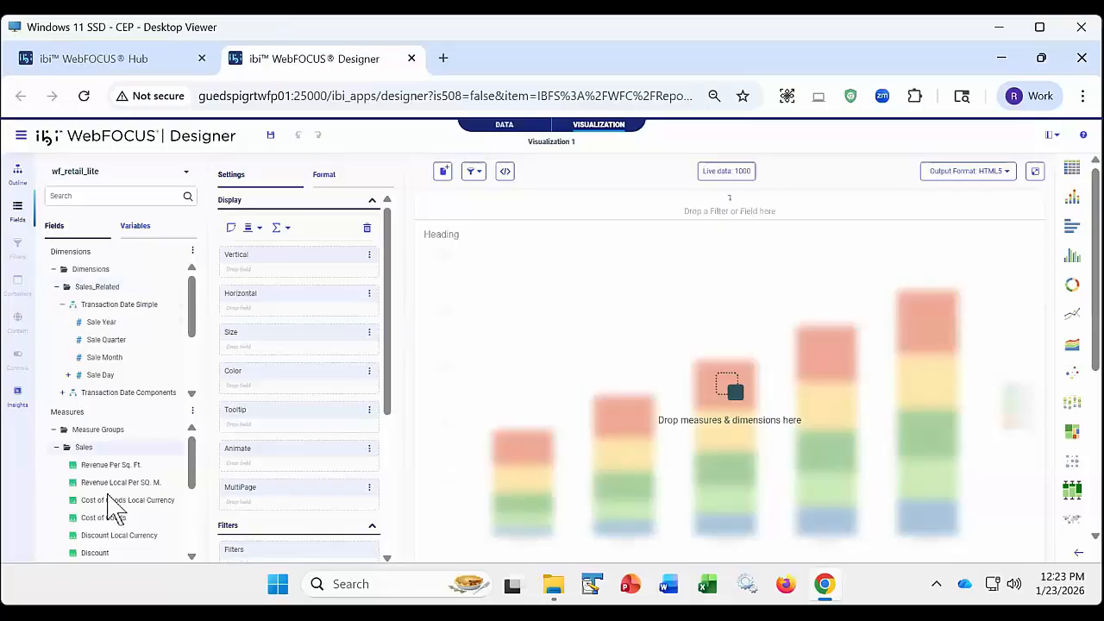
- Add the Revenue, MSRP and Gross Profit measures to the chart's vertical axis, and expand the Product dimension
scroll(129, 457, down, 1)
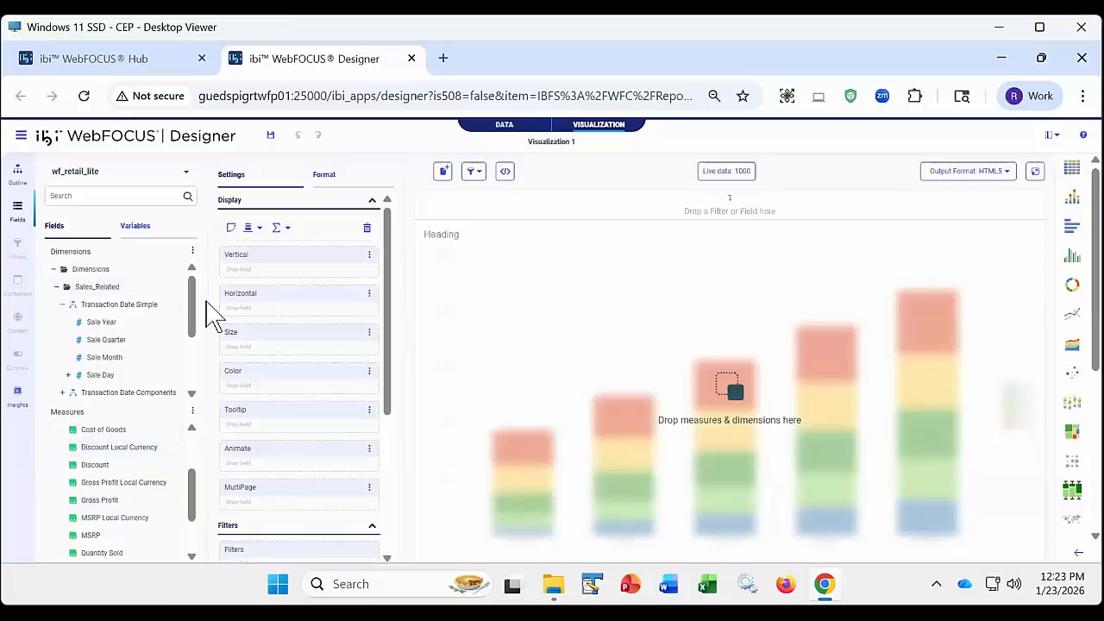
drag(195, 307, 187, 363)
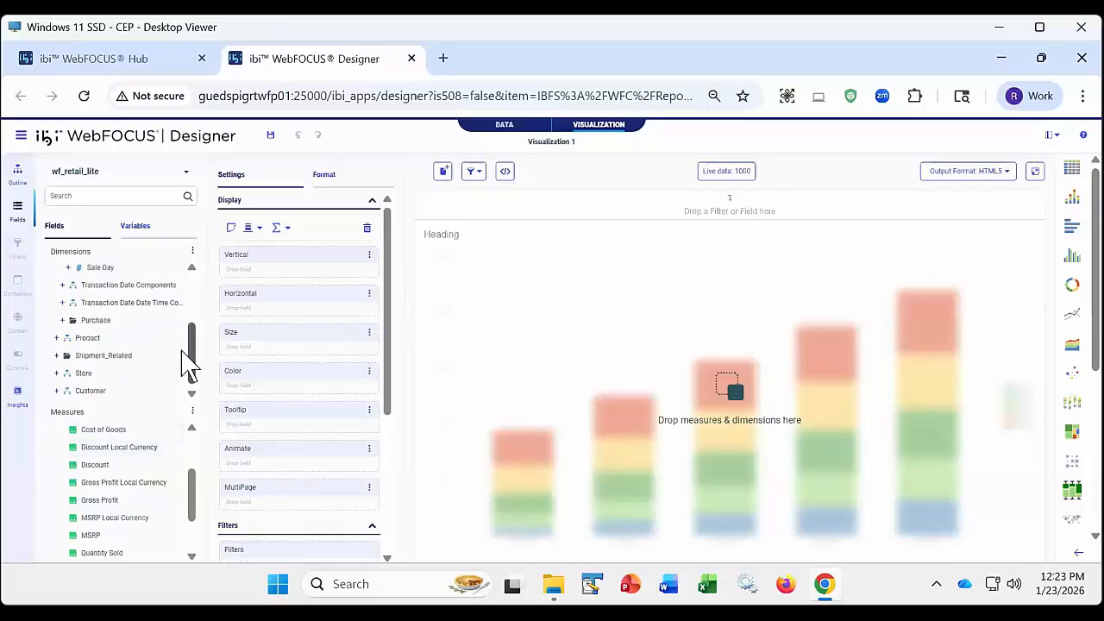
click(56, 337)
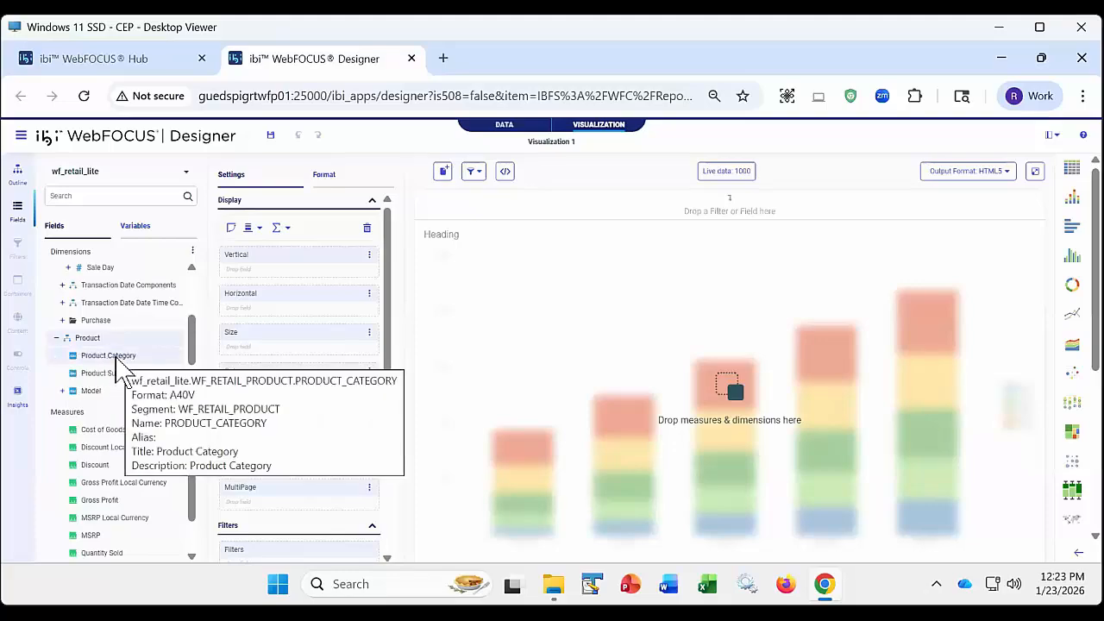
scroll(108, 491, down, 2)
double_click(100, 520)
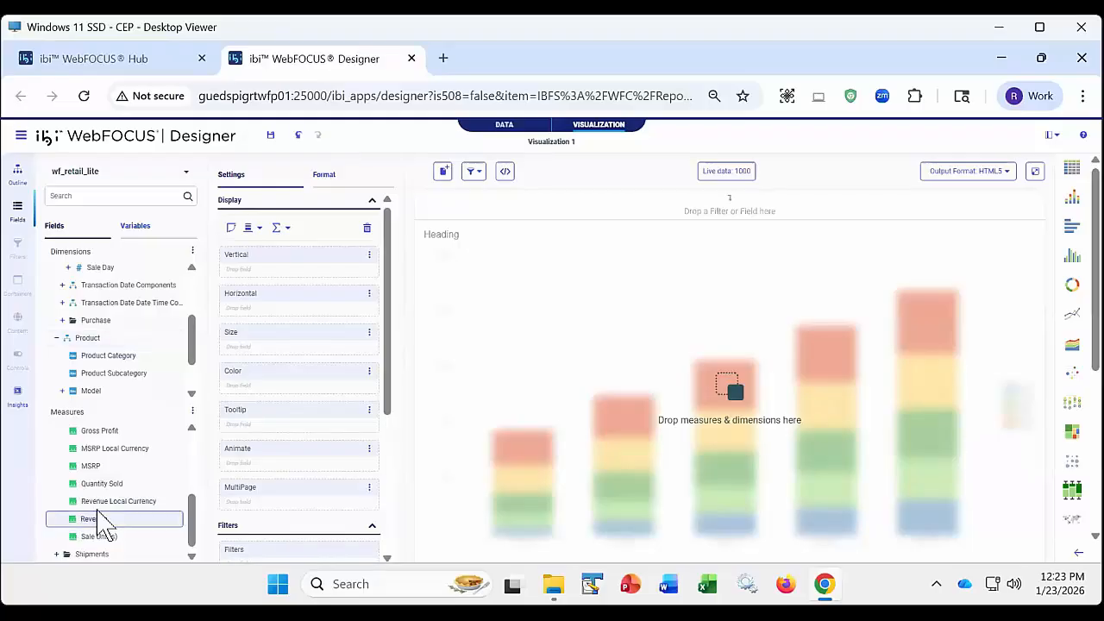
double_click(102, 470)
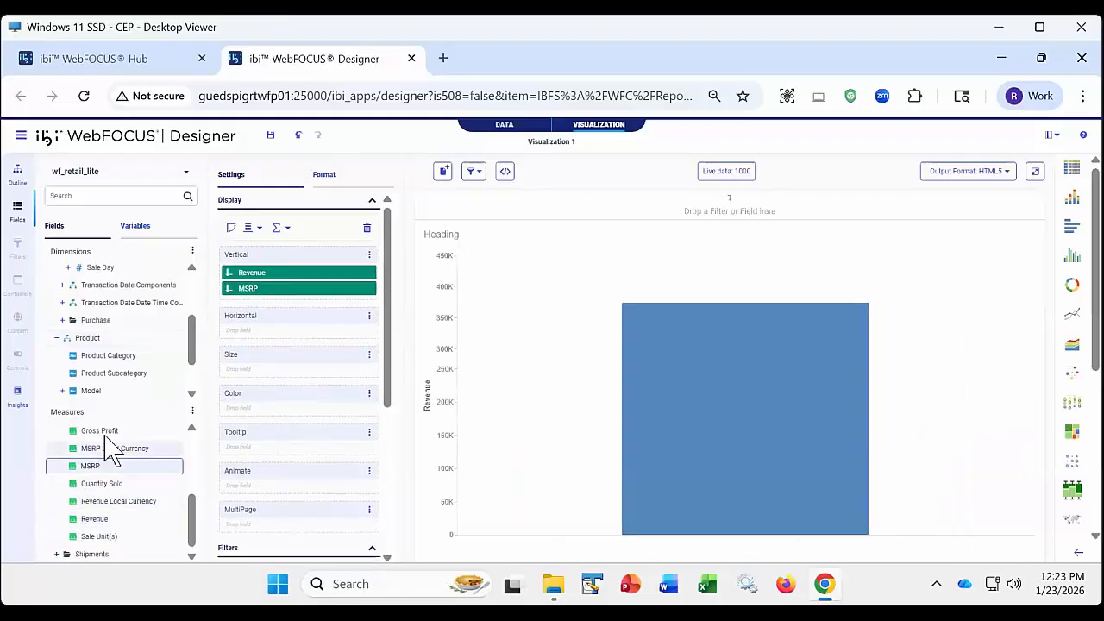
double_click(103, 431)
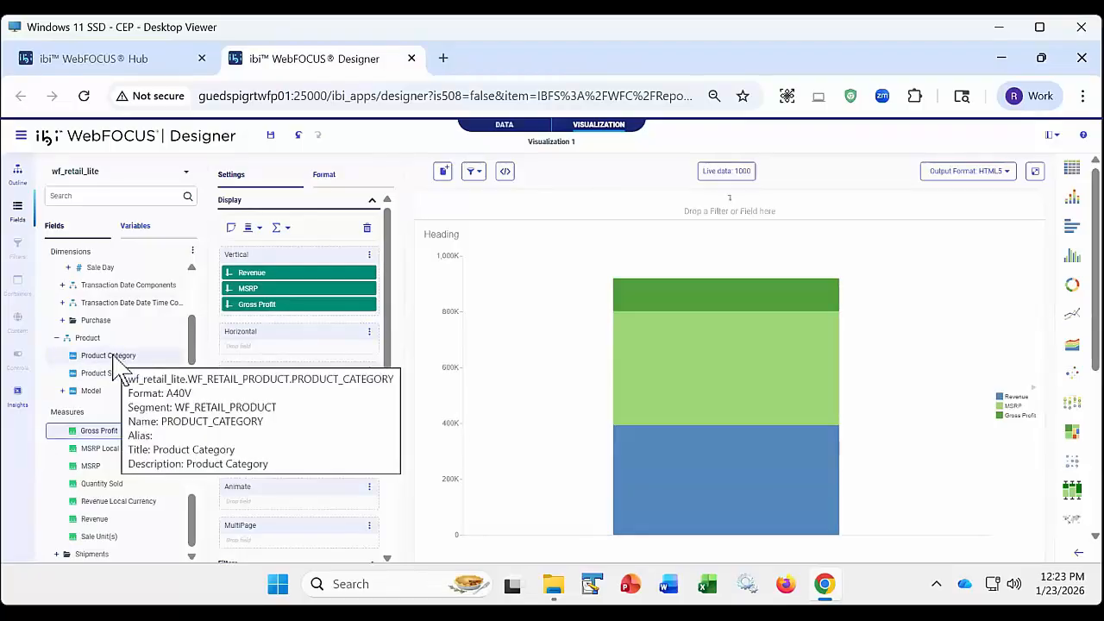
- Add Product Category, Product Subcategory and Model to the chart's horizontal axis
mouse_move(120, 363)
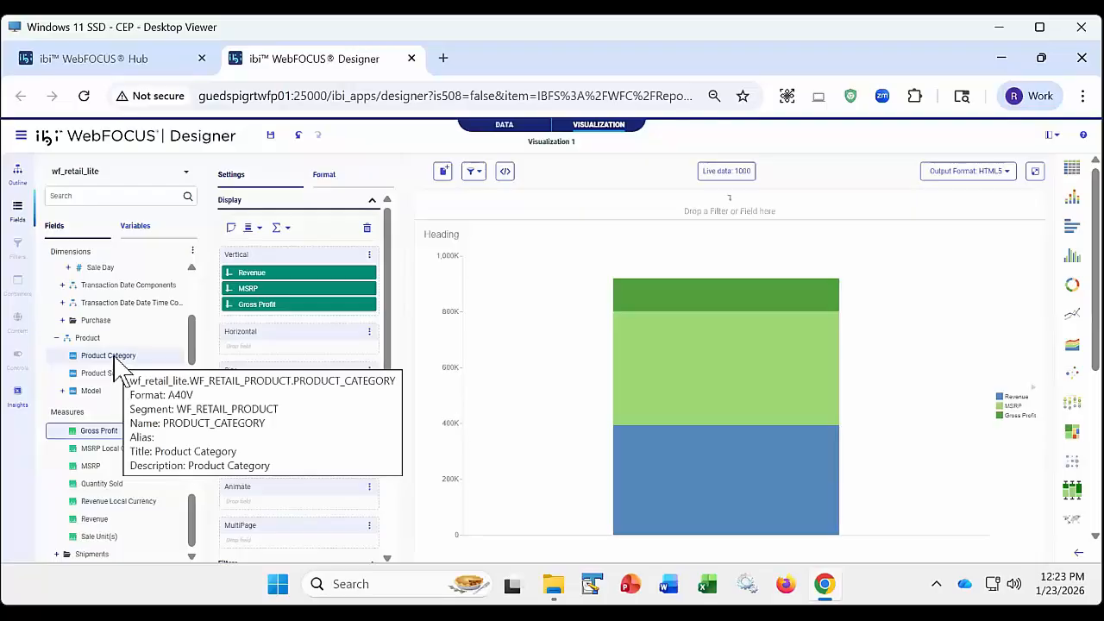
double_click(120, 362)
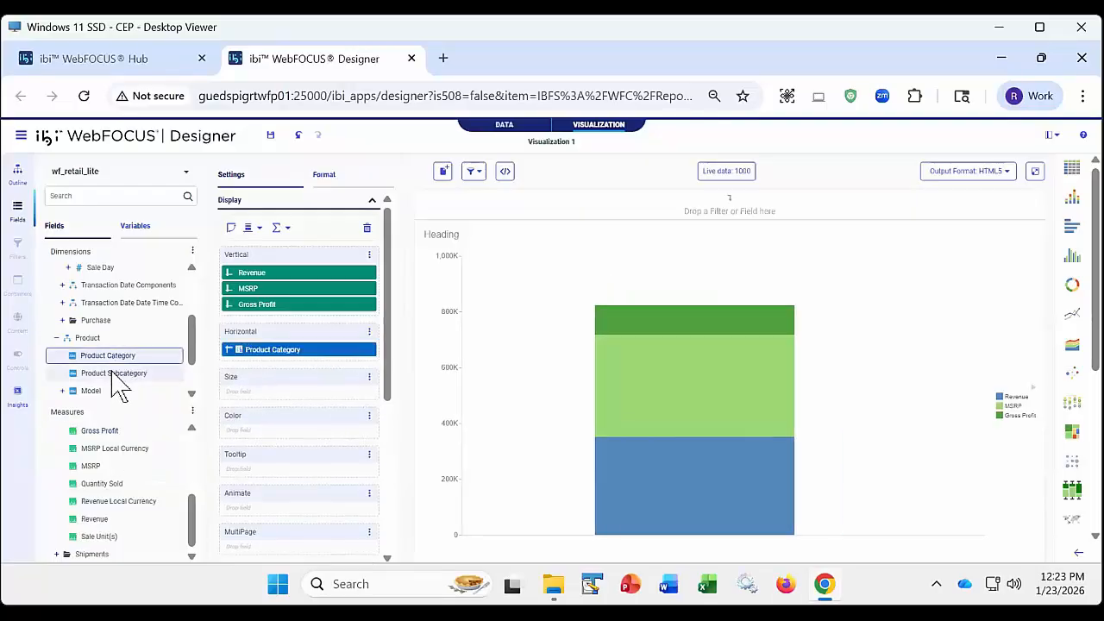
drag(118, 372, 239, 370)
drag(90, 399, 234, 382)
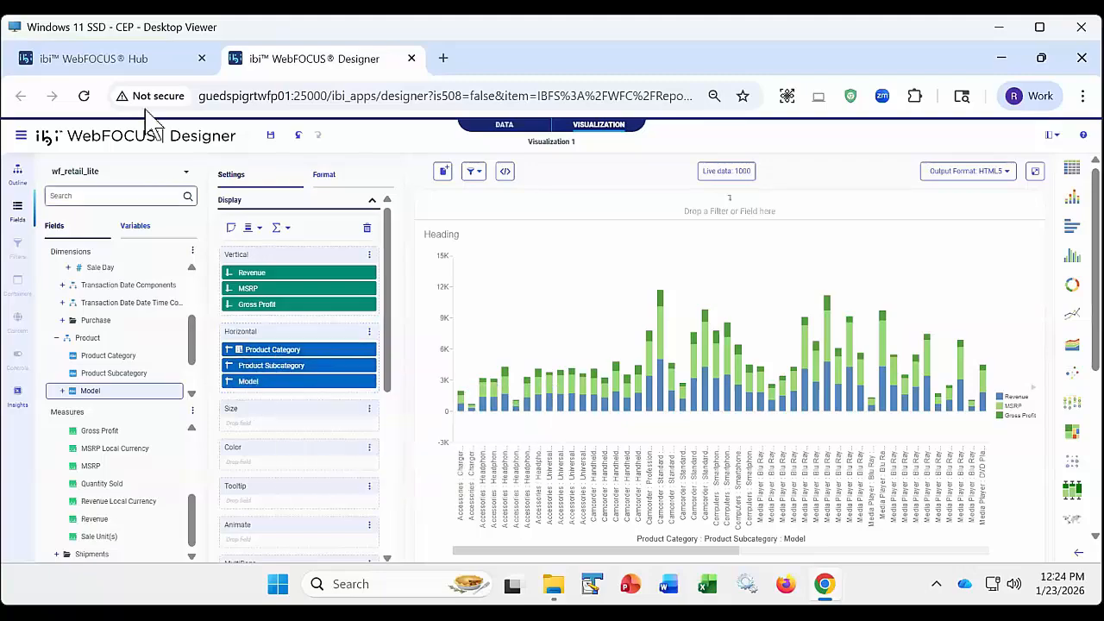
- Switch to the WebFOCUS Hub and open the wf_retail_lite master file in retail_demo as text
click(142, 60)
click(21, 278)
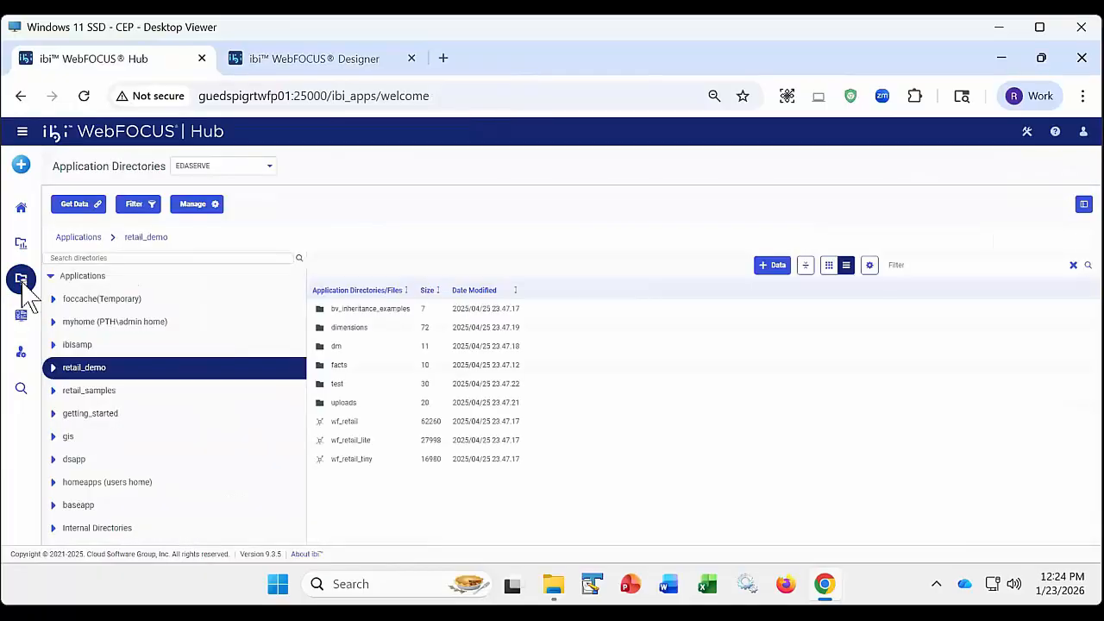
right_click(362, 440)
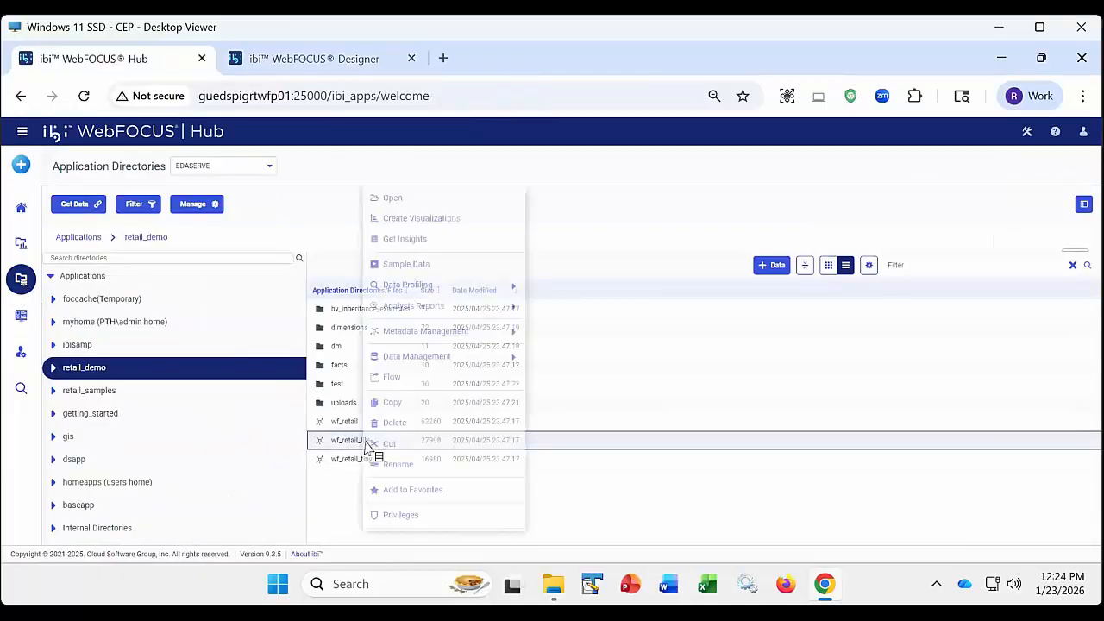
mouse_move(451, 333)
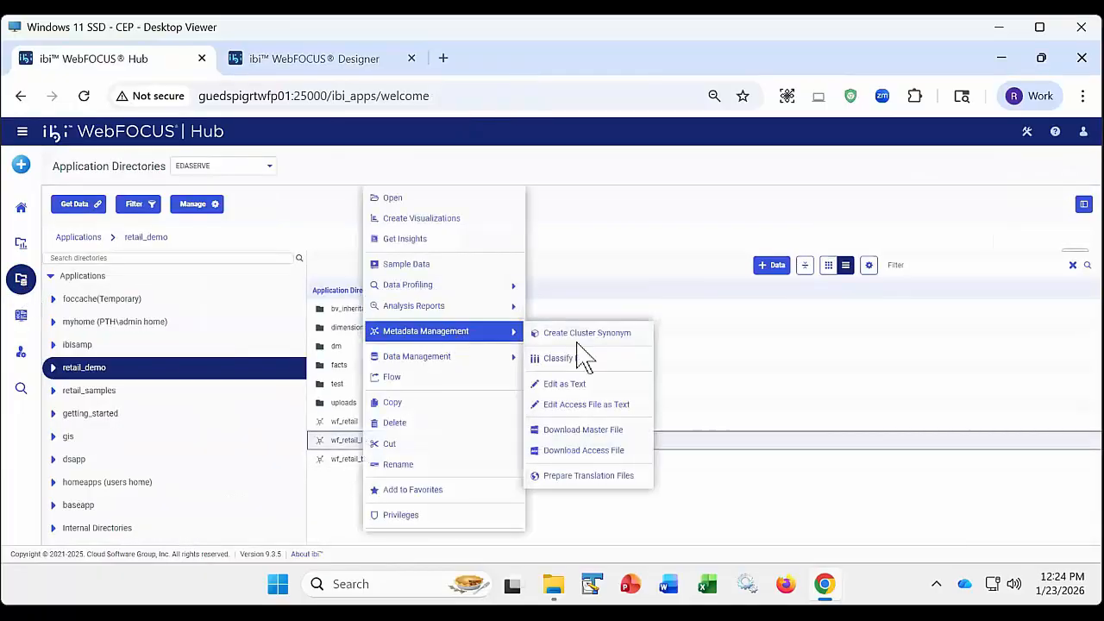
click(577, 389)
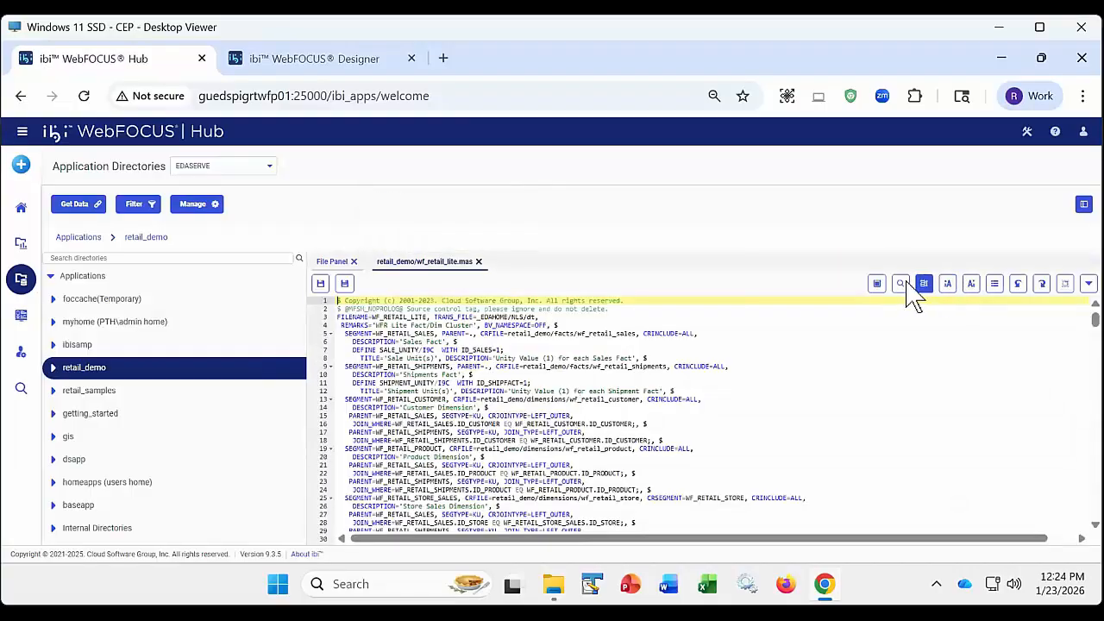
- Find FOLDER=PROD in the master file and highlight the Product folder definition through its MODEL level
click(900, 285)
text(FOLDER)
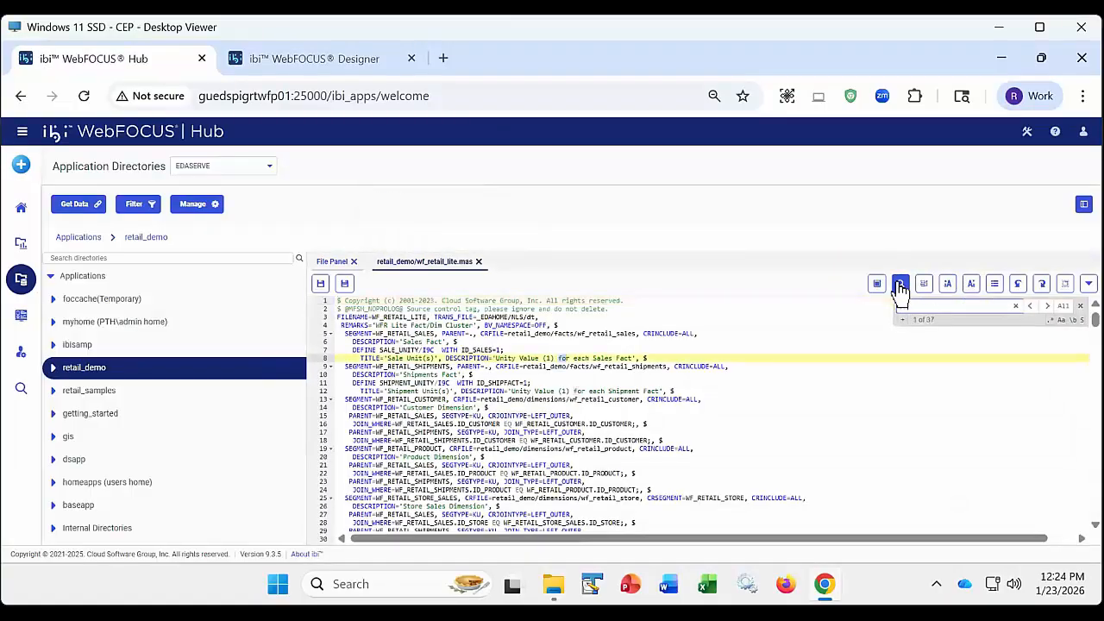
text(=PROD)
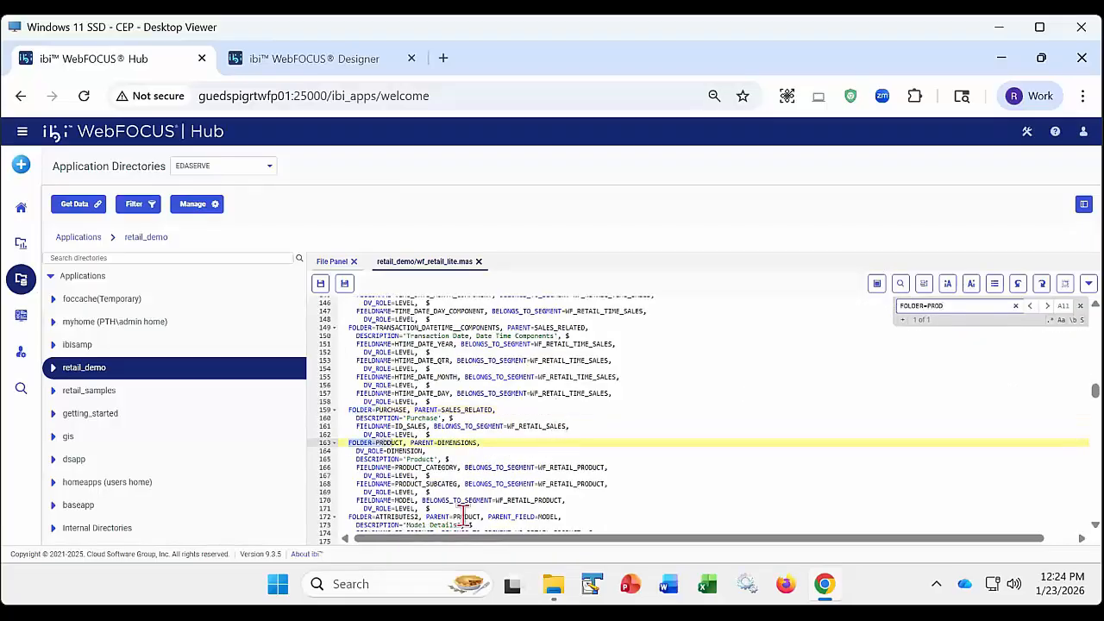
click(396, 507)
drag(397, 507, 342, 442)
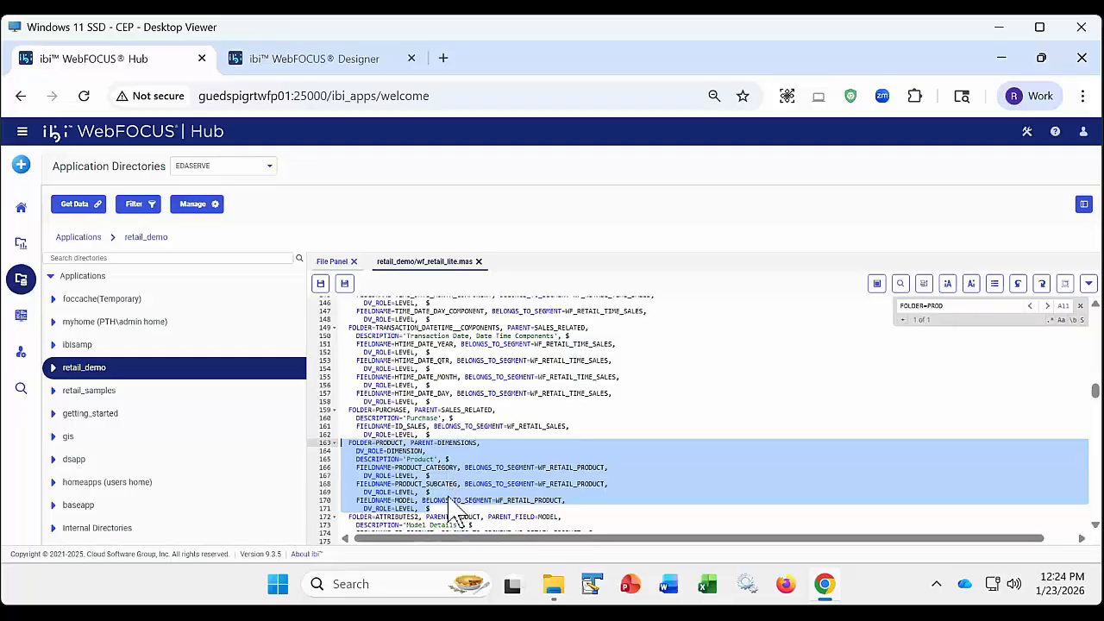
- Close the wf_retail_lite.mas text and return to the visualization in WebFOCUS Designer
click(479, 261)
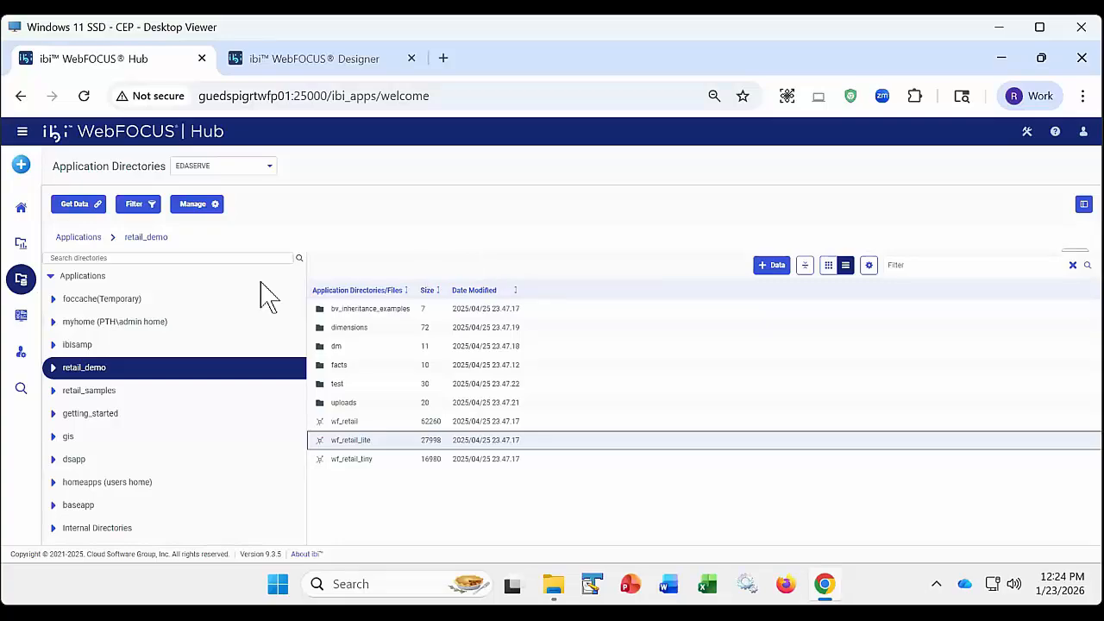
click(20, 242)
click(313, 62)
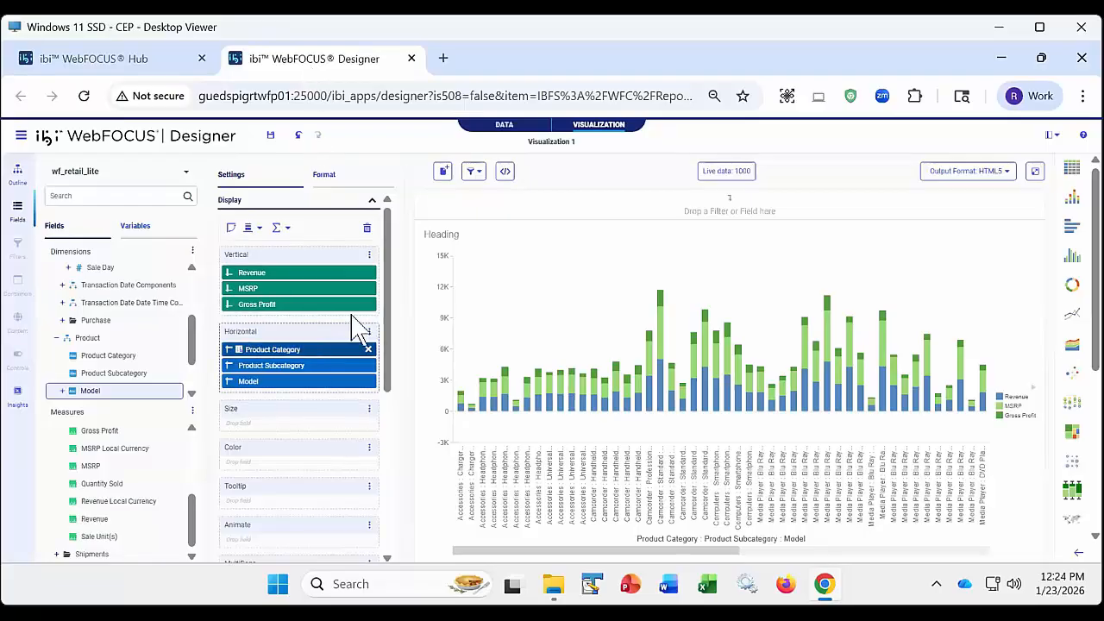
- Add Product Category, Product Subcategory and Model as filters above the chart
drag(358, 326, 456, 206)
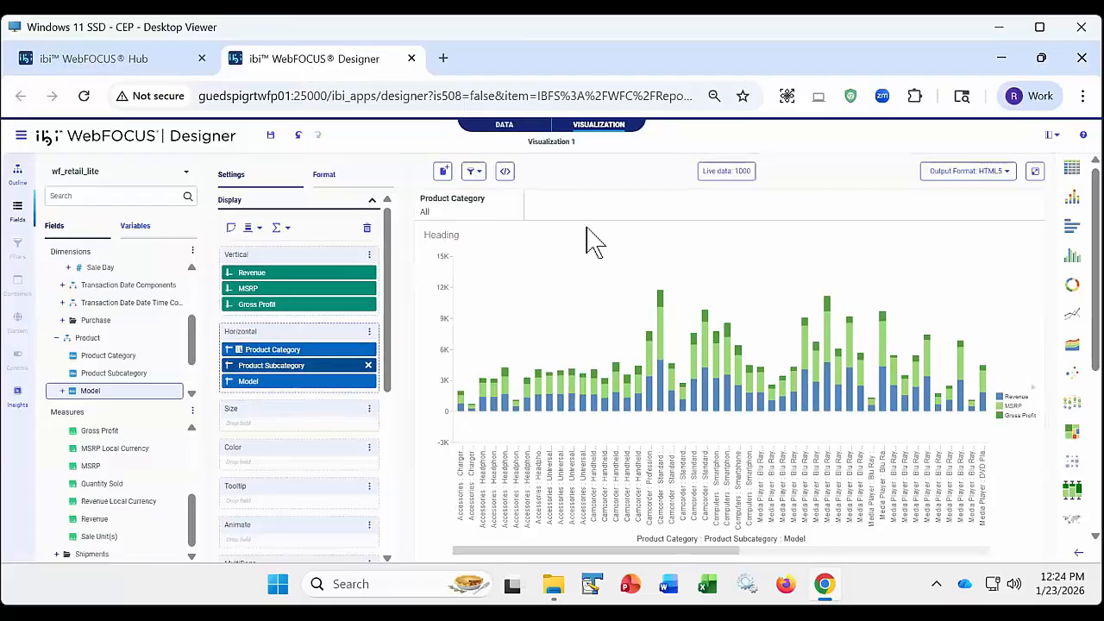
drag(591, 242, 591, 211)
drag(276, 382, 678, 210)
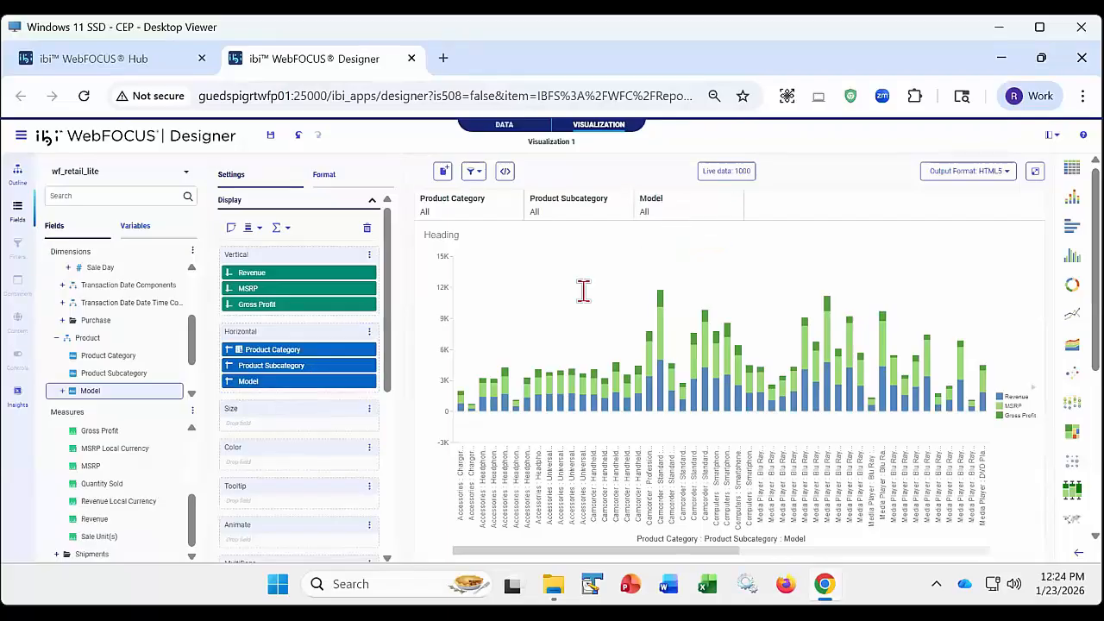
- View the source code of the chart content and highlight the three -DEFAULT lines for the filter parameters
click(17, 175)
right_click(93, 197)
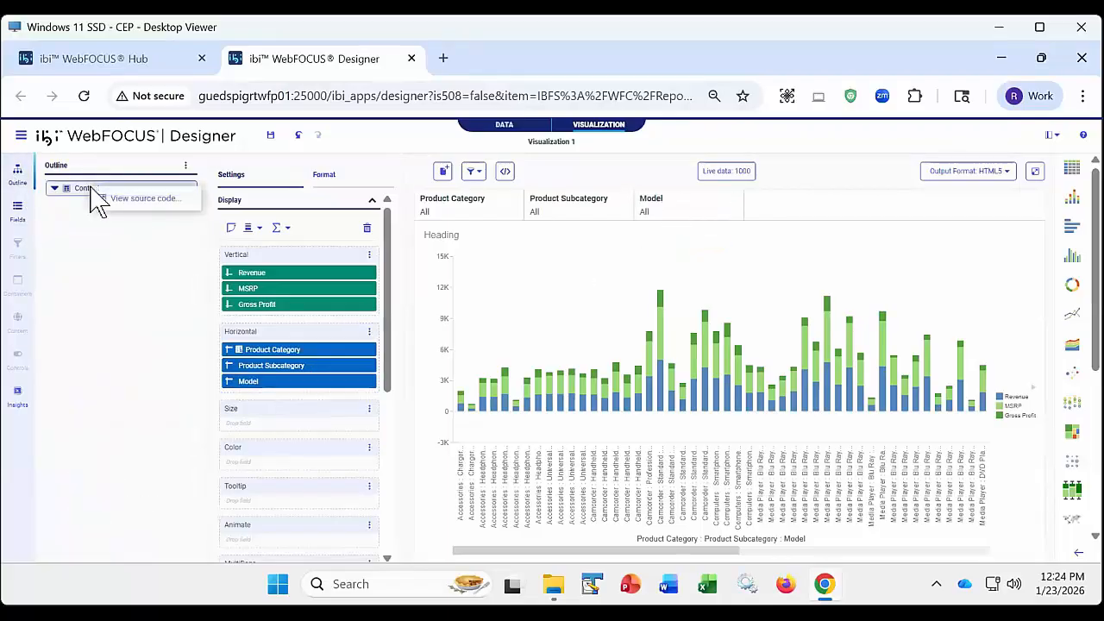
click(126, 200)
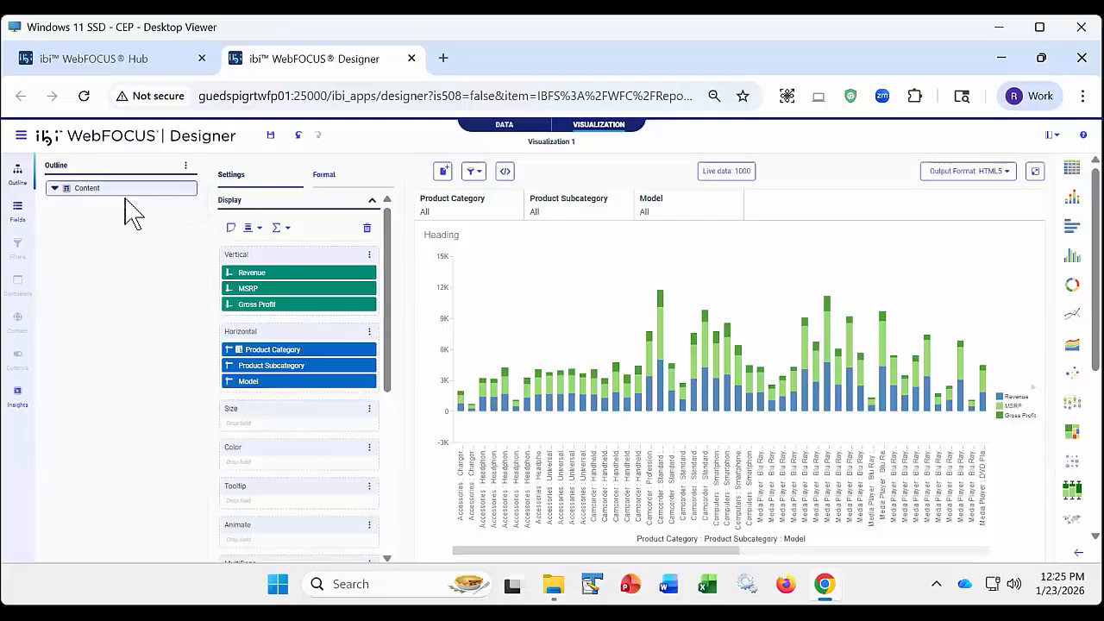
click(172, 353)
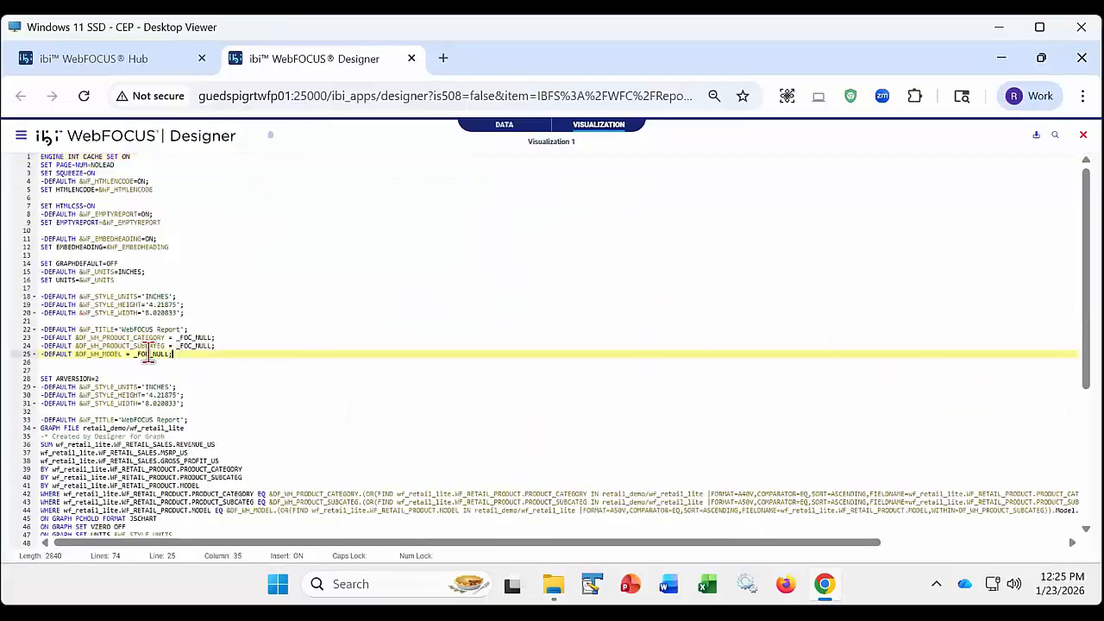
shift+click(22, 345)
shift+click(17, 337)
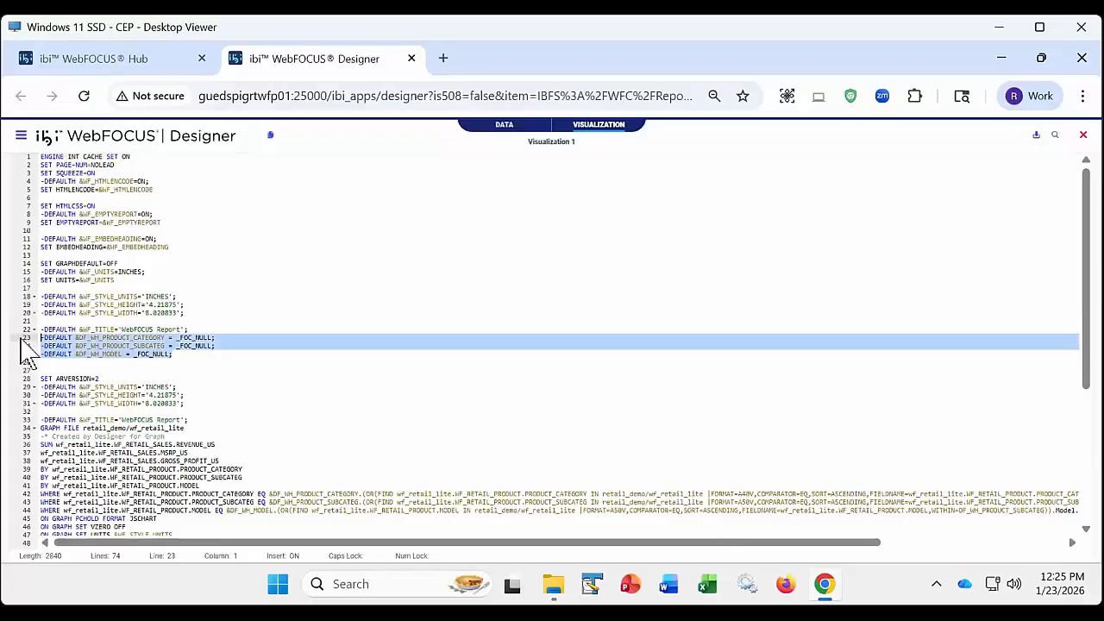
- Highlight the three WHERE statements, examine them to the end of the lines, and close the source code
click(38, 518)
shift+click(38, 502)
shift+click(38, 493)
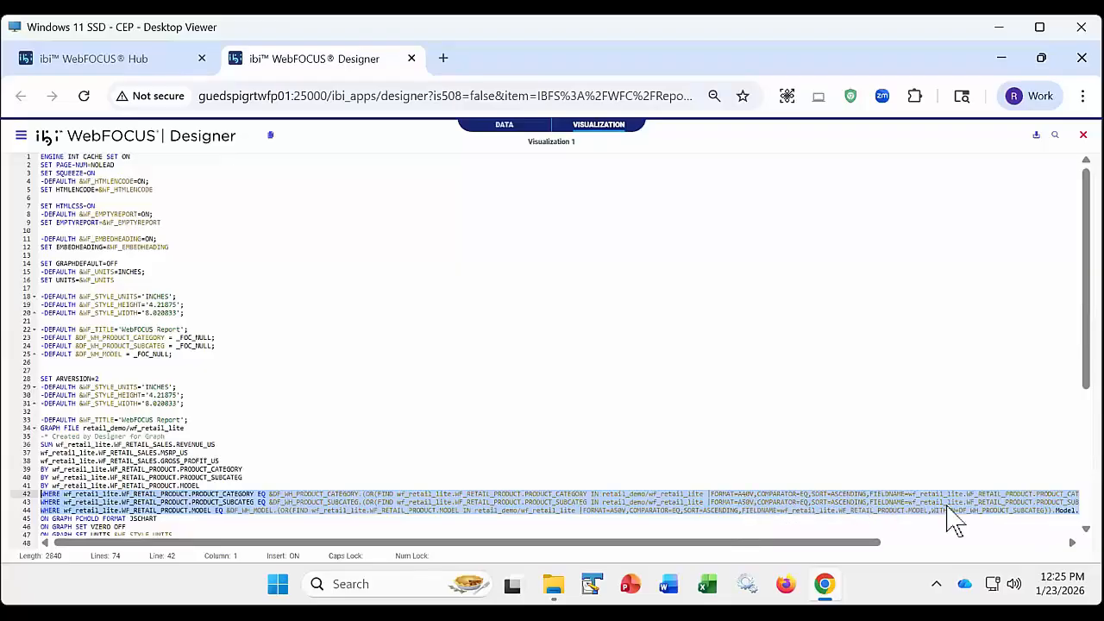
drag(848, 543, 1067, 552)
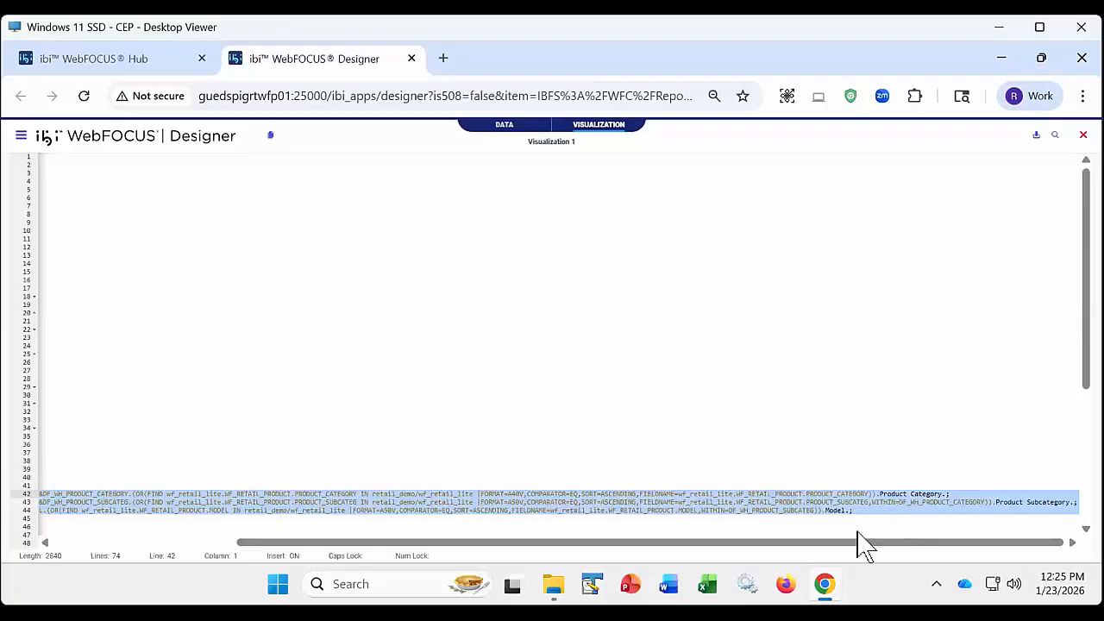
click(1083, 136)
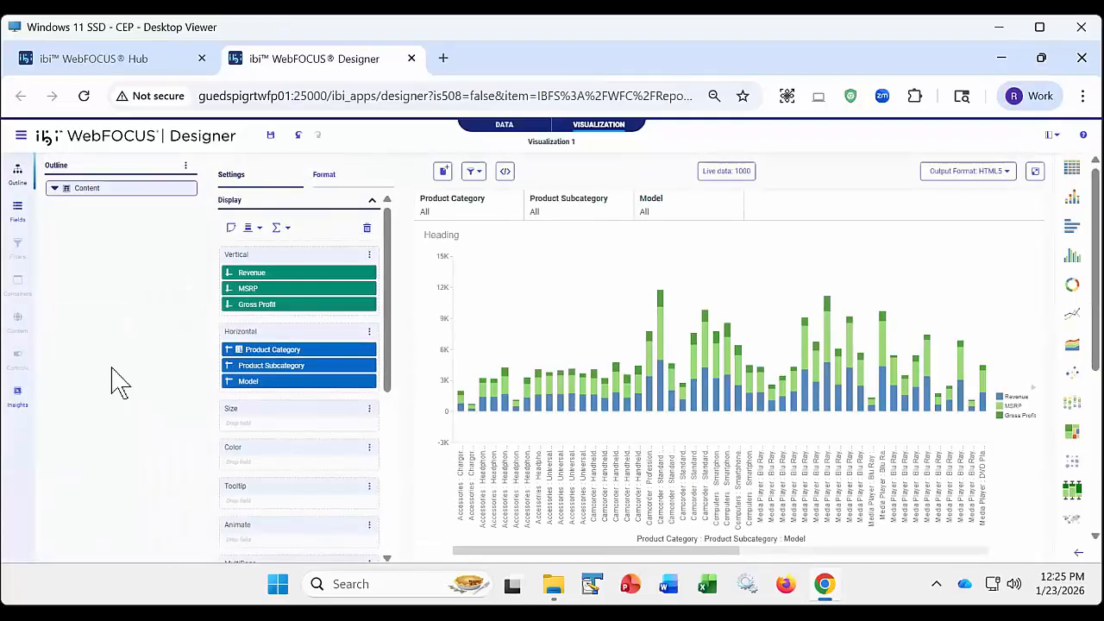
- Return to the field list, and look at the Product Category filter's options and list of values
click(17, 208)
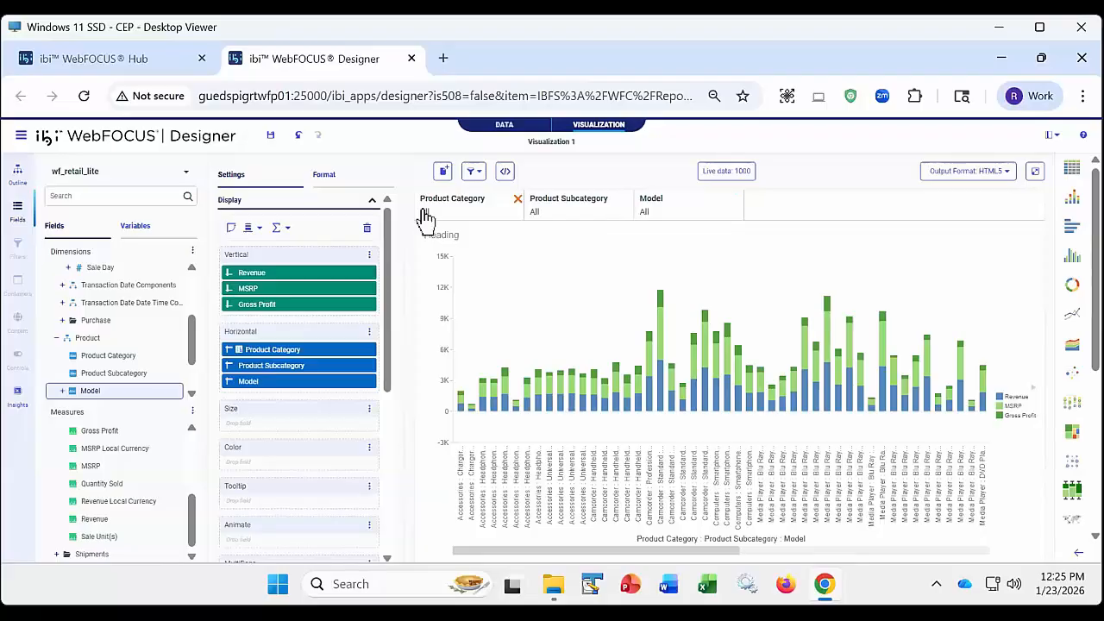
right_click(469, 214)
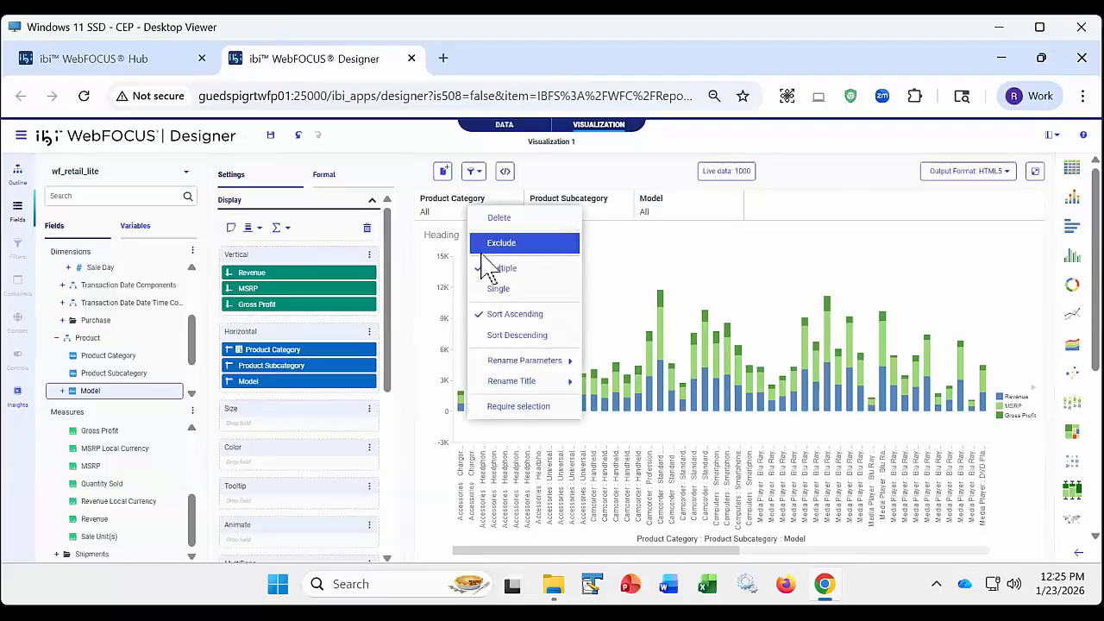
click(450, 218)
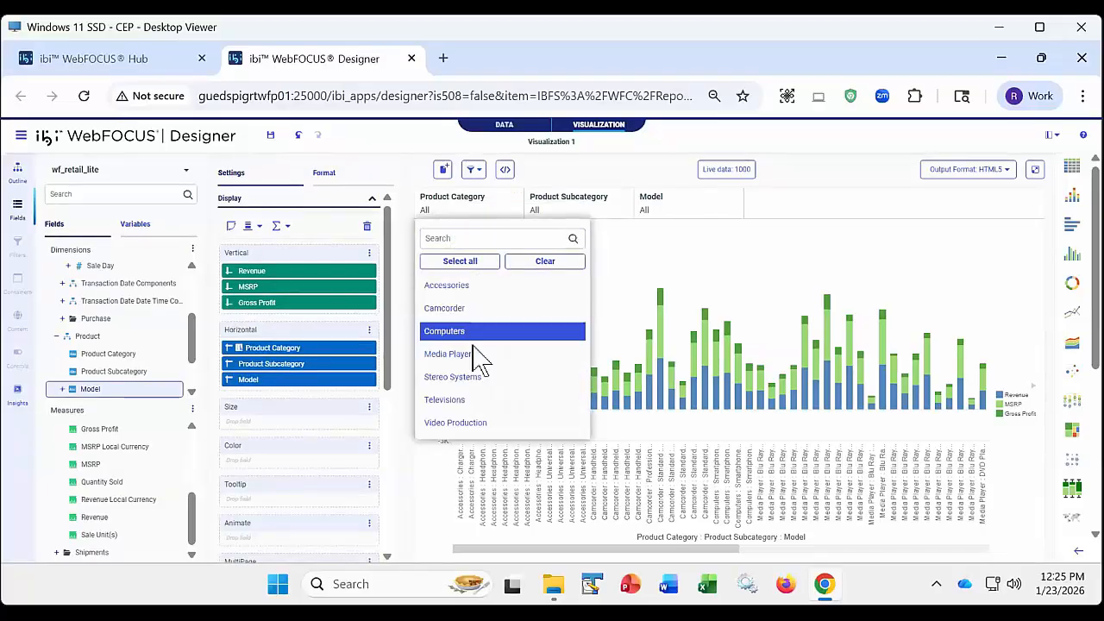
- Set the Product Category filter to single selection and look at its list of values
right_click(466, 216)
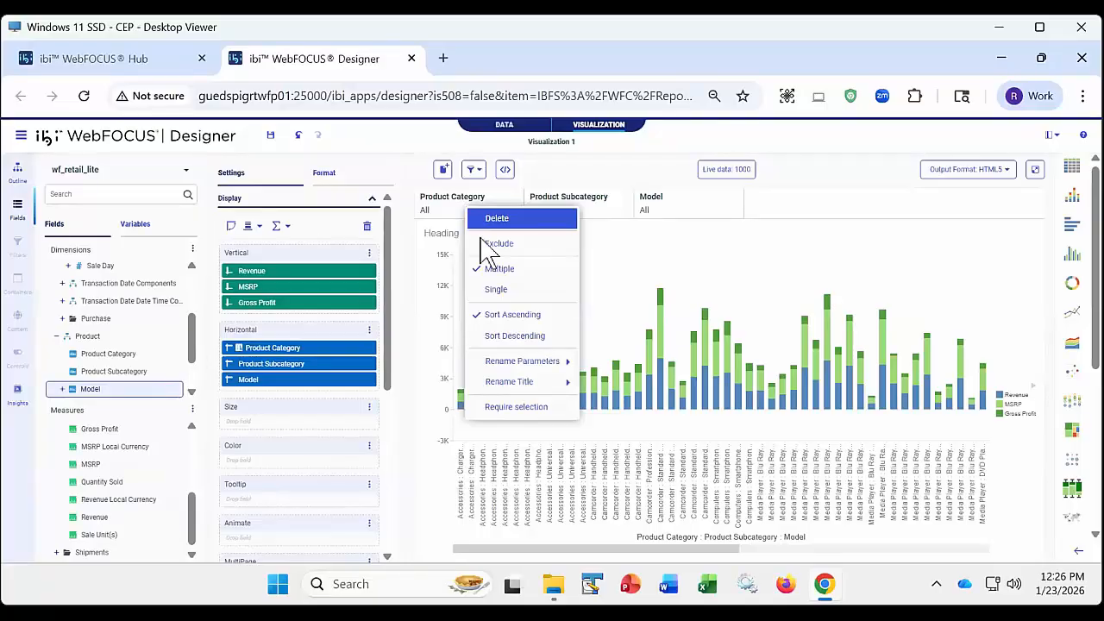
click(497, 291)
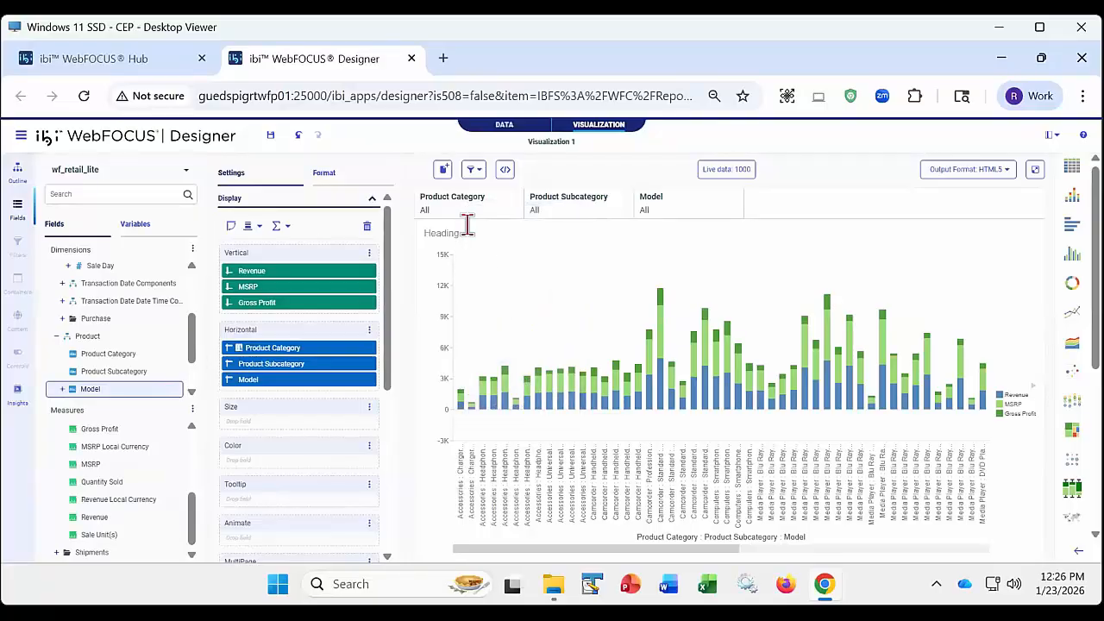
click(463, 209)
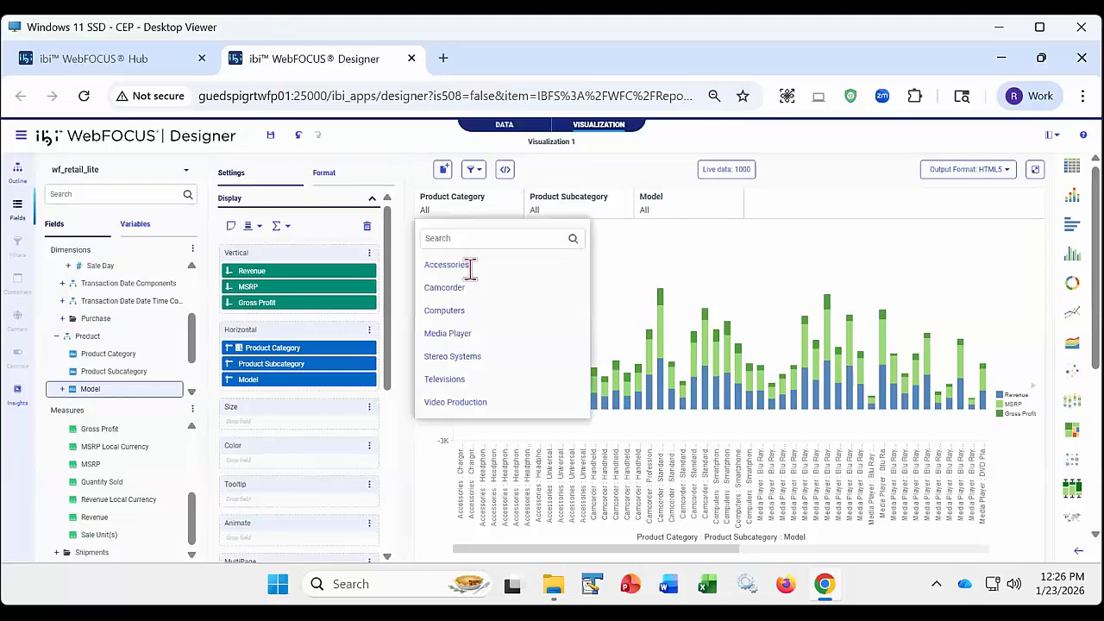
click(542, 266)
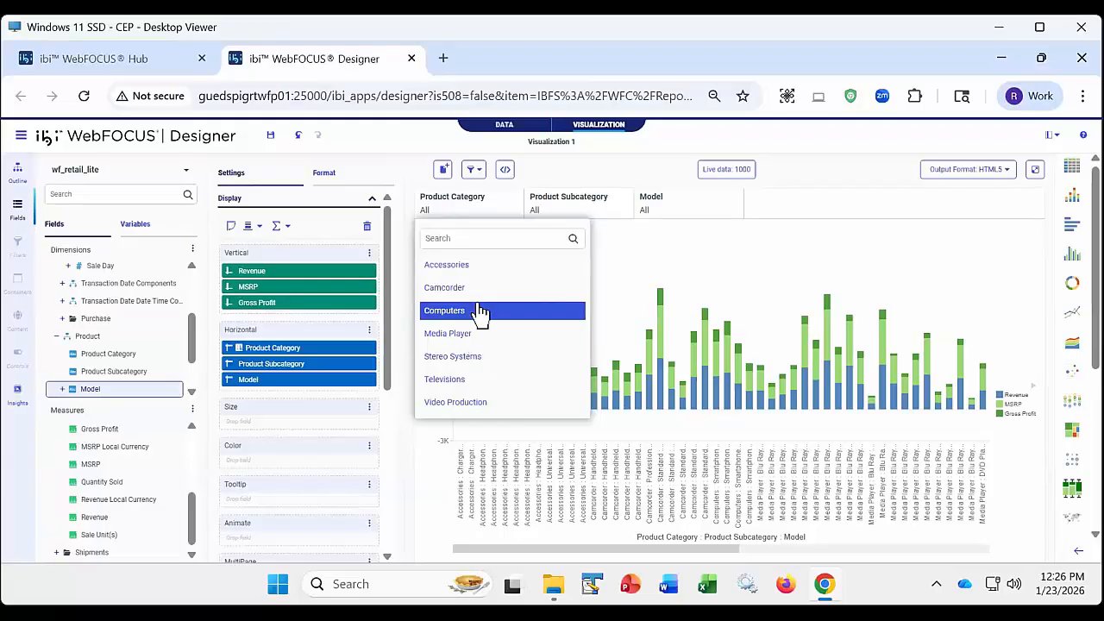
- Set the Product Category filter back to multiple selection
click(474, 210)
right_click(476, 218)
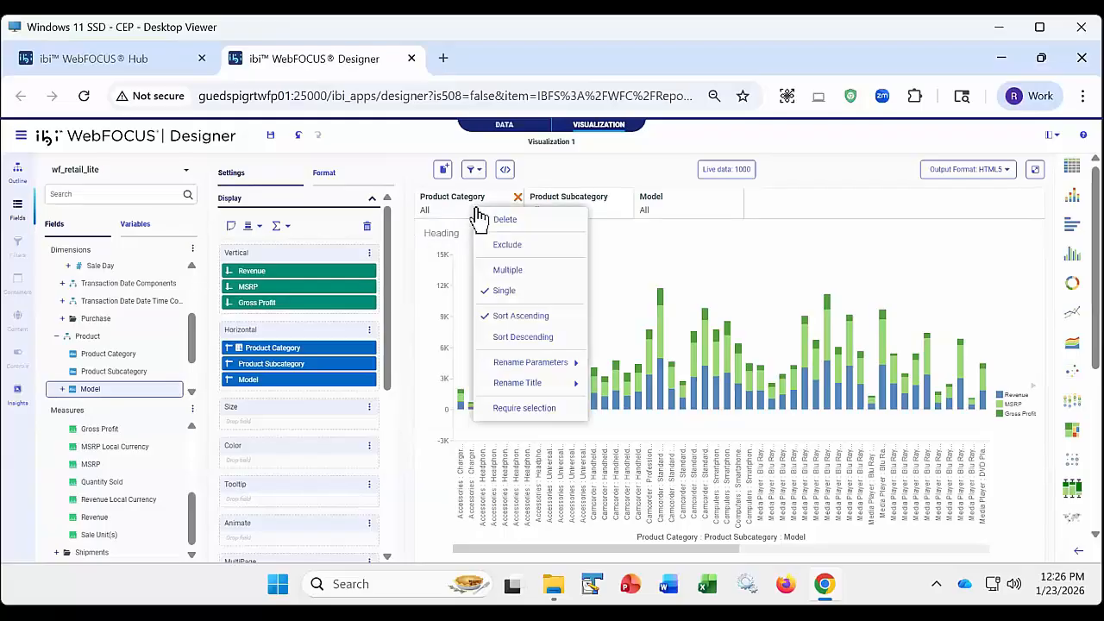
click(498, 270)
- Sort the Product Category filter's values in descending order, look at the list, and restore the ascending order
right_click(464, 213)
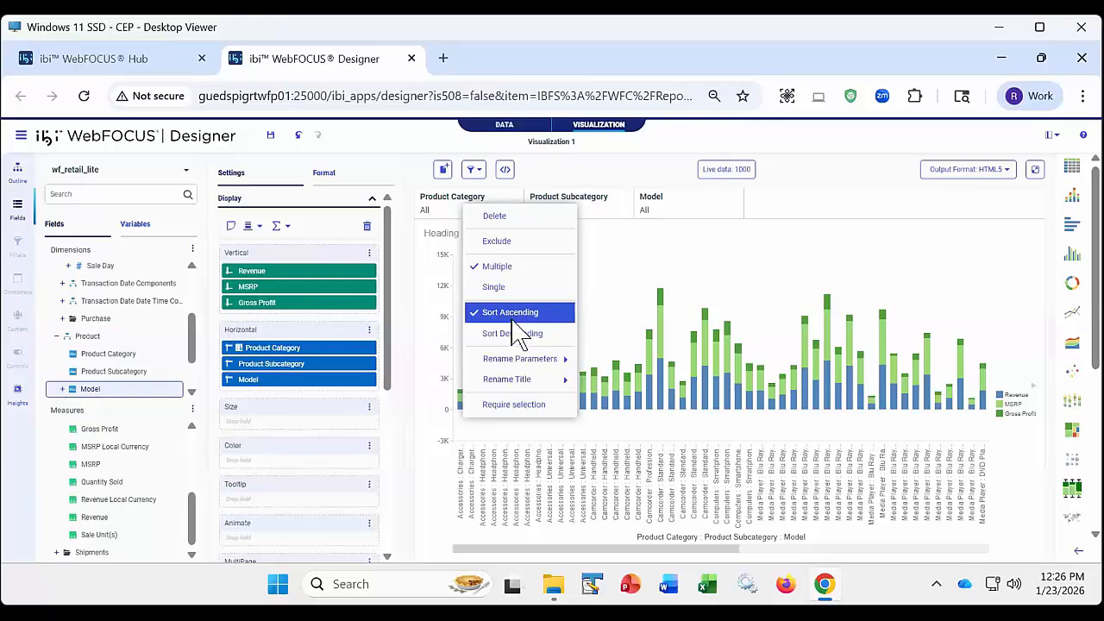
click(514, 338)
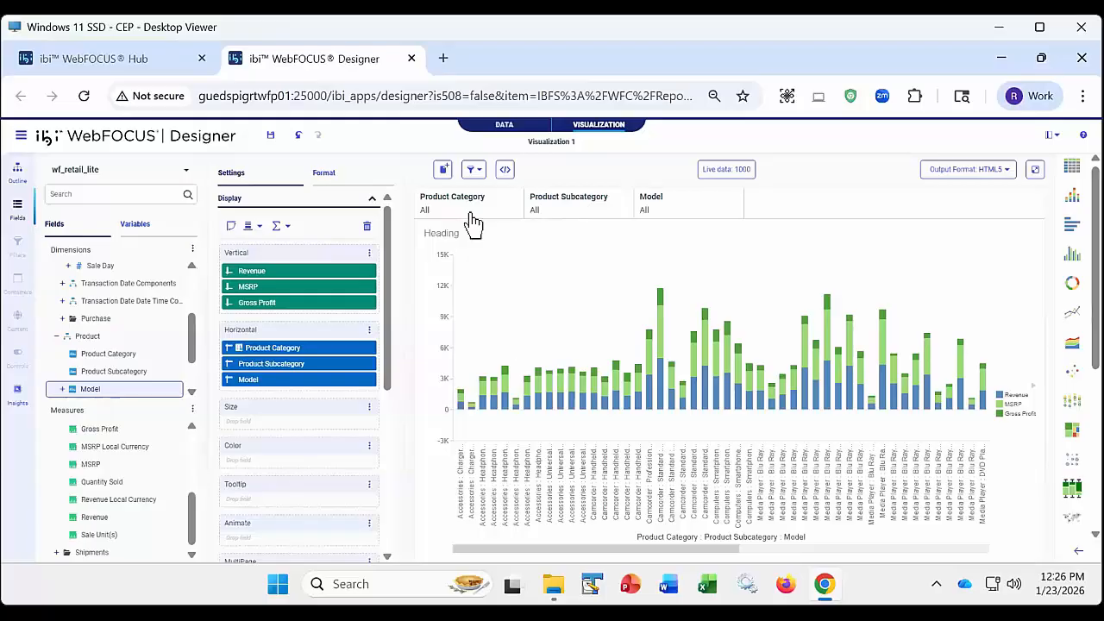
click(469, 216)
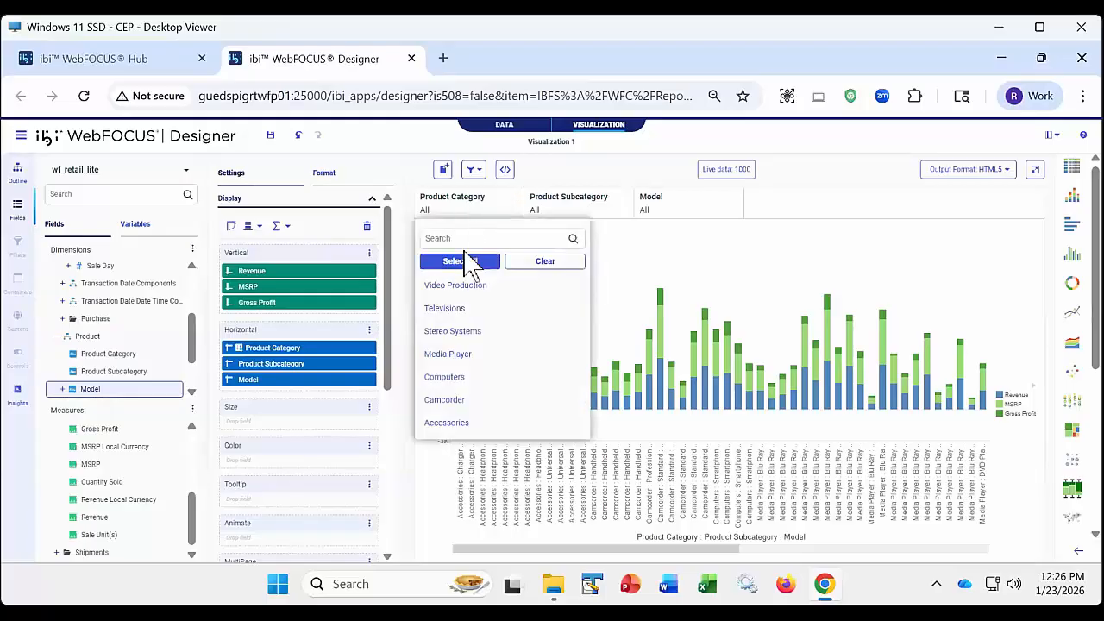
right_click(467, 208)
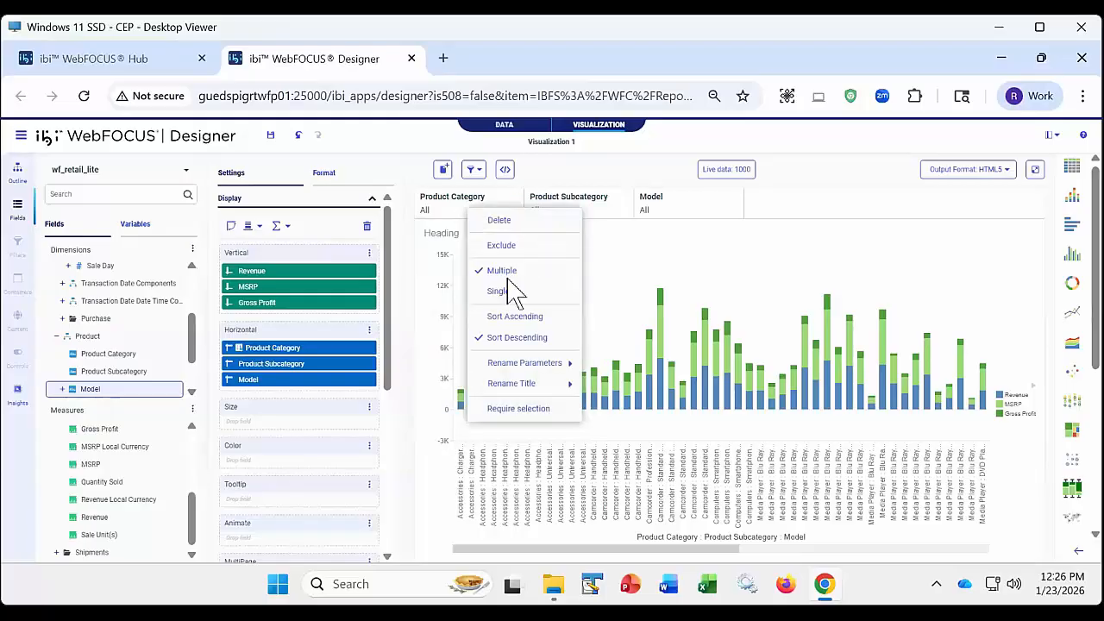
click(510, 316)
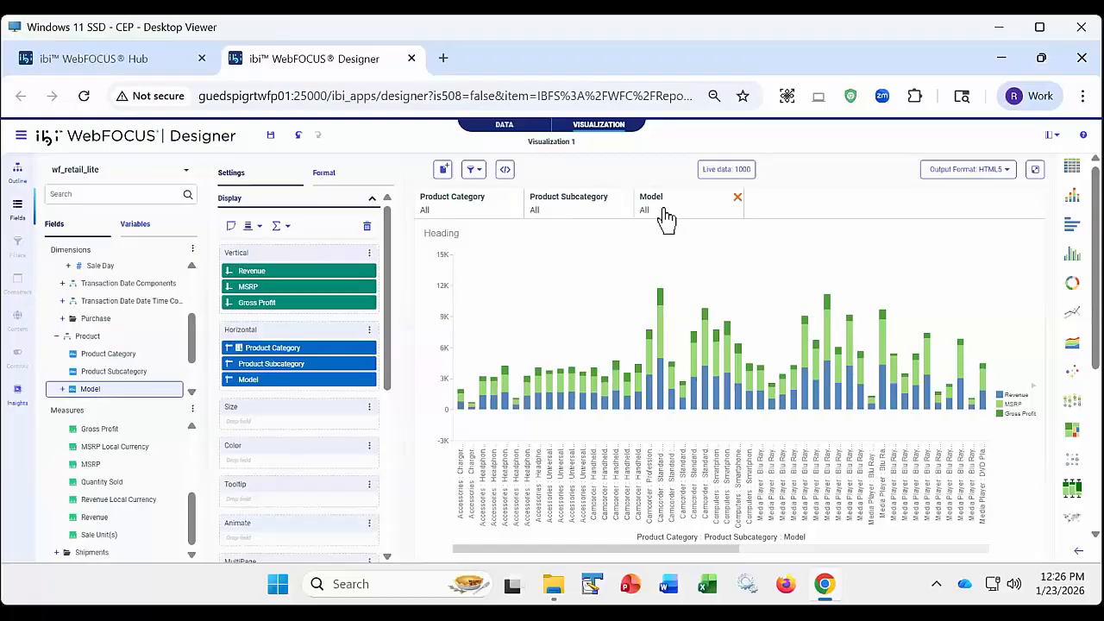
- Look at the Product Category filter's options for renaming its parameter and title and for requiring a selection, without changing them
mouse_move(624, 220)
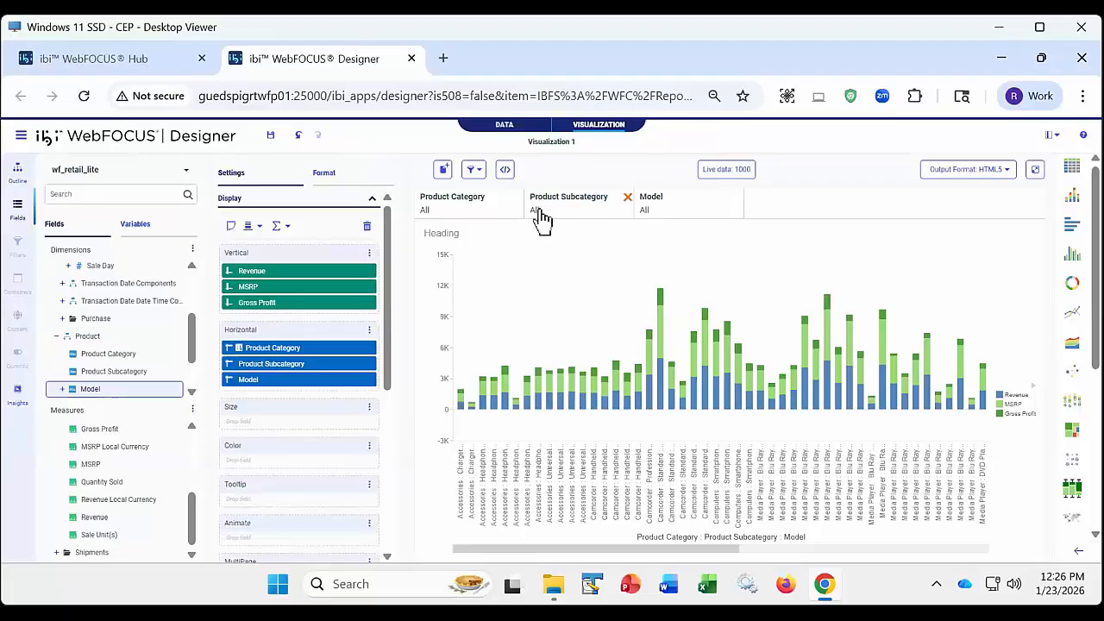
right_click(484, 220)
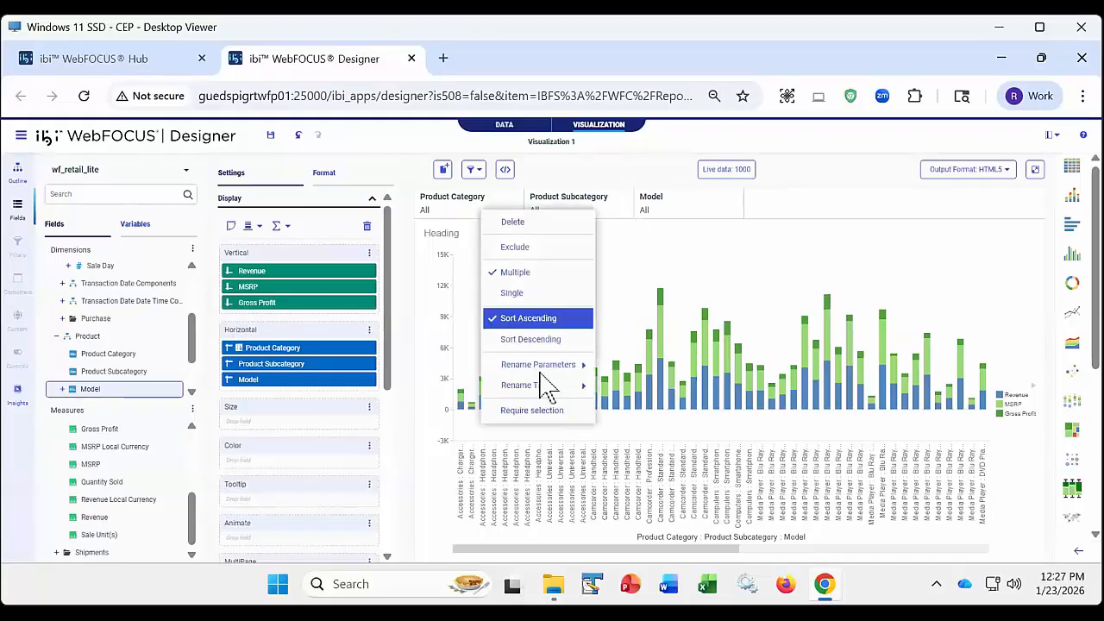
mouse_move(539, 369)
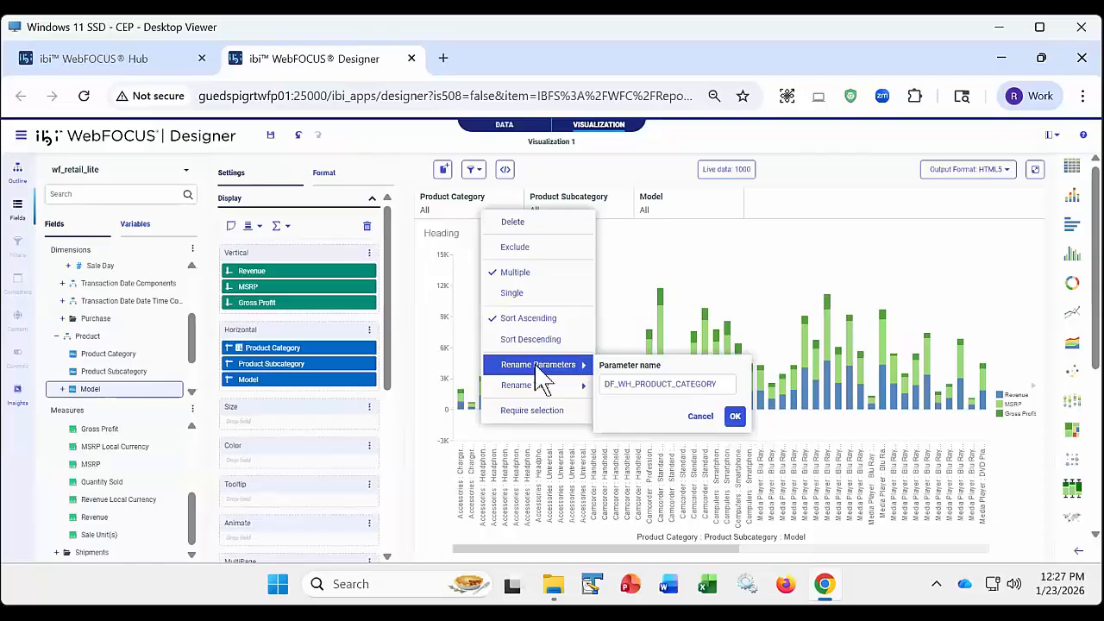
mouse_move(539, 399)
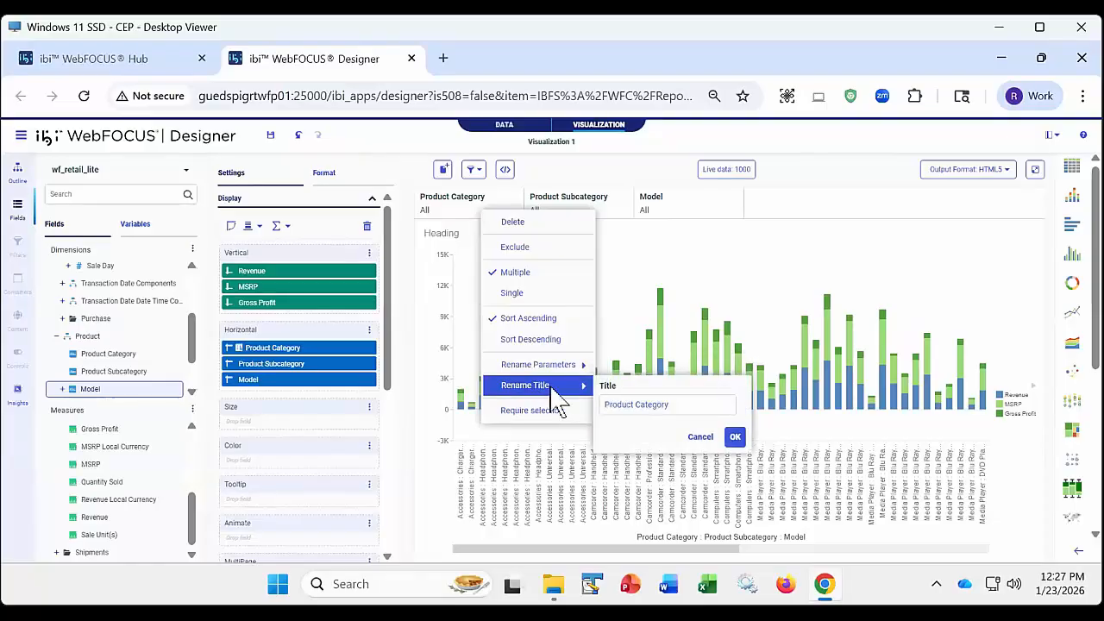
click(619, 403)
mouse_move(556, 371)
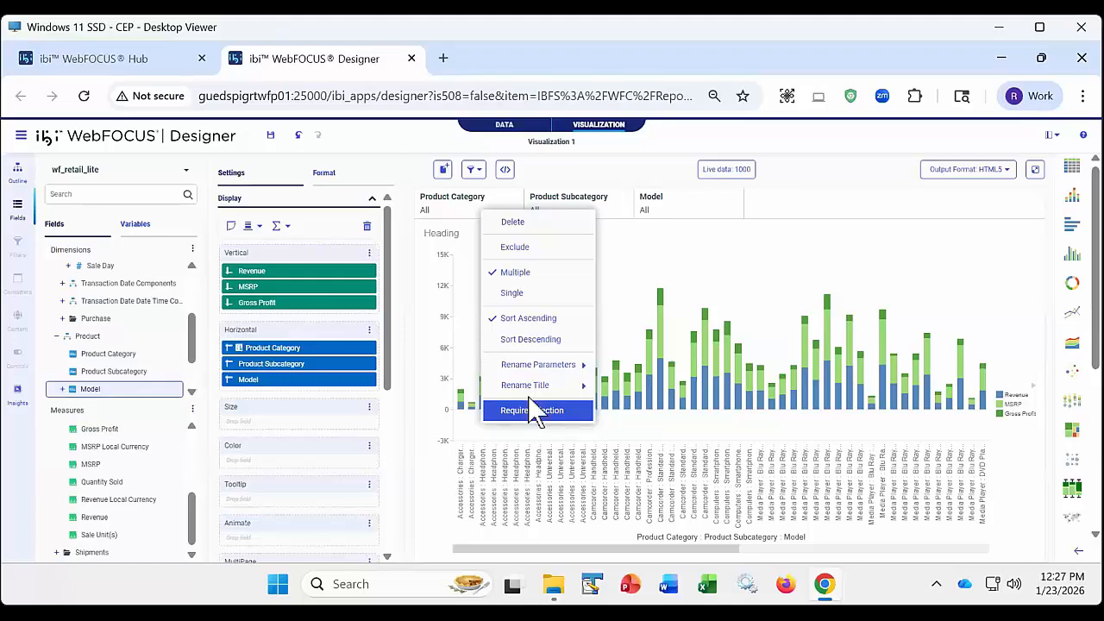
click(632, 152)
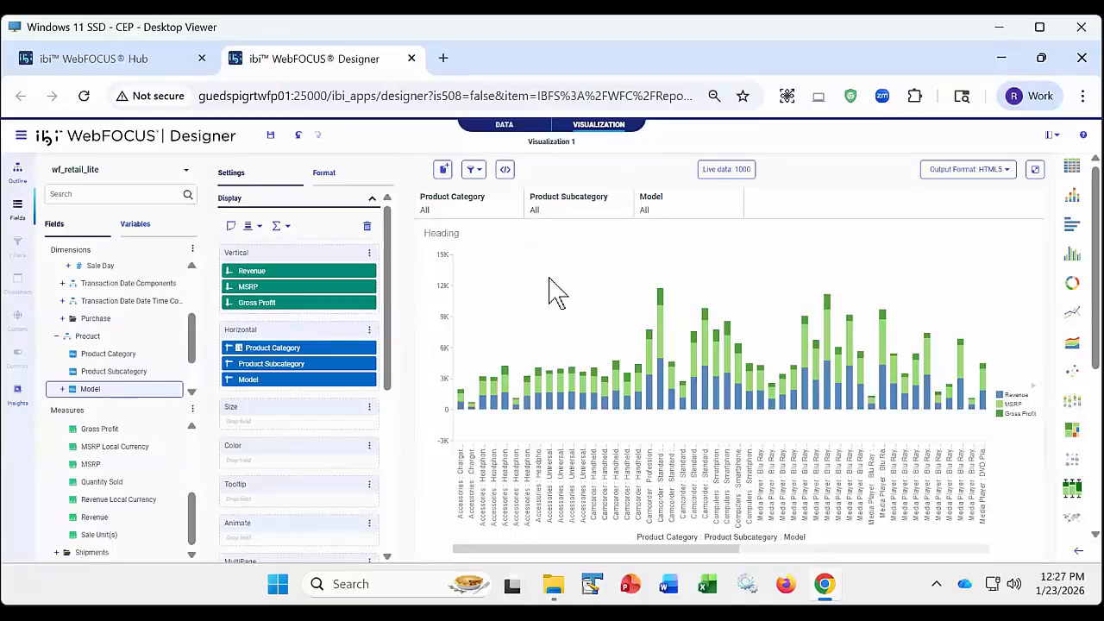
- Examine the filter linking options: Link all filters, Link hierarchies, and Do not link filters
click(474, 169)
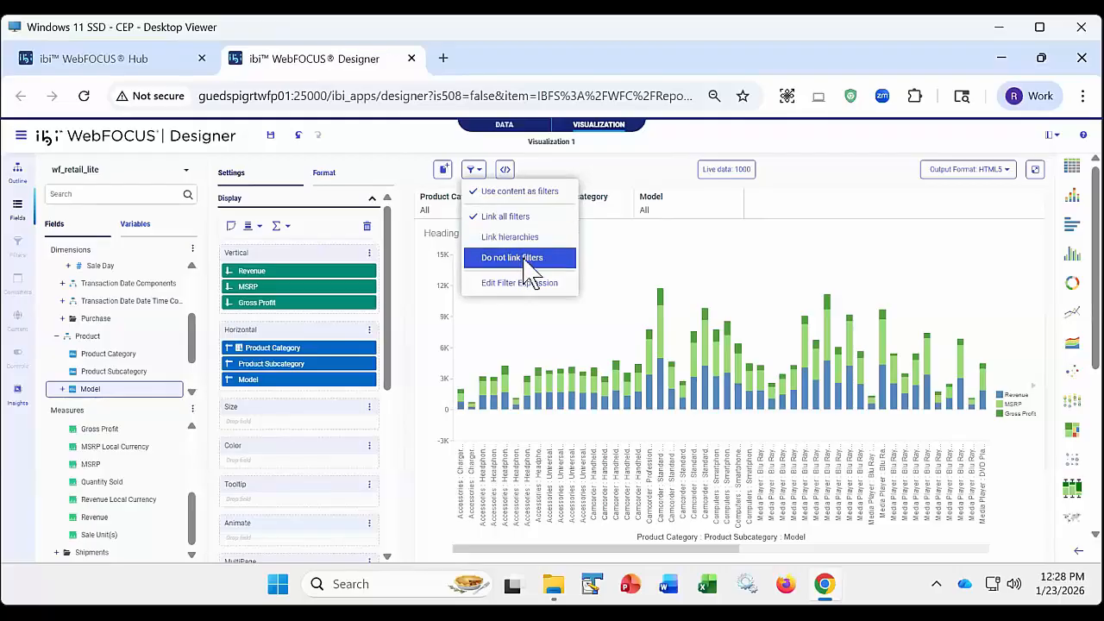
click(572, 173)
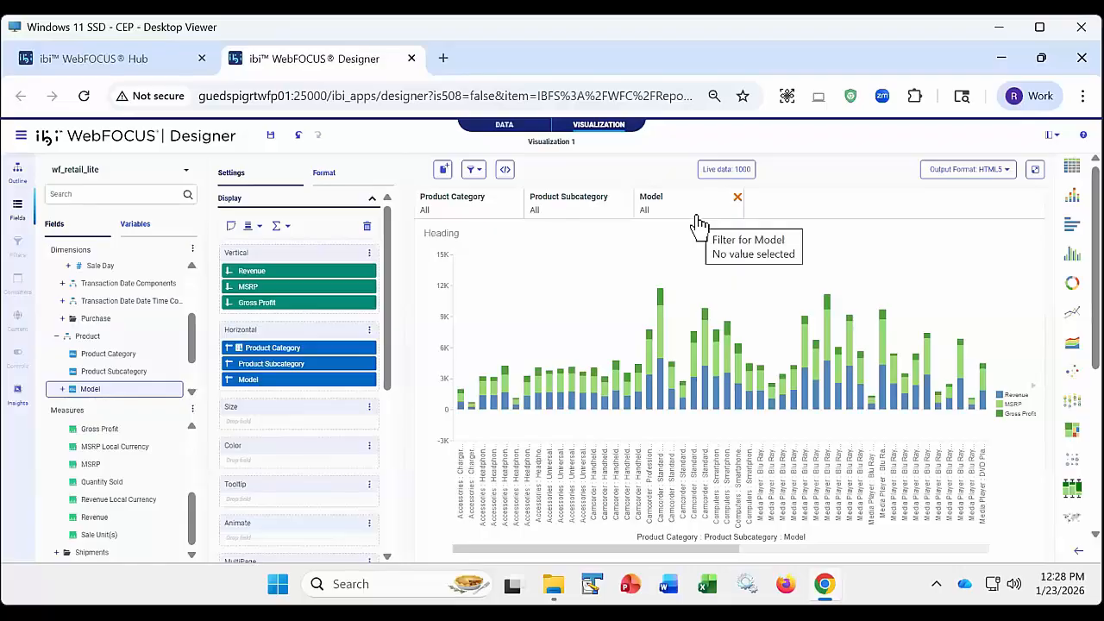
click(475, 170)
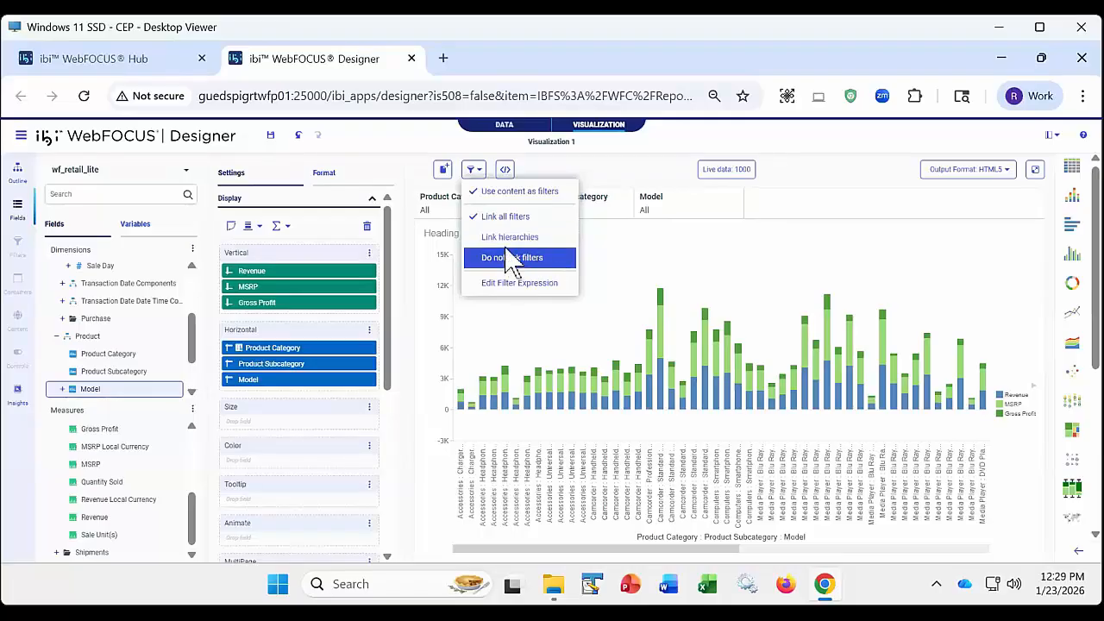
click(612, 163)
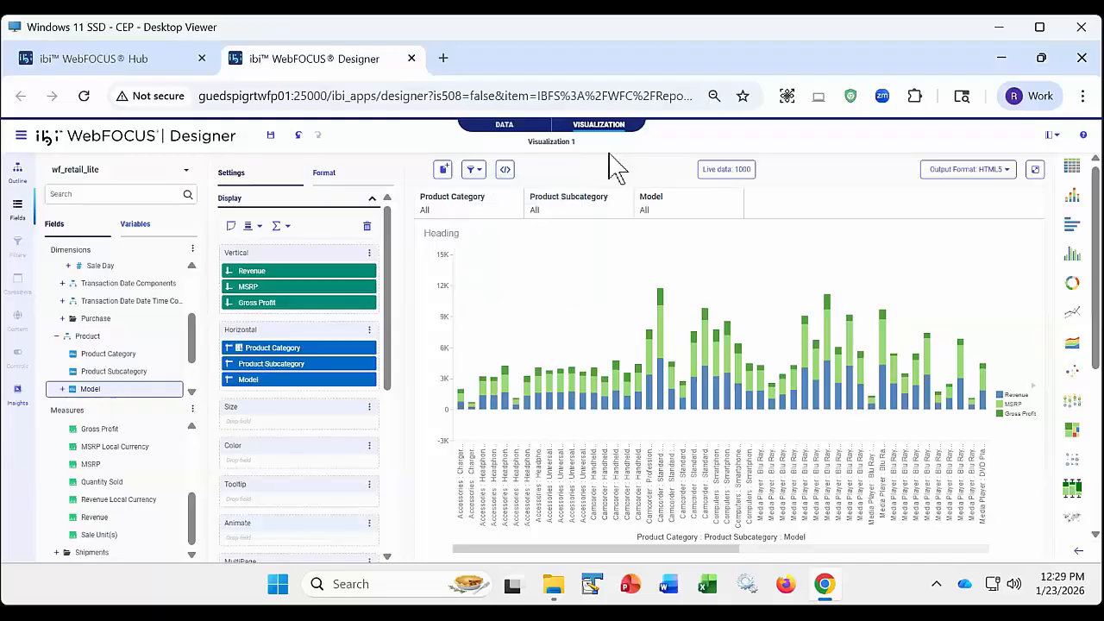
- Filter the chart to the Computers product category and look at the values offered for Product Subcategory and Model
click(465, 219)
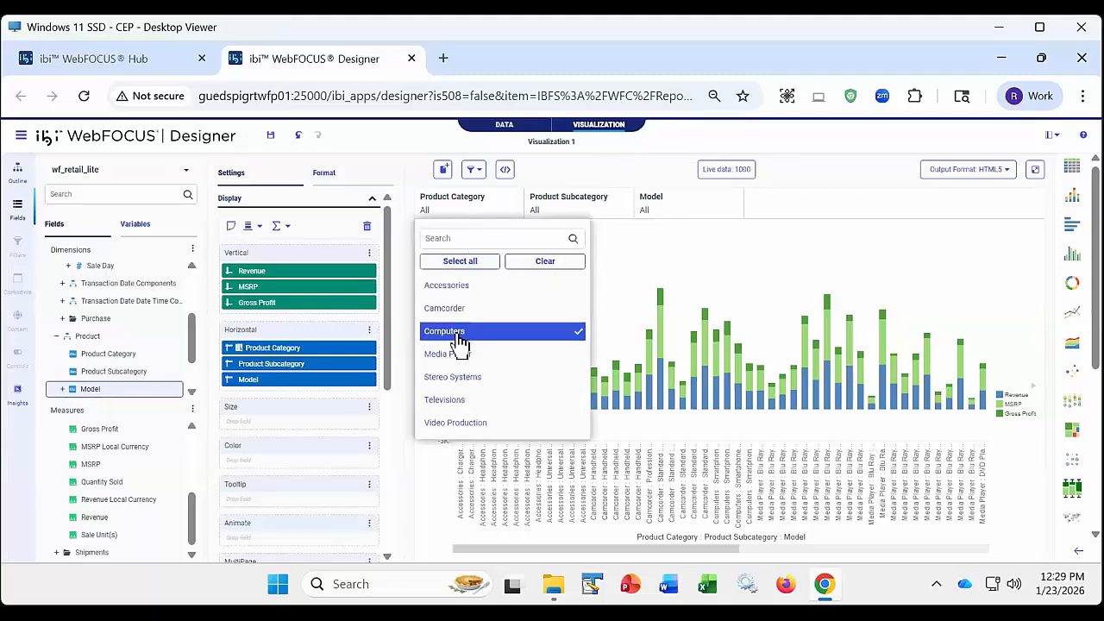
click(607, 180)
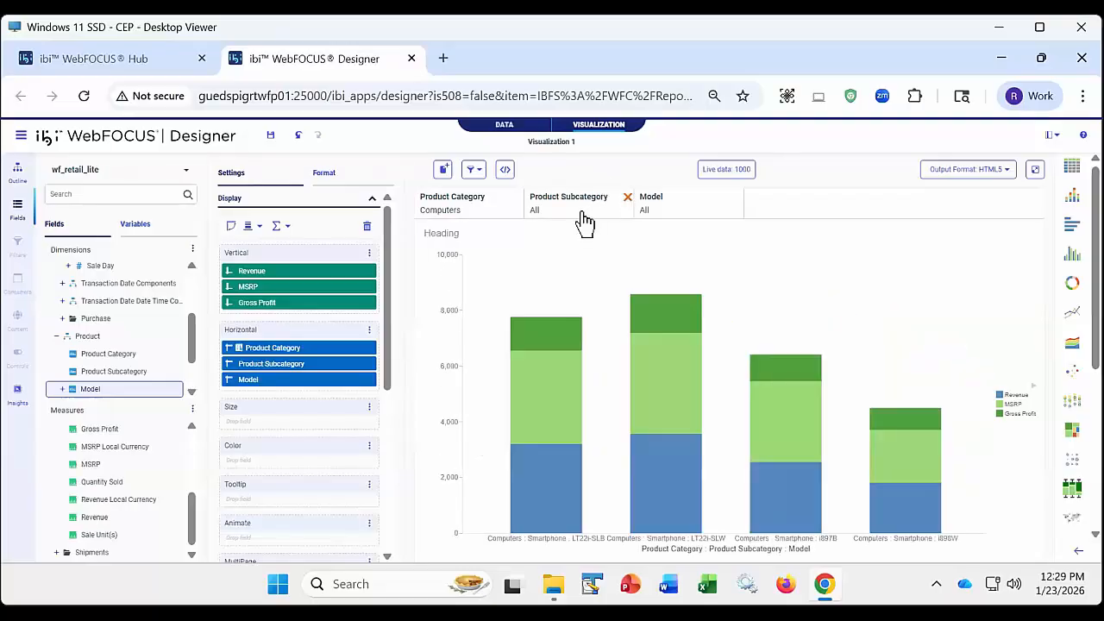
click(583, 222)
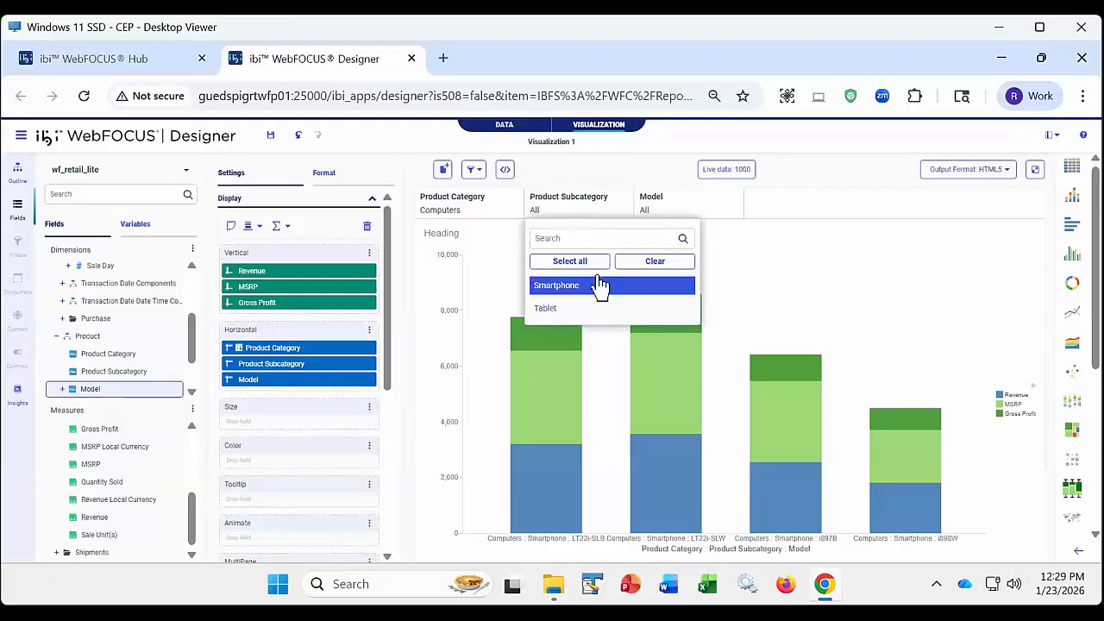
click(685, 209)
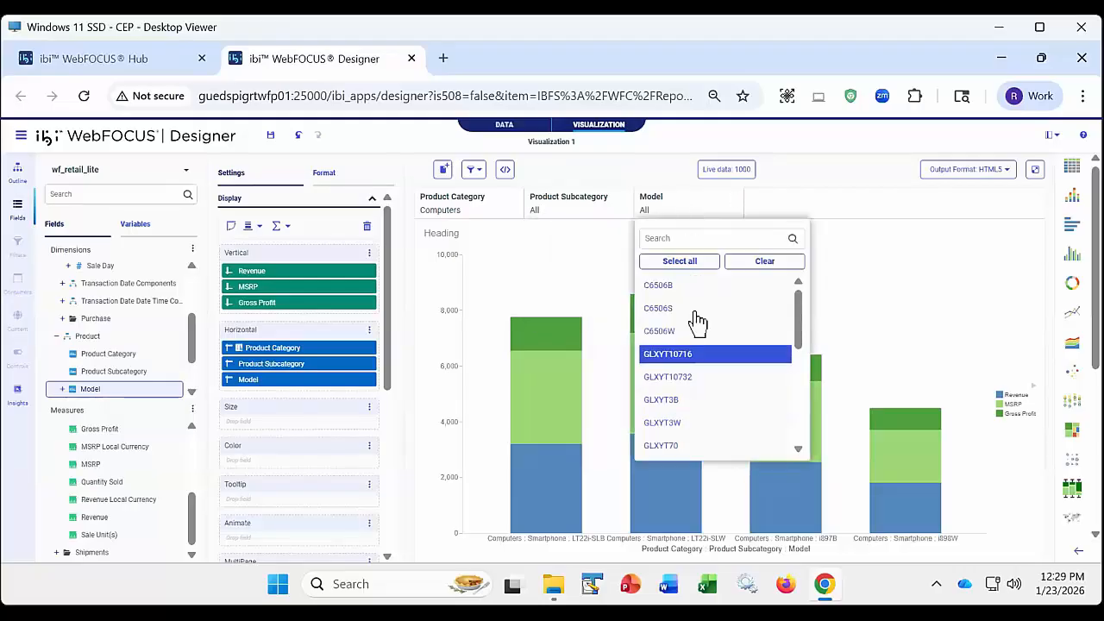
click(458, 207)
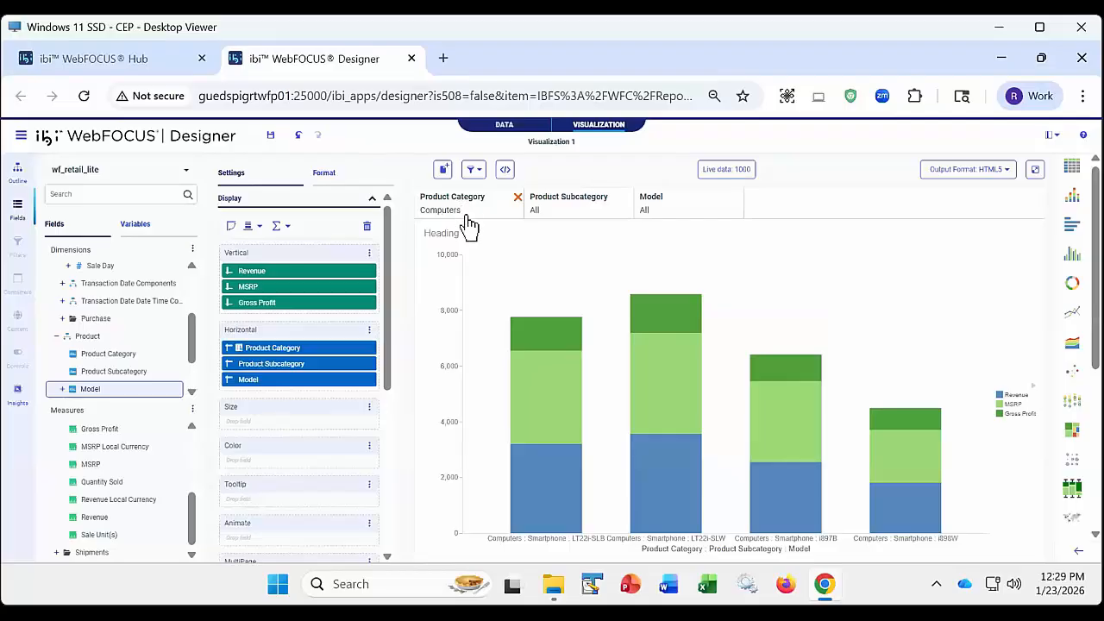
- Clear the selection in the Product Category filter
click(466, 216)
click(534, 260)
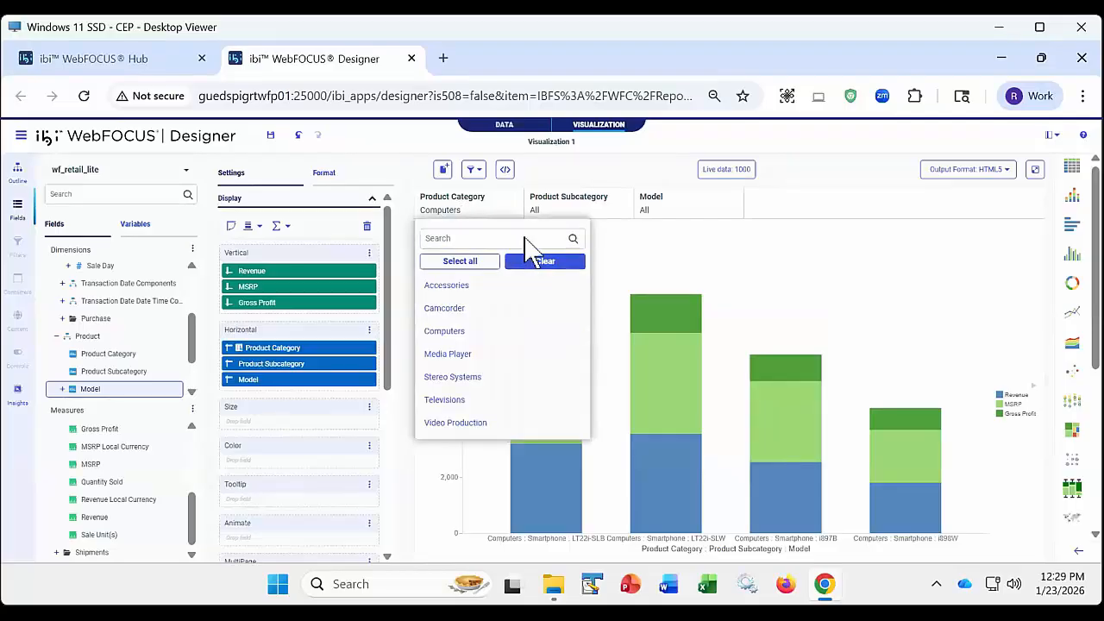
click(559, 177)
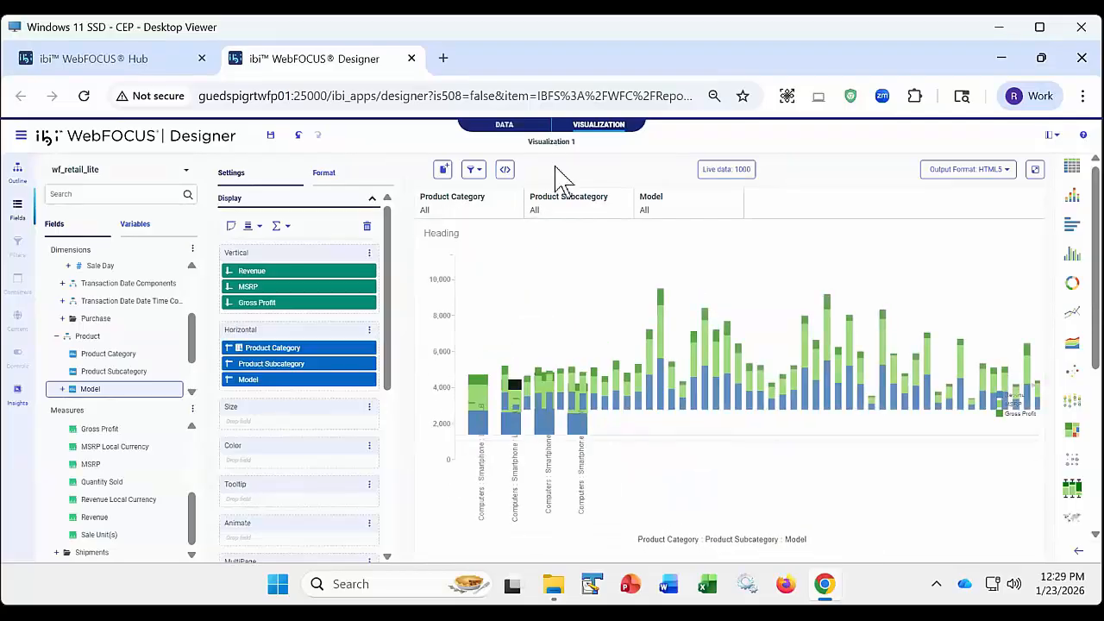
- Look through the value lists of the Product Category, Product Subcategory and Model filters with nothing selected
click(470, 211)
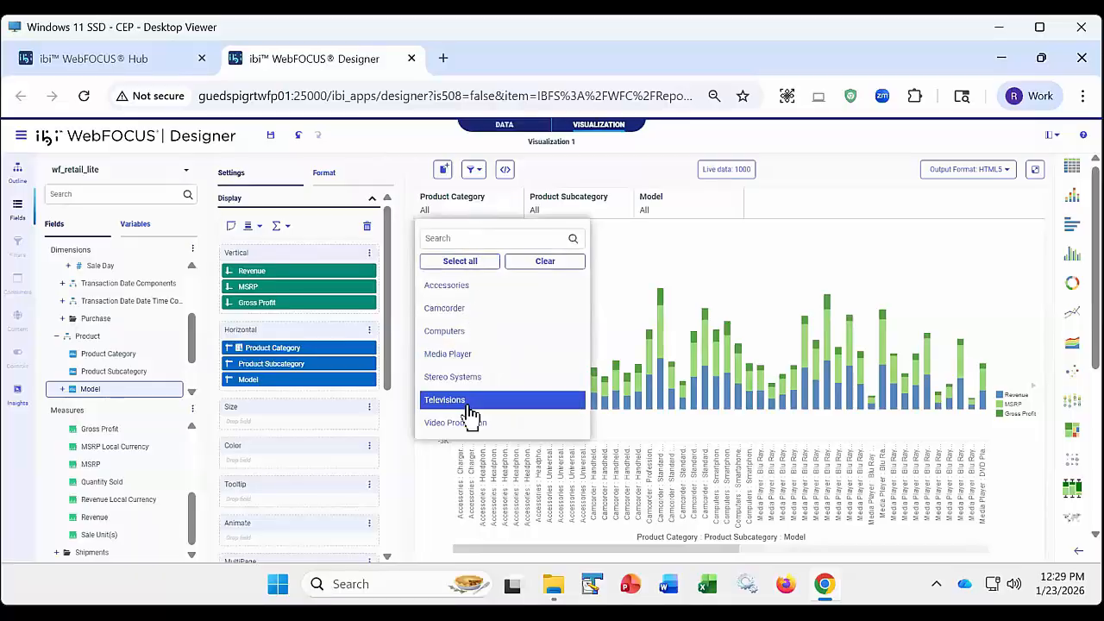
click(562, 178)
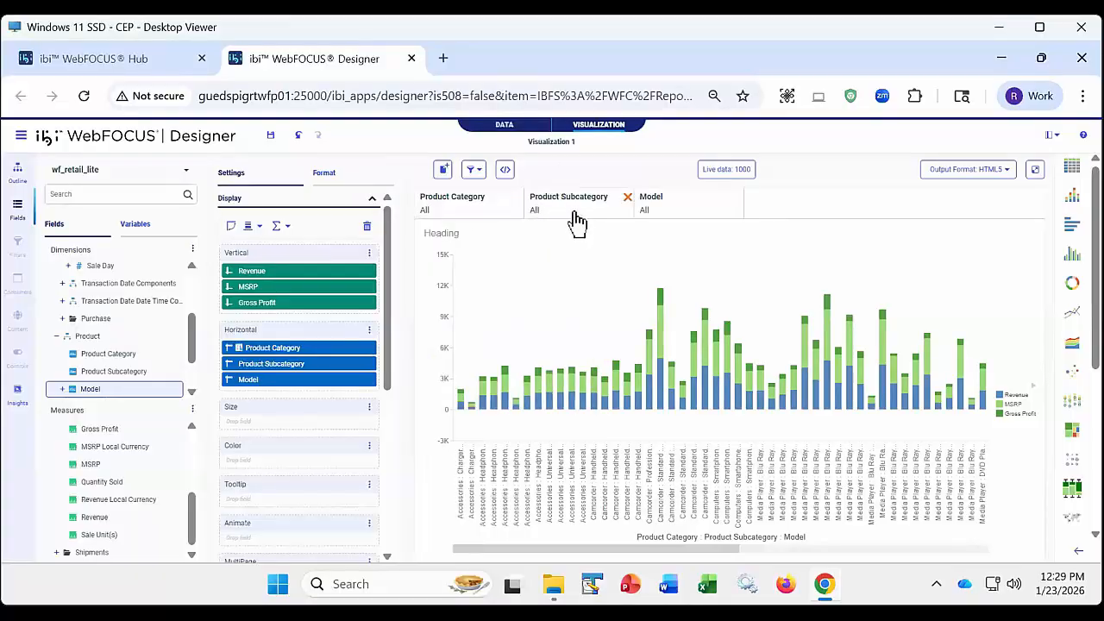
click(575, 214)
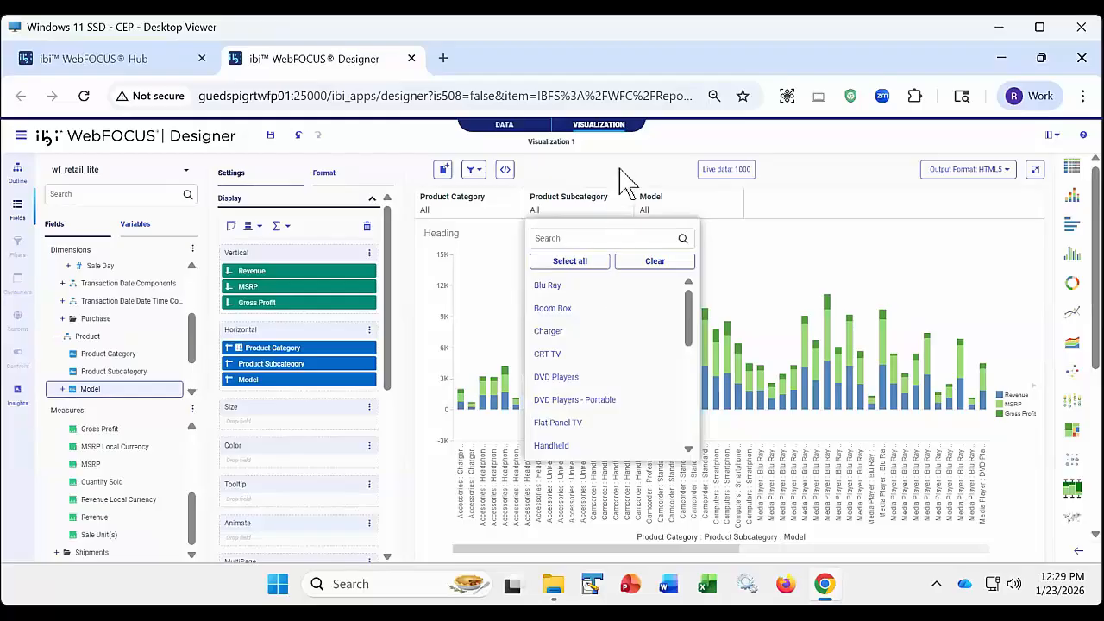
click(682, 214)
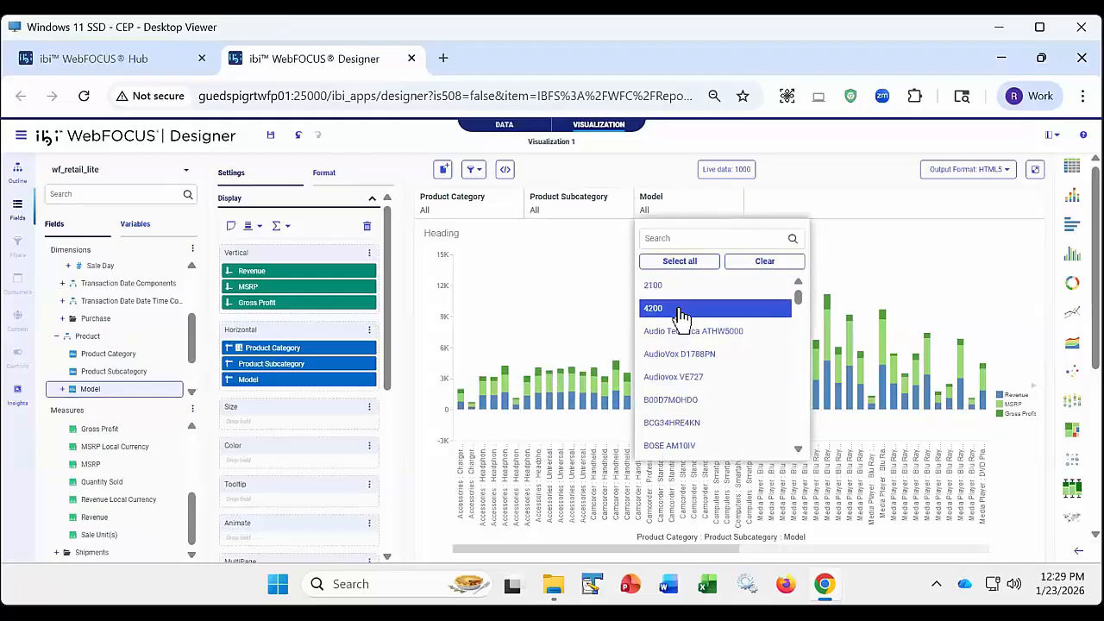
click(608, 183)
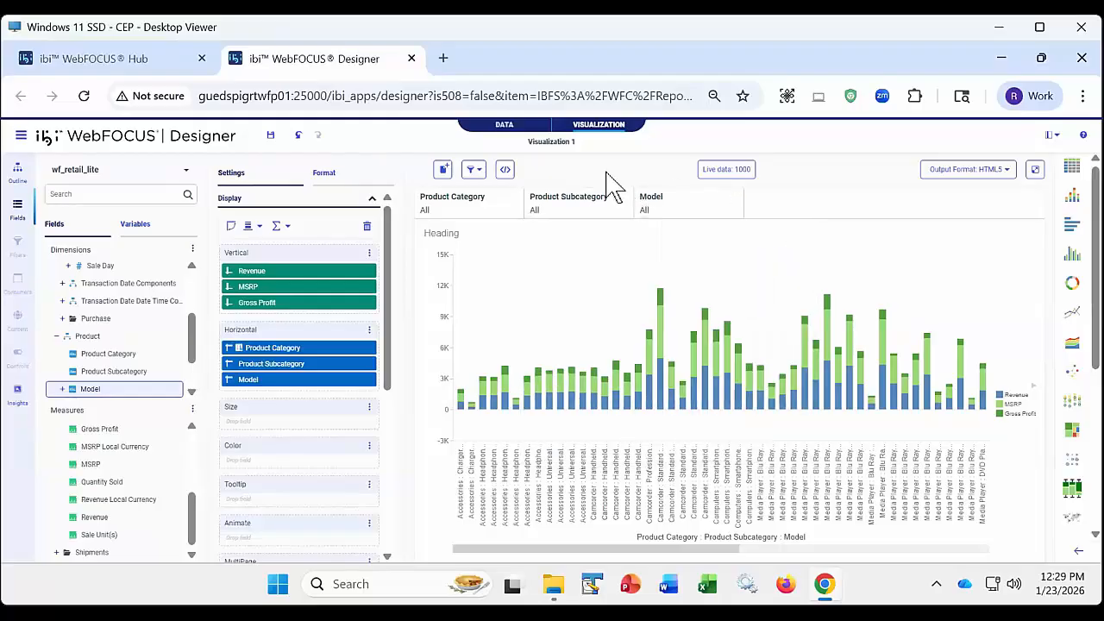
- Filter the chart to the Smartphone product subcategory
click(591, 222)
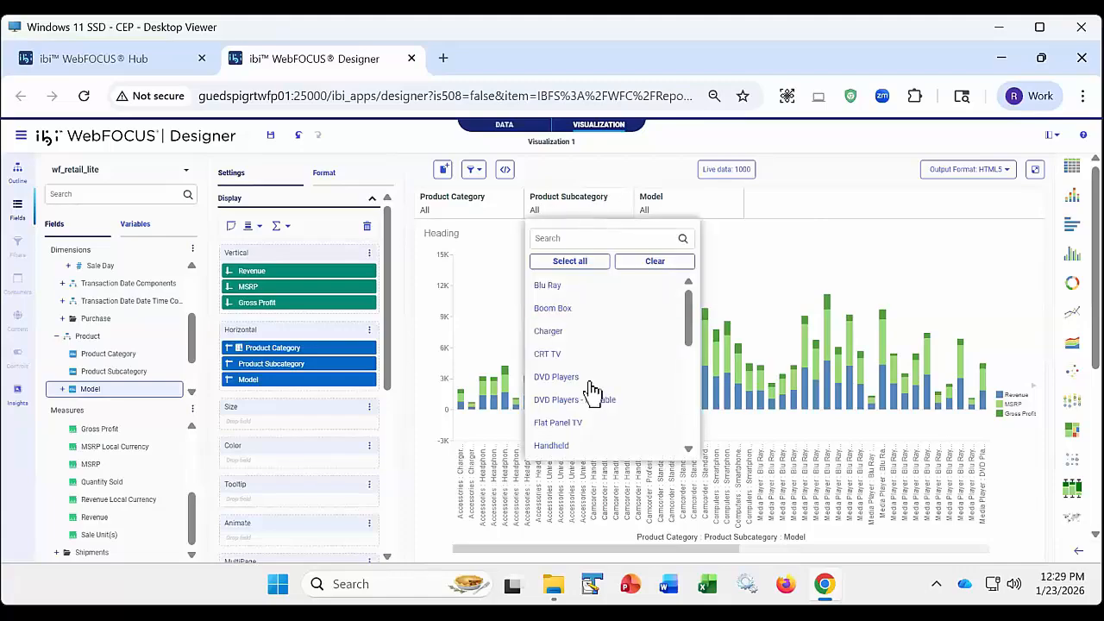
scroll(591, 390, down, 3)
click(575, 431)
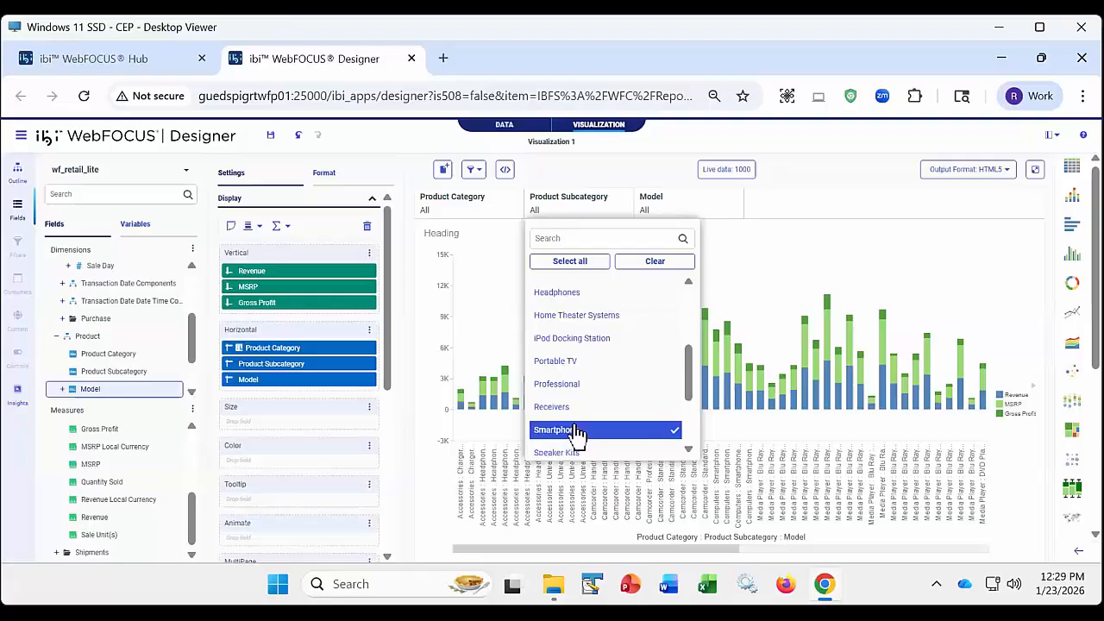
click(583, 177)
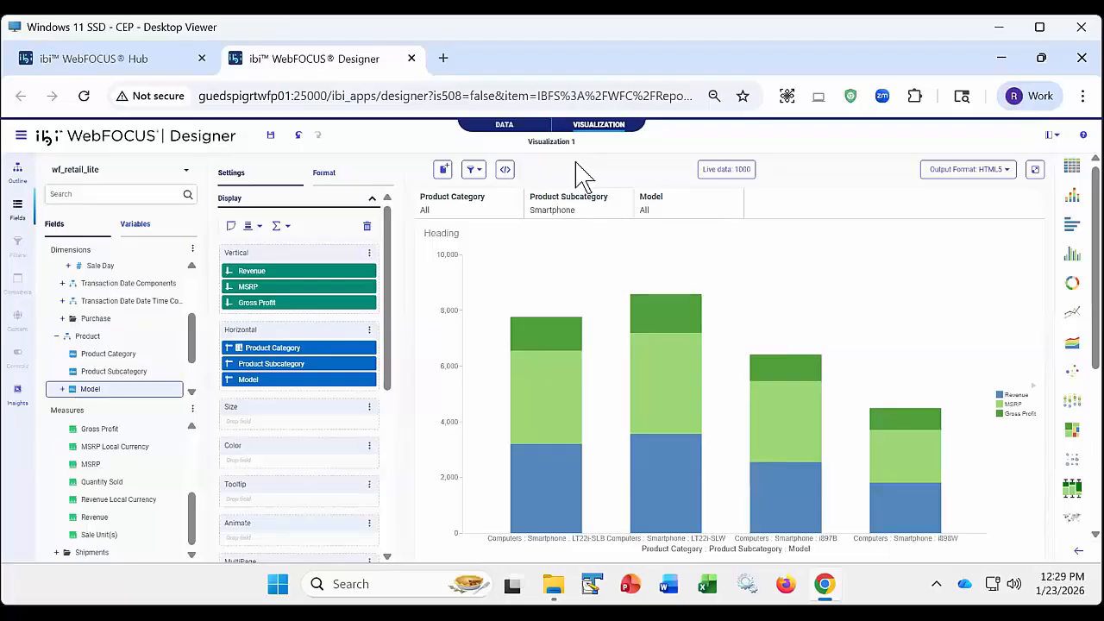
- Look at the values offered for Product Category and Model under the Smartphone selection, and review the filter linking options
click(470, 217)
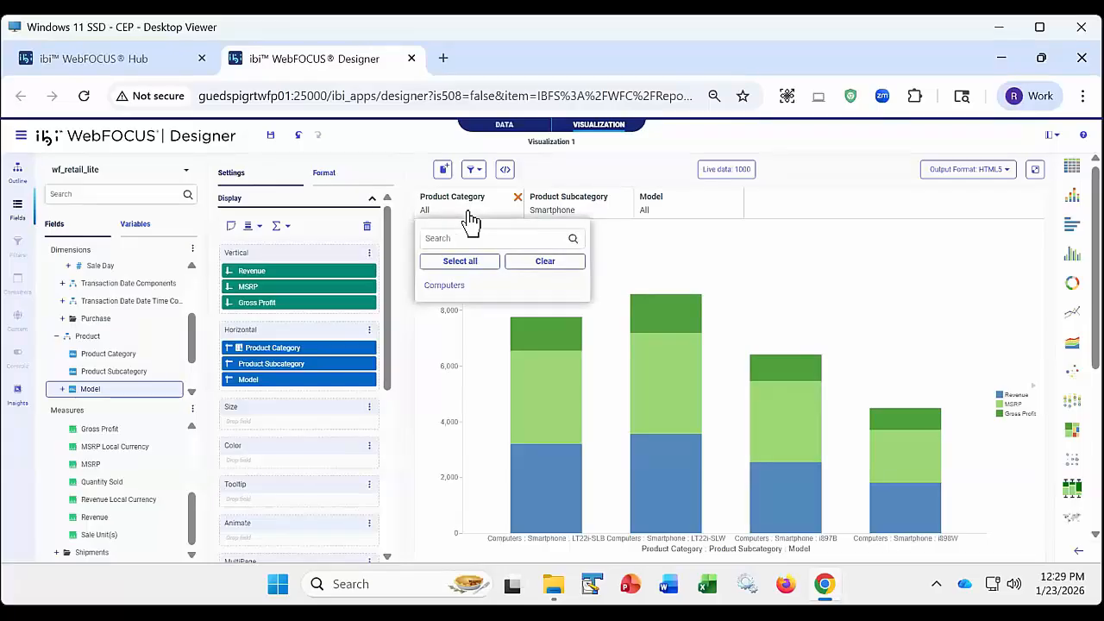
click(680, 212)
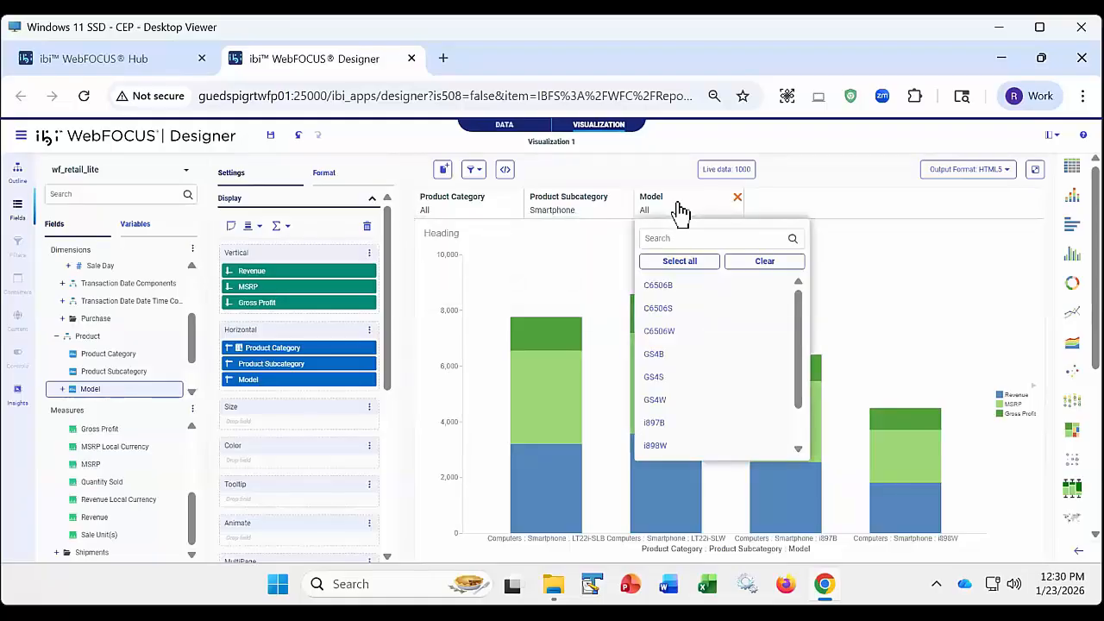
click(473, 170)
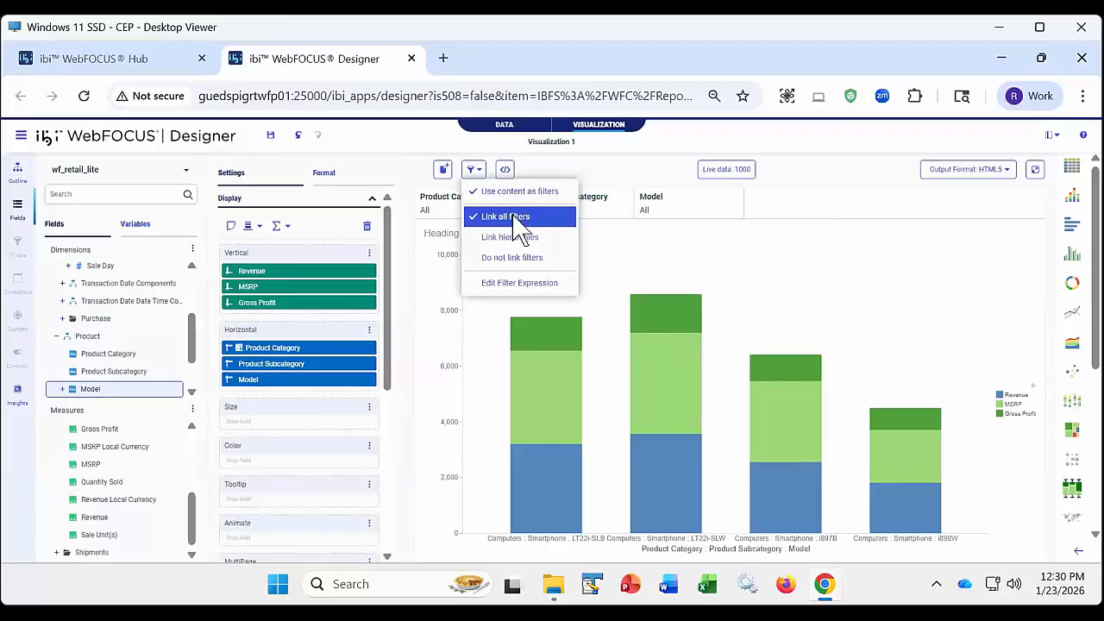
click(596, 167)
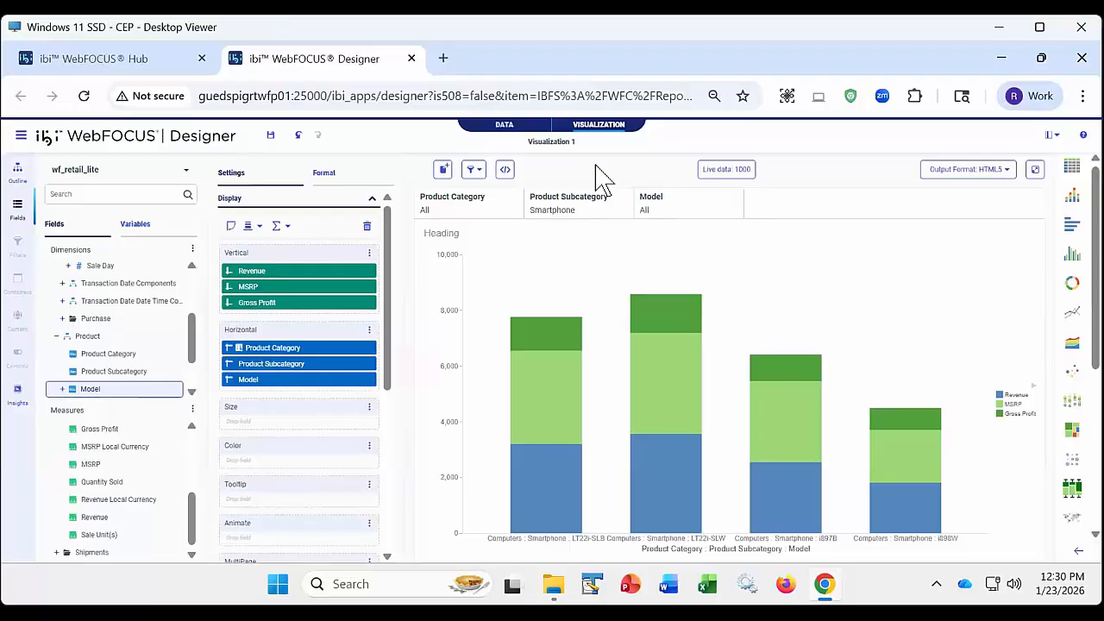
- Clear the Smartphone selection in the Product Subcategory filter
click(595, 210)
click(653, 259)
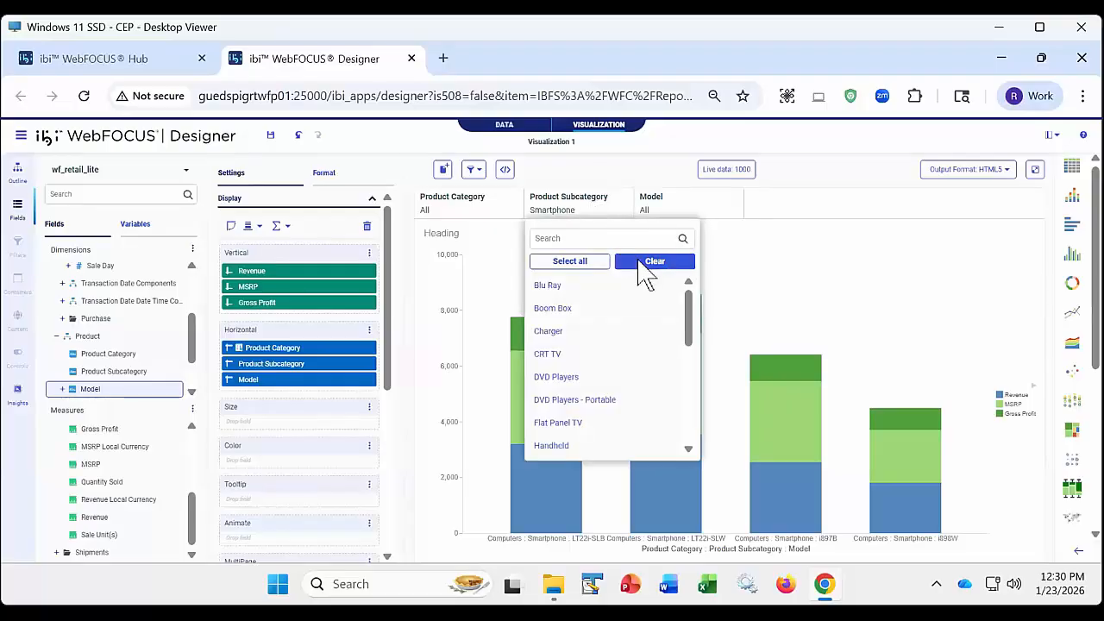
click(616, 182)
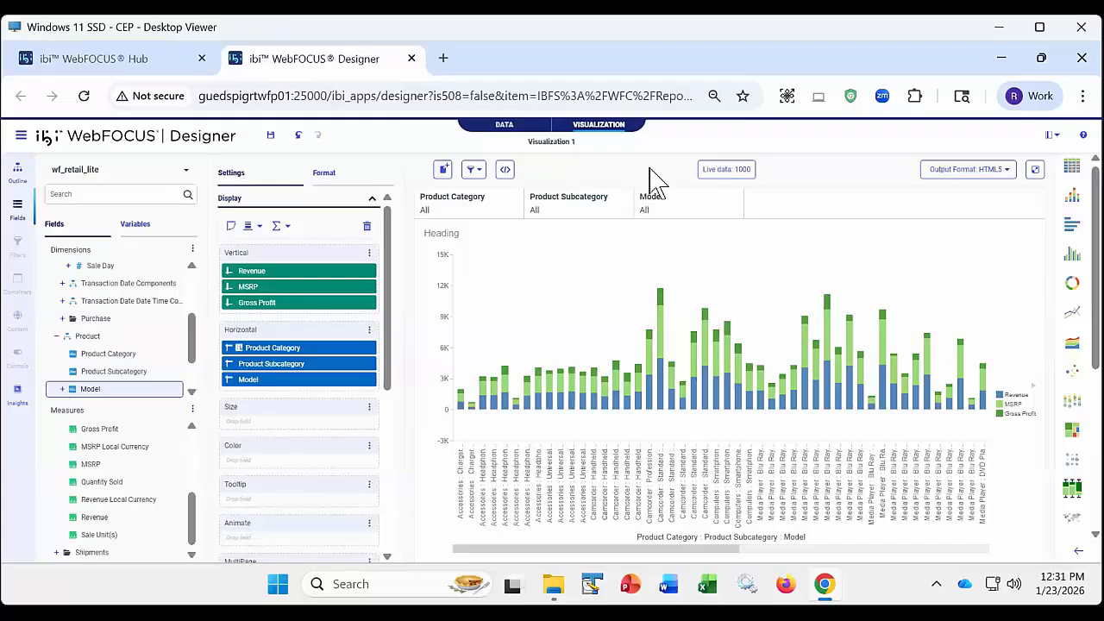
- Filter the chart to model 2100
click(665, 217)
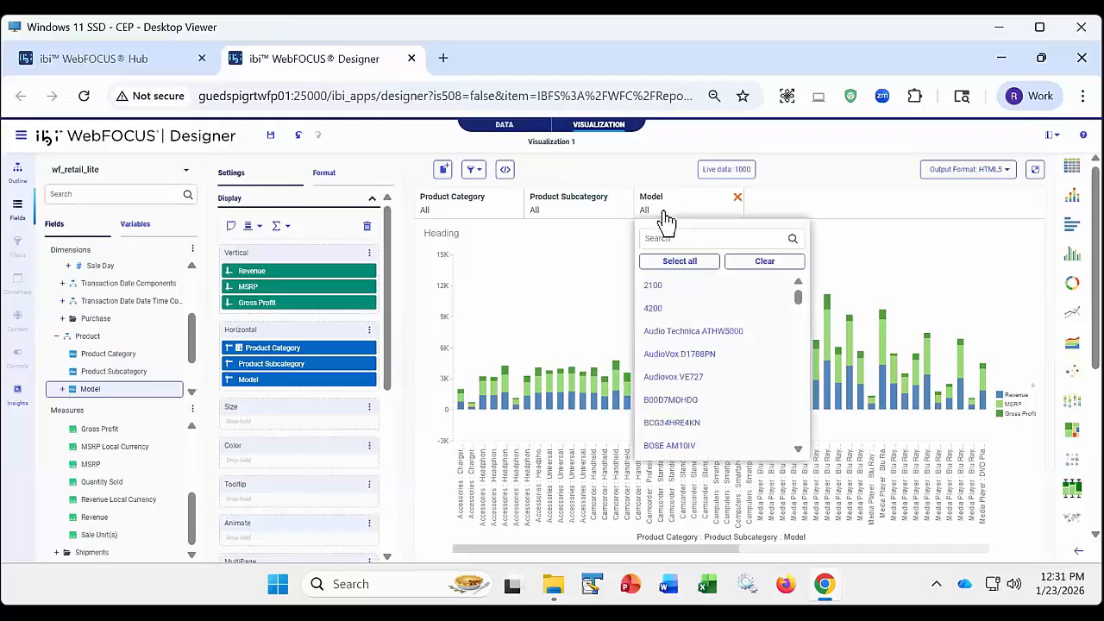
click(660, 292)
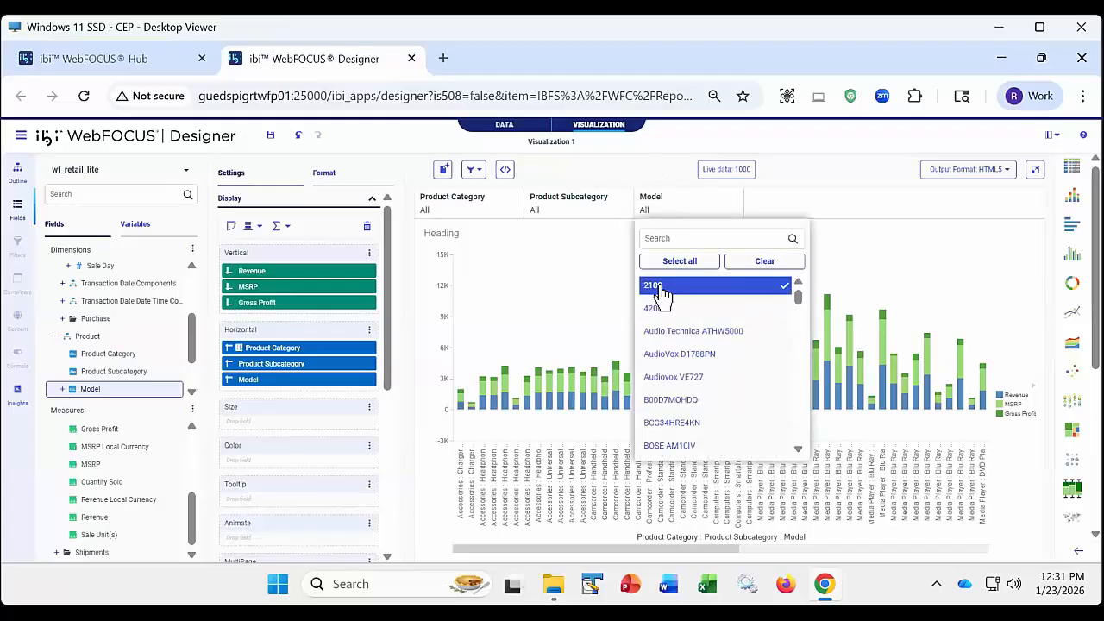
click(640, 176)
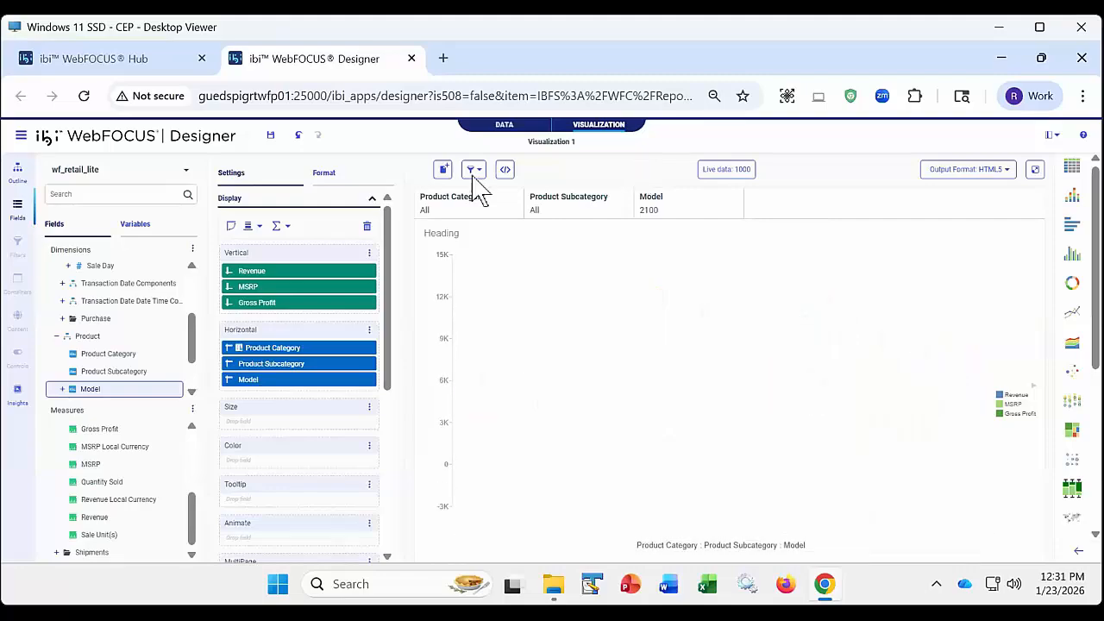
- Review the filter linking options and the values offered for Product Subcategory and Product Category under model 2100
click(473, 169)
click(614, 172)
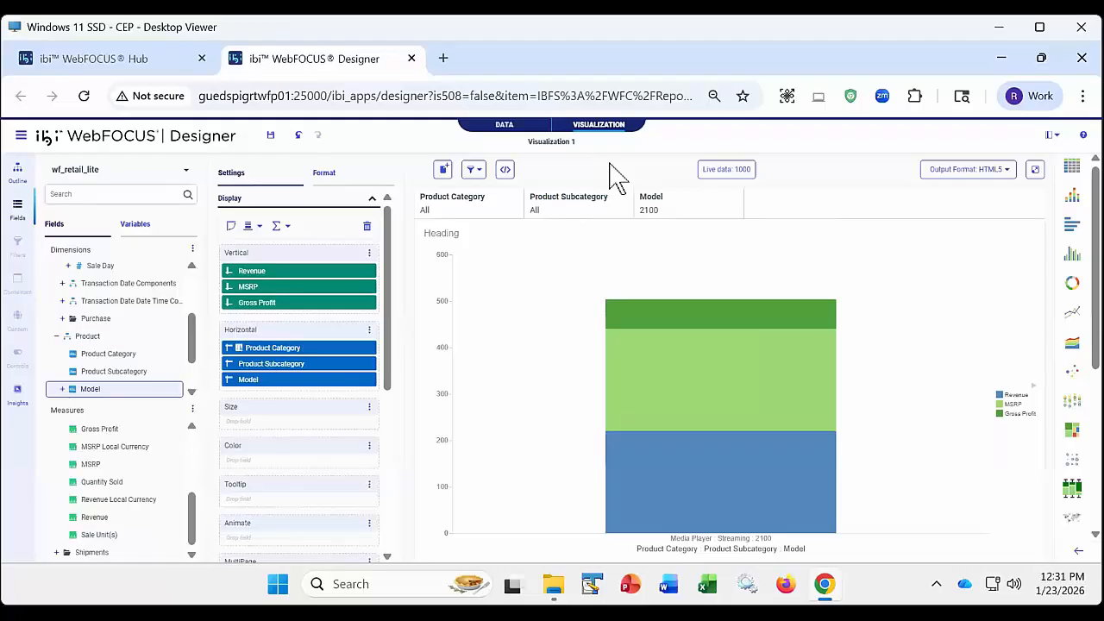
click(575, 214)
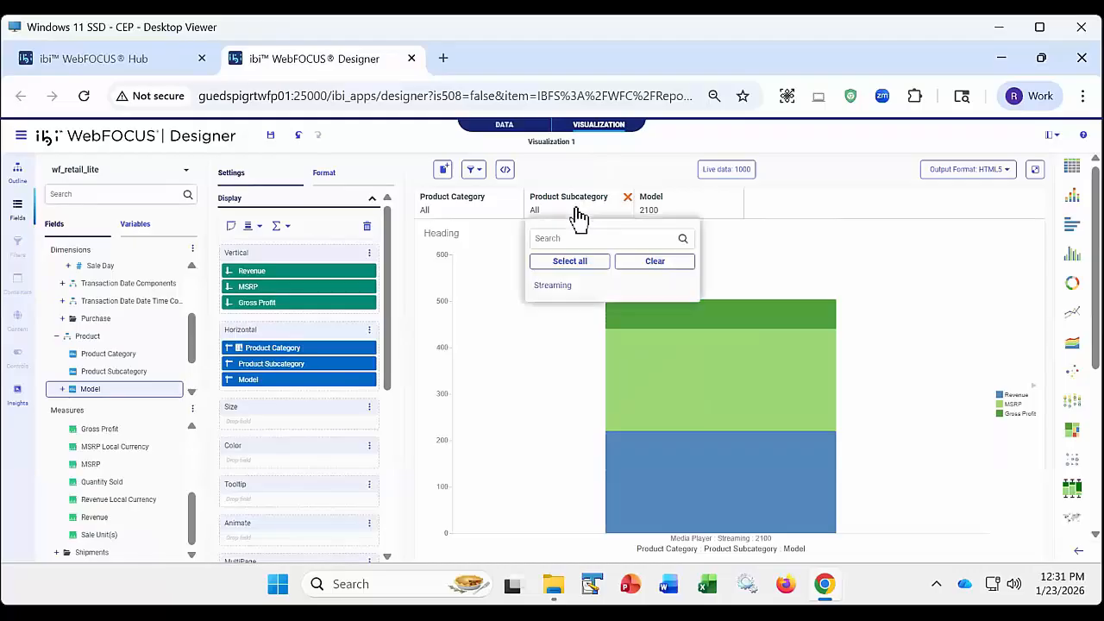
click(481, 216)
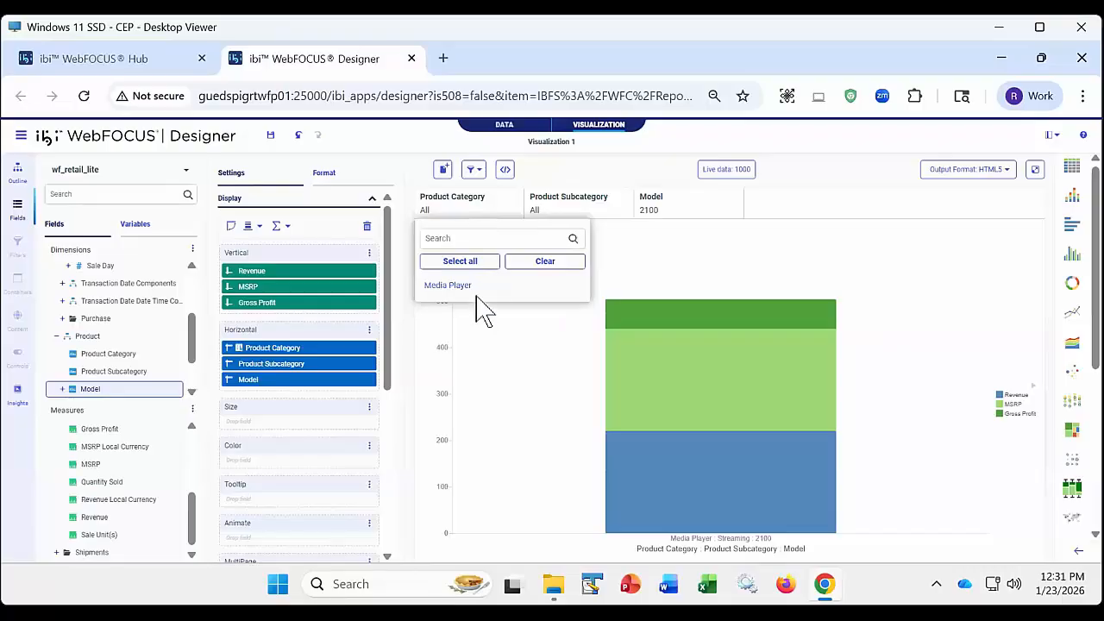
click(592, 171)
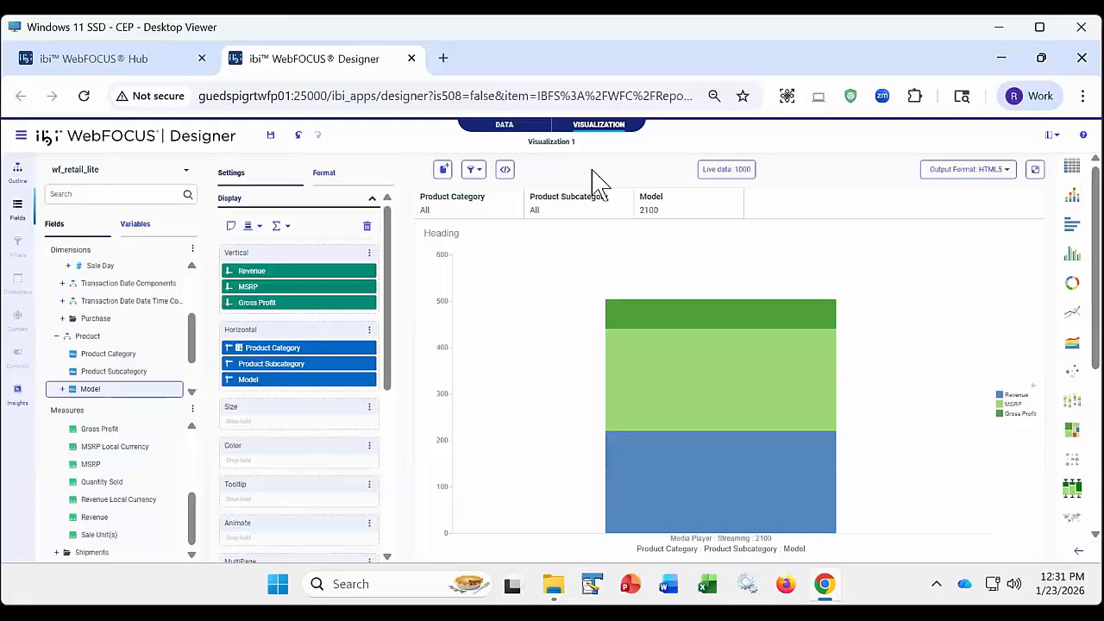
- Clear the Model filter's selection and switch the filter linking to Link hierarchies
click(684, 214)
click(759, 275)
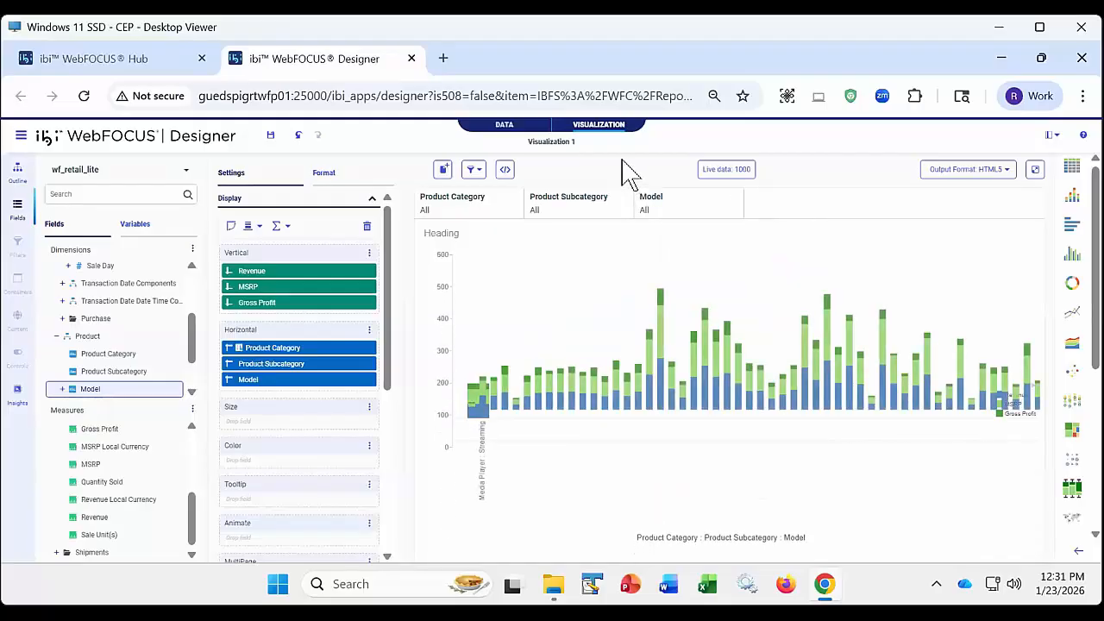
click(474, 169)
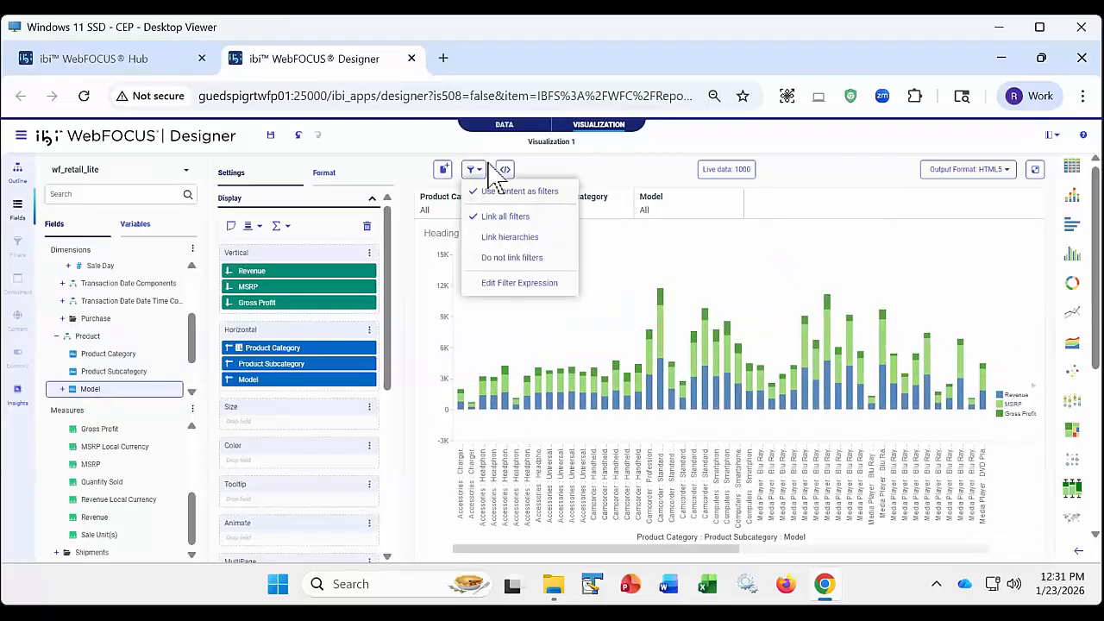
click(505, 238)
click(475, 170)
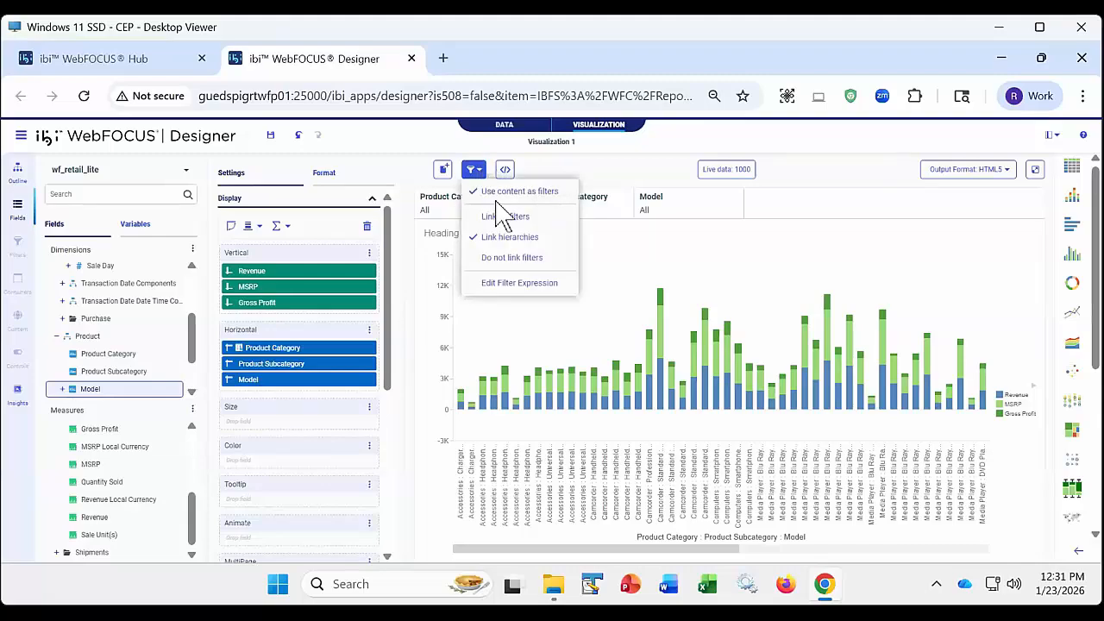
click(570, 168)
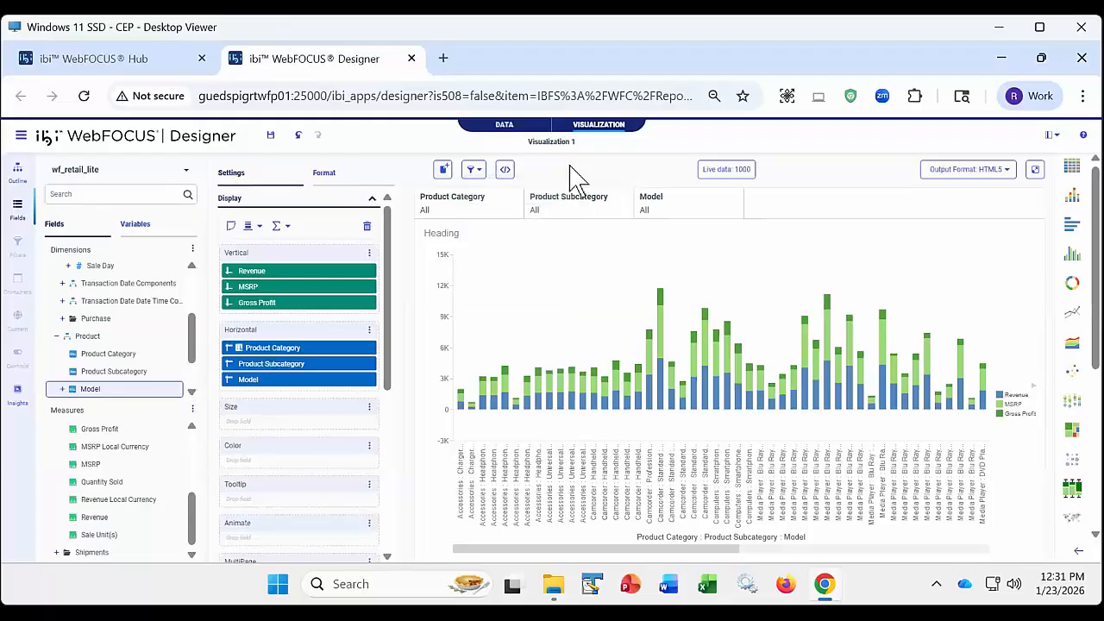
- Filter the chart to the Computers product category and look at the values offered for Product Subcategory and Model
click(480, 221)
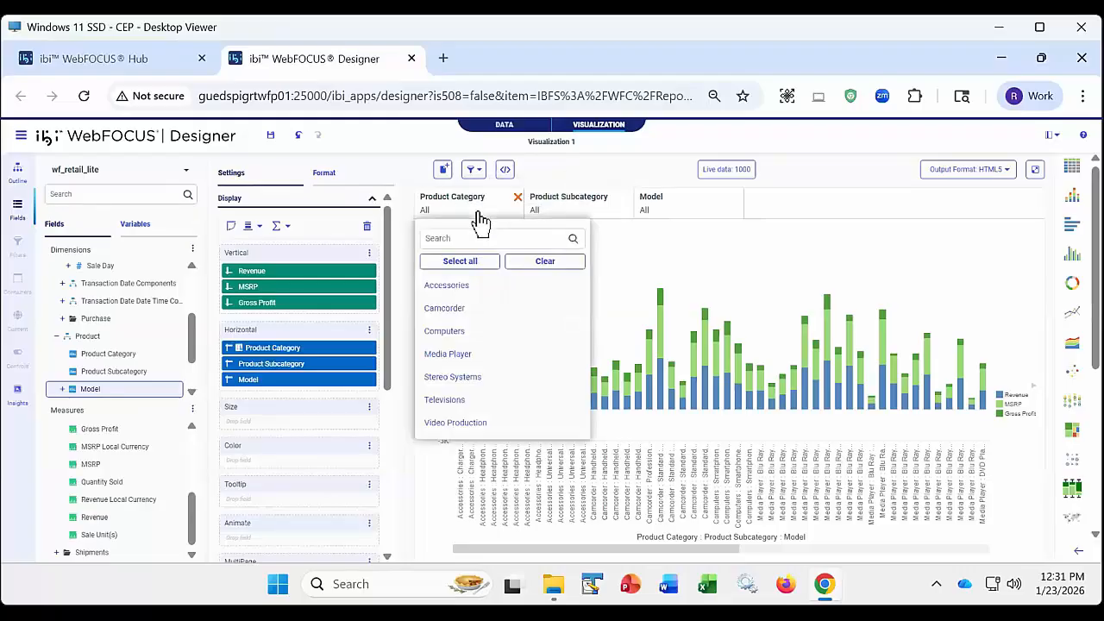
click(444, 331)
click(579, 177)
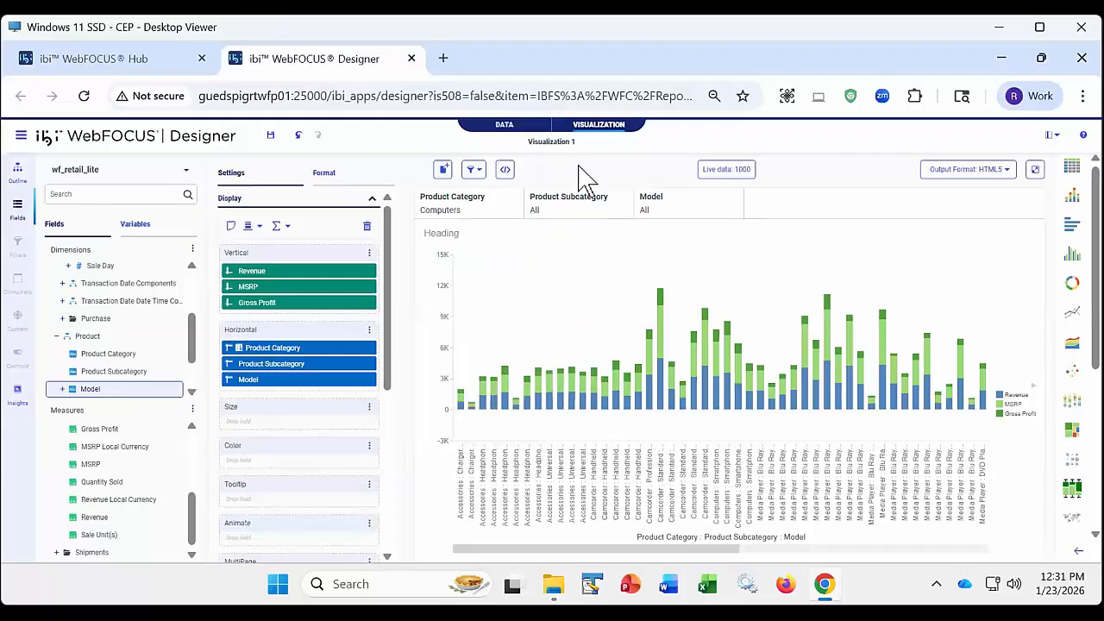
click(592, 221)
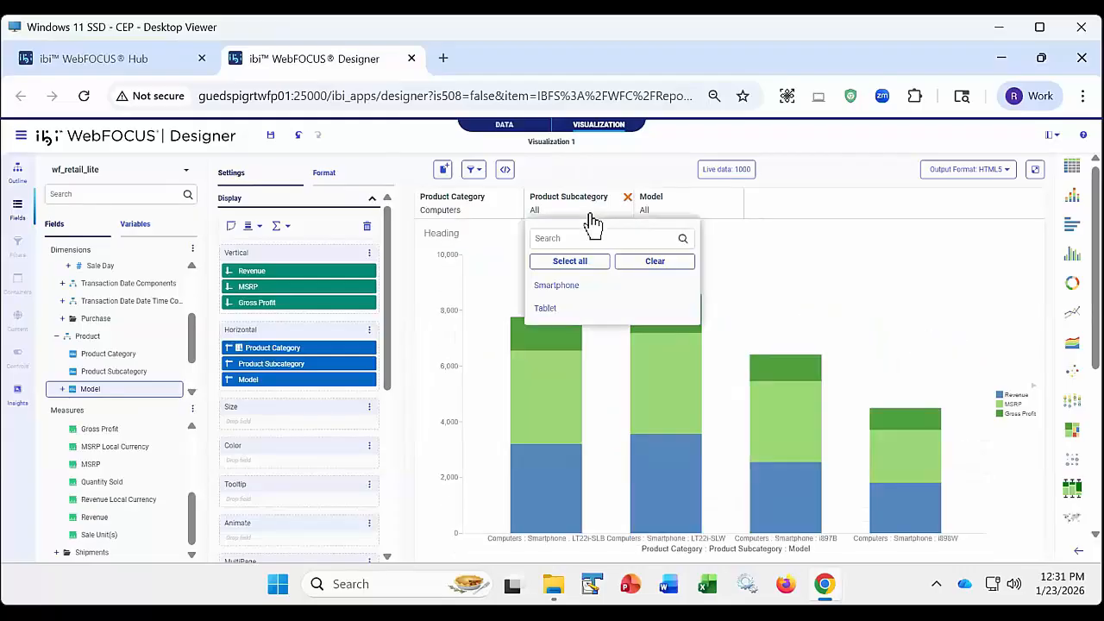
click(690, 217)
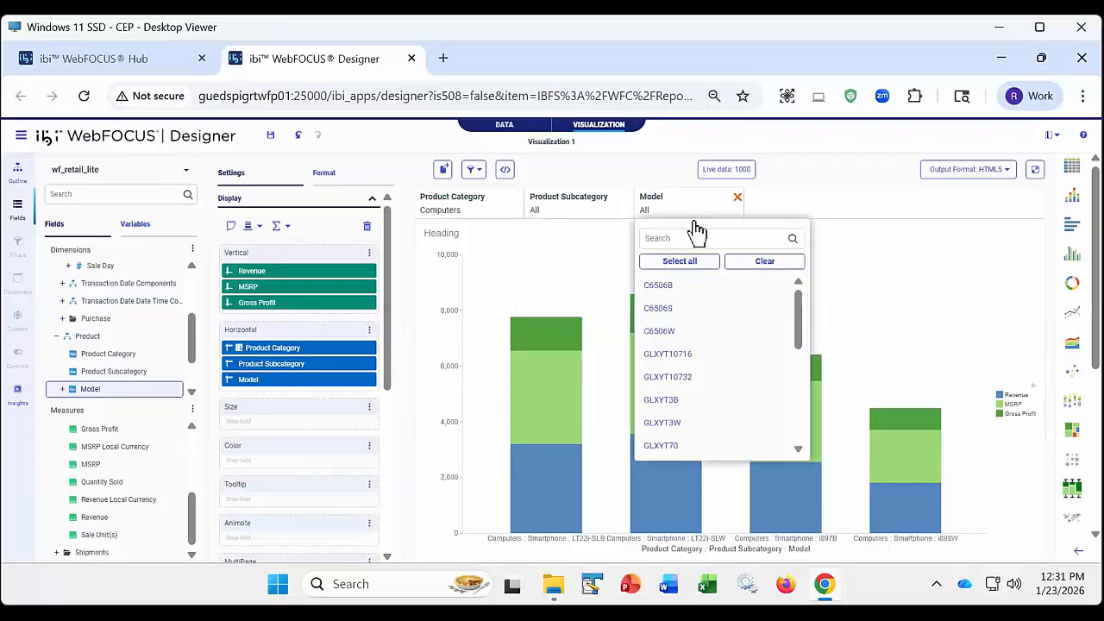
- Clear the Product Category filter and filter the chart to the Smartphone product subcategory instead
click(475, 215)
click(513, 261)
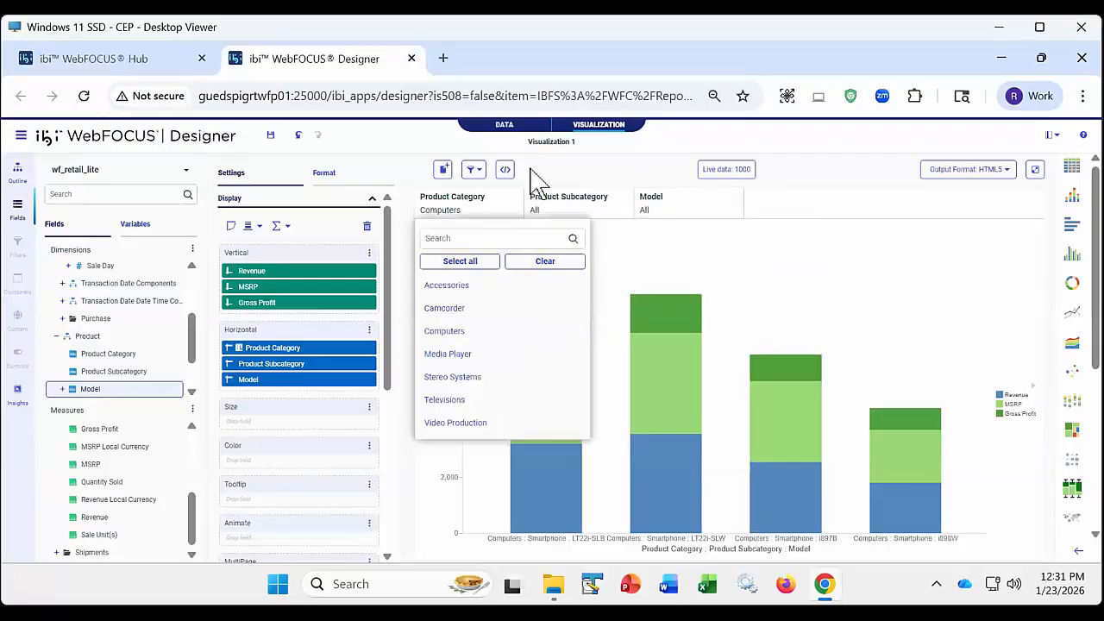
click(559, 210)
scroll(584, 379, down, 5)
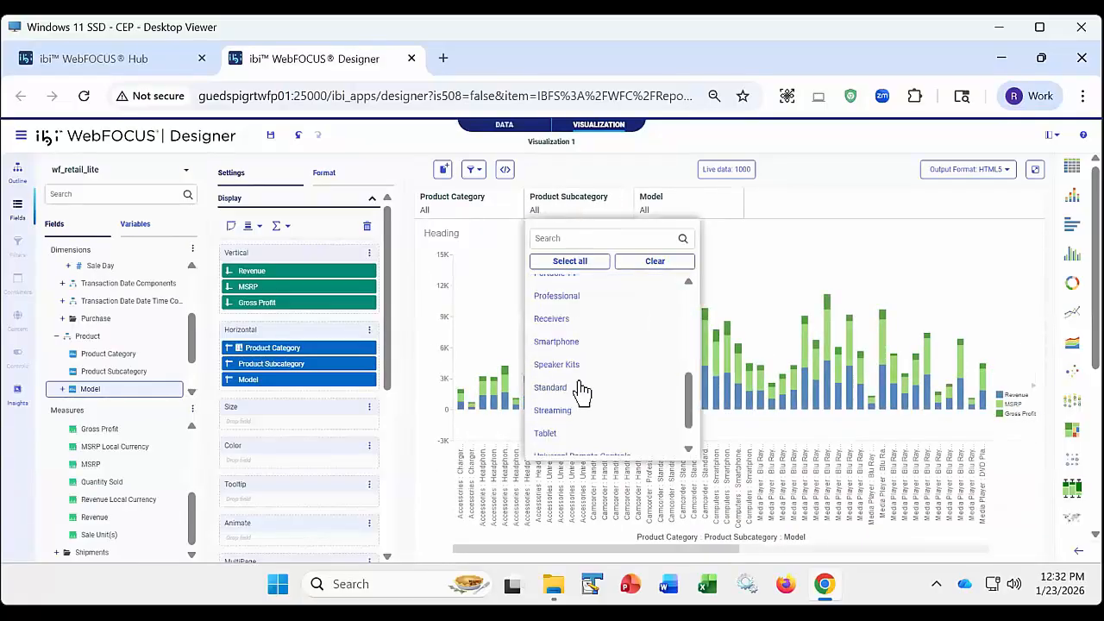
click(576, 343)
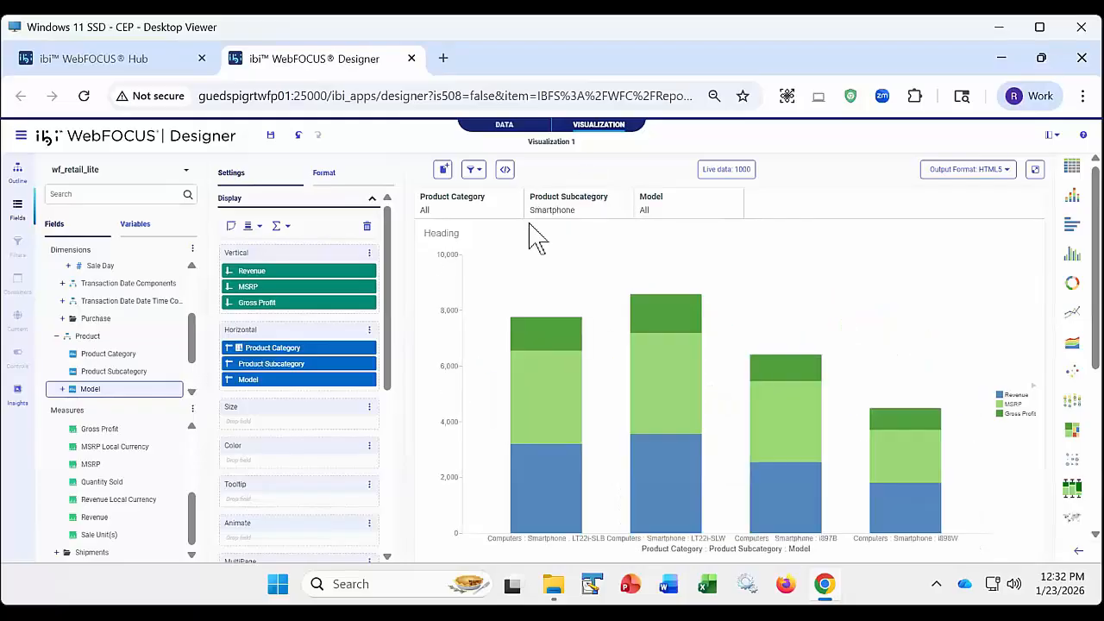
- Look at the values offered for Product Category and Model under the Smartphone selection with hierarchy linking
click(482, 210)
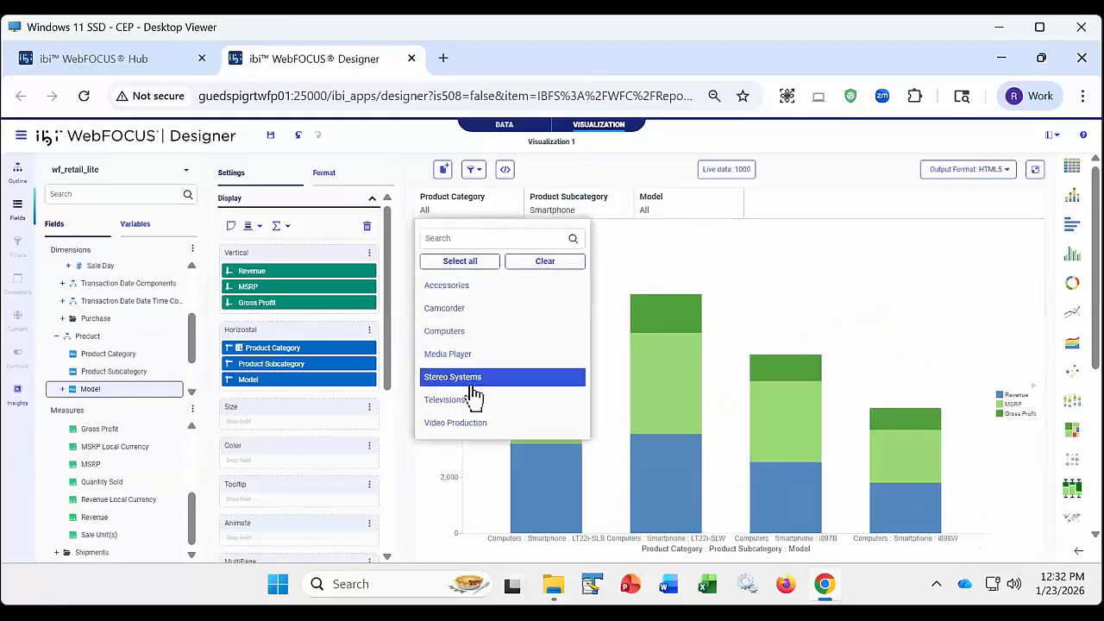
click(577, 164)
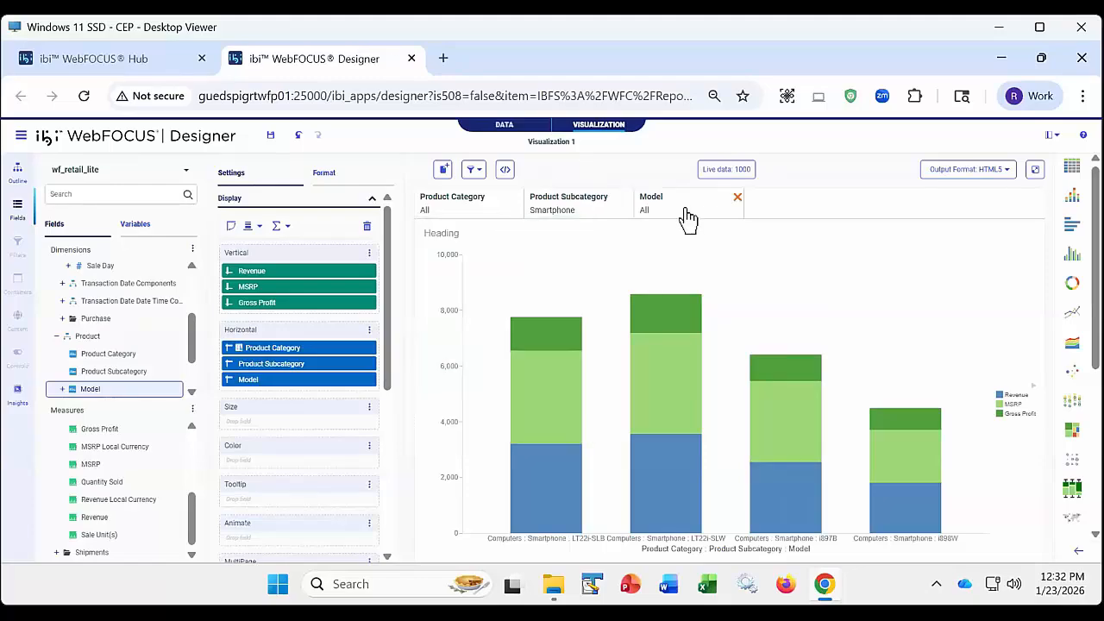
click(687, 215)
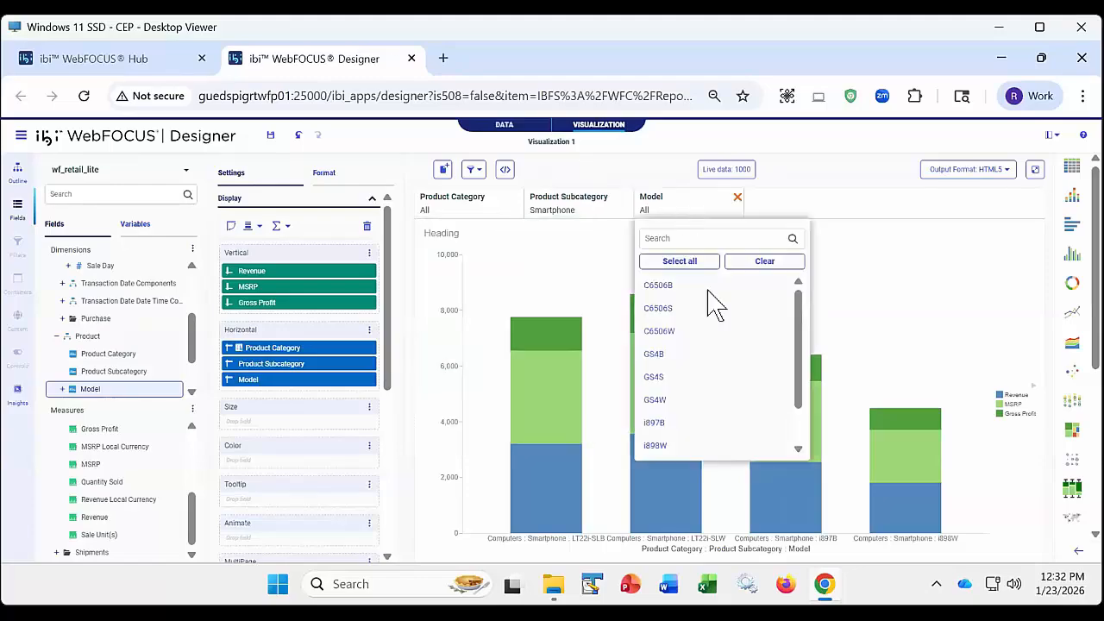
click(595, 181)
- Clear the Product Subcategory filter's selection
click(581, 222)
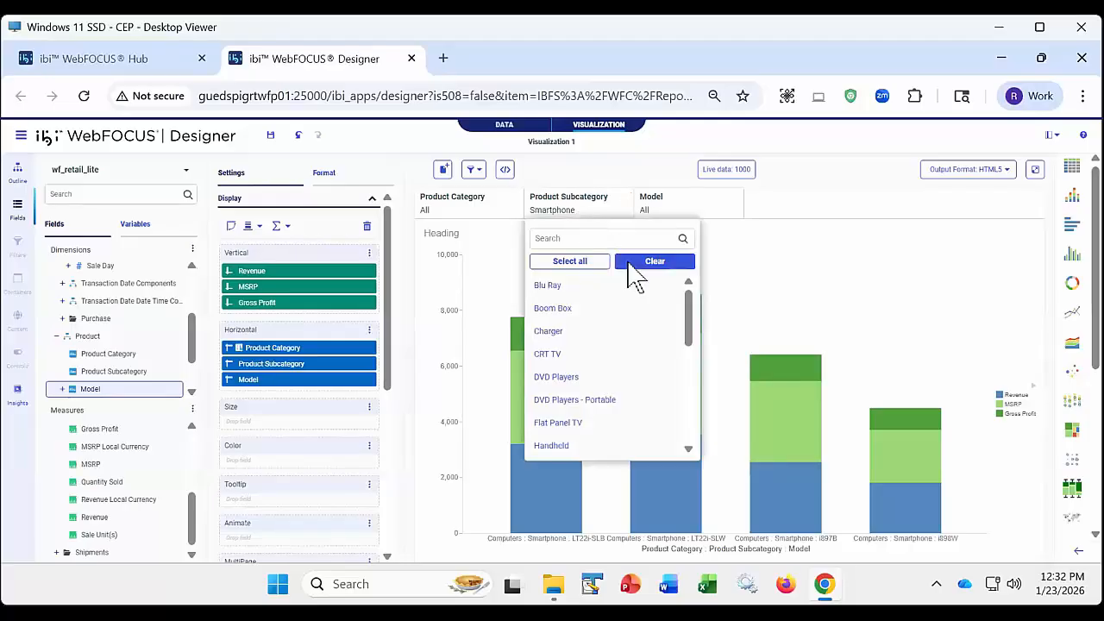
click(636, 270)
click(595, 179)
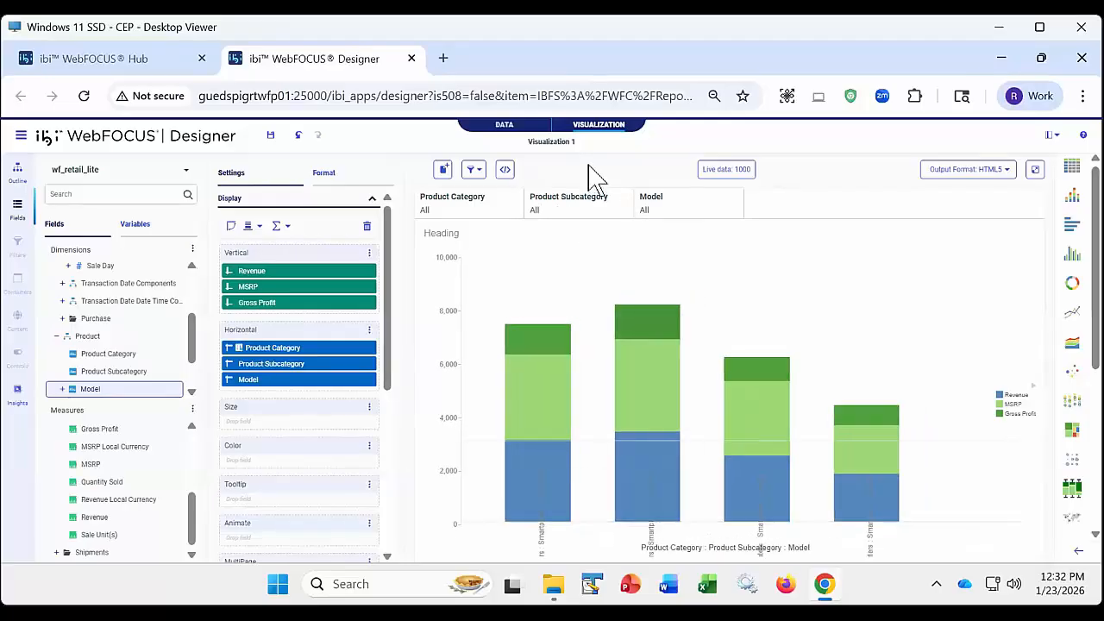
- Filter the chart to model 2100 and look at the values offered for Product Category and Product Subcategory
click(678, 211)
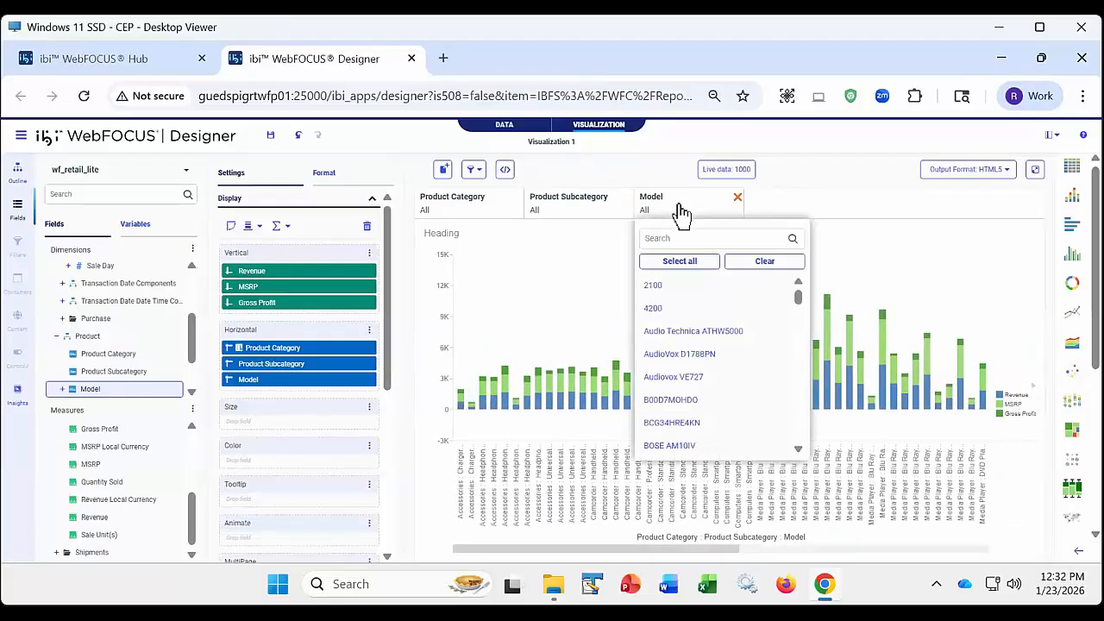
click(677, 284)
click(651, 179)
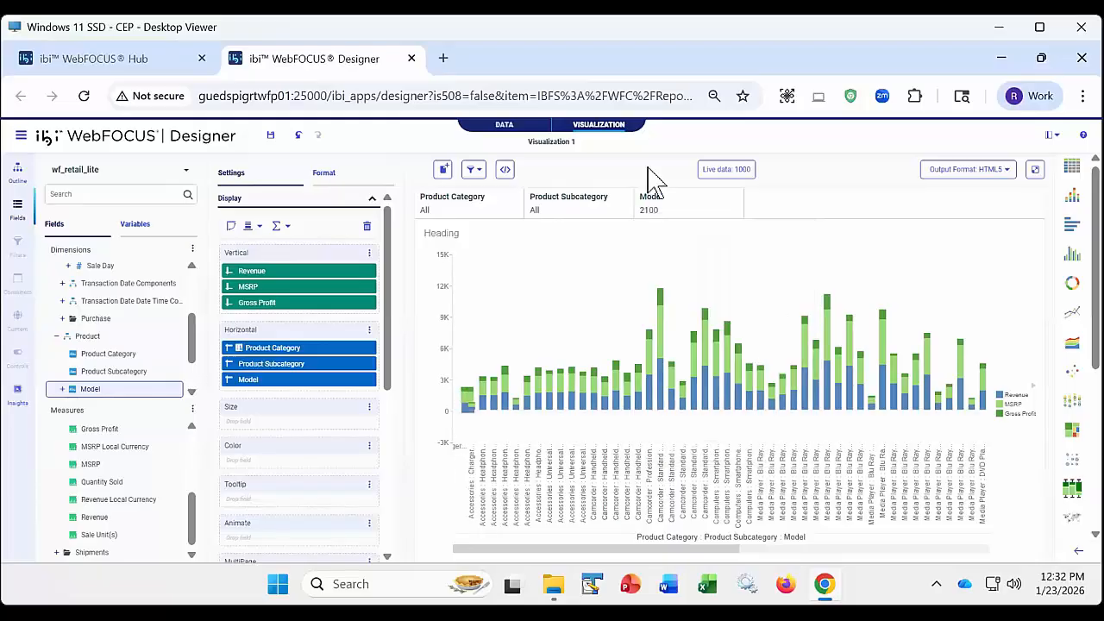
click(480, 215)
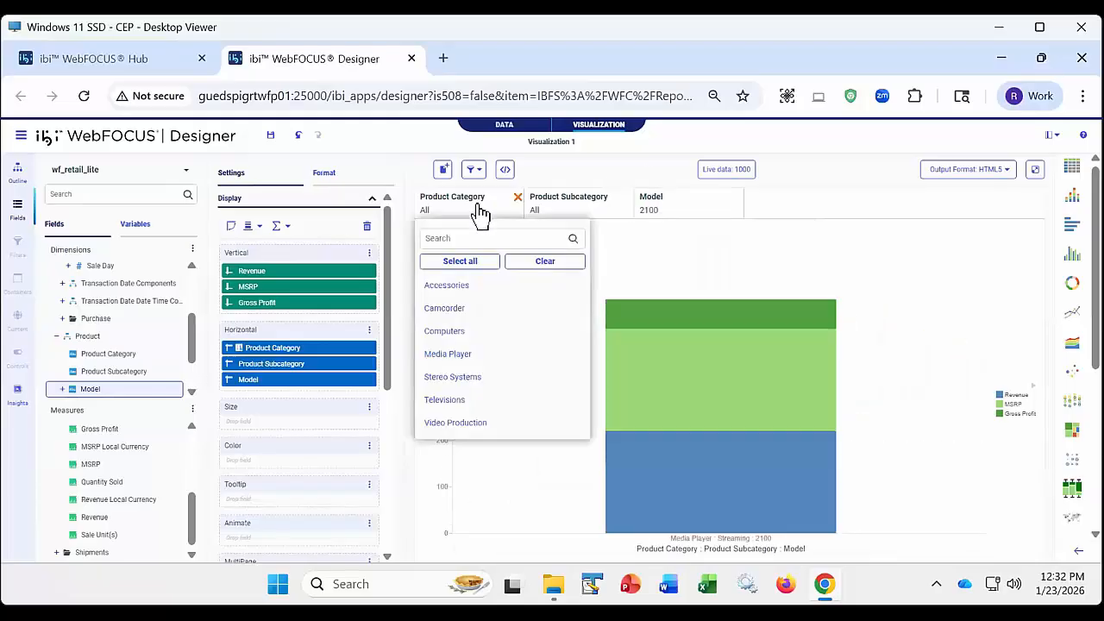
click(574, 216)
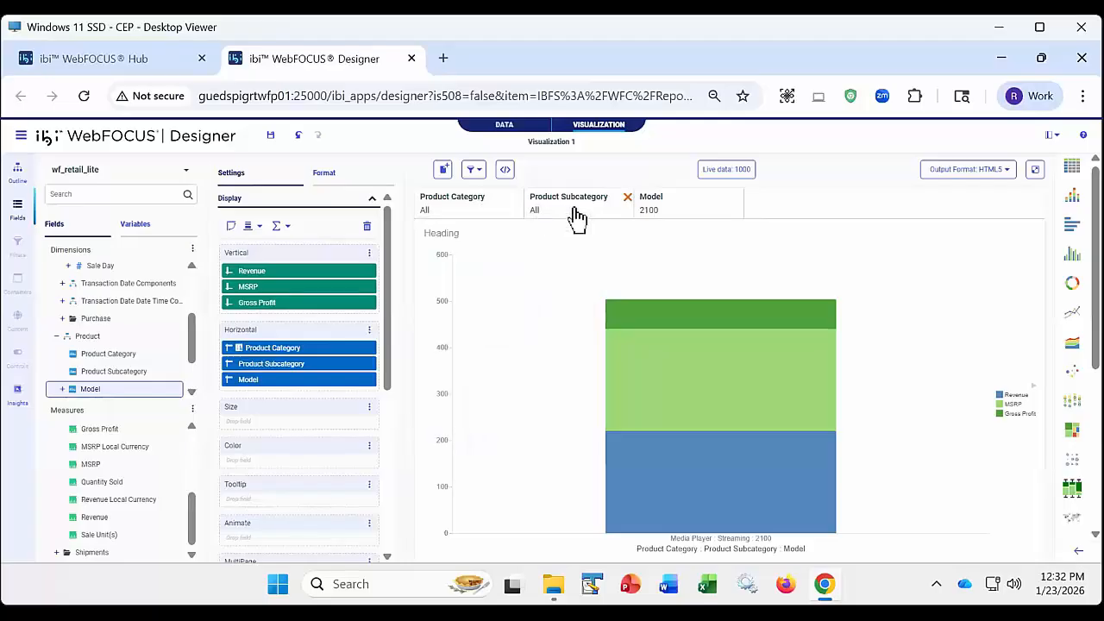
- Clear the Model filter's selection and switch the filter linking to Do not link filters
click(681, 215)
click(756, 271)
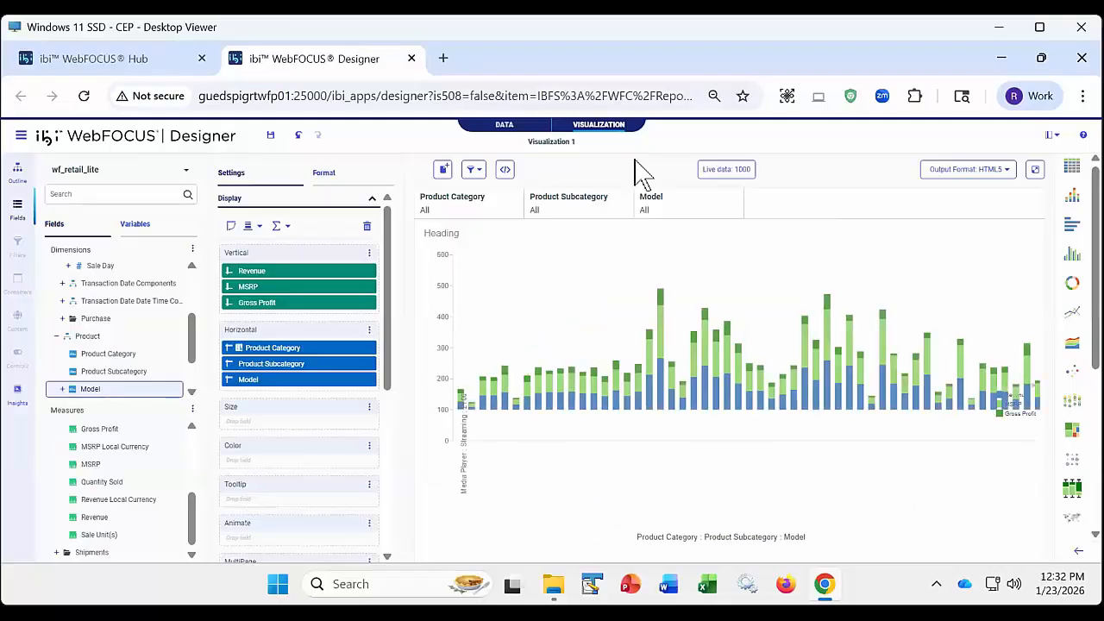
click(475, 169)
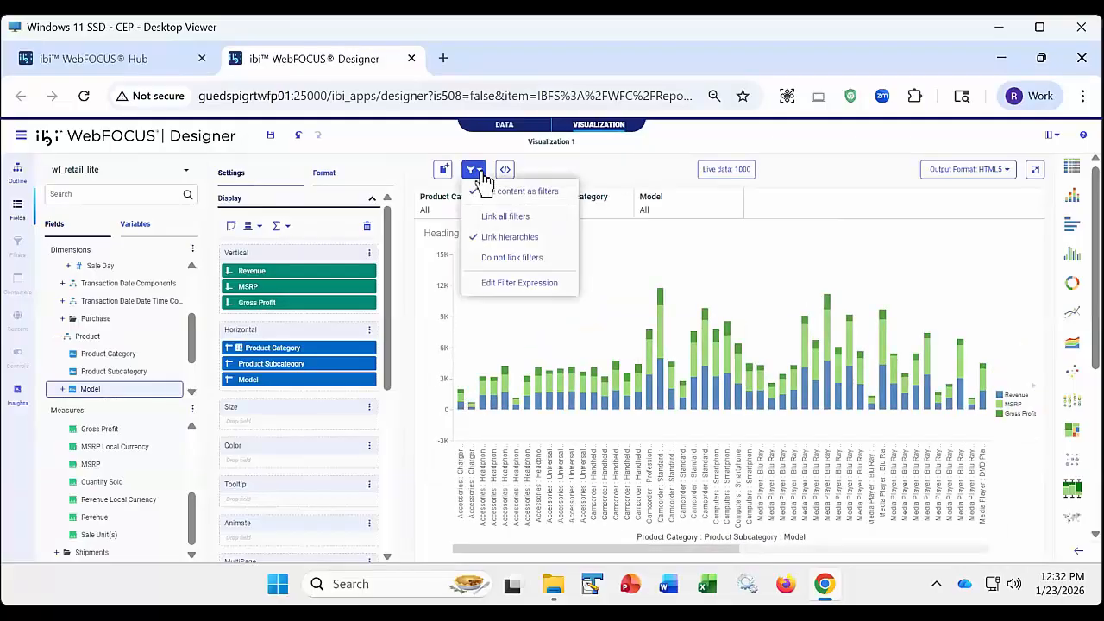
click(510, 261)
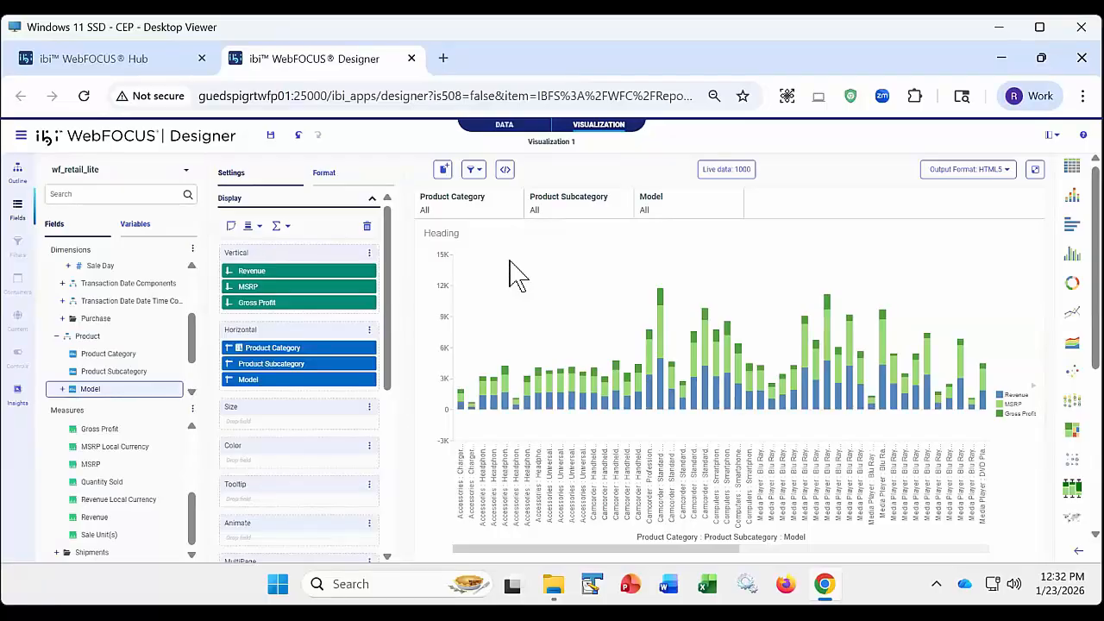
click(475, 169)
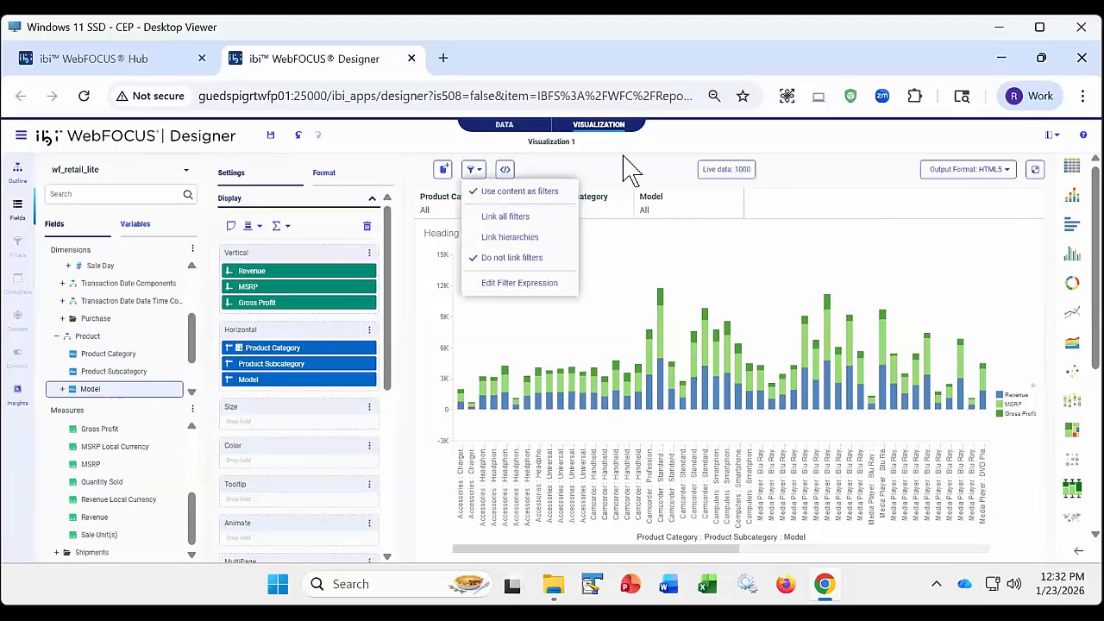
- Filter the chart to the Computers product category and look at the Product Subcategory values offered with unlinked filters
click(462, 218)
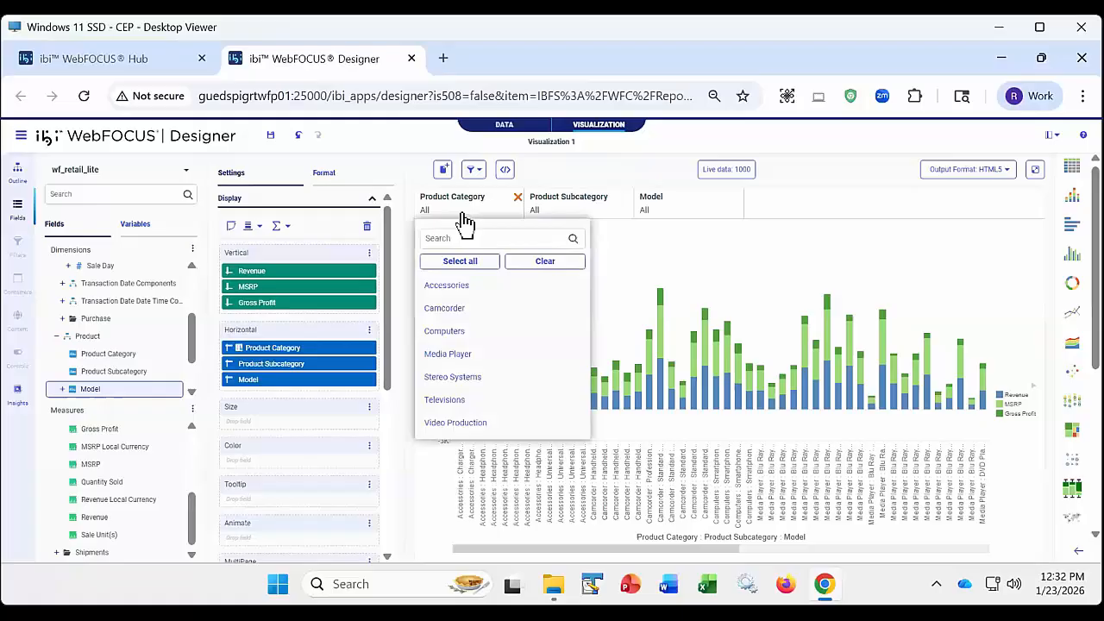
click(466, 331)
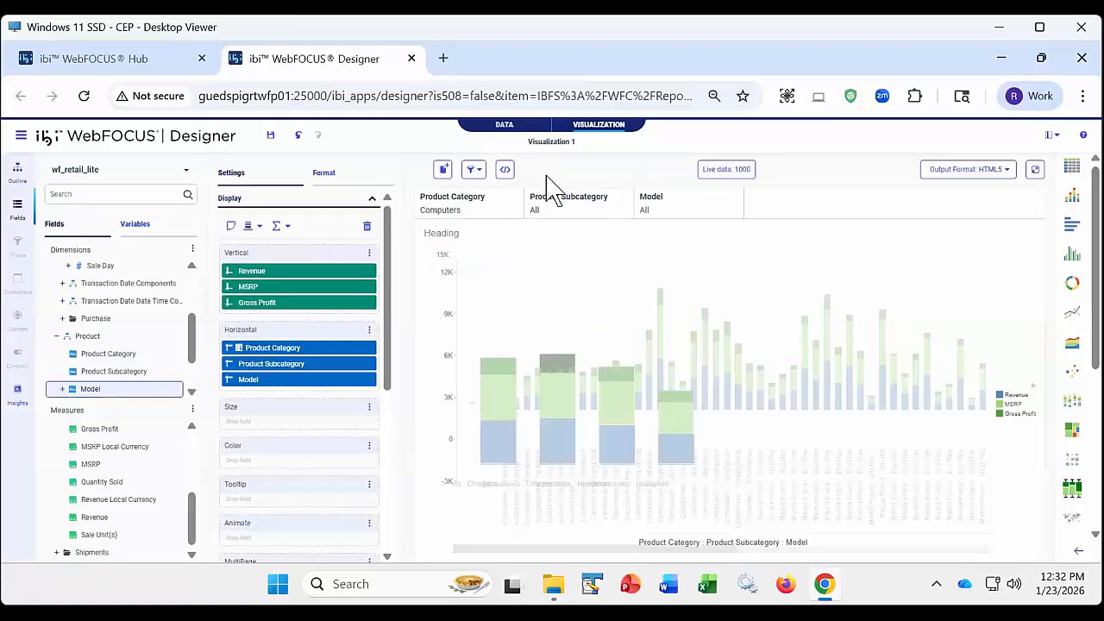
click(576, 214)
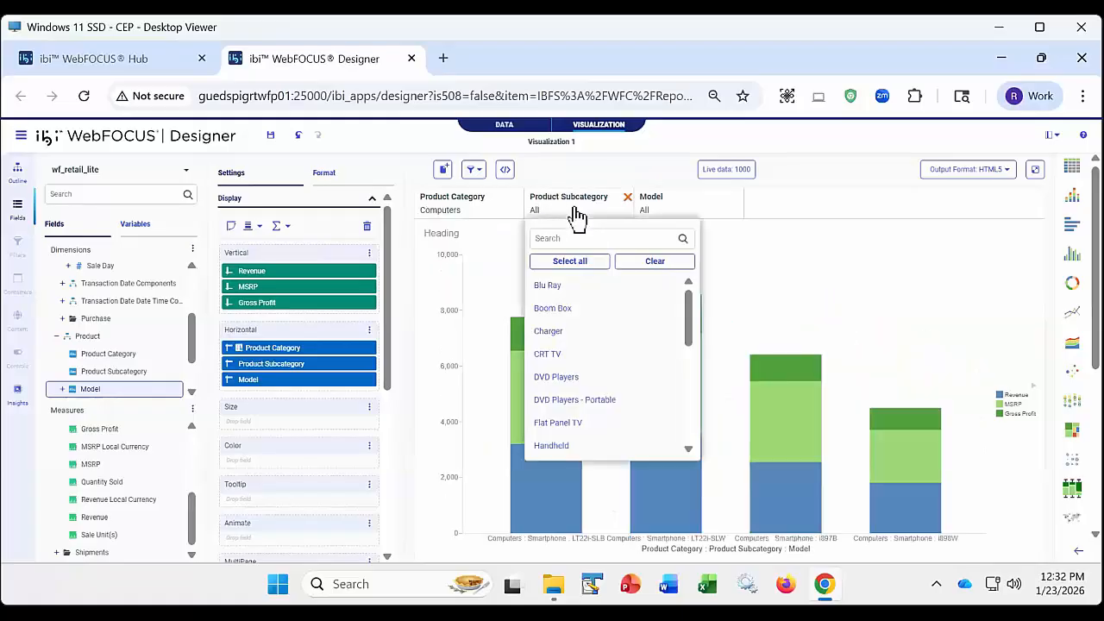
- Look at the Model values offered with unlinked filters and clear the Product Category filter's selection
click(672, 216)
click(542, 170)
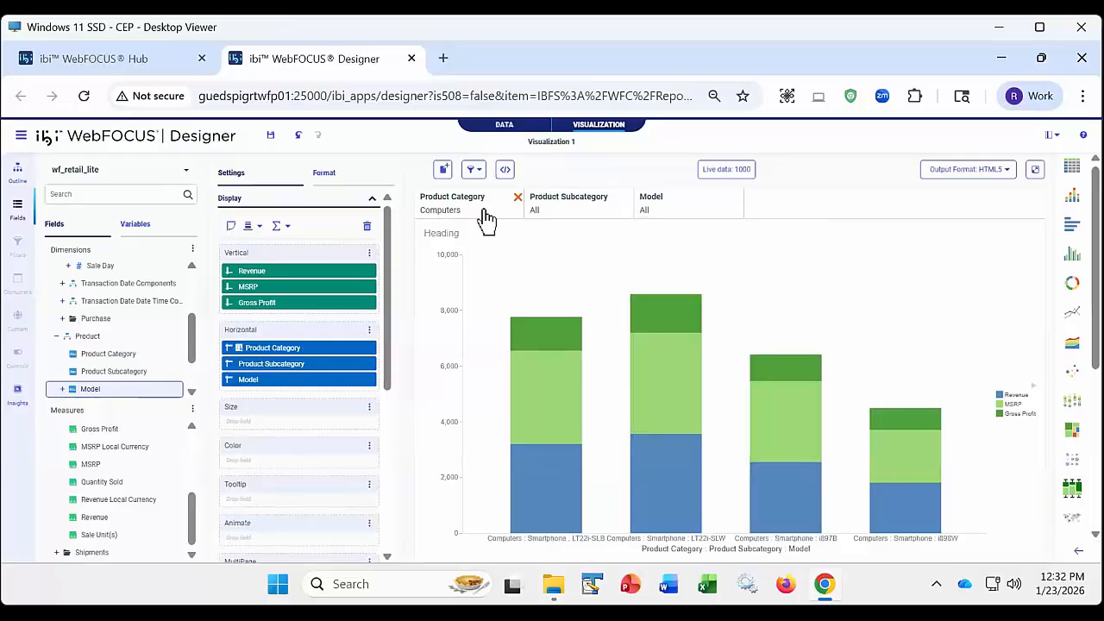
click(489, 220)
click(544, 260)
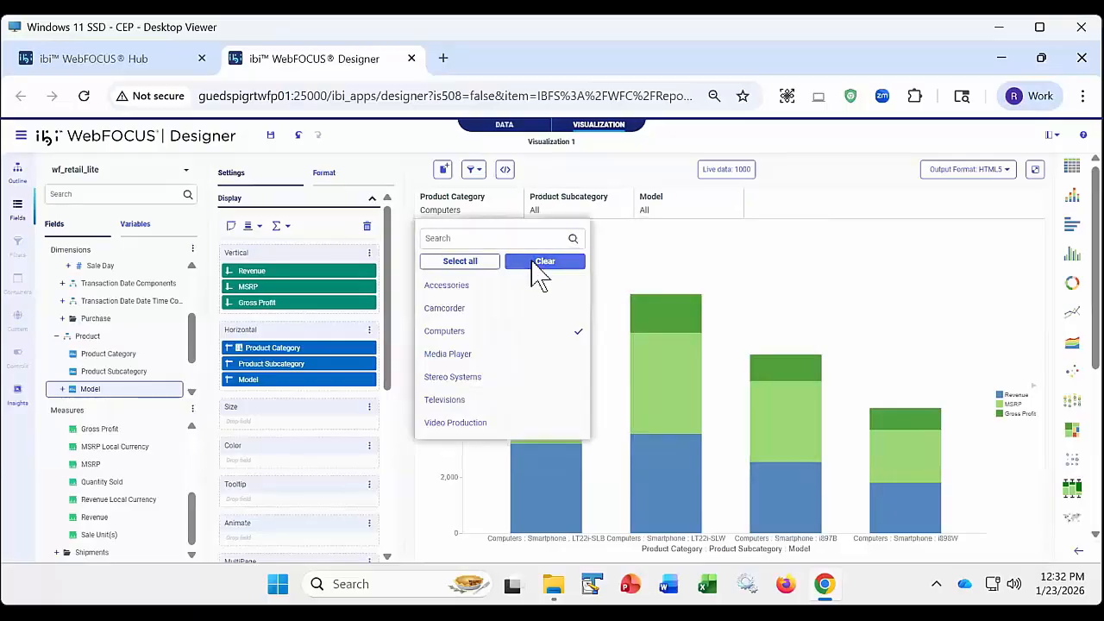
click(537, 187)
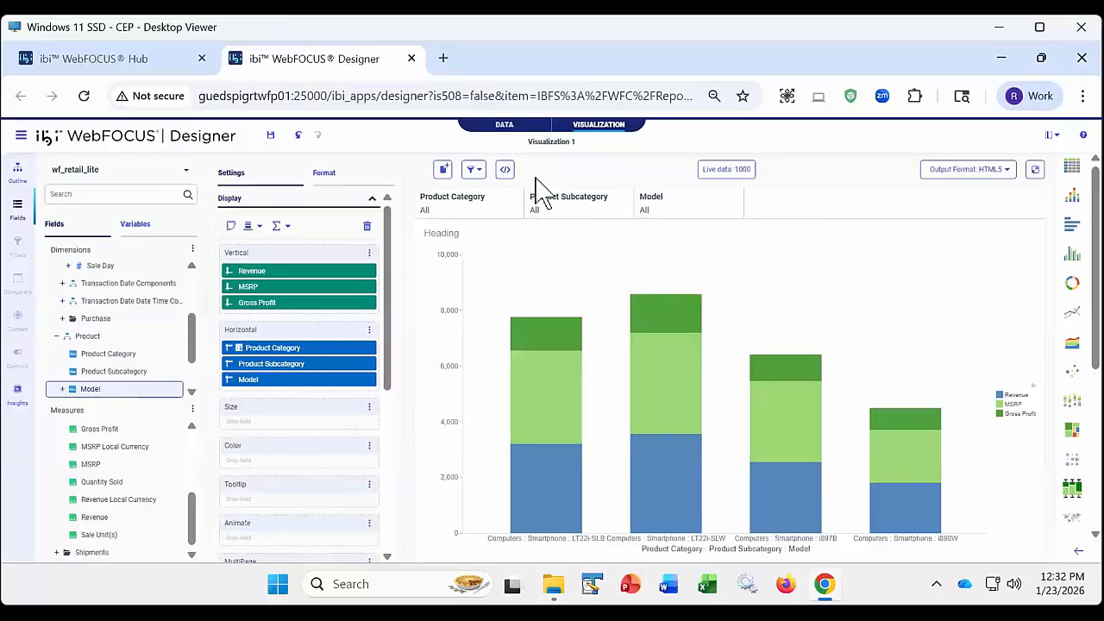
- Filter the chart to the Smartphone product subcategory and look at the values offered for Product Category and Model
click(560, 216)
scroll(585, 426, down, 4)
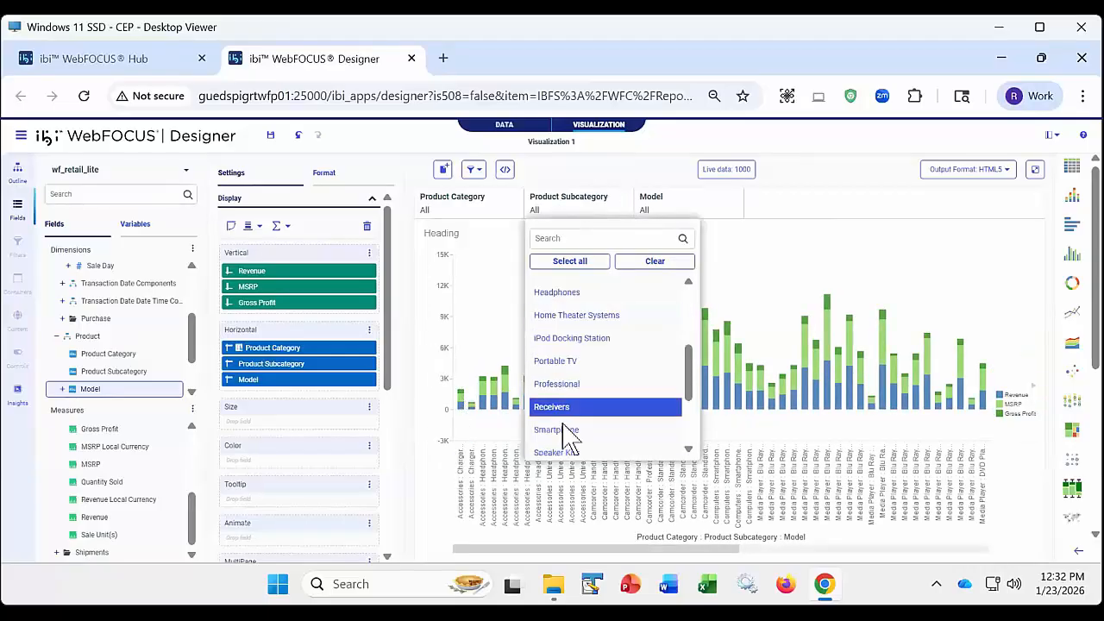
click(564, 432)
click(558, 176)
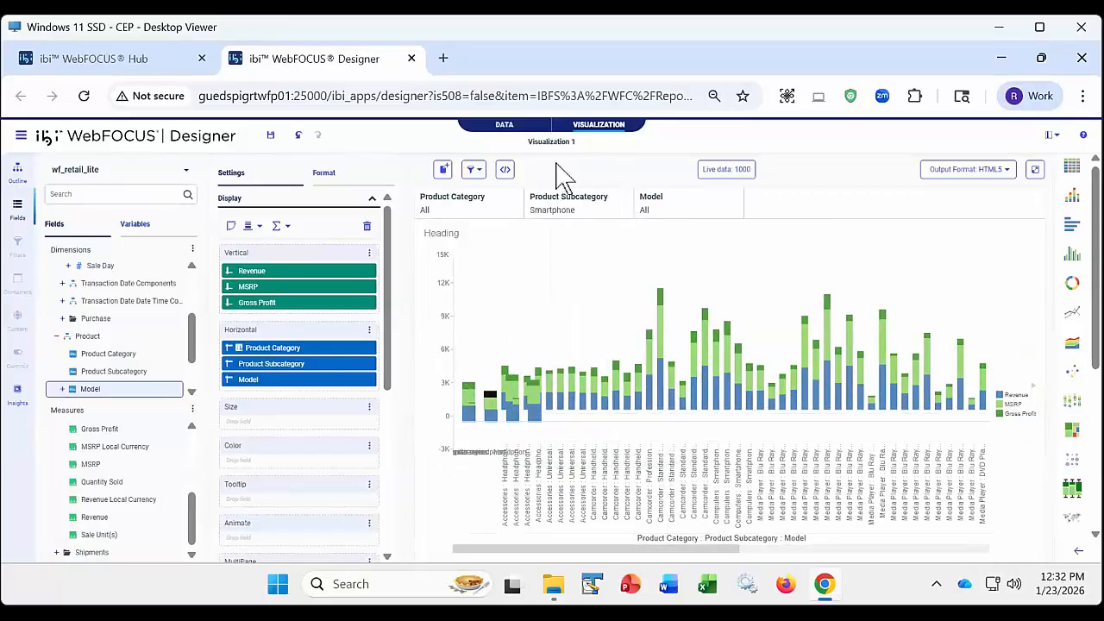
click(474, 221)
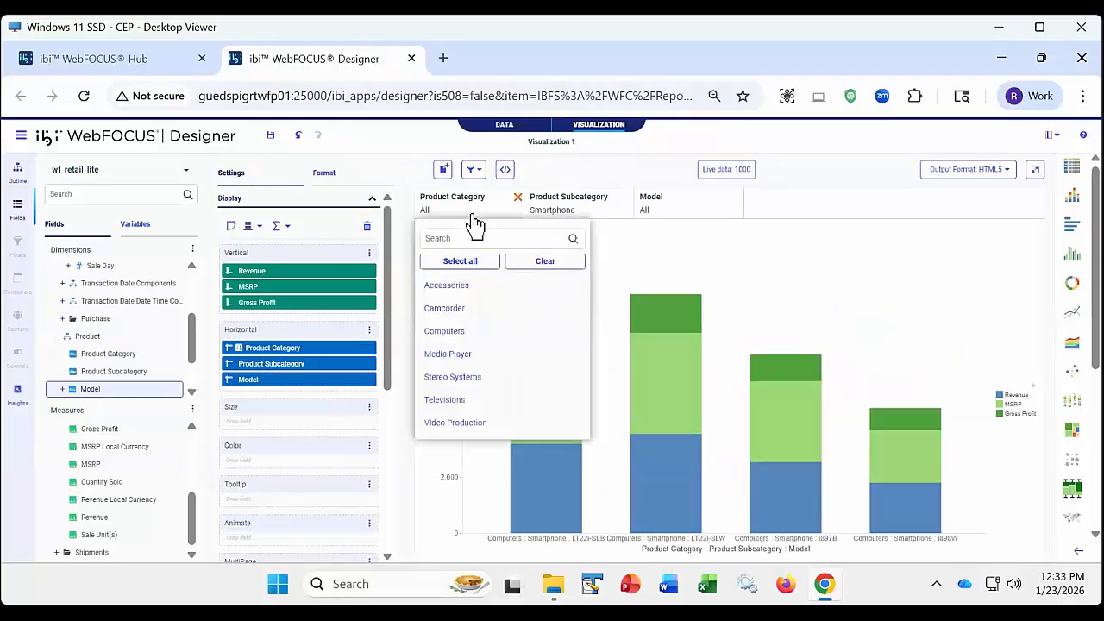
click(679, 213)
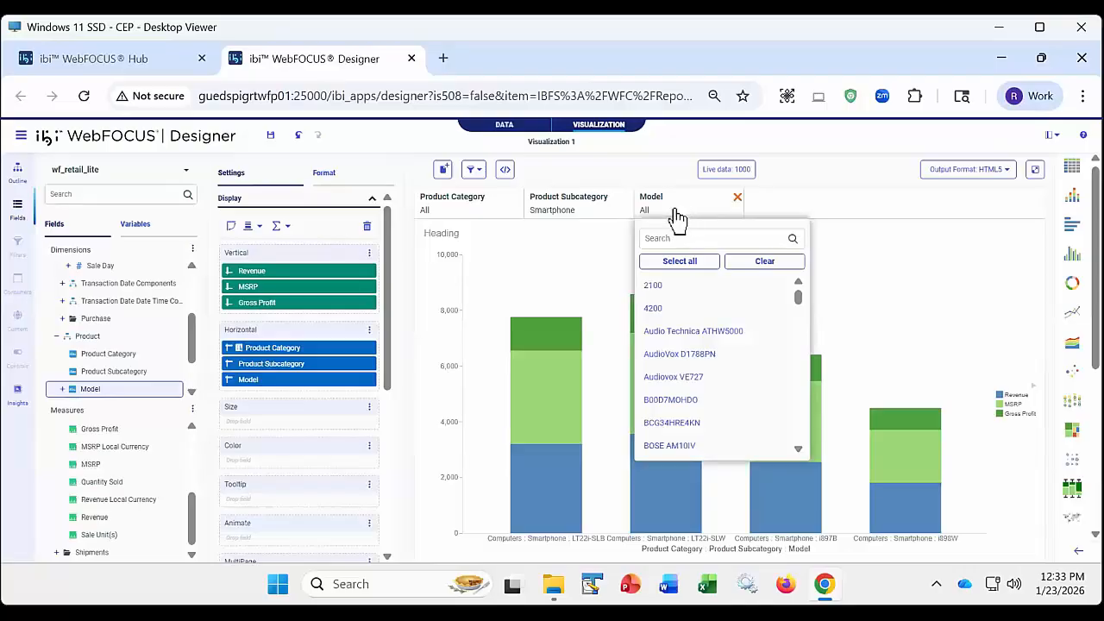
- Clear the selection in the Product Subcategory filter
click(584, 213)
click(645, 261)
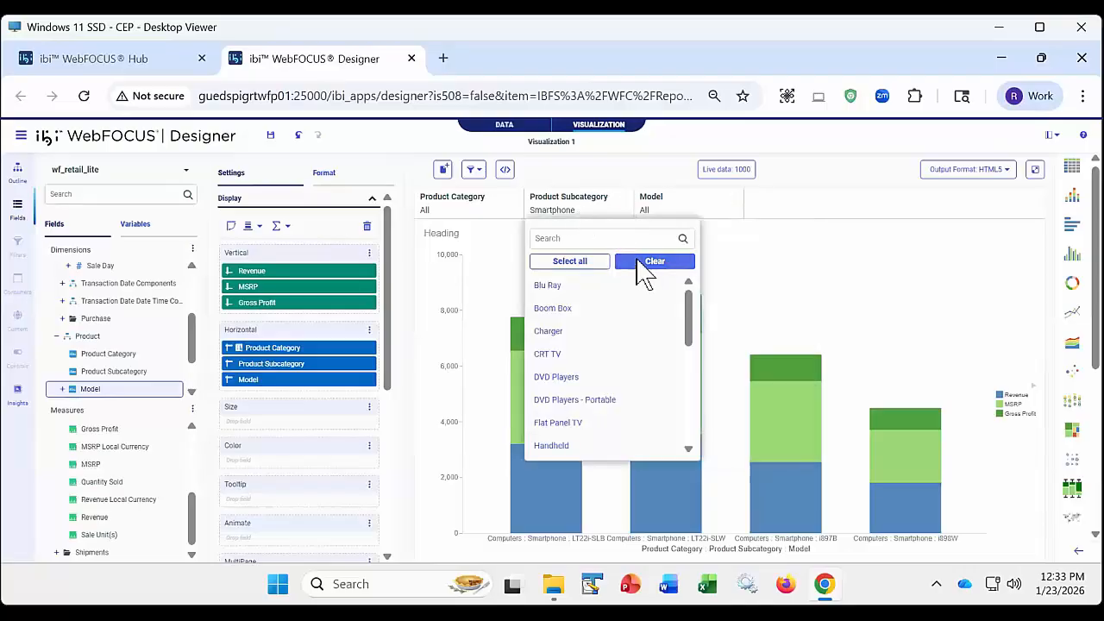
click(597, 172)
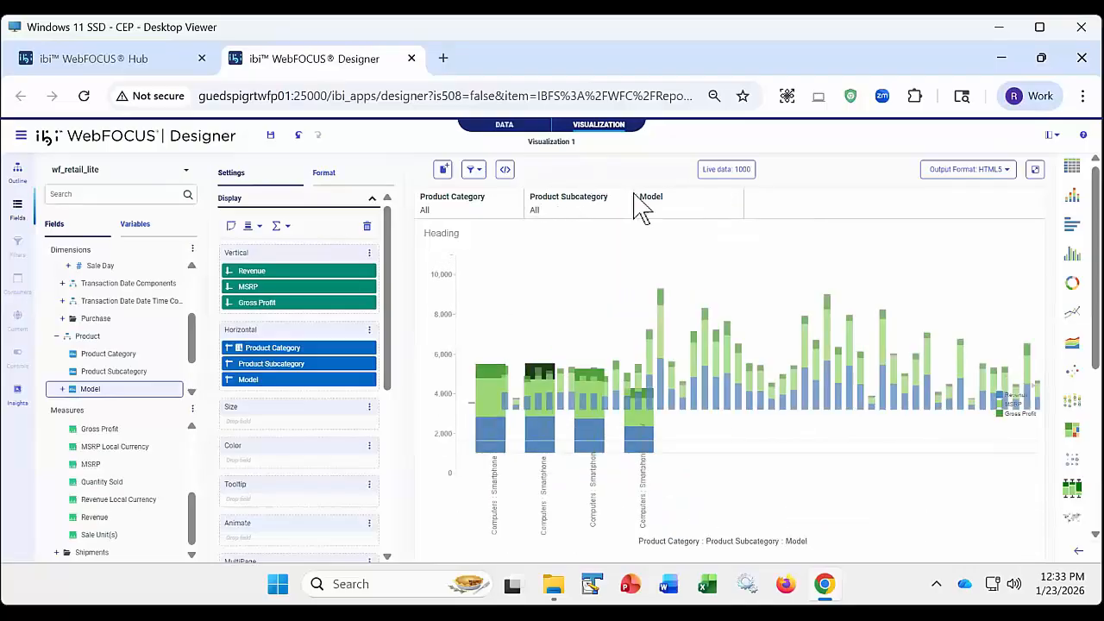
- Filter the chart to model 2100 and look at the Product Category and Product Subcategory values offered with unlinked filters
click(681, 214)
click(675, 285)
click(640, 172)
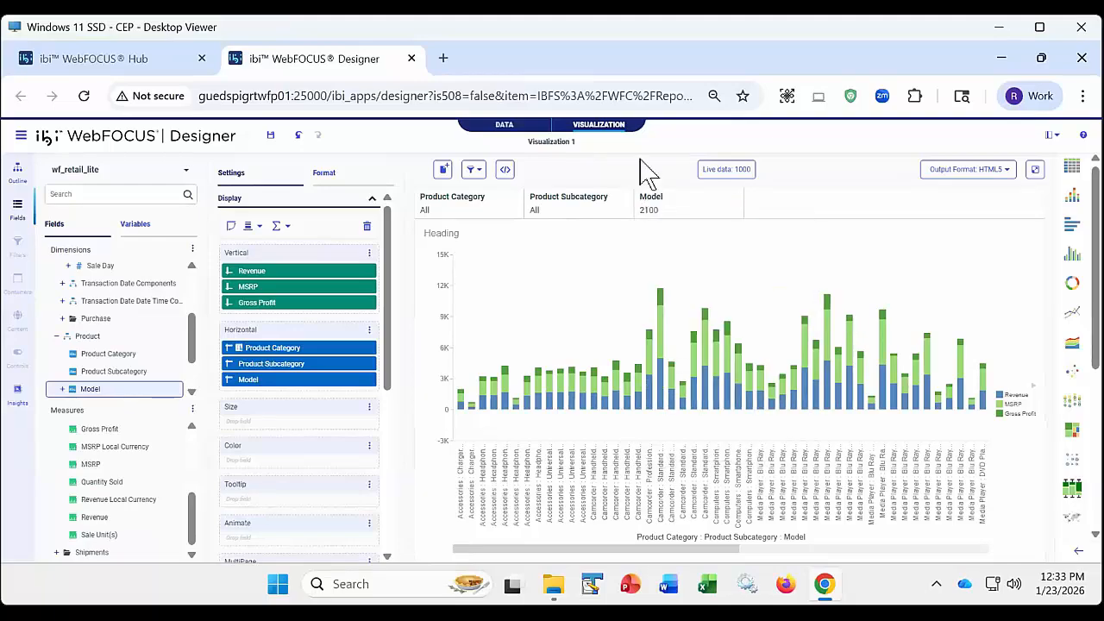
click(477, 222)
click(559, 215)
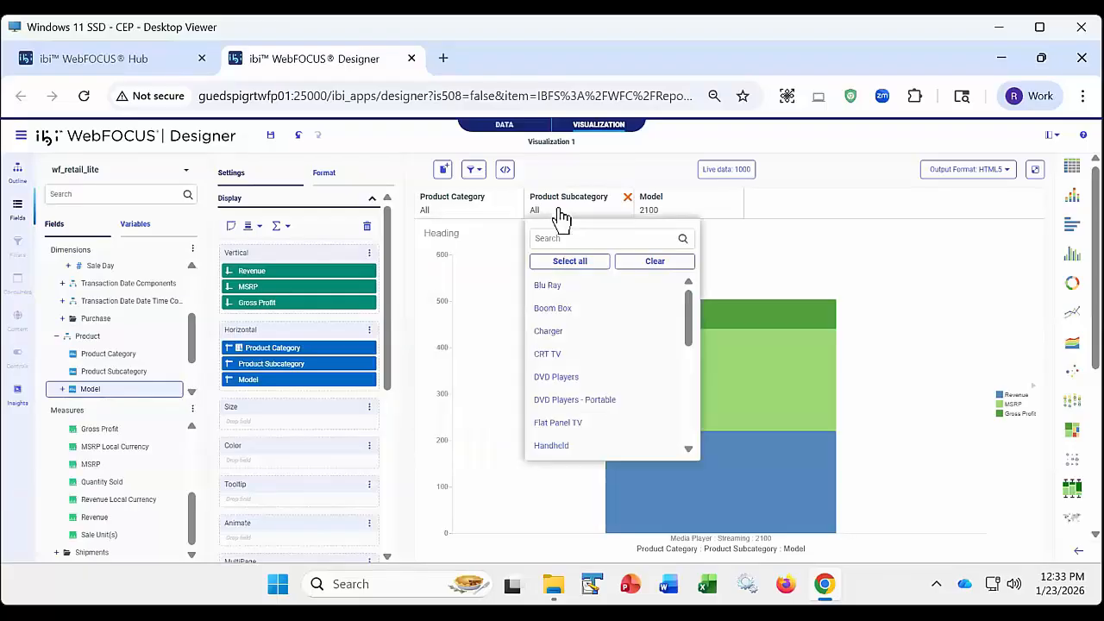
click(613, 173)
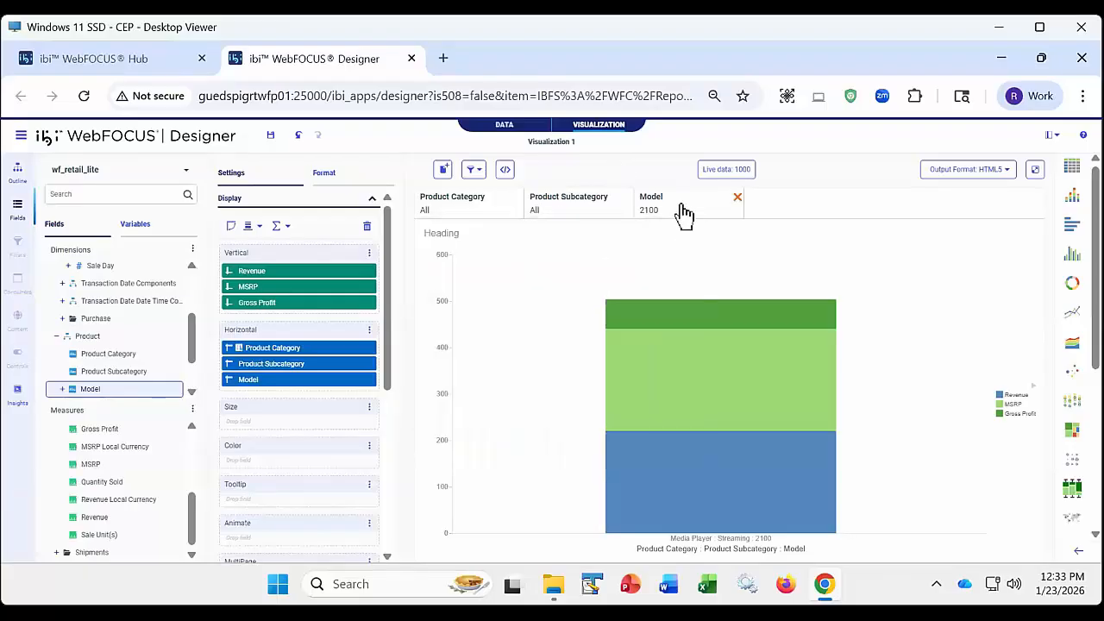
- Clear the Model filter's selection and run the unfiltered chart in a separate browser tab, closing it after viewing
click(683, 214)
click(759, 257)
click(625, 174)
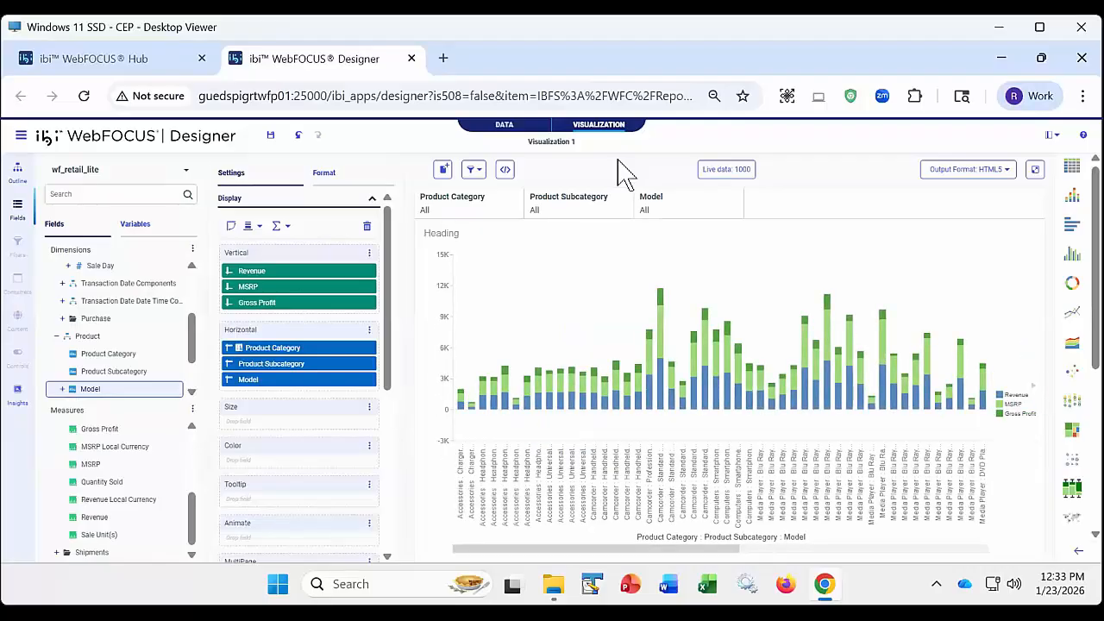
click(1035, 170)
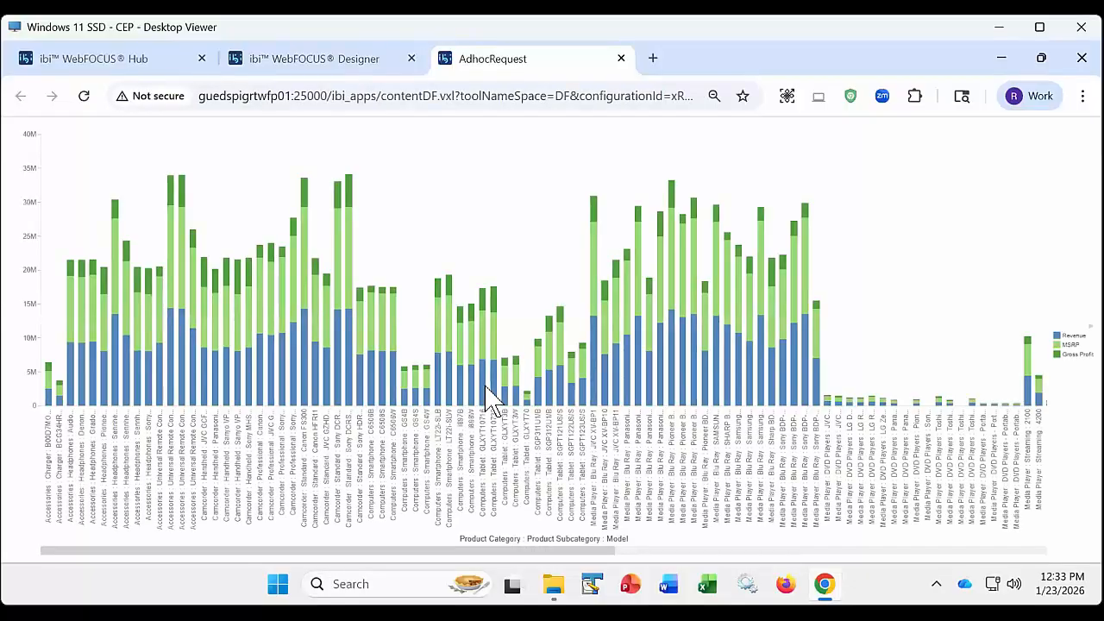
click(621, 58)
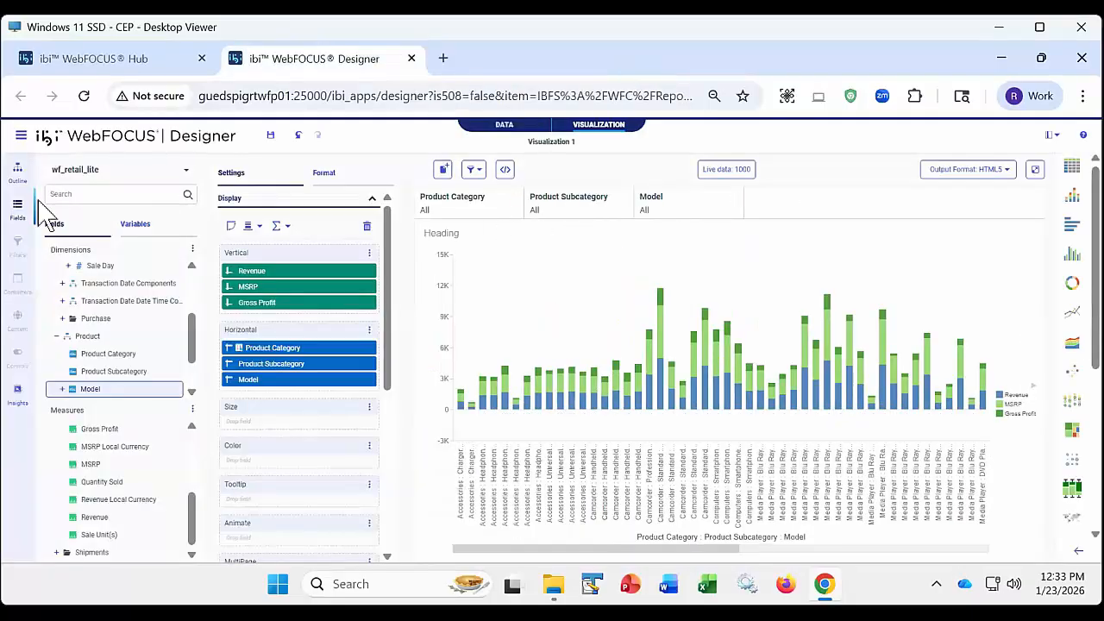
- View the content's source code and examine the WHERE statements that filter Product Category, Product Subcategory and Model
click(17, 171)
right_click(85, 189)
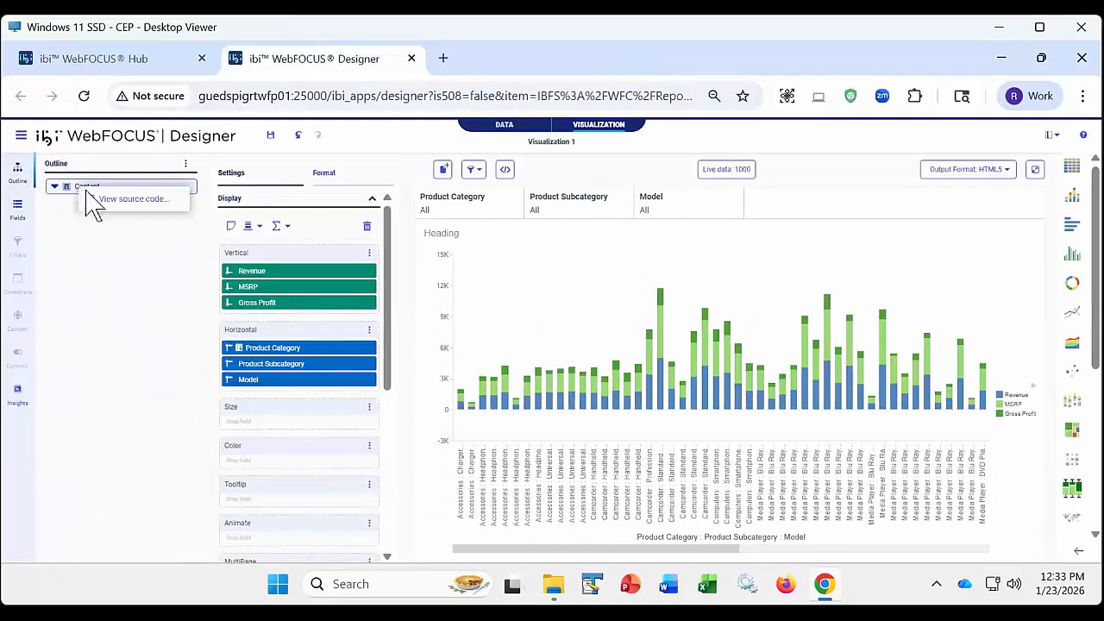
click(115, 200)
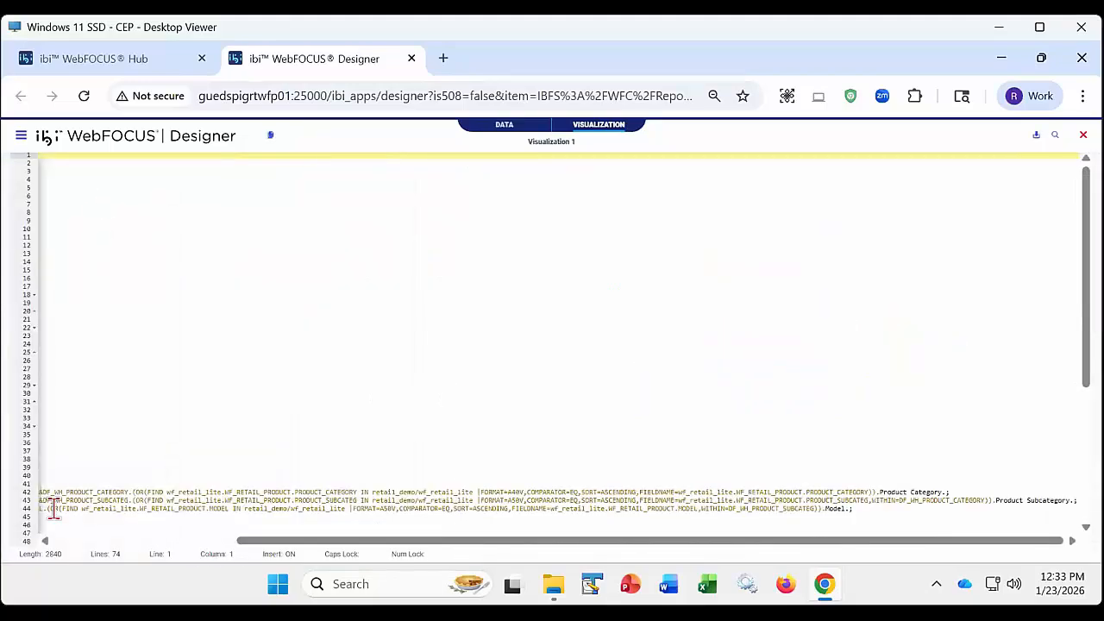
drag(340, 542, 20, 539)
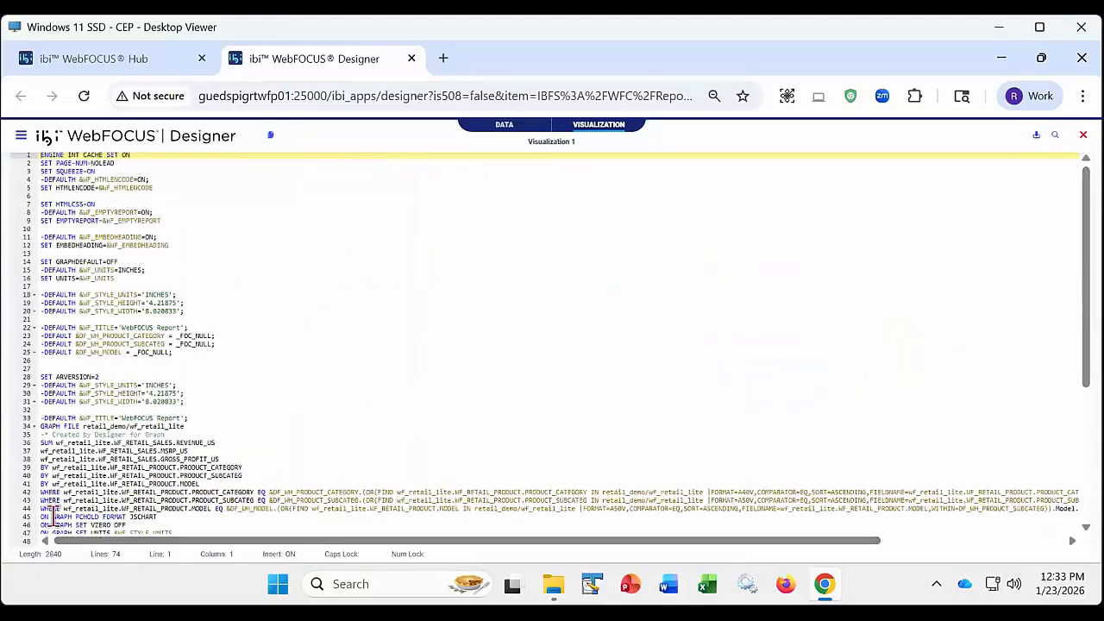
click(42, 492)
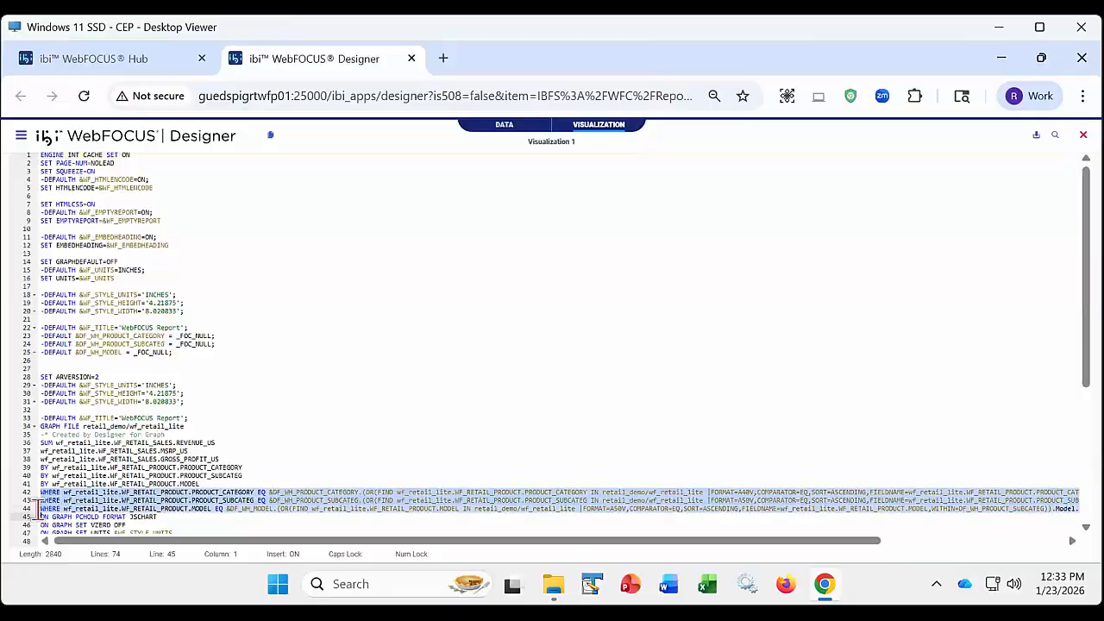
click(1083, 135)
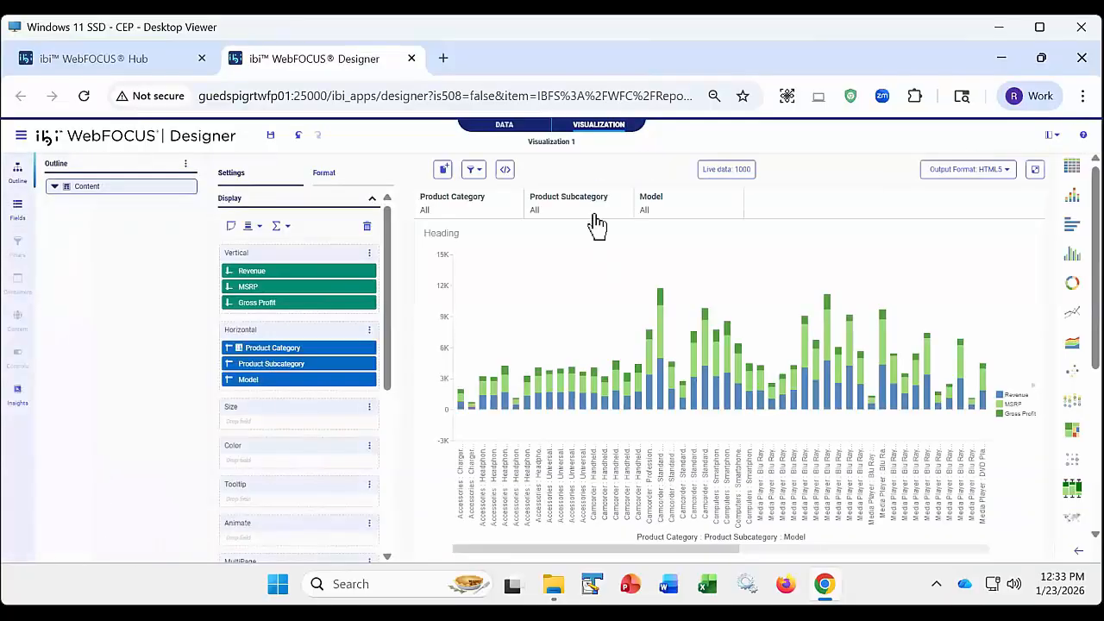
- Filter the chart to the Accessories and Computers product categories and run it in a separate browser tab to view it
click(593, 224)
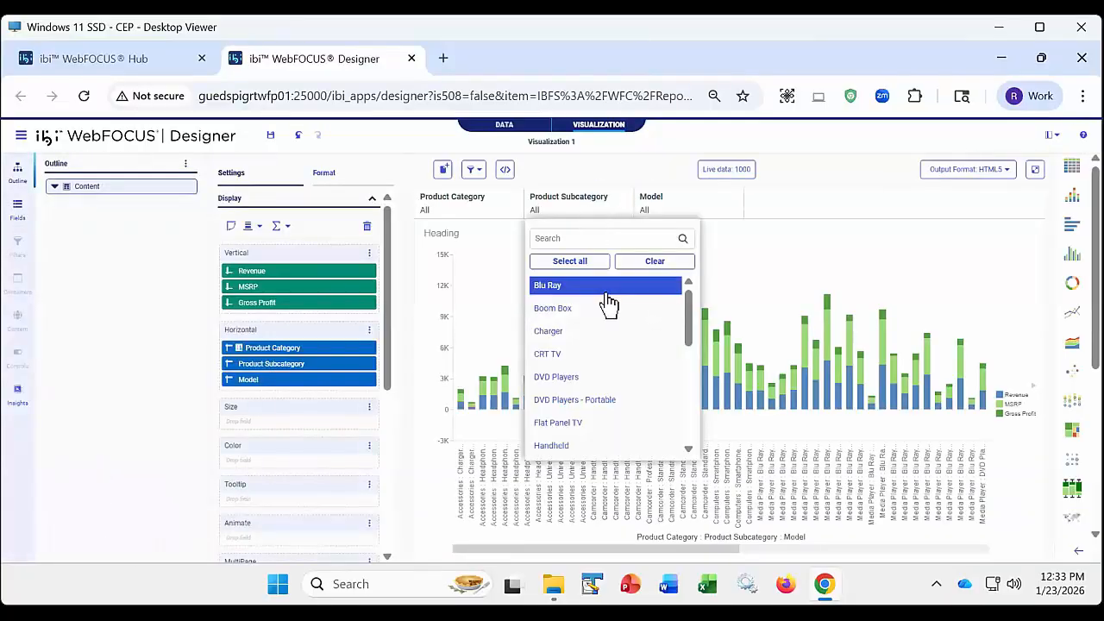
click(457, 204)
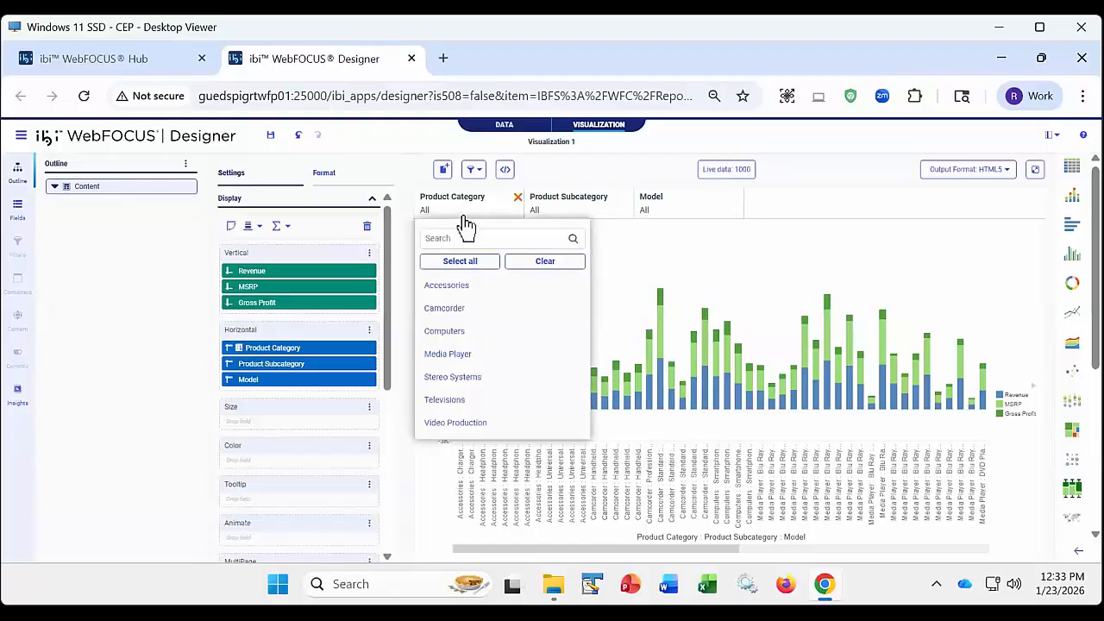
click(453, 330)
click(457, 286)
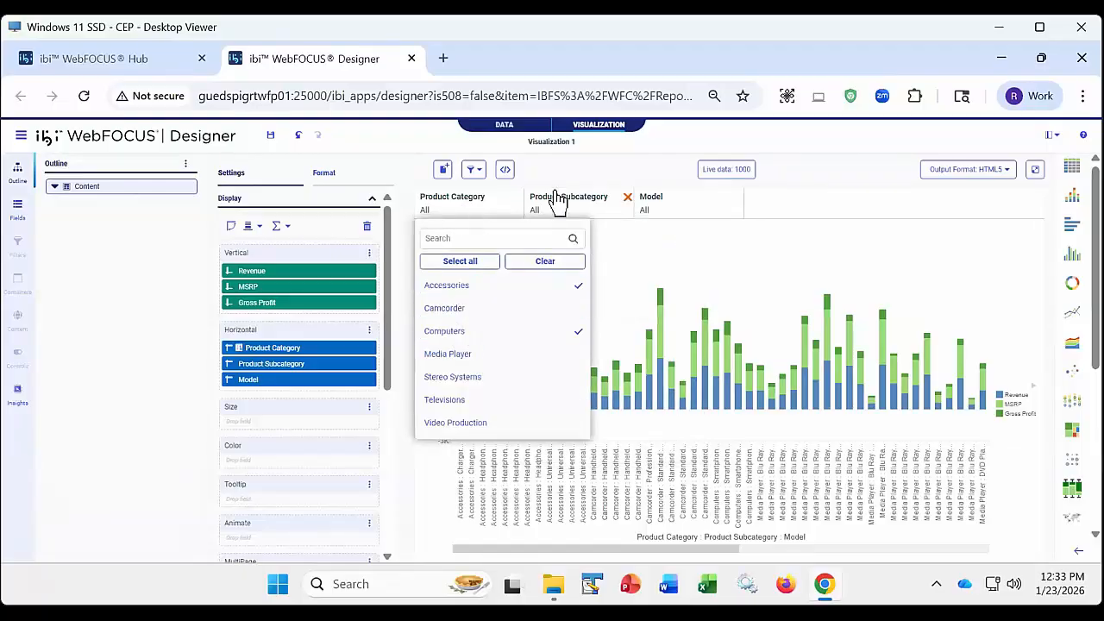
click(562, 178)
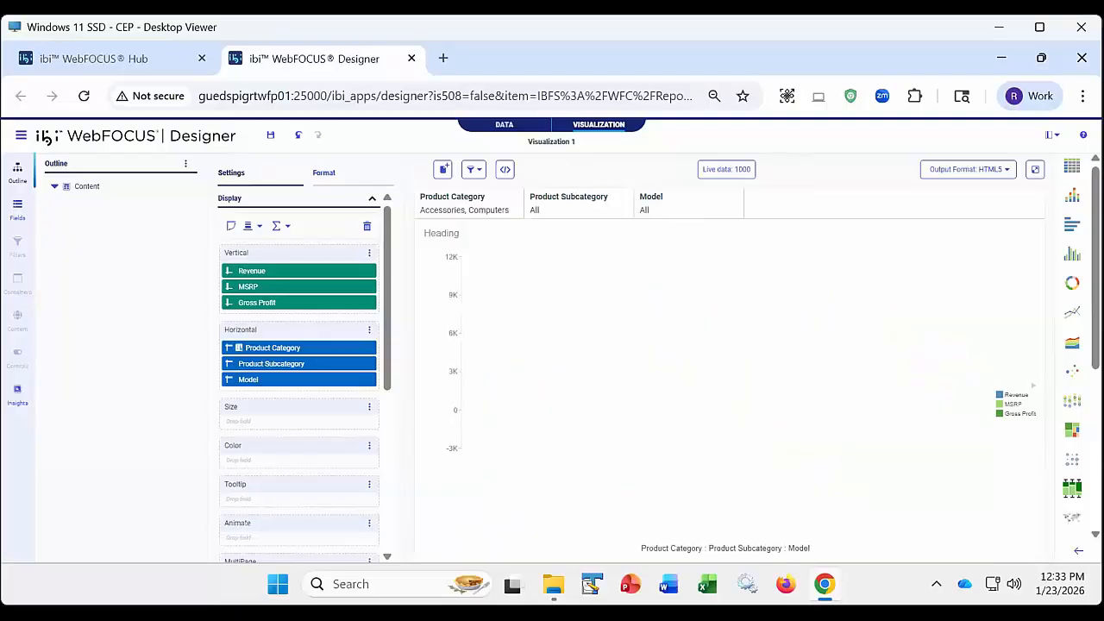
click(1035, 171)
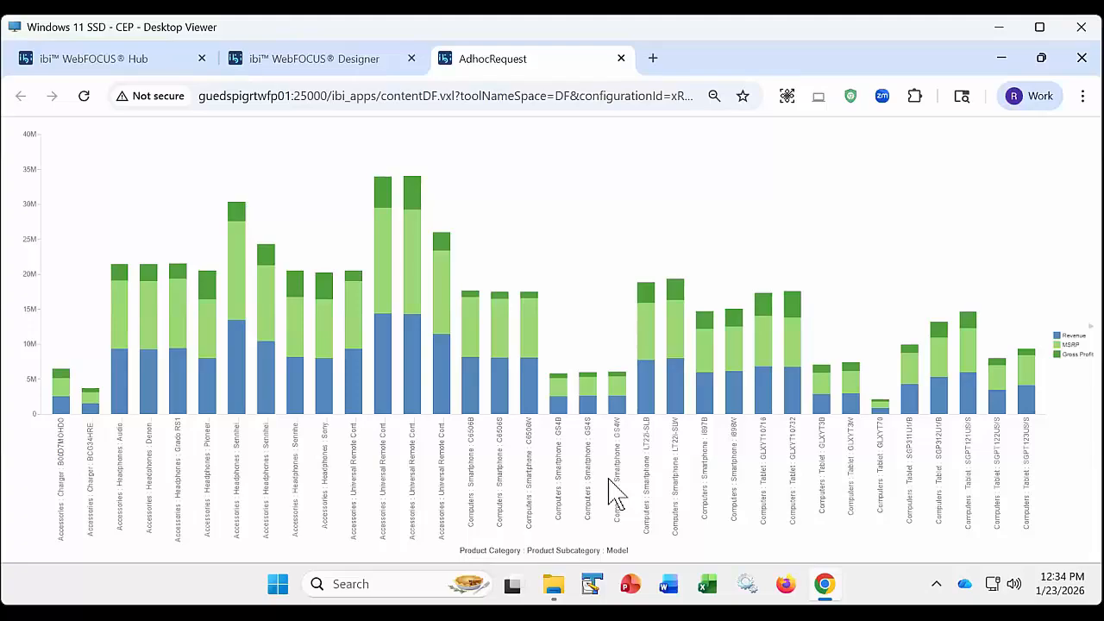
click(621, 58)
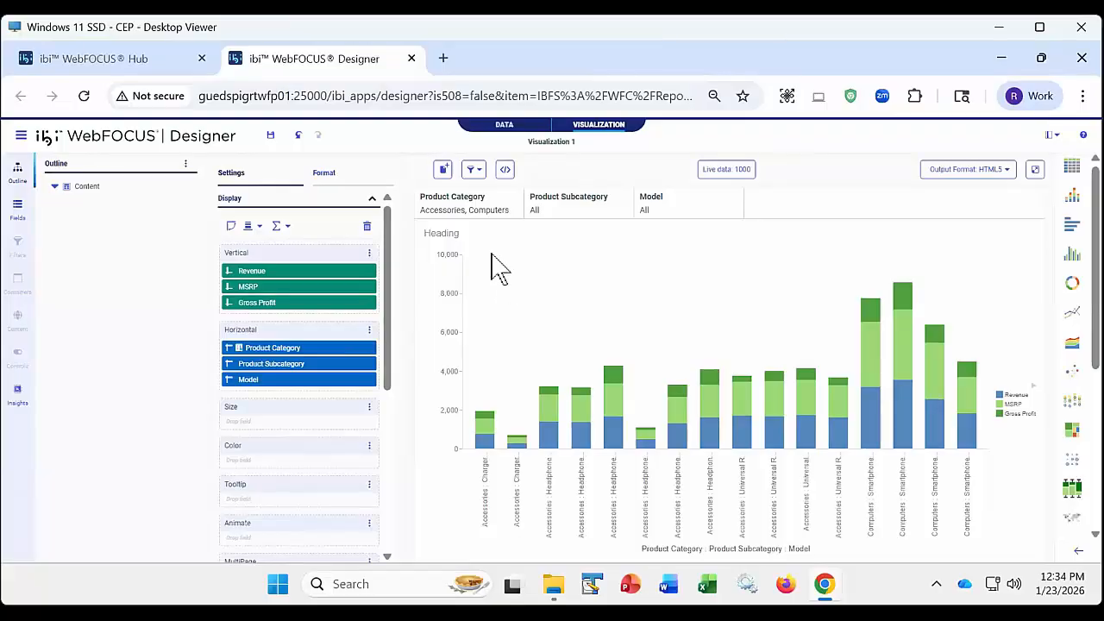
- Clear the Product Category filter's selection and check which filter linking option is active
click(484, 218)
click(544, 262)
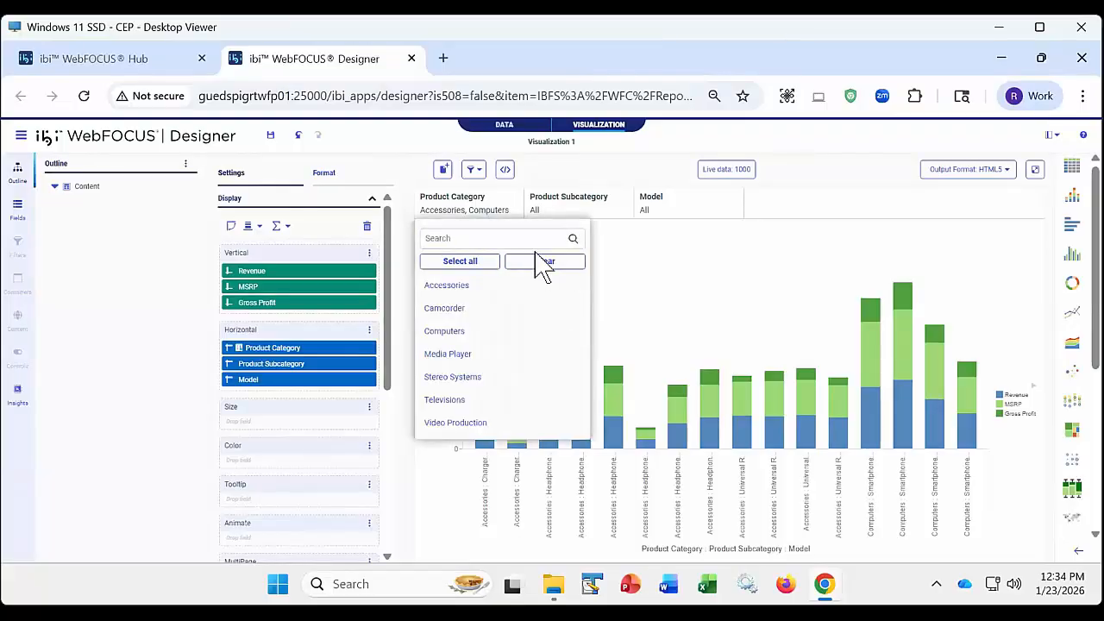
click(556, 173)
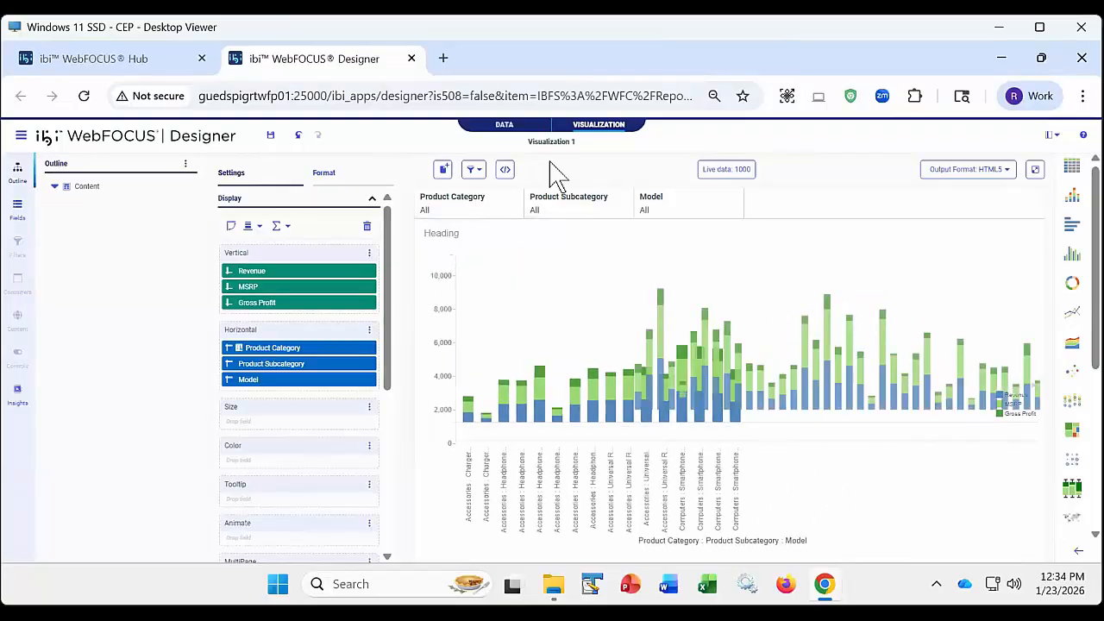
click(476, 171)
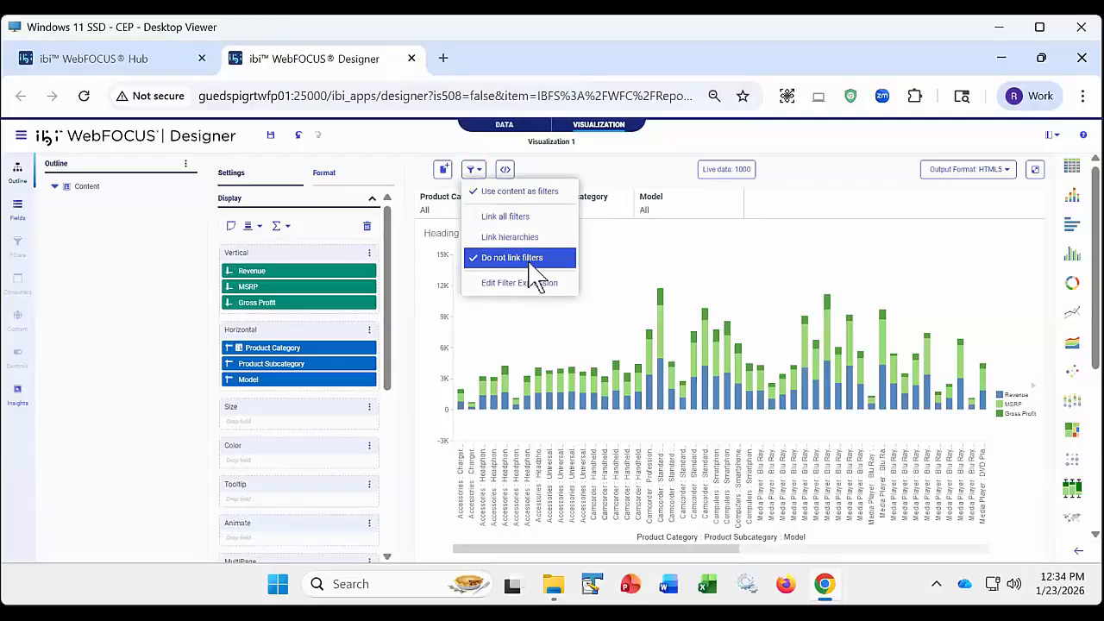
click(612, 176)
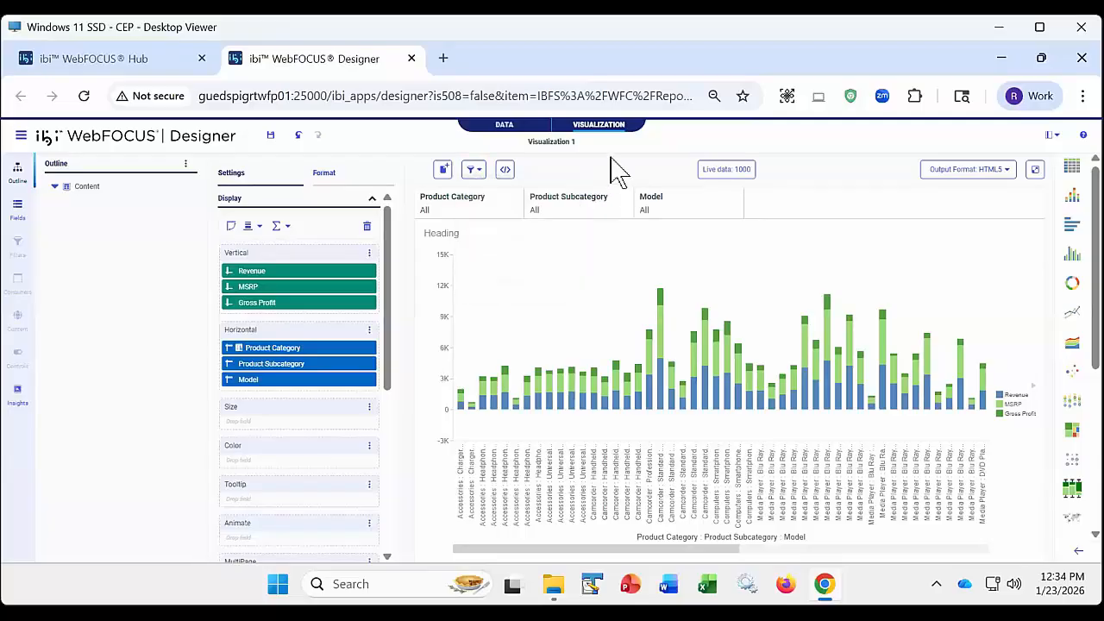
- Save the visualization in My Content with the title Retail Dynam Filters
click(270, 138)
key(ctrl+a)
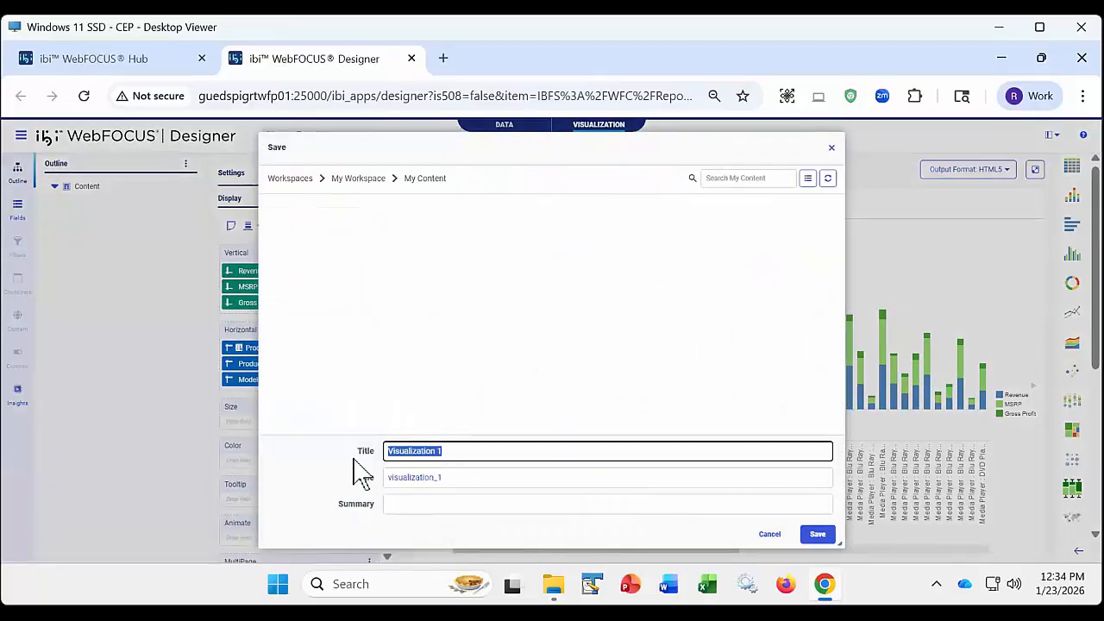
text(Retail Dynam Filters)
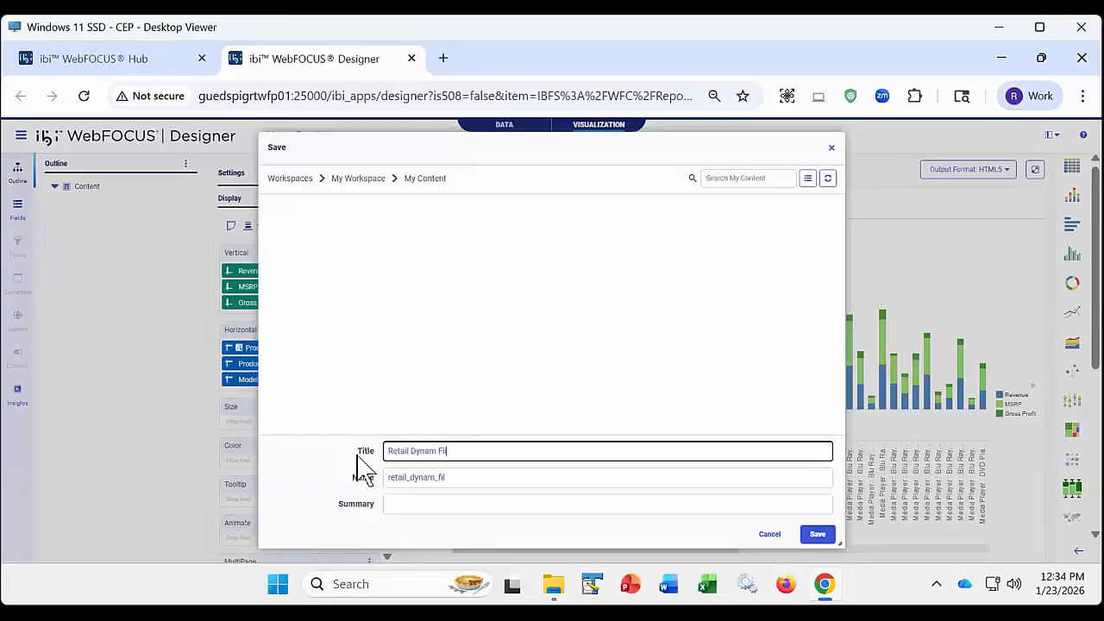
click(816, 542)
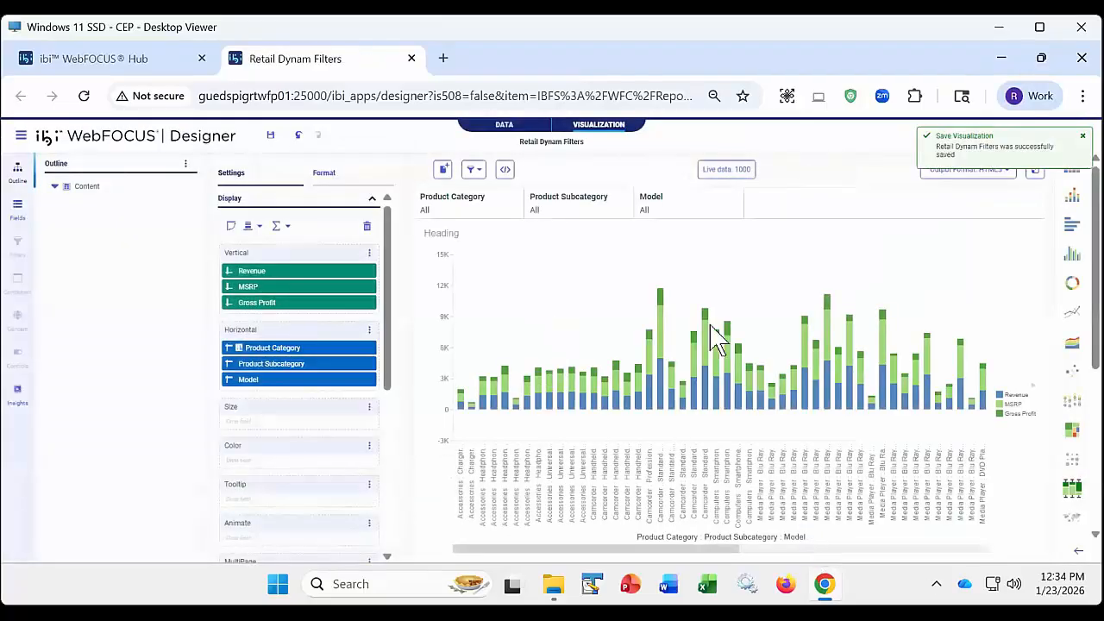
- Show the data source's field list and check which filter linking option is active for the chart
click(12, 209)
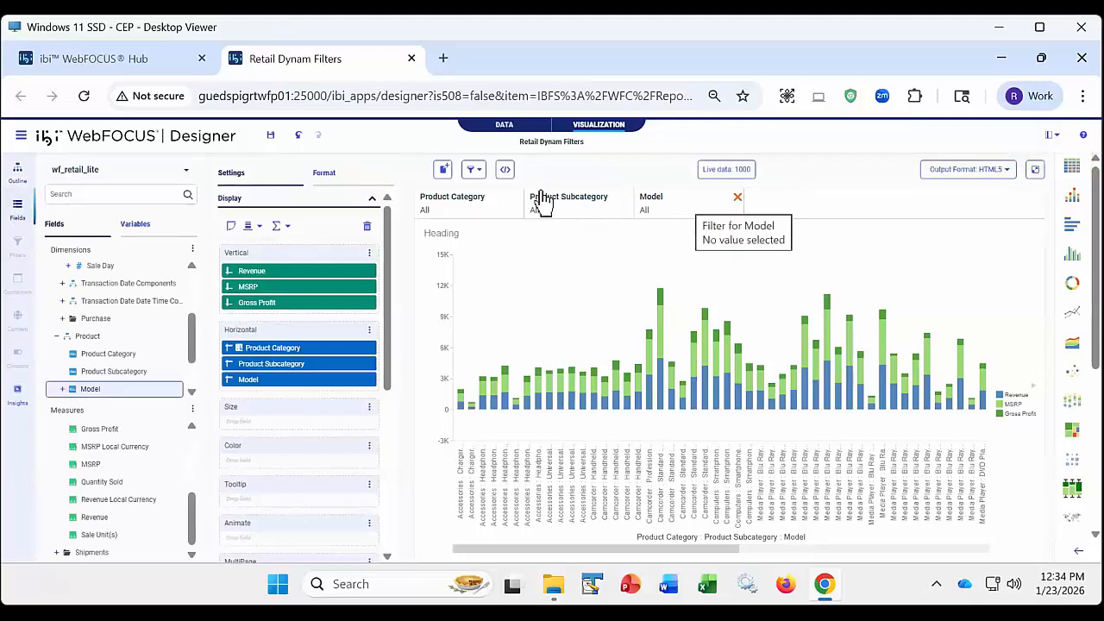
click(474, 169)
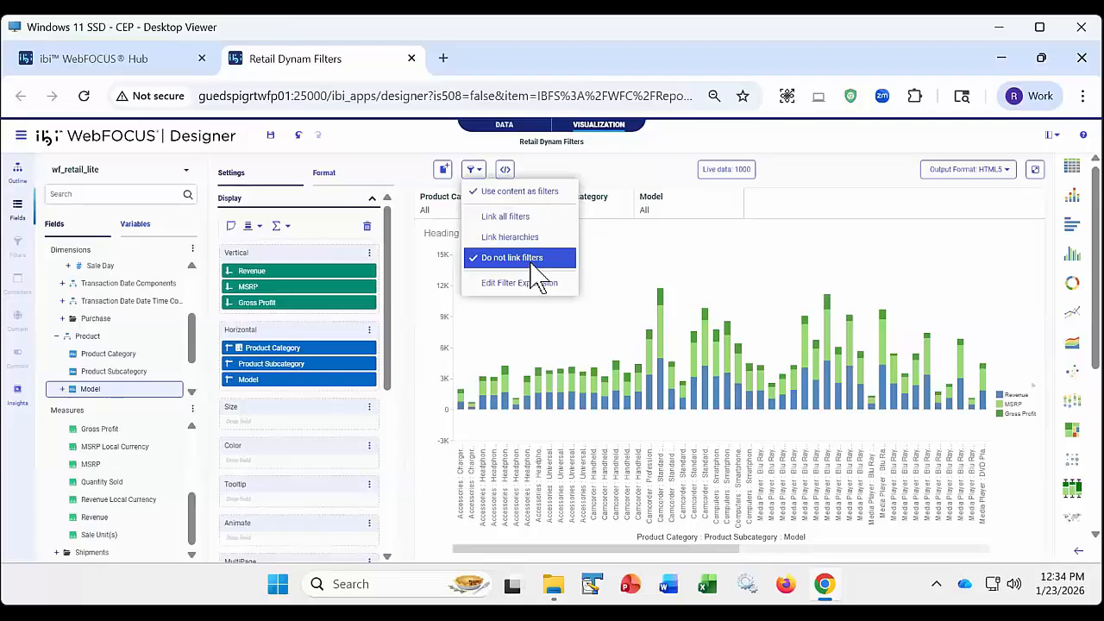
click(604, 171)
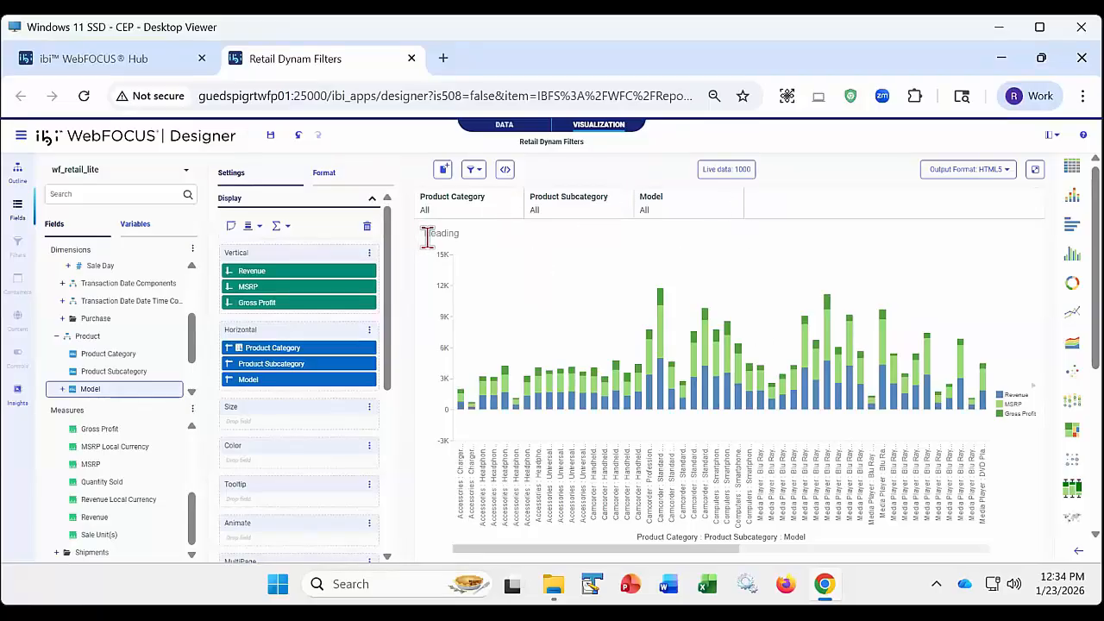
- Require a selection for the Product Category filter and run the chart in a separate browser tab
right_click(483, 215)
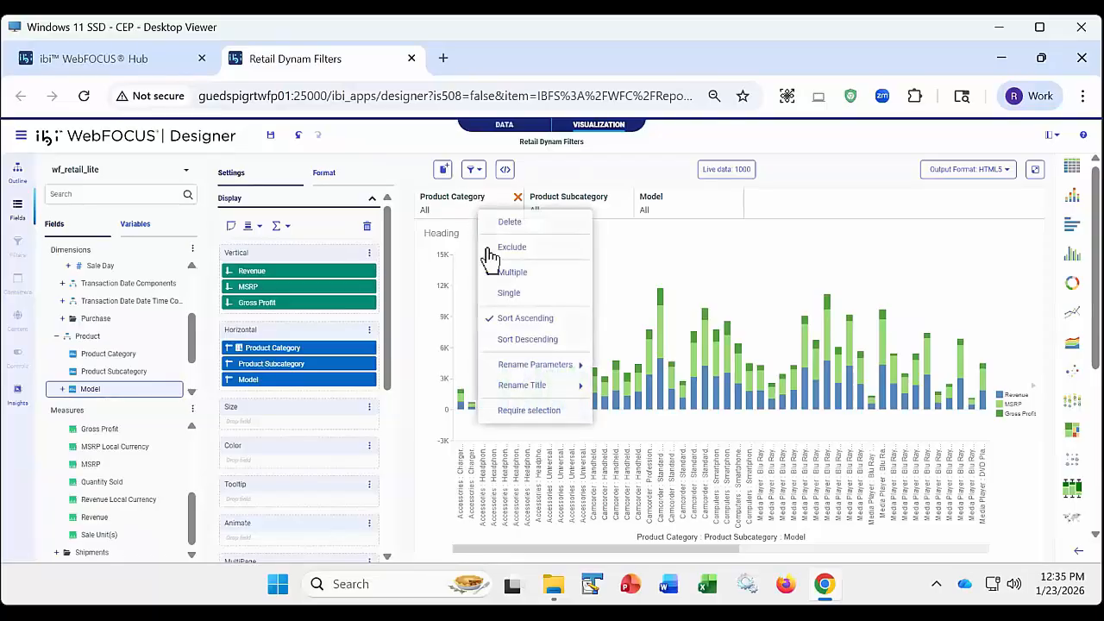
click(528, 411)
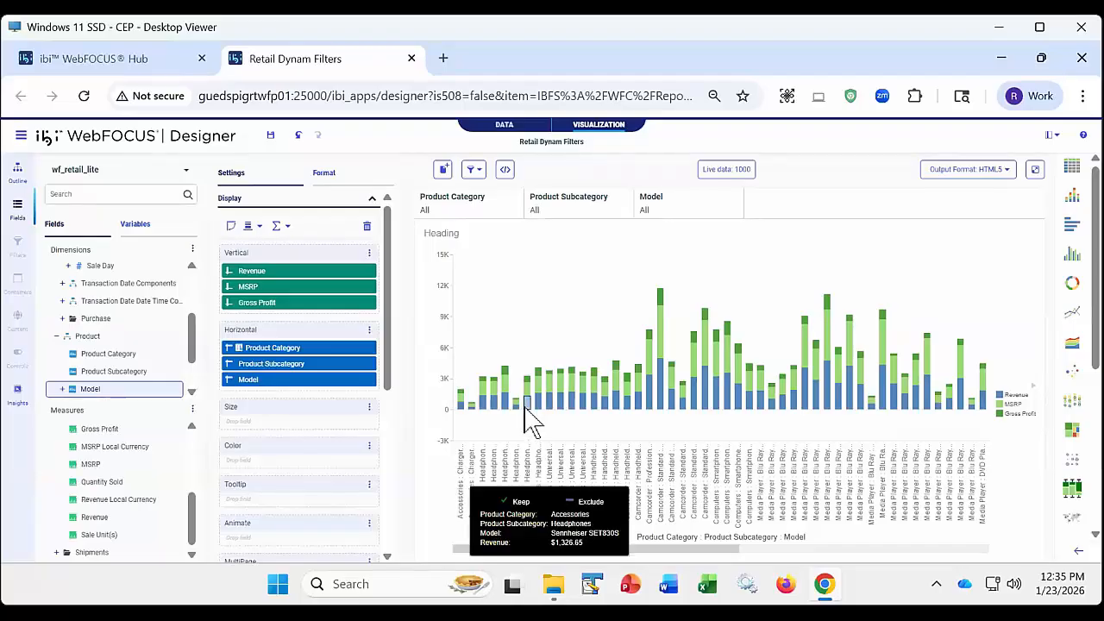
right_click(498, 212)
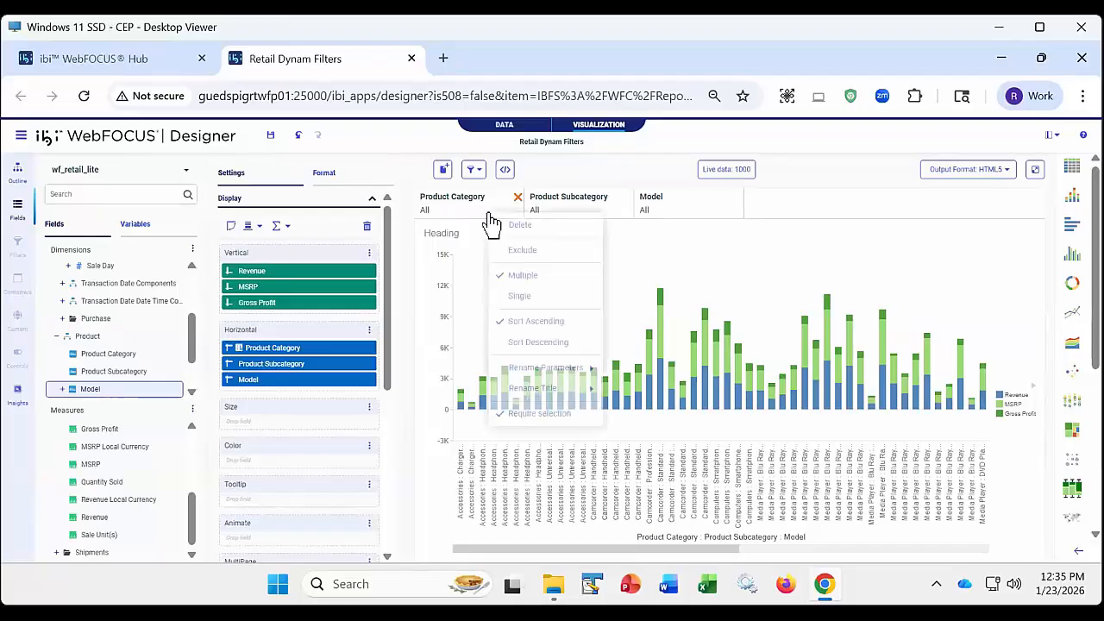
right_click(615, 211)
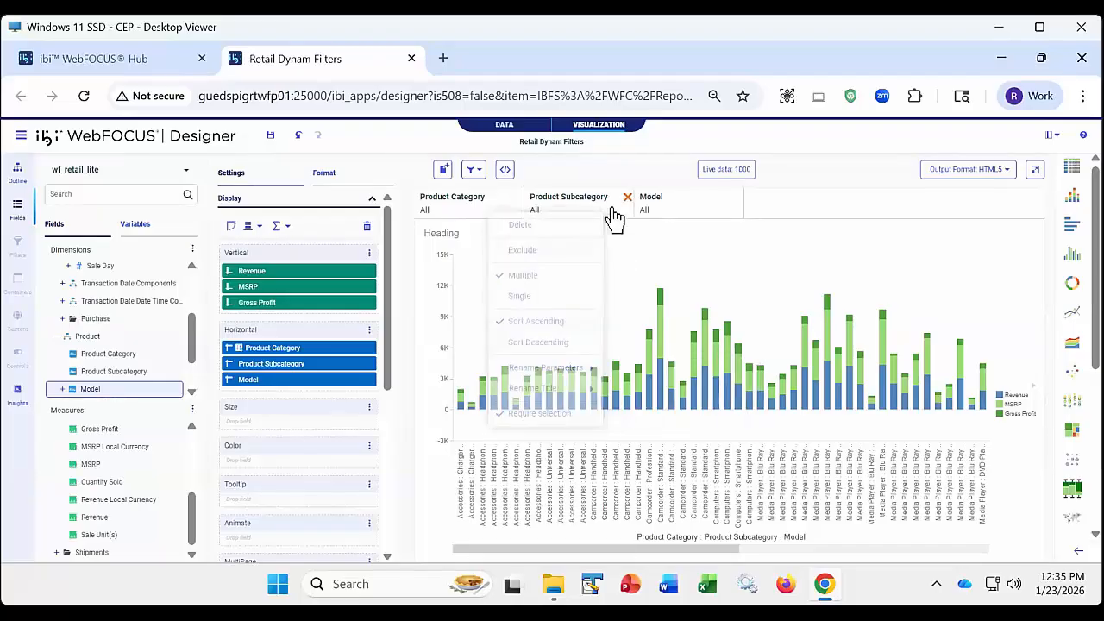
right_click(718, 205)
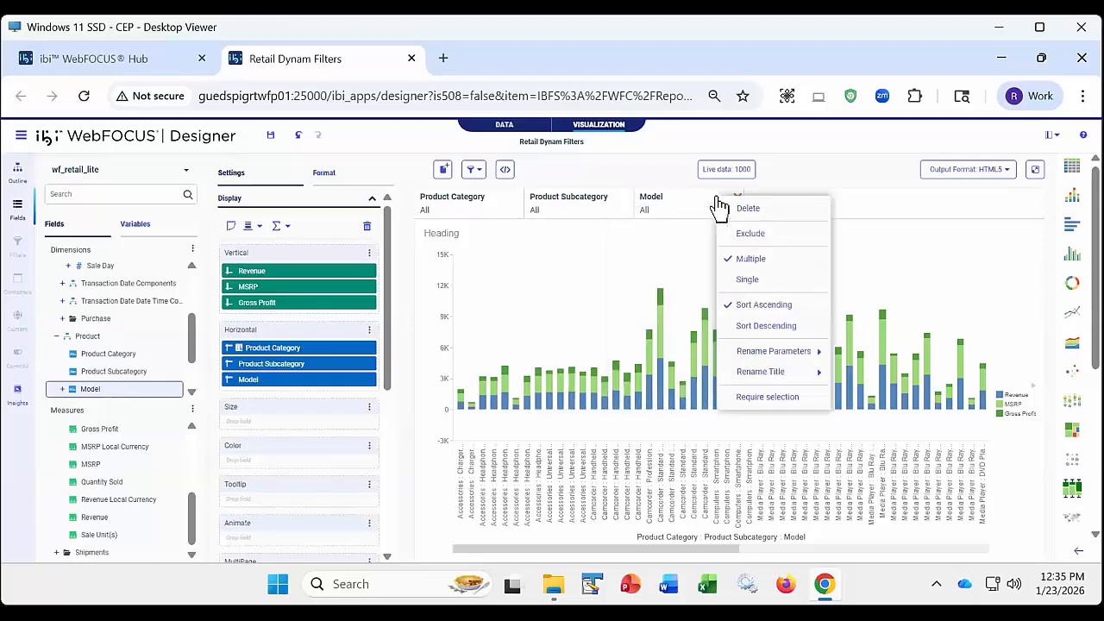
click(1035, 169)
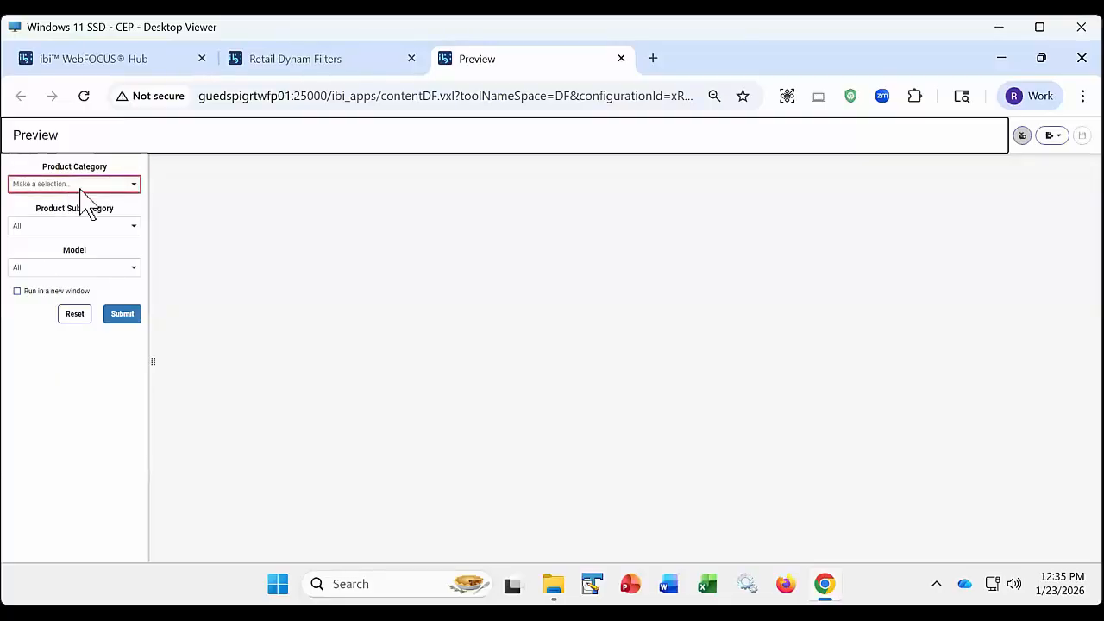
- Set Product Category to Computers in the preview and check the values offered for Product Subcategory and Model
click(133, 185)
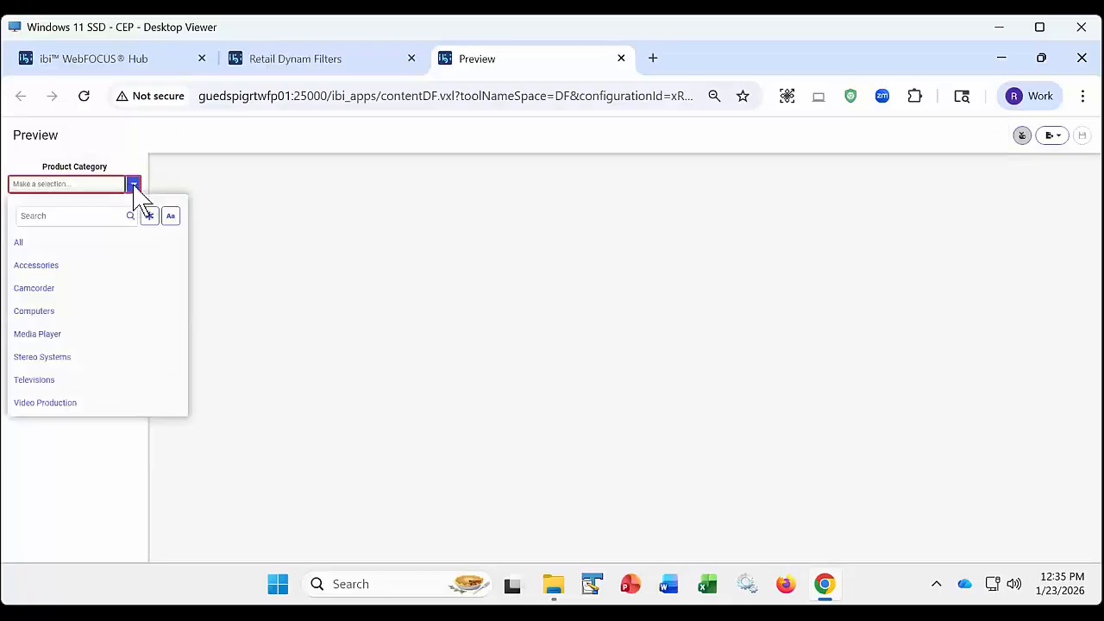
click(59, 316)
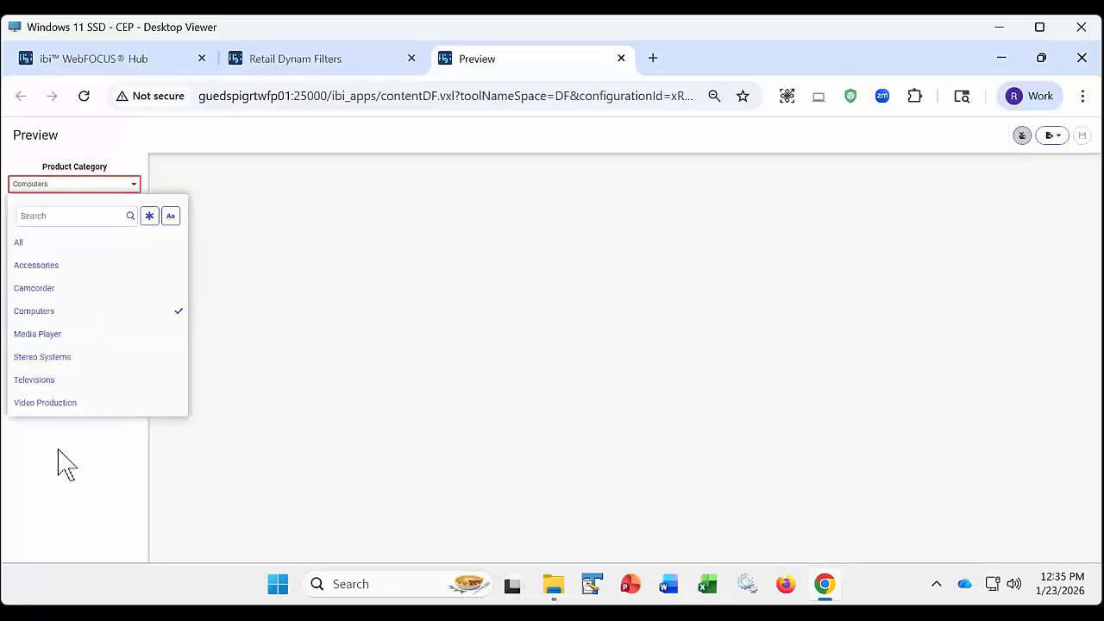
click(67, 466)
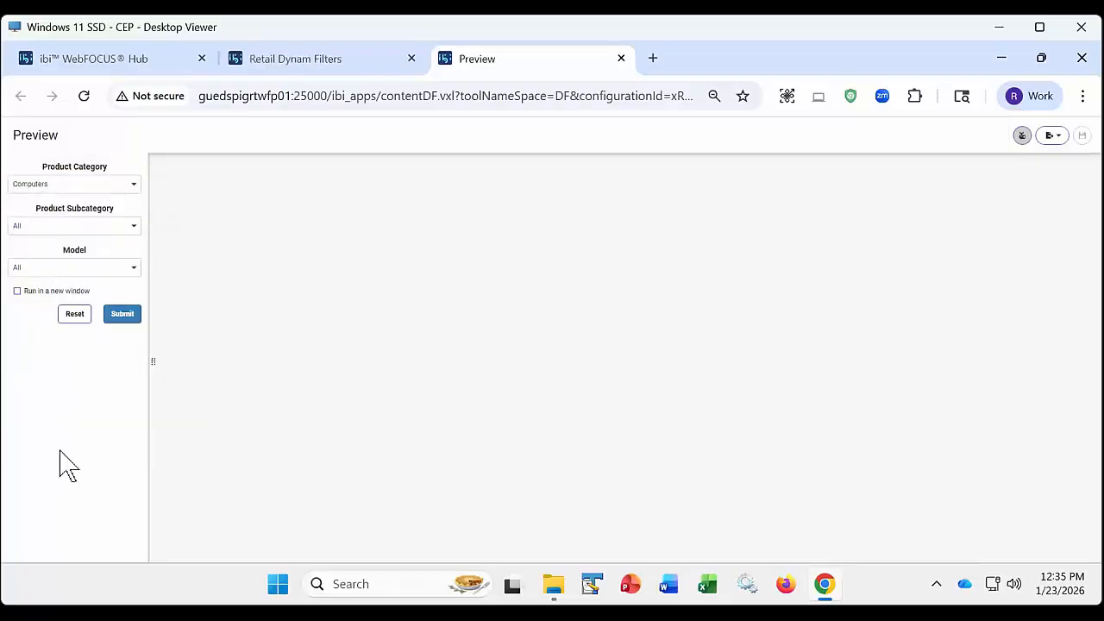
click(133, 226)
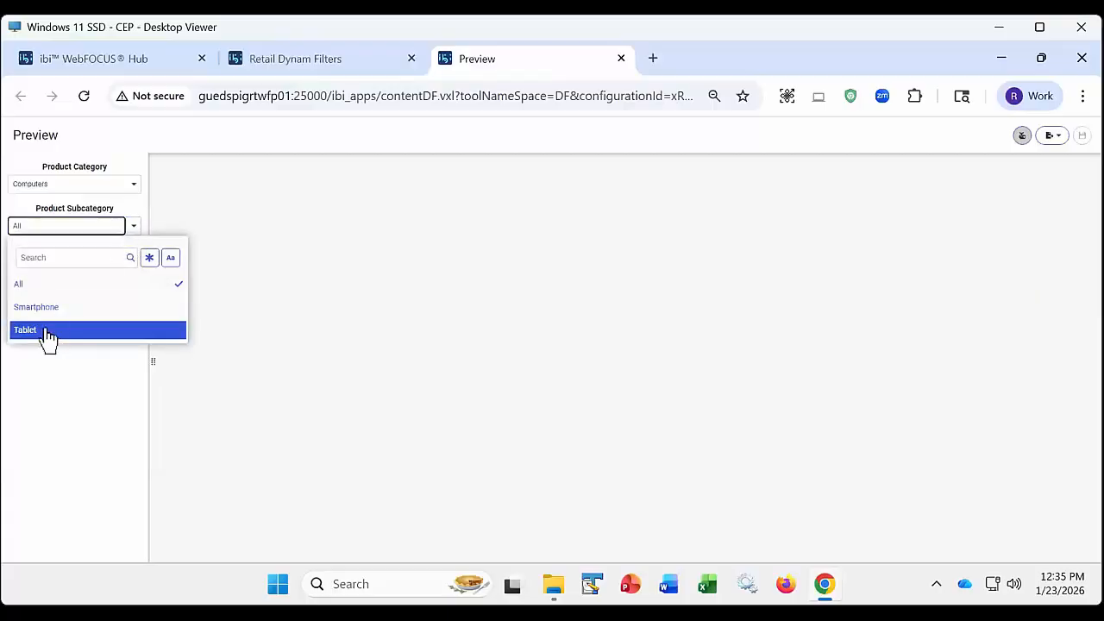
click(51, 385)
click(131, 269)
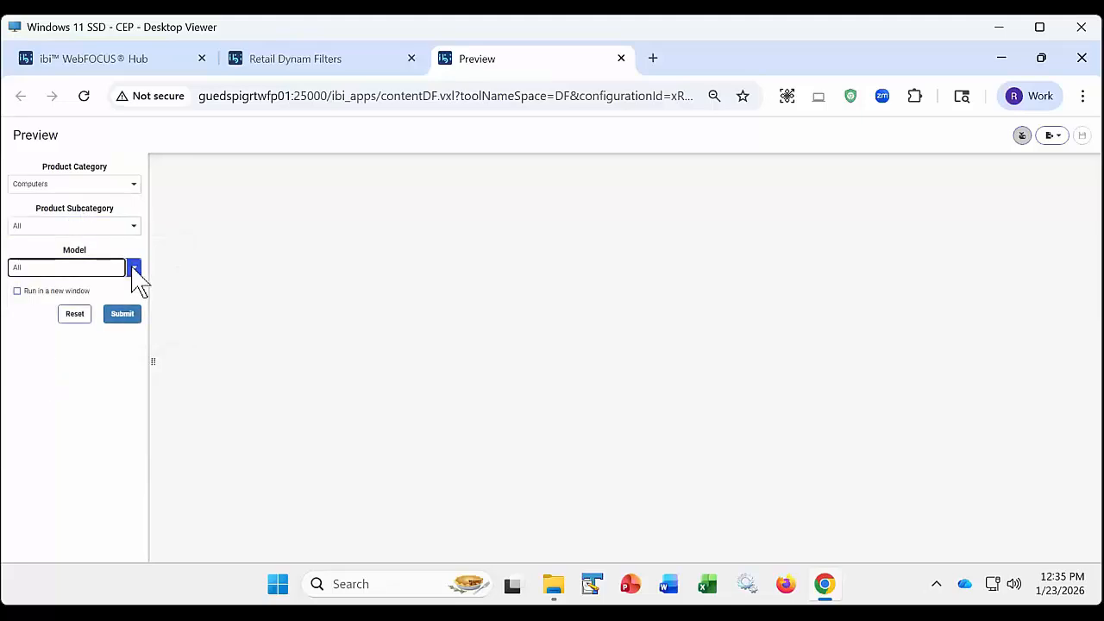
click(130, 151)
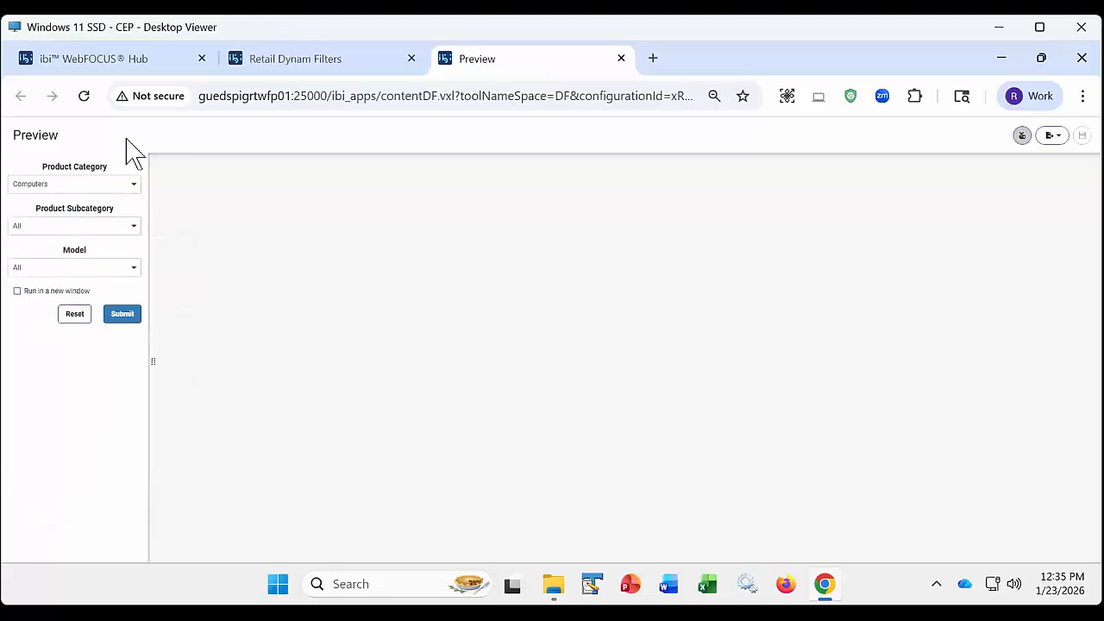
- Set Product Subcategory to Smartphone, leave Model at All, and submit the filter selections to run the chart
click(133, 225)
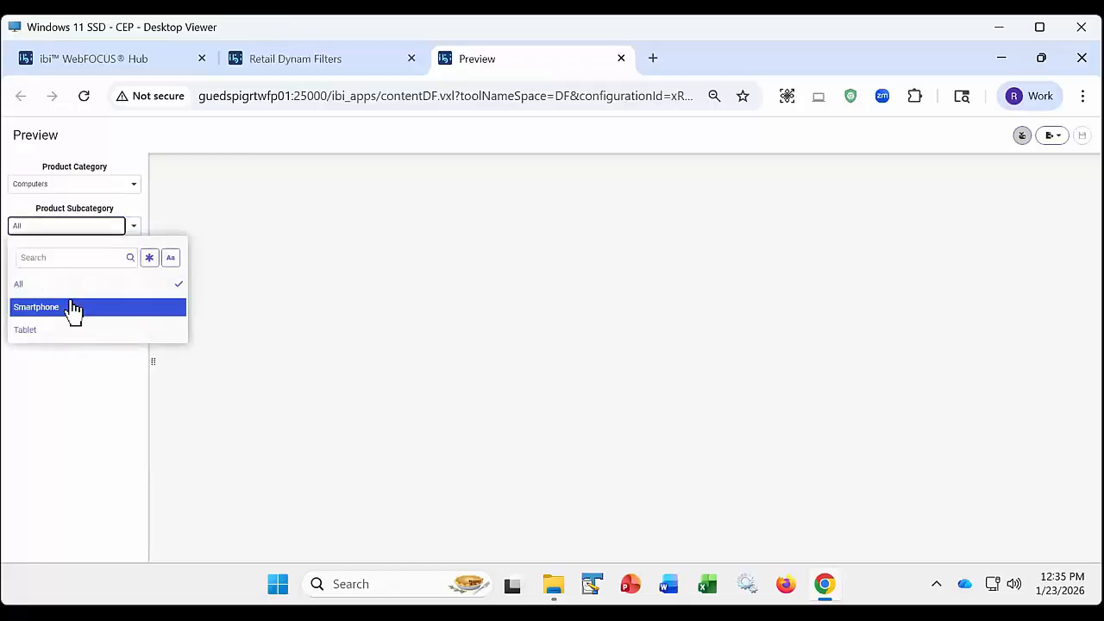
click(65, 309)
click(64, 388)
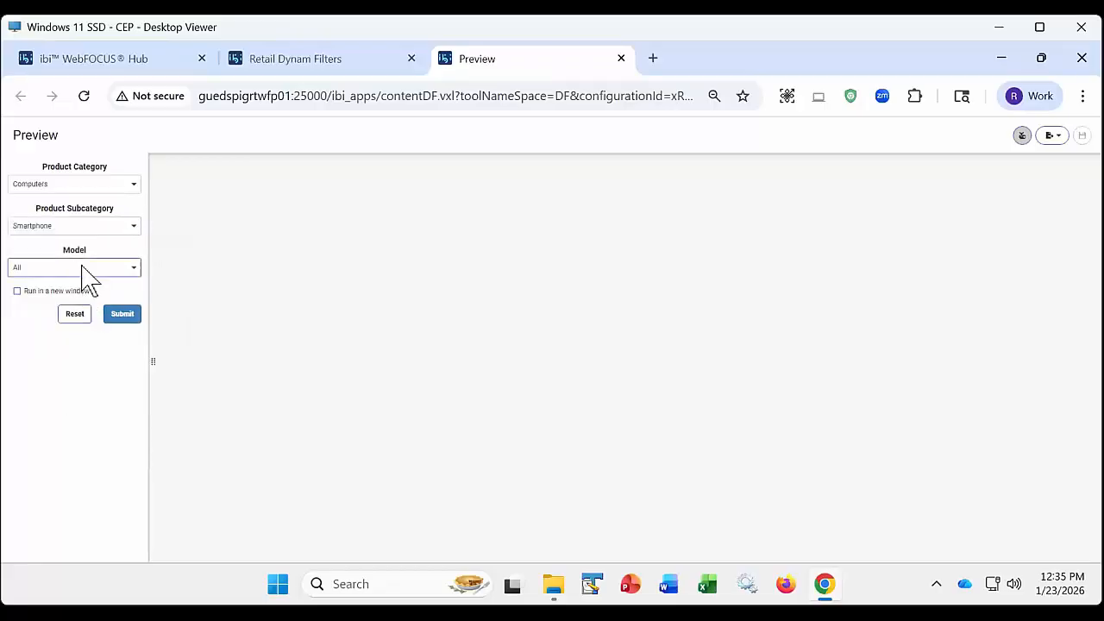
click(83, 267)
click(138, 168)
click(121, 315)
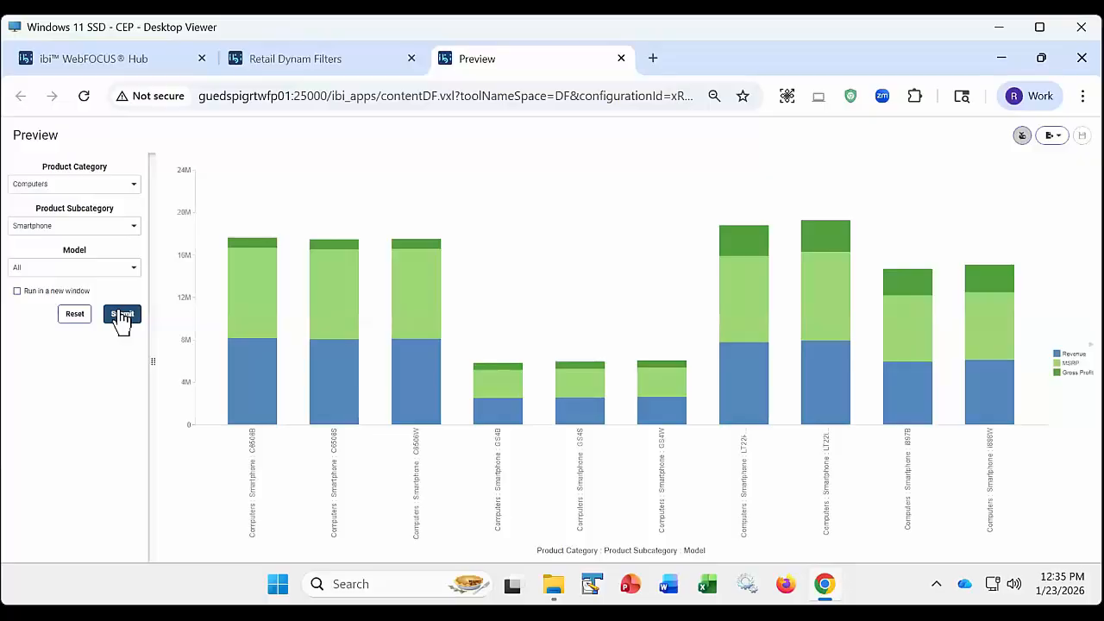
- Return to the Retail Dynam Filters design and review its filter linking options against the filtered preview
click(317, 61)
click(475, 169)
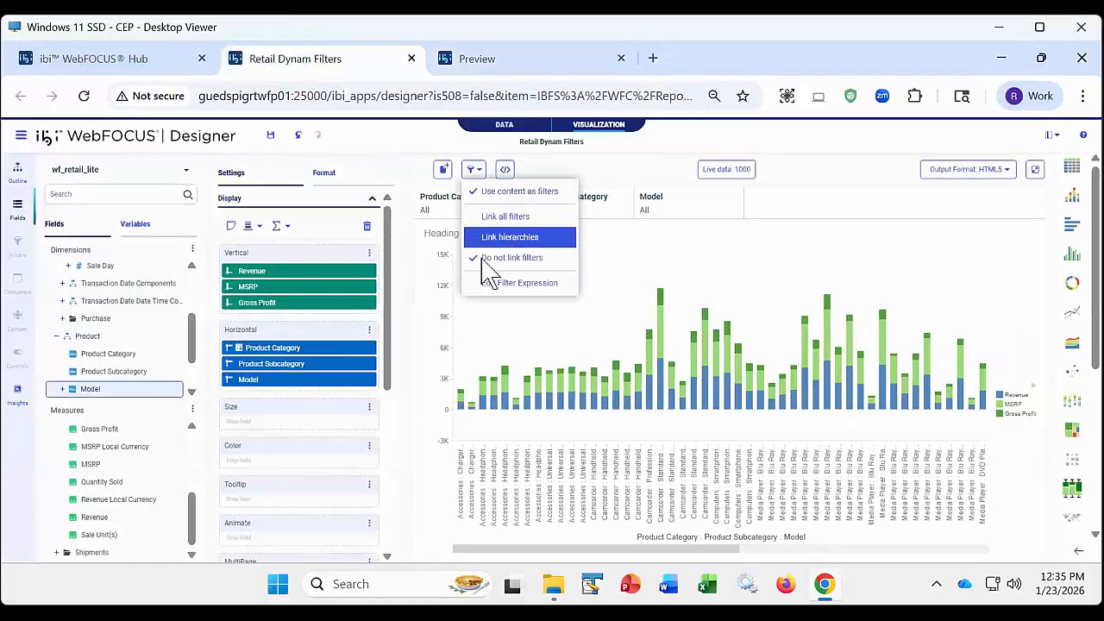
click(661, 134)
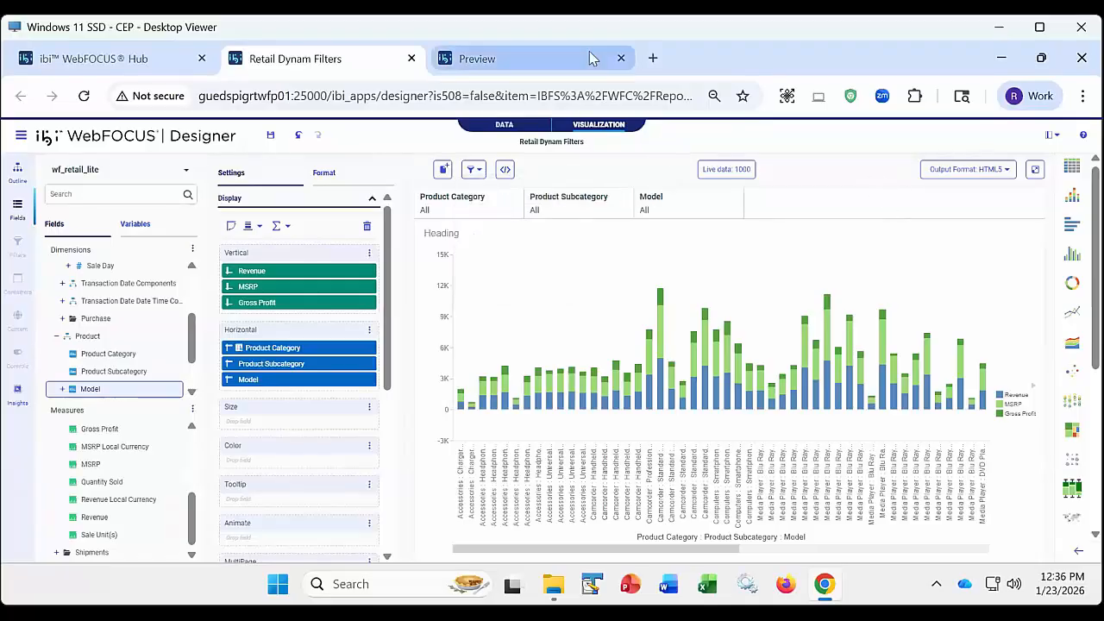
click(479, 61)
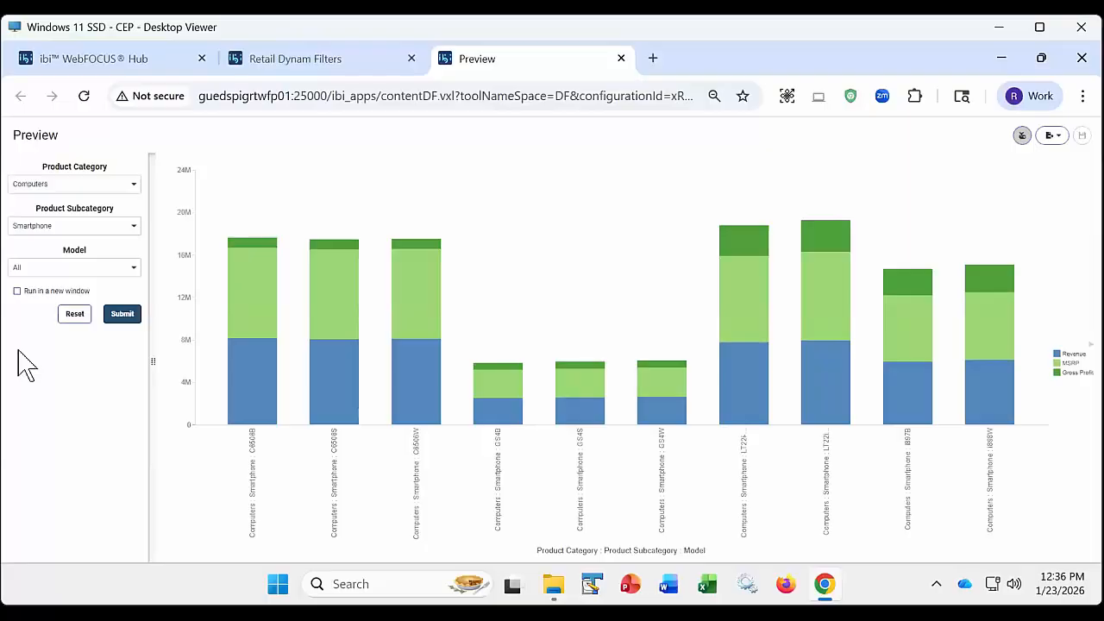
click(292, 62)
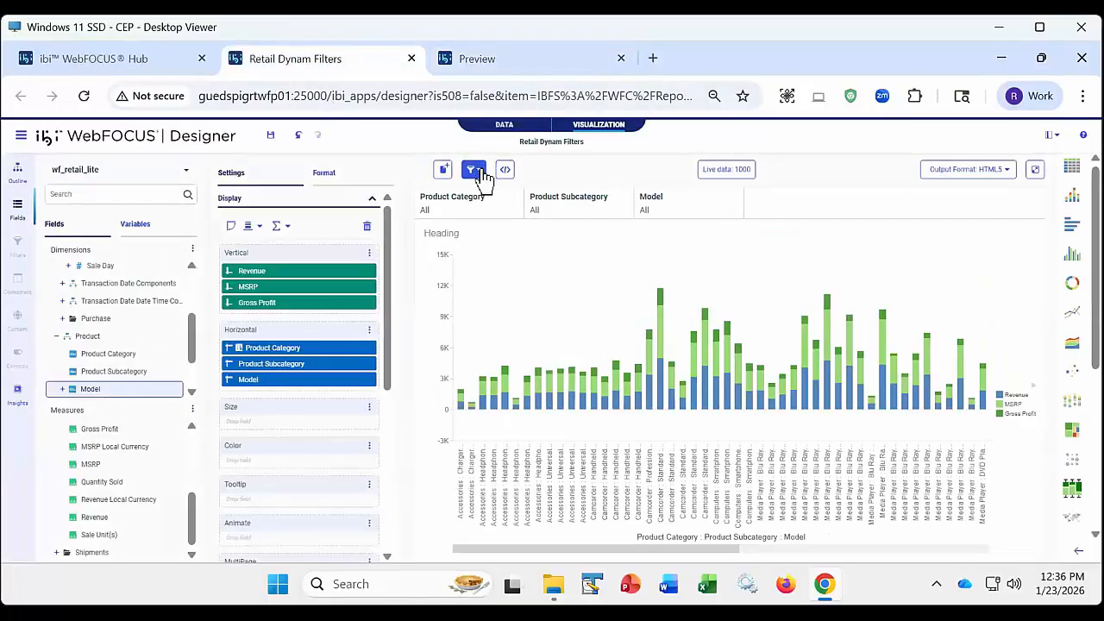
click(481, 173)
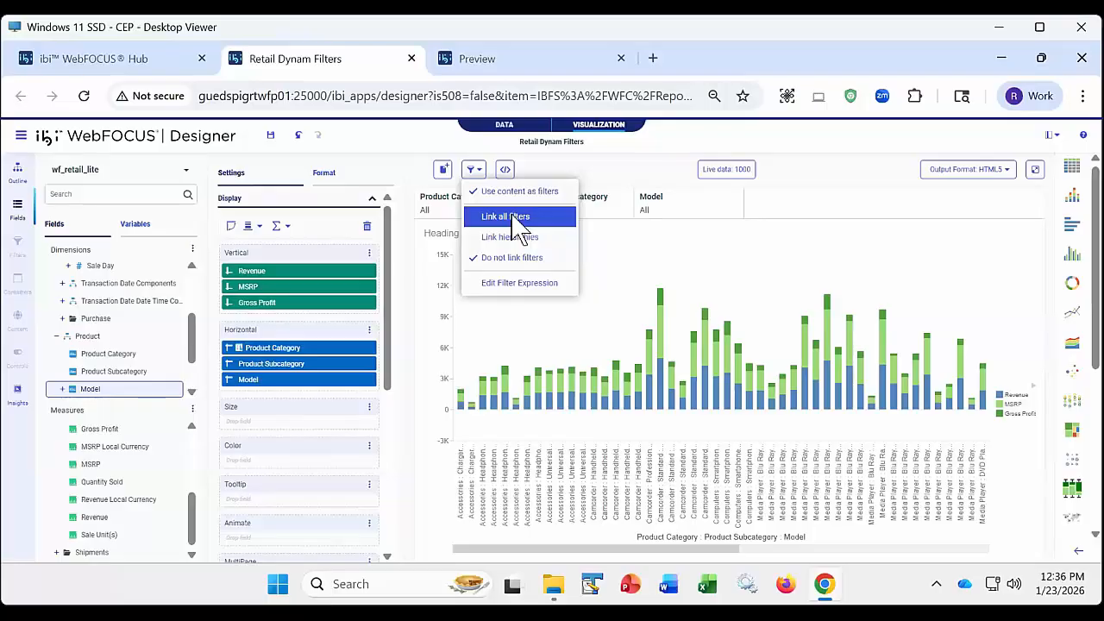
click(403, 149)
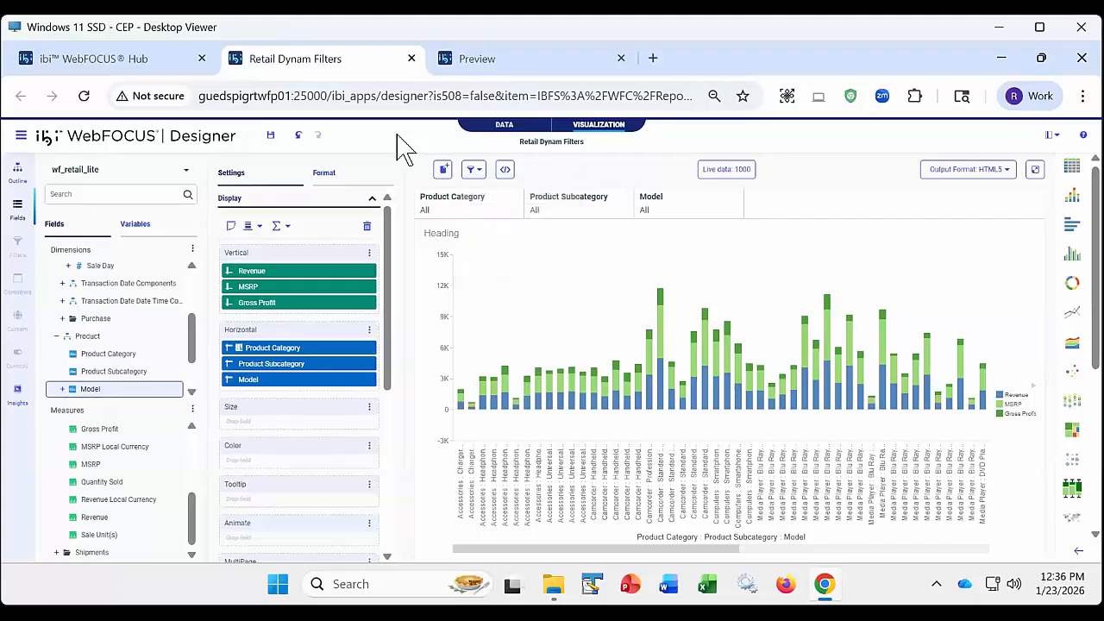
- Turn off the required selection on the Product Category filter and close the Retail Dynam Filters and Preview tabs
click(471, 215)
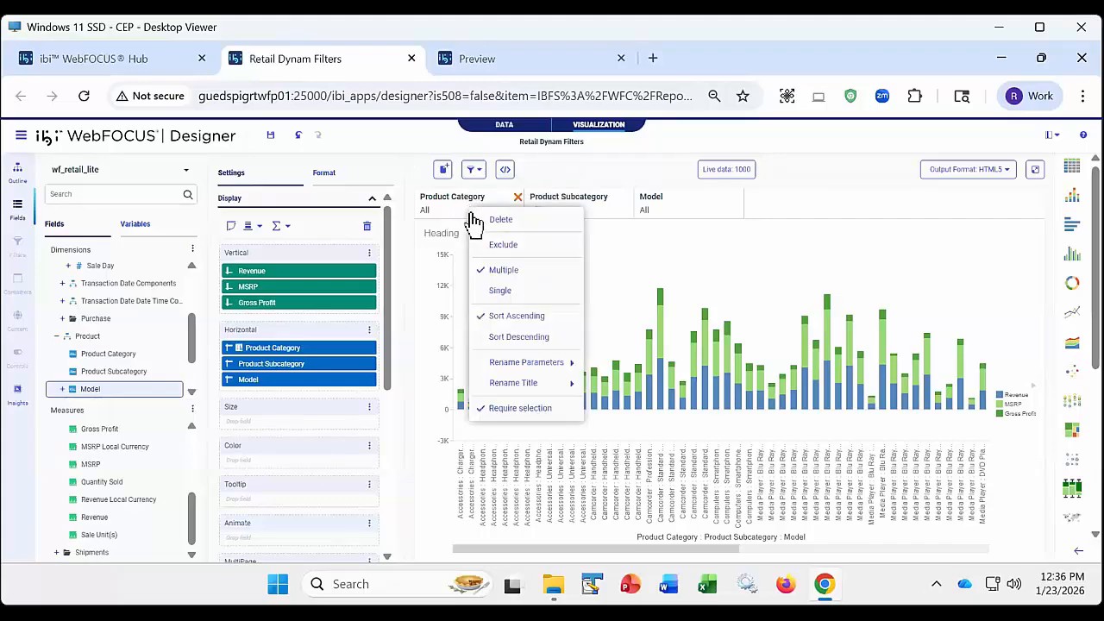
click(517, 408)
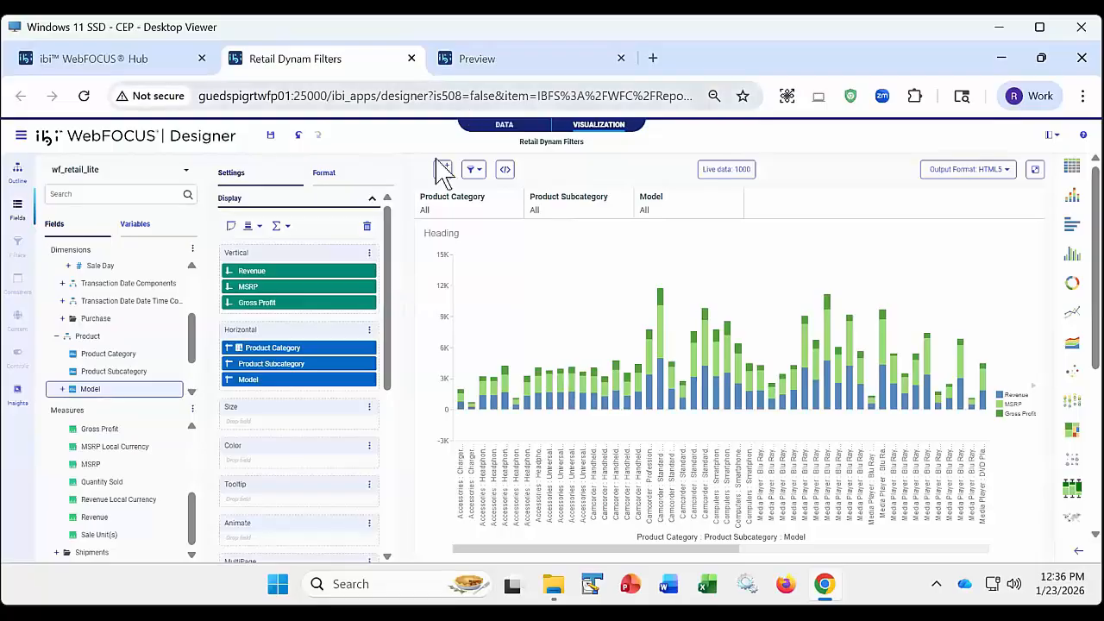
click(412, 59)
click(629, 208)
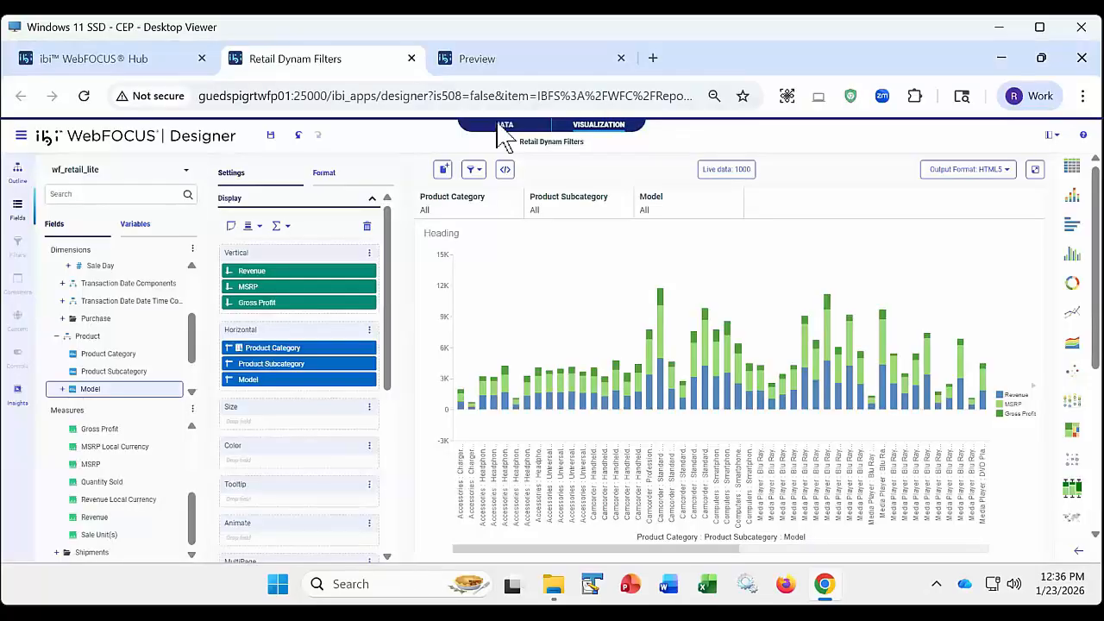
click(413, 58)
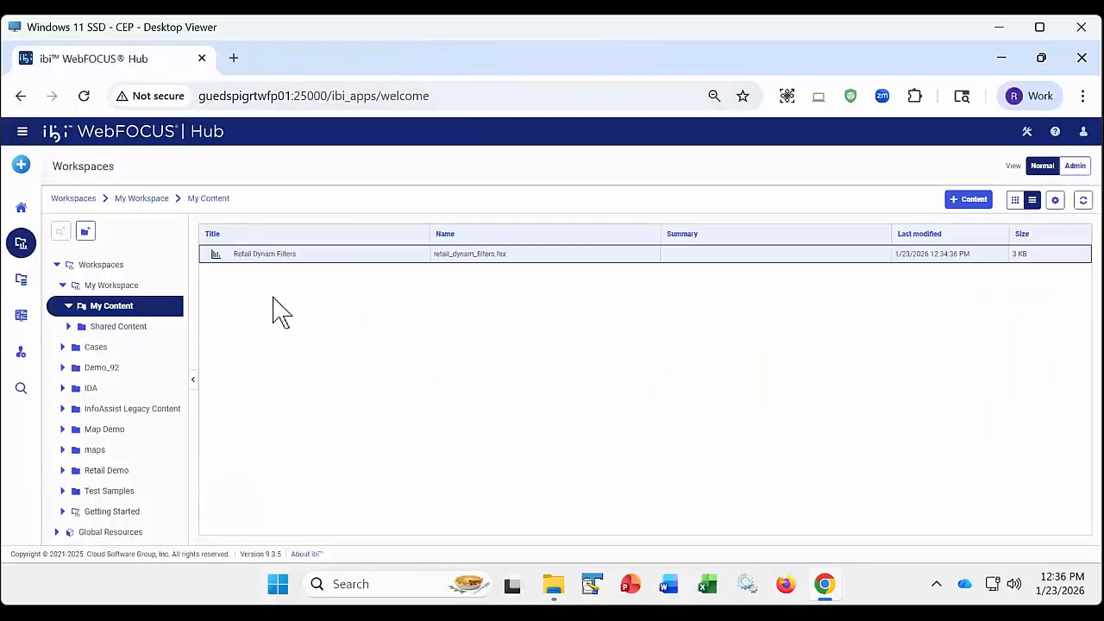
- Run the saved Retail Dynam Filters content from My Content, view the chart in its own tab and close it
right_click(294, 256)
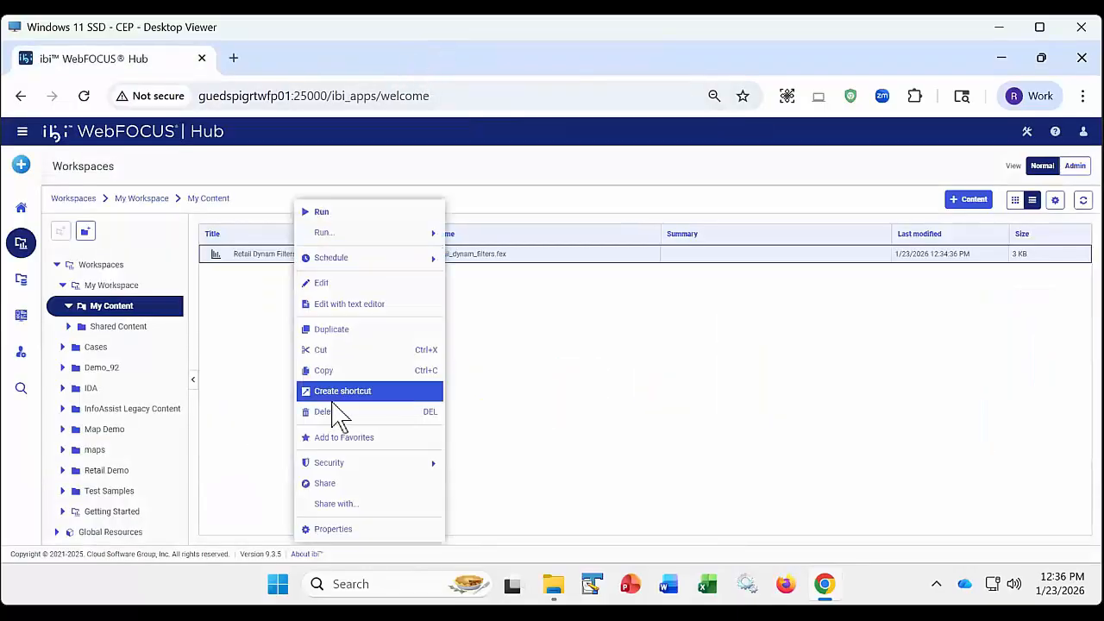
mouse_move(362, 233)
click(489, 236)
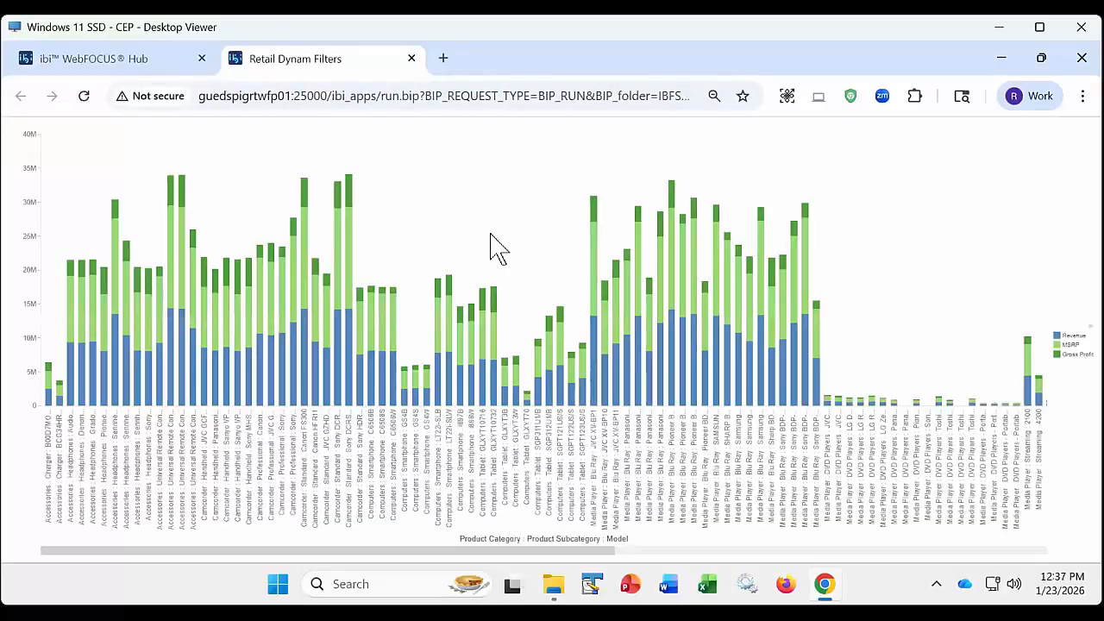
click(412, 58)
- Enable Prompt for parameters in the advanced properties of Retail Dynam Filters and save the properties
right_click(285, 259)
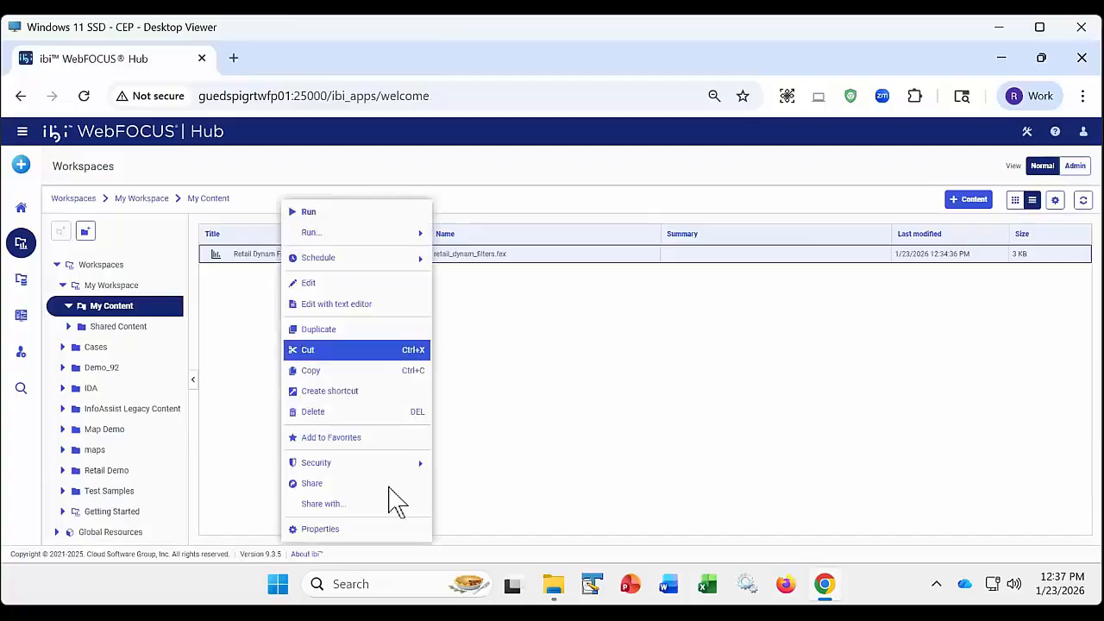
click(348, 528)
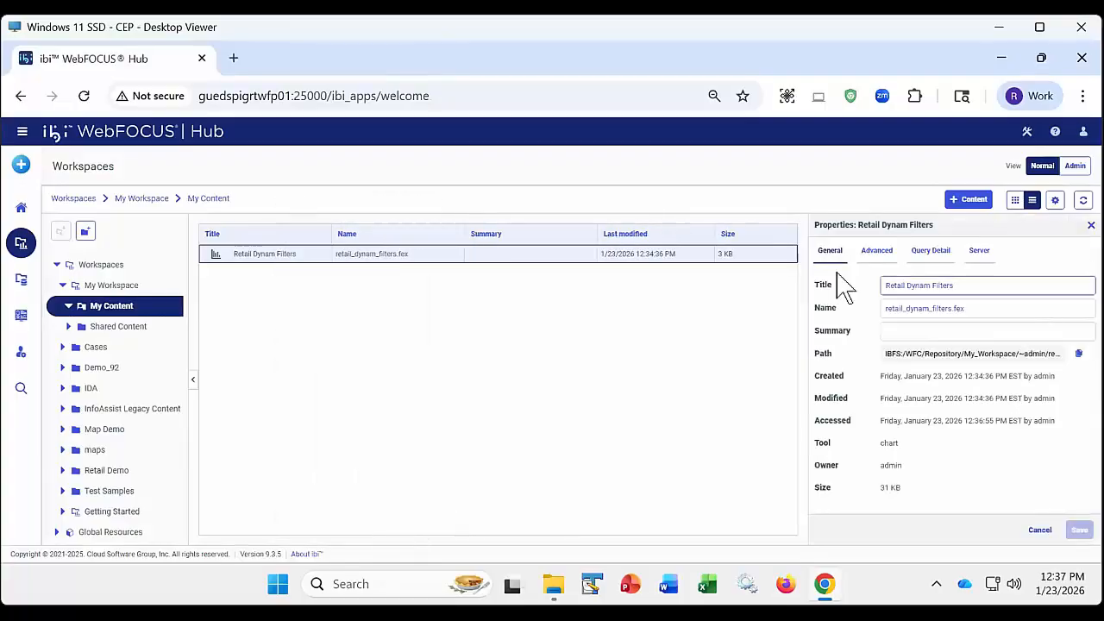
click(877, 251)
scroll(914, 409, down, 2)
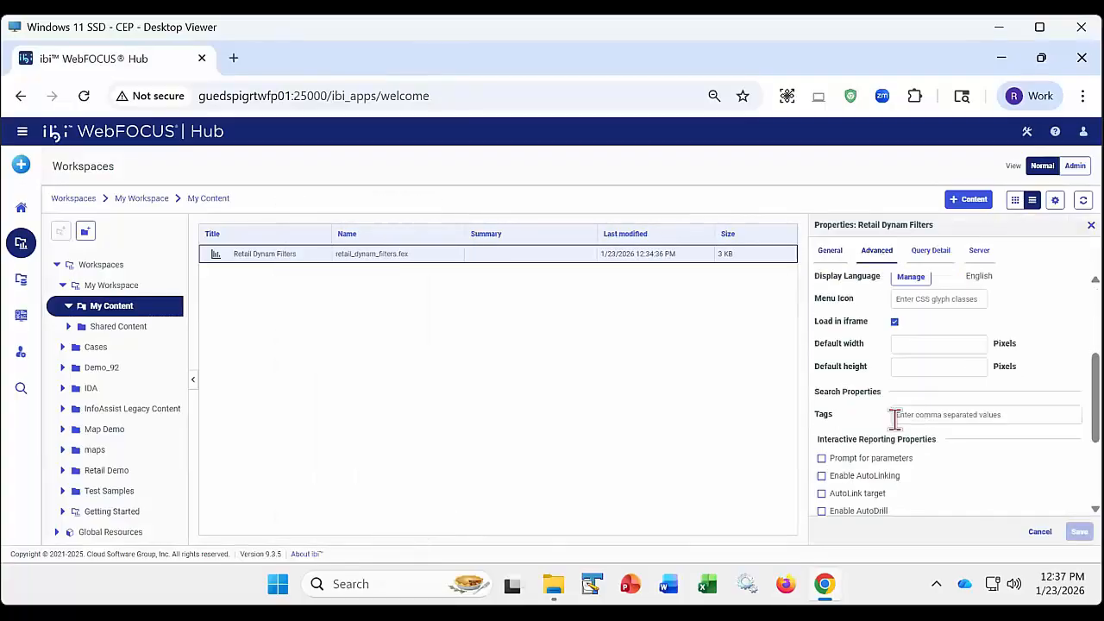
click(820, 458)
click(1079, 532)
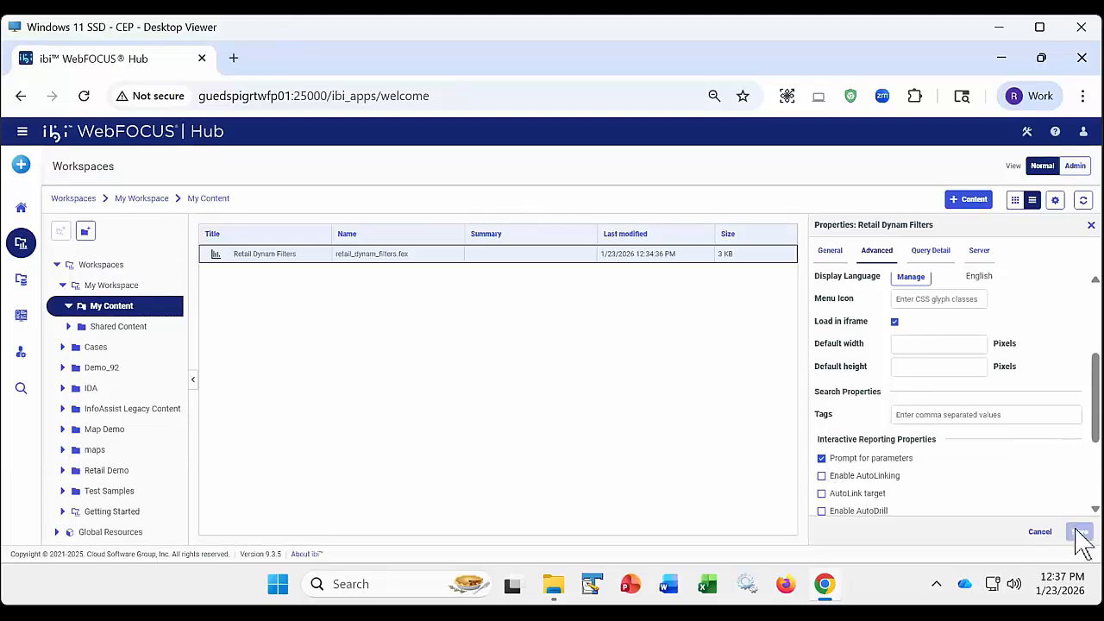
- Run the saved Retail Dynam Filters content in its own tab and choose Computers for the Product Category parameter
right_click(308, 259)
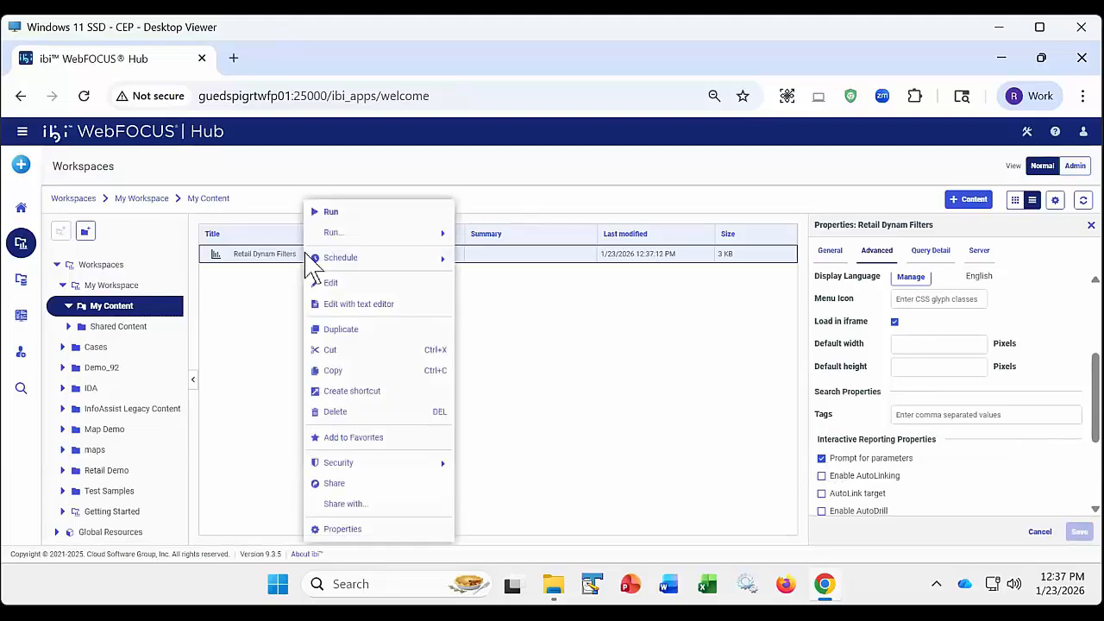
mouse_move(369, 237)
click(487, 235)
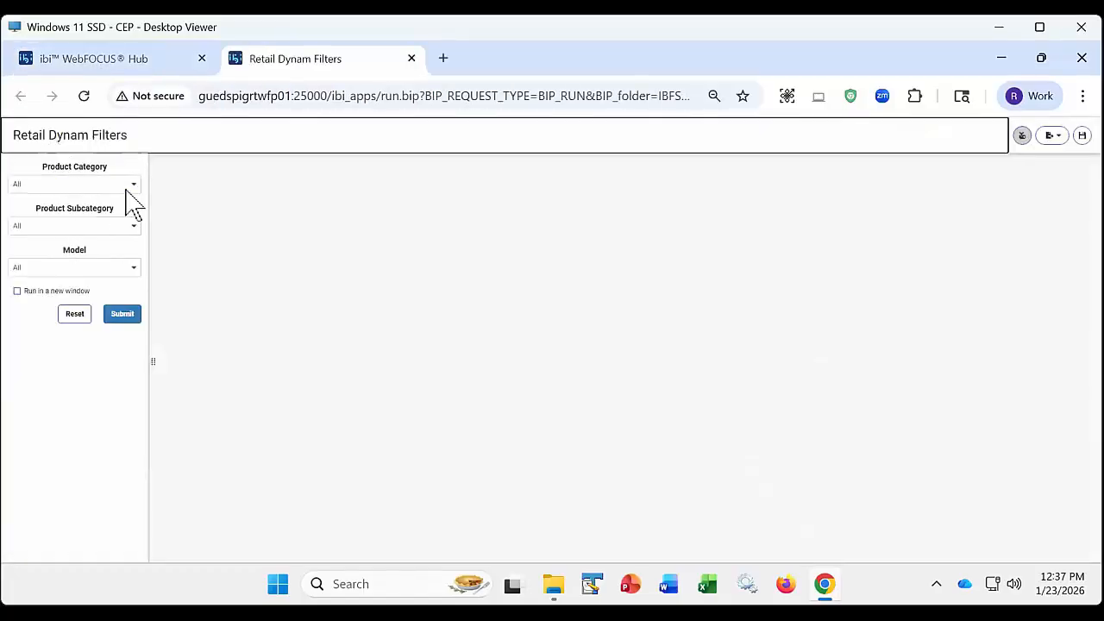
click(135, 186)
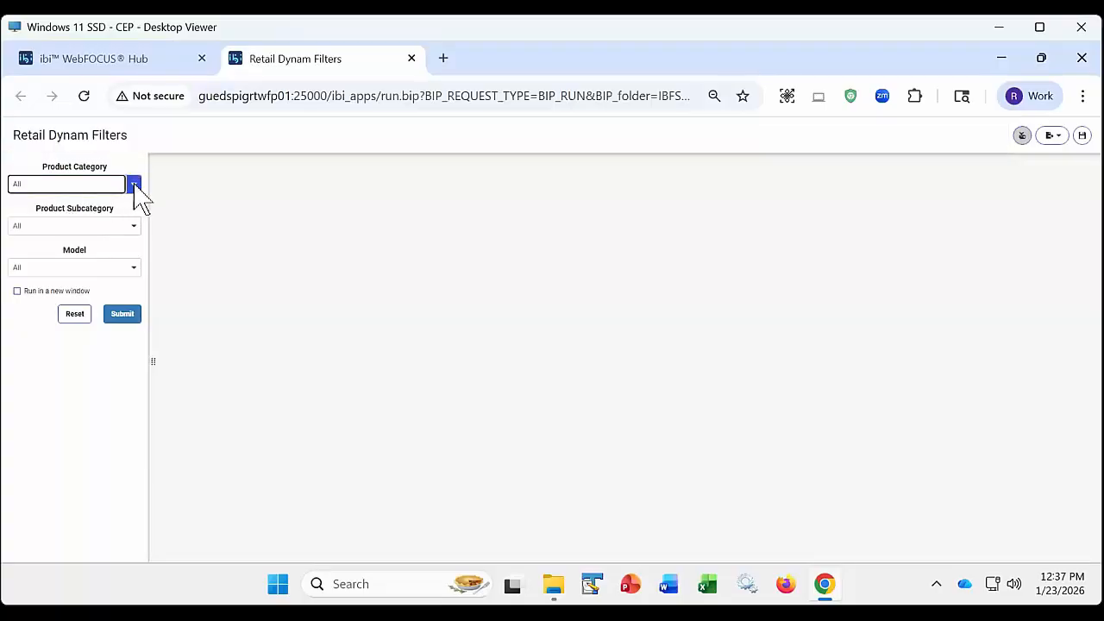
click(57, 312)
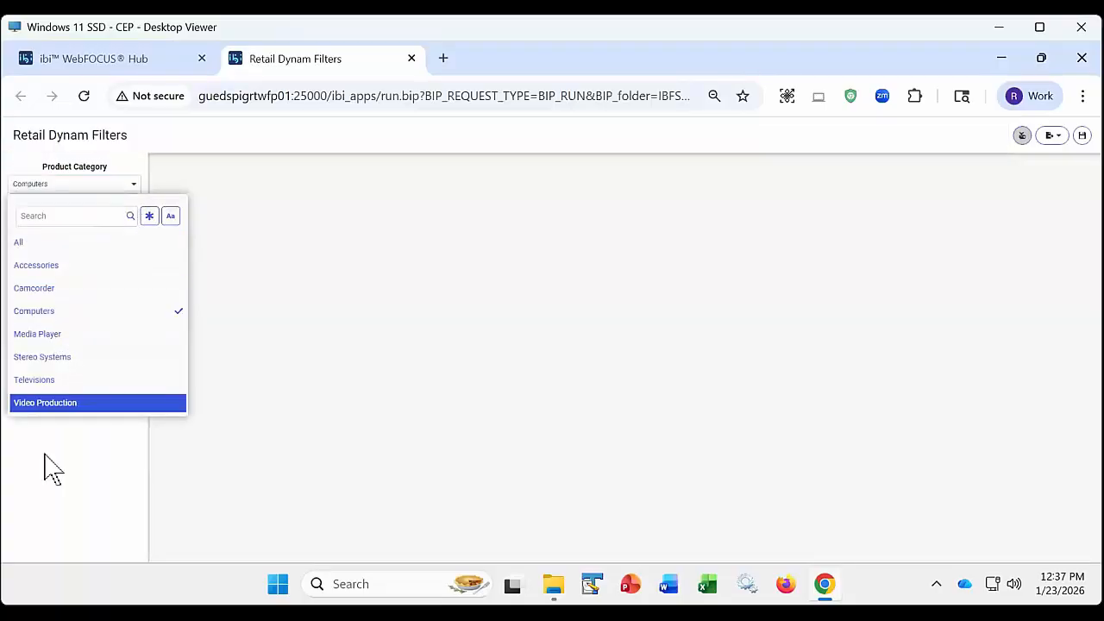
- Submit the chart parameters with Product Subcategory Smartphone and Model All, and close the chart tab after viewing it
click(78, 229)
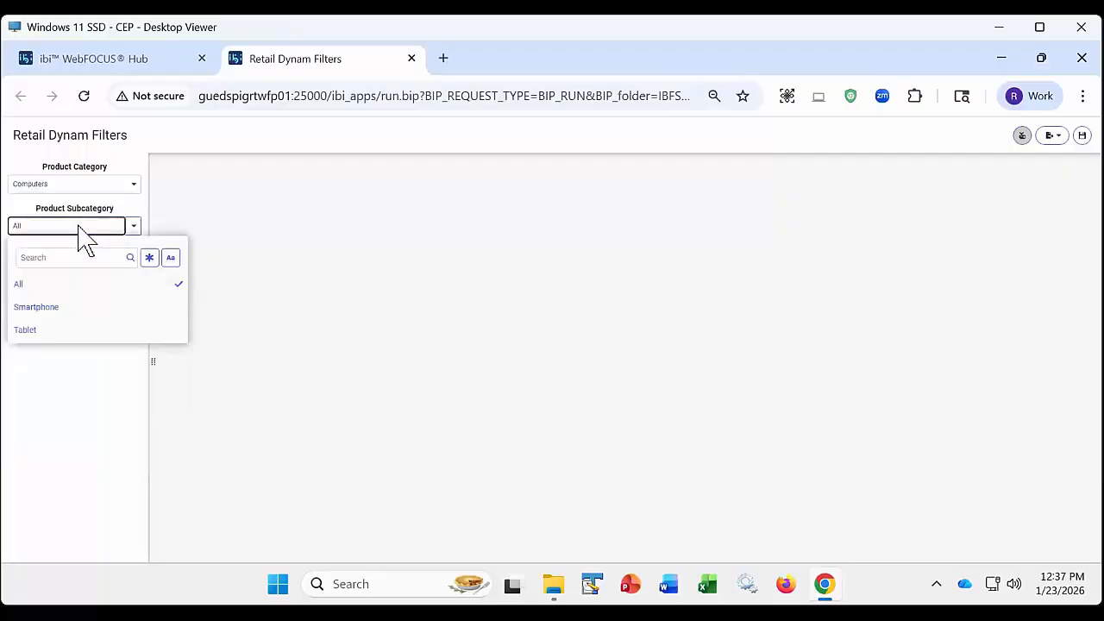
click(59, 414)
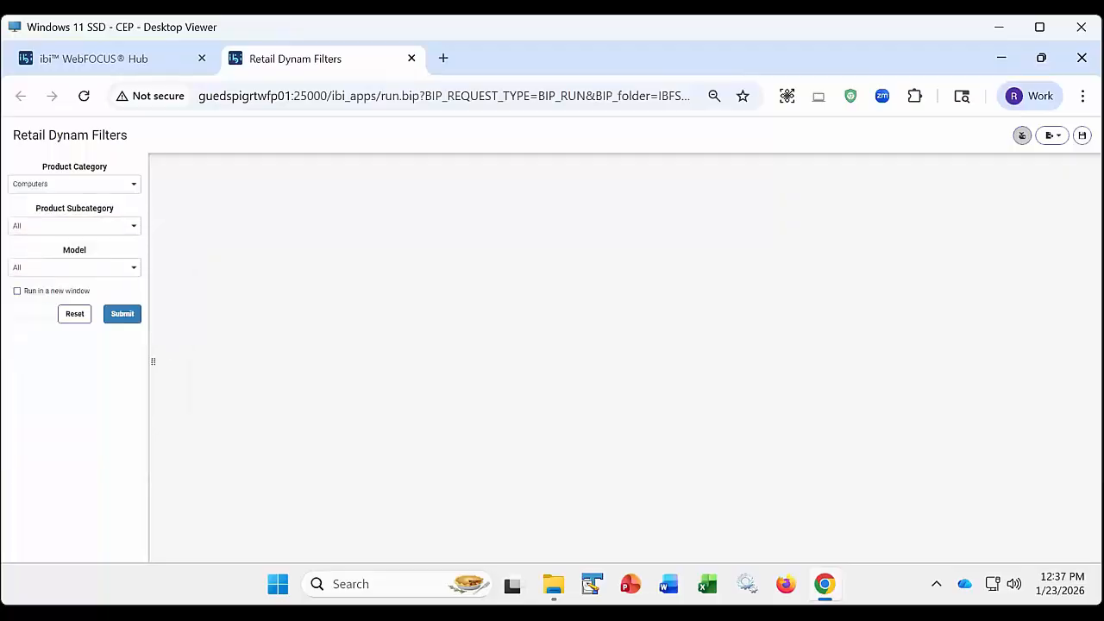
click(72, 271)
click(76, 227)
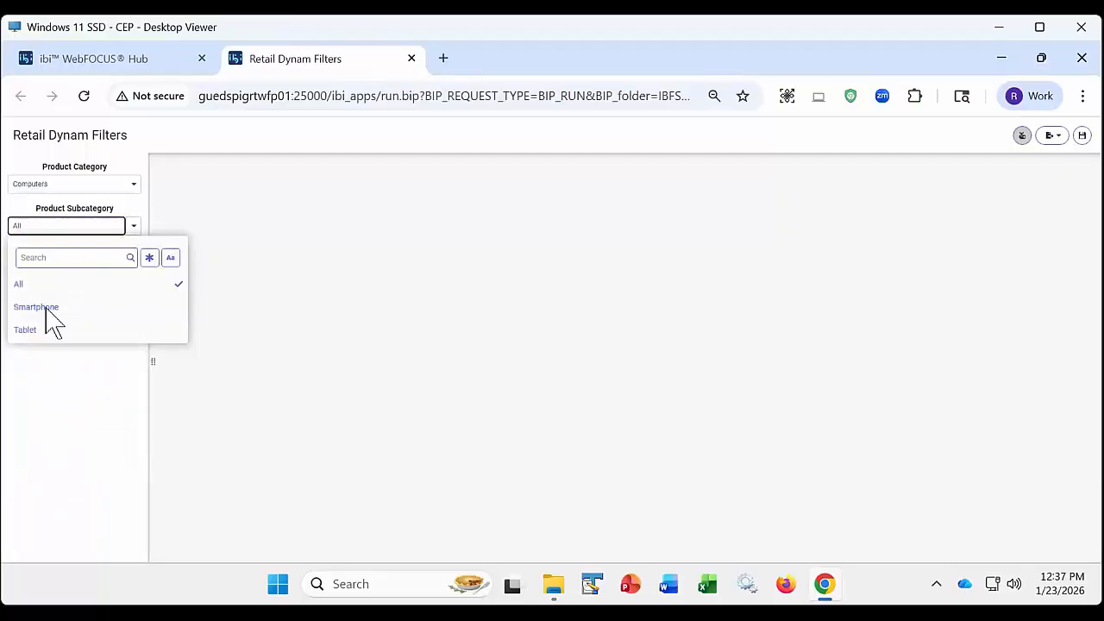
click(49, 310)
click(49, 412)
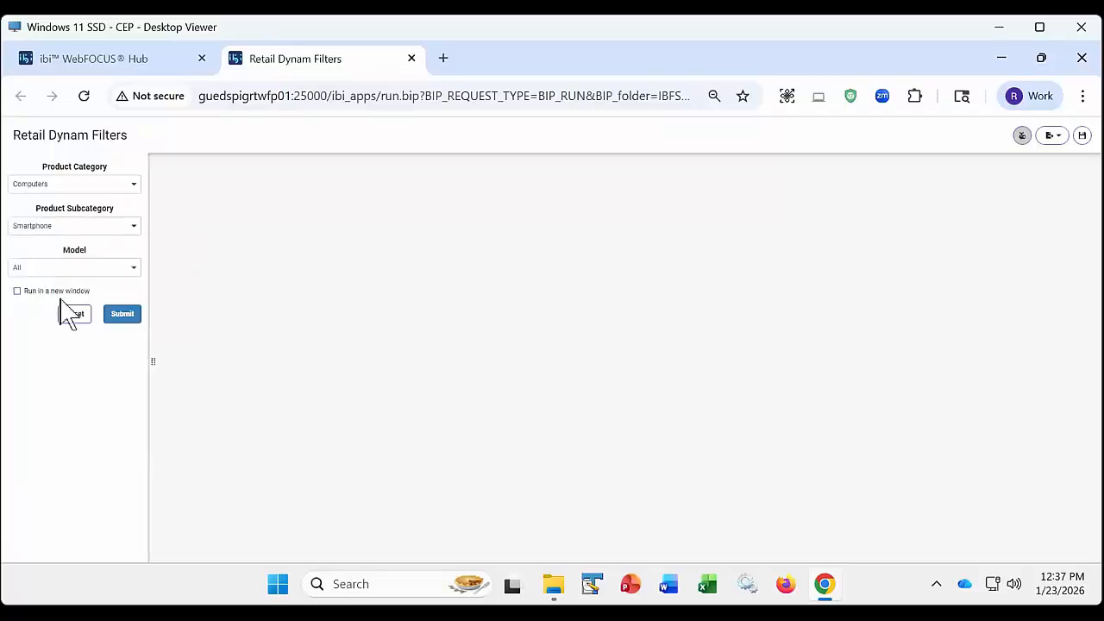
click(73, 269)
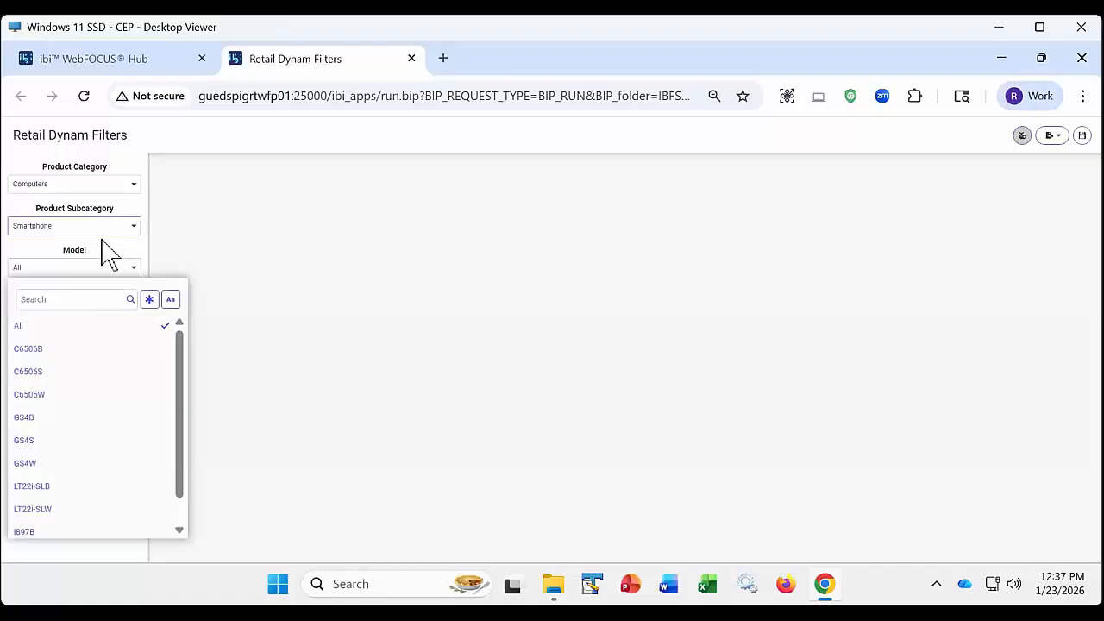
click(177, 128)
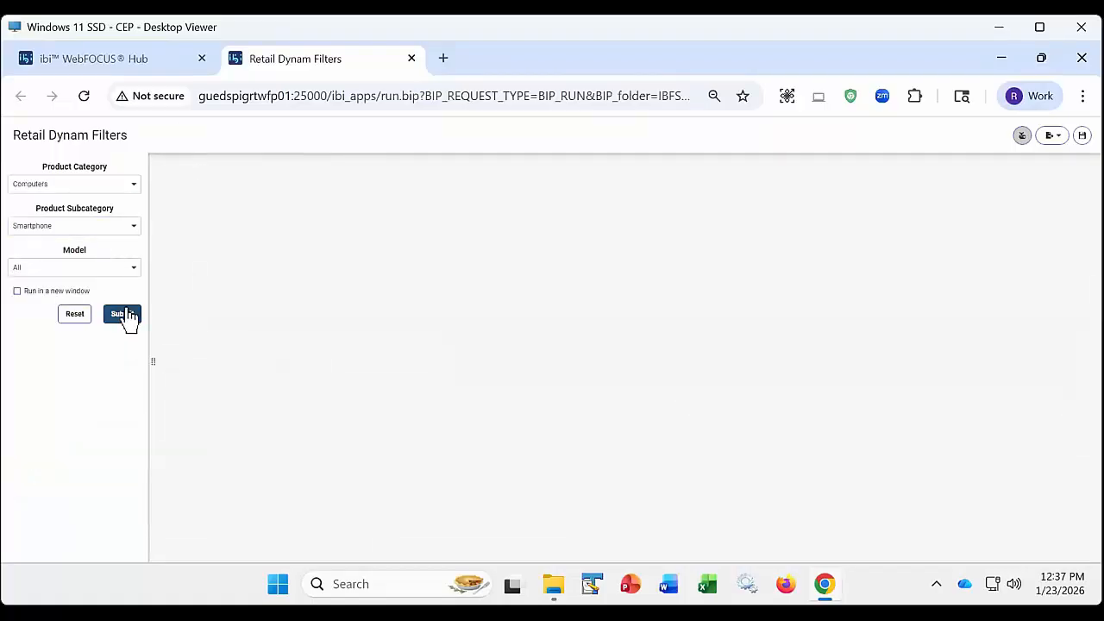
click(127, 317)
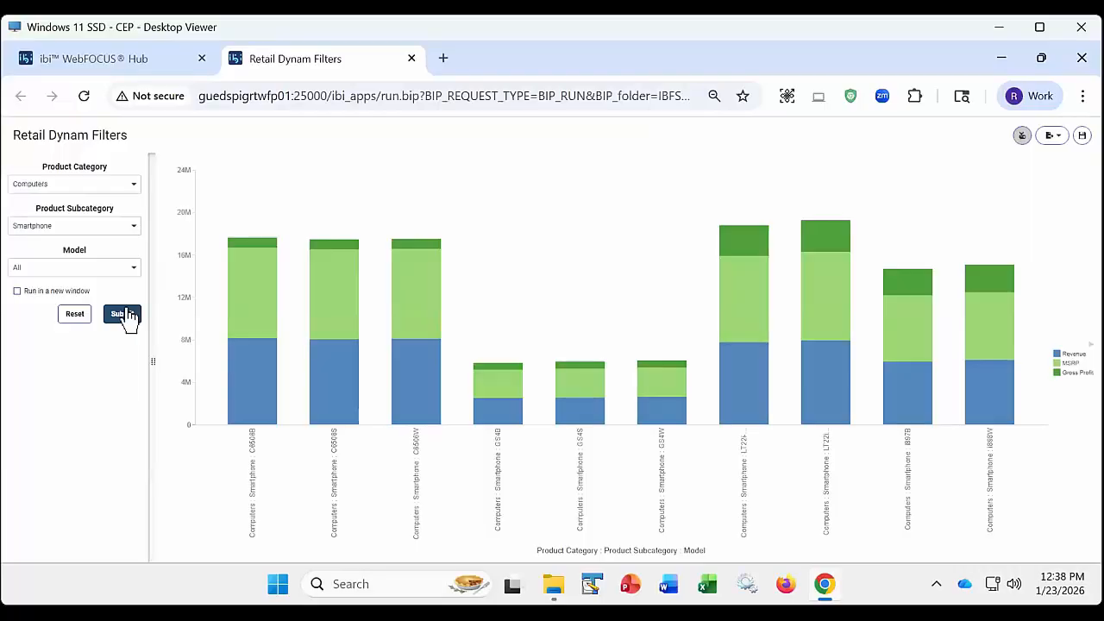
click(412, 59)
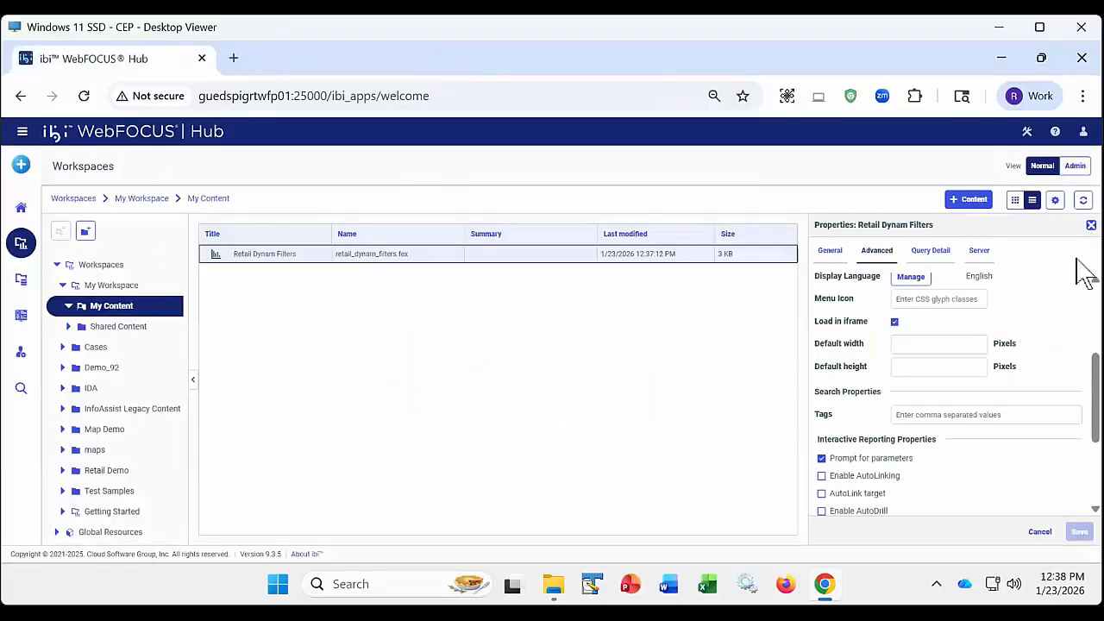
- Disable Prompt for parameters for Retail Dynam Filters, save the change and close the properties
click(821, 458)
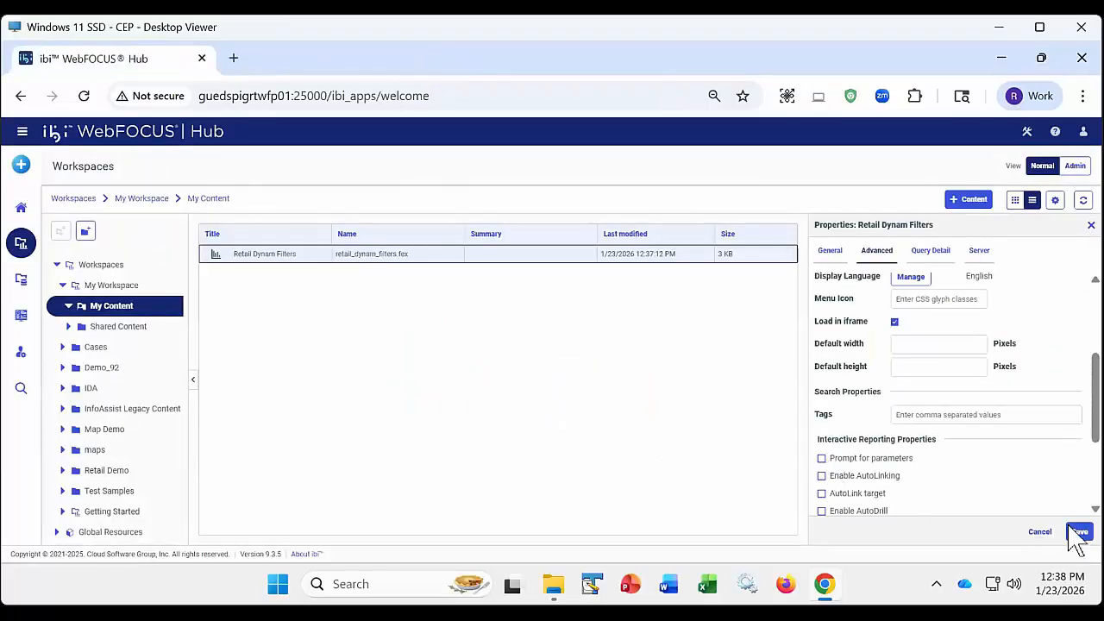
click(1078, 532)
click(1089, 224)
- Run Retail Dynam Filters again in its own tab, view the unprompted chart and close it
right_click(298, 257)
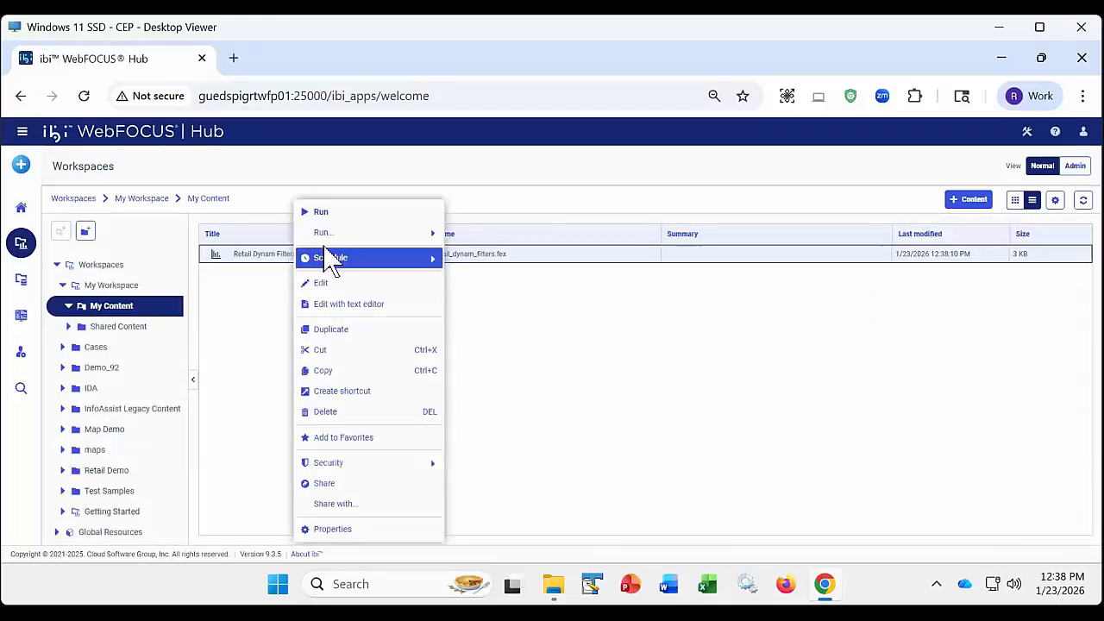
mouse_move(345, 234)
click(483, 234)
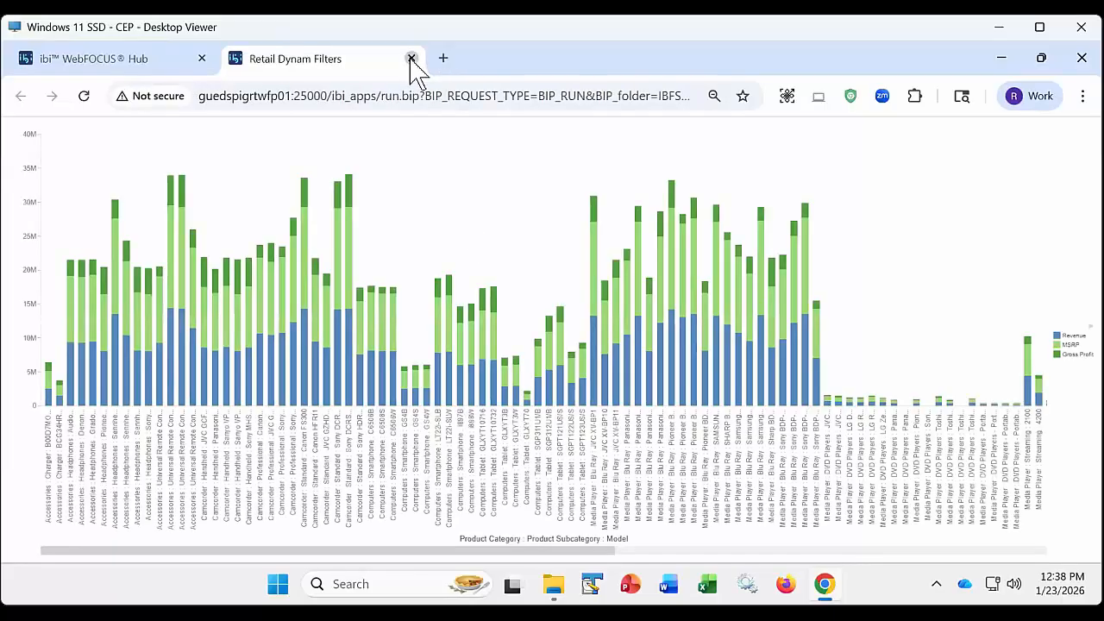
click(411, 59)
- Open Retail Dynam Filters for editing and convert the visualization to a page
right_click(289, 262)
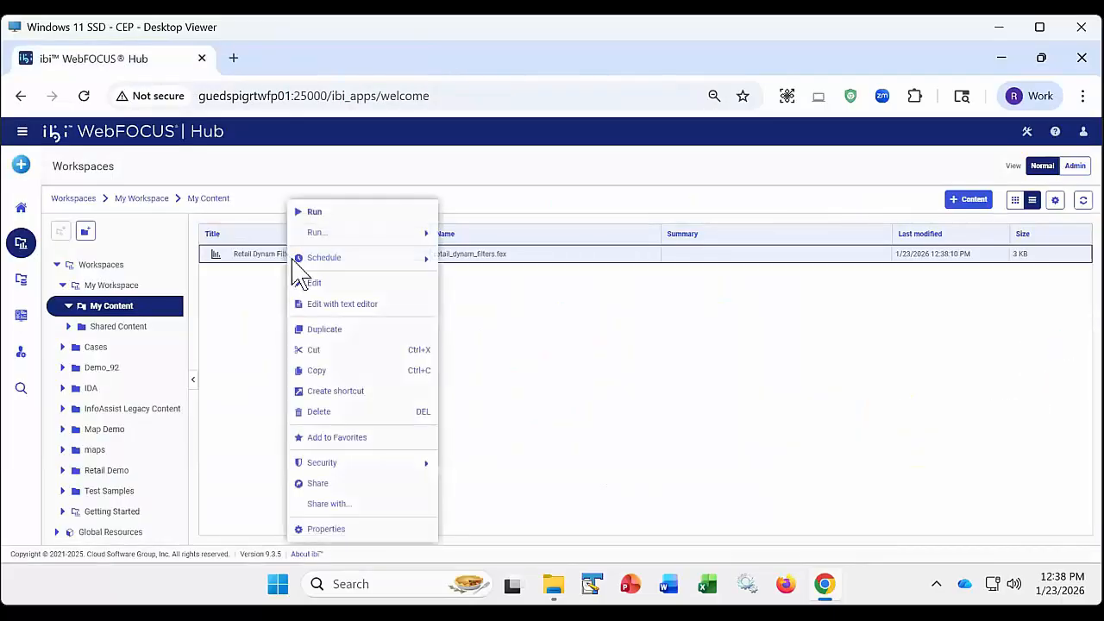
click(326, 282)
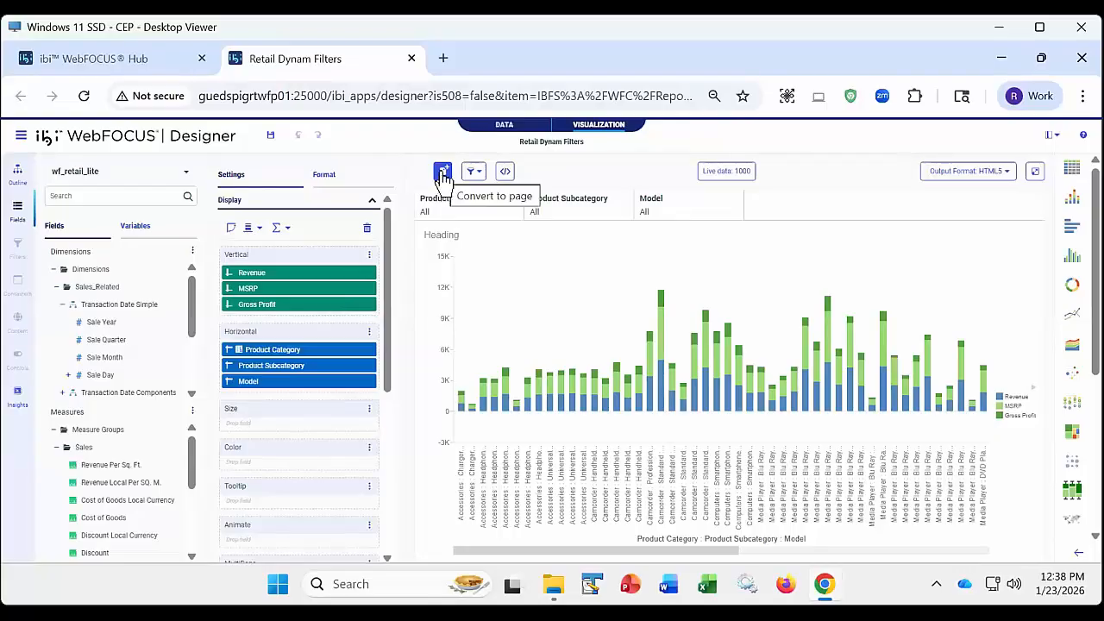
click(443, 175)
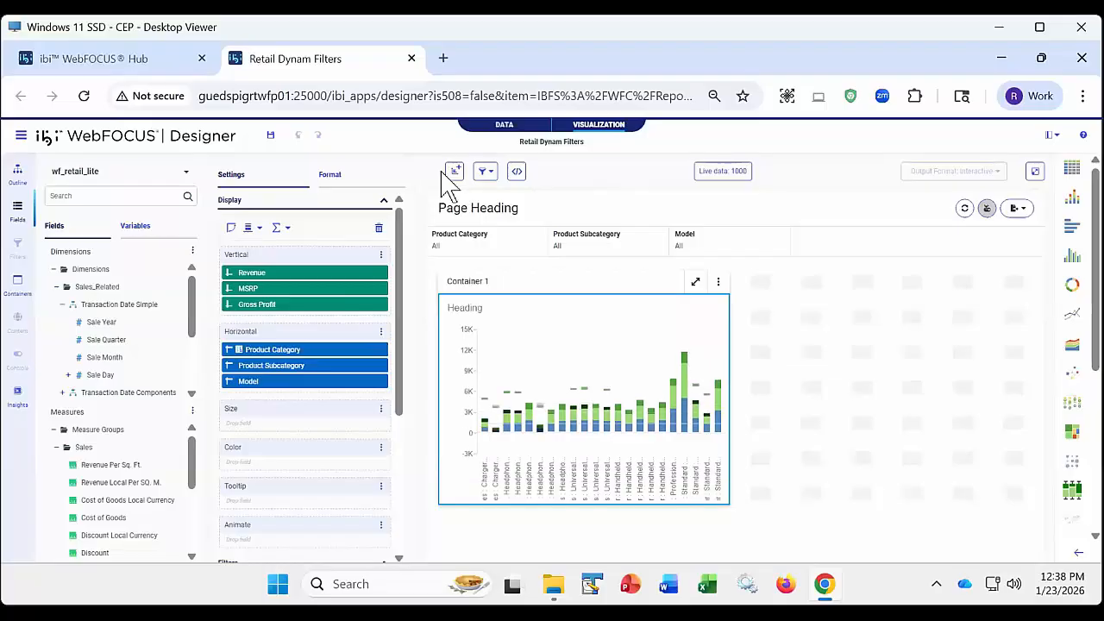
- Keep the Do not link filters option and set the page's Product Subcategory filter to Smartphone
click(488, 172)
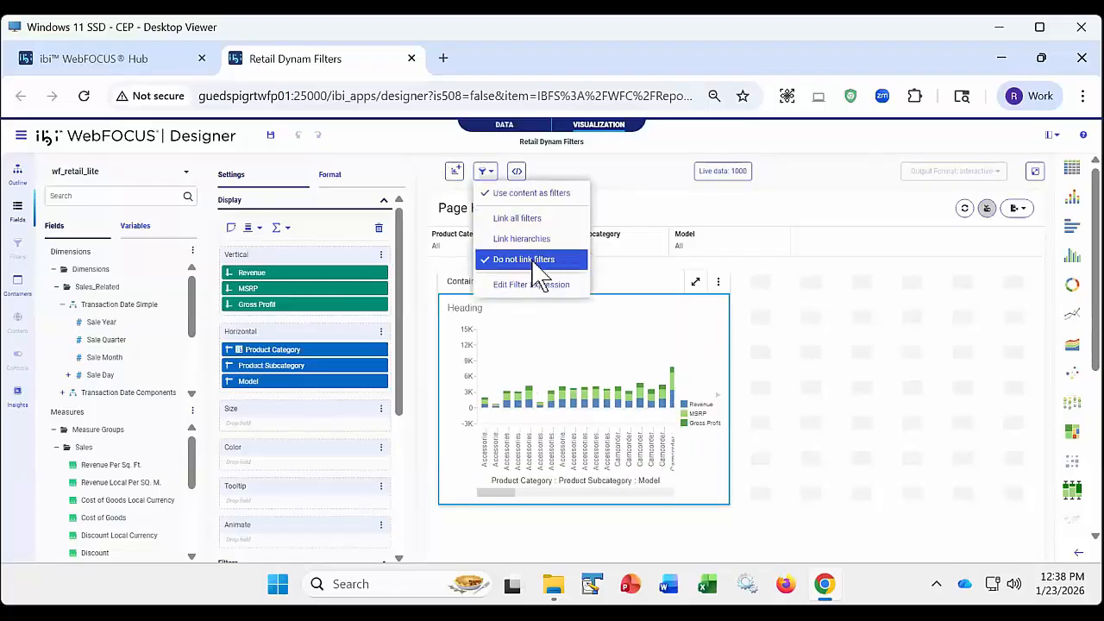
click(584, 177)
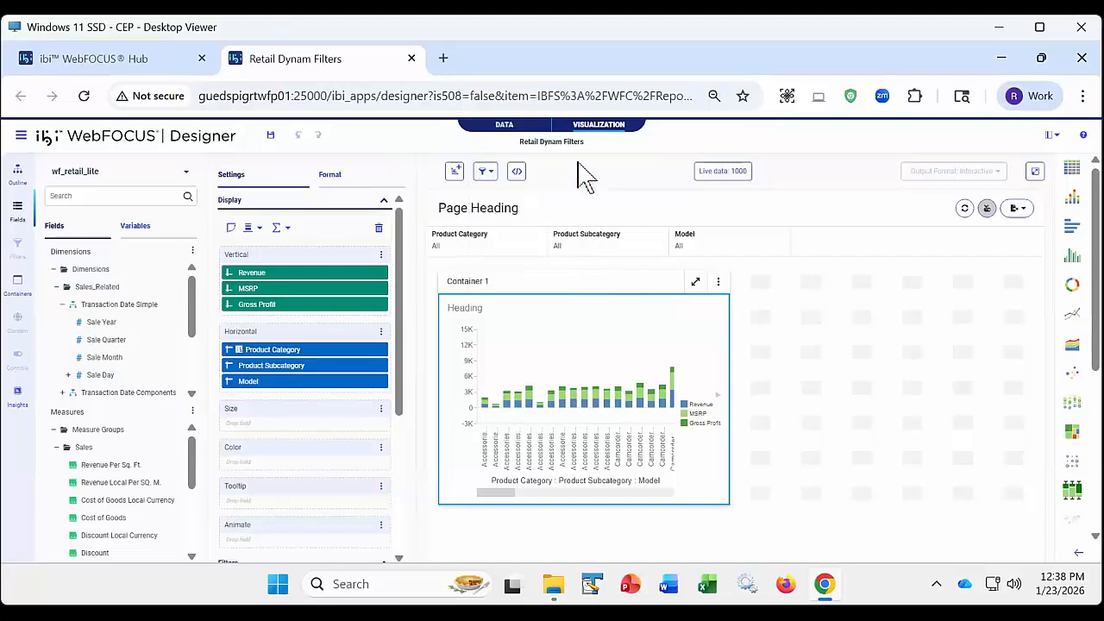
click(606, 250)
scroll(616, 424, down, 2)
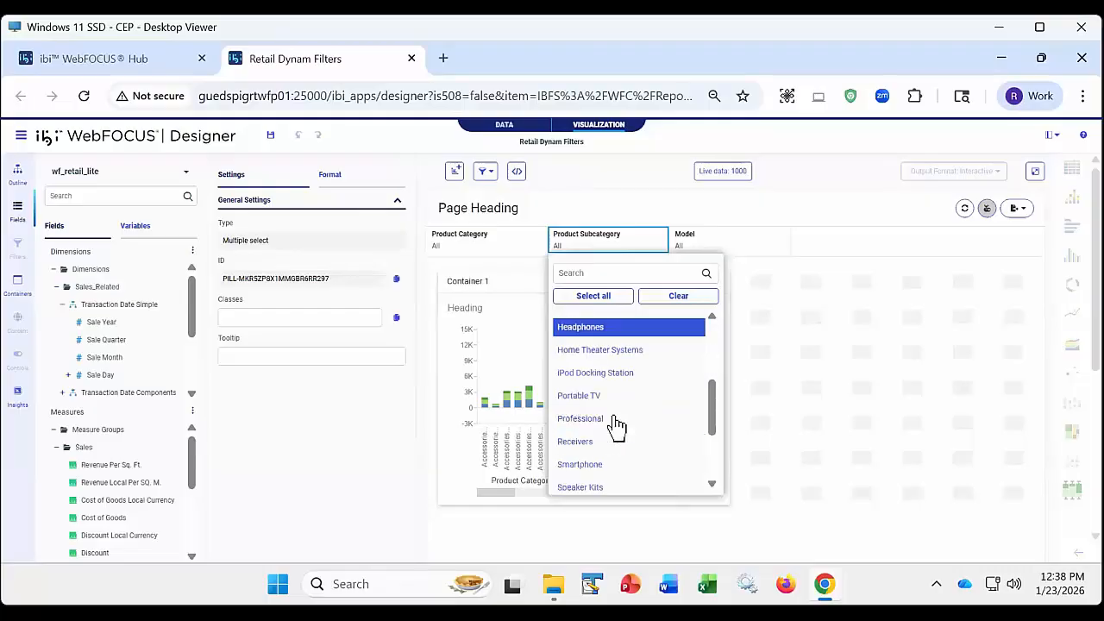
click(597, 467)
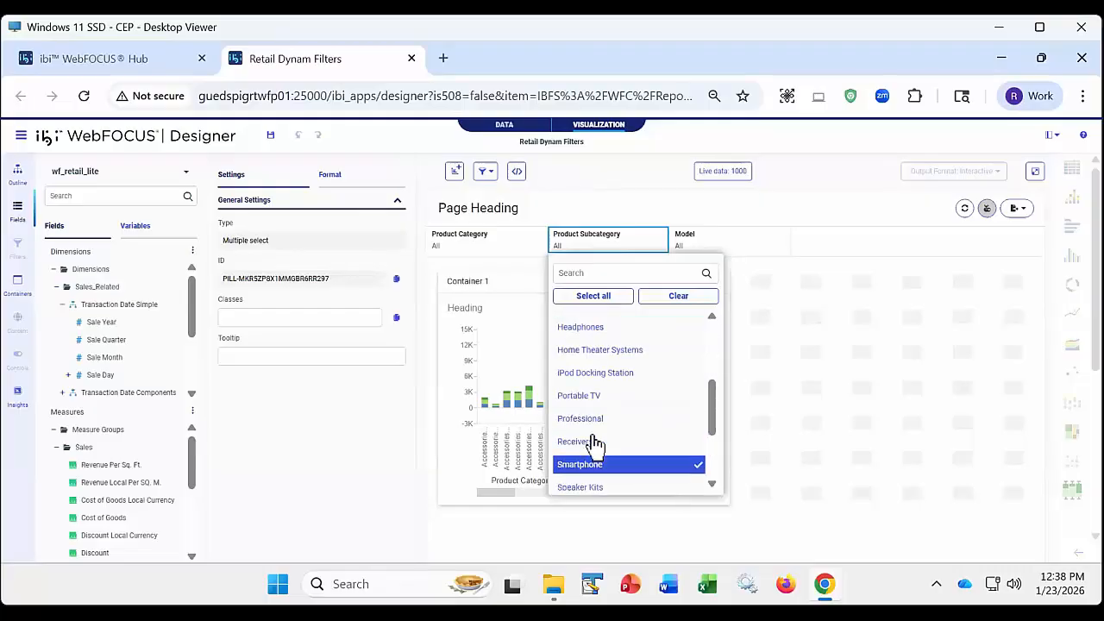
click(604, 188)
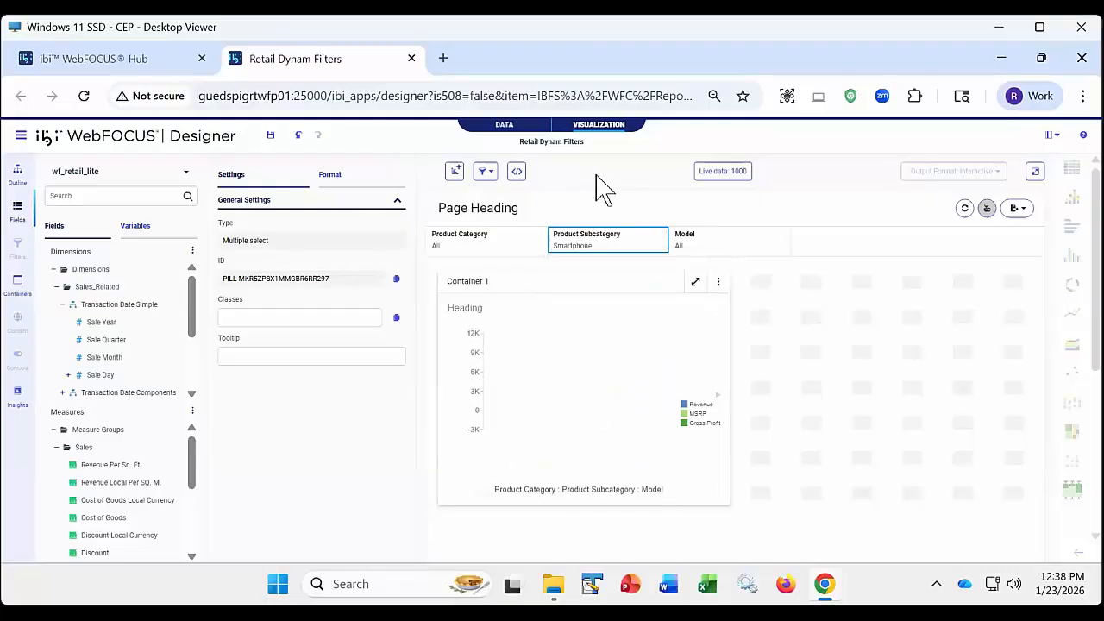
- Check the values offered by the page's Product Category and Model filters with Smartphone selected
click(459, 245)
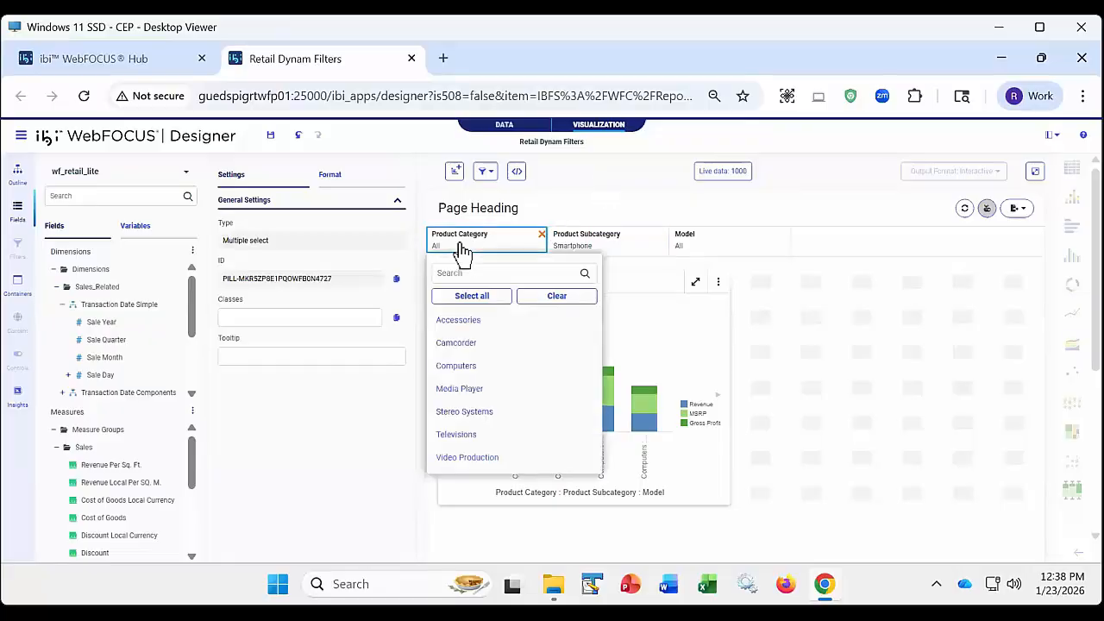
click(732, 247)
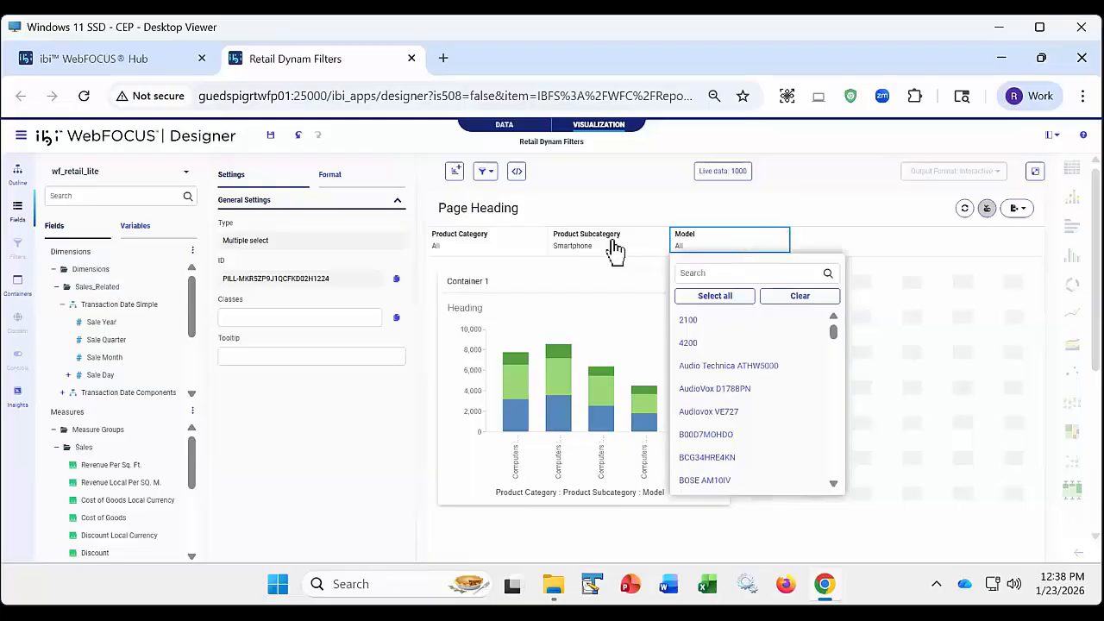
click(611, 174)
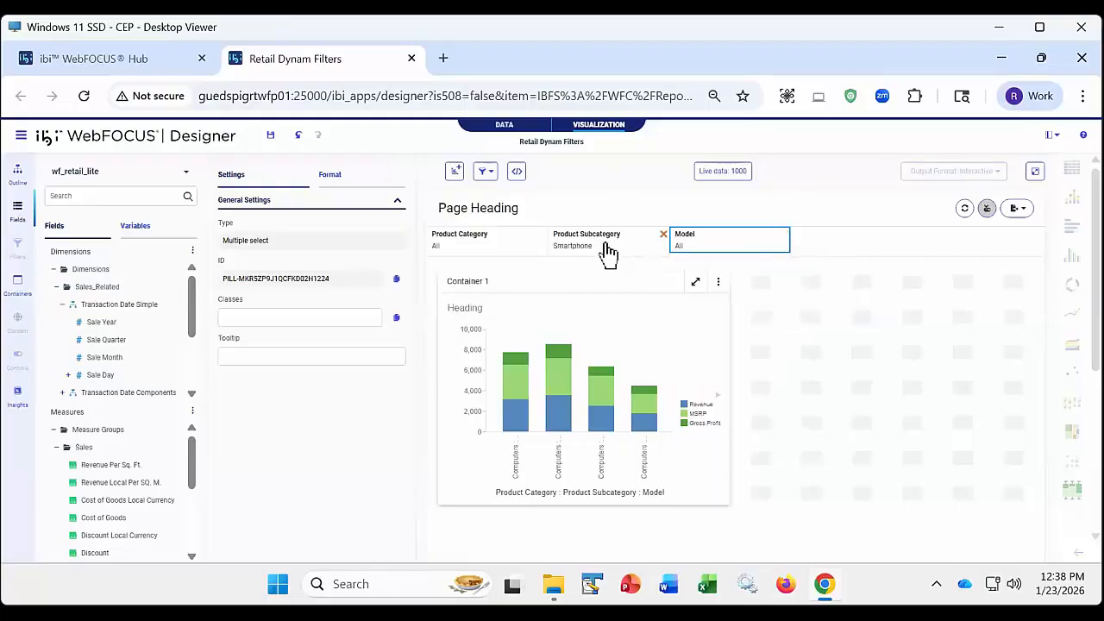
- Run the page in its own tab, check the values offered for Product Category and Model, and close the tab
click(1035, 171)
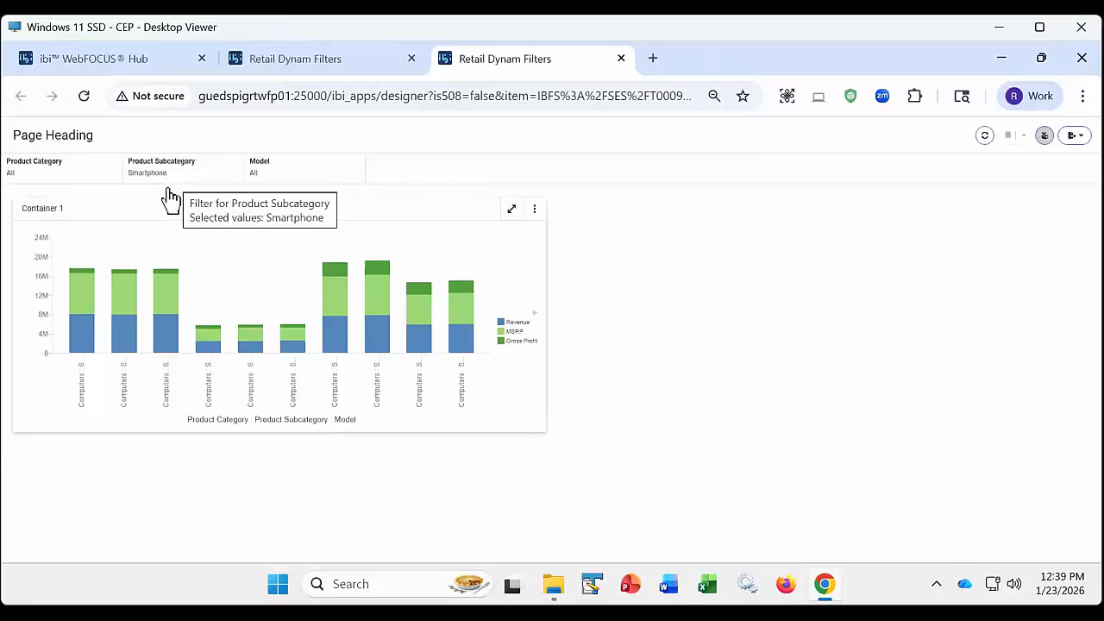
click(56, 177)
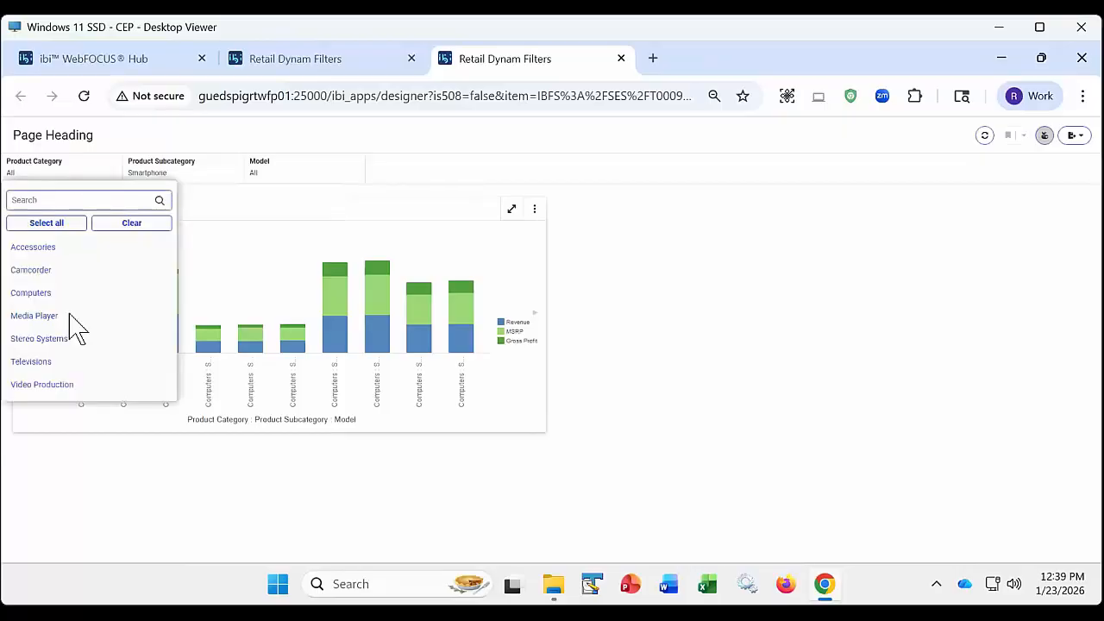
click(51, 339)
click(276, 181)
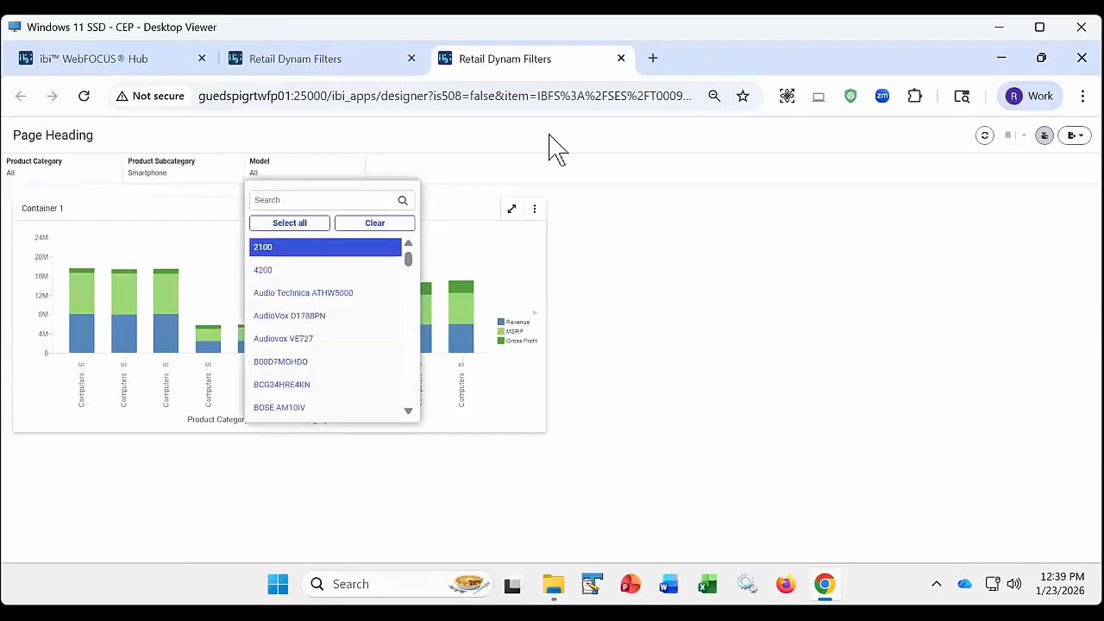
click(620, 59)
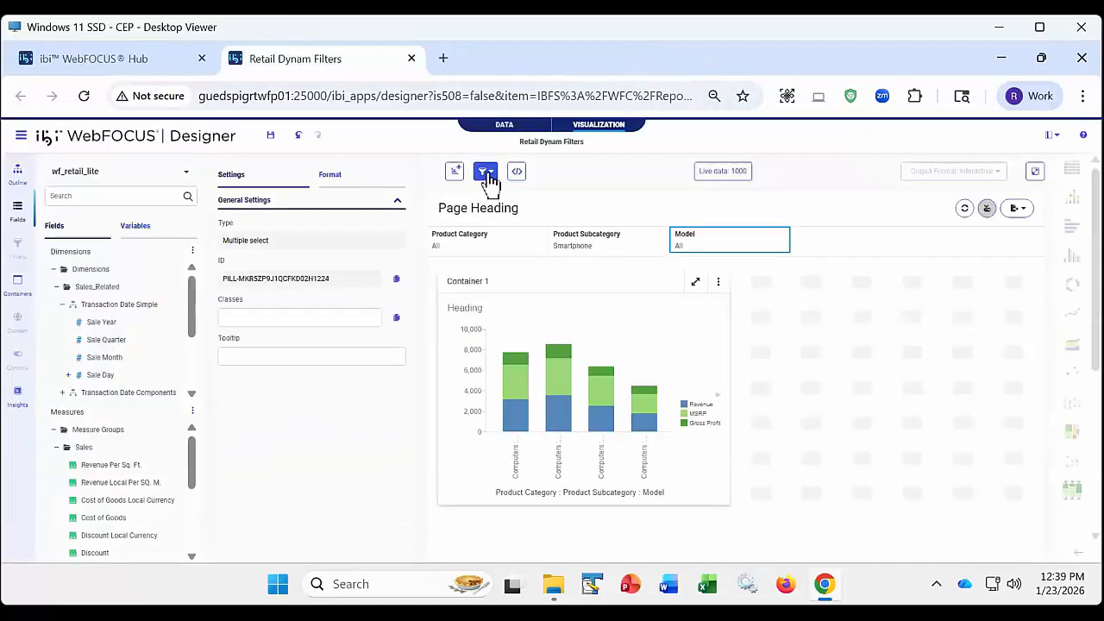
- Clear the Smartphone selection from the page's Product Subcategory filter
click(617, 241)
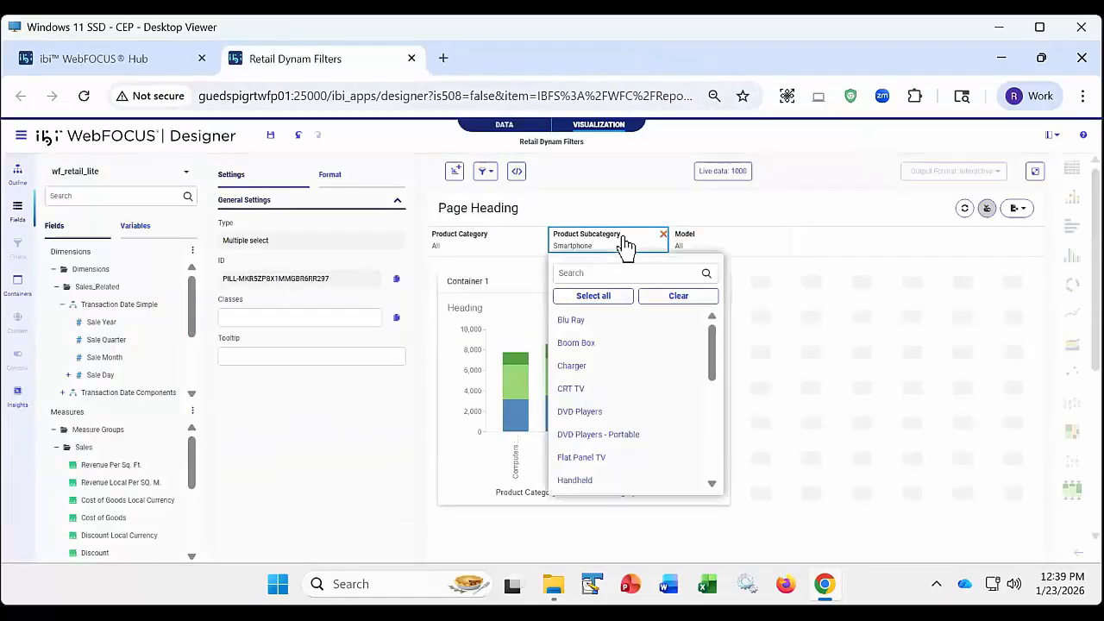
click(668, 295)
click(584, 205)
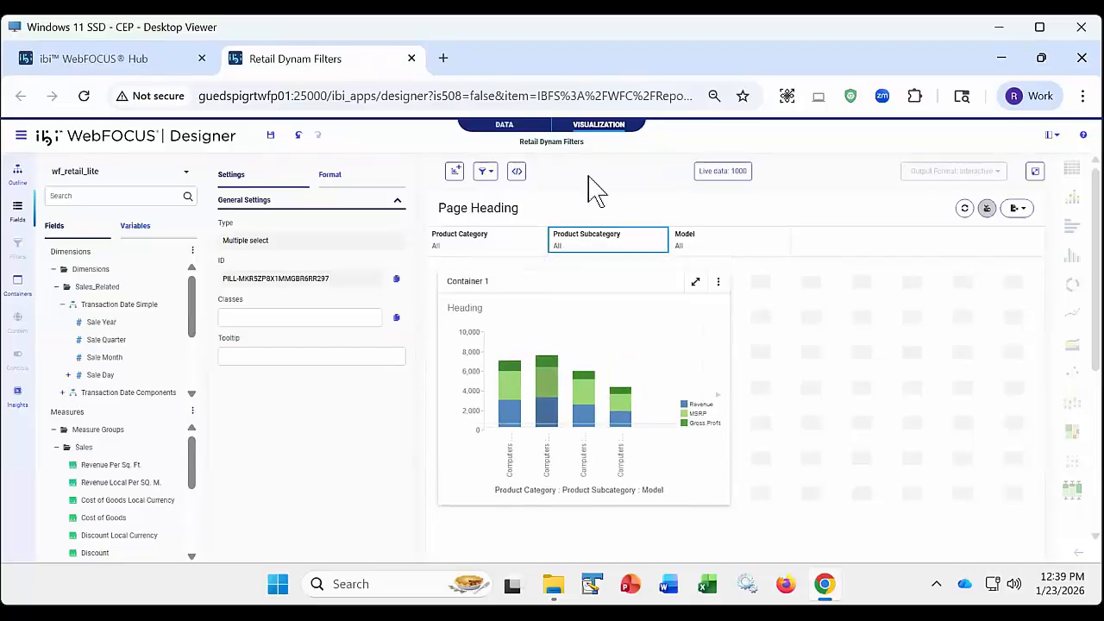
- Change the page's filter linking to Link hierarchies and set the Product Subcategory filter to Smartphone
click(486, 171)
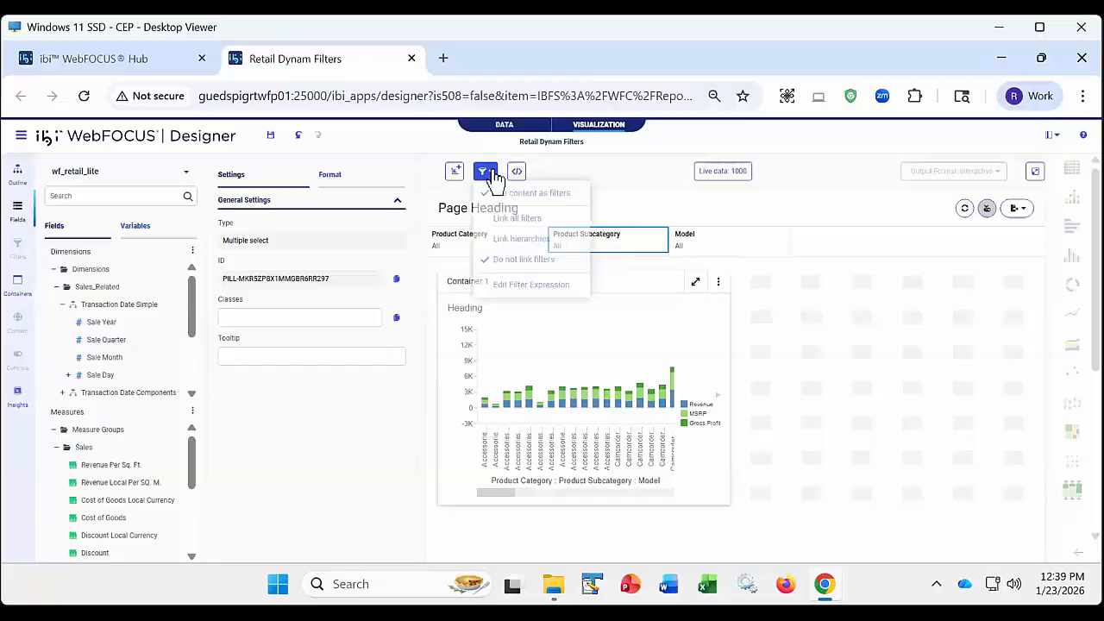
click(512, 242)
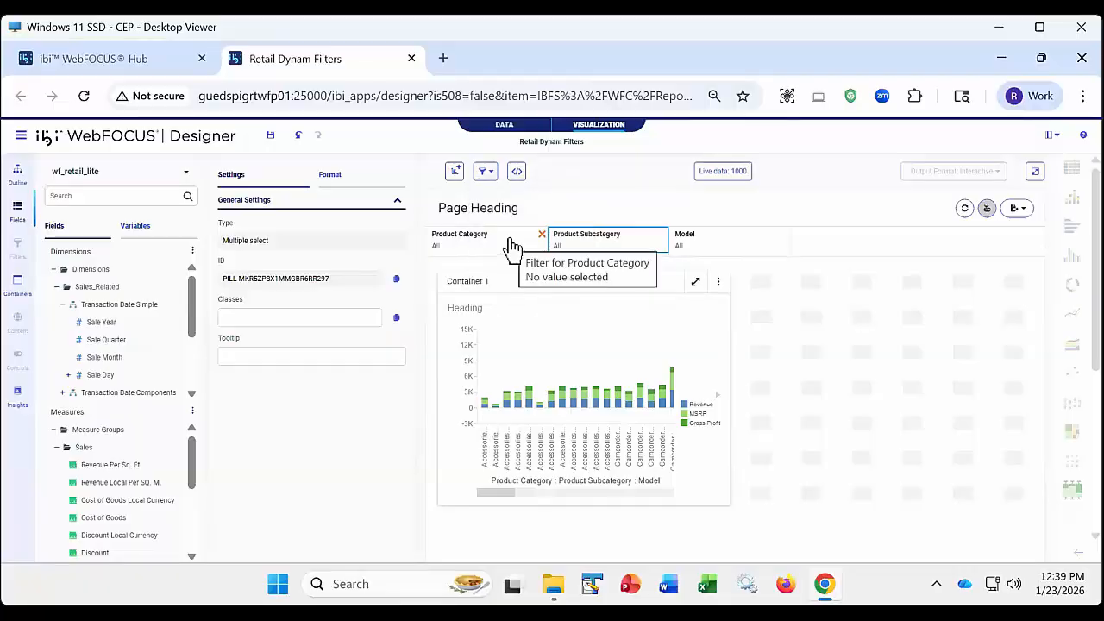
click(626, 246)
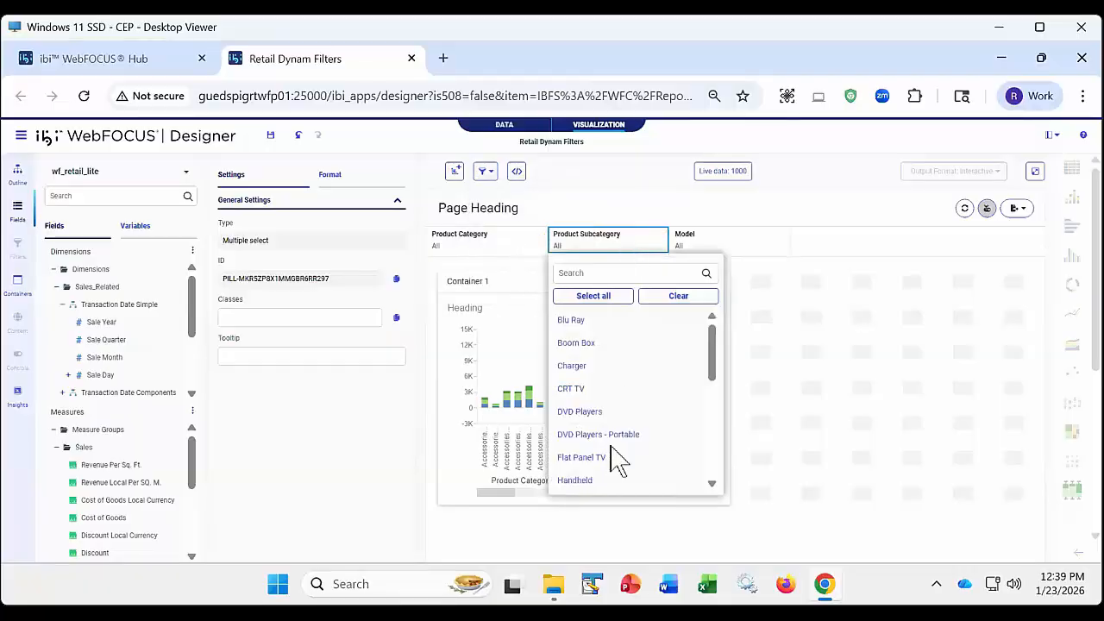
scroll(617, 459, down, 5)
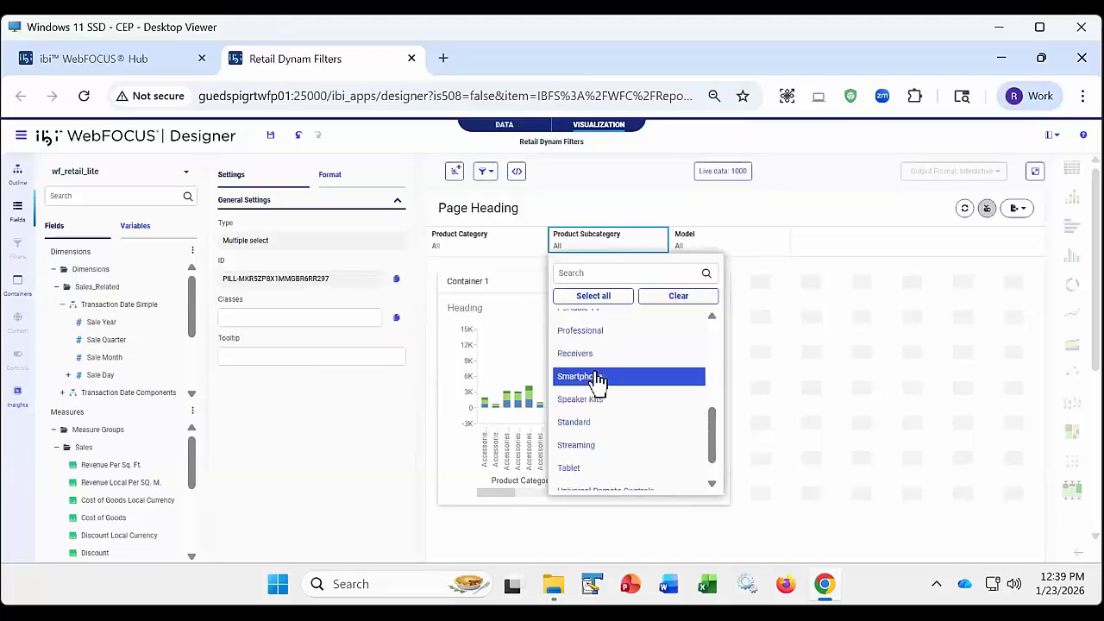
click(597, 380)
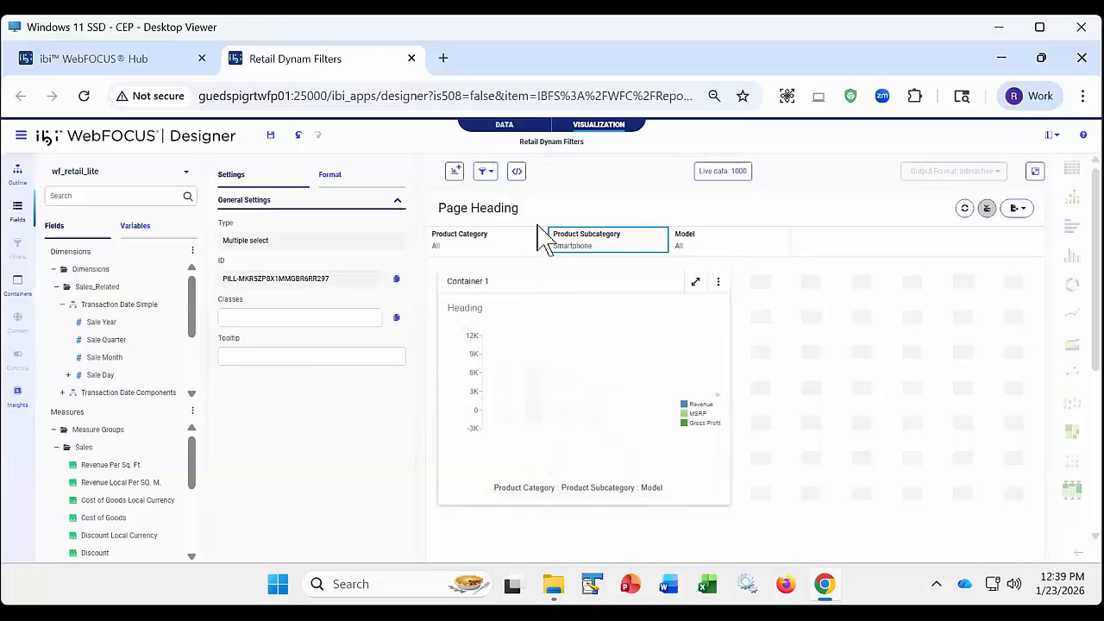
- Check the values offered by Product Category and Model under hierarchy linking, and clear Smartphone from the Product Subcategory filter
click(485, 249)
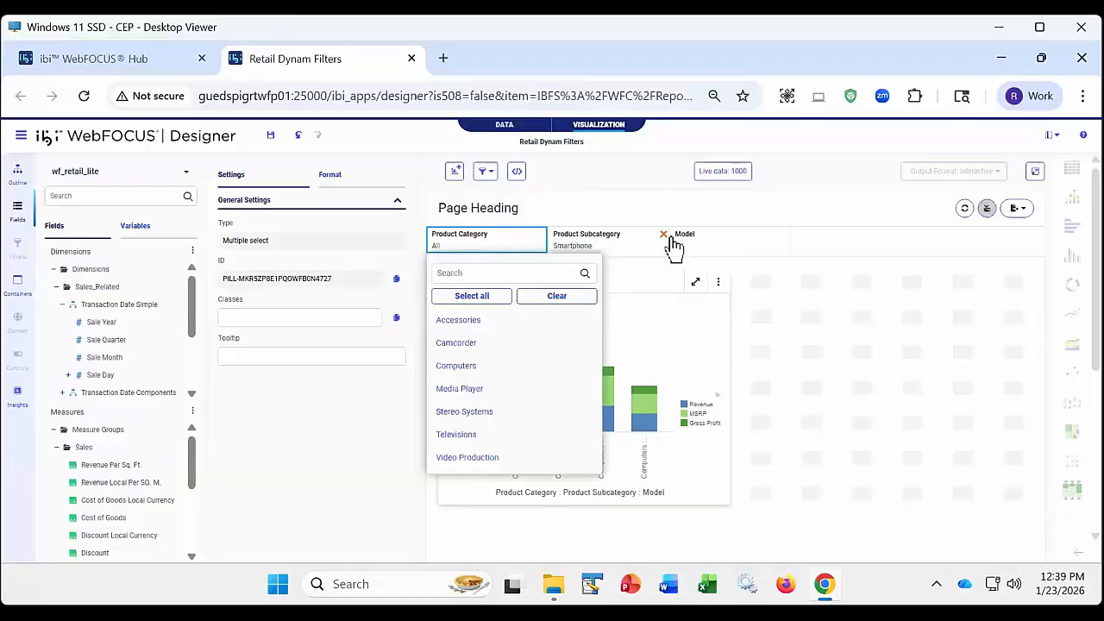
click(714, 248)
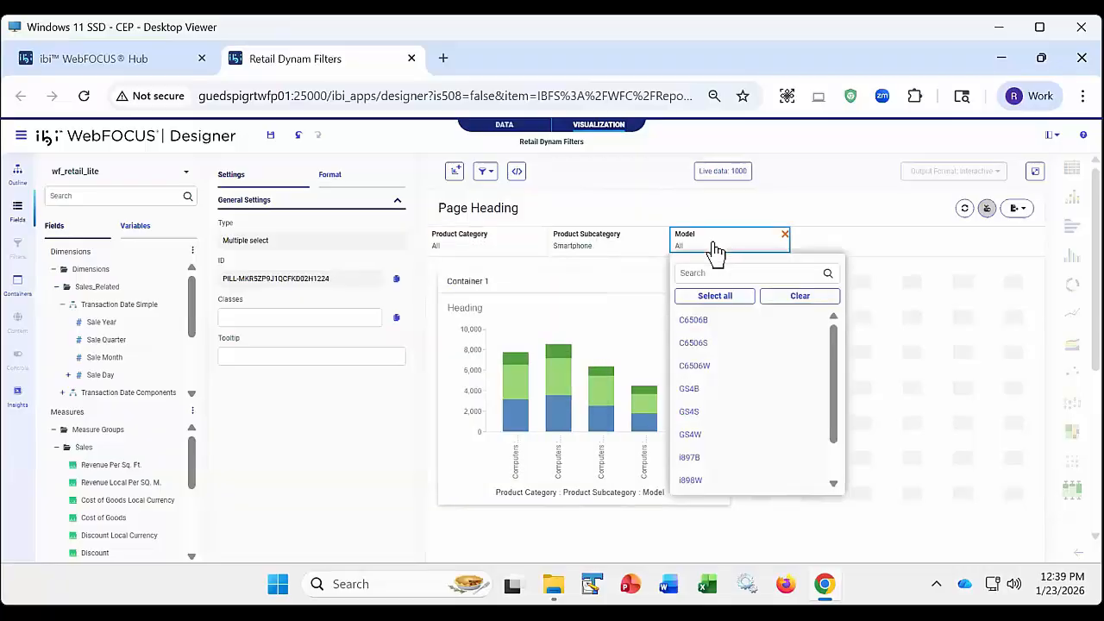
click(615, 252)
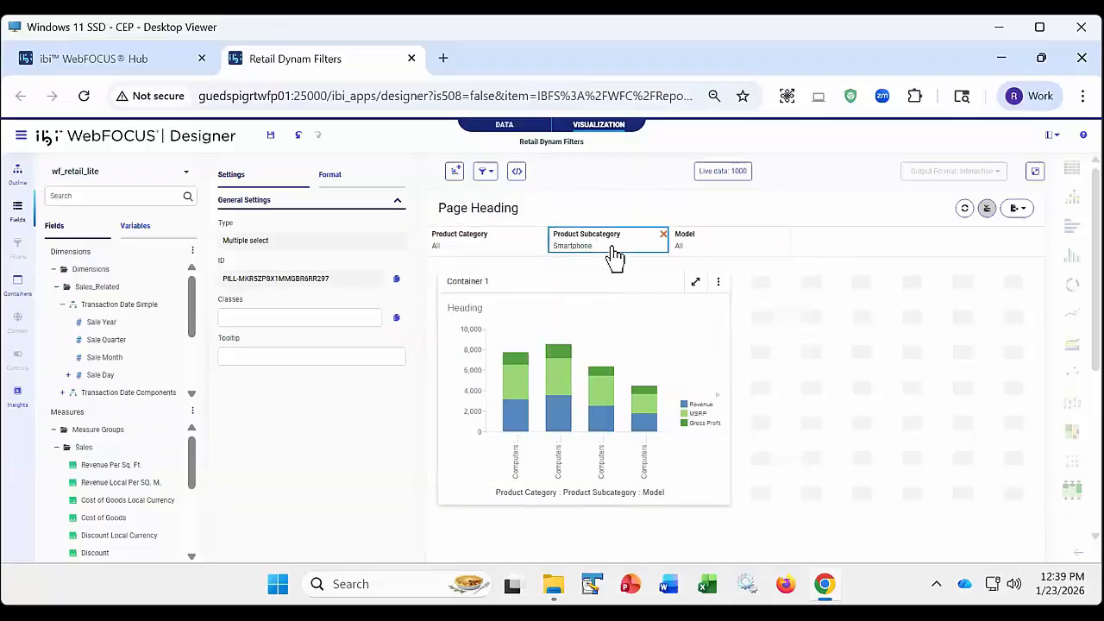
click(669, 297)
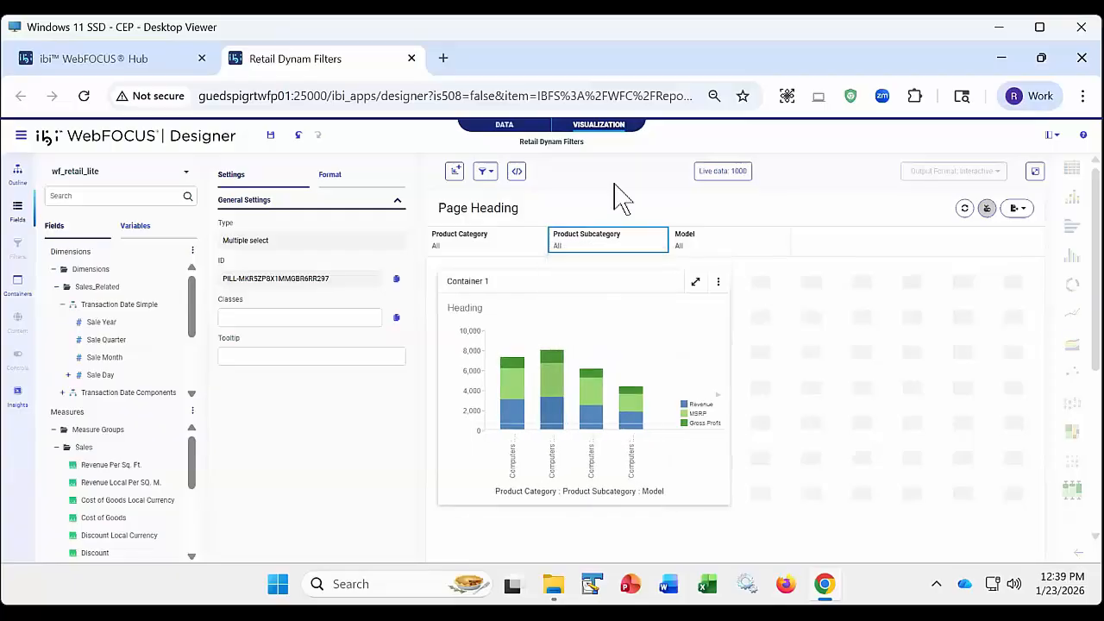
- Run the hierarchy-linked page in its own tab and set its Product Subcategory filter to Smartphone
click(1035, 171)
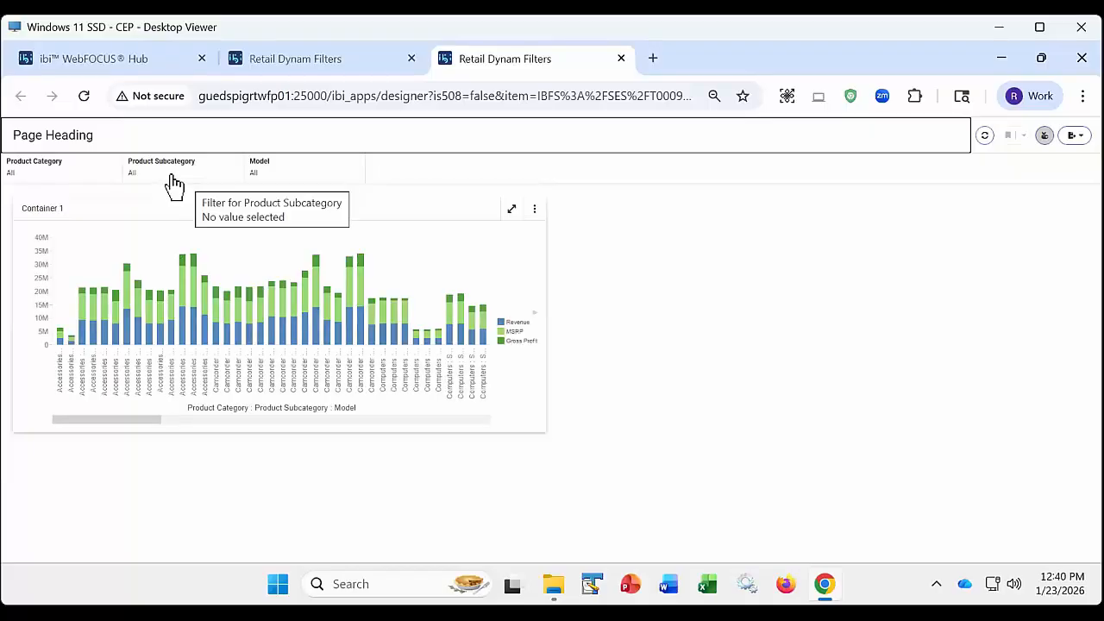
click(173, 183)
scroll(185, 306, down, 3)
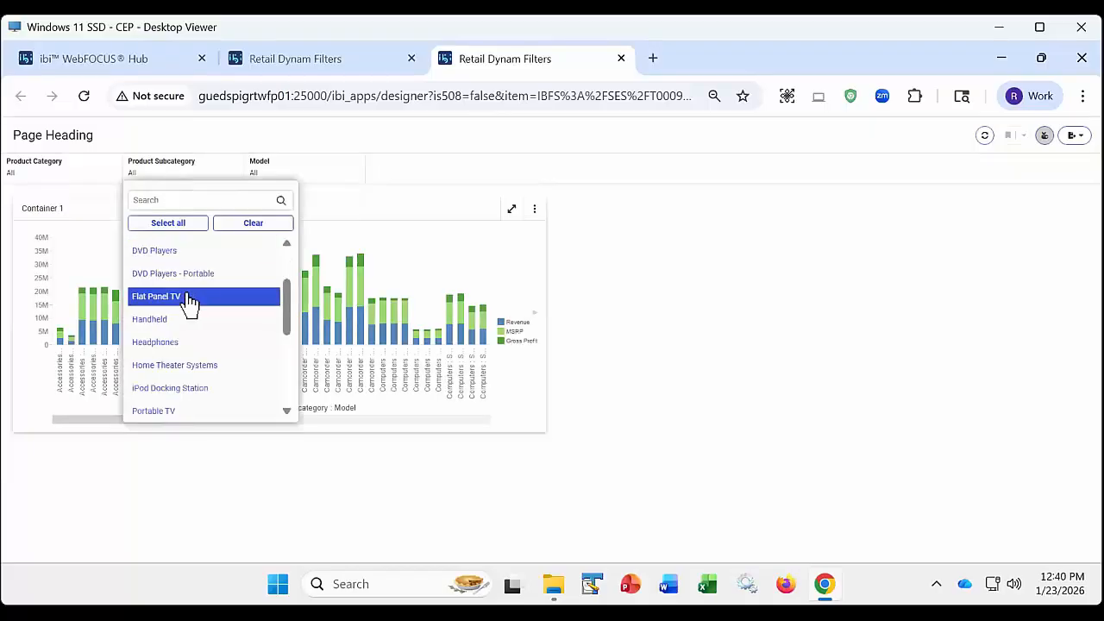
click(168, 393)
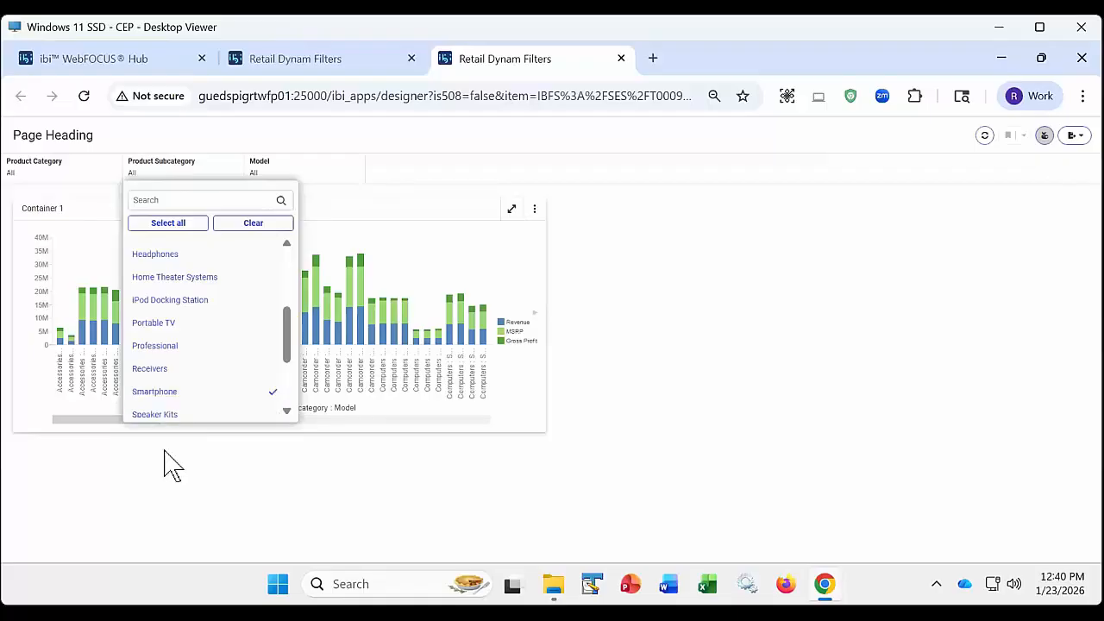
click(165, 463)
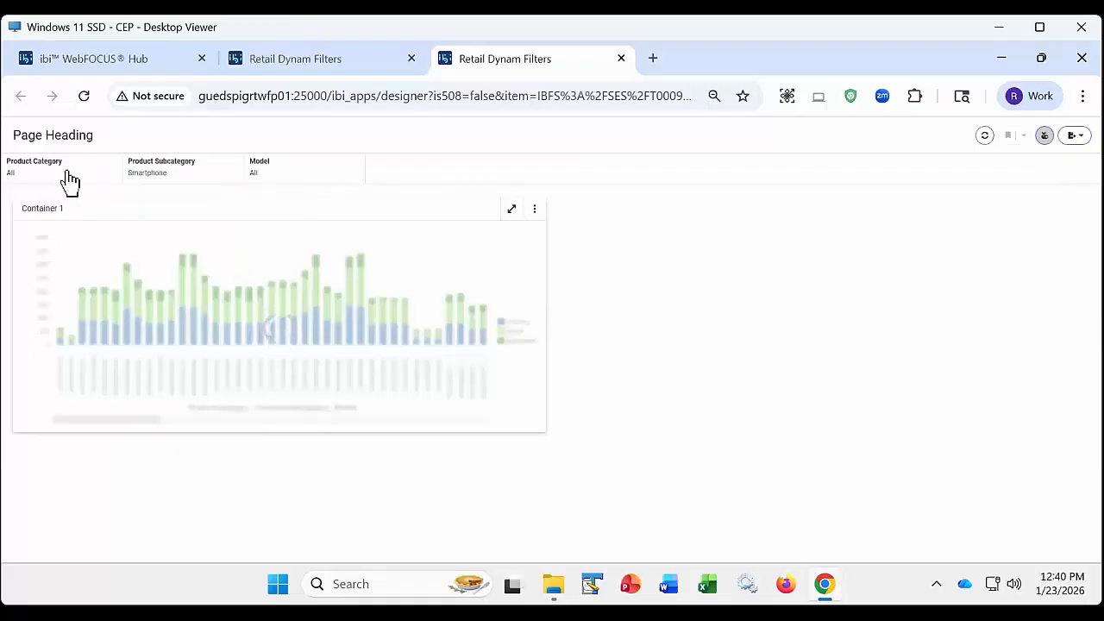
- Check the Product Category and Model values offered on the running hierarchy-linked page and close its tab
click(69, 180)
click(302, 173)
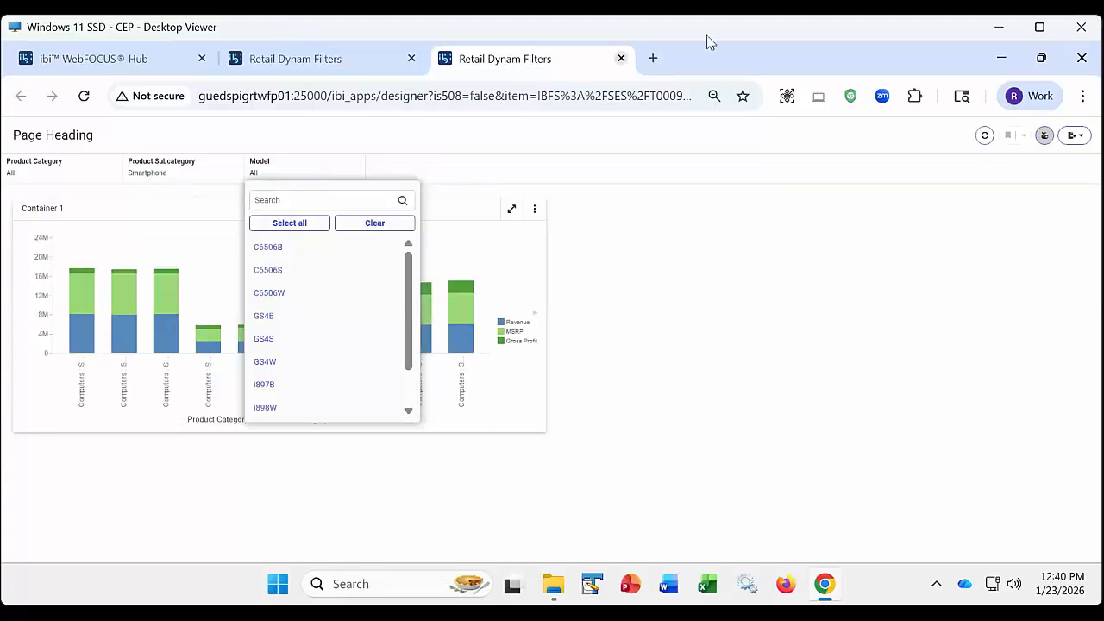
click(622, 59)
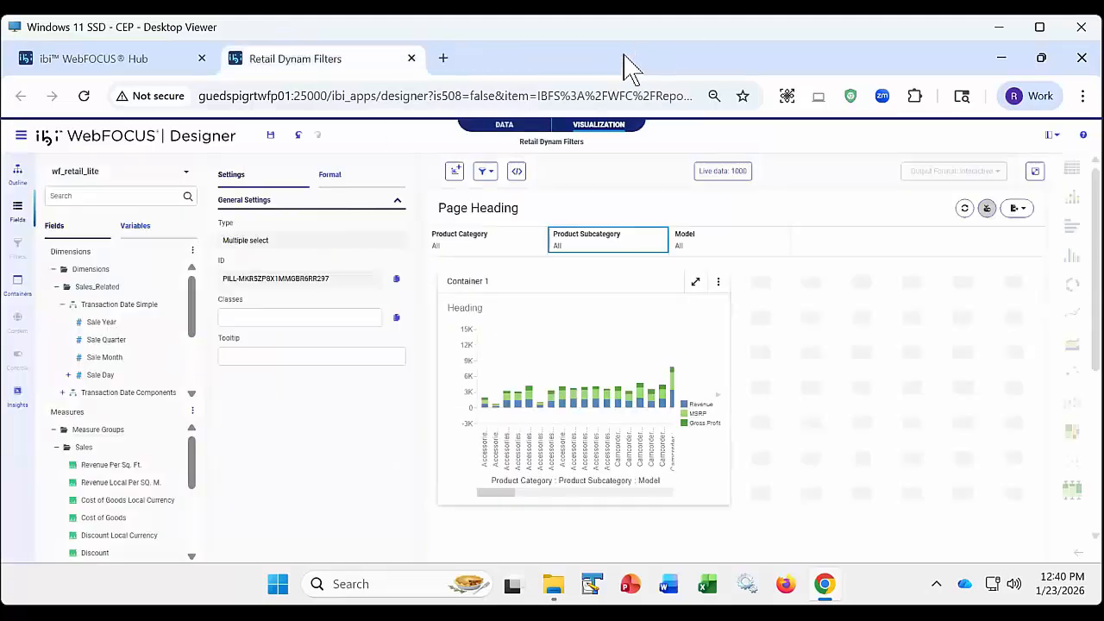
- Review the filter linking options, switch to Do not link filters, and finally set the page to Link all filters
click(496, 174)
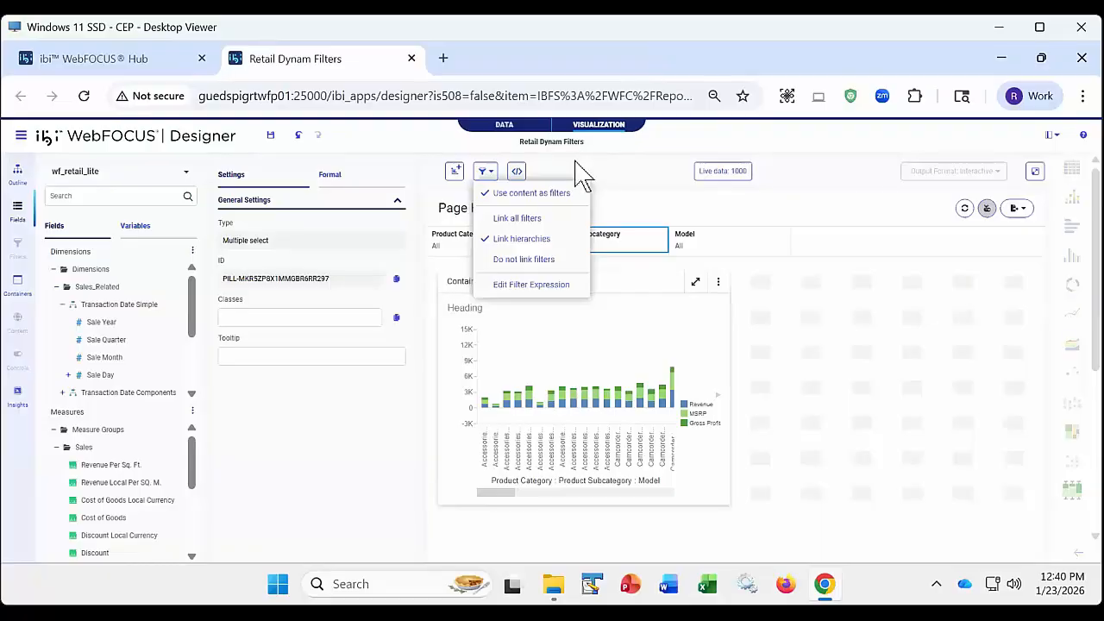
click(590, 160)
click(489, 175)
click(512, 258)
click(487, 173)
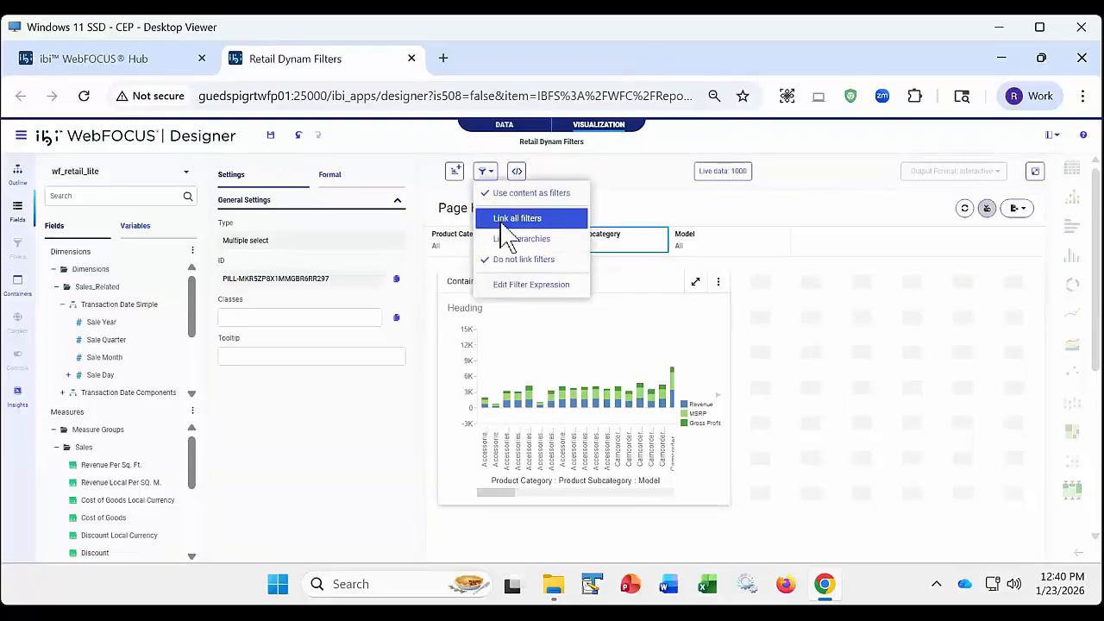
click(503, 216)
click(487, 173)
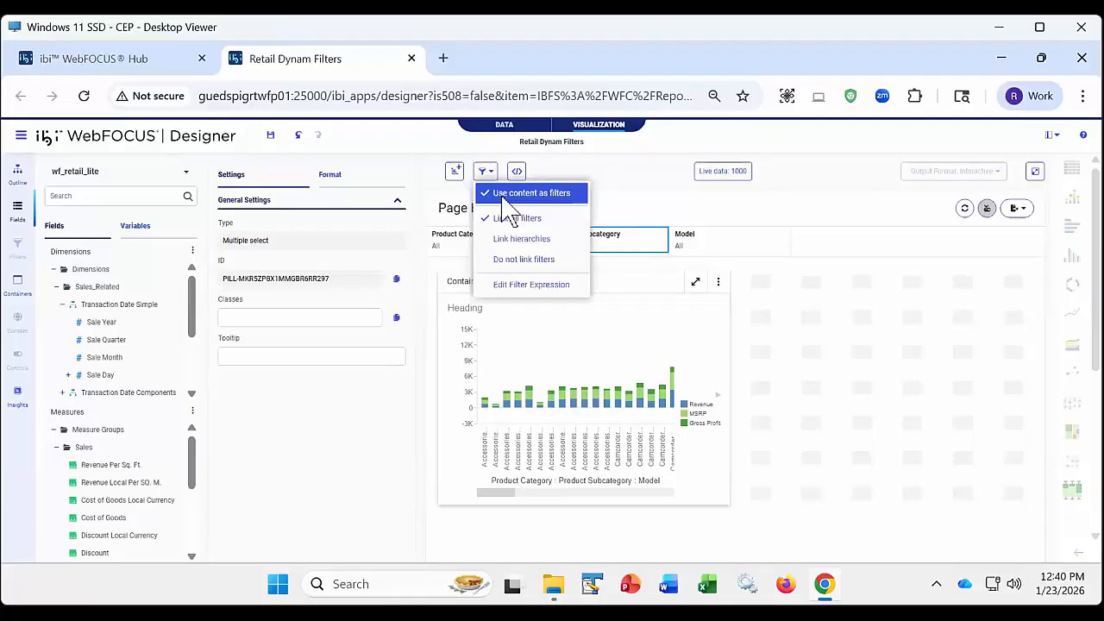
click(576, 178)
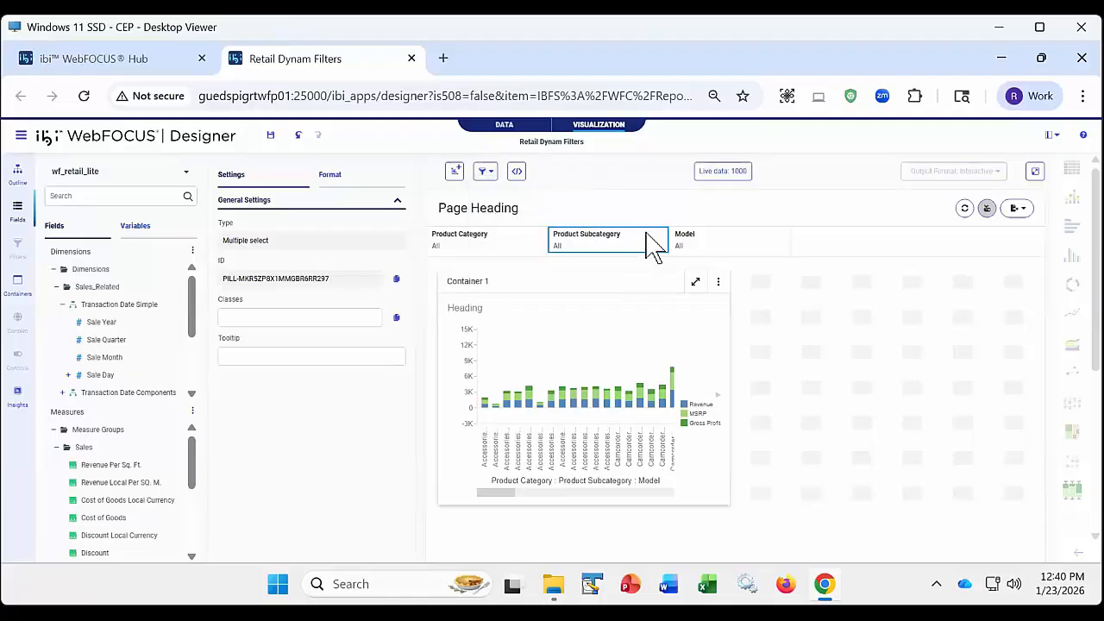
- Set the Product Subcategory filter to Smartphone on the page with all filters linked
click(594, 250)
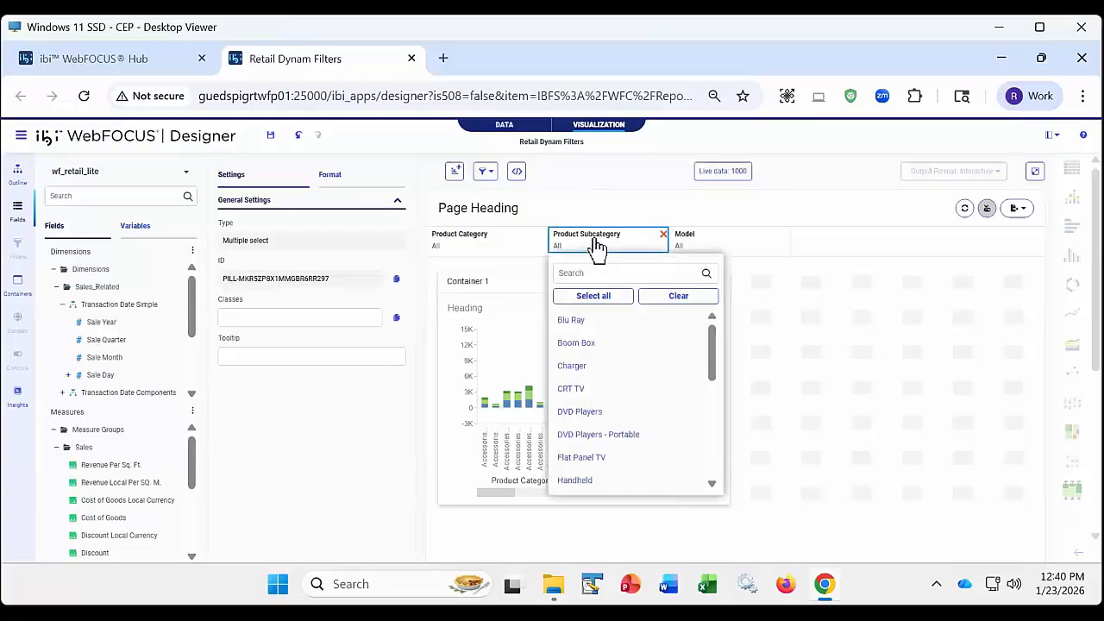
scroll(610, 423, down, 3)
scroll(608, 448, down, 1)
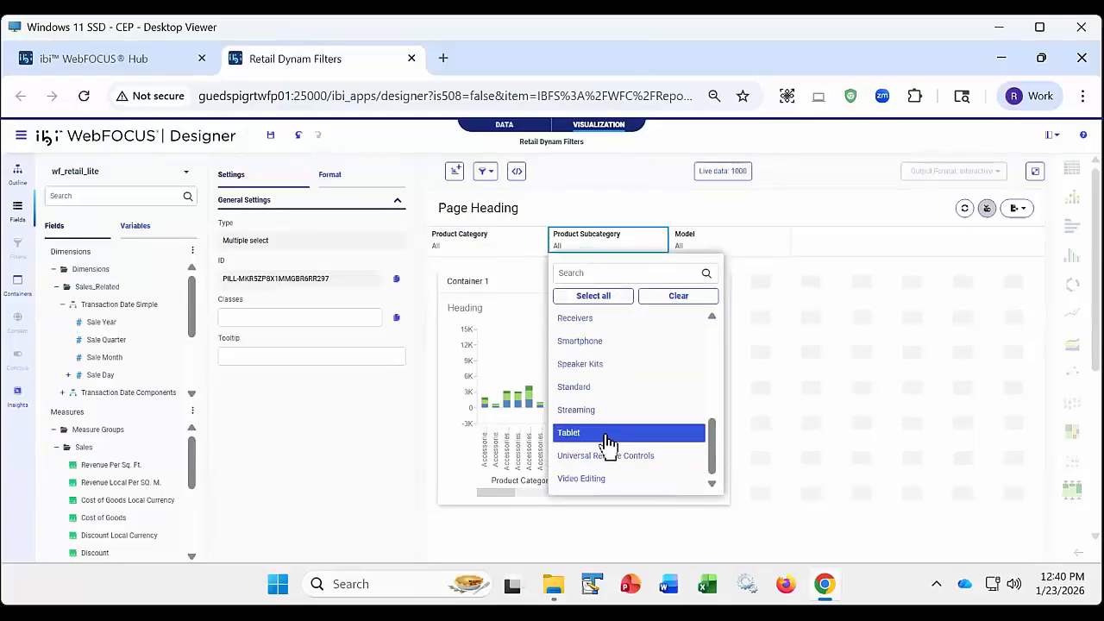
scroll(594, 418, up, 3)
click(597, 431)
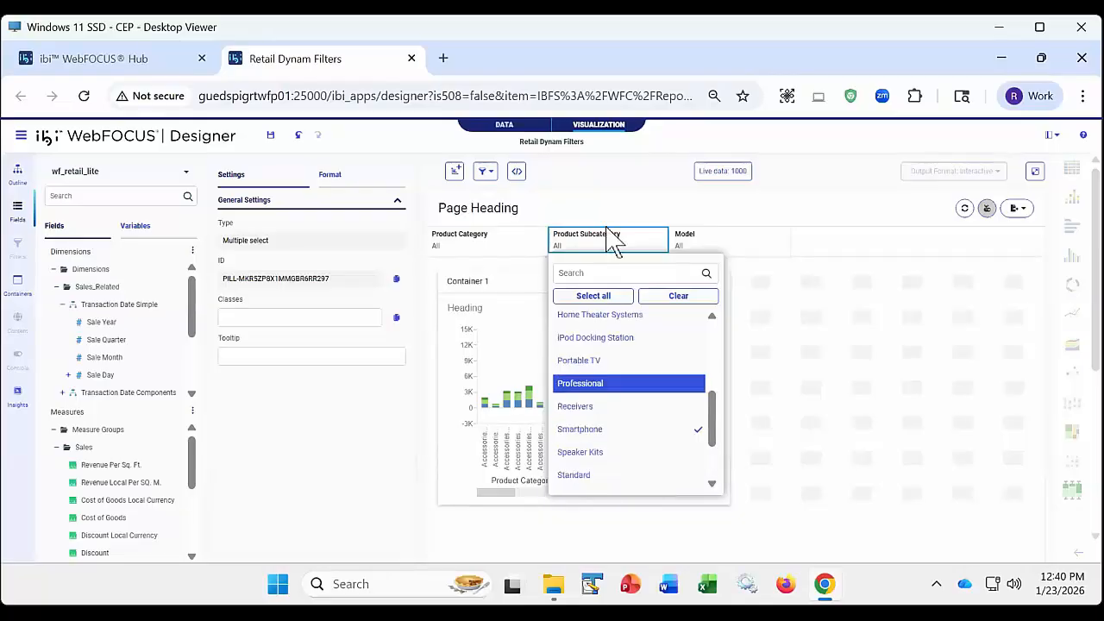
click(611, 185)
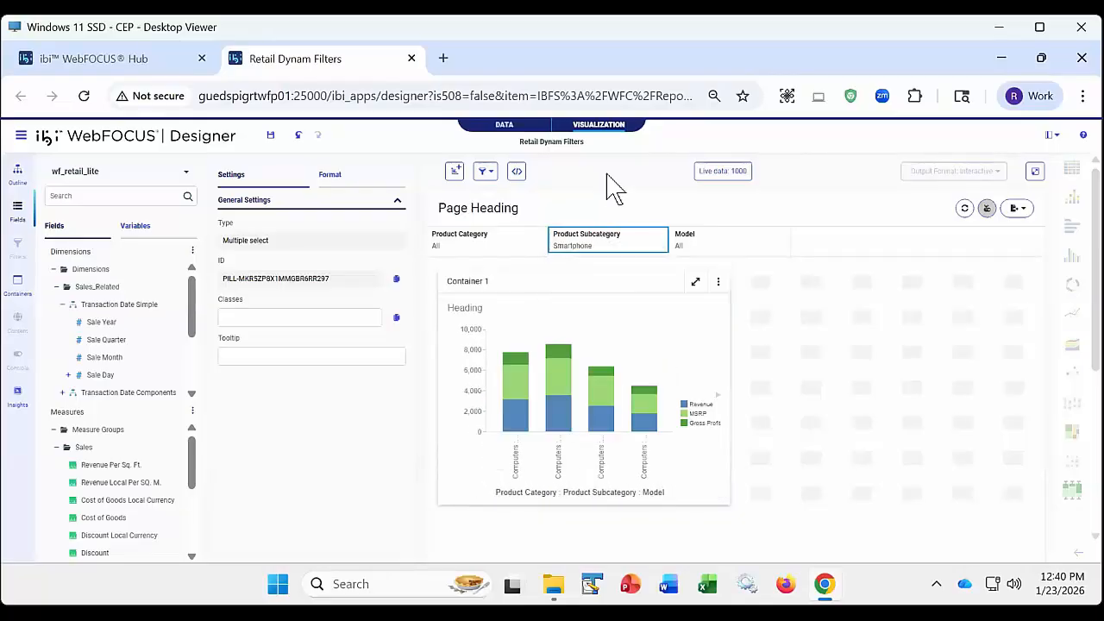
- Check the values offered by Product Category and Model with all filters linked, and clear the Smartphone selection from Product Subcategory
click(490, 248)
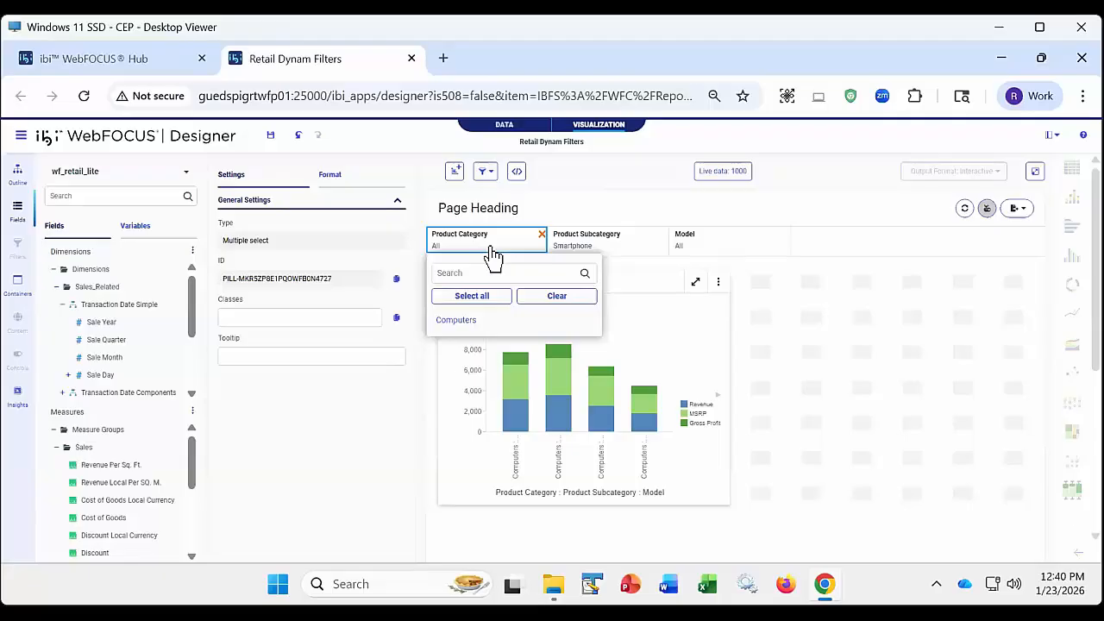
click(724, 248)
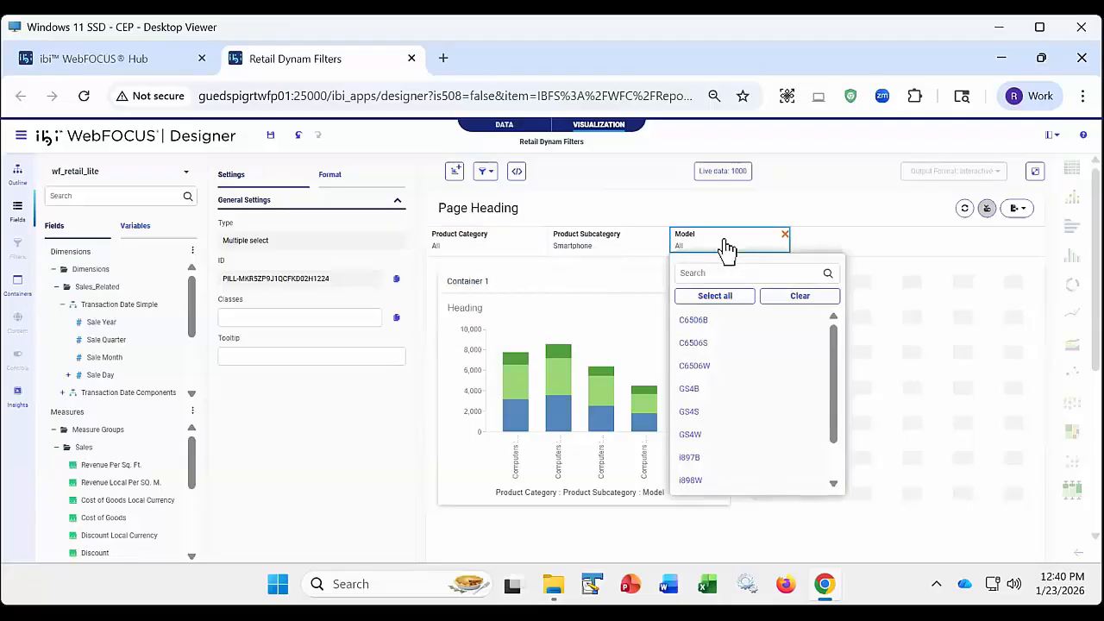
click(612, 245)
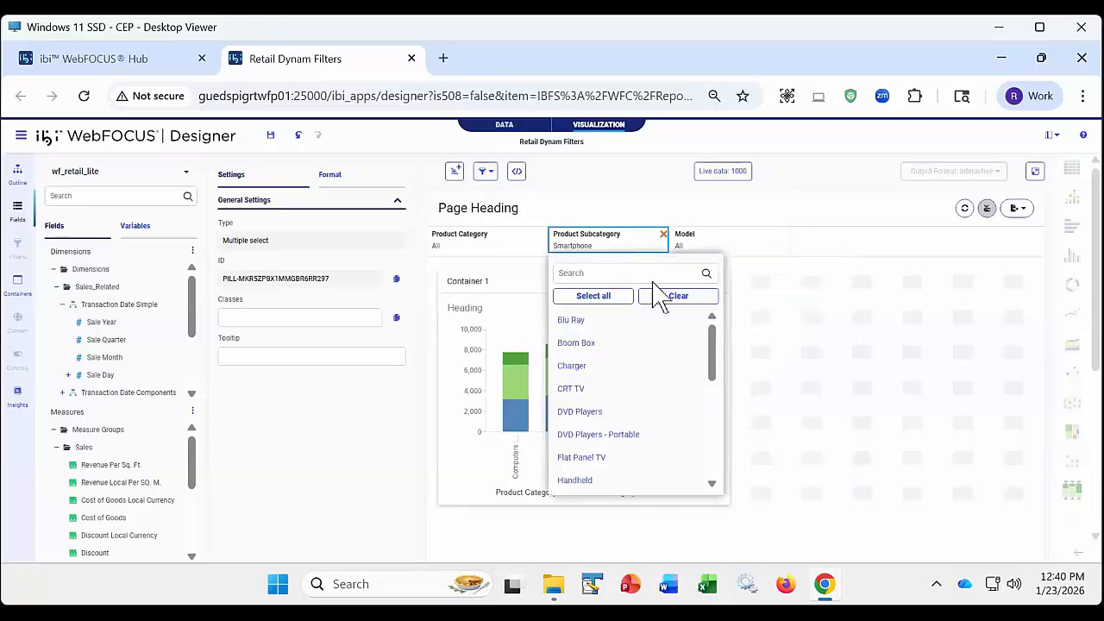
click(662, 296)
click(620, 184)
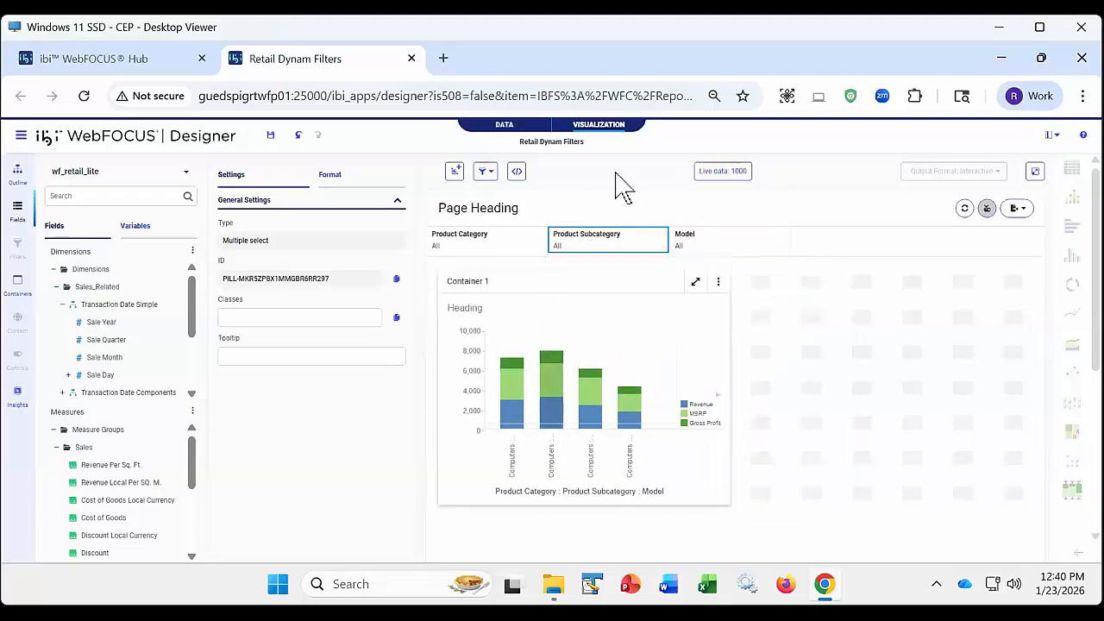
- Run the page with all filters linked in its own tab and set Product Subcategory to Smartphone
click(1035, 171)
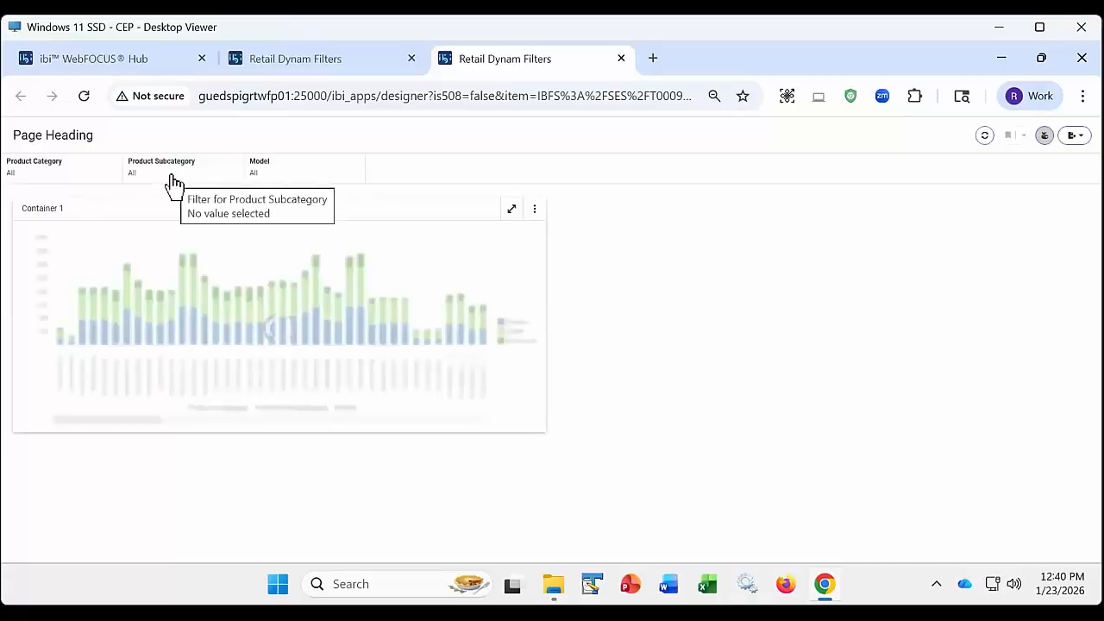
click(172, 182)
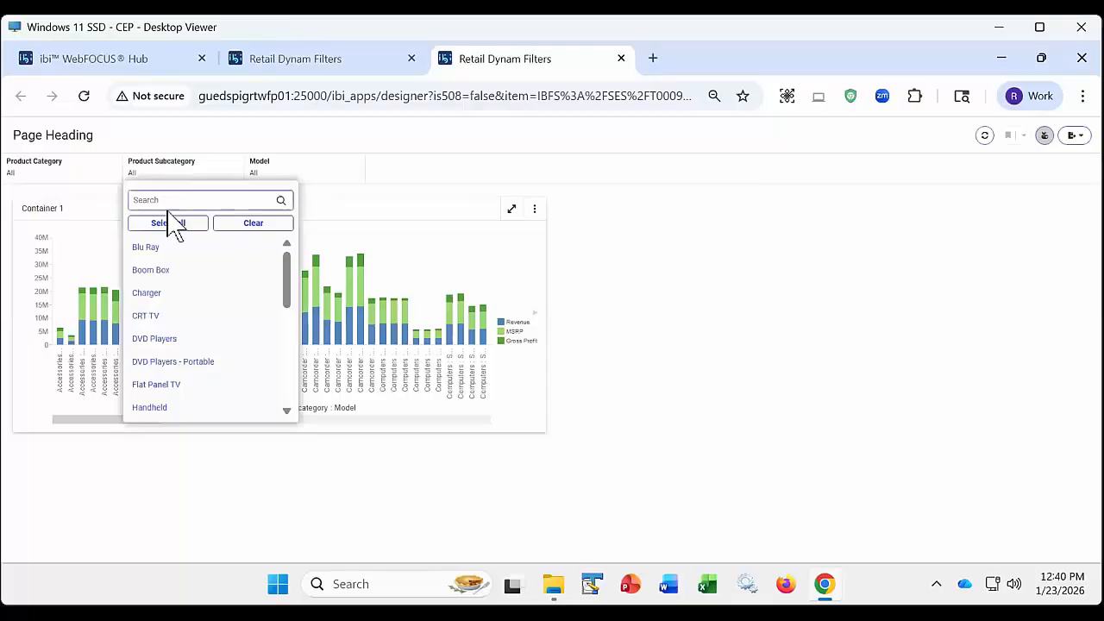
scroll(161, 349, down, 2)
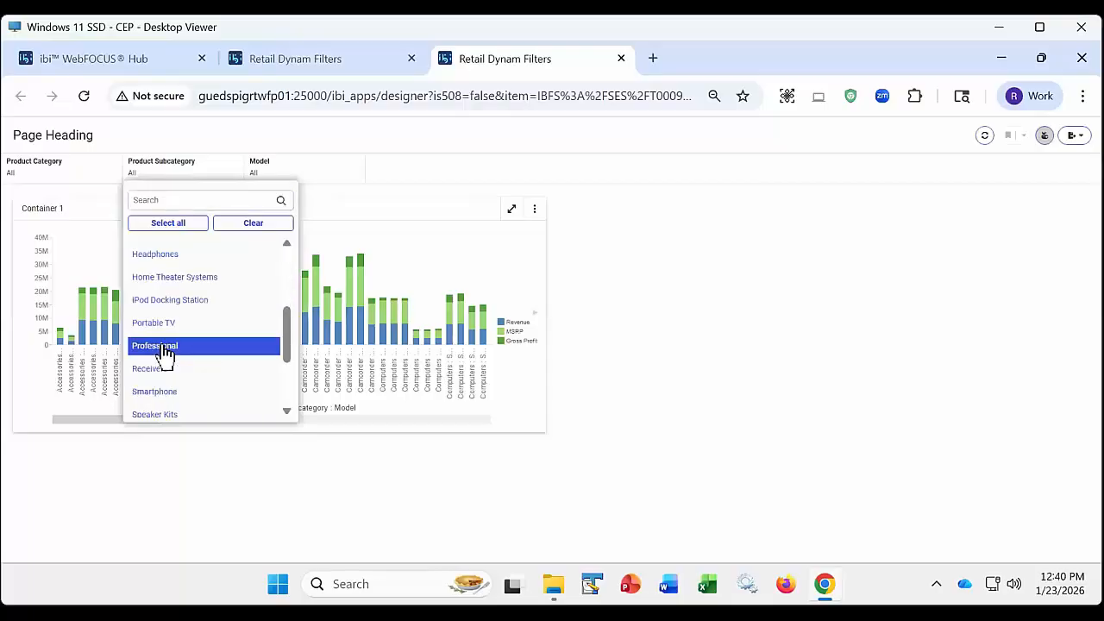
click(162, 395)
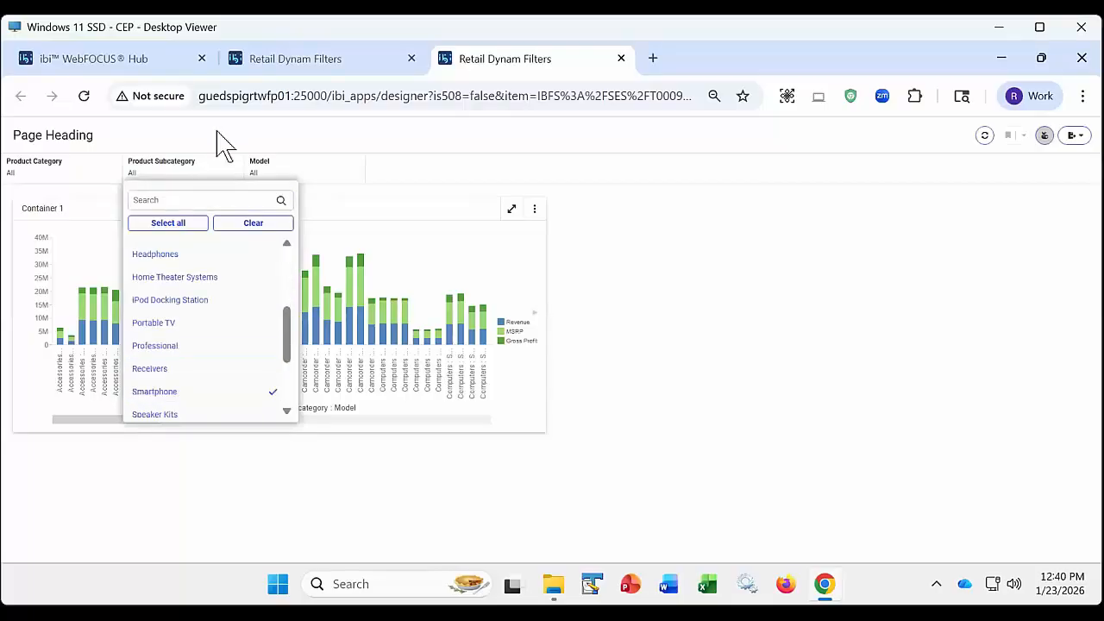
- Check the values offered for Product Category and Model on the running page with all filters linked, and close its tab
click(71, 181)
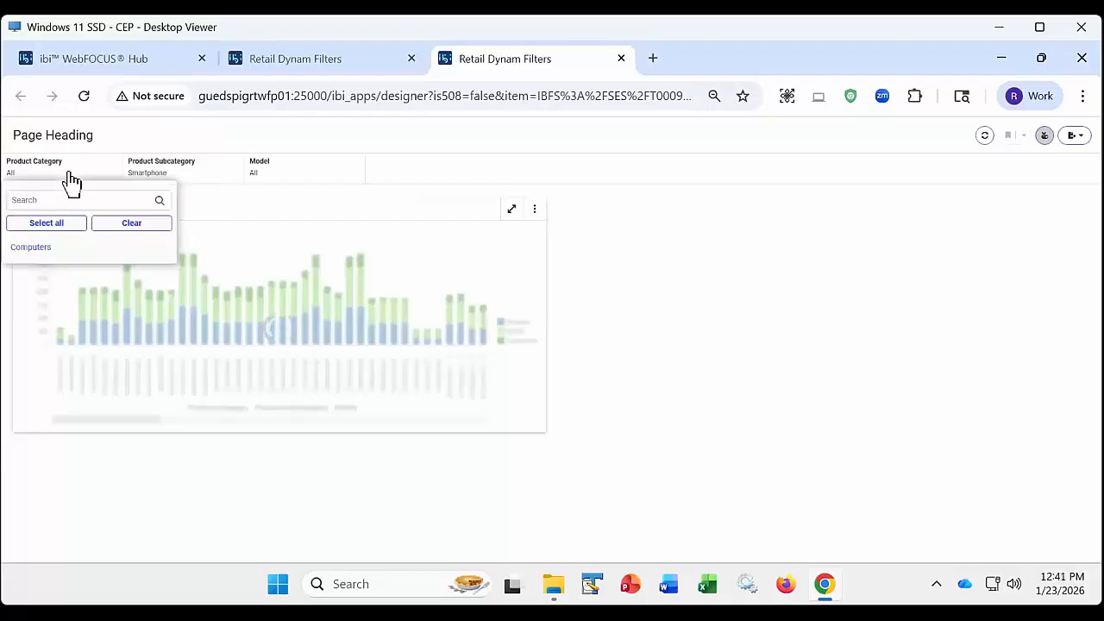
click(270, 177)
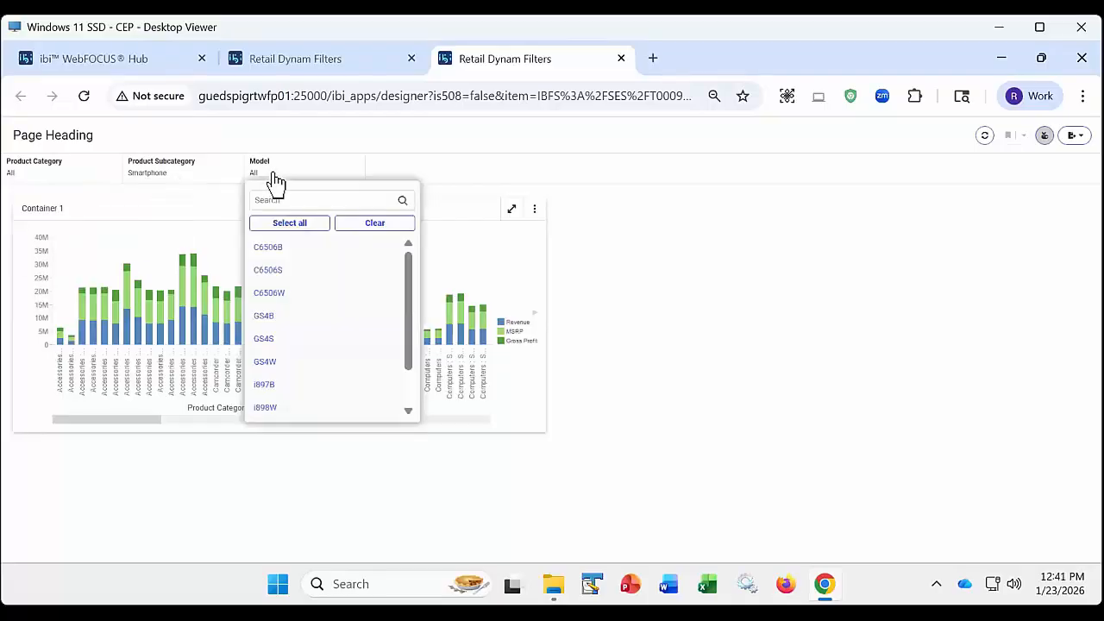
click(297, 132)
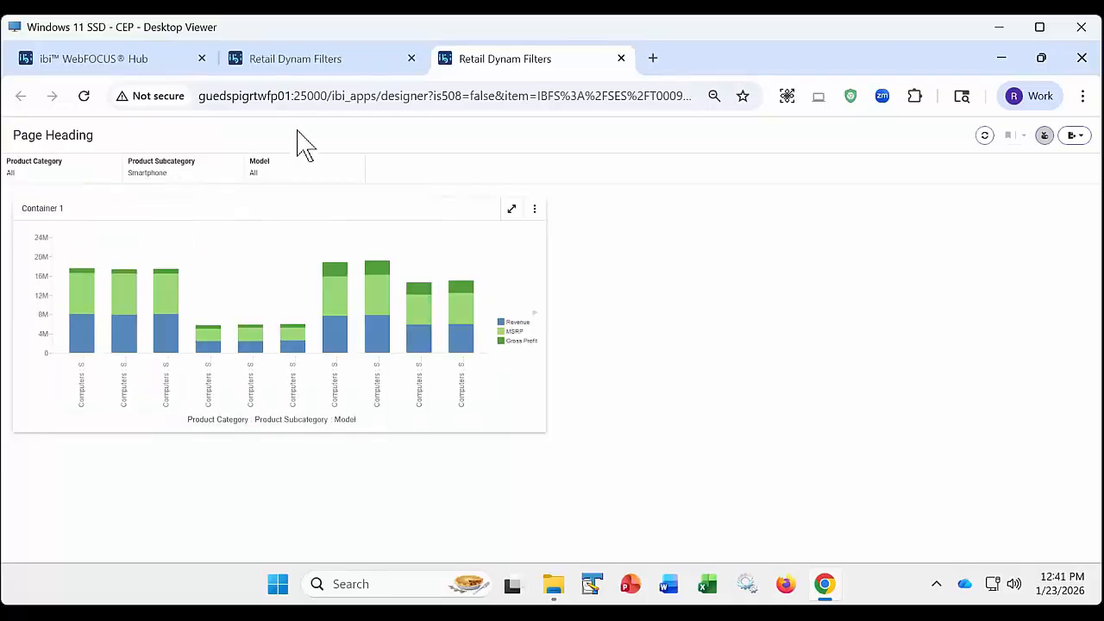
click(621, 59)
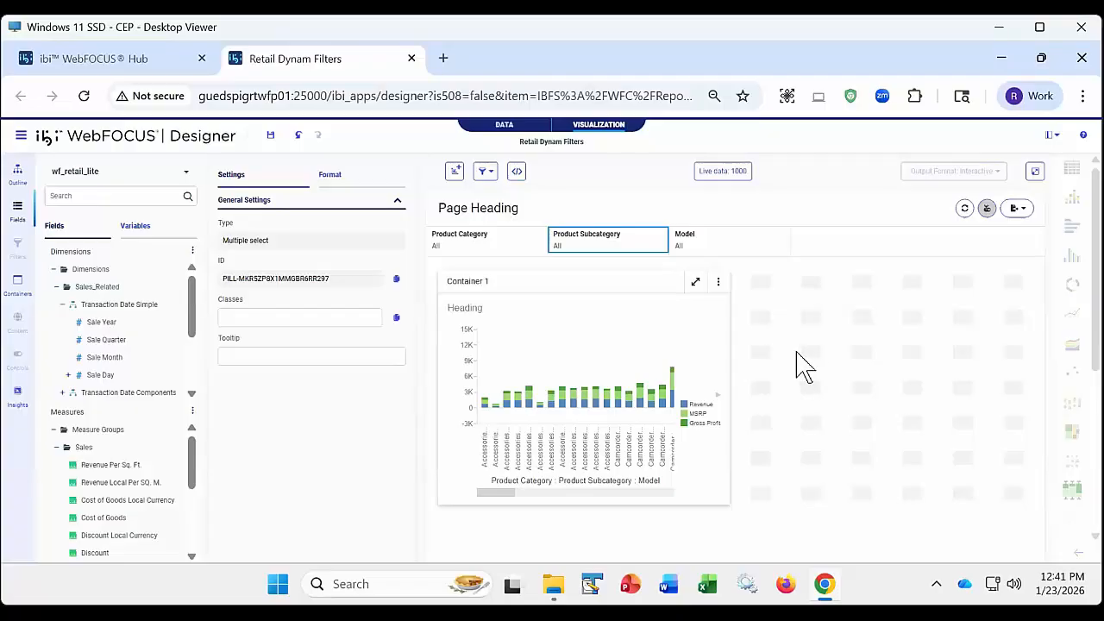
- Review the filter linking options and close the Retail Dynam Filters page without saving its changes
click(487, 171)
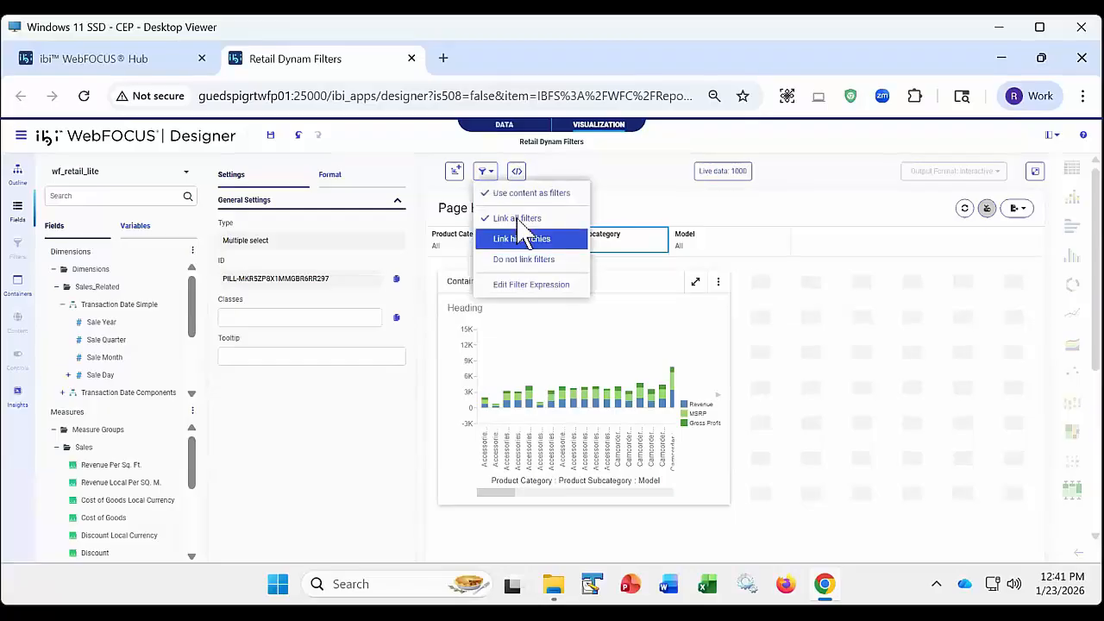
click(609, 155)
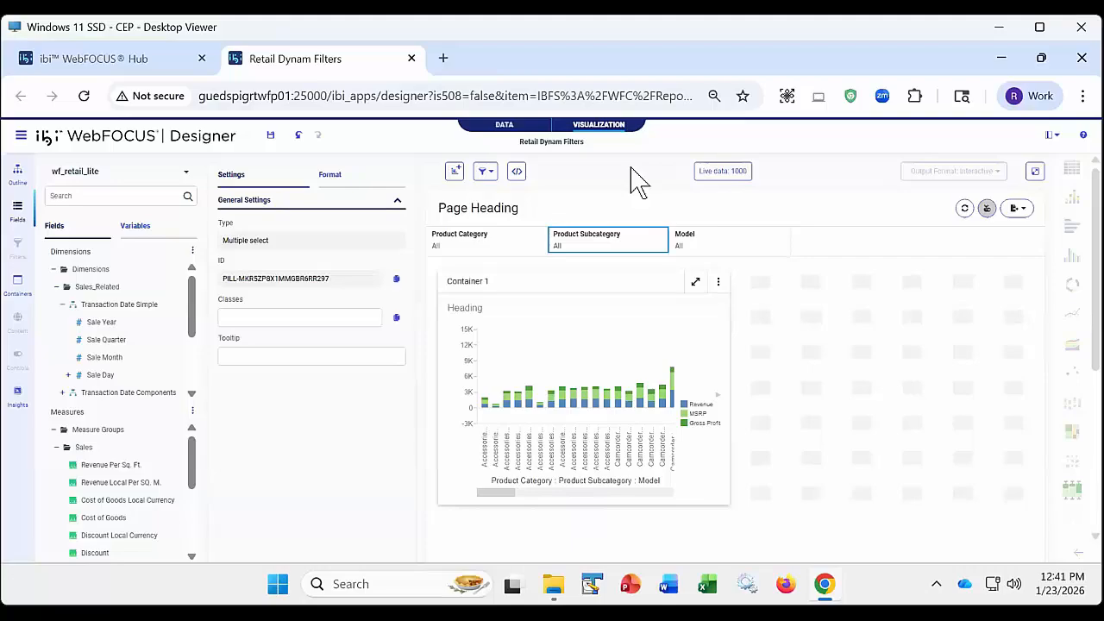
click(411, 58)
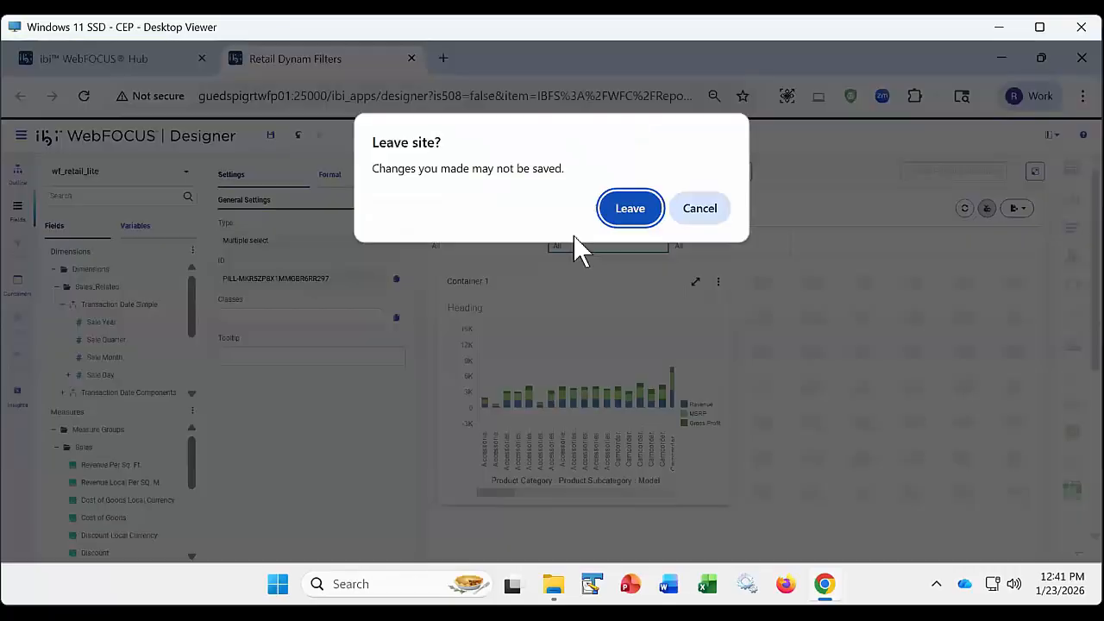
click(630, 211)
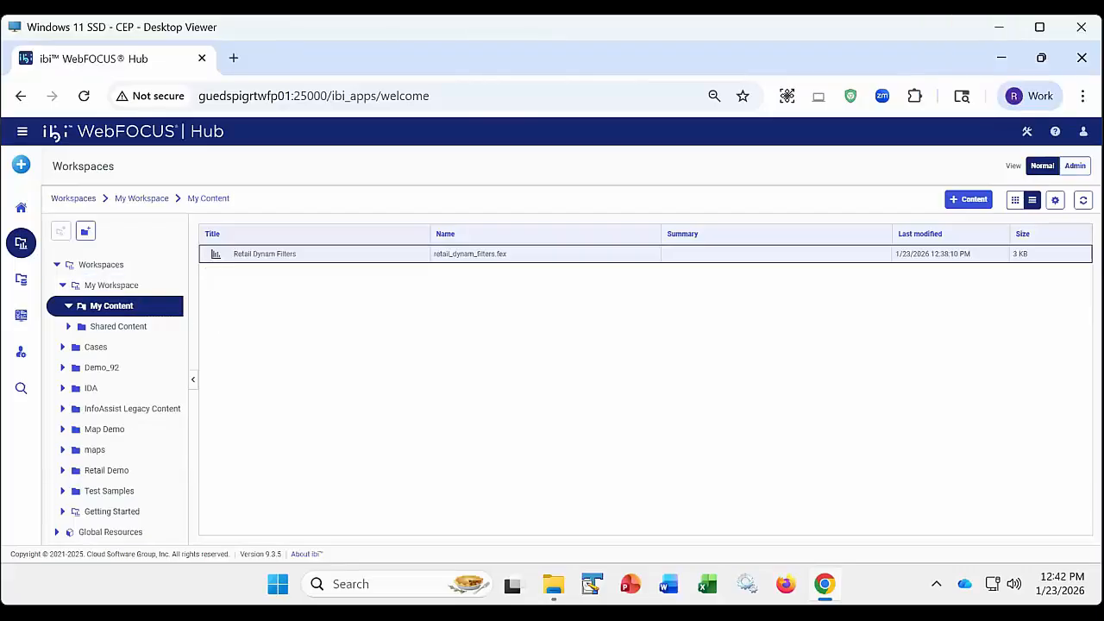
- Start a new page for assembling visualizations from the Blank template
click(21, 164)
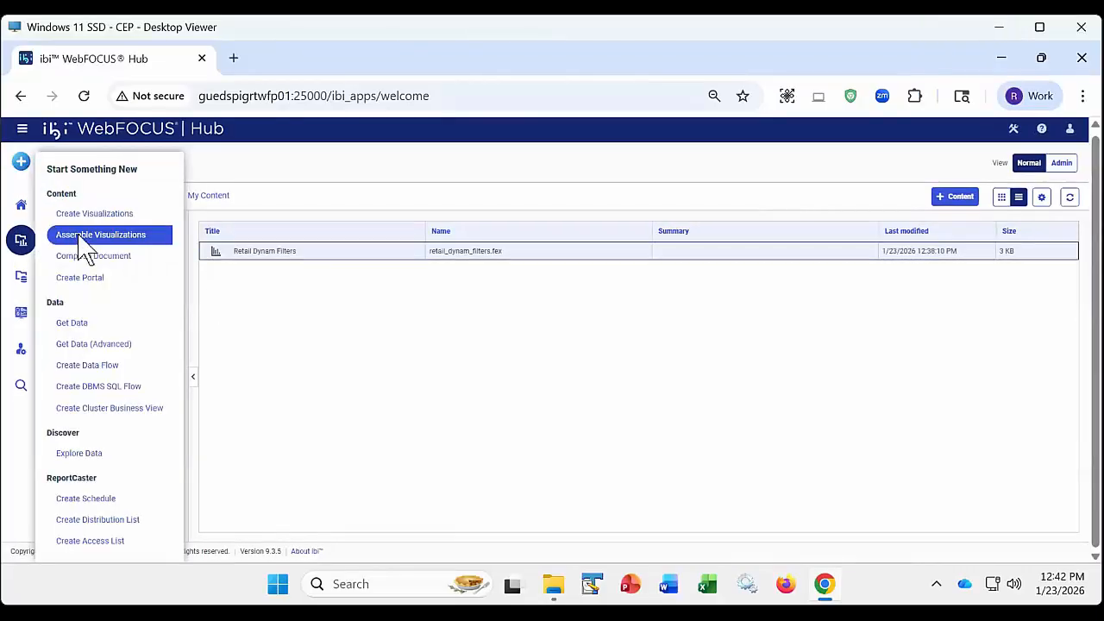
click(78, 236)
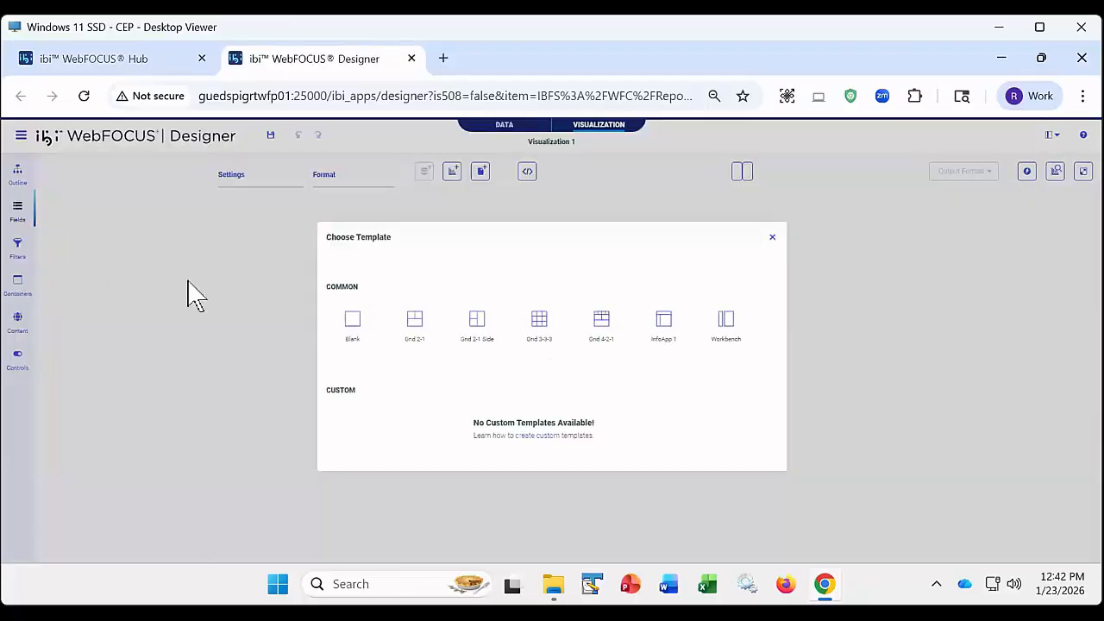
click(350, 323)
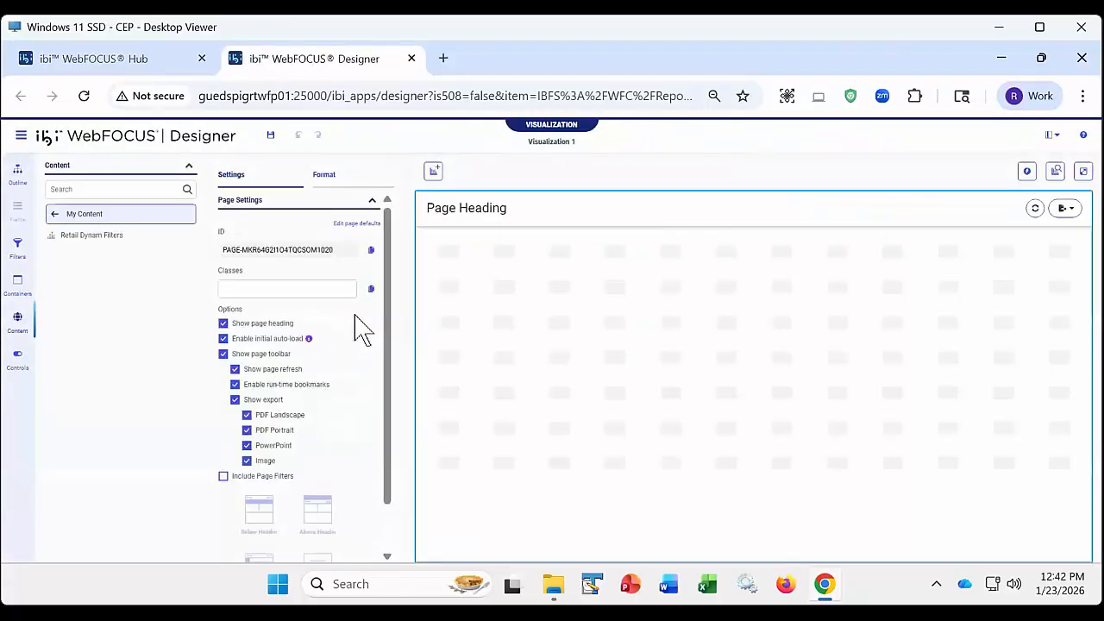
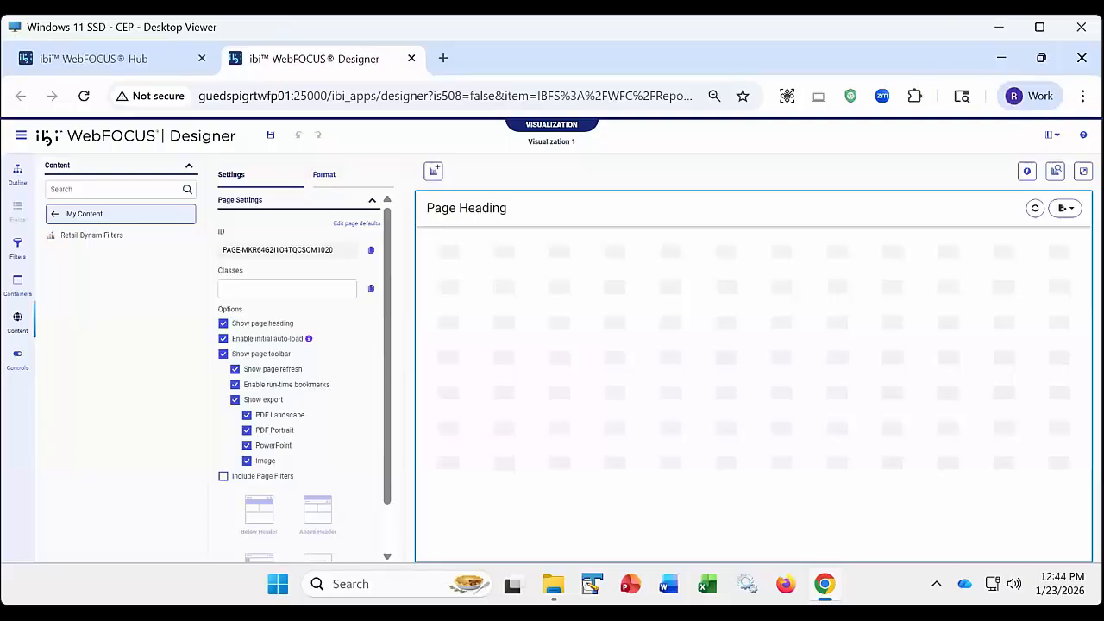
- Place the Retail Dynam Filters content on the blank page and add all of its filters to the page
double_click(90, 238)
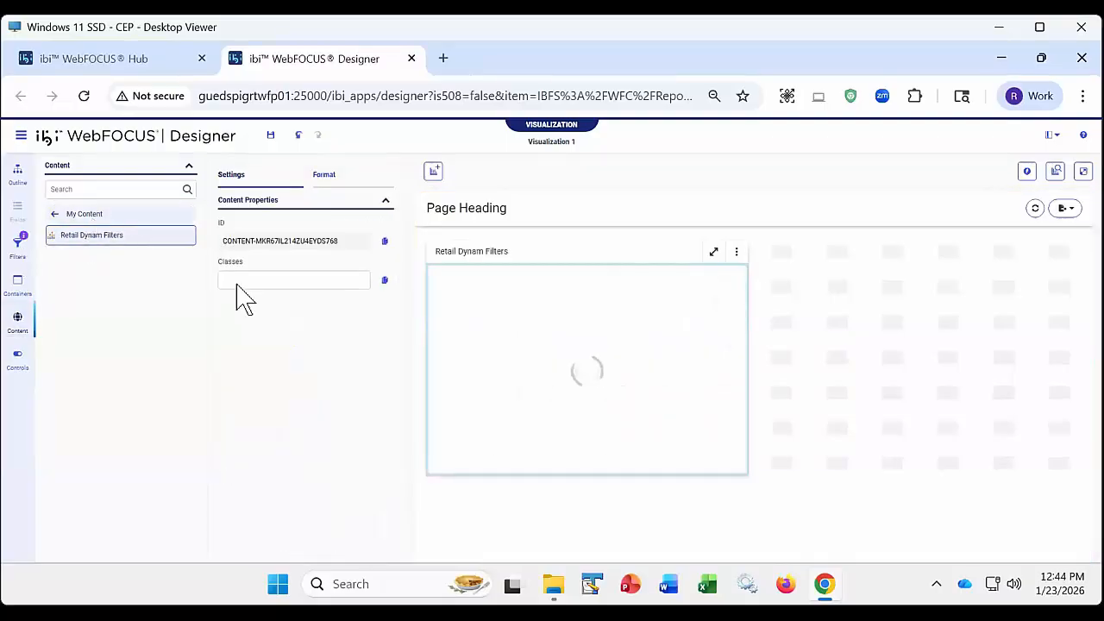
click(485, 402)
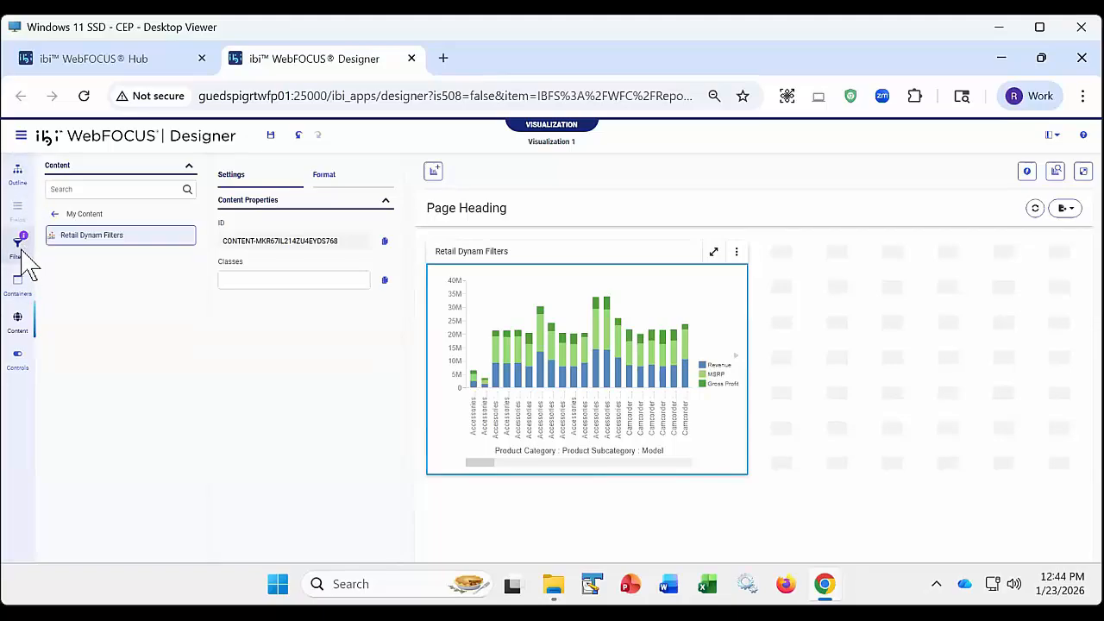
click(21, 252)
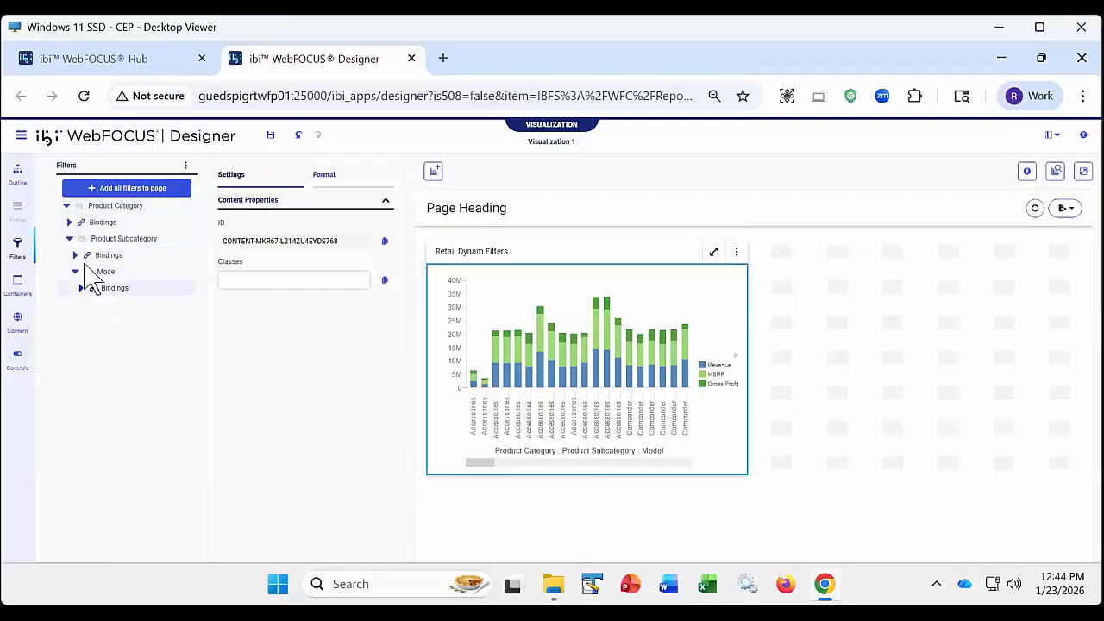
click(67, 207)
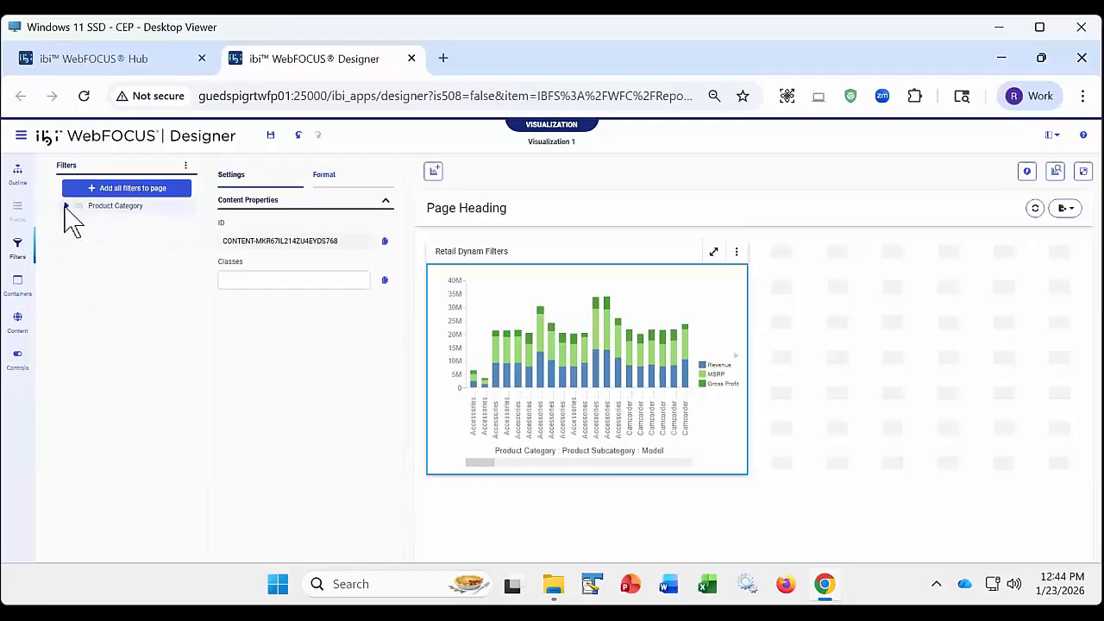
click(66, 207)
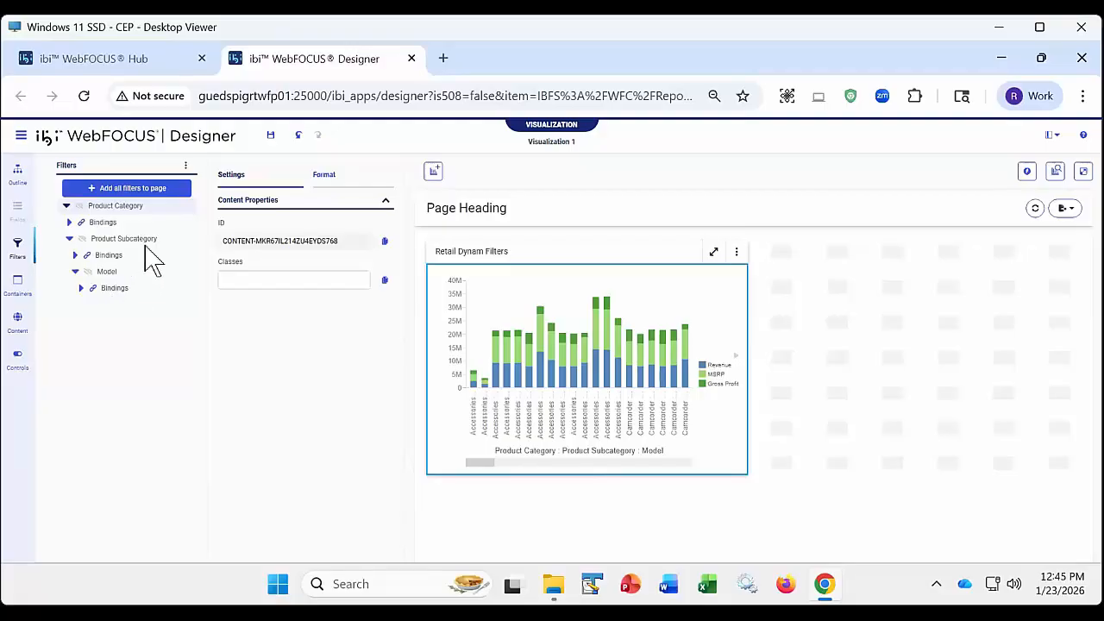
click(128, 189)
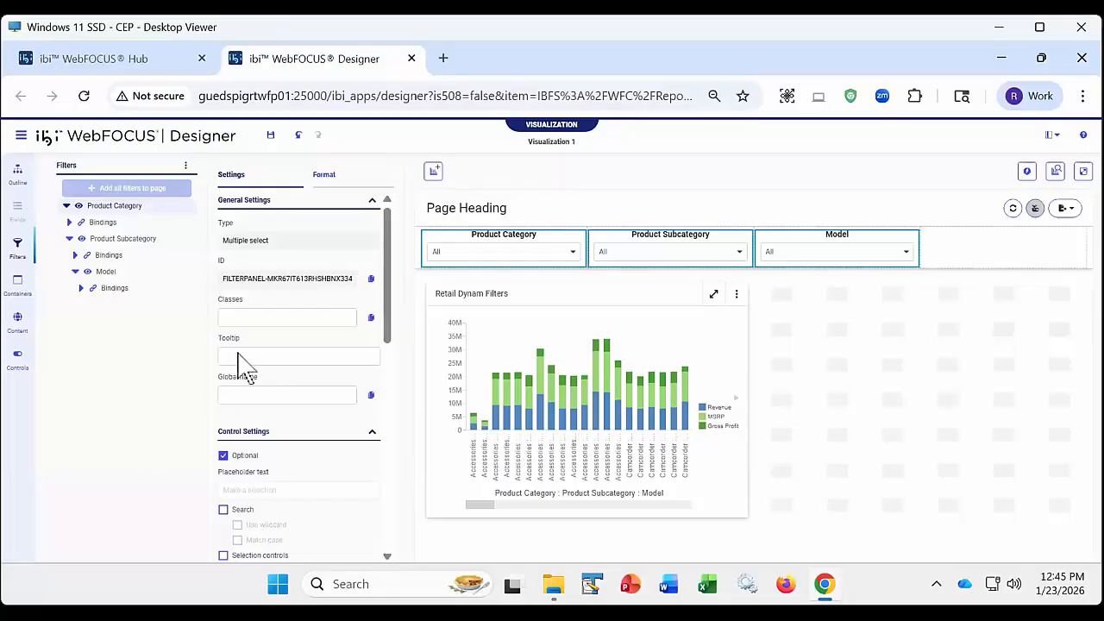
- Set the Product Subcategory filter to Smartphone on the design canvas
click(740, 255)
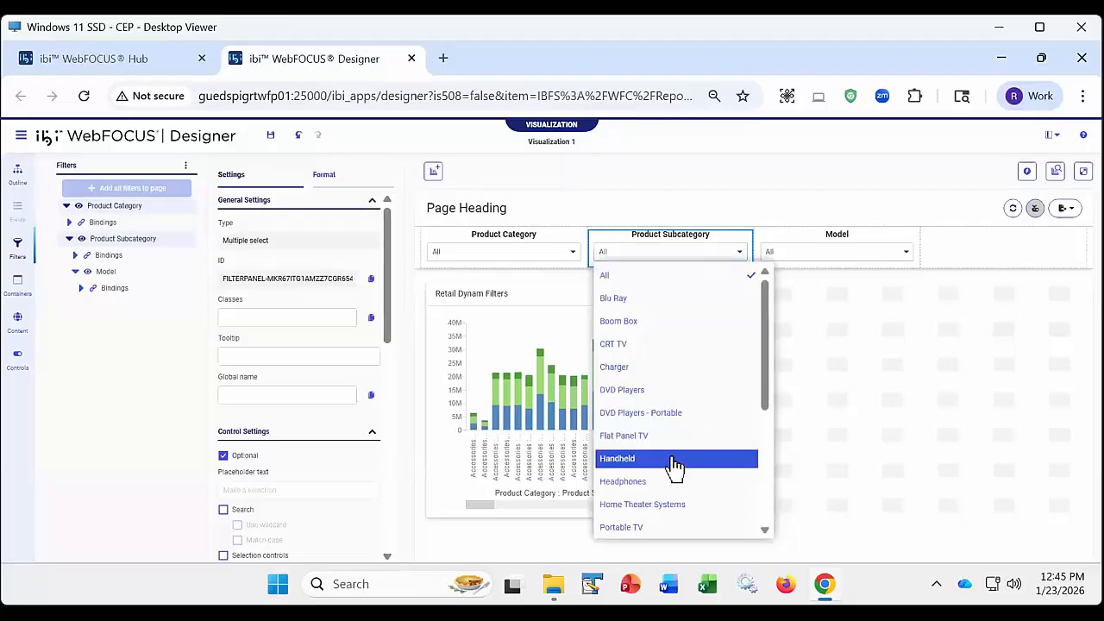
scroll(671, 466, down, 3)
scroll(645, 466, down, 1)
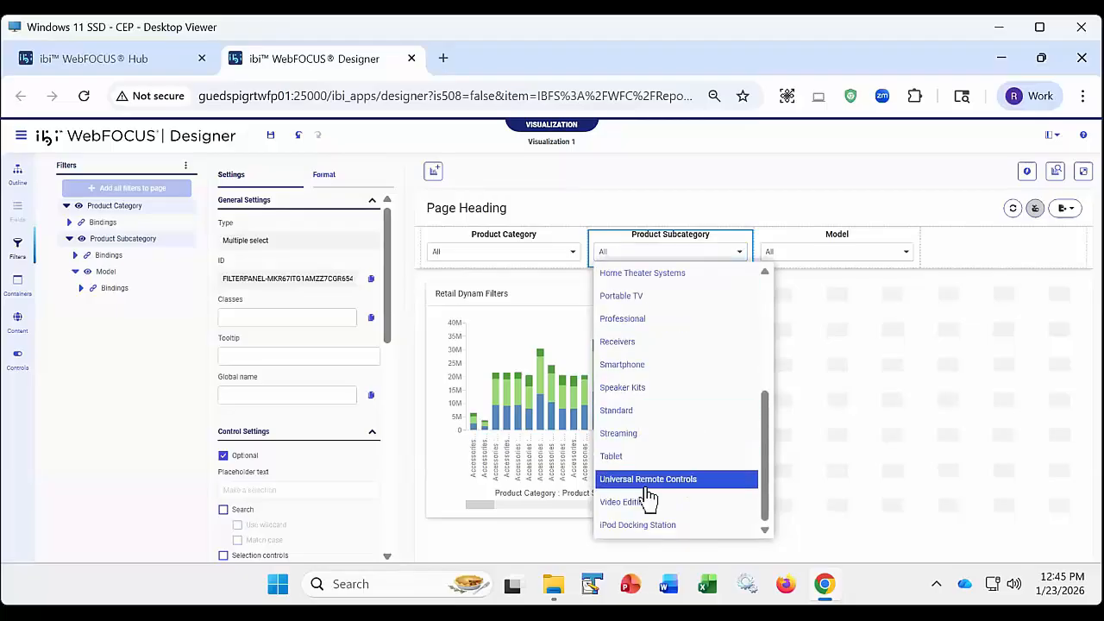
scroll(647, 496, up, 2)
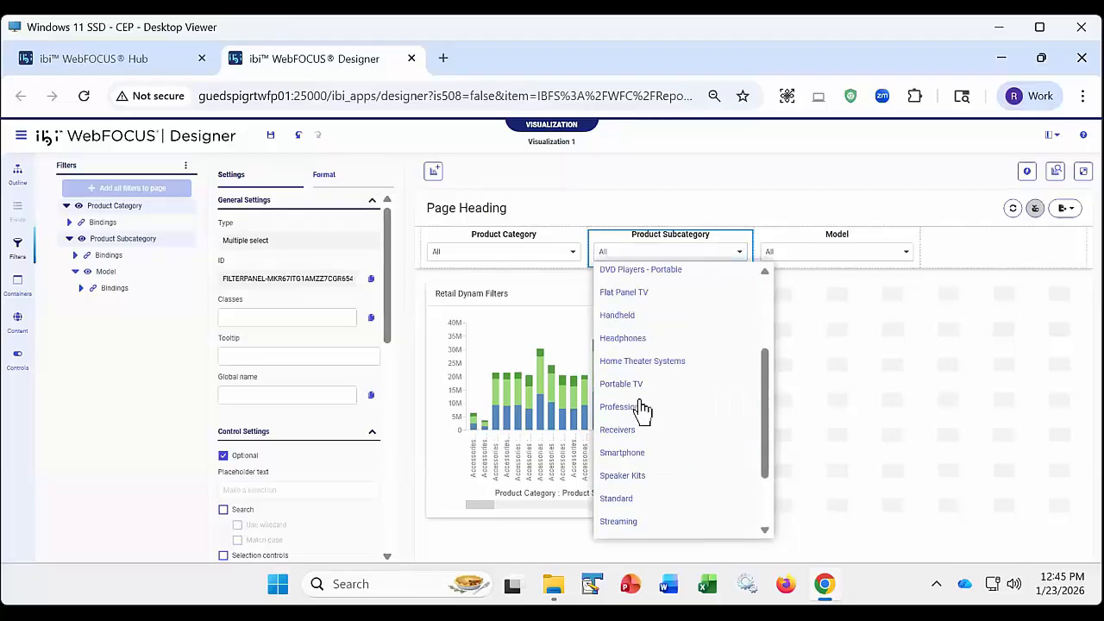
click(639, 452)
click(632, 191)
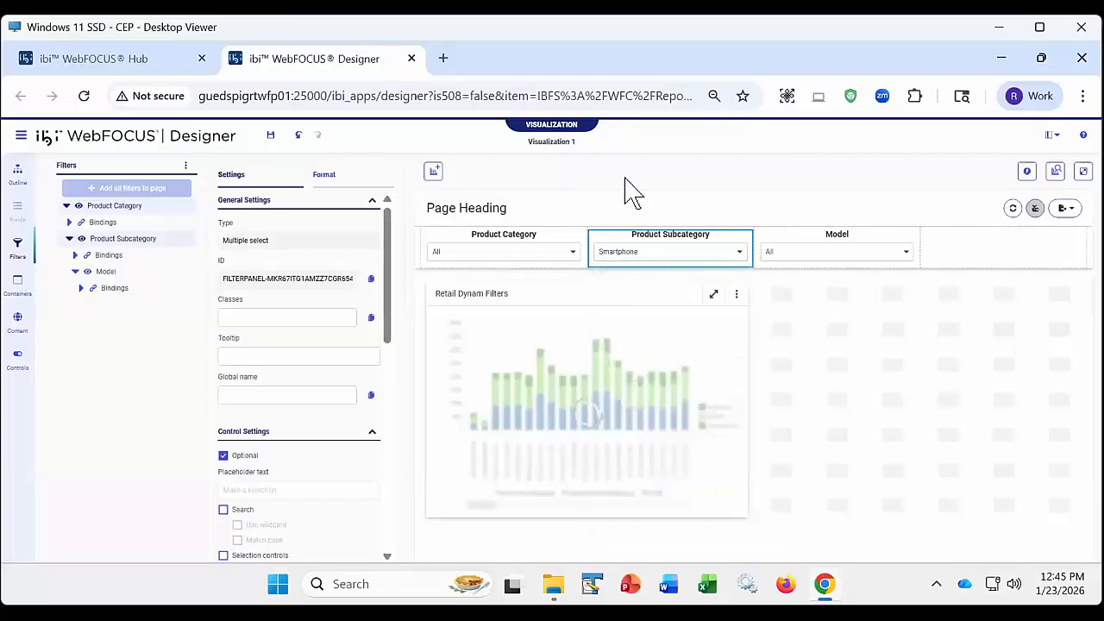
- Check the values offered for Product Category and Model on the canvas with the filters chained
click(561, 251)
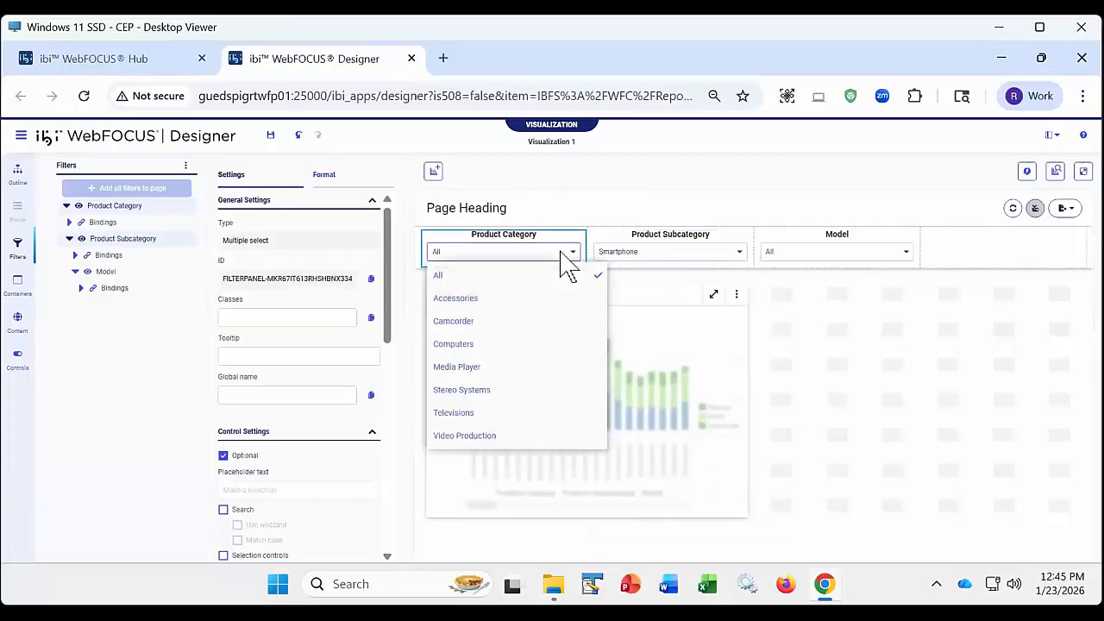
click(734, 176)
click(859, 255)
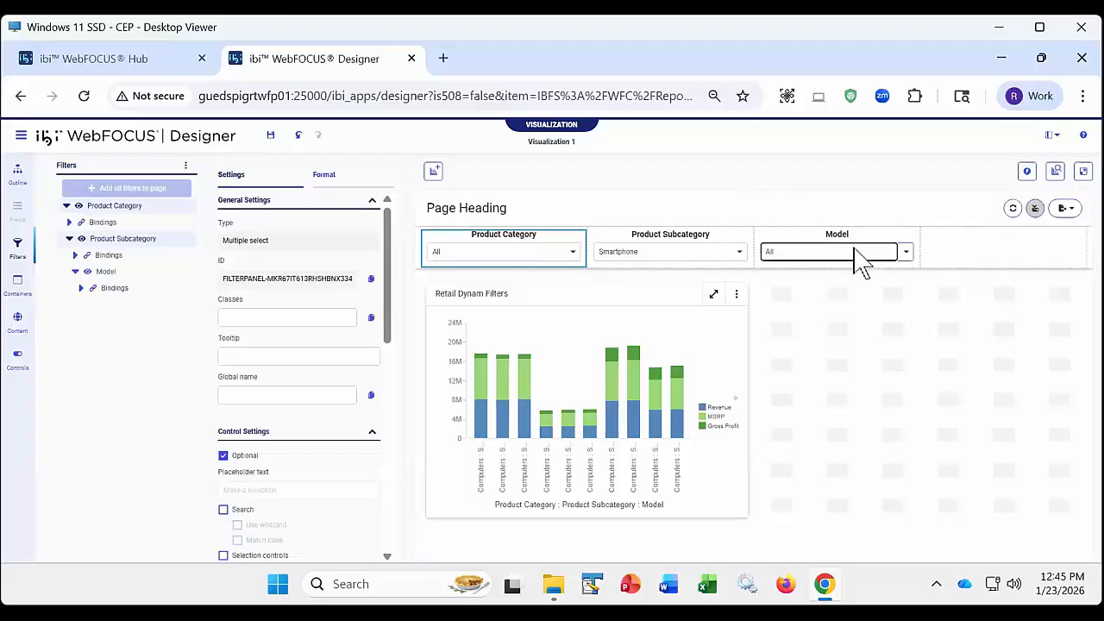
click(722, 169)
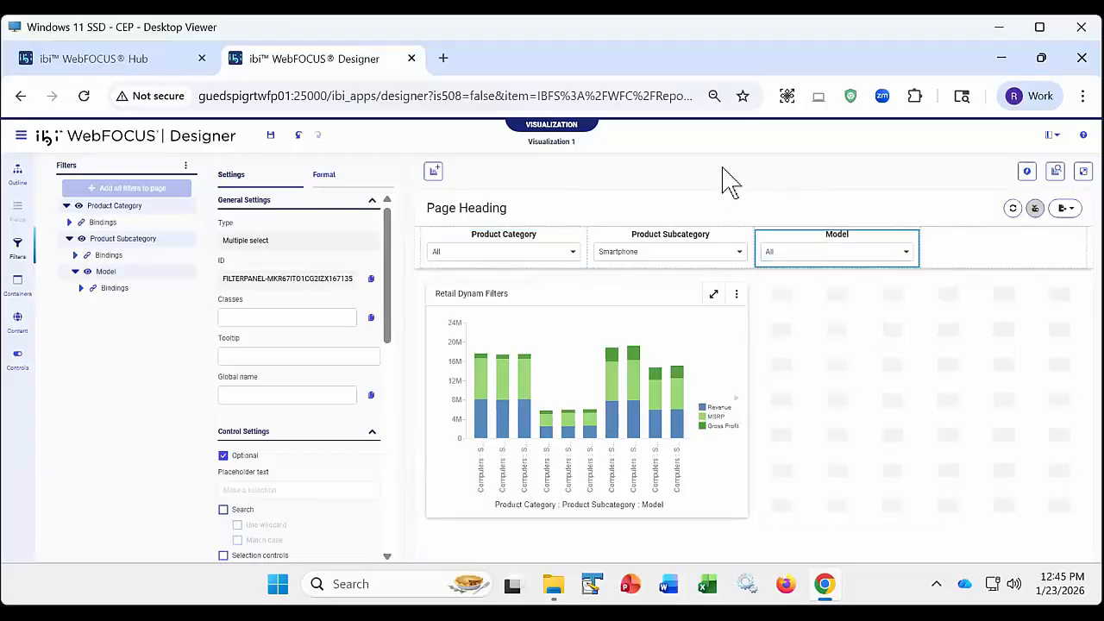
- Run the page in its own tab, and review the Product Subcategory filter's settings and default value choices in the designer without changing them
click(1083, 171)
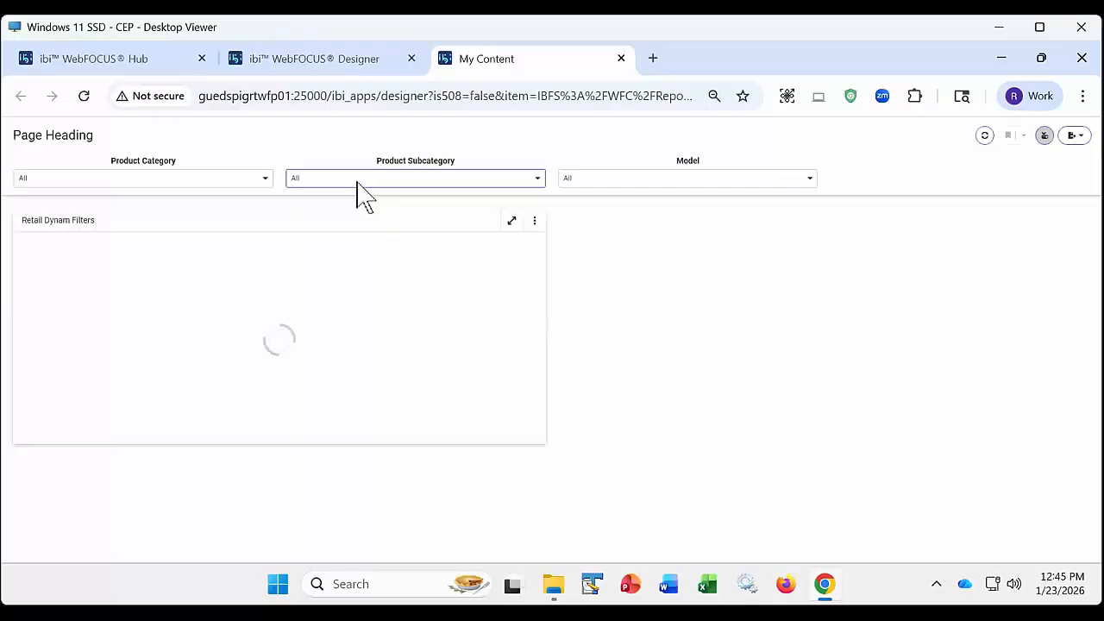
click(346, 62)
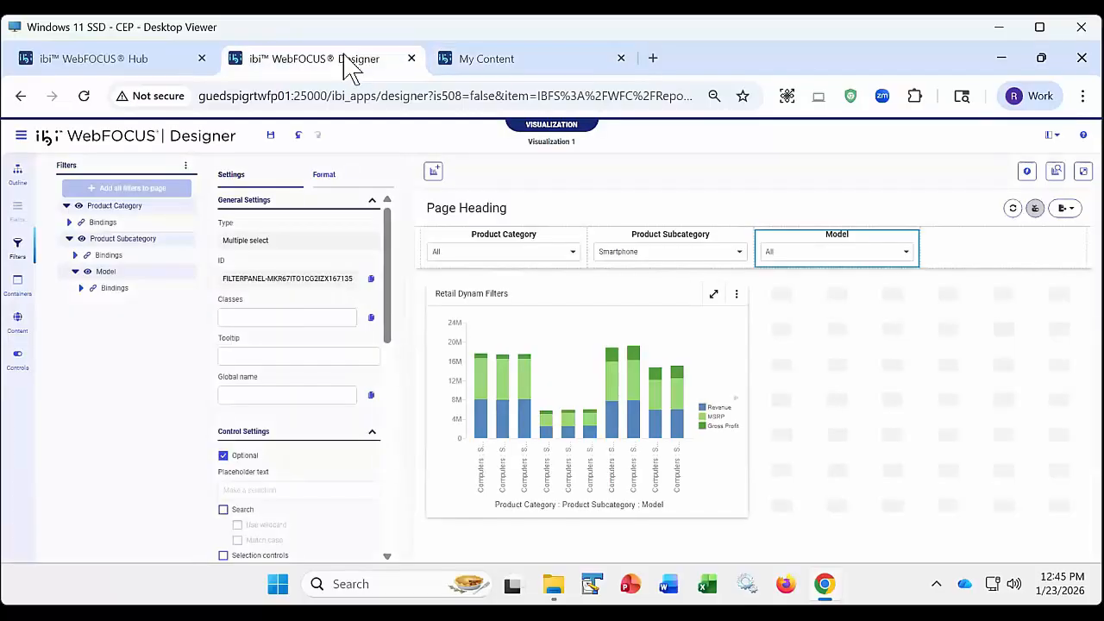
click(618, 241)
scroll(244, 487, down, 3)
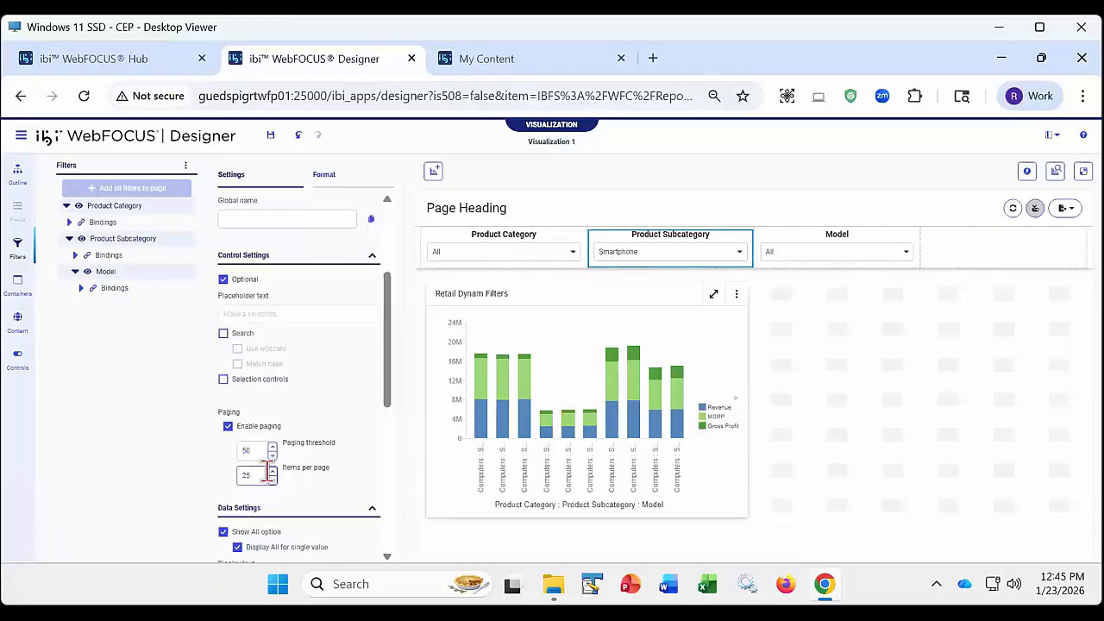
scroll(266, 470, down, 3)
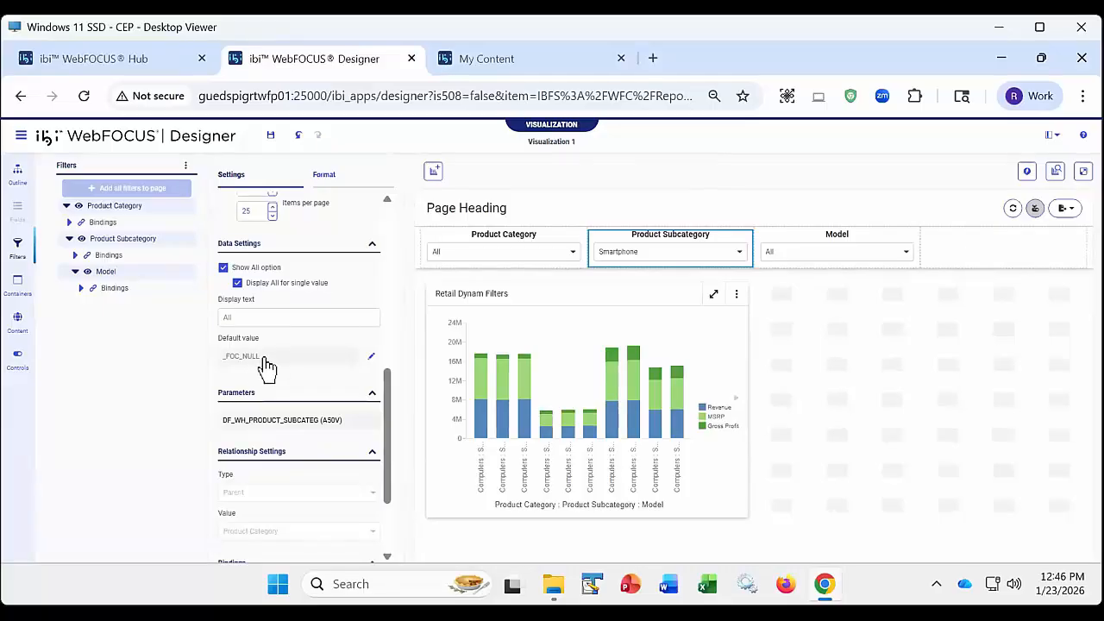
click(370, 357)
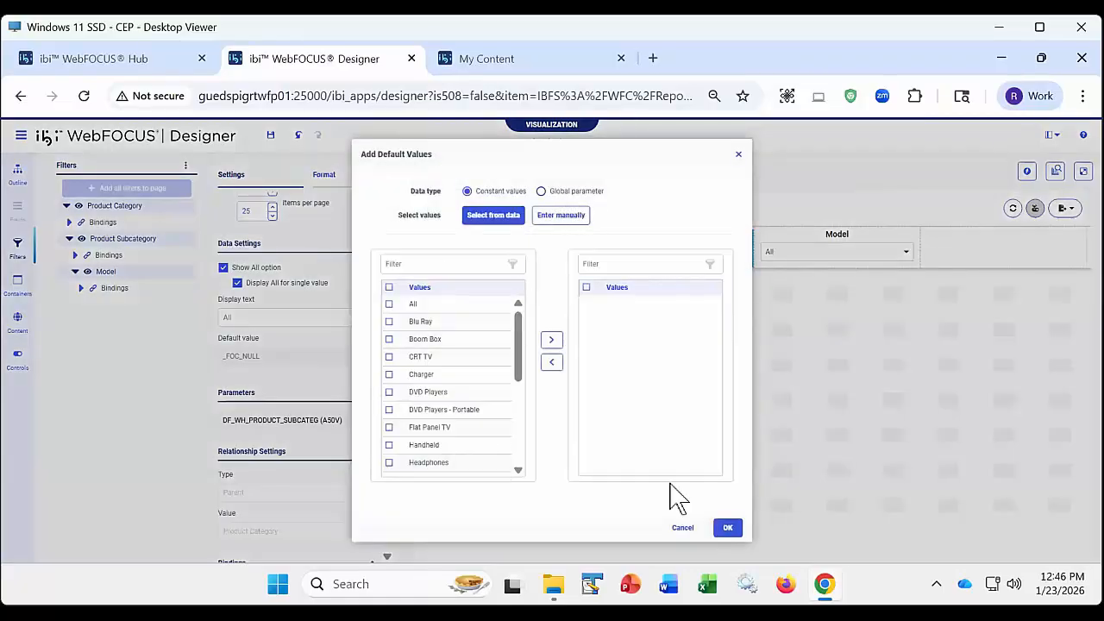
click(685, 528)
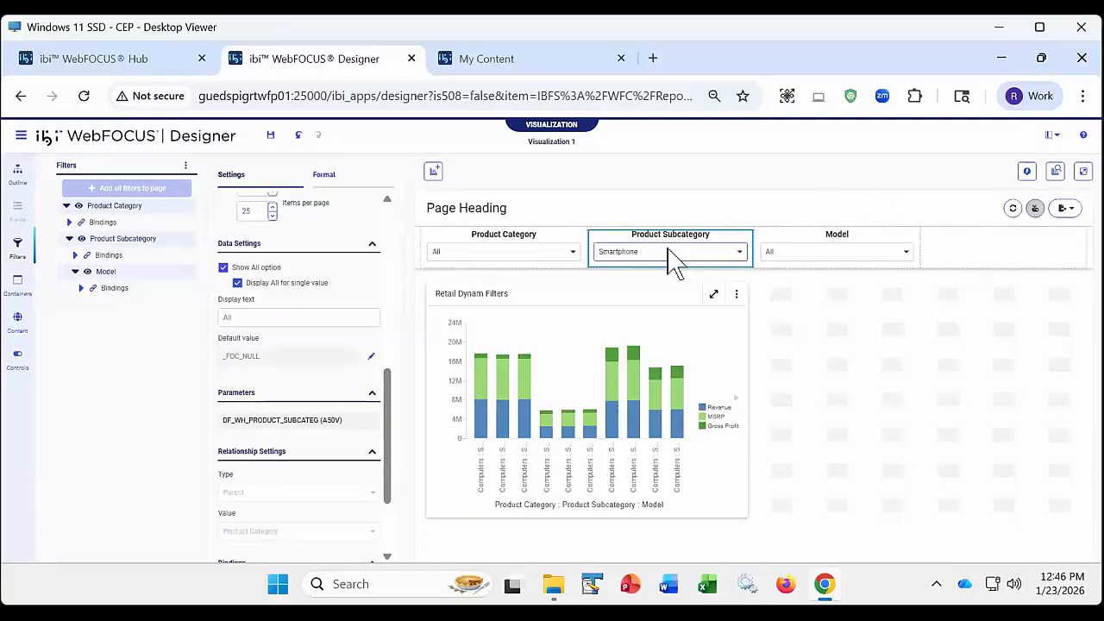
- Run the page again and set Product Subcategory to Smartphone on the running page
click(1081, 172)
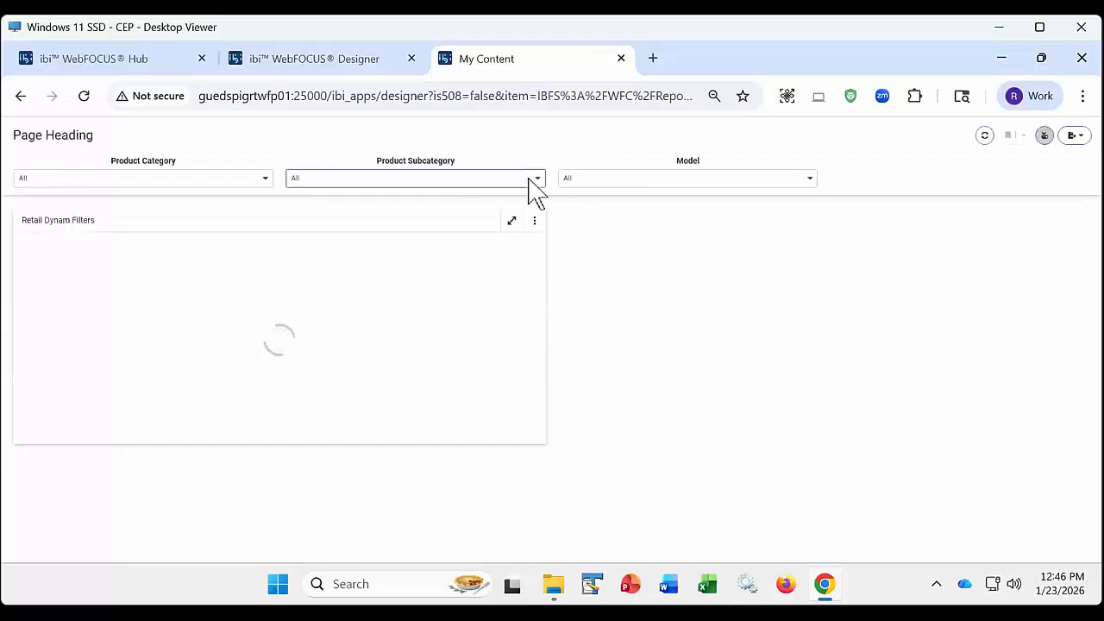
click(537, 180)
scroll(406, 414, down, 1)
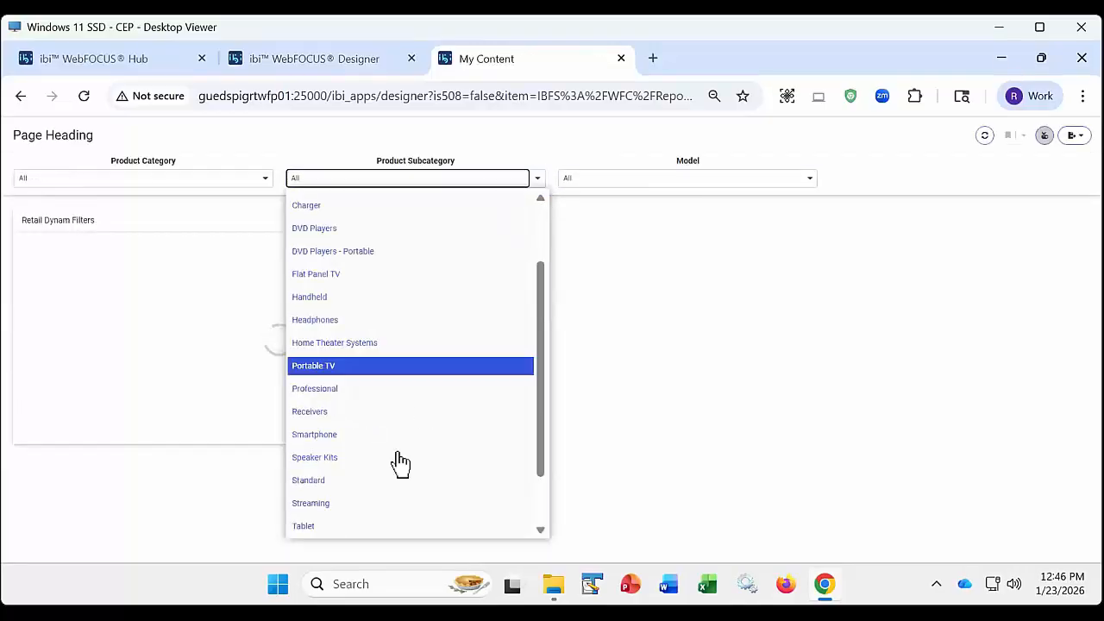
click(337, 435)
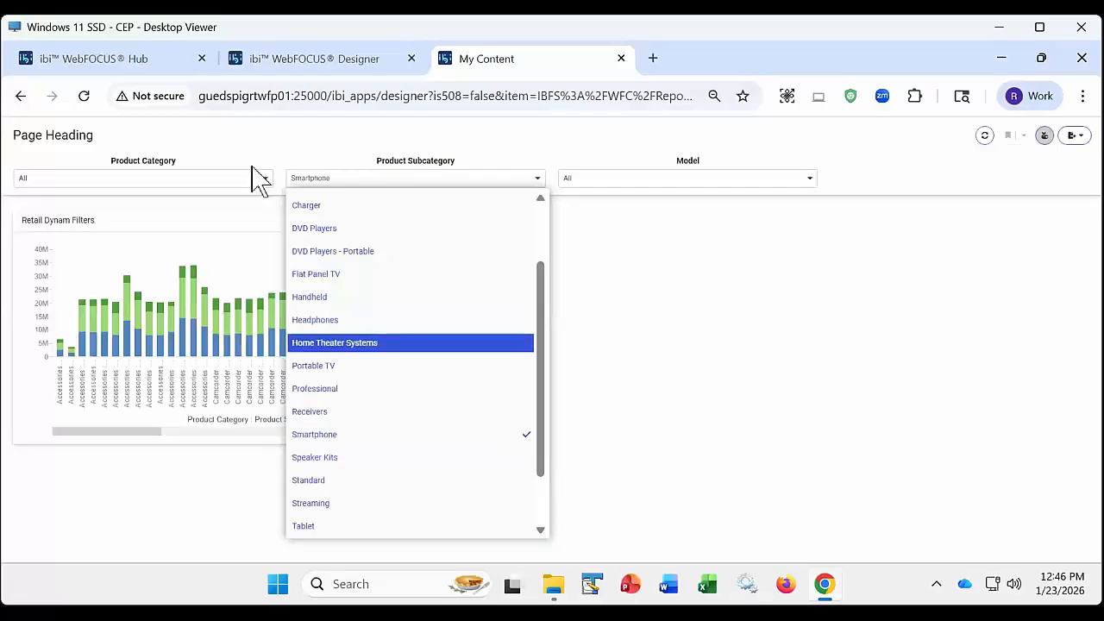
- Check the Product Category and Model values on the running page with the chained filters, and close its tab
click(192, 181)
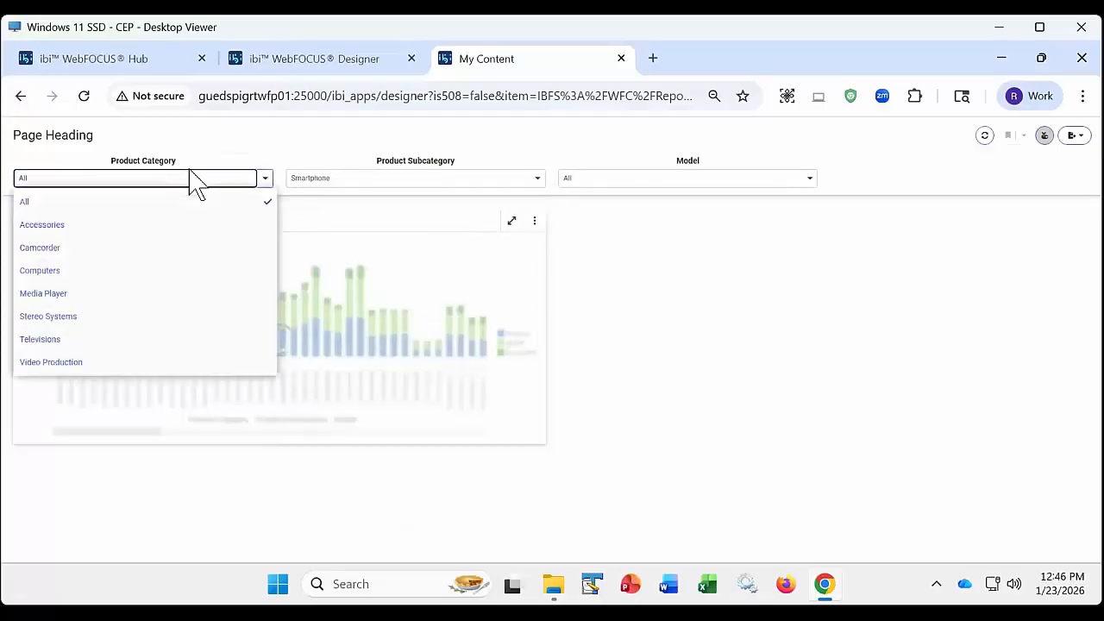
click(611, 181)
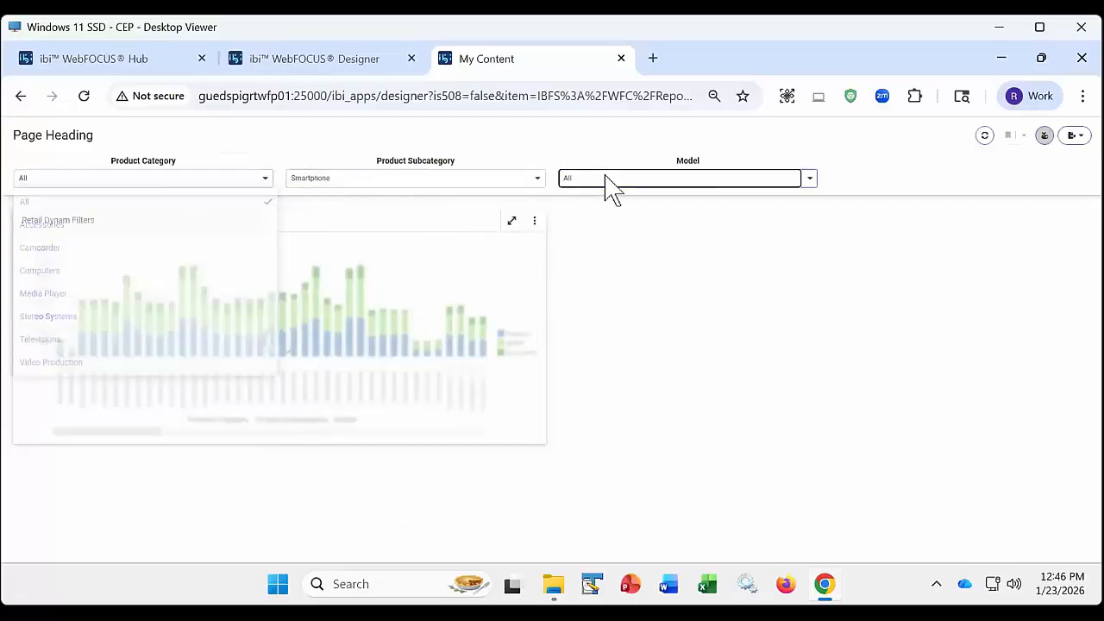
click(621, 59)
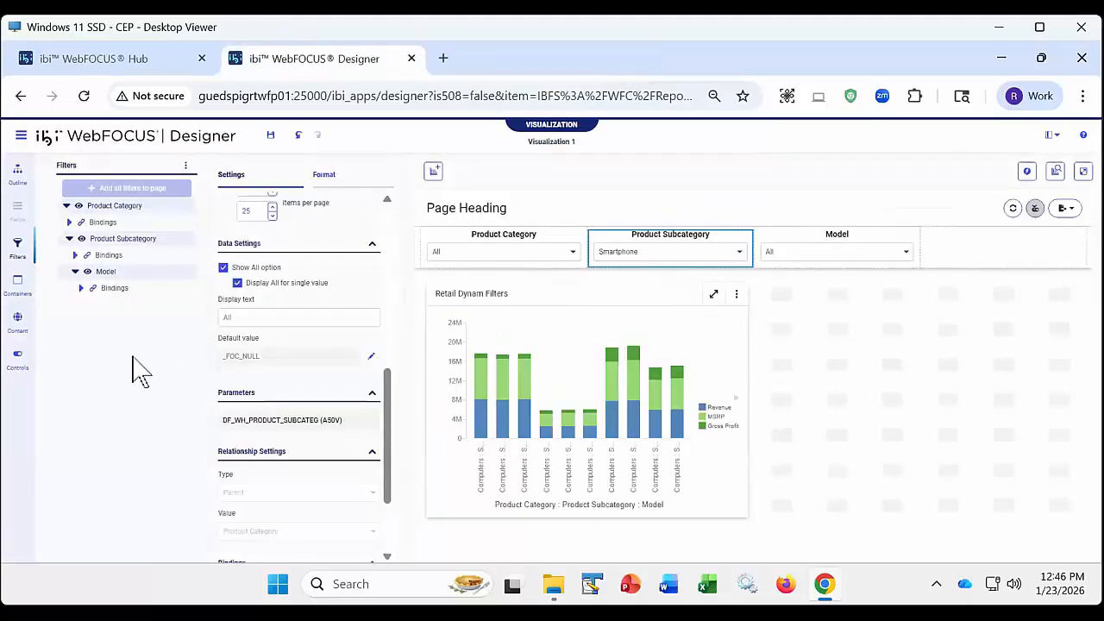
- Reset the Product Subcategory filter to All on the design canvas
click(739, 252)
scroll(690, 333, up, 5)
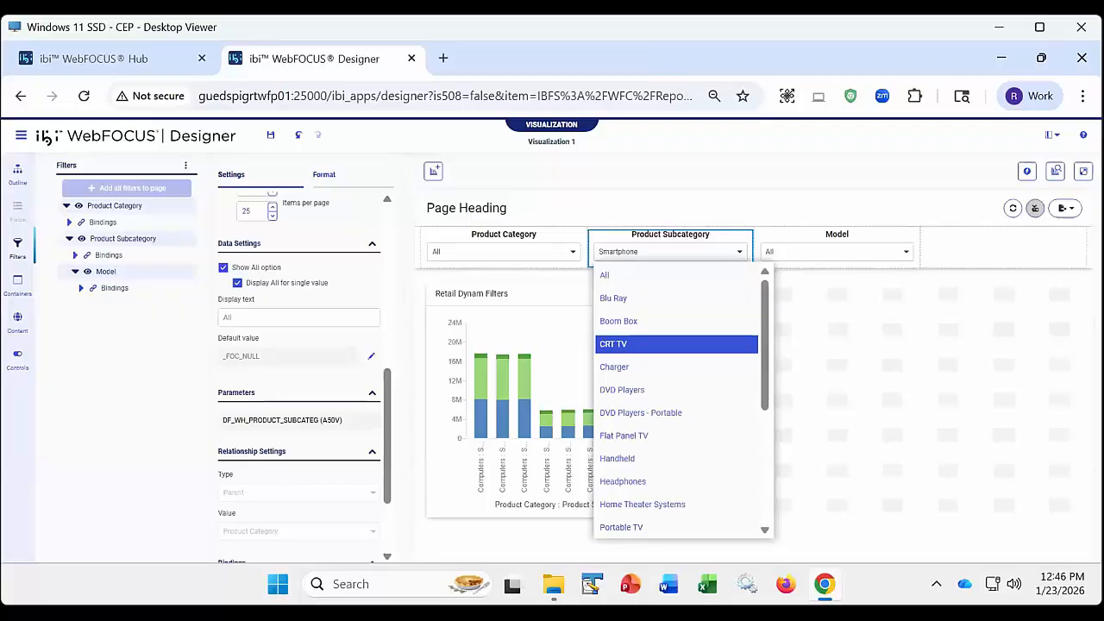
click(668, 274)
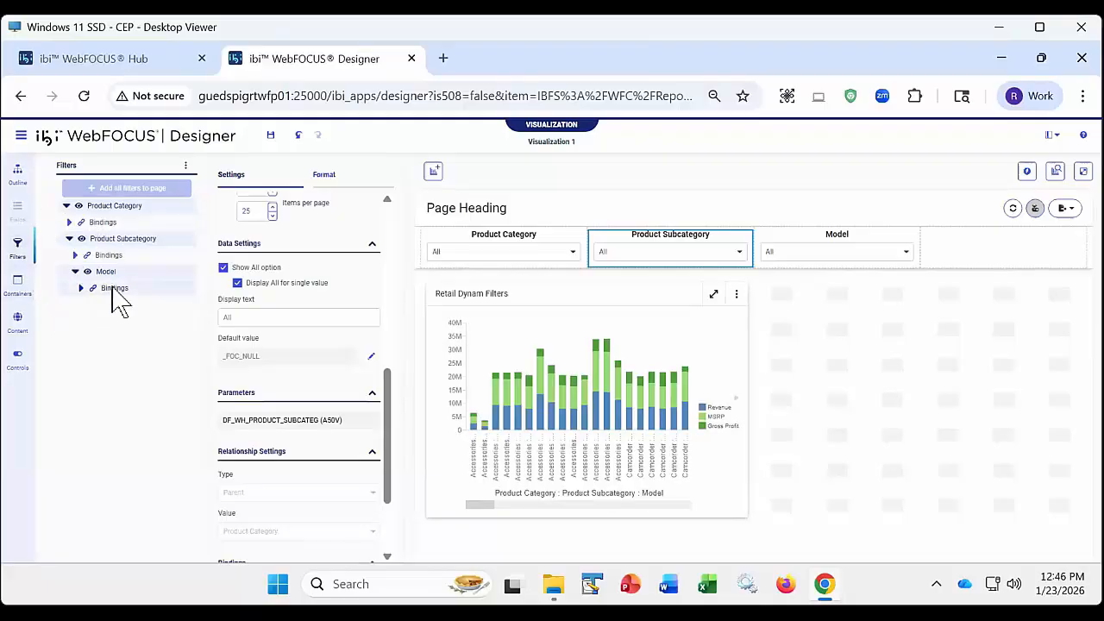
- Check the chaining options of the Product Category filter and unchain the Model filter from its parent
click(106, 273)
right_click(112, 208)
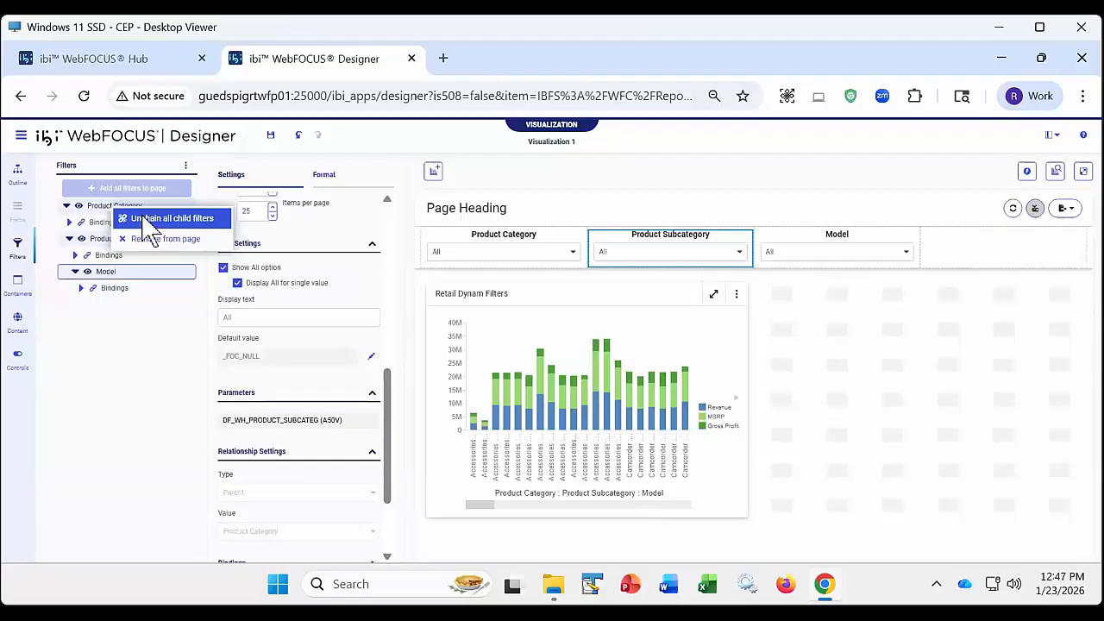
right_click(115, 274)
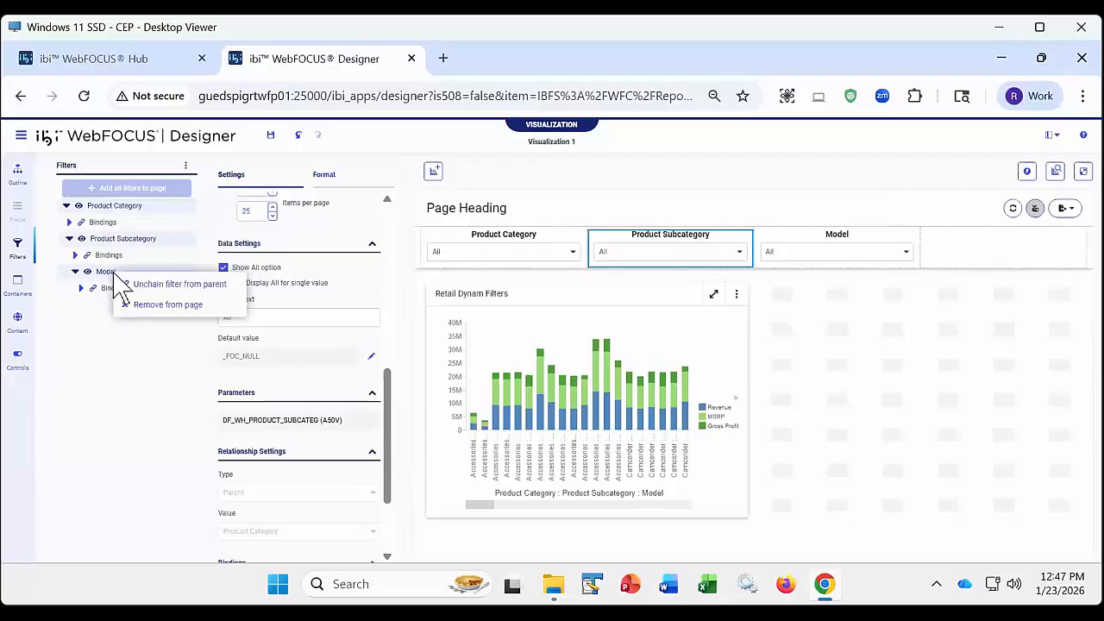
click(162, 290)
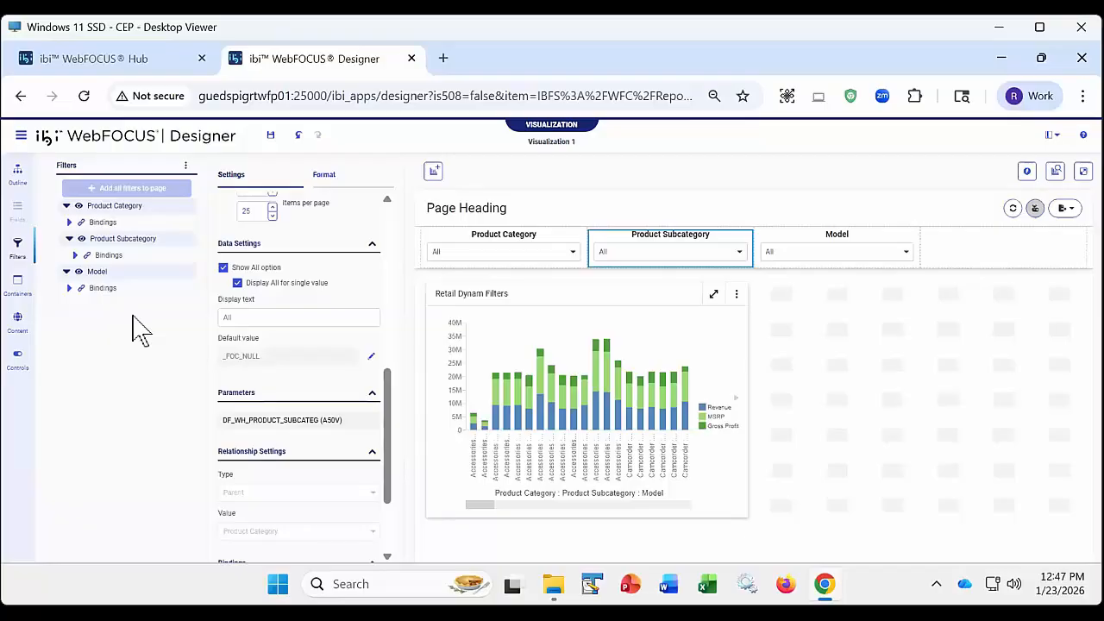
- Set Product Subcategory to Smartphone with Model unchained and check the values offered for Product Category
click(739, 252)
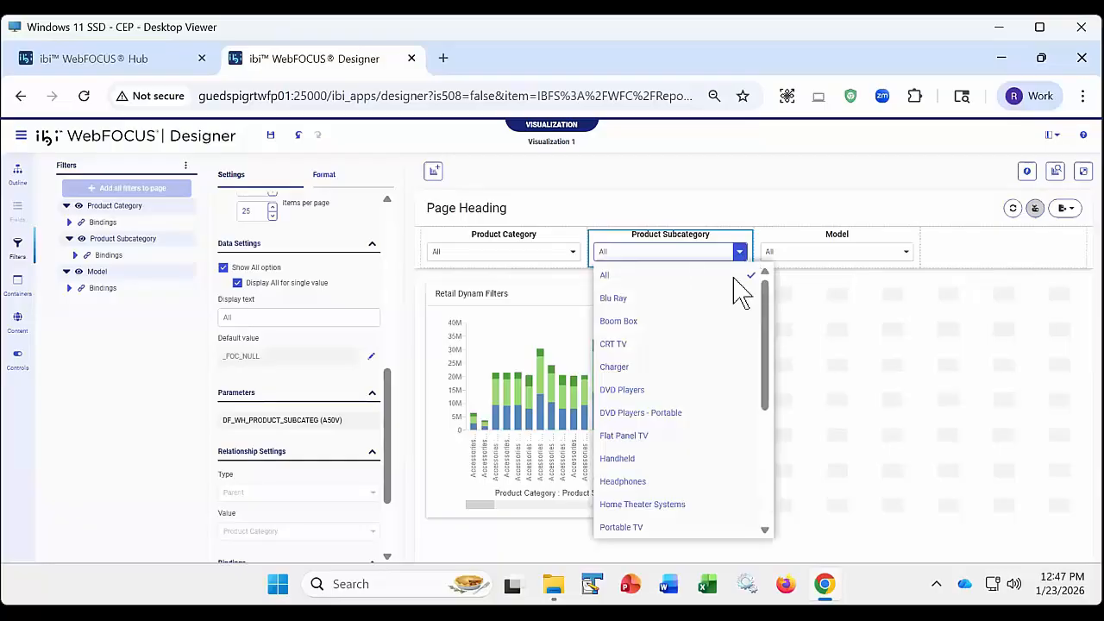
scroll(732, 443, down, 3)
click(647, 426)
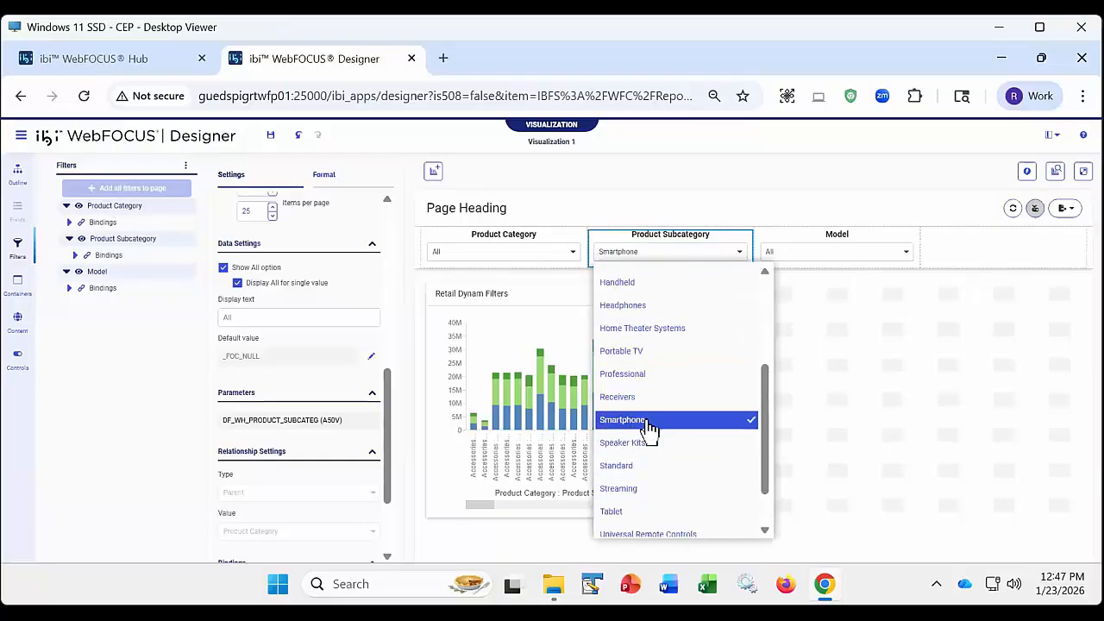
click(668, 187)
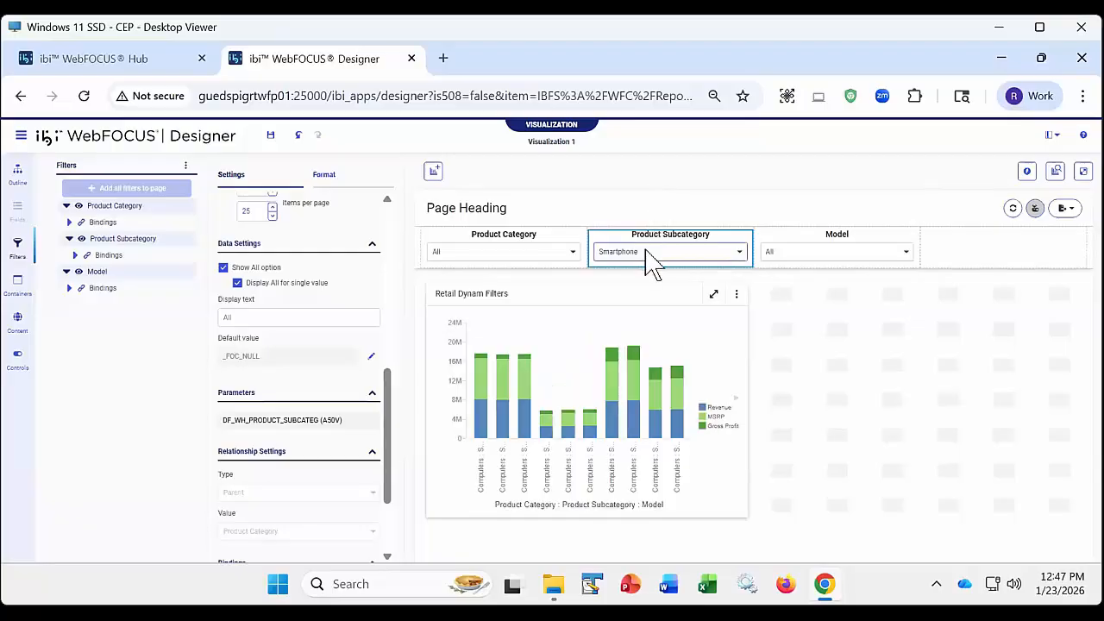
click(500, 252)
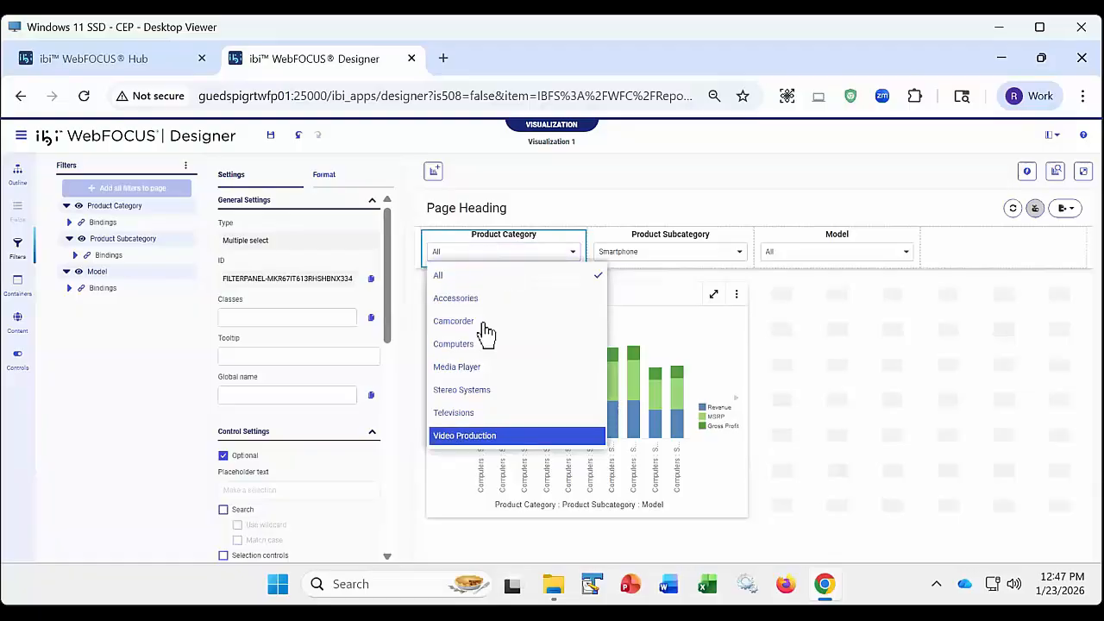
click(596, 212)
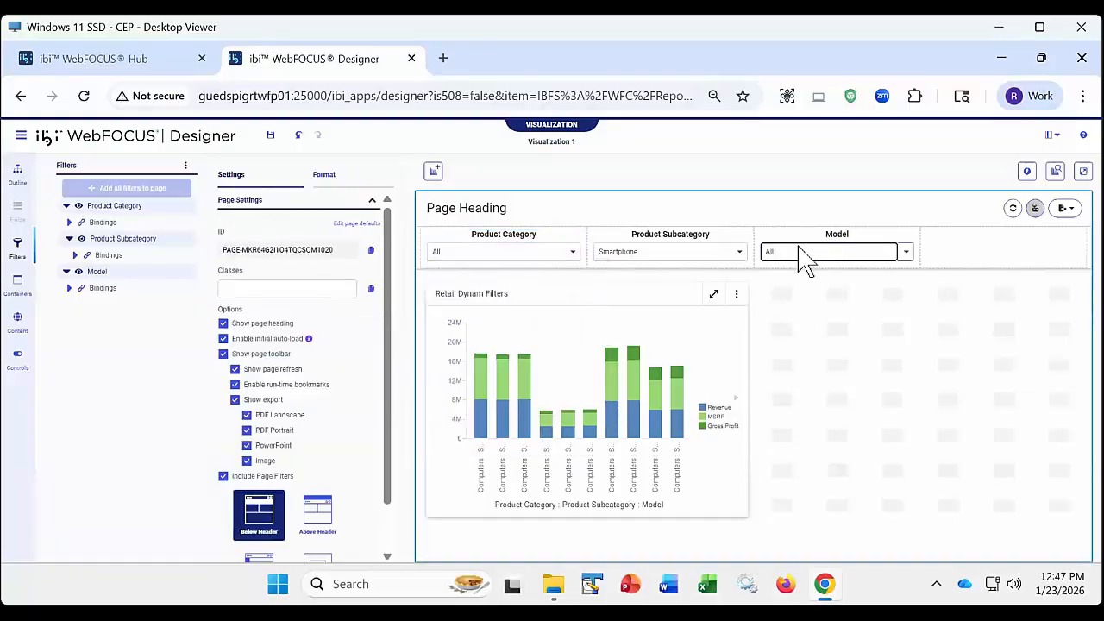
- Check the values offered by the unchained Model filter on the canvas, and run the page in a new tab
click(801, 256)
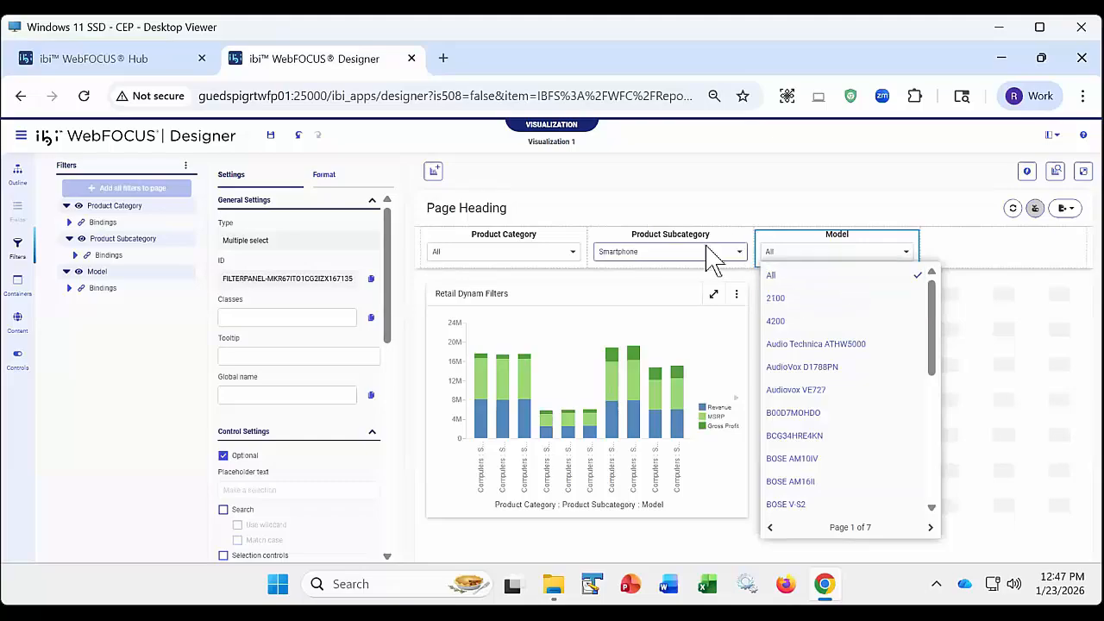
click(758, 250)
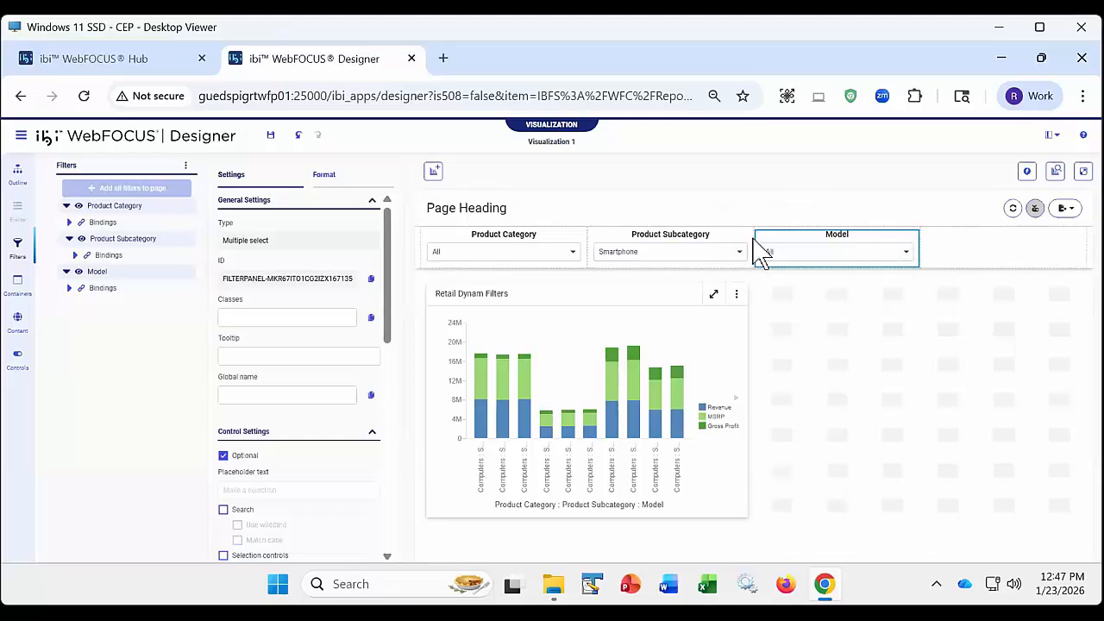
click(1083, 173)
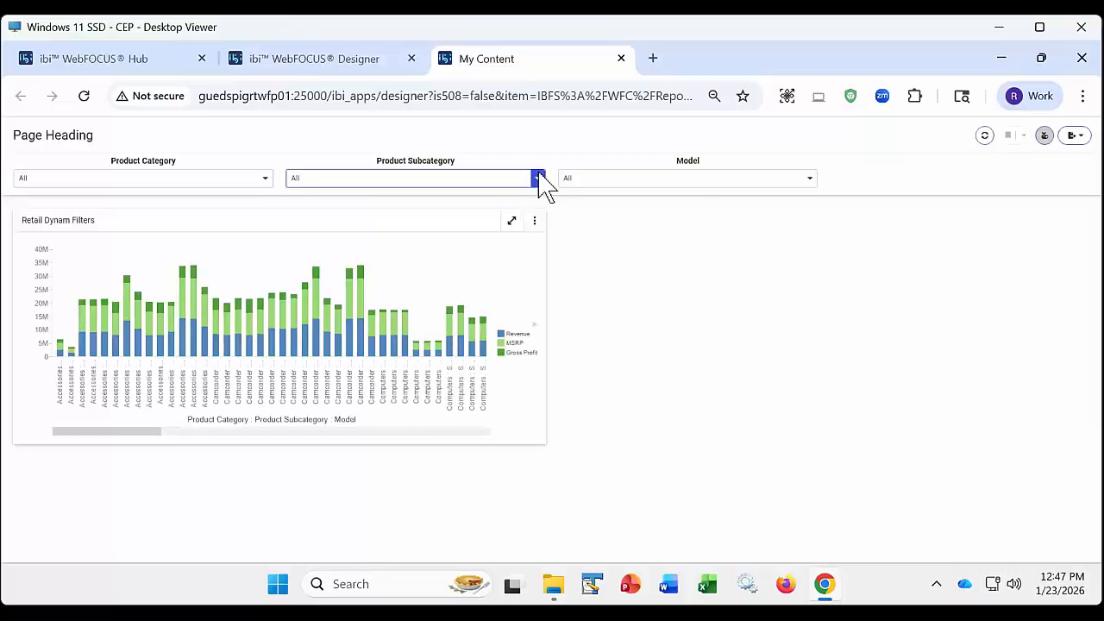
- Check the values offered by the Product Category, Product Subcategory and Model filters on the running page
click(204, 181)
click(364, 180)
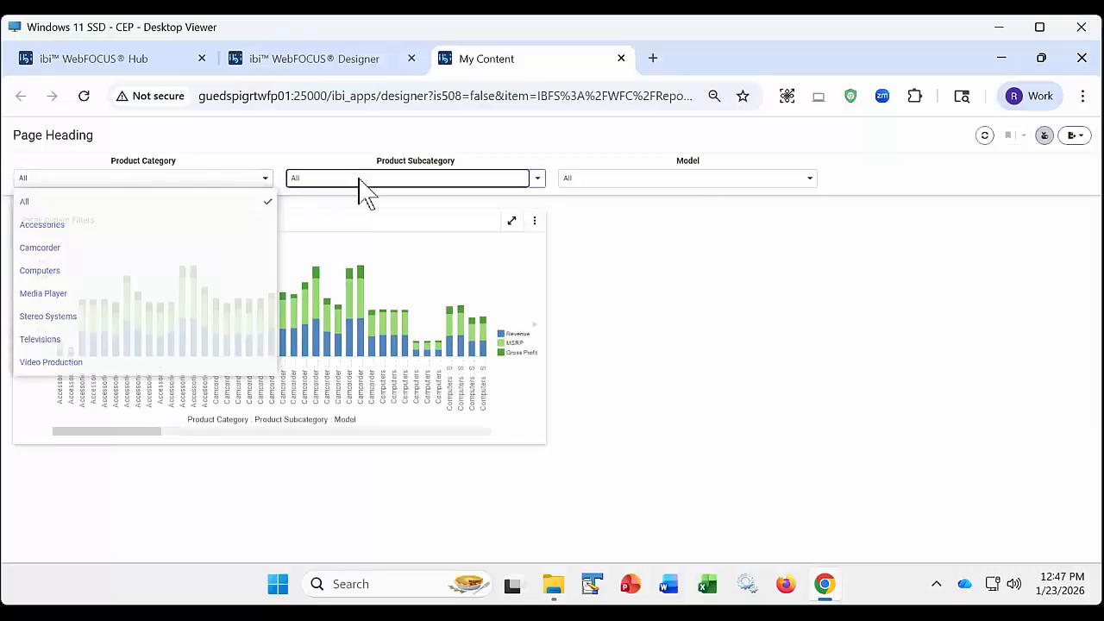
click(615, 181)
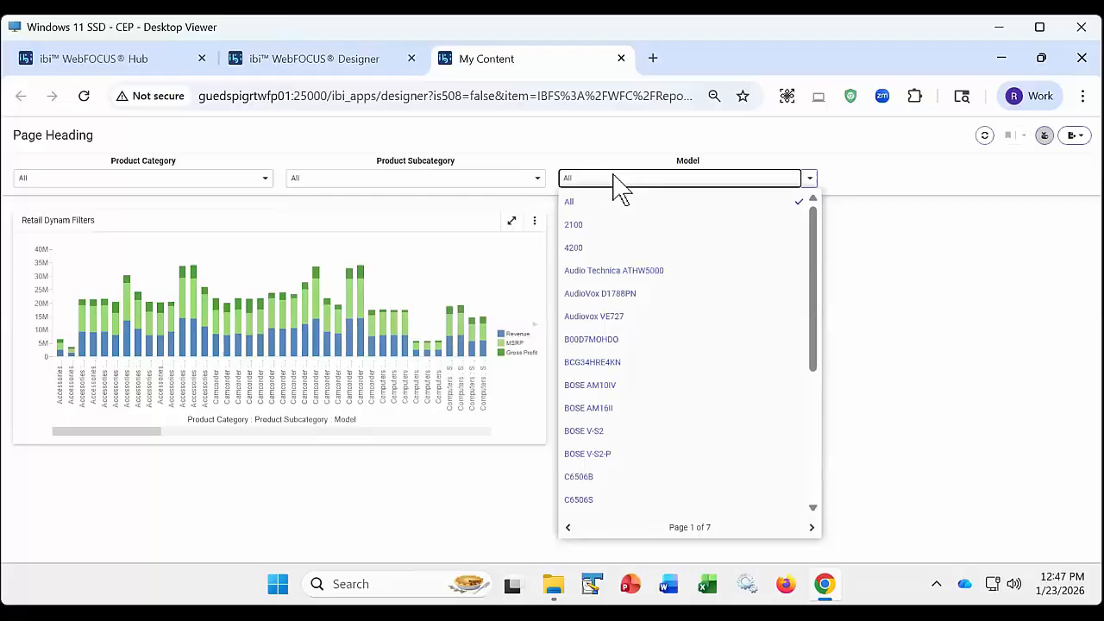
click(463, 155)
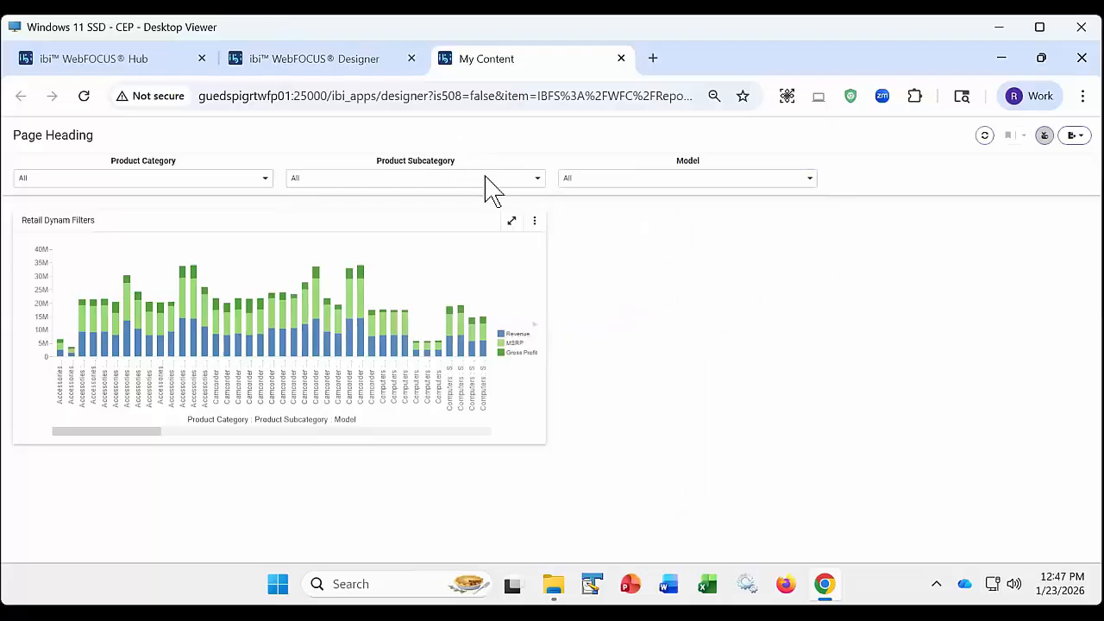
- Set Product Category to Computers on the running page and check the values offered for Product Subcategory and Model
click(173, 183)
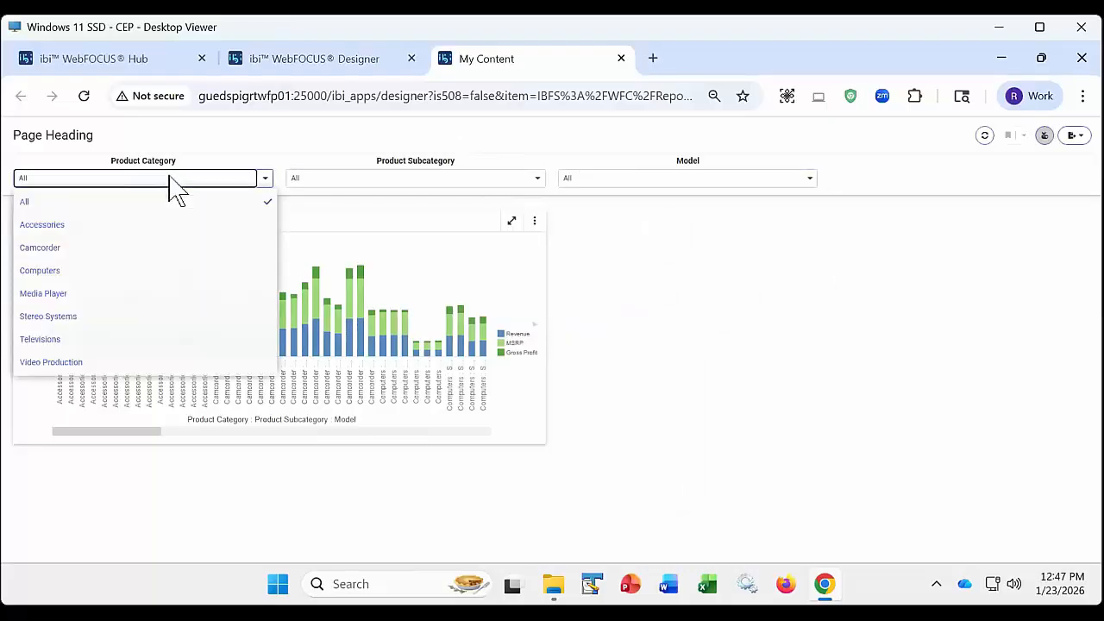
click(67, 272)
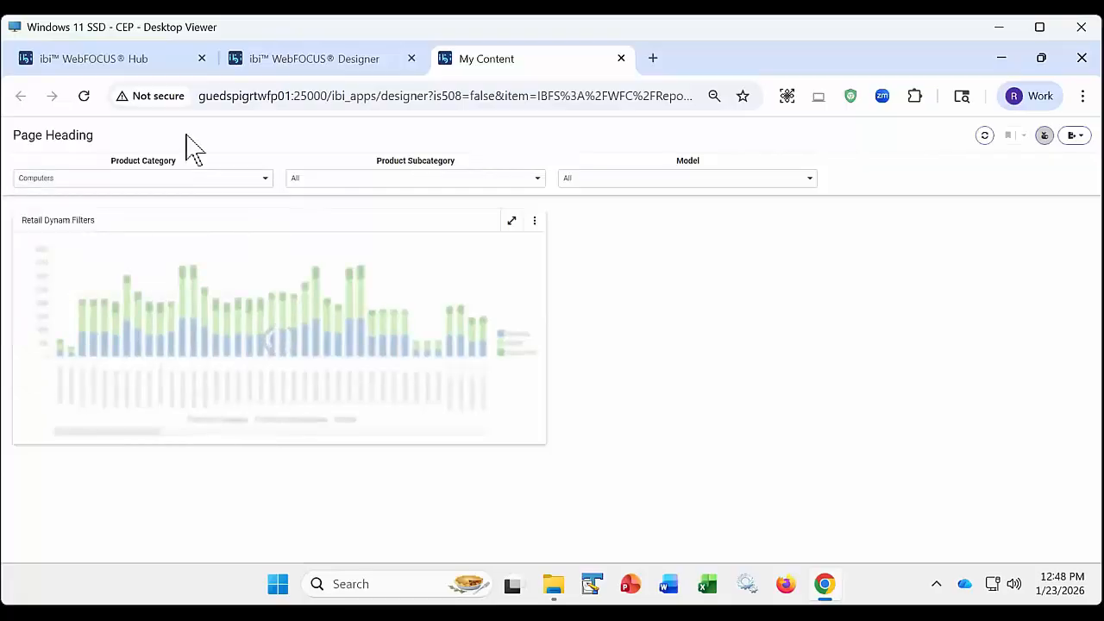
click(353, 175)
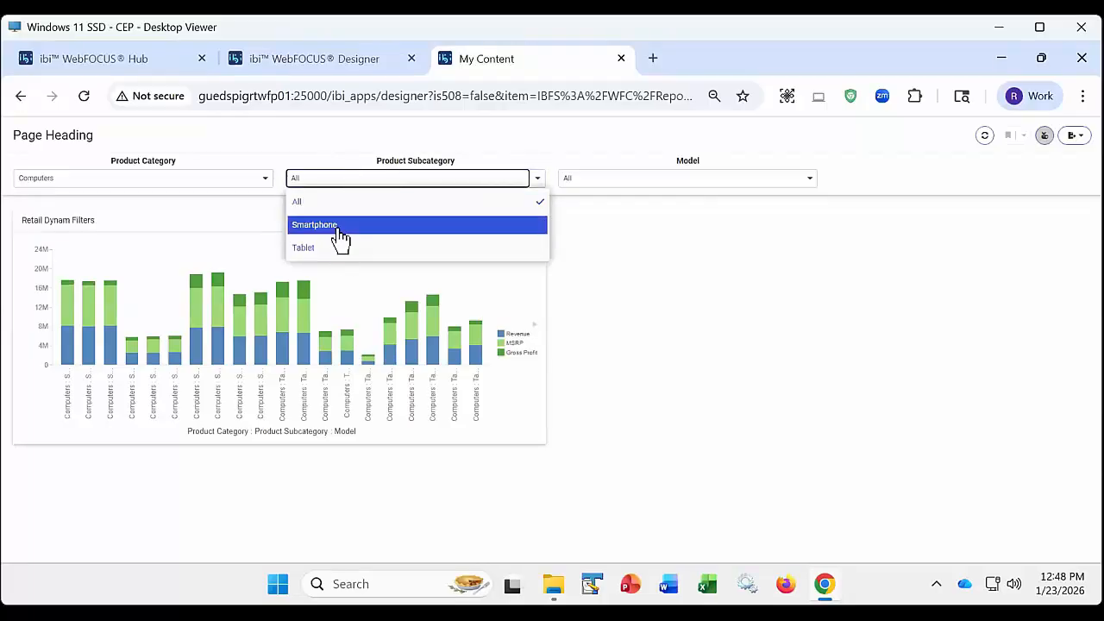
click(337, 178)
click(595, 179)
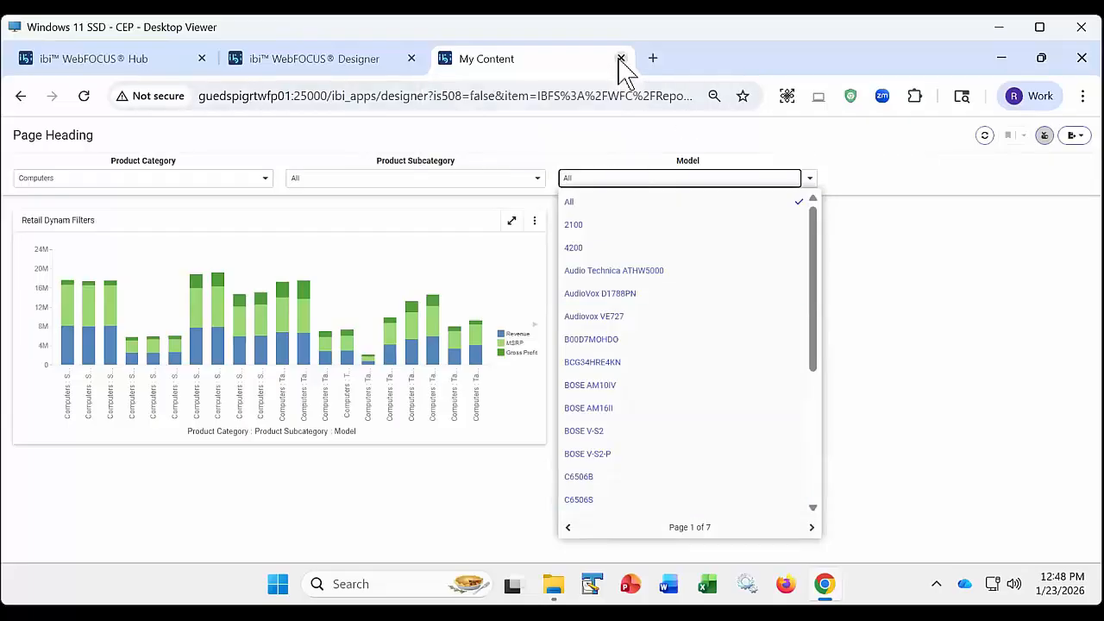
- Close the running page and leave the Designer page without saving its changes
click(620, 58)
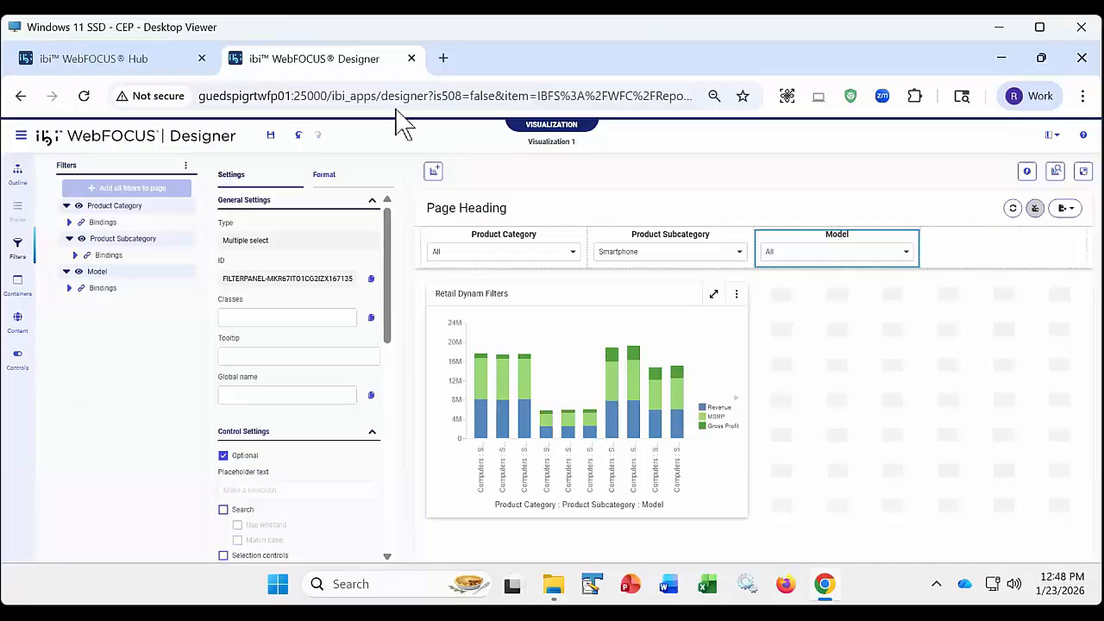
click(411, 58)
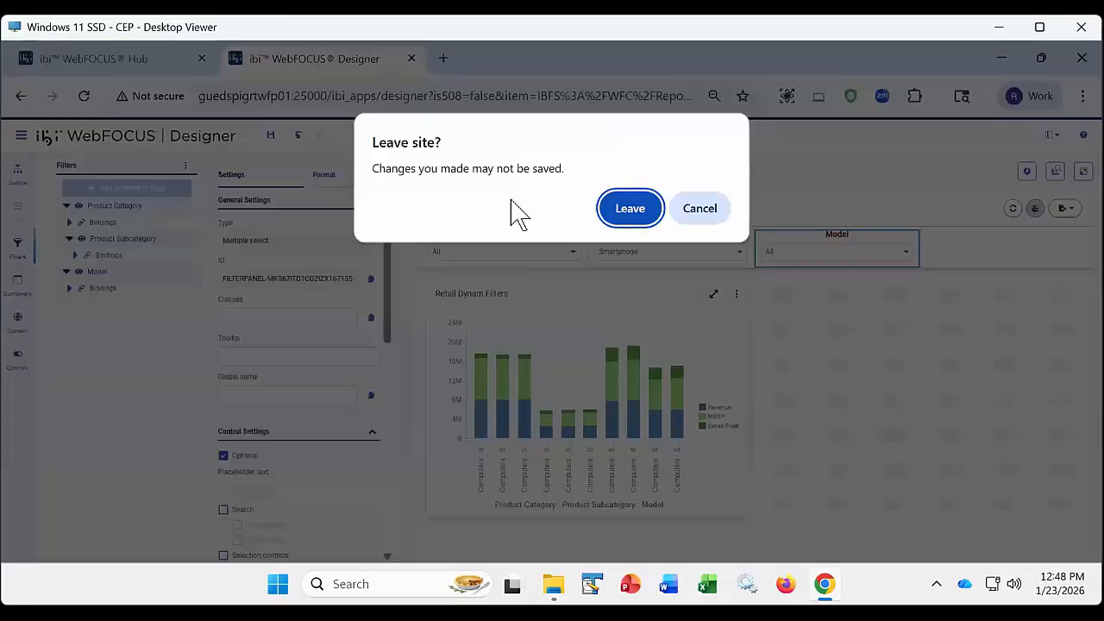
click(630, 208)
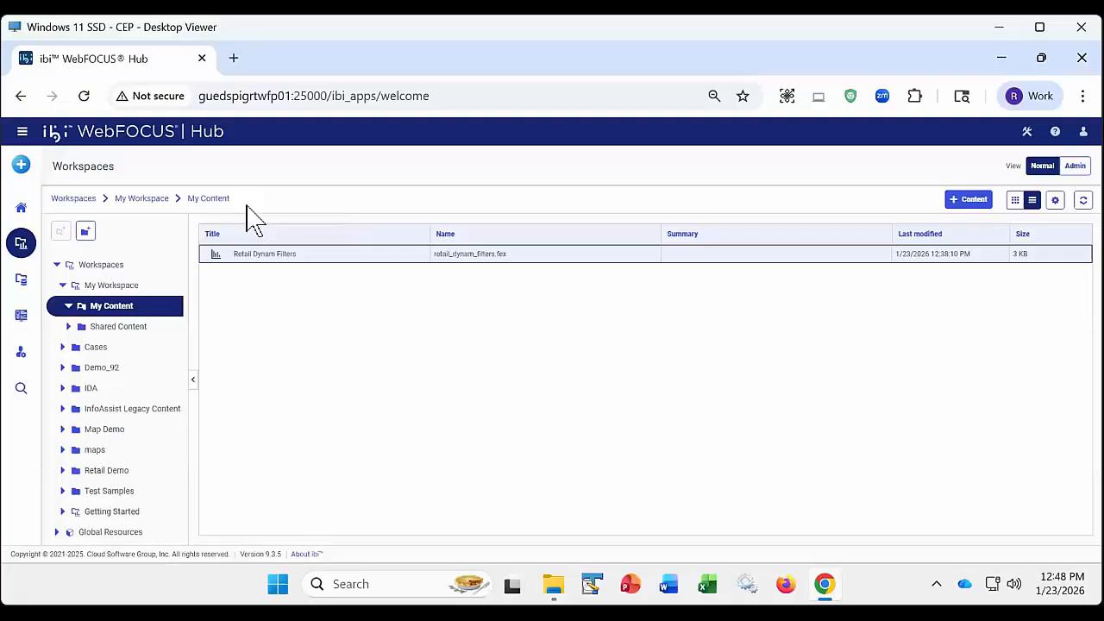
- Create a visualization from car.mas in ibisamp and change it to the report type with Rows, Column Groups and Summaries
click(22, 164)
click(101, 215)
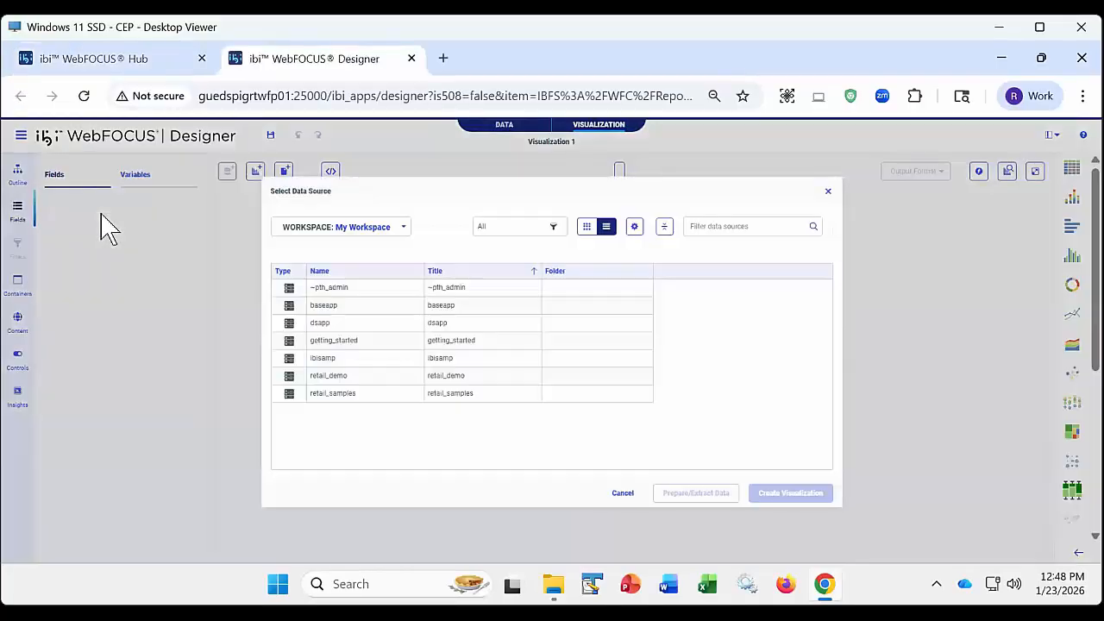
double_click(334, 360)
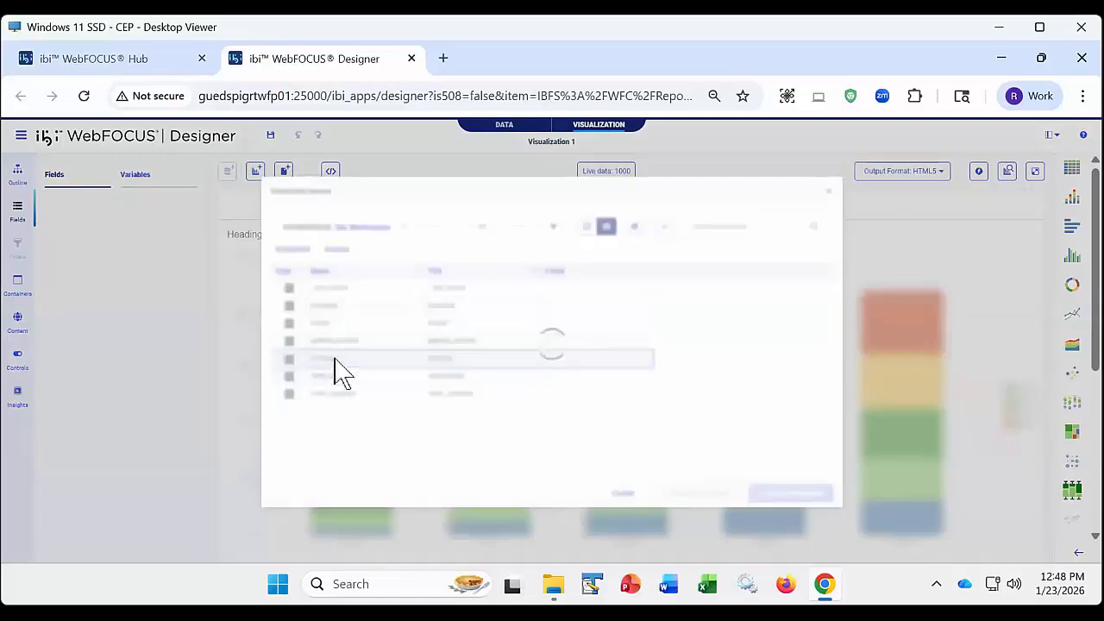
click(333, 342)
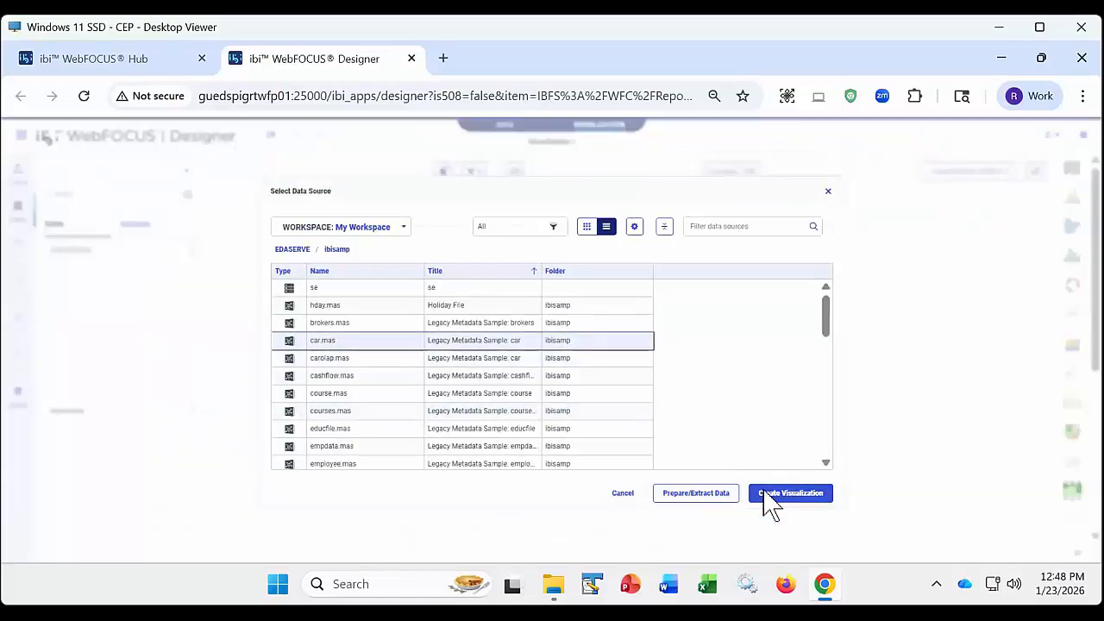
click(770, 499)
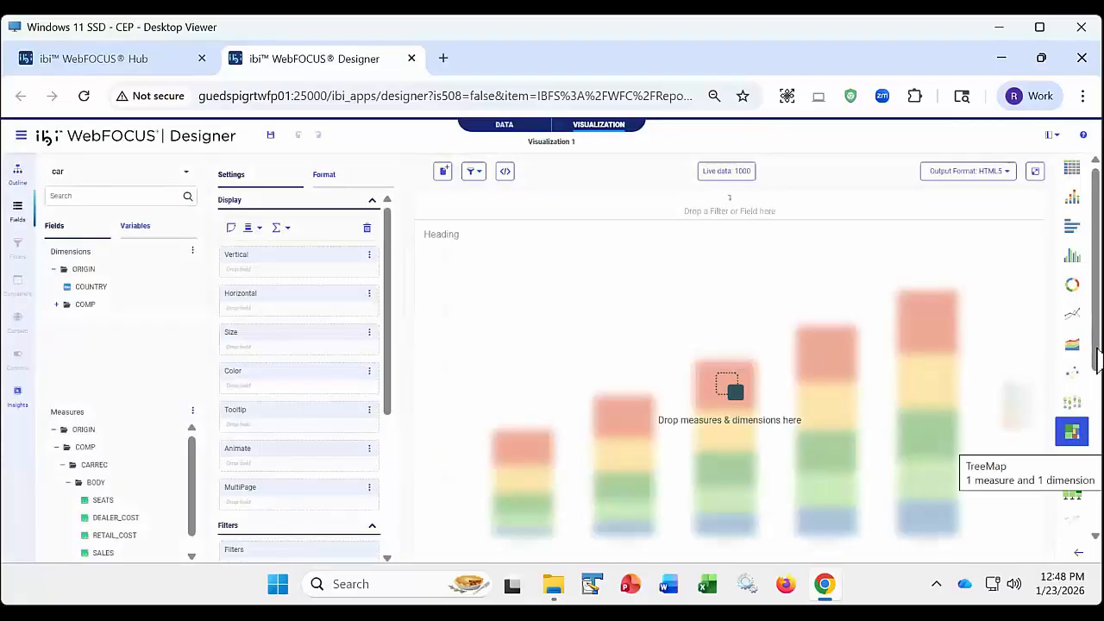
scroll(1096, 347, down, 3)
click(1082, 437)
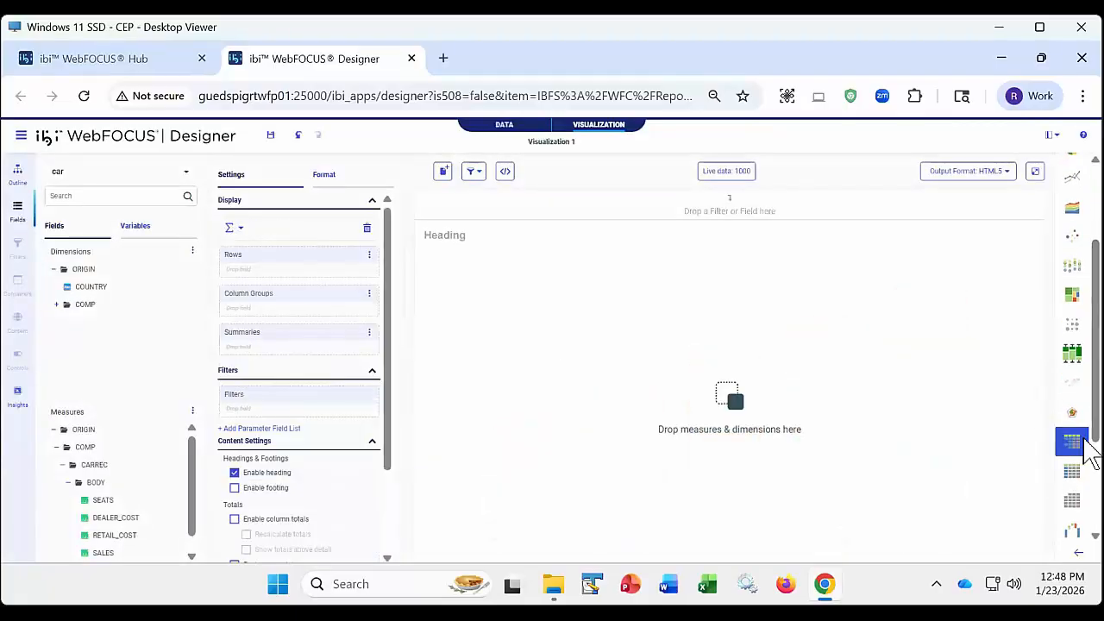
- Add the COUNTRY, CAR, MODEL and BODYTYPE dimensions to the report's rows
click(56, 304)
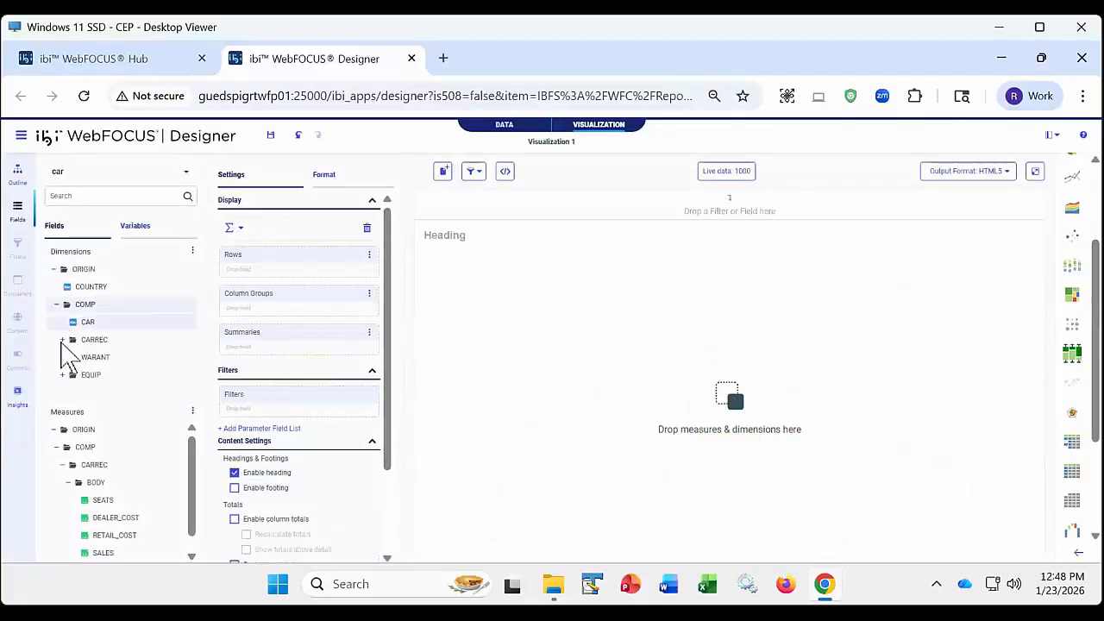
click(62, 338)
click(70, 375)
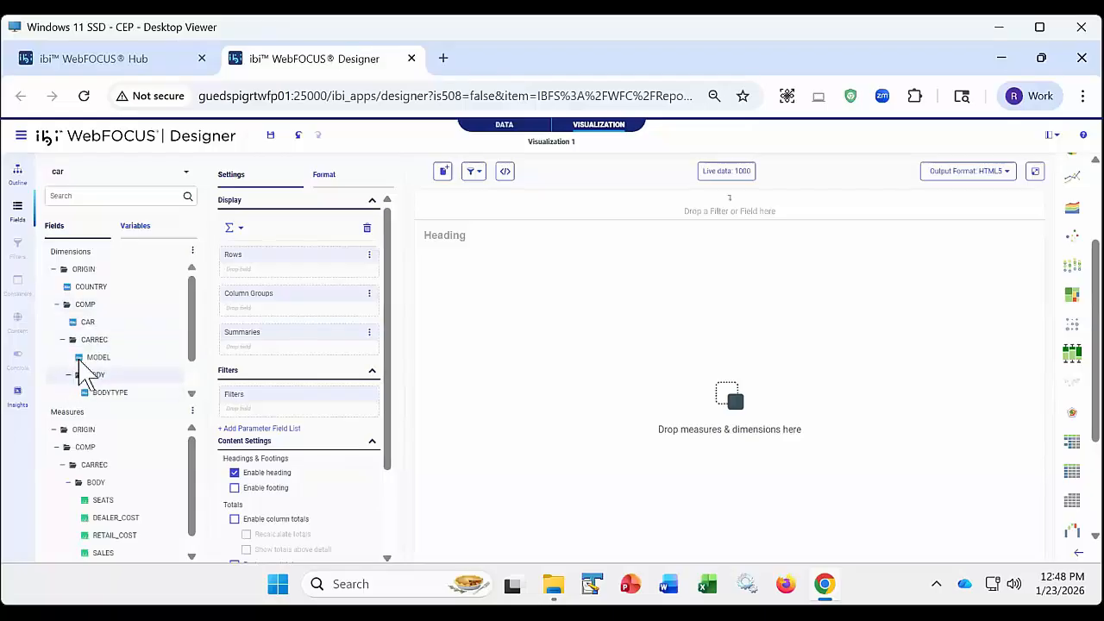
double_click(93, 288)
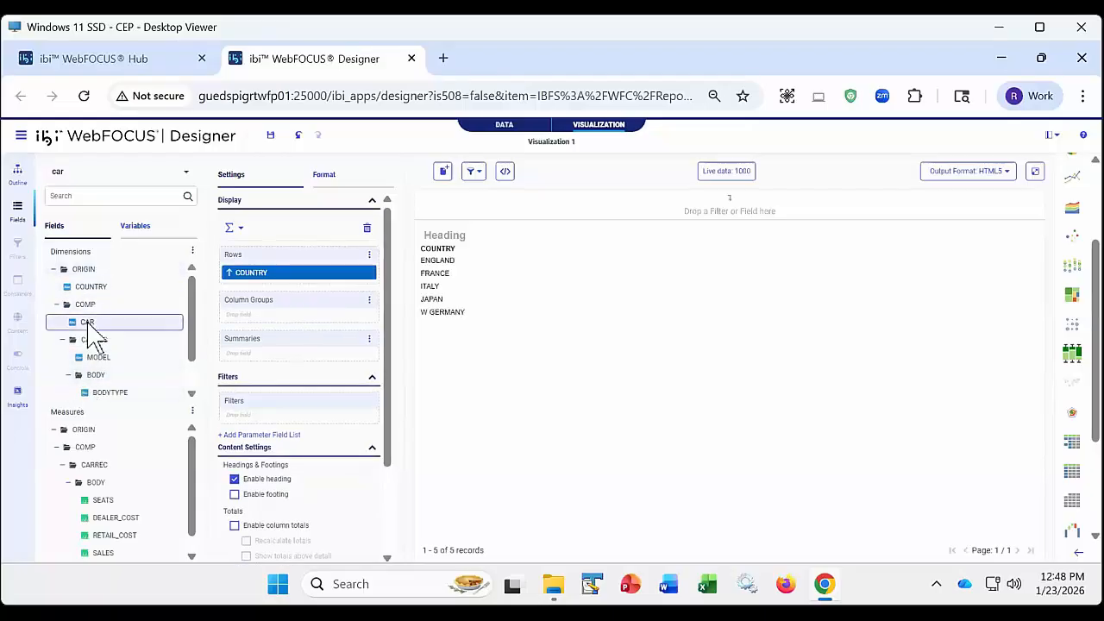
double_click(87, 324)
double_click(100, 357)
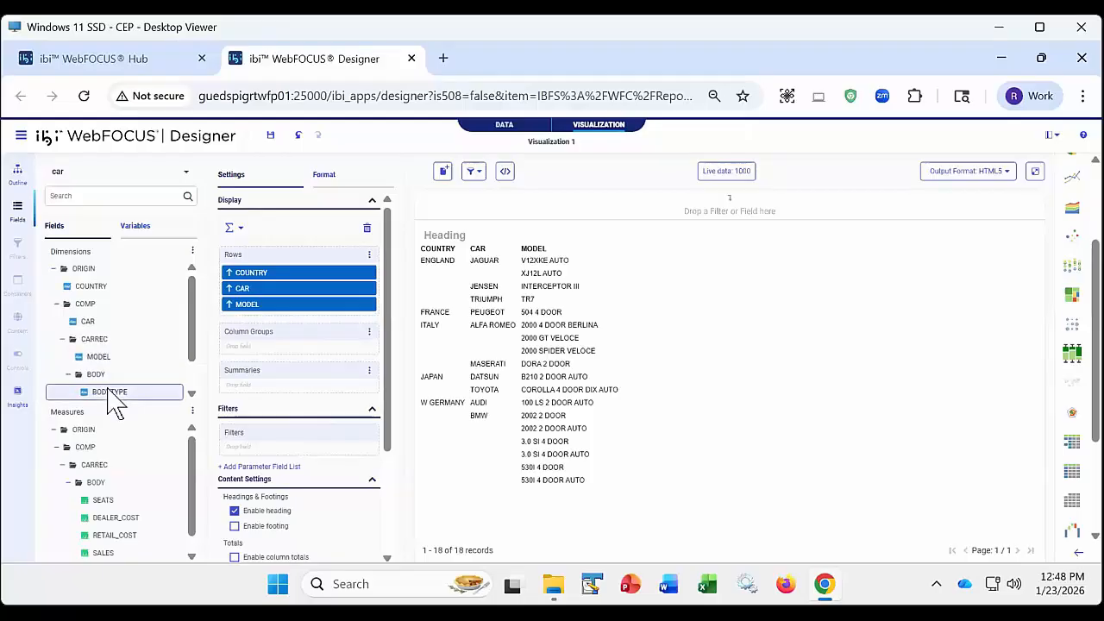
double_click(110, 393)
- Add the RETAIL_COST, DEALER_COST and SALES measures to the report's summaries
scroll(130, 466, down, 1)
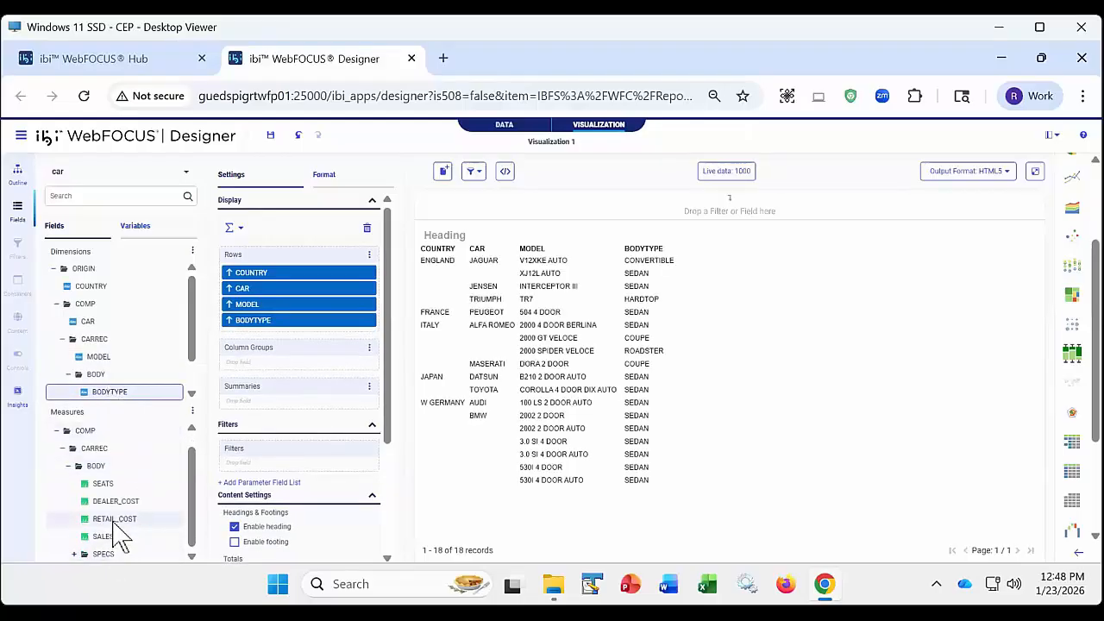
double_click(113, 519)
double_click(116, 500)
click(107, 537)
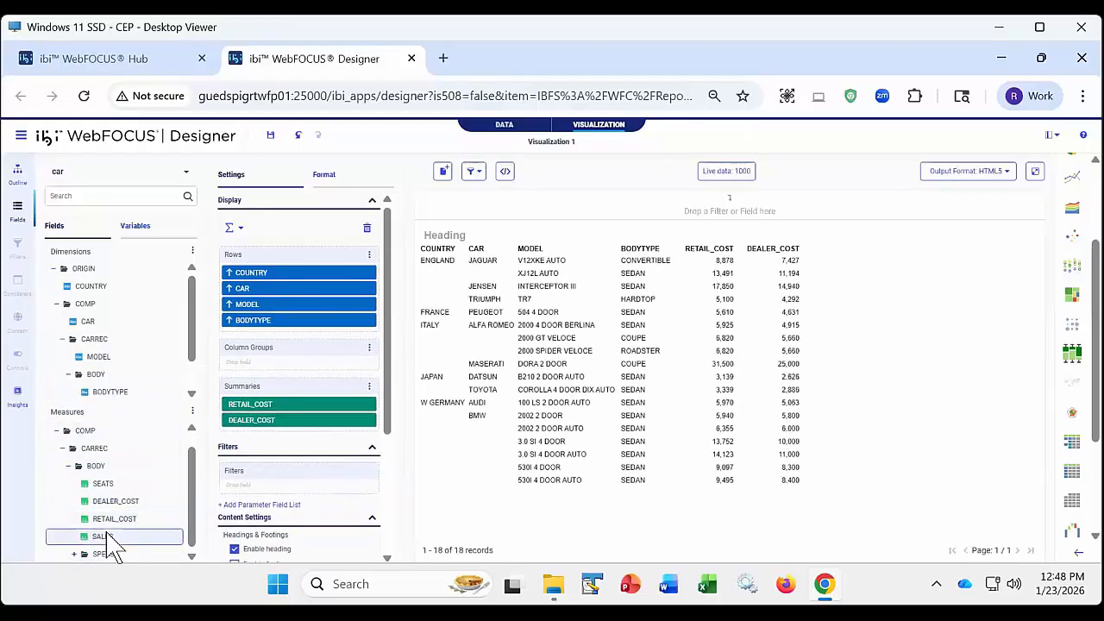
double_click(107, 536)
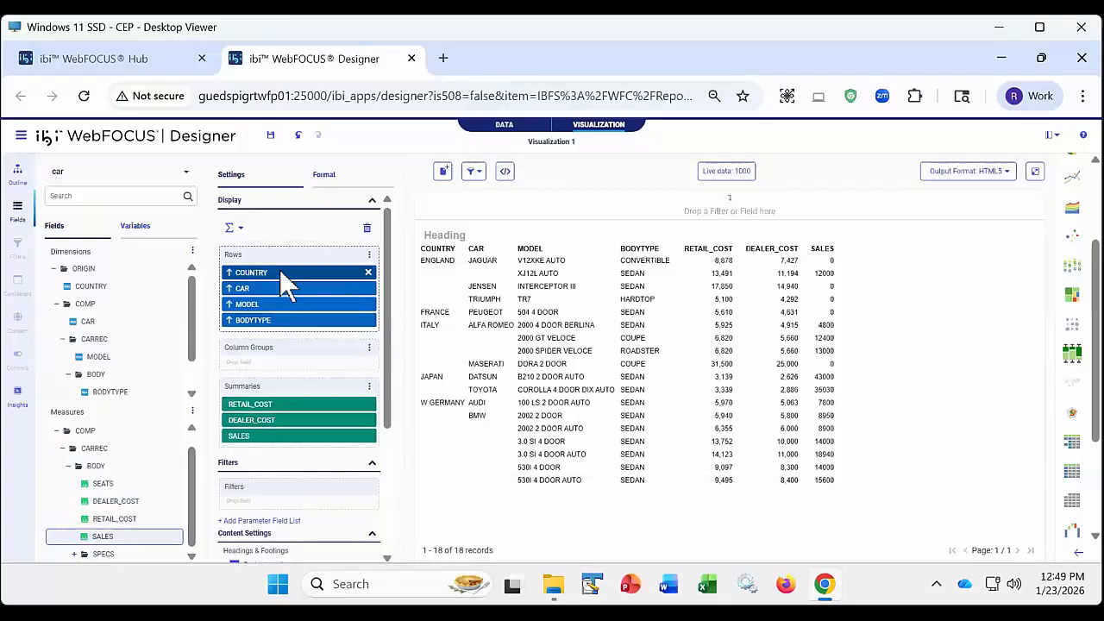
- Add COUNTRY, CAR, MODEL and BODYTYPE as dynamic filters above the report heading
drag(285, 272, 435, 207)
drag(306, 288, 552, 212)
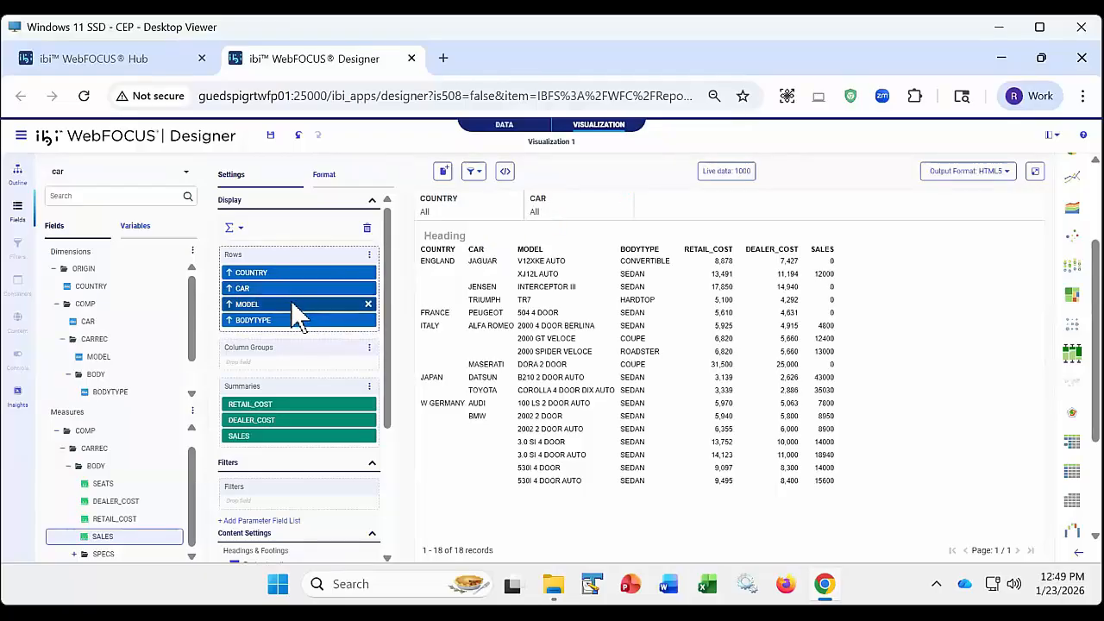
drag(296, 305, 647, 210)
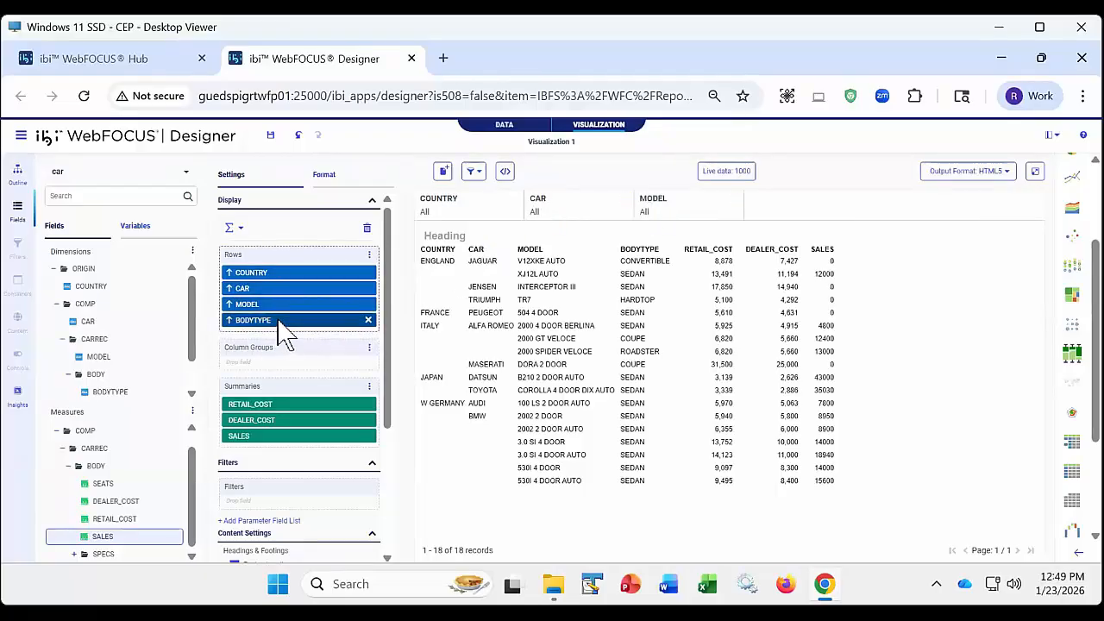
drag(285, 326, 773, 217)
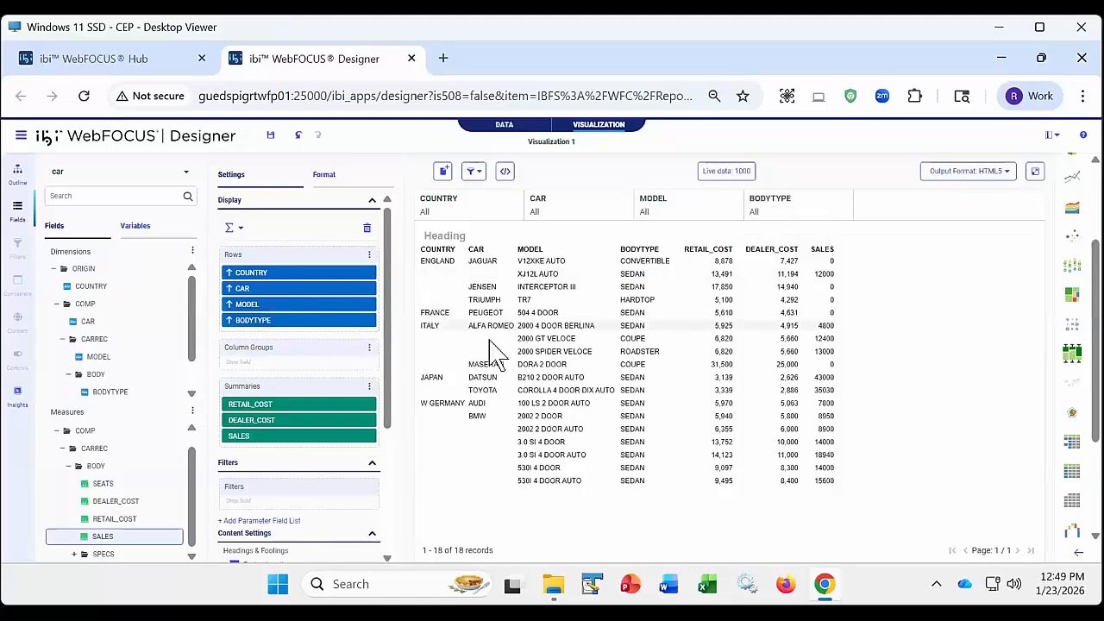
- Save the report in My Content with the title Car Report With Filters
click(270, 135)
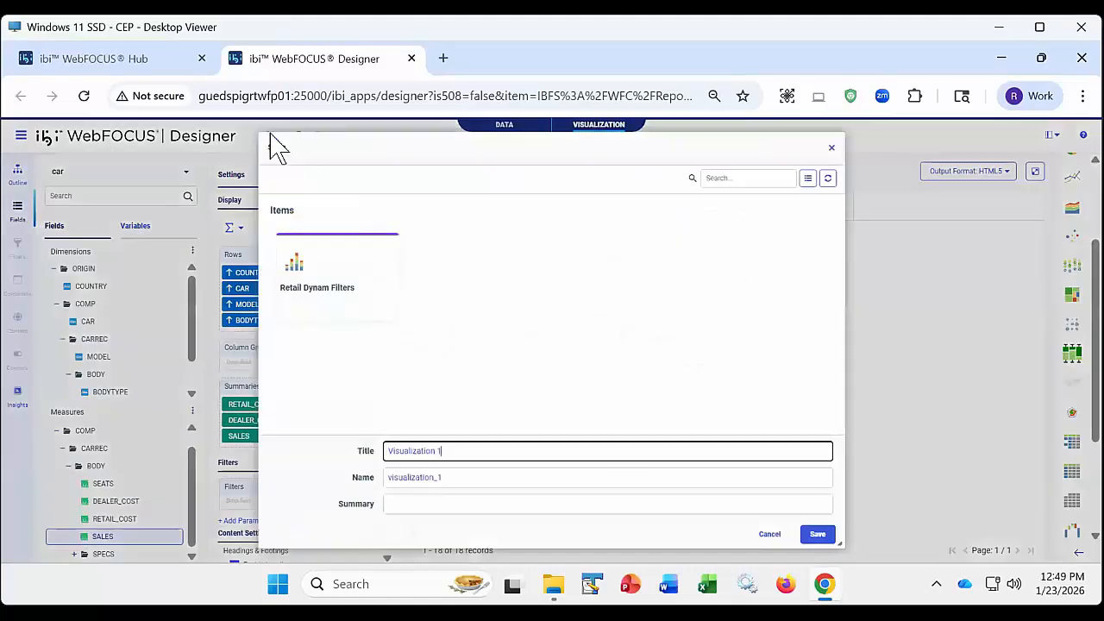
triple_click(456, 451)
text(Car re)
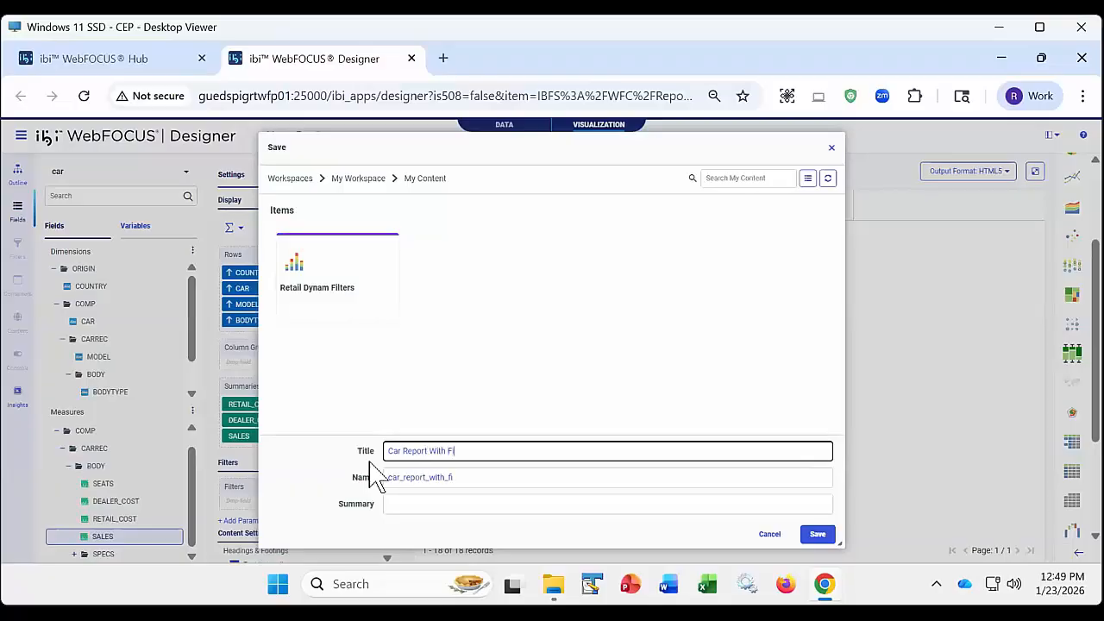
text(port With Filters)
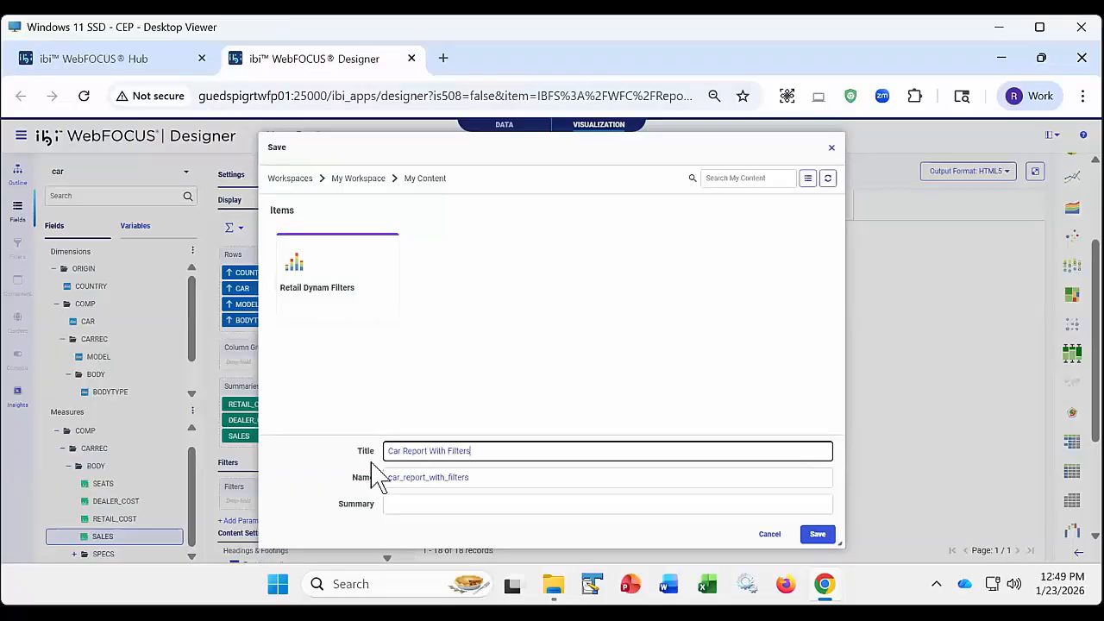
click(818, 535)
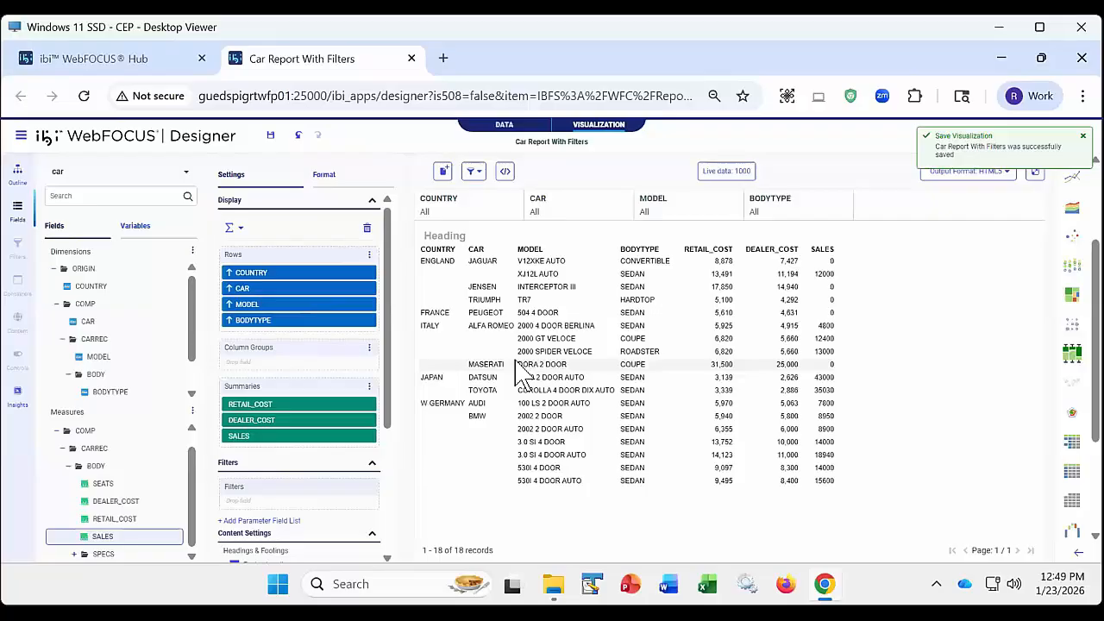
- Check the filter-linking options and select JAGUAR and PEUGEOT in the report's CAR filter
click(476, 173)
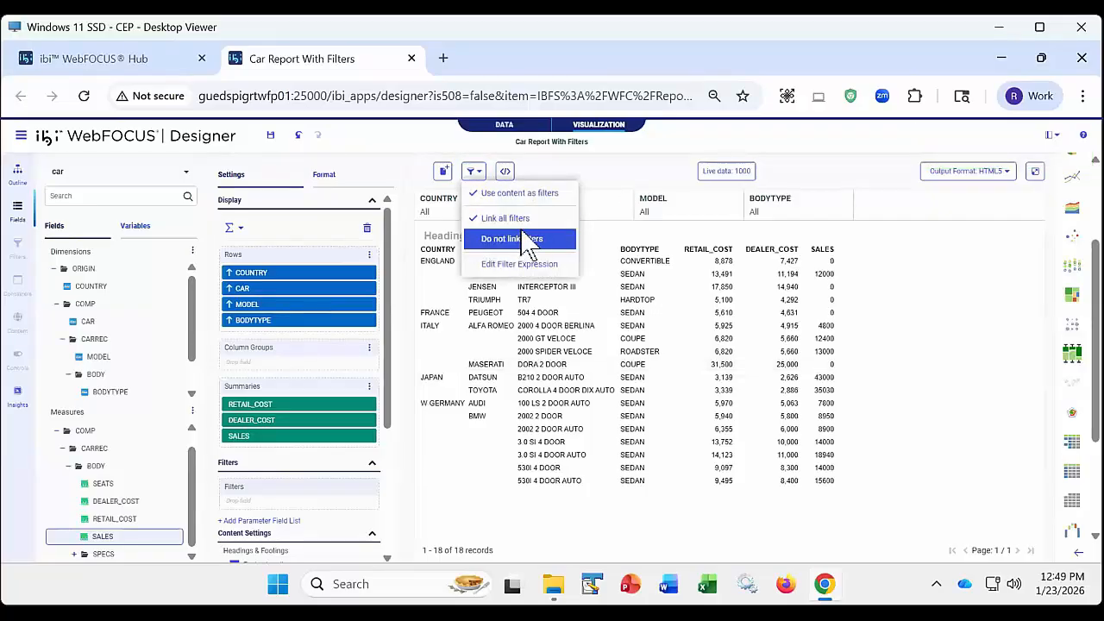
click(608, 179)
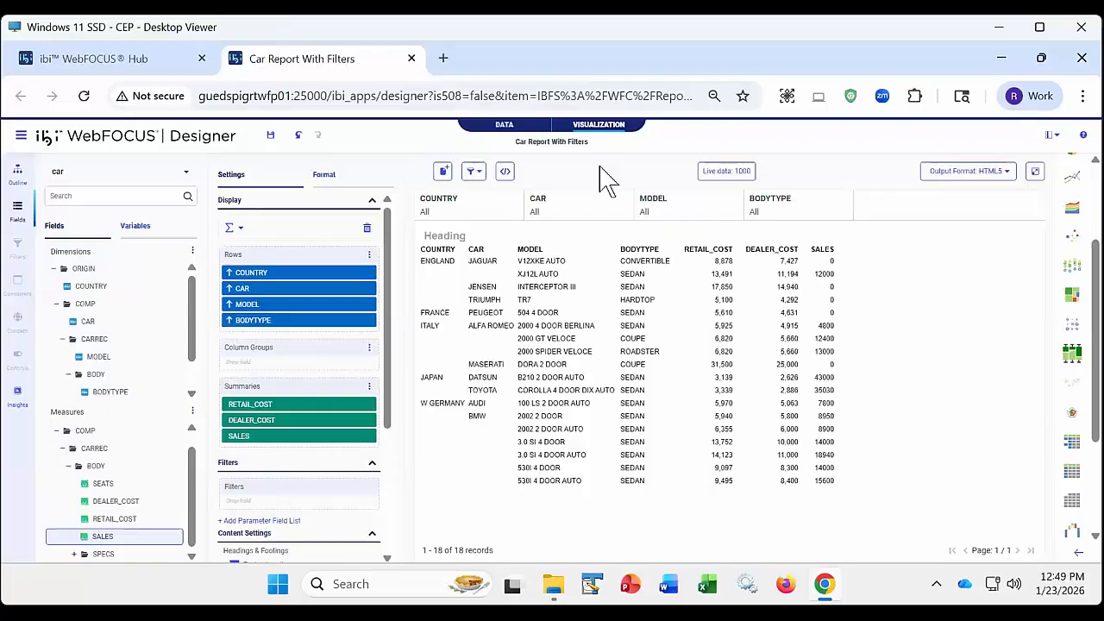
click(587, 215)
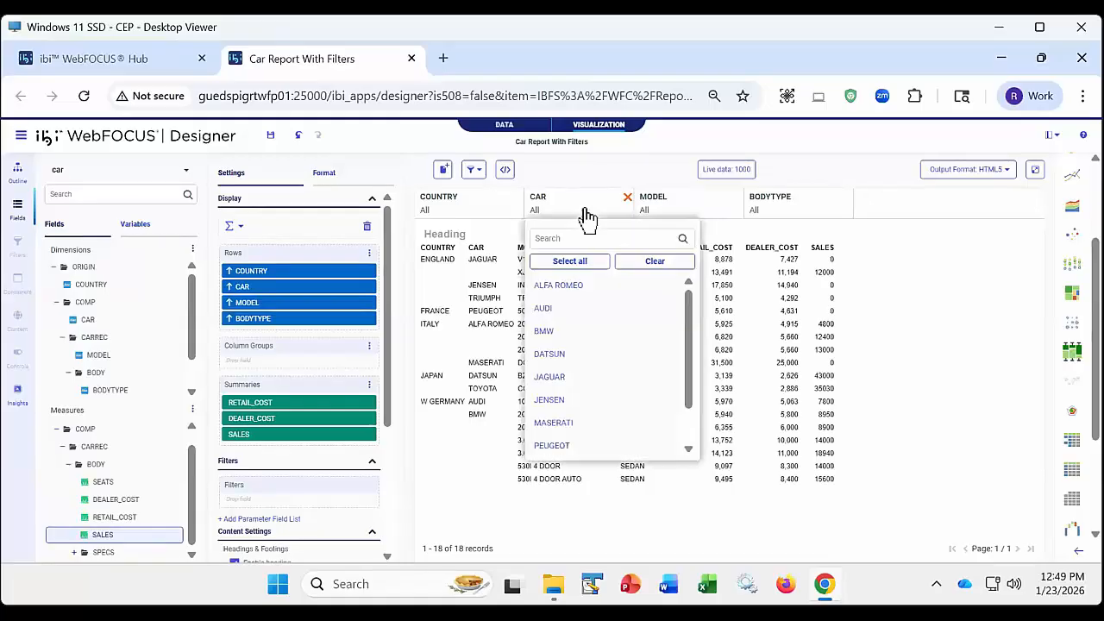
click(600, 381)
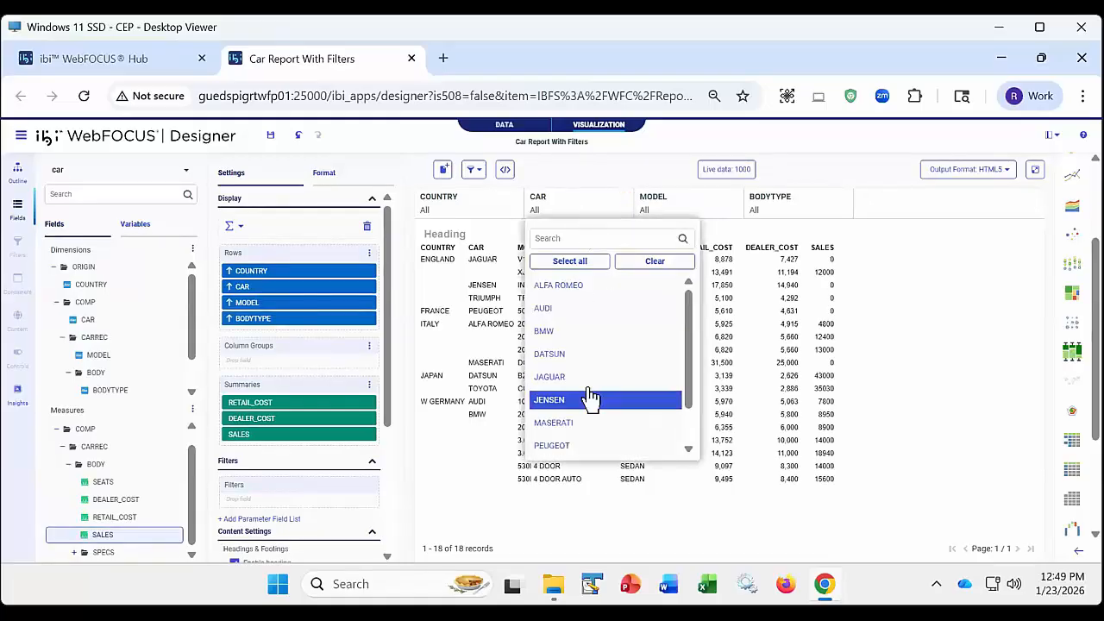
click(567, 447)
click(593, 522)
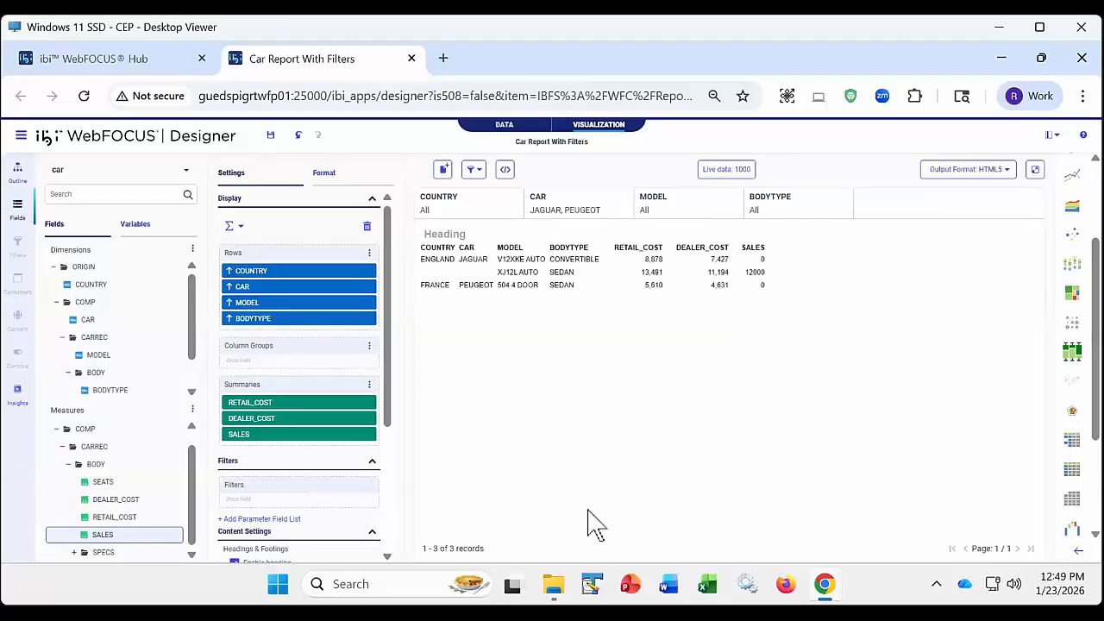
- Examine the values offered by the linked COUNTRY, MODEL and BODYTYPE filters, and review the filter-linking options
click(477, 214)
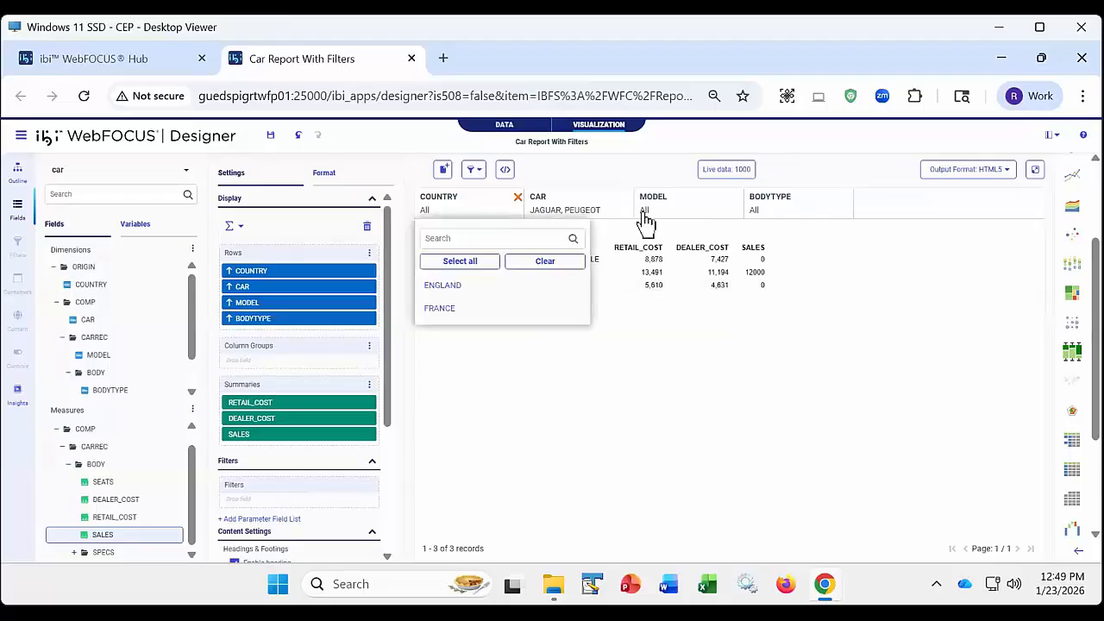
click(703, 215)
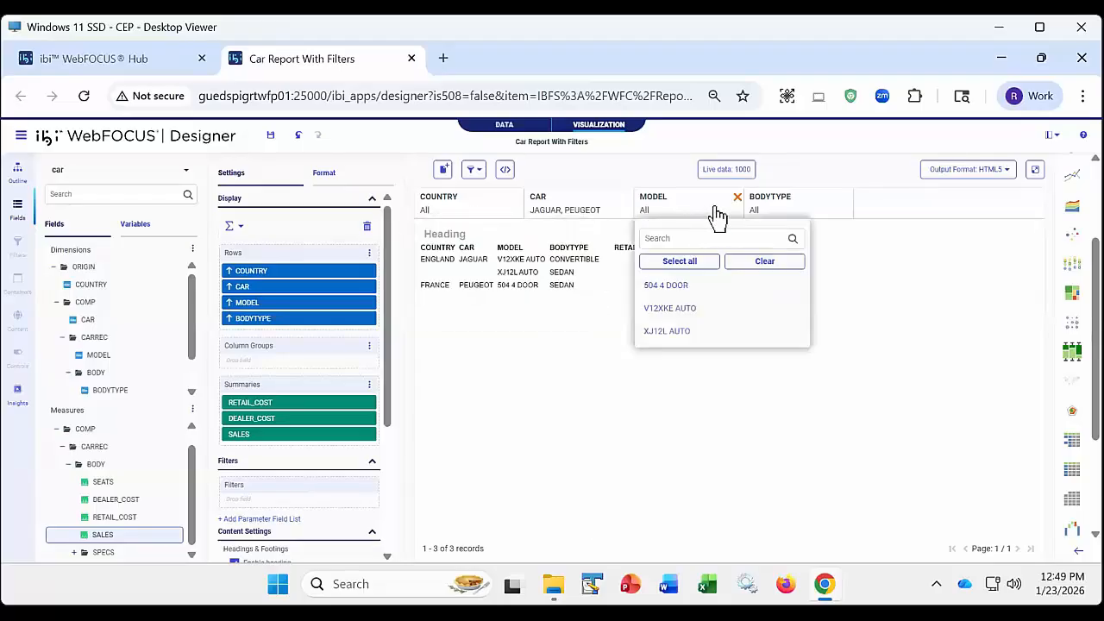
click(798, 212)
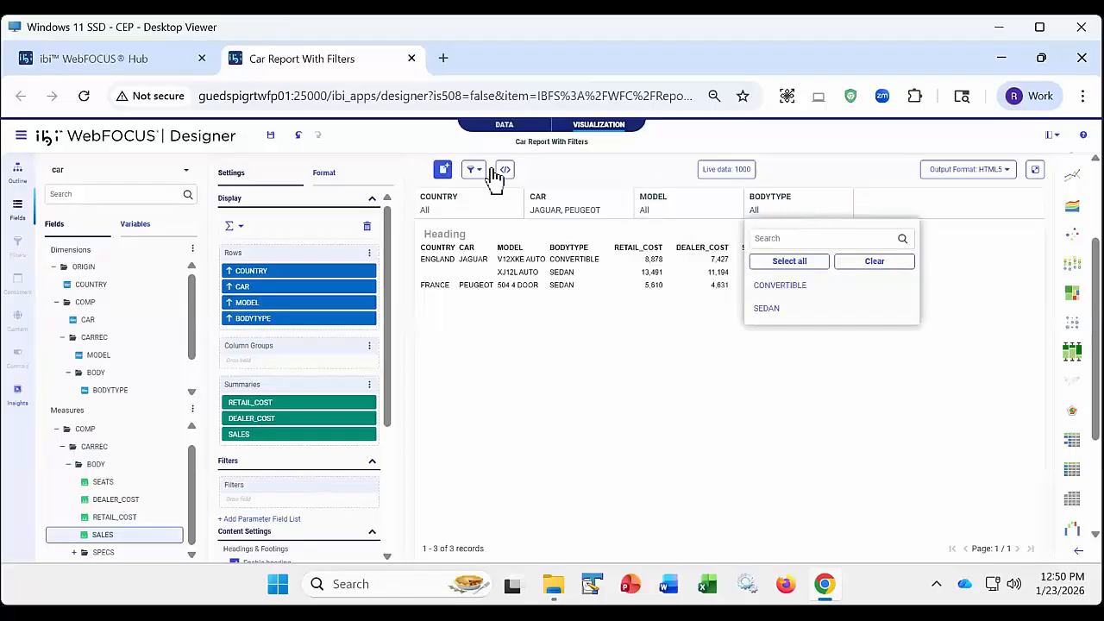
click(565, 168)
click(476, 170)
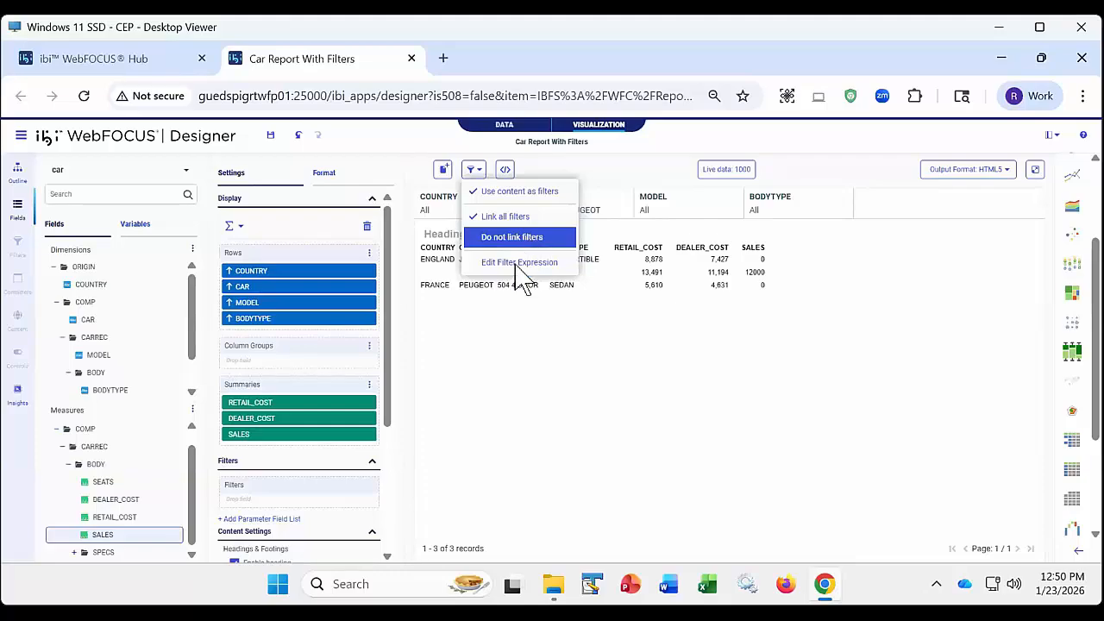
click(597, 369)
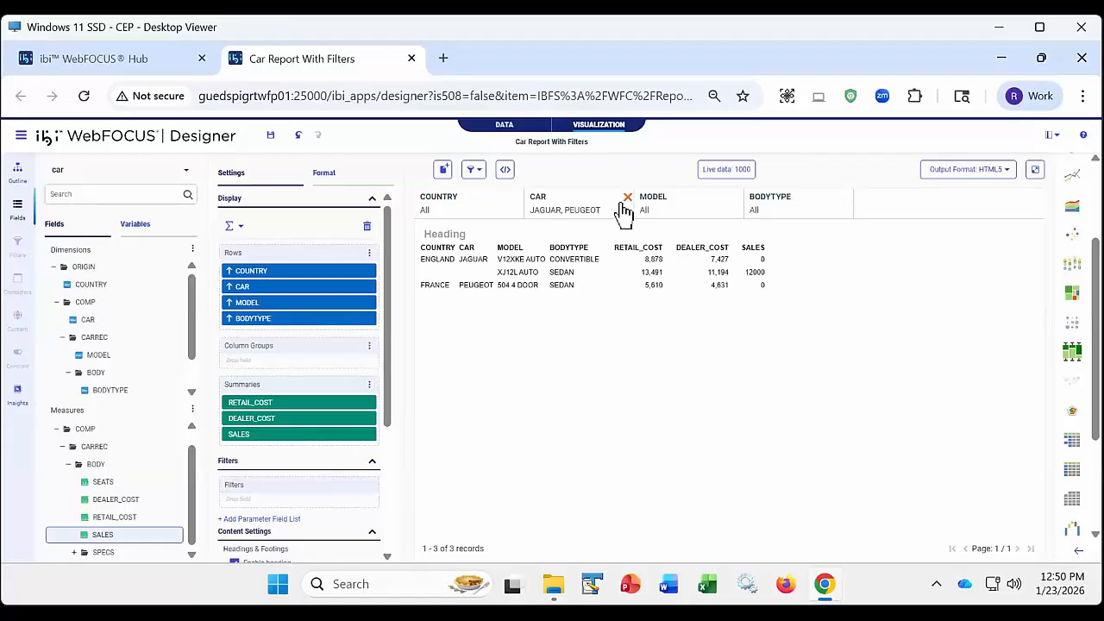
- Clear the CAR filter's values and turn on Require selection for the COUNTRY, CAR, MODEL and BODYTYPE filters
click(589, 213)
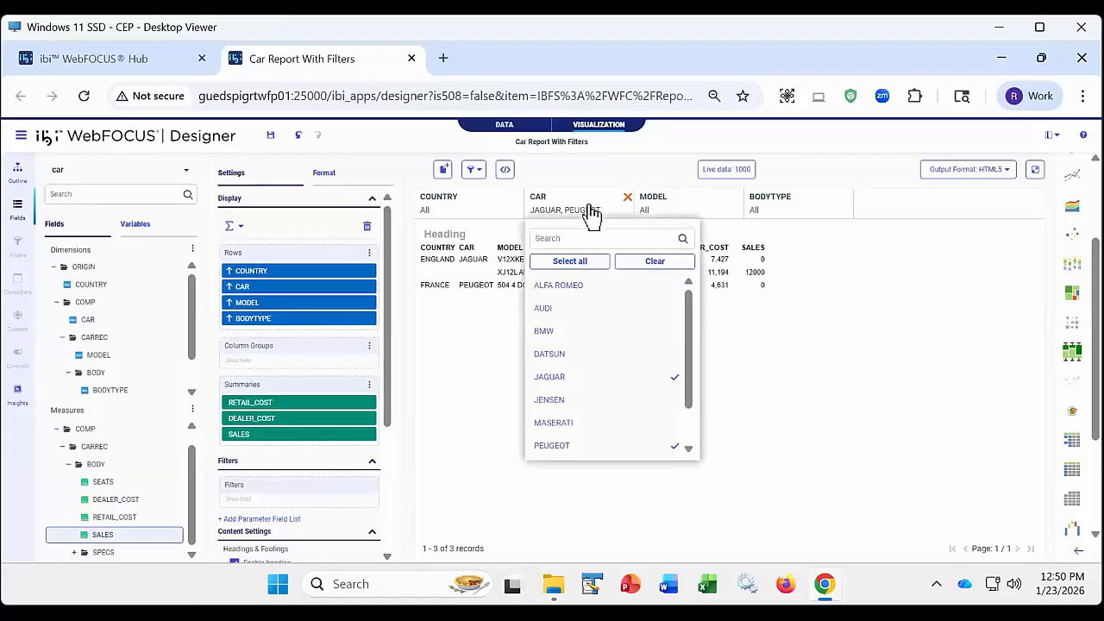
click(653, 263)
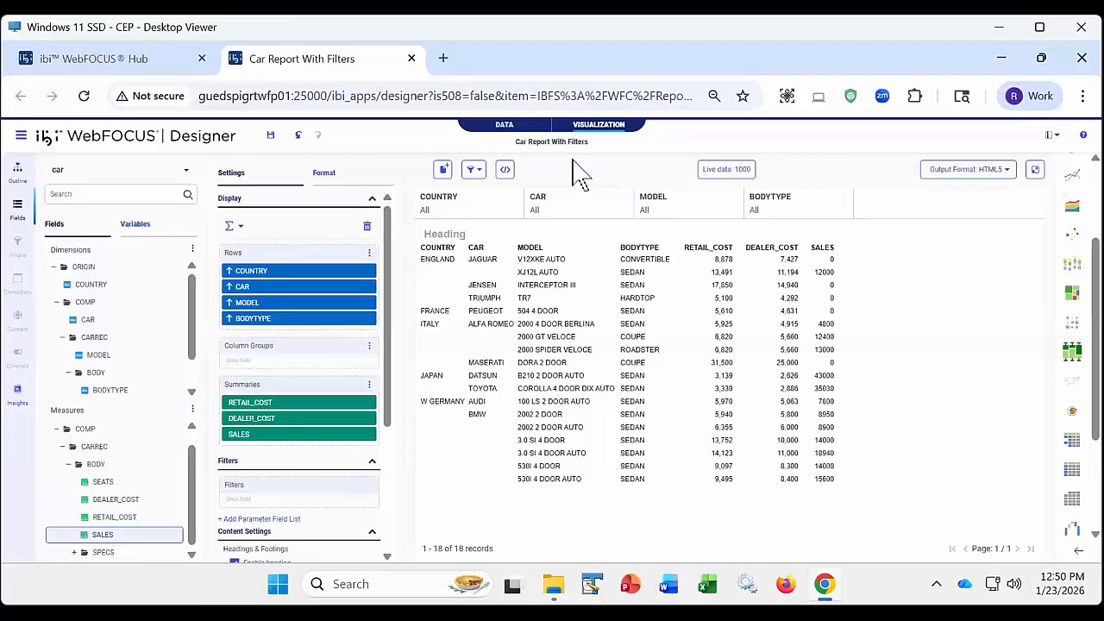
right_click(473, 219)
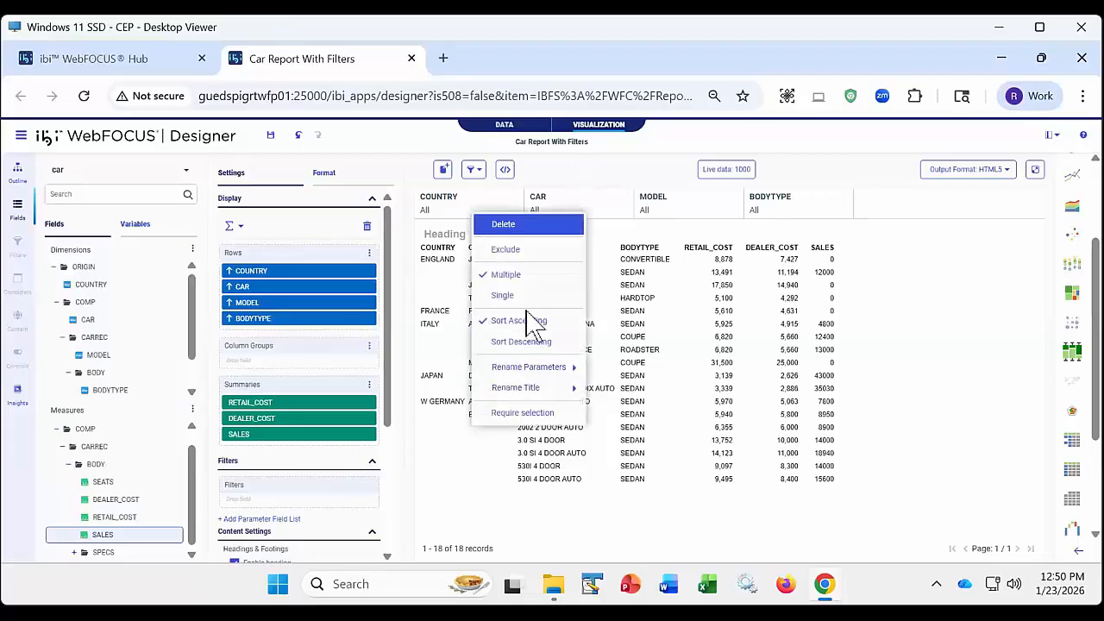
mouse_move(532, 392)
click(529, 412)
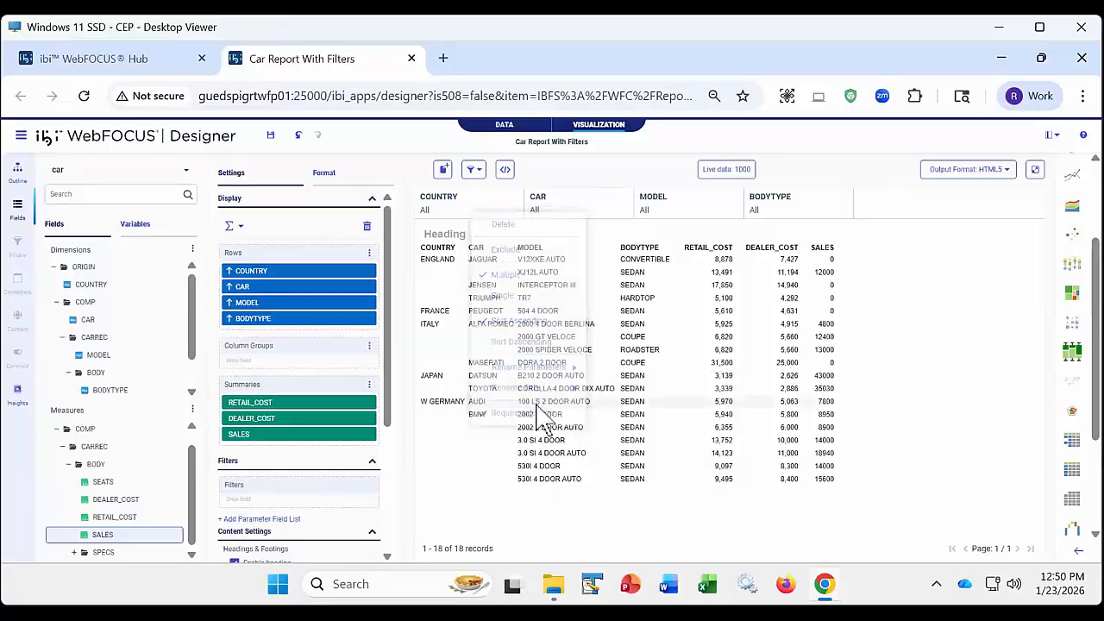
right_click(586, 218)
click(626, 409)
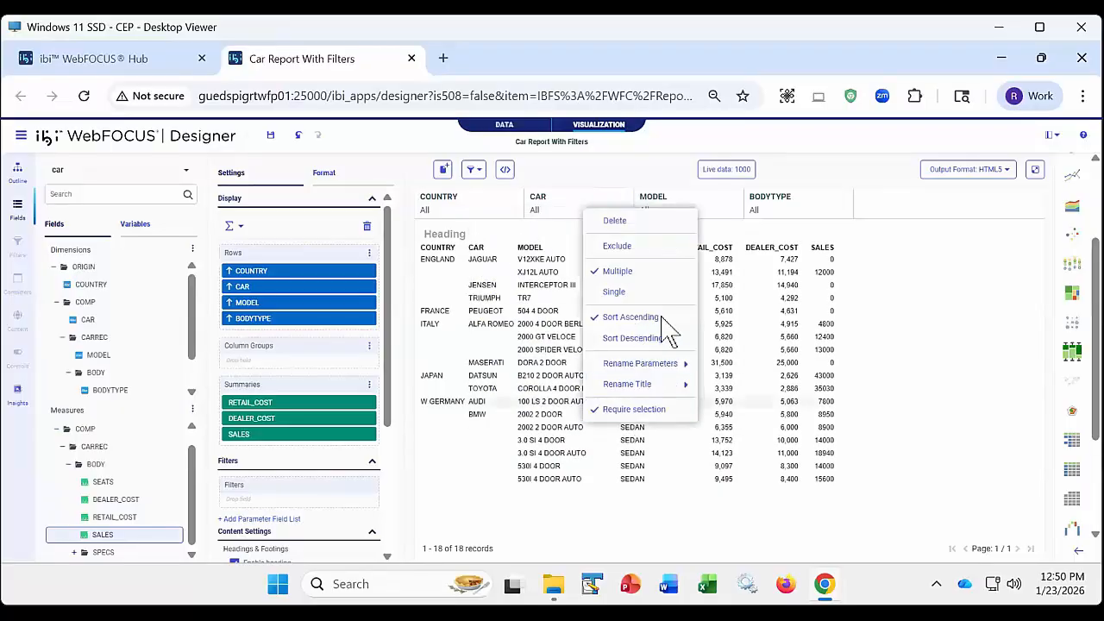
right_click(694, 214)
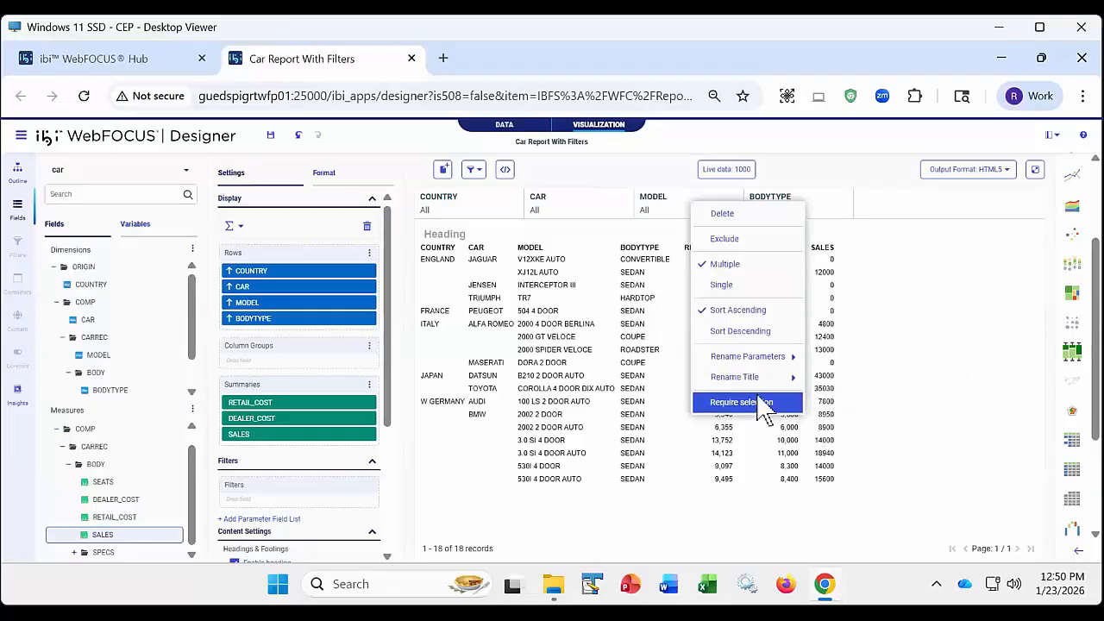
click(765, 402)
right_click(820, 216)
click(852, 405)
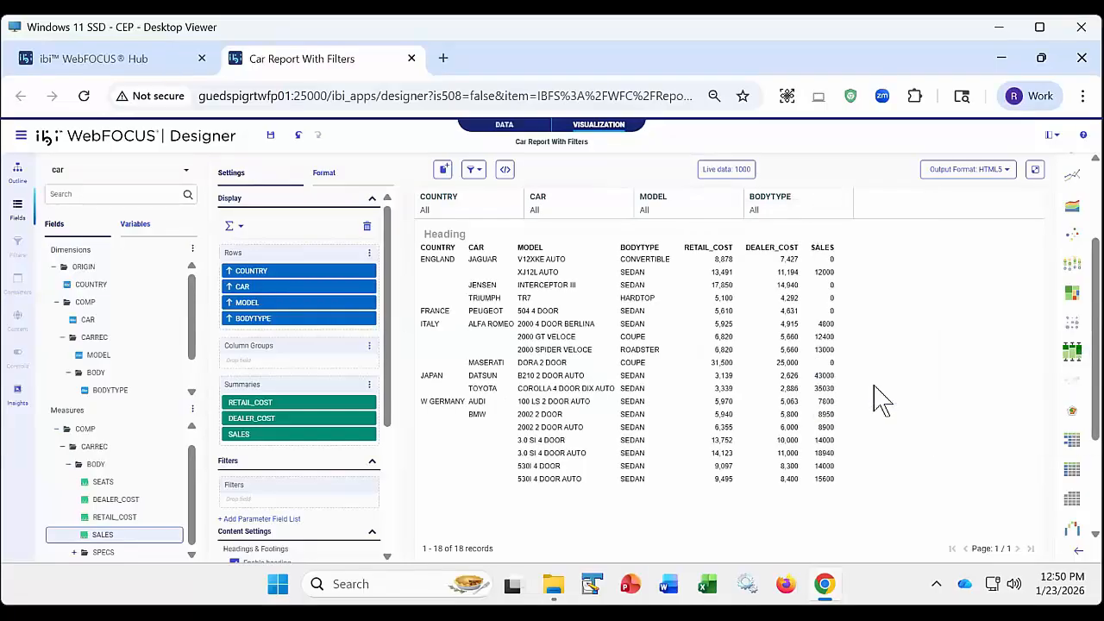
- Preview the report in a separate tab and select ENGLAND and FRANCE for the COUNTRY parameter
click(1034, 171)
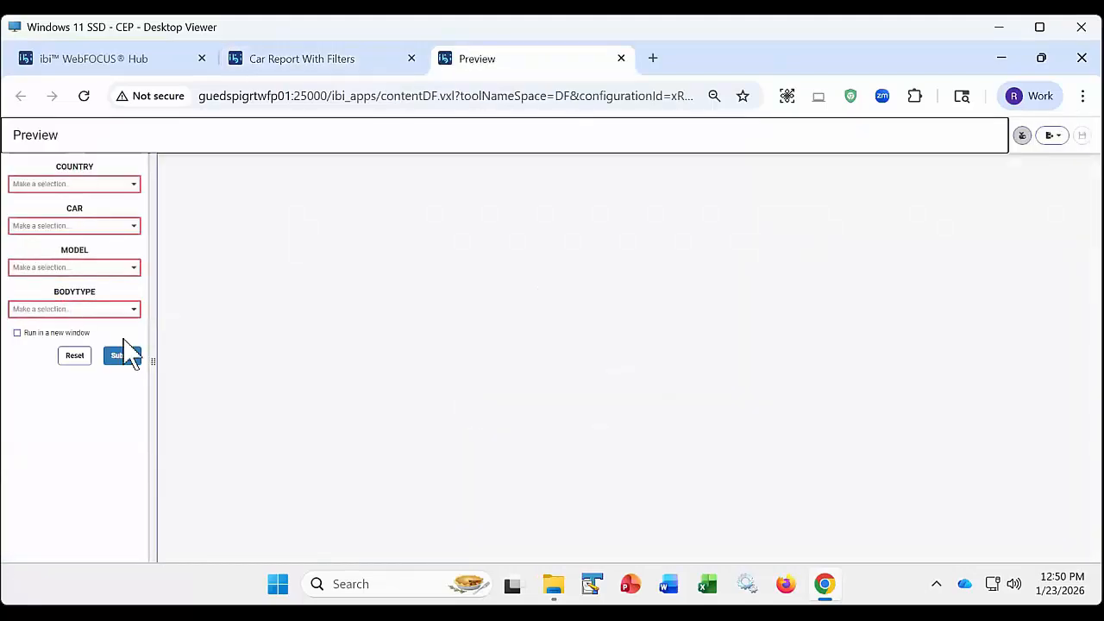
click(134, 183)
click(54, 269)
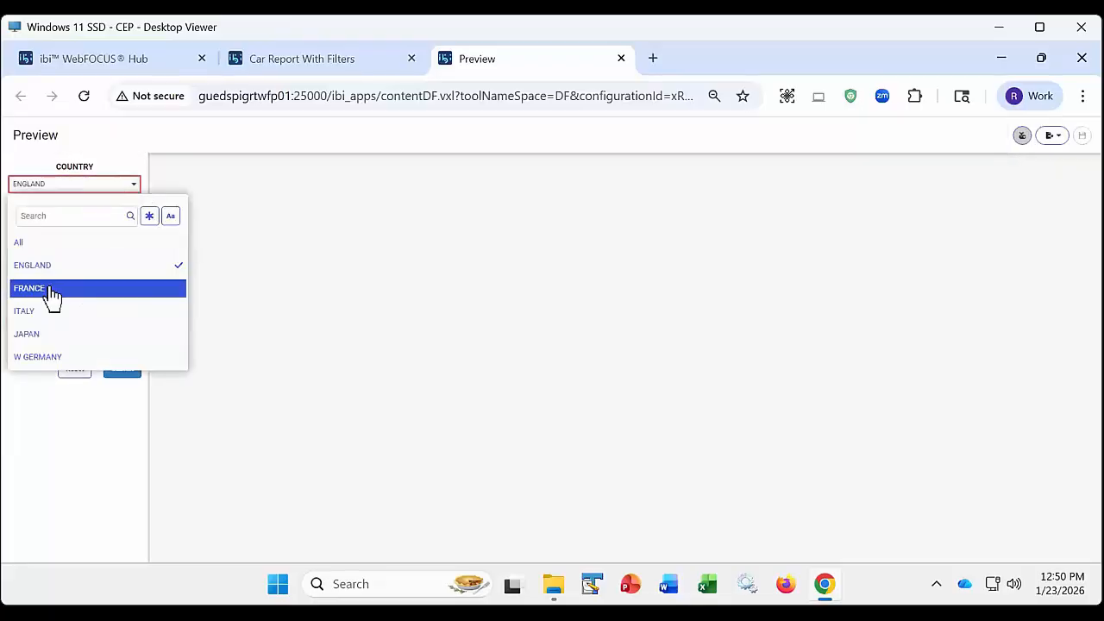
click(49, 289)
click(57, 405)
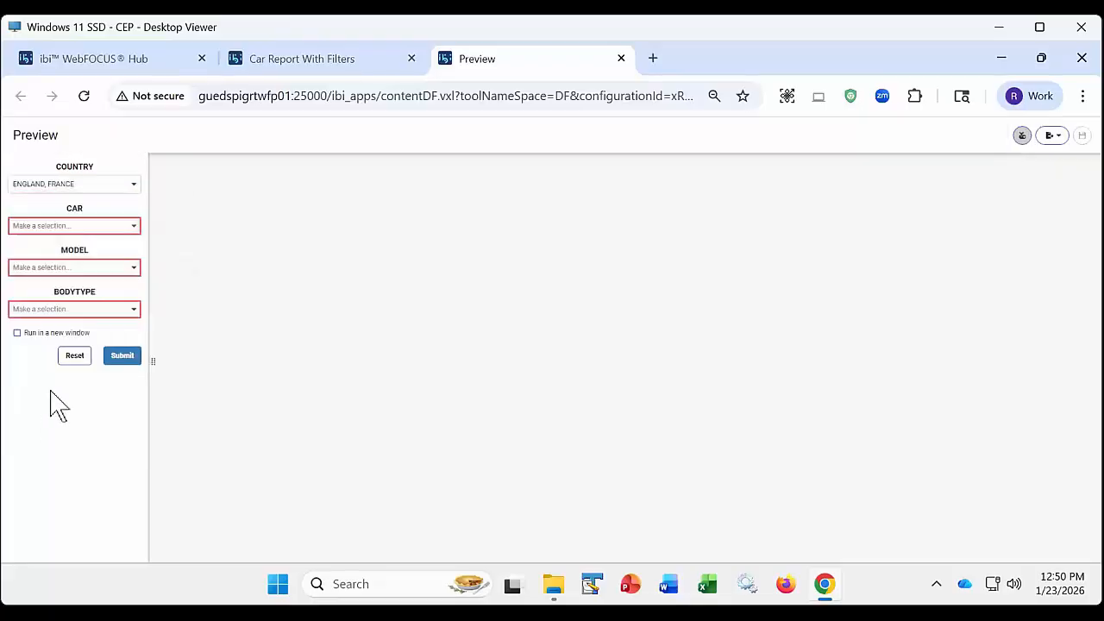
- Select JAGUAR and PEUGEOT for the CAR parameter in the report preview
click(133, 226)
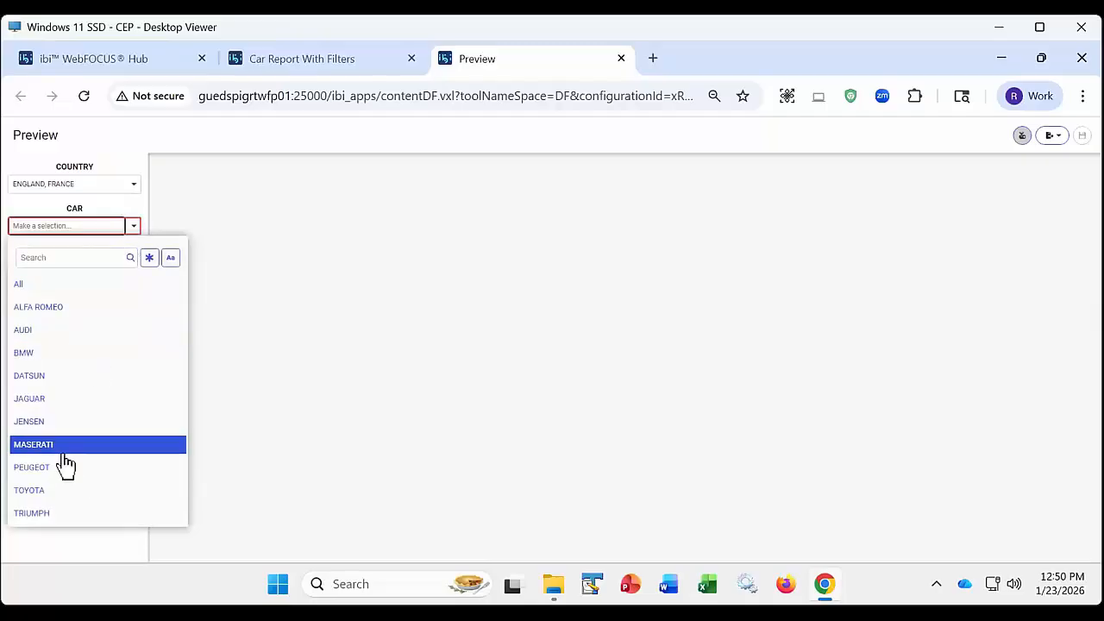
click(48, 402)
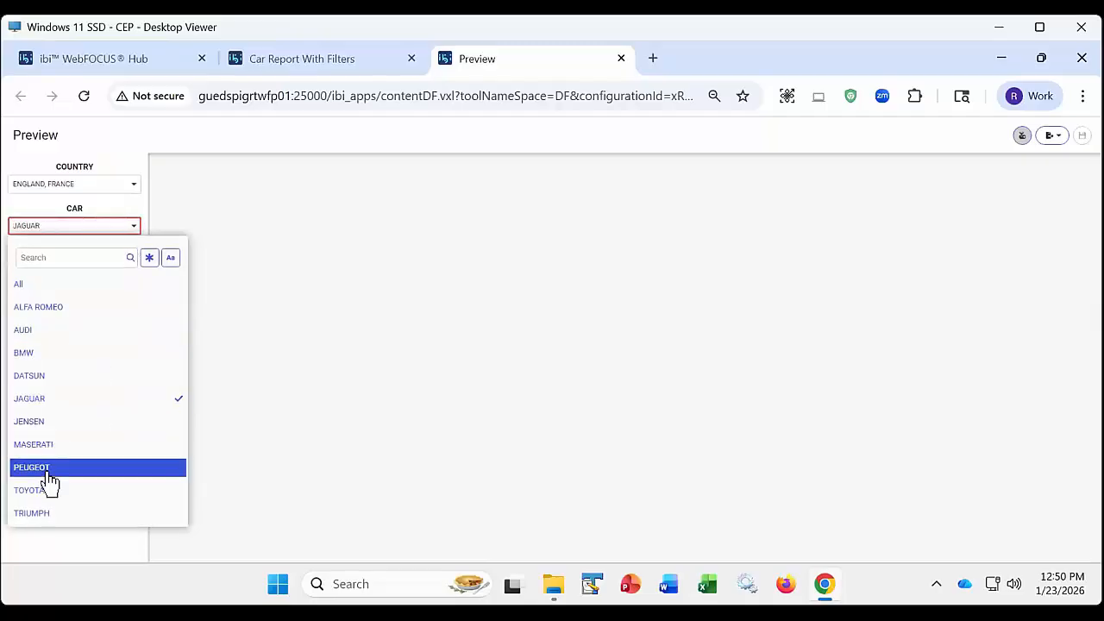
click(48, 468)
click(60, 547)
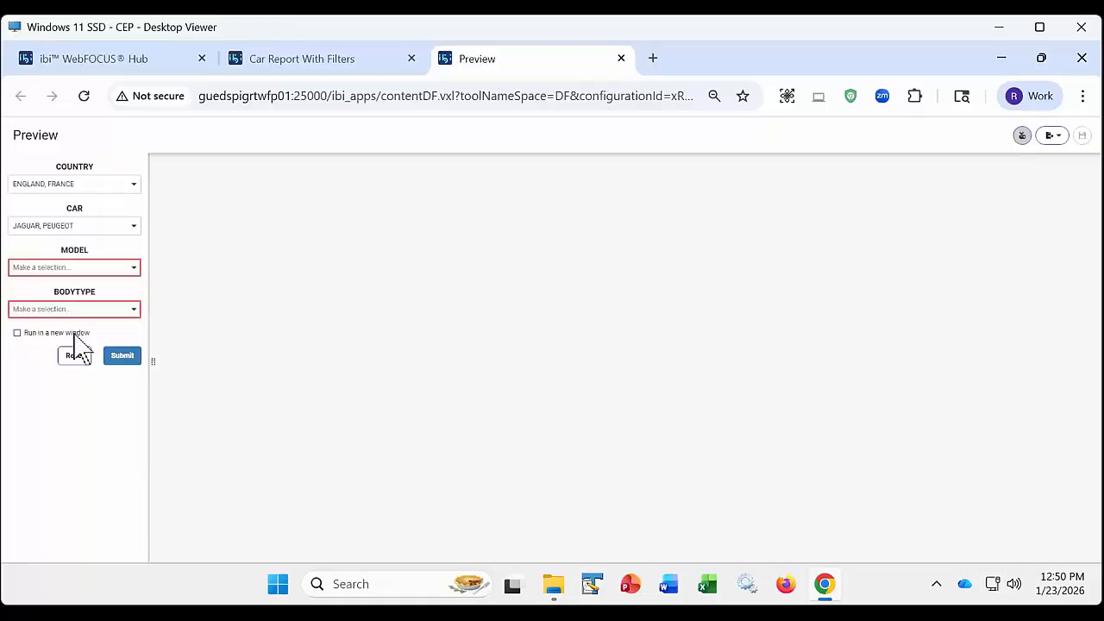
- Check the required MODEL and BODYTYPE parameters without choosing values, and close the report preview
click(102, 269)
click(122, 268)
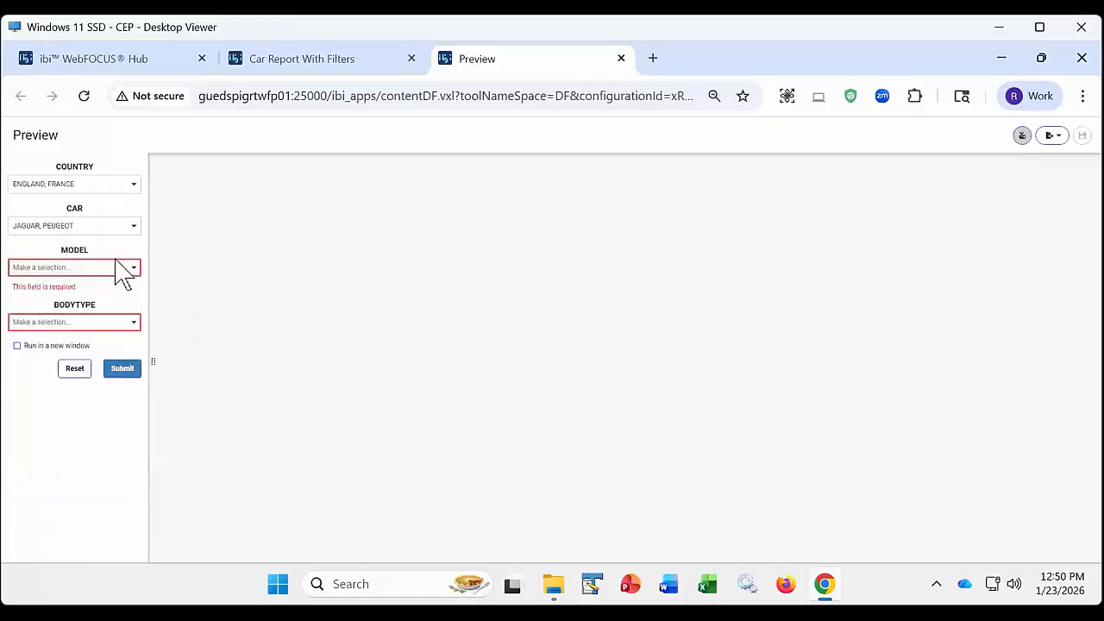
click(132, 323)
click(131, 321)
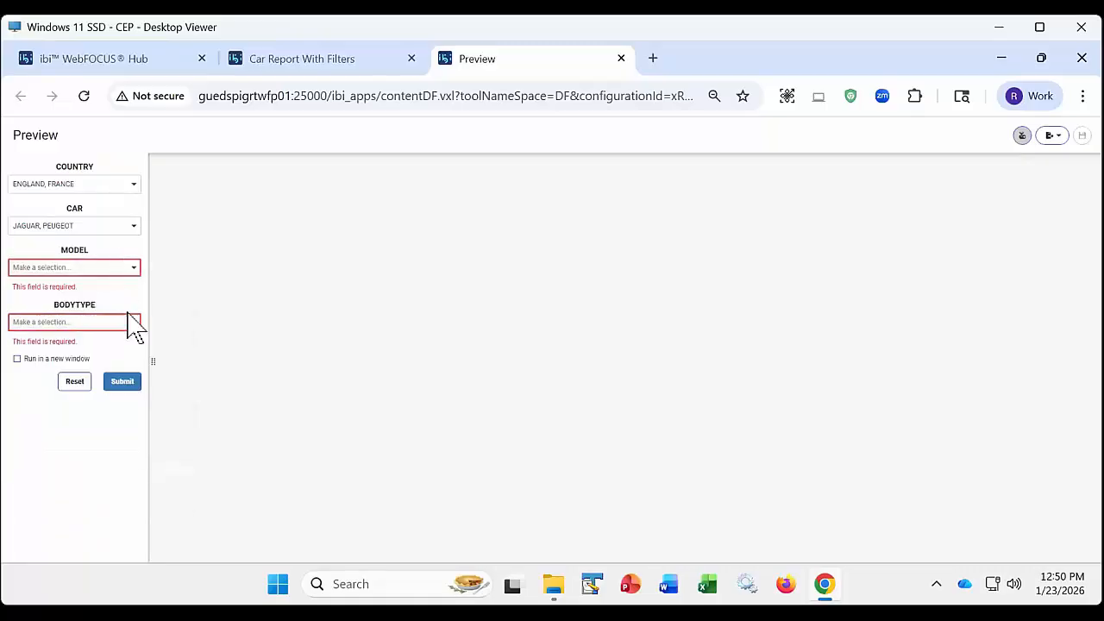
click(621, 58)
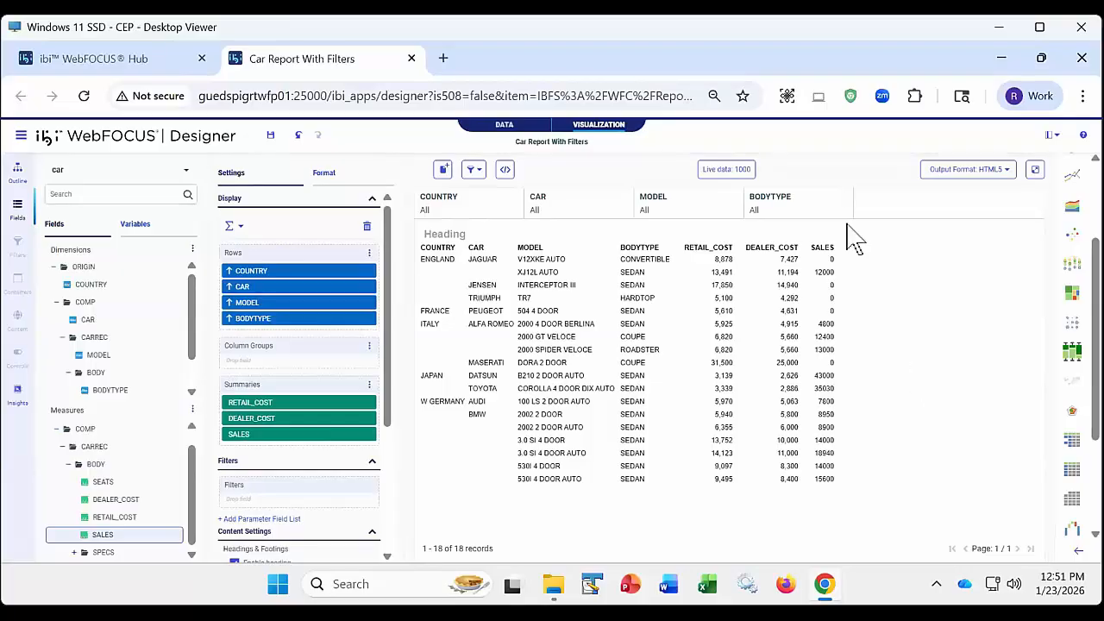
- Close the report designer without saving the filter changes and reopen Car Report With Filters for editing from My Content
click(411, 58)
click(629, 207)
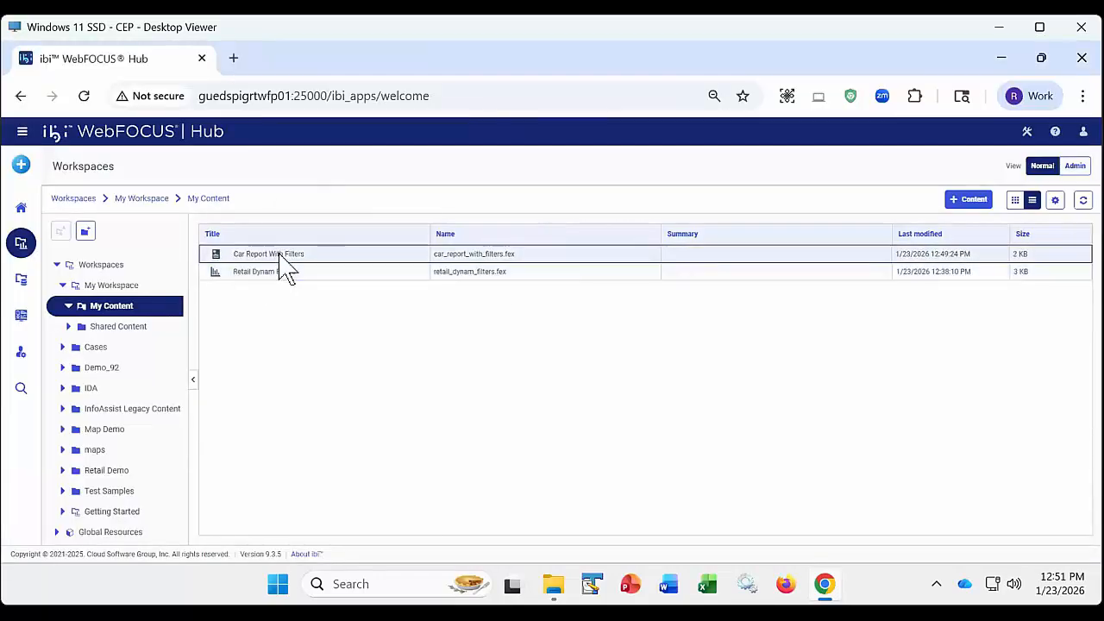
right_click(278, 255)
click(317, 281)
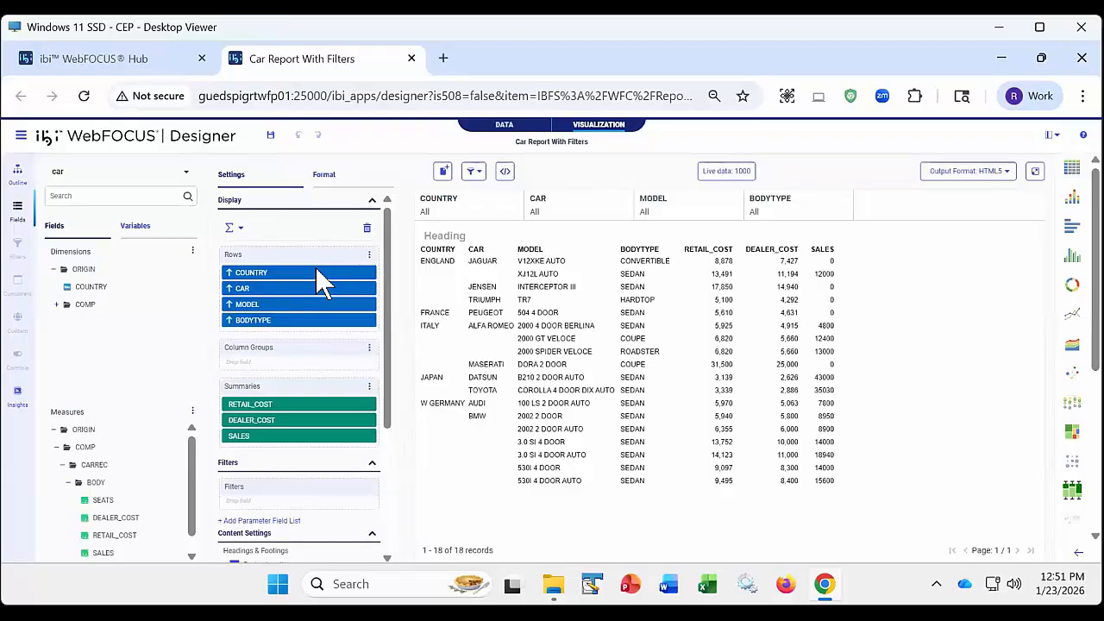
- Convert the car report into a page, check its filter options and preview the page in a new tab
click(443, 171)
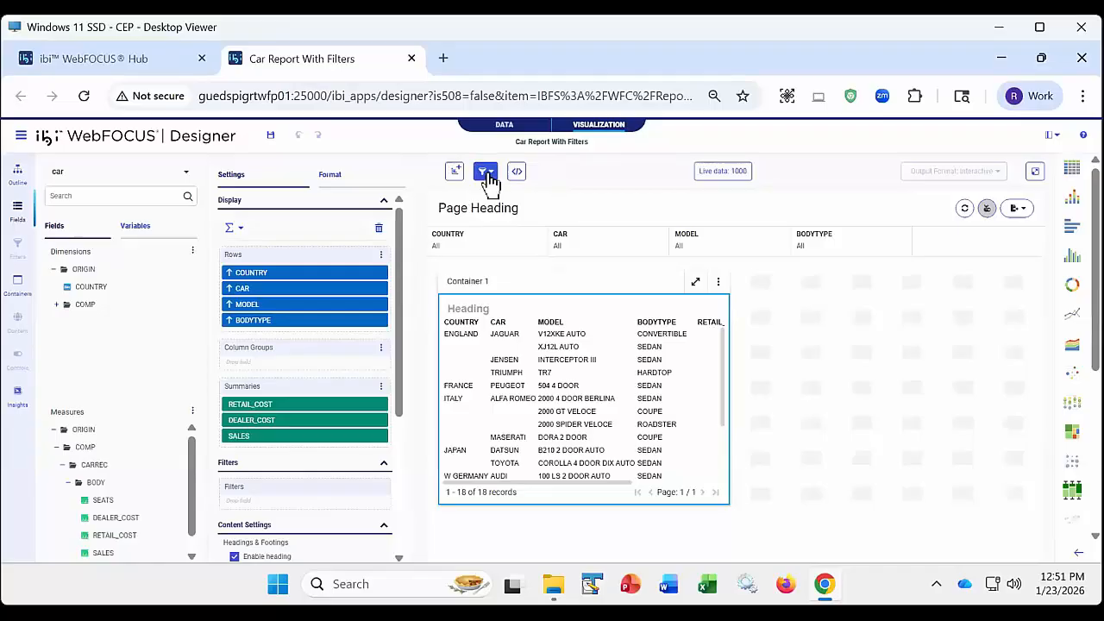
click(485, 171)
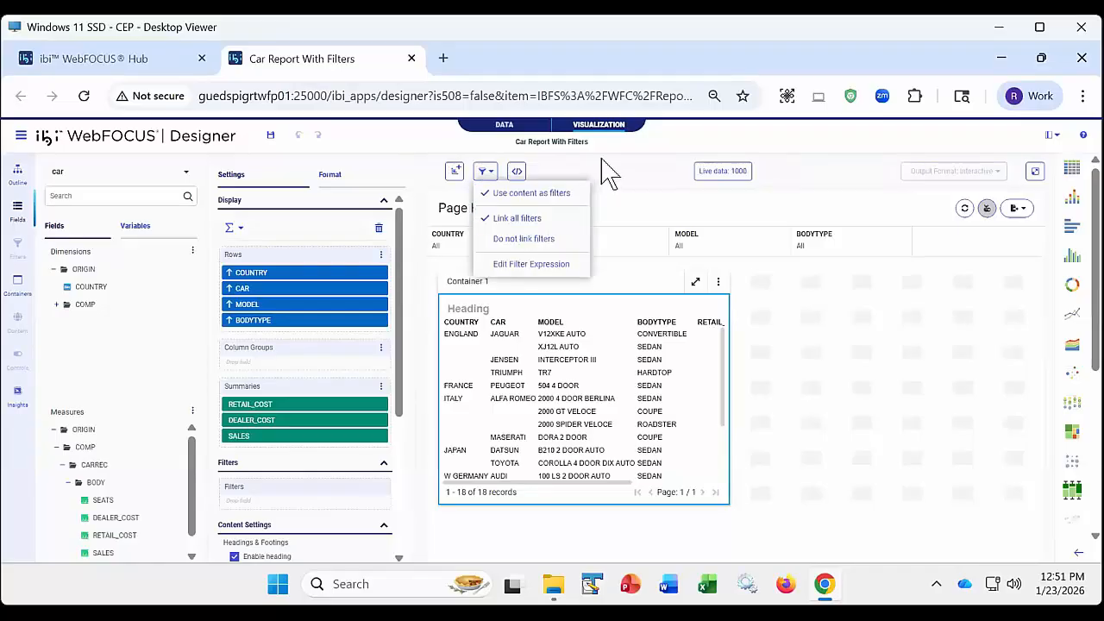
click(1035, 171)
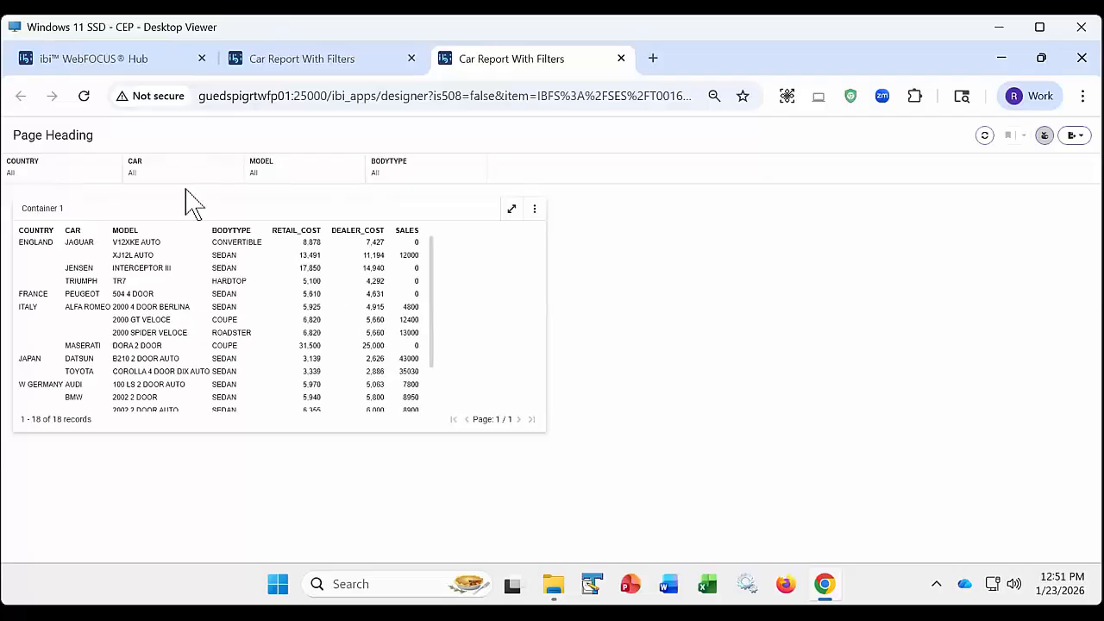
- Filter the previewed page to JAGUAR and PEUGEOT with the CAR filter
click(153, 177)
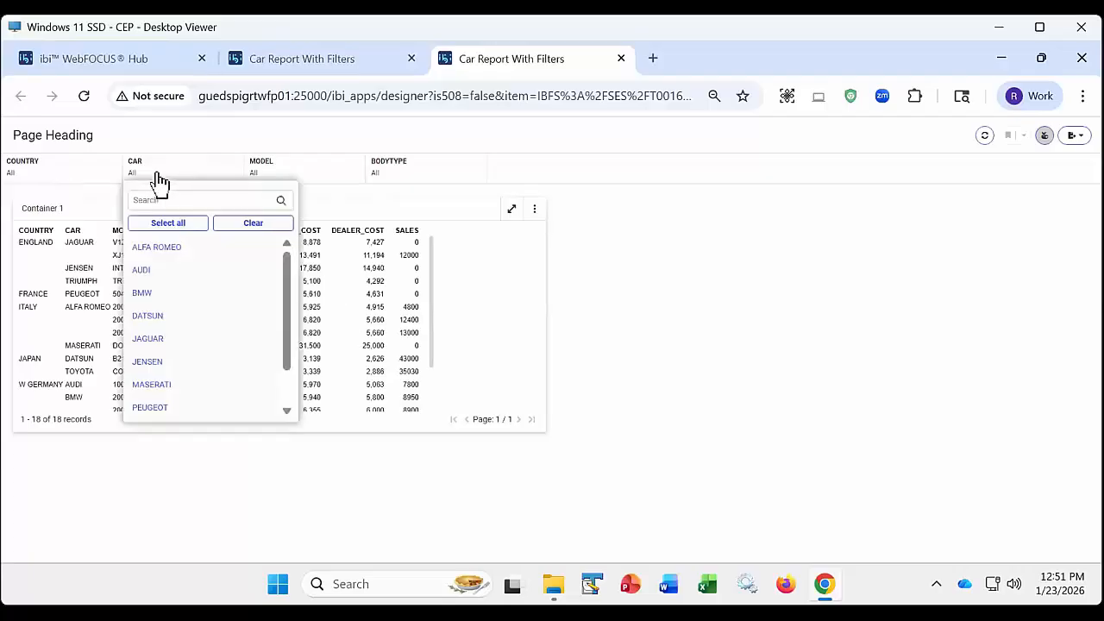
click(170, 342)
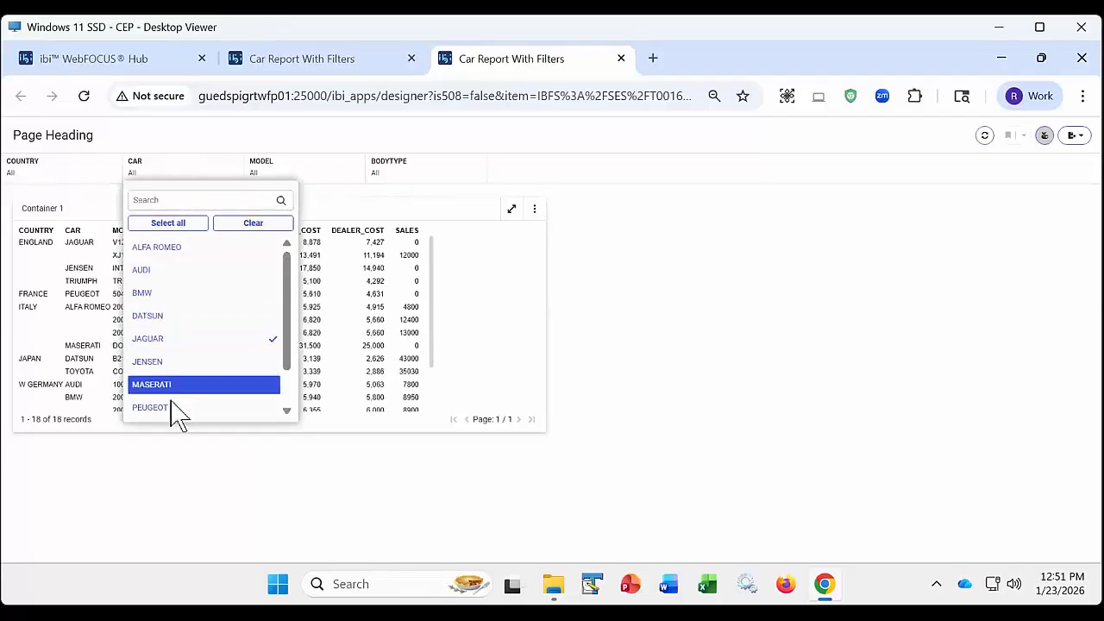
click(172, 409)
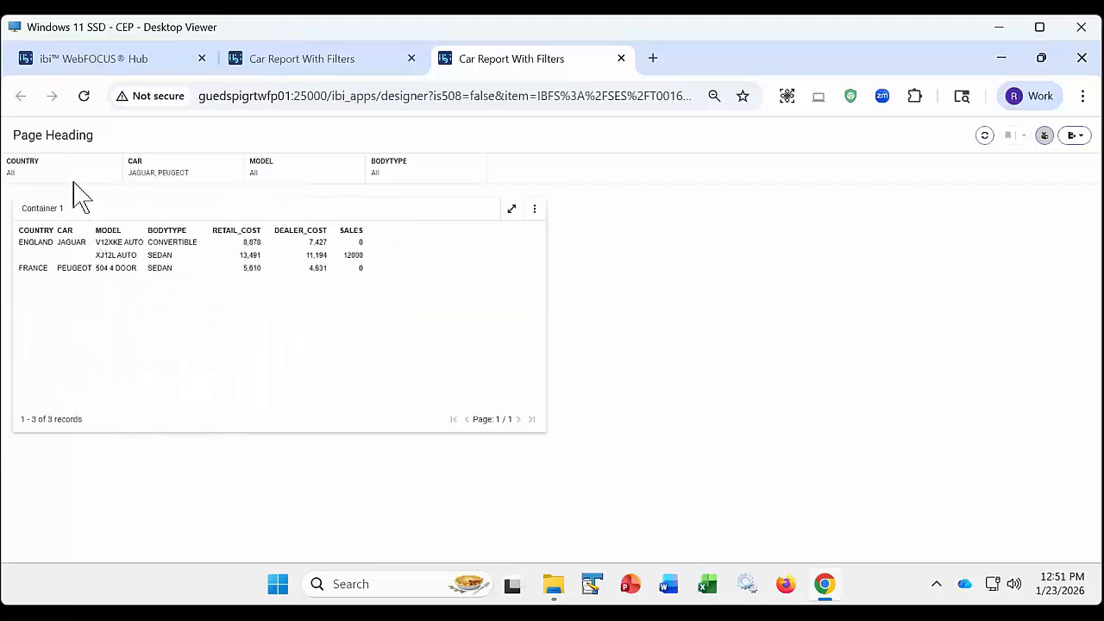
- Examine the values offered by the COUNTRY, MODEL and BODYTYPE filters on the previewed page
click(48, 180)
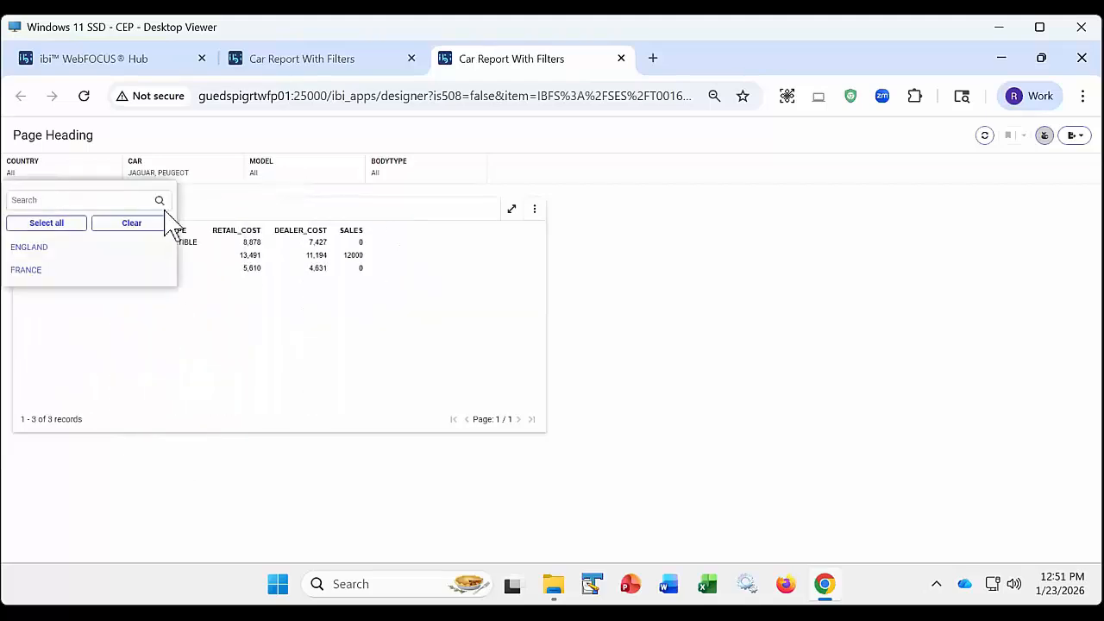
click(287, 175)
click(429, 178)
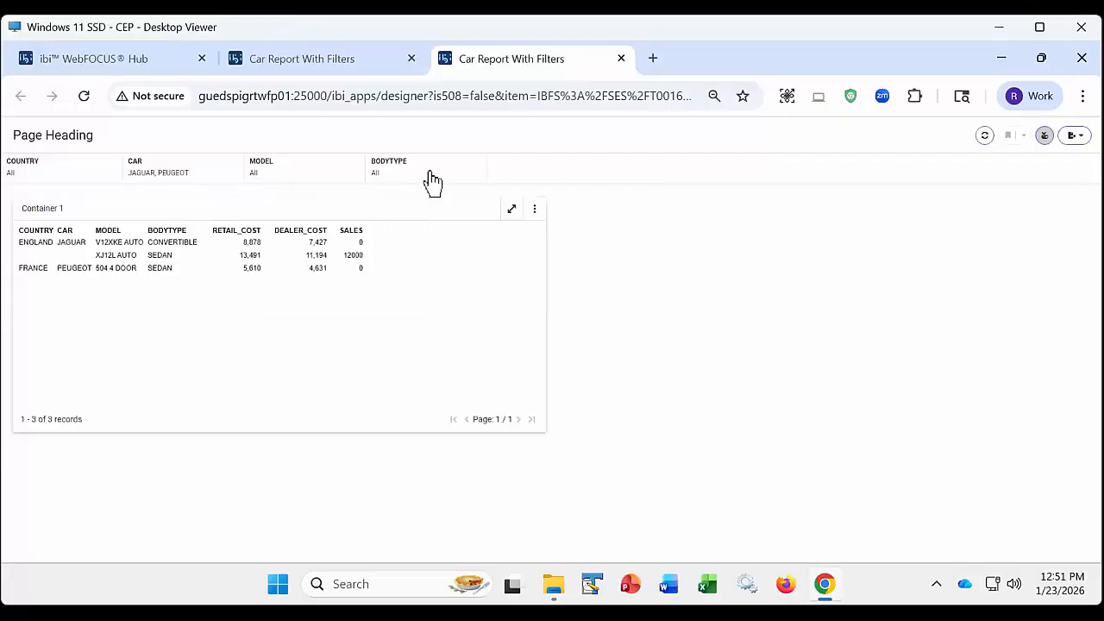
- Close the page preview, check the page's filter linking options and leave the designer without saving
click(620, 58)
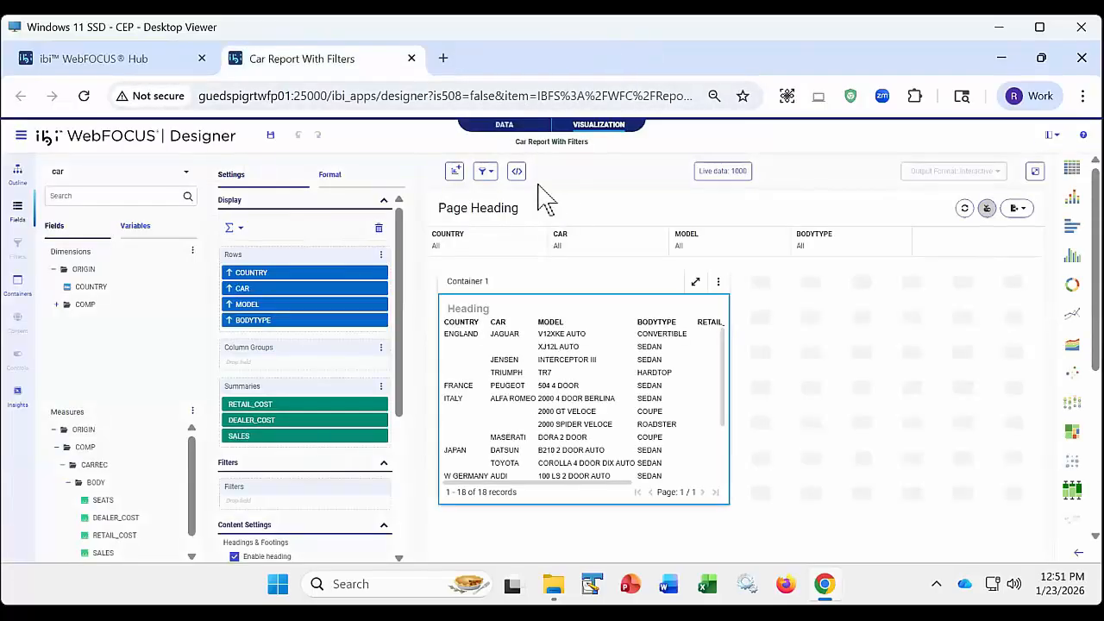
click(486, 171)
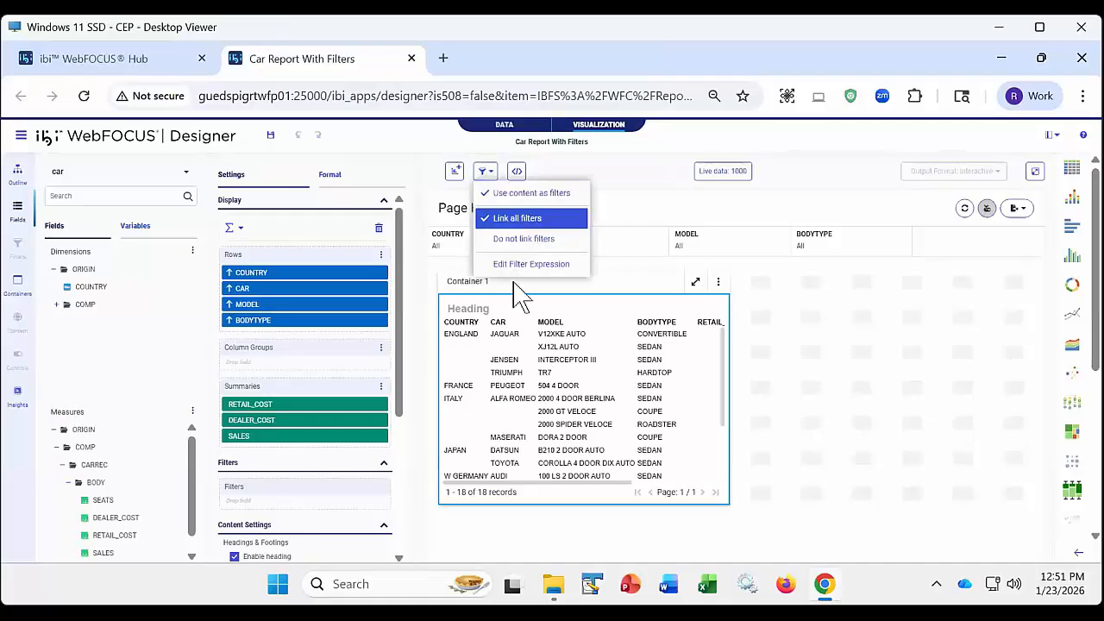
click(411, 58)
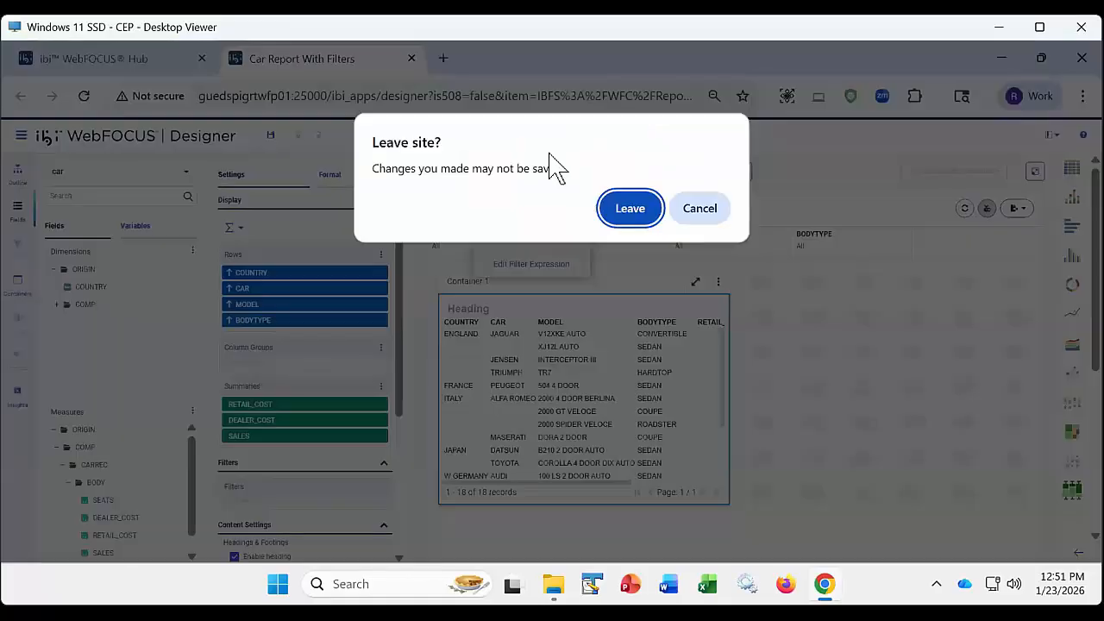
click(704, 208)
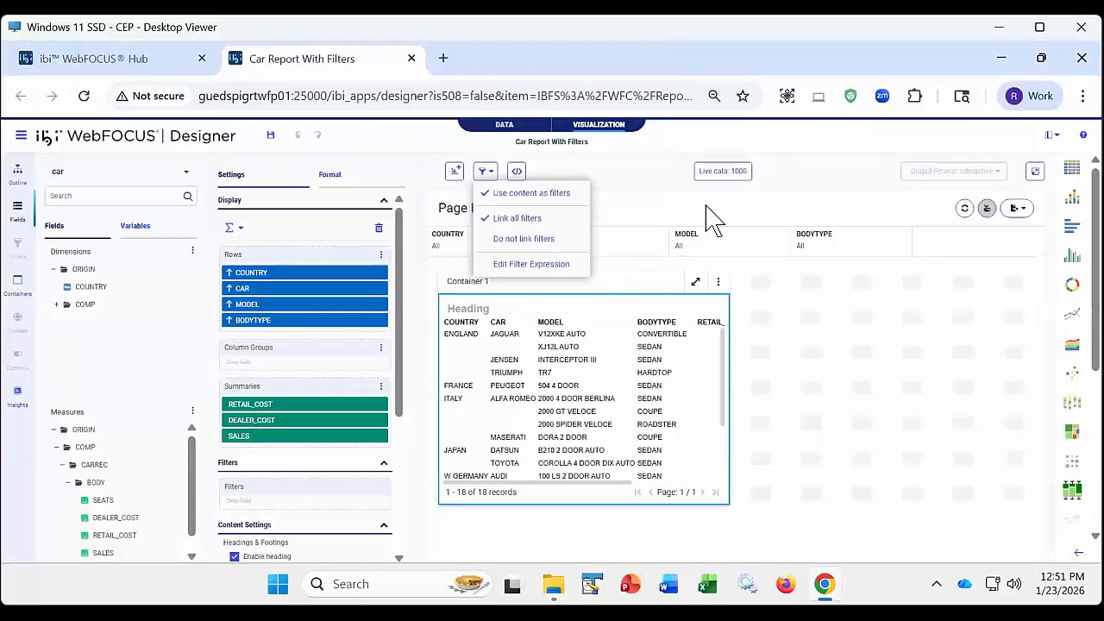
click(412, 57)
click(630, 246)
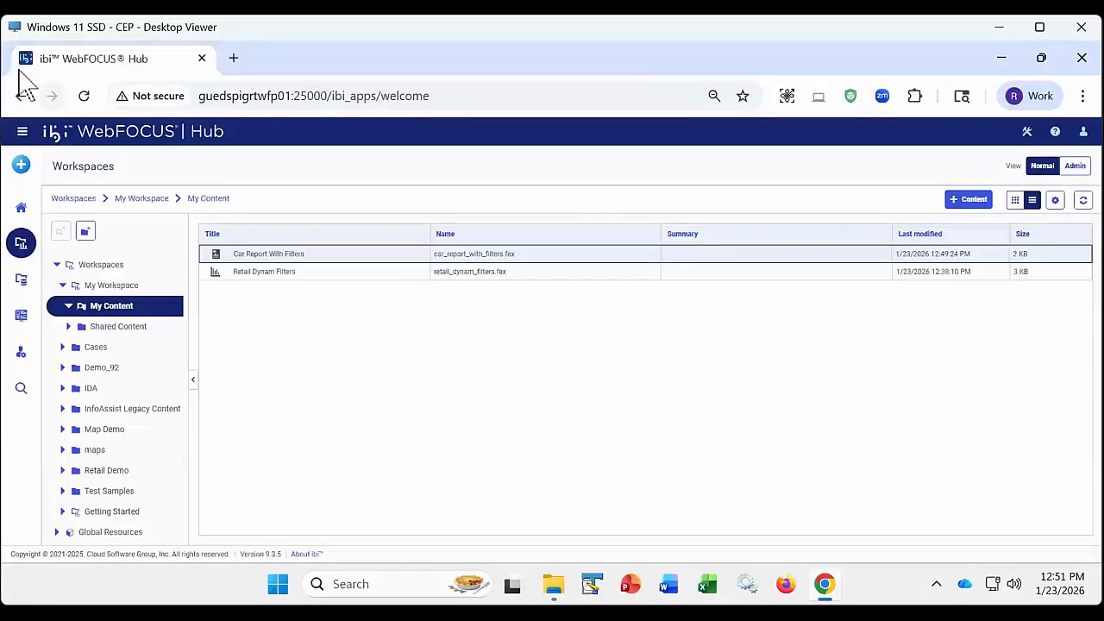
- Create a new page and place Car Report With Filters from My Content on it
click(20, 161)
click(82, 221)
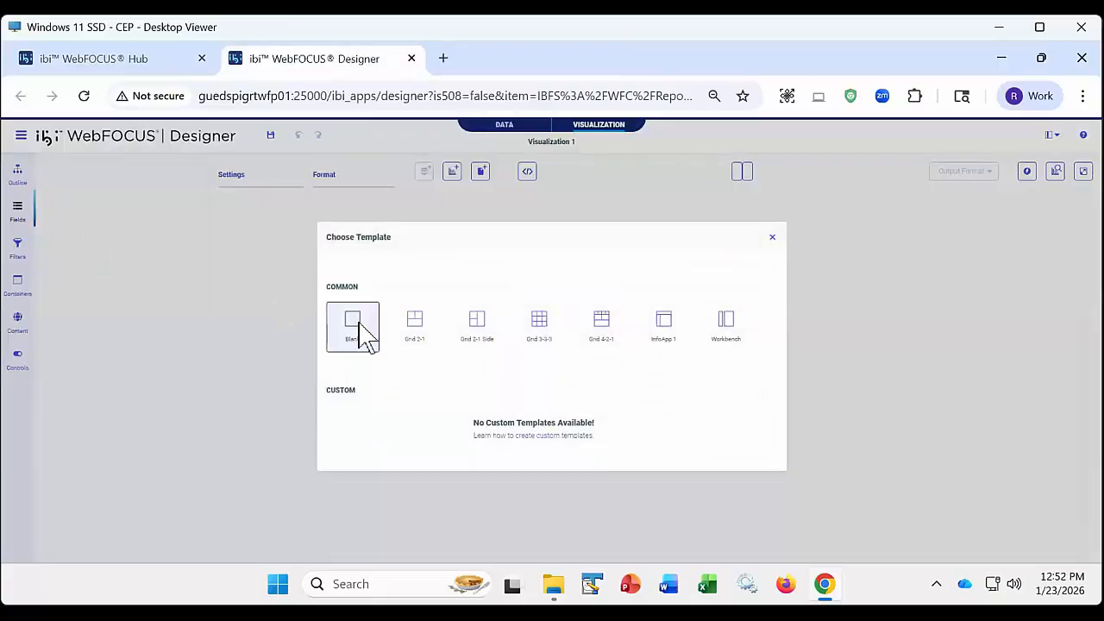
click(358, 332)
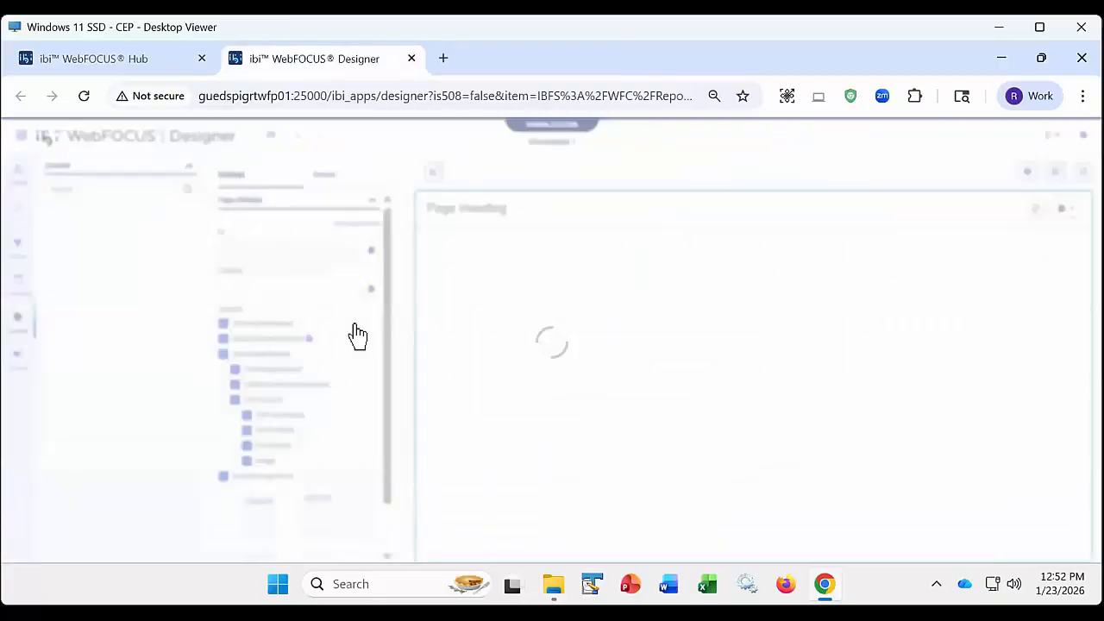
double_click(116, 237)
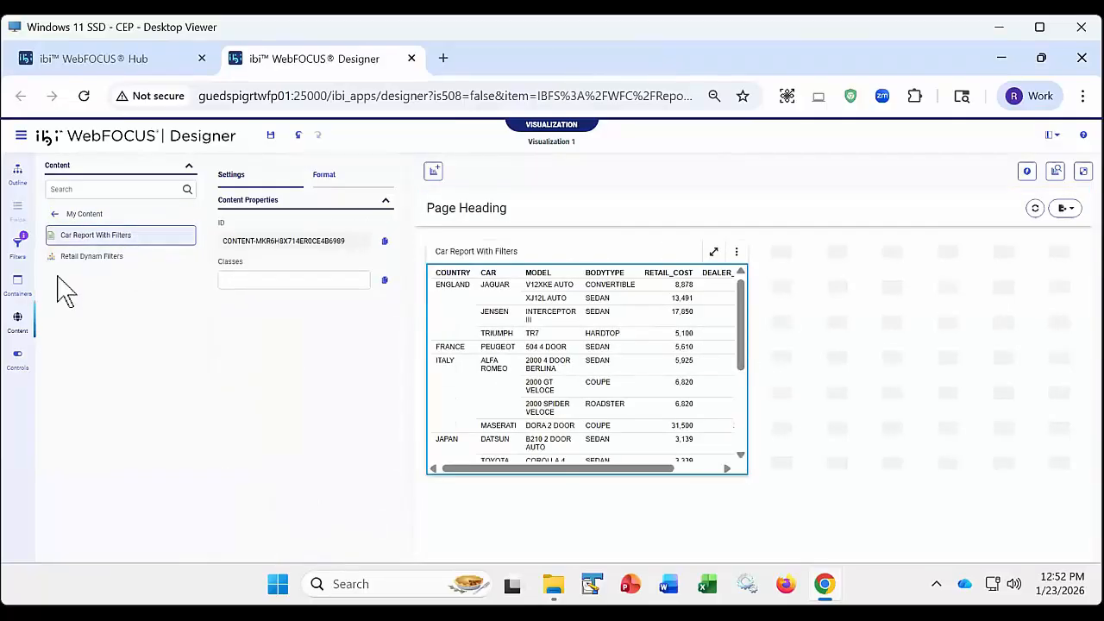
- Add all of the report's filters to the page and preview the page in a new tab
click(18, 246)
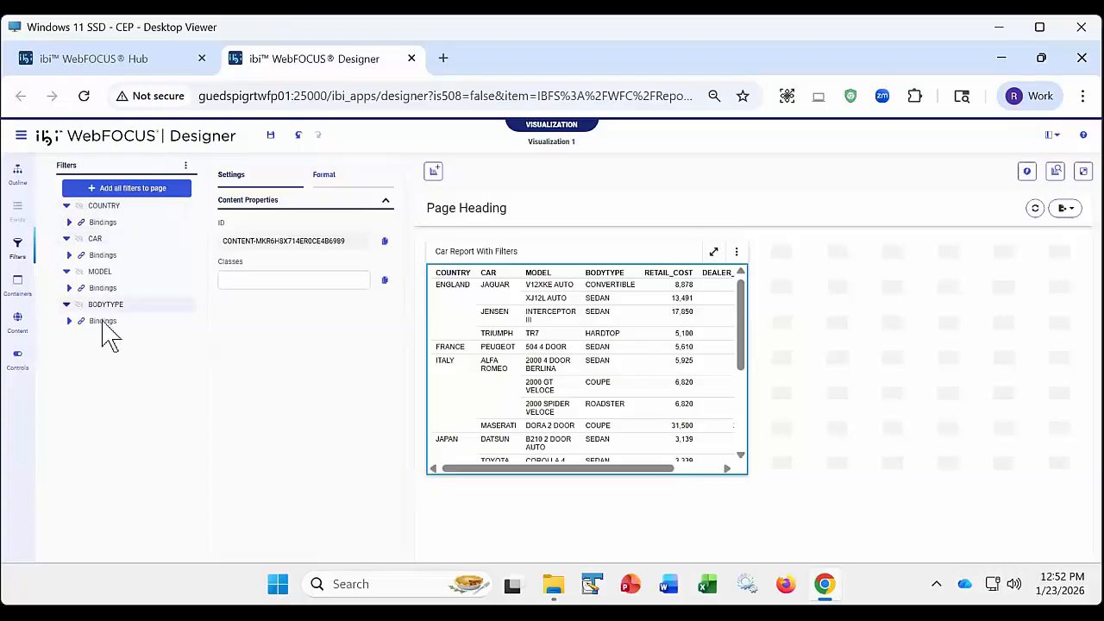
click(120, 193)
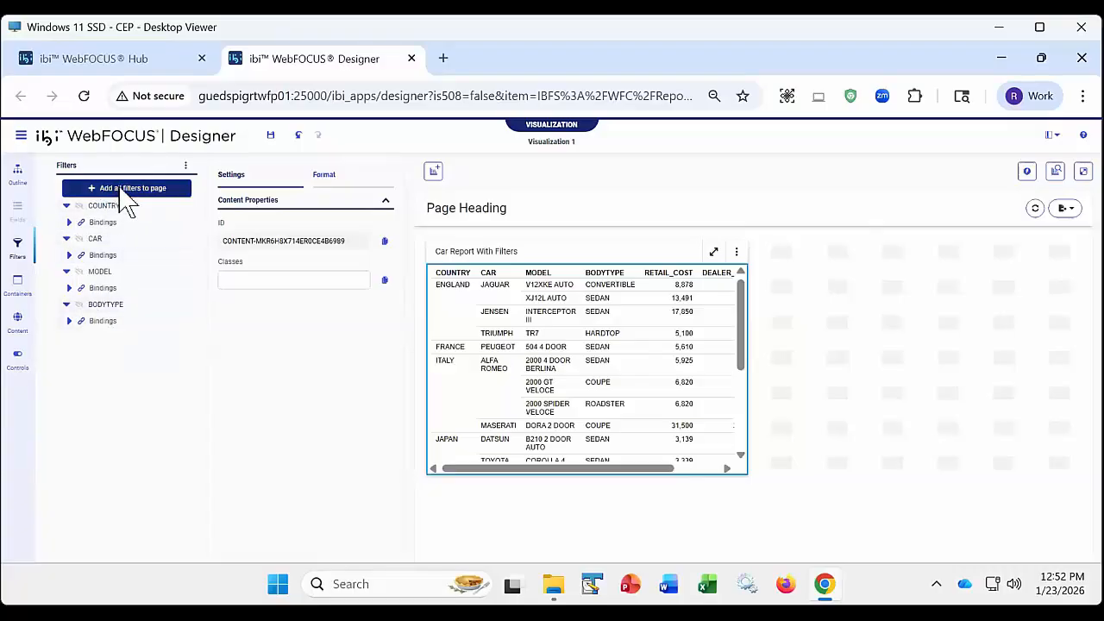
click(1084, 171)
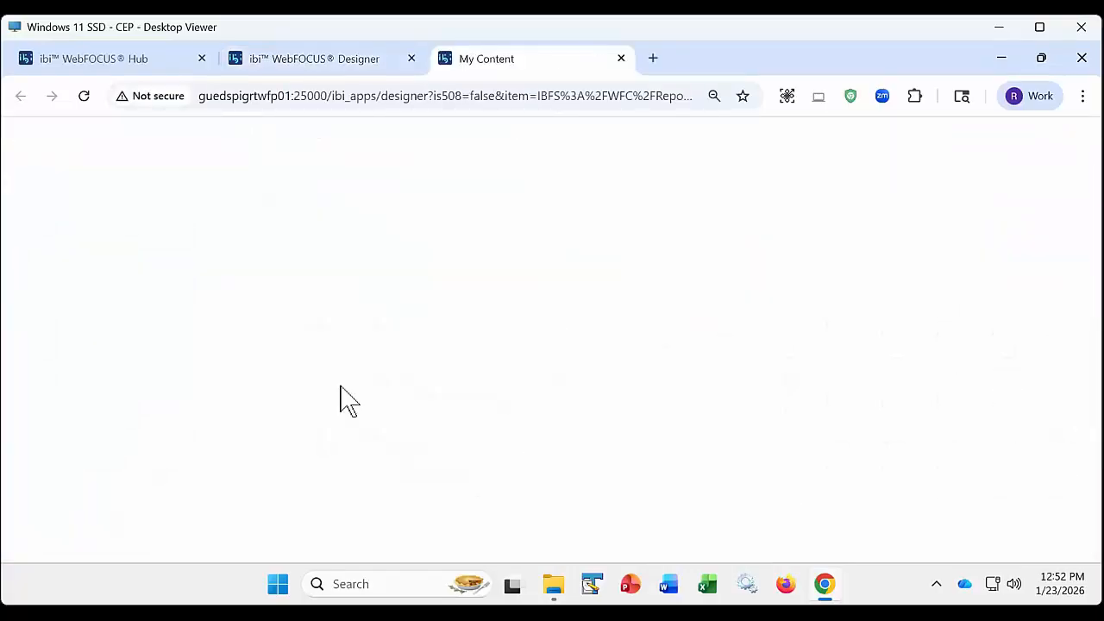
- Limit the previewed page to JAGUAR and PEUGEOT using the unchained CAR filter
click(495, 179)
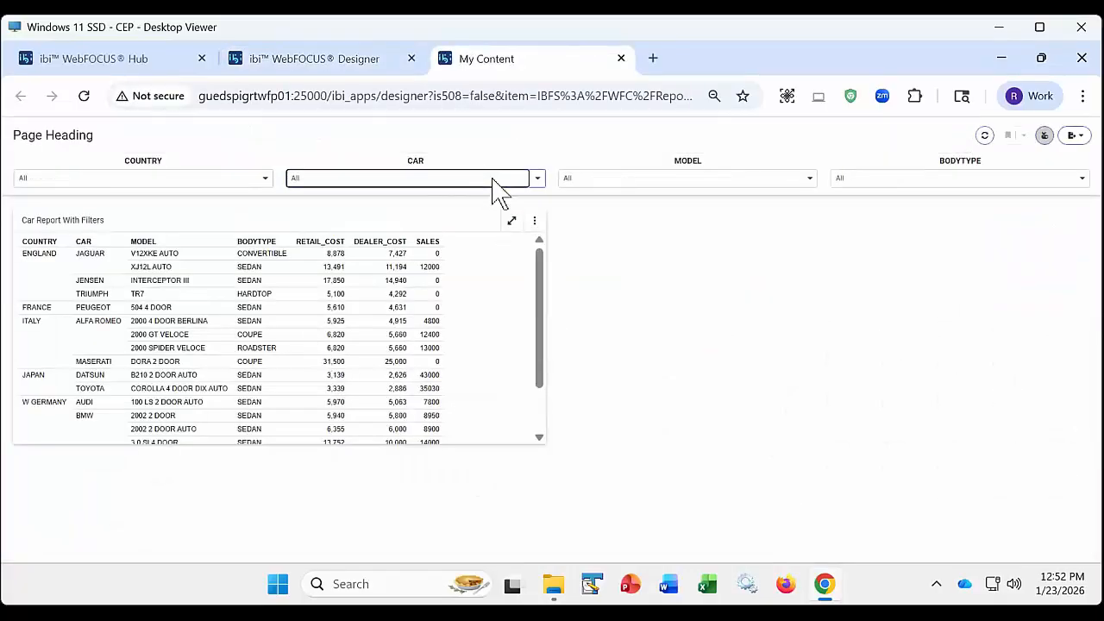
click(327, 316)
click(332, 384)
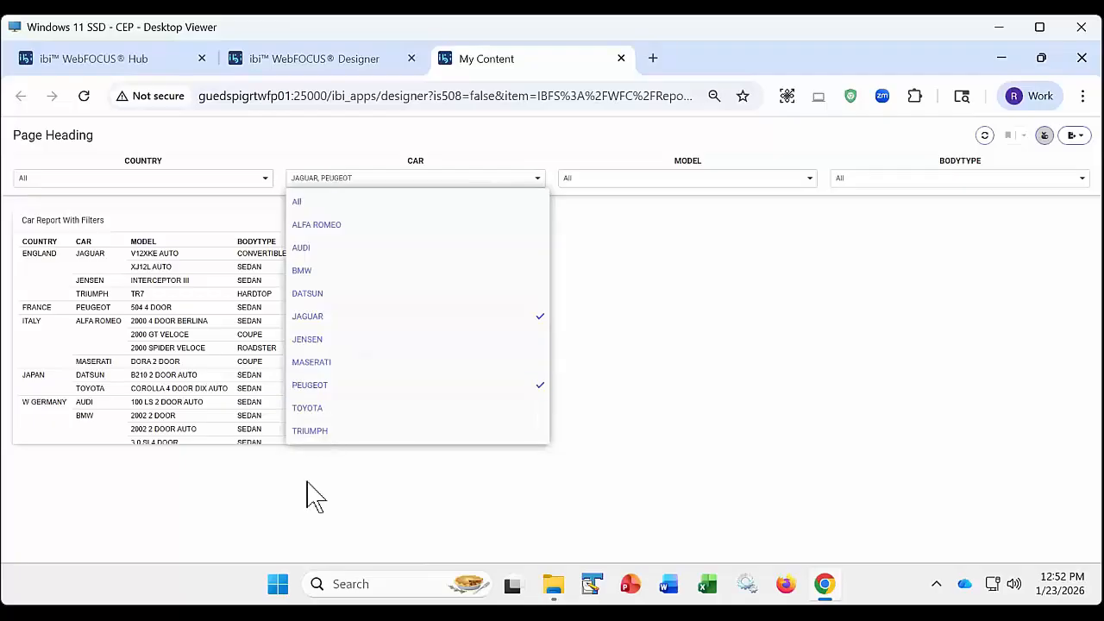
click(302, 505)
- Examine the values offered by the COUNTRY, MODEL and BODYTYPE filters, and close the preview
click(175, 185)
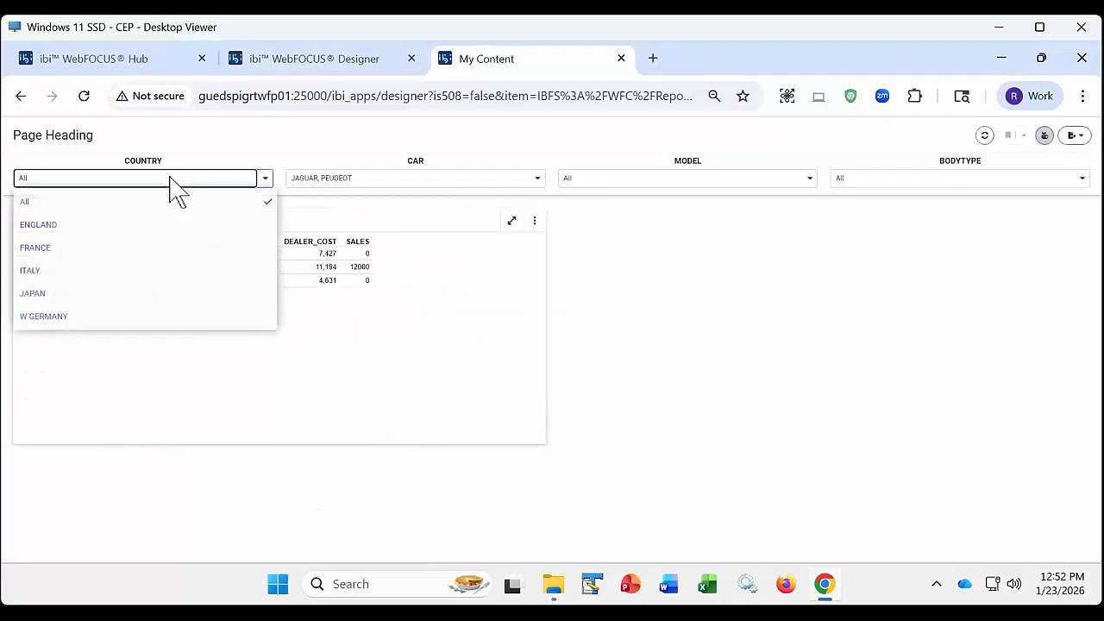
click(668, 179)
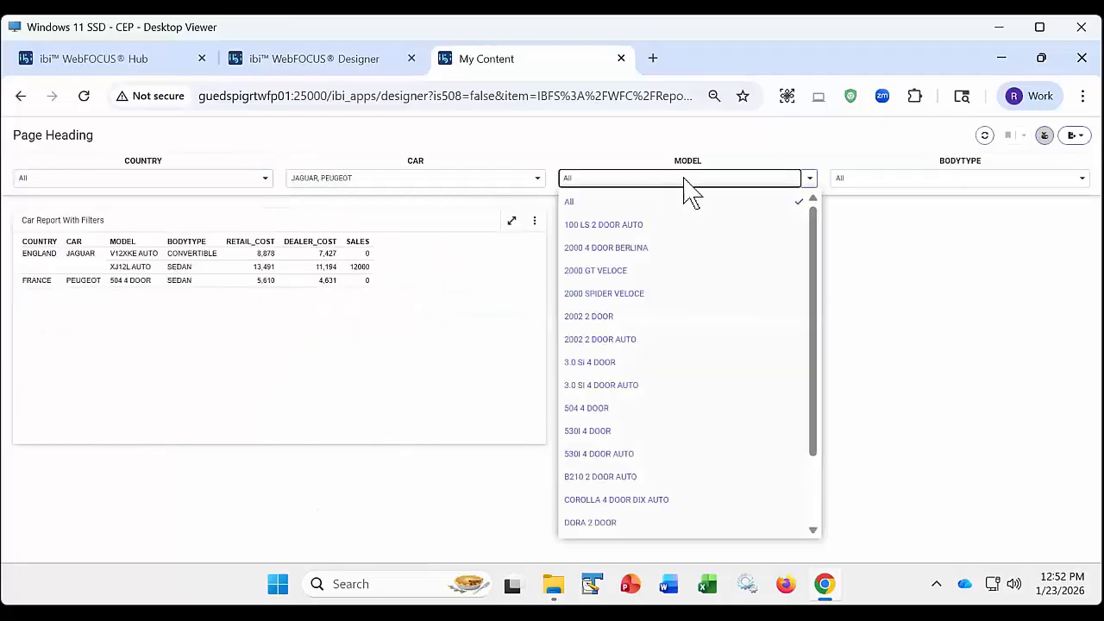
click(880, 177)
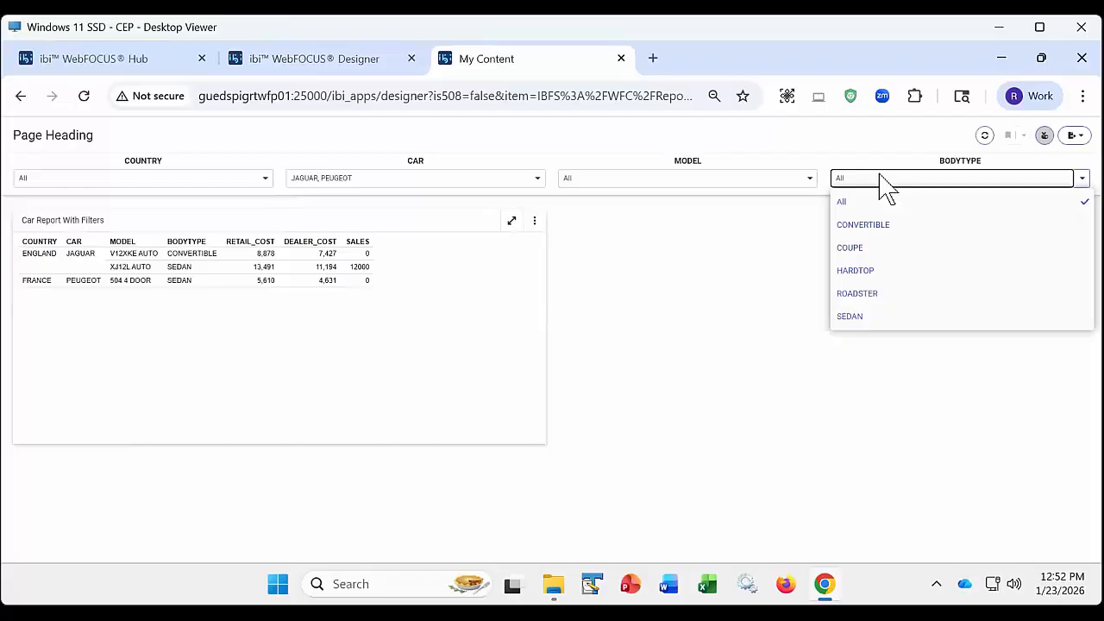
click(620, 59)
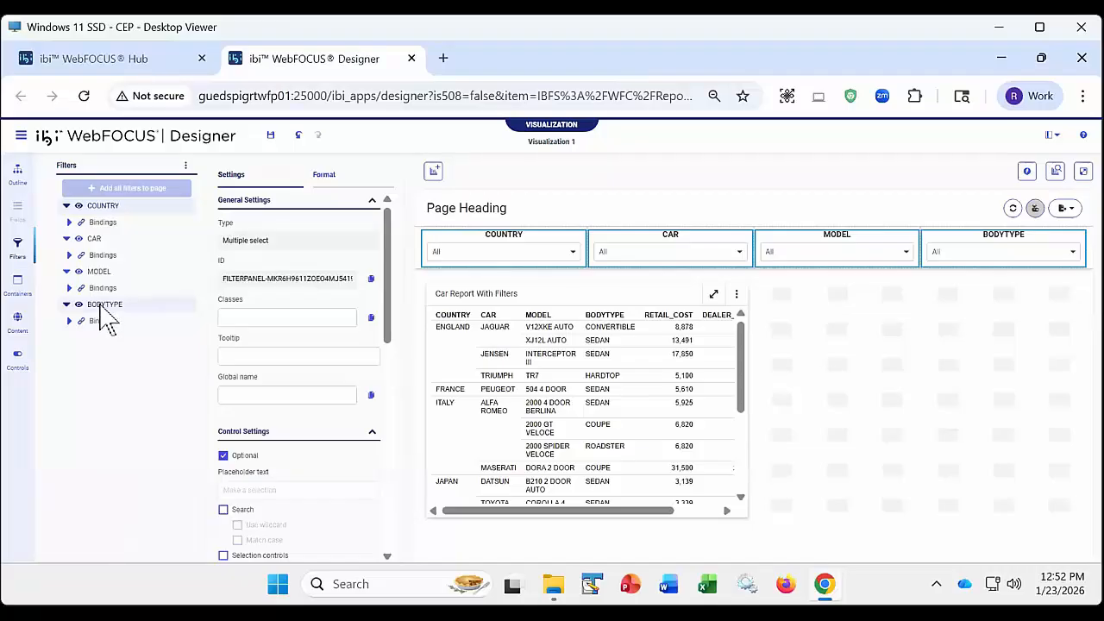
- Chain the page filters by nesting BODYTYPE under MODEL, MODEL under CAR, and CAR under COUNTRY
drag(104, 310, 102, 284)
click(67, 273)
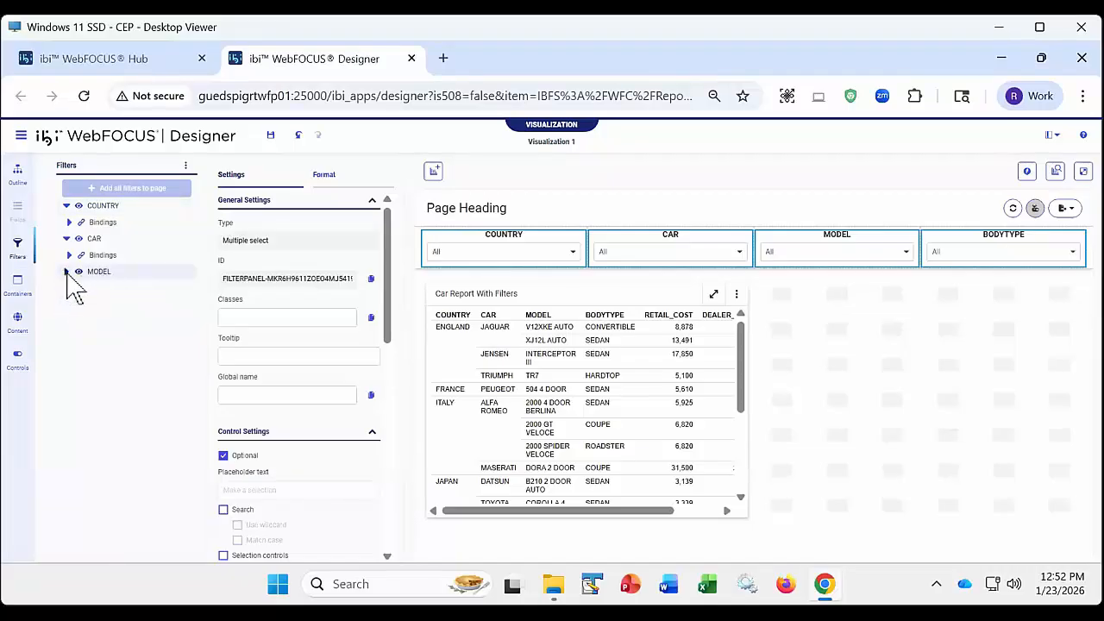
click(67, 272)
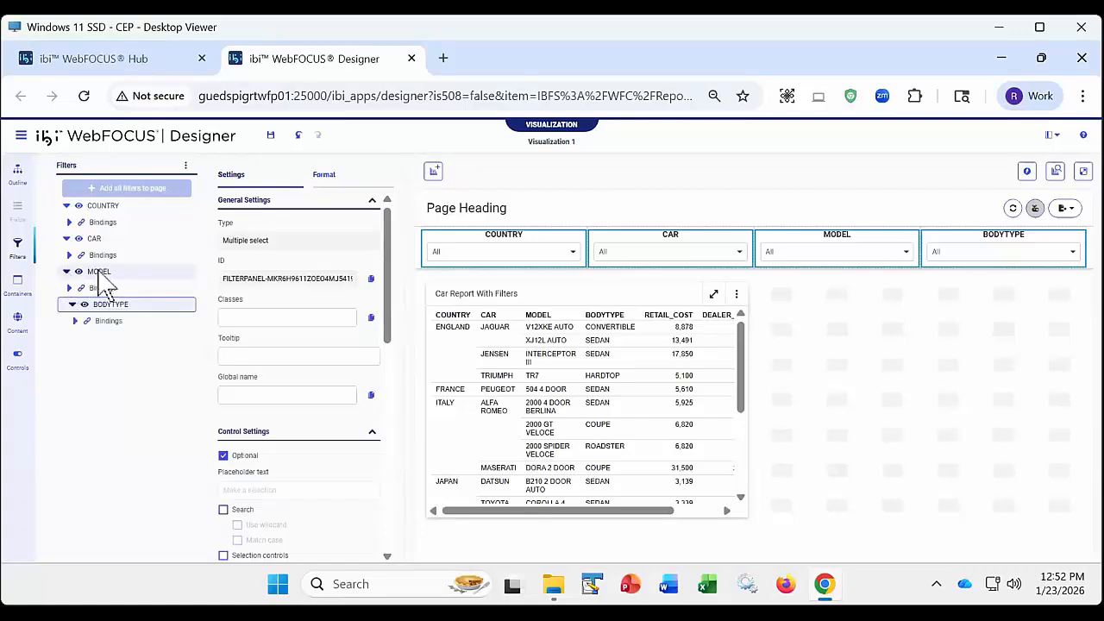
drag(102, 272, 99, 216)
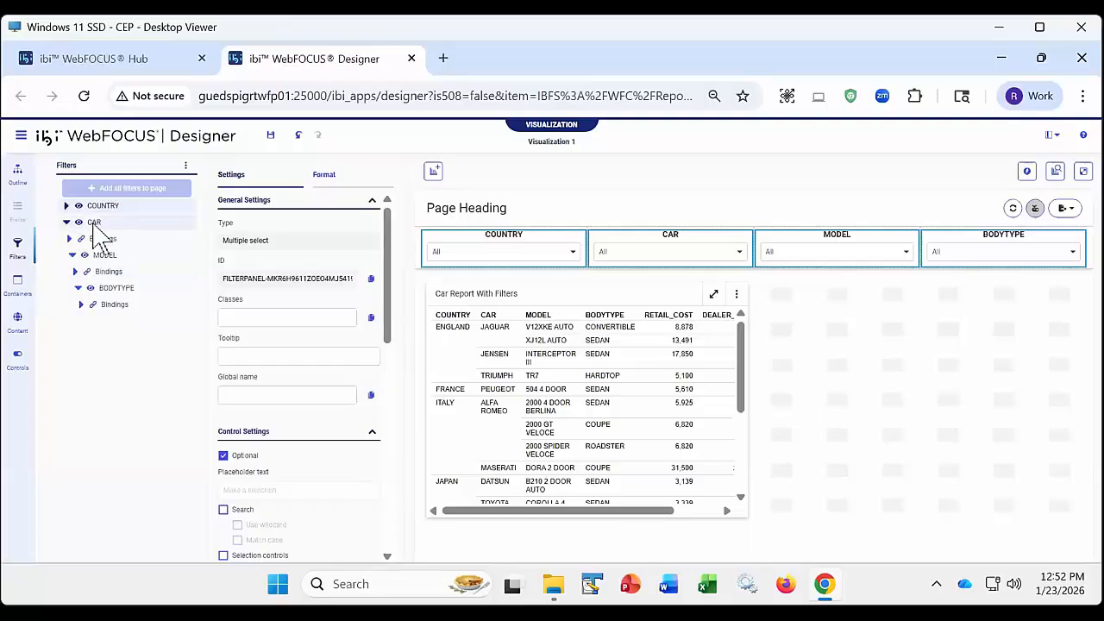
click(67, 207)
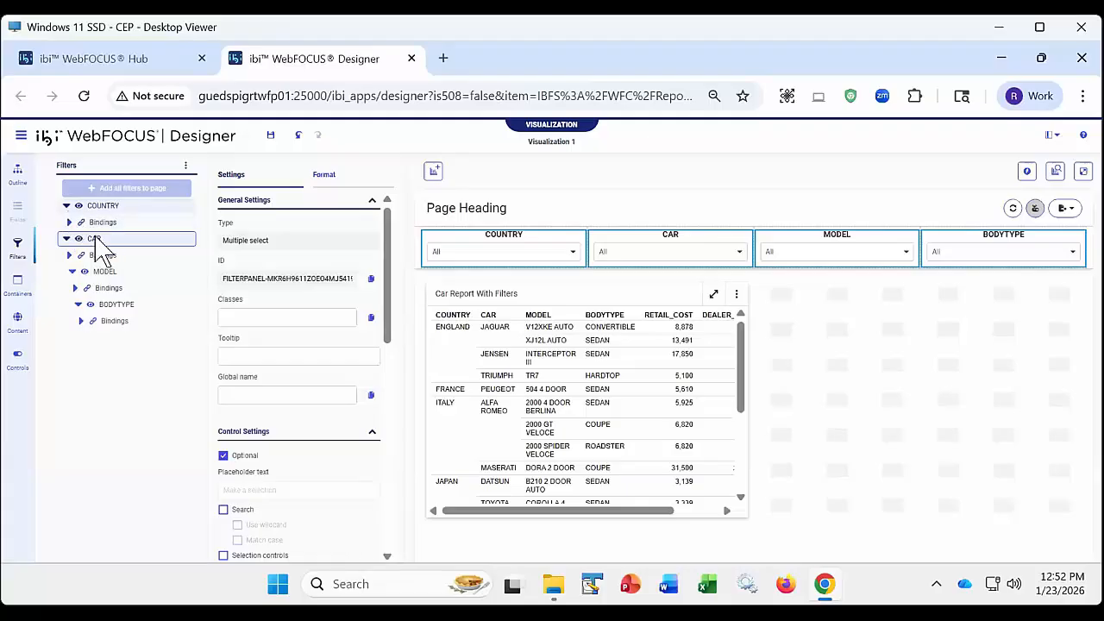
drag(101, 214, 101, 215)
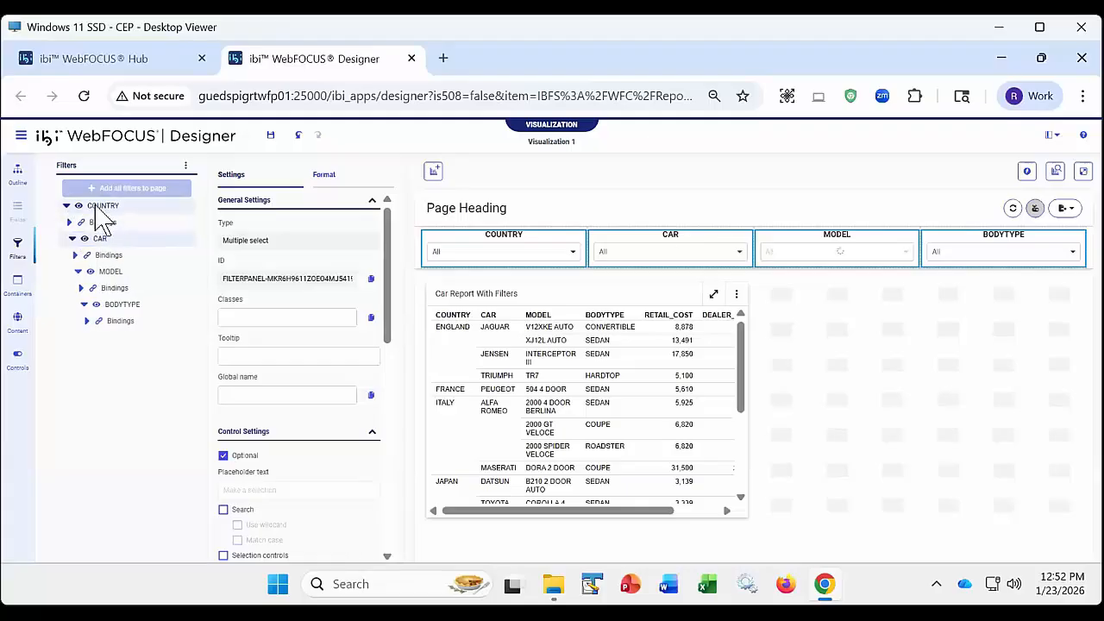
click(67, 207)
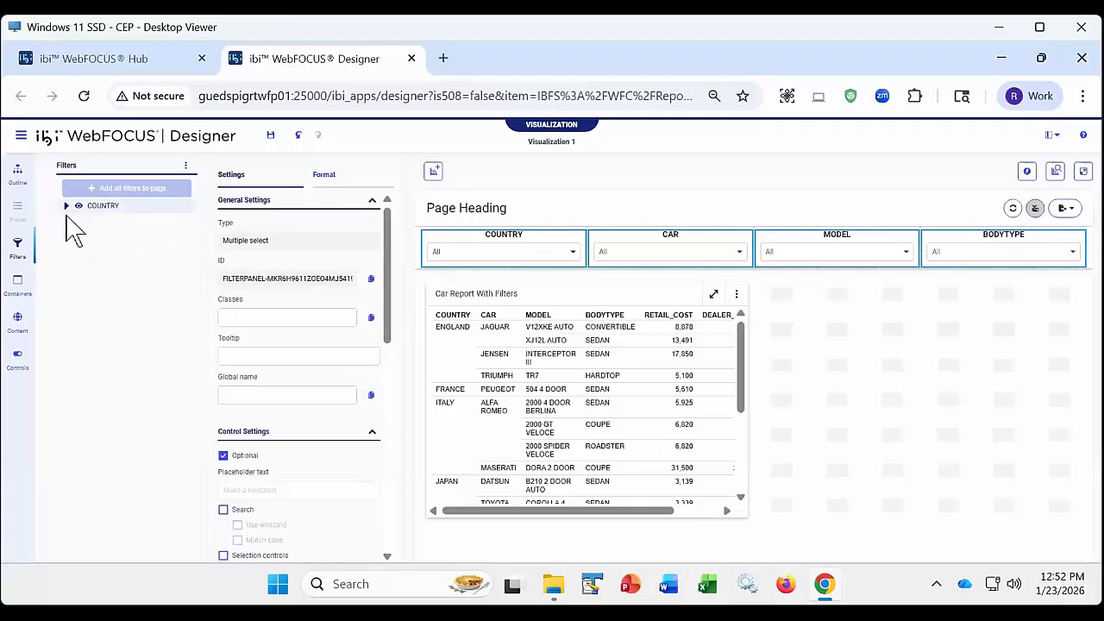
click(66, 207)
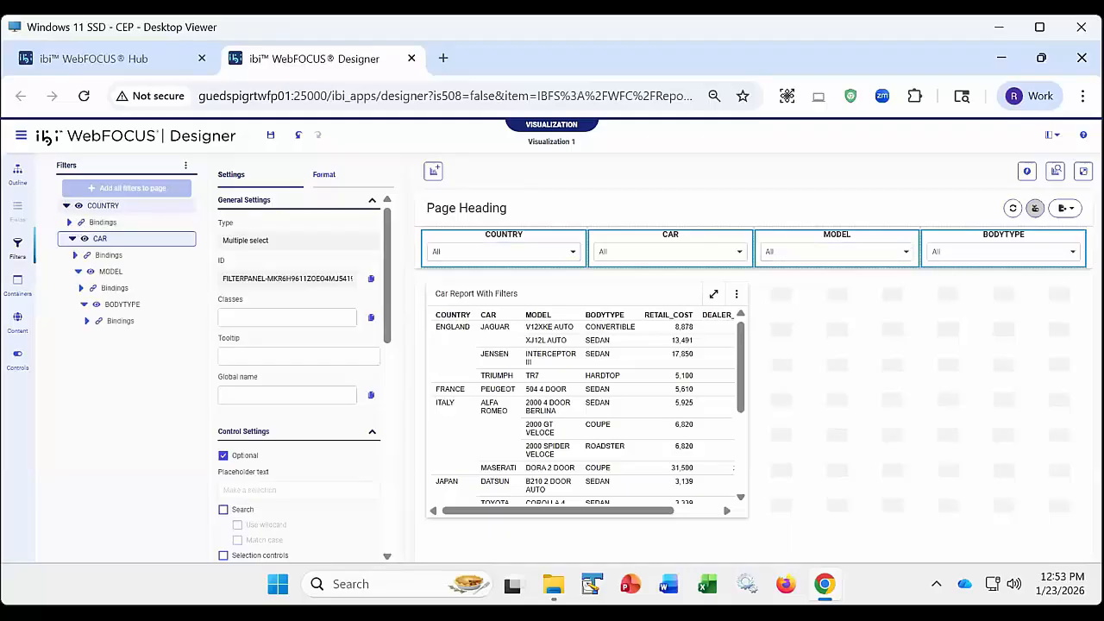
- Preview the page with chained filters and set the CAR filter to JAGUAR and PEUGEOT
click(1082, 172)
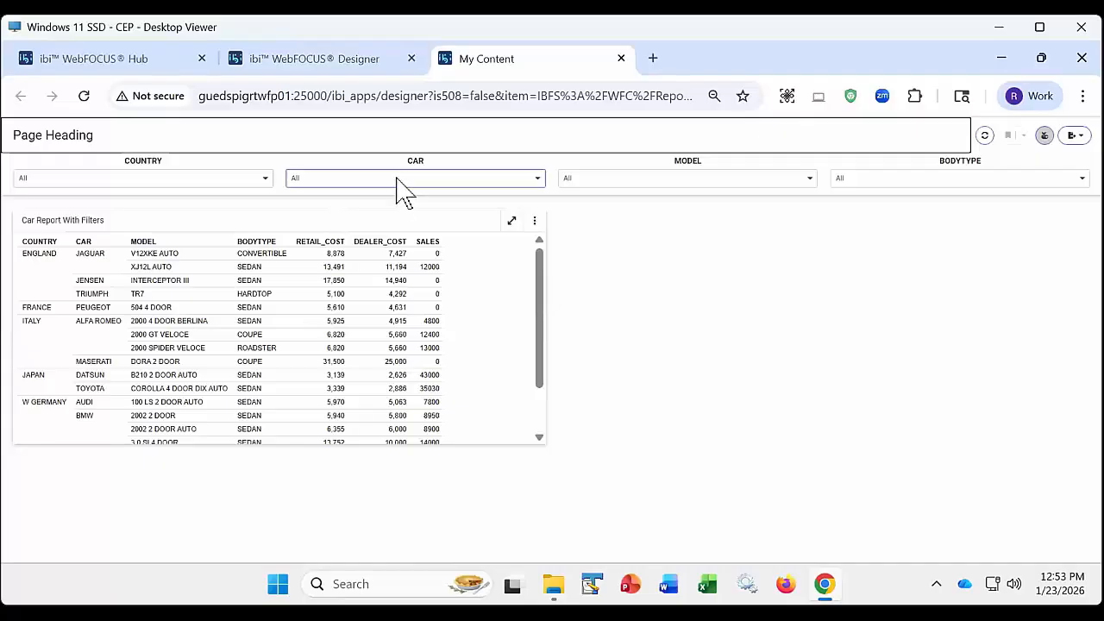
click(395, 179)
click(317, 319)
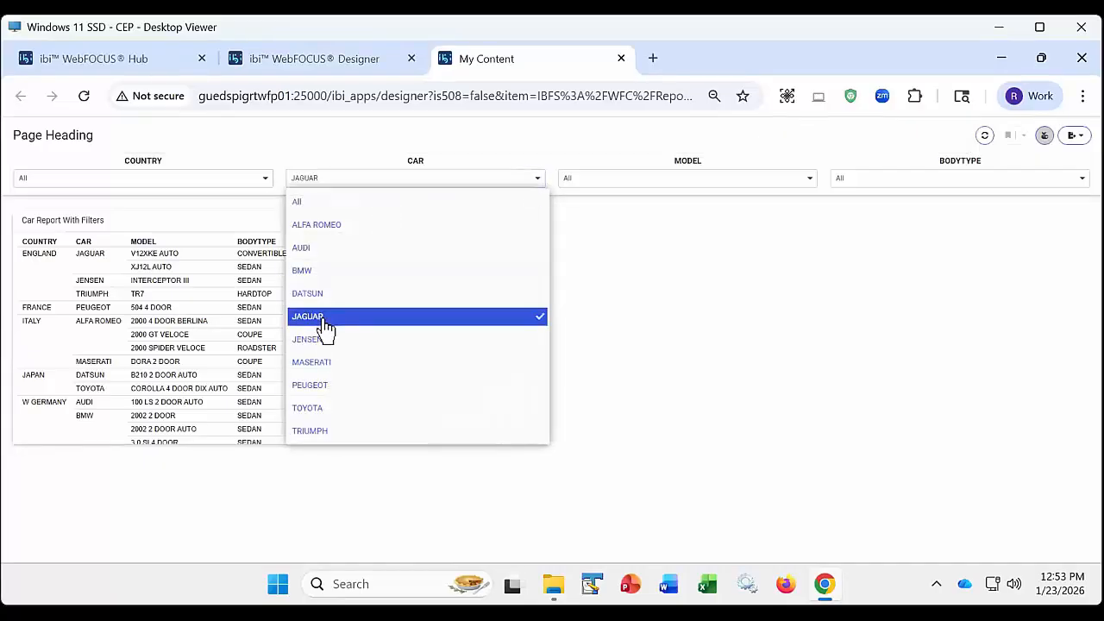
click(327, 387)
click(308, 481)
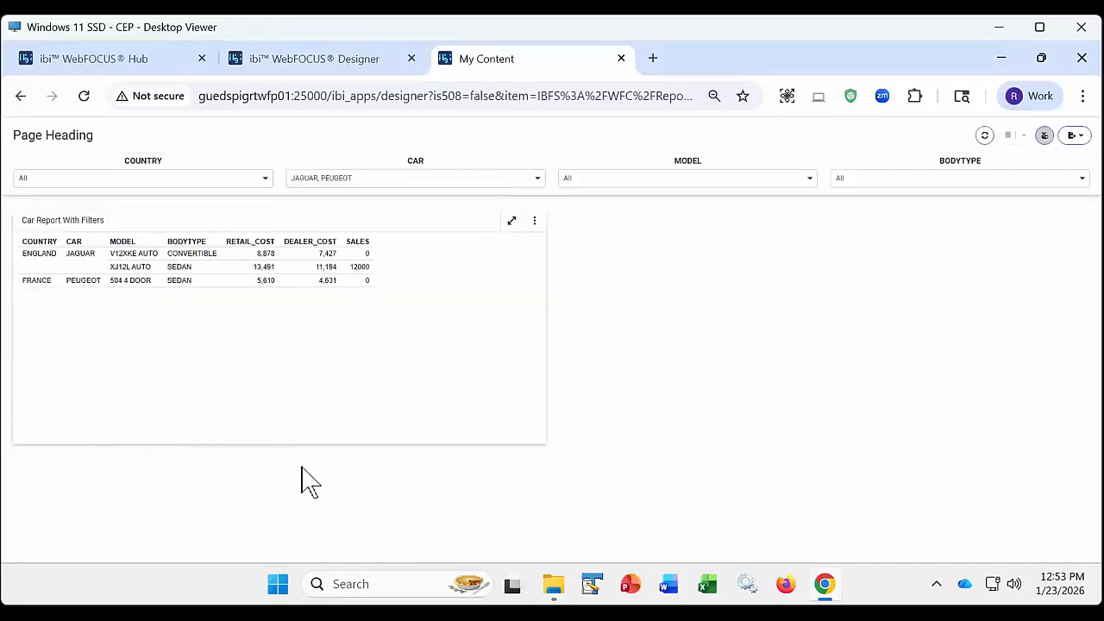
- Compare the values offered by the COUNTRY, MODEL and BODYTYPE filters in the chained preview
click(76, 184)
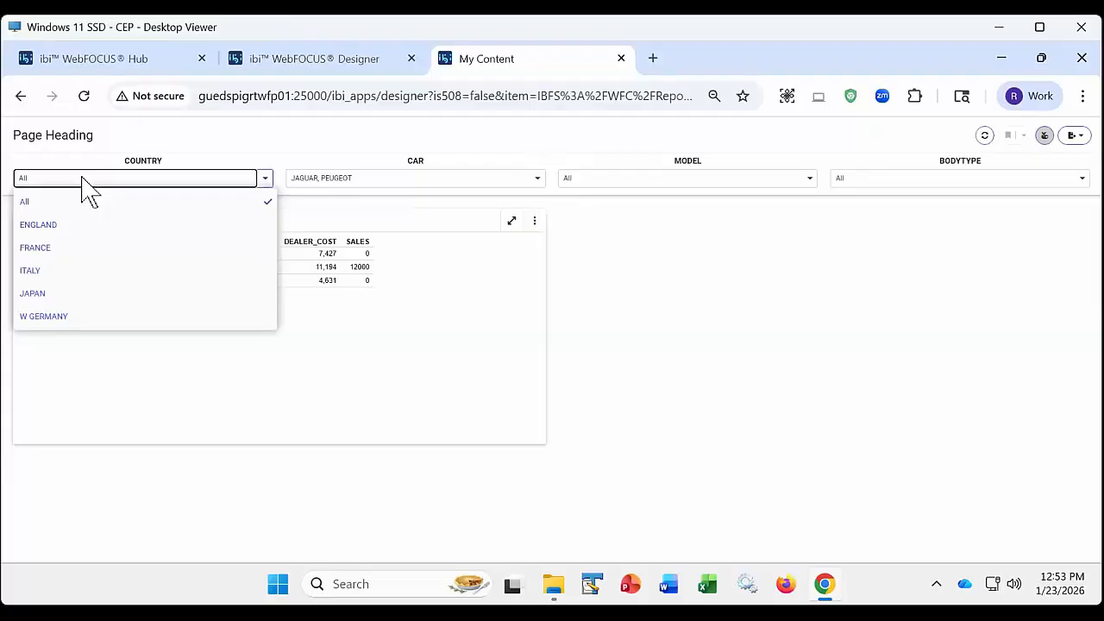
click(619, 183)
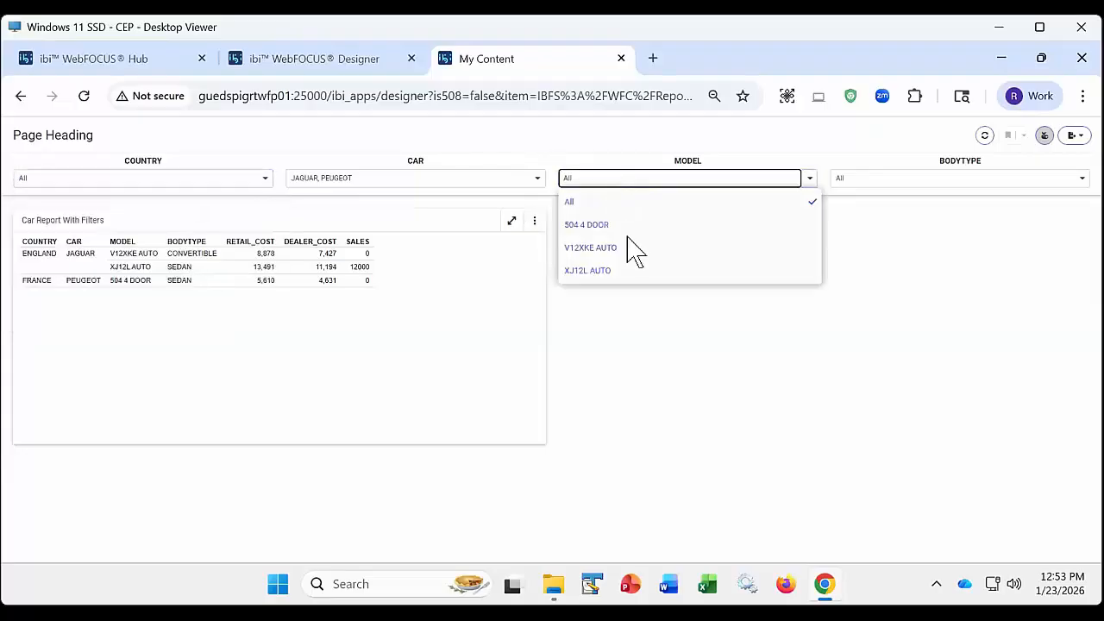
click(968, 180)
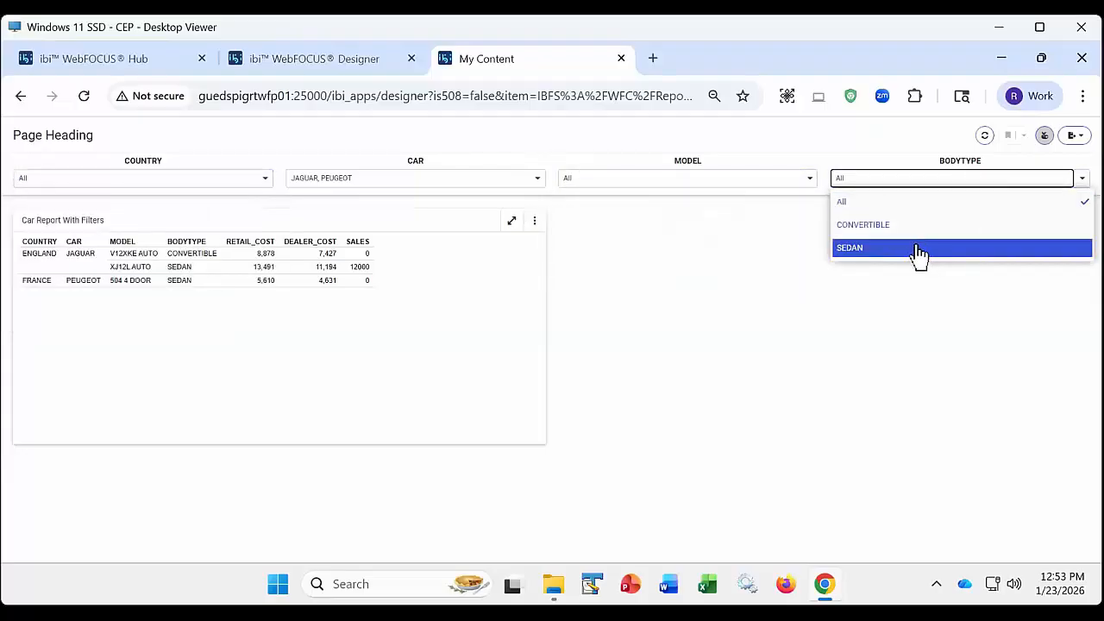
- Remove JAGUAR from the CAR filter, leaving only PEUGEOT, and check the MODEL and BODYTYPE choices
click(423, 183)
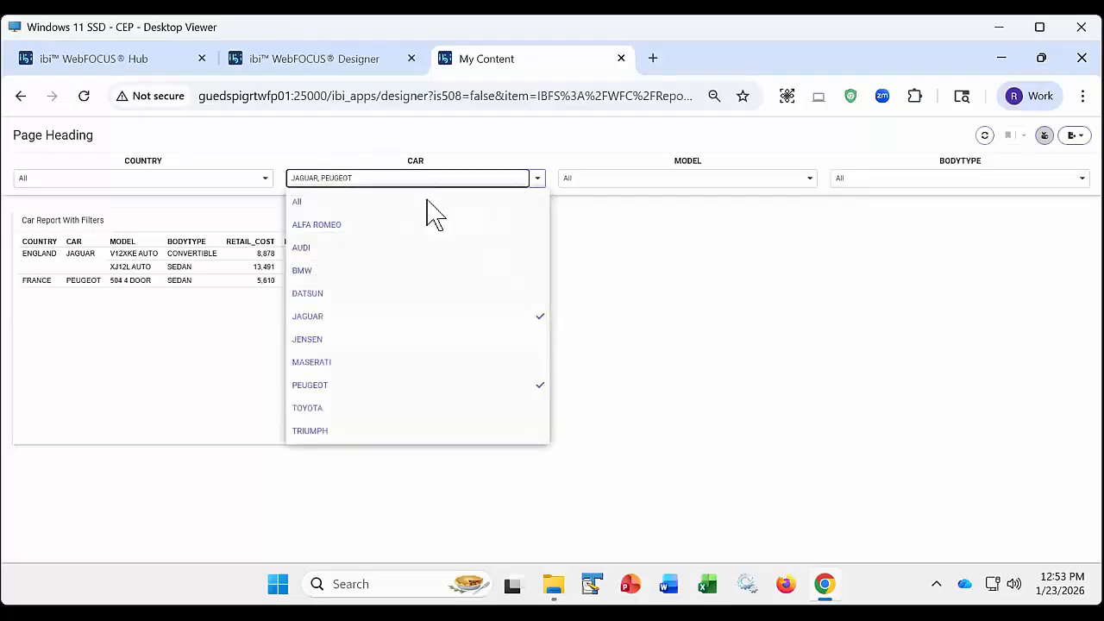
click(541, 326)
click(500, 481)
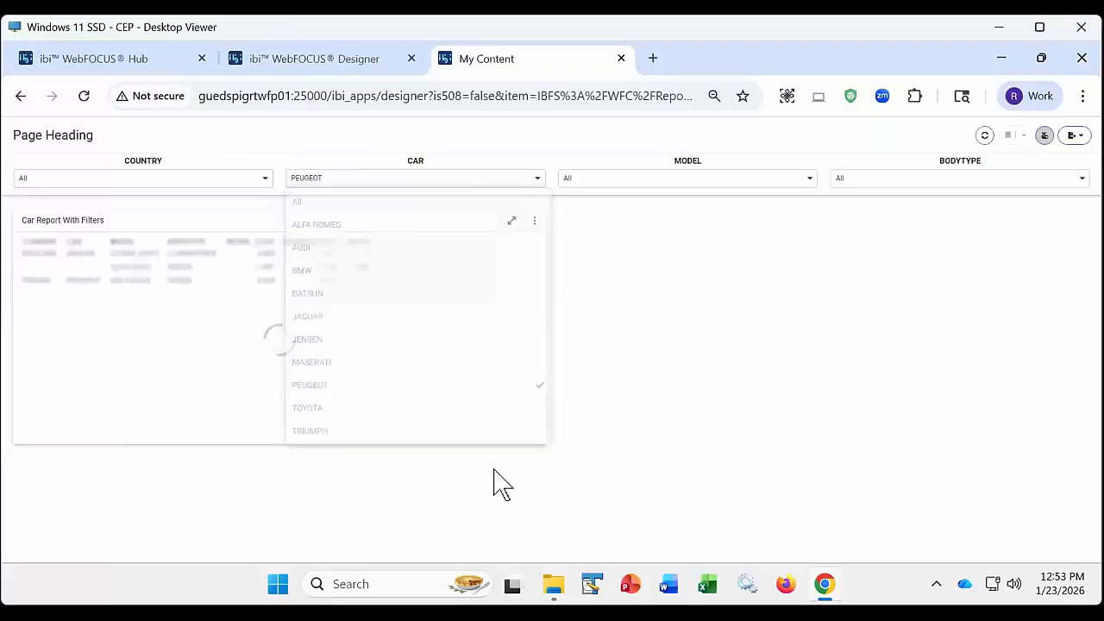
click(628, 181)
click(881, 183)
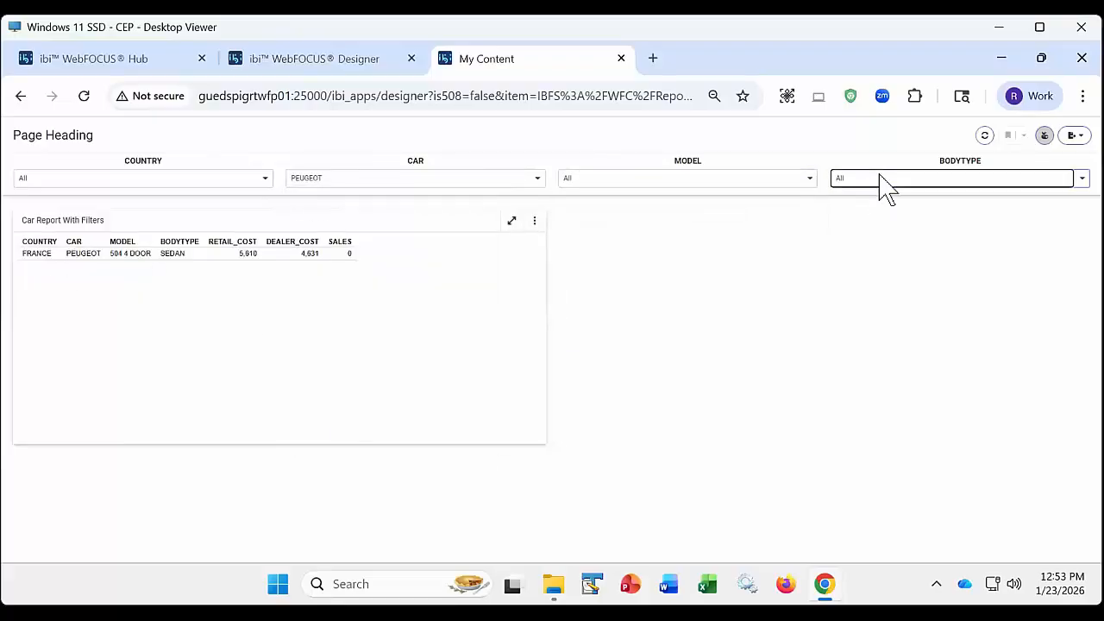
- Close the chained page preview and the page designer, discarding the unsaved page
click(620, 58)
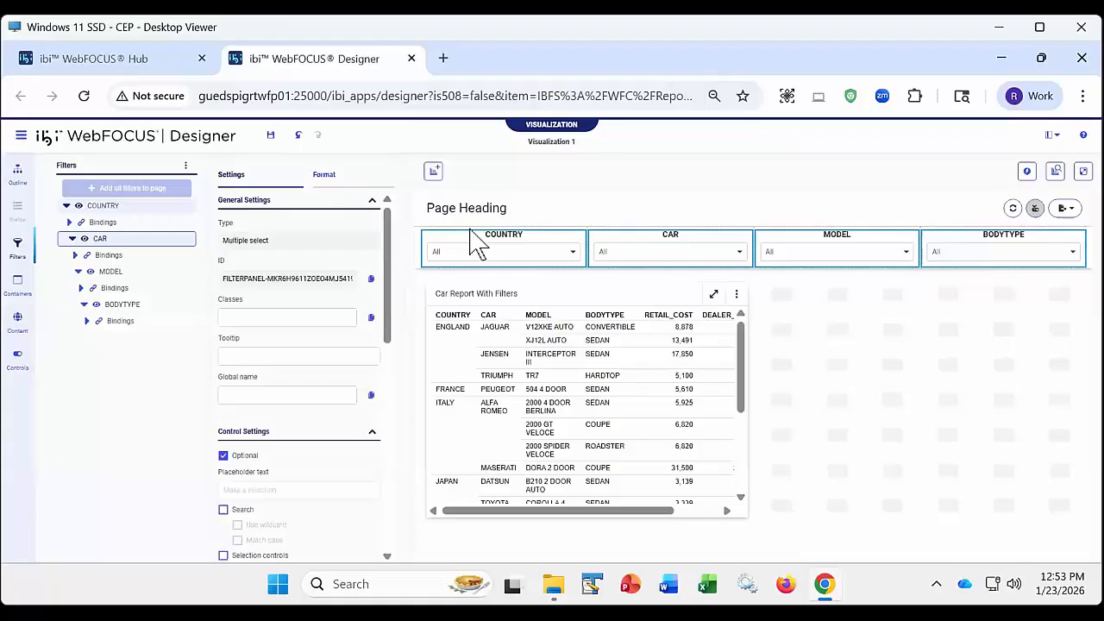
click(412, 58)
click(632, 209)
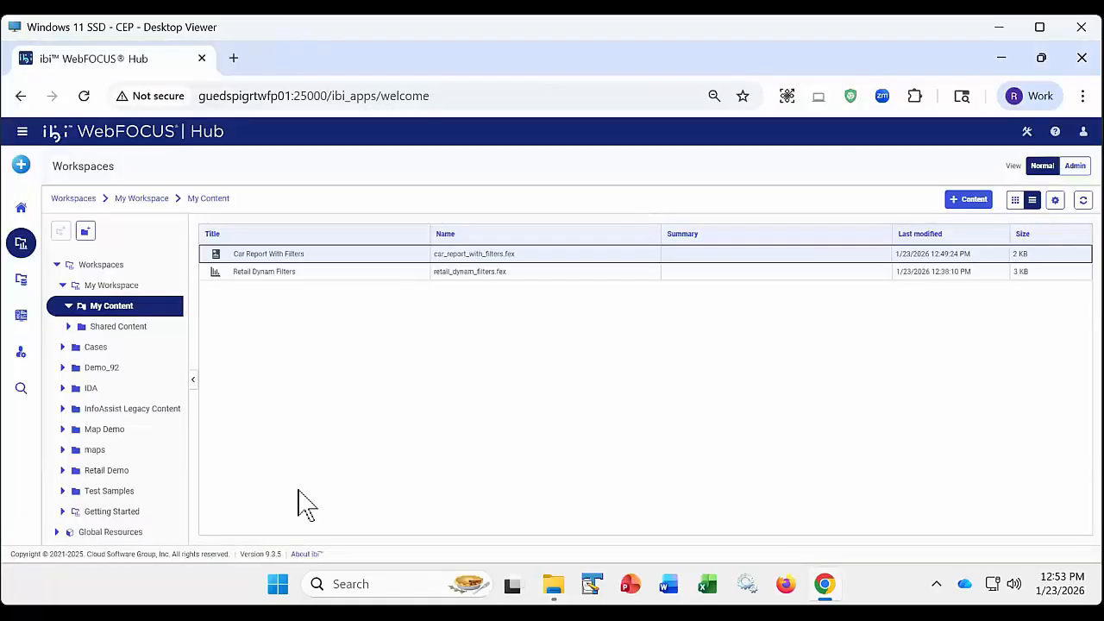